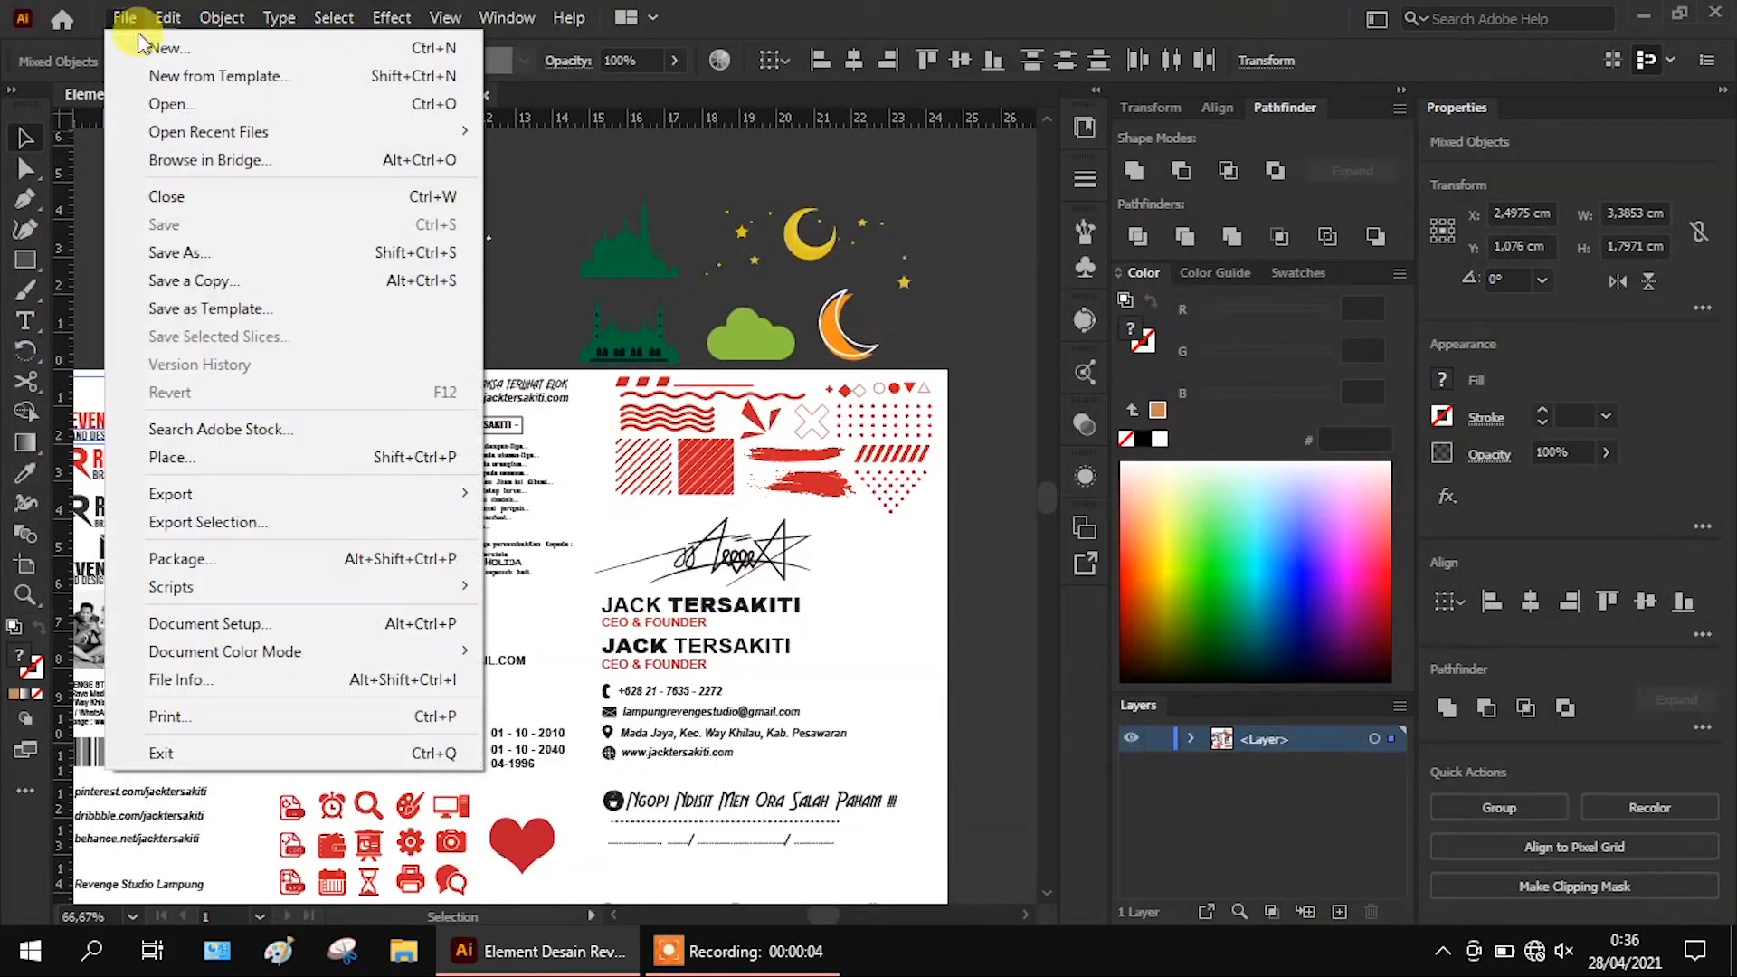
Create a new 500 x 500 px document in pixels with RGB colour and Medium (150 ppi) raster effects
click(185, 51)
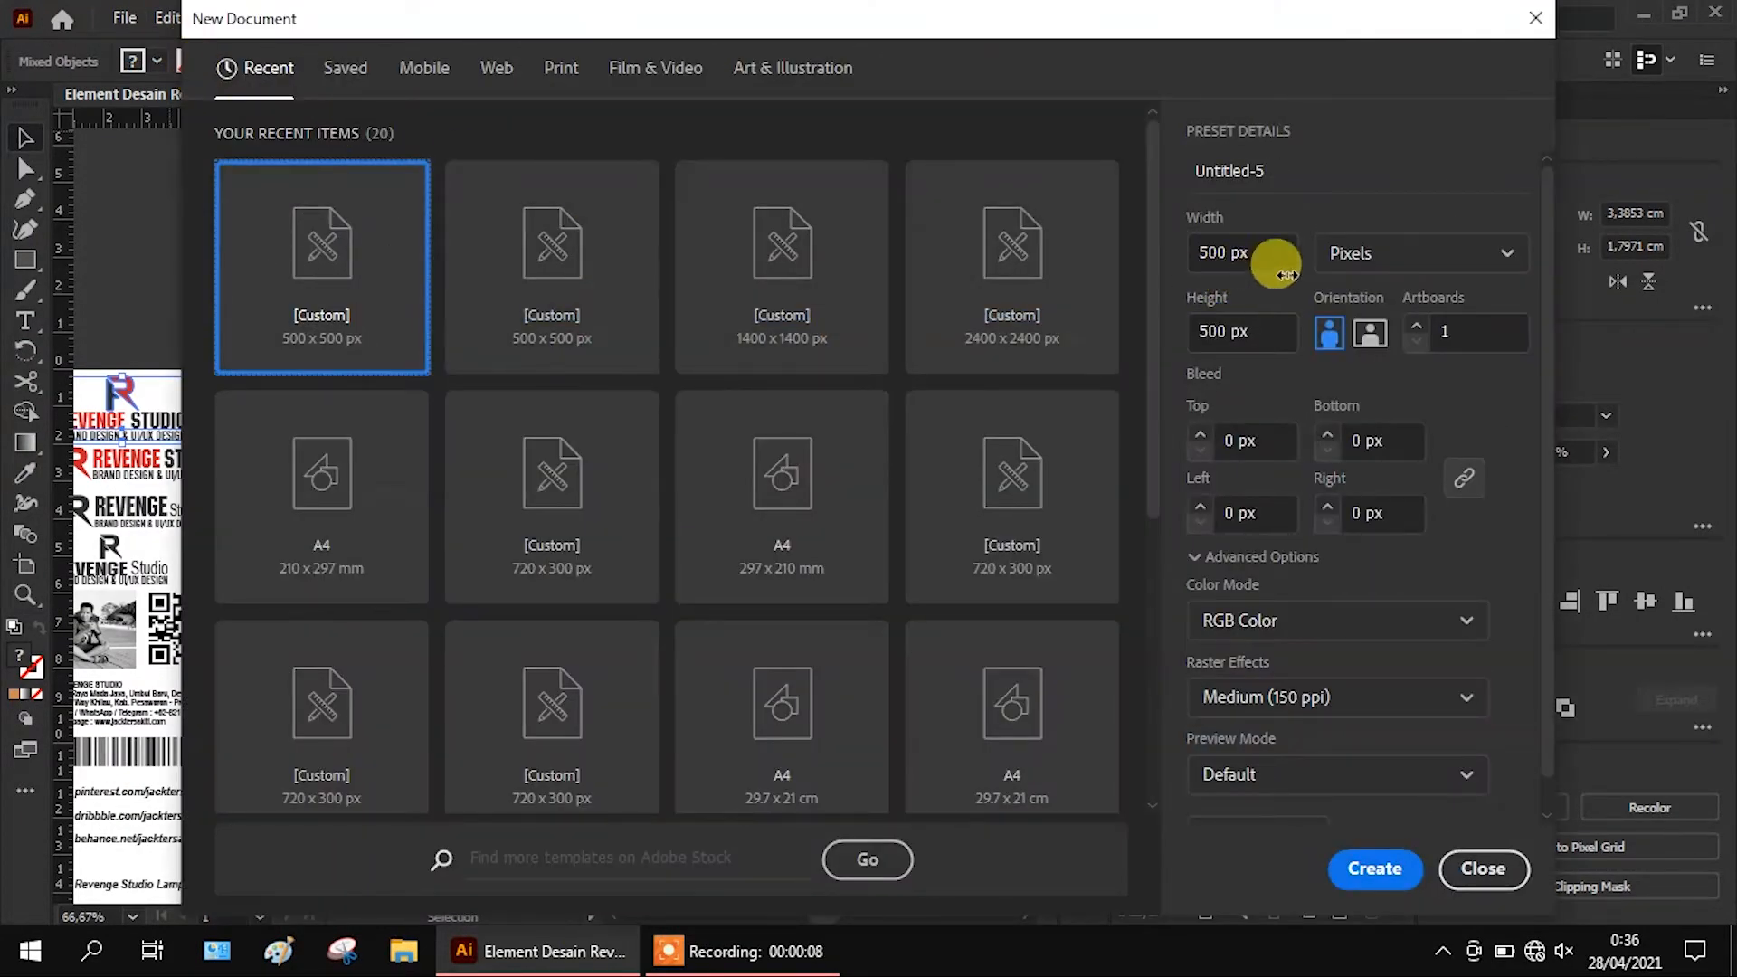
click(1384, 262)
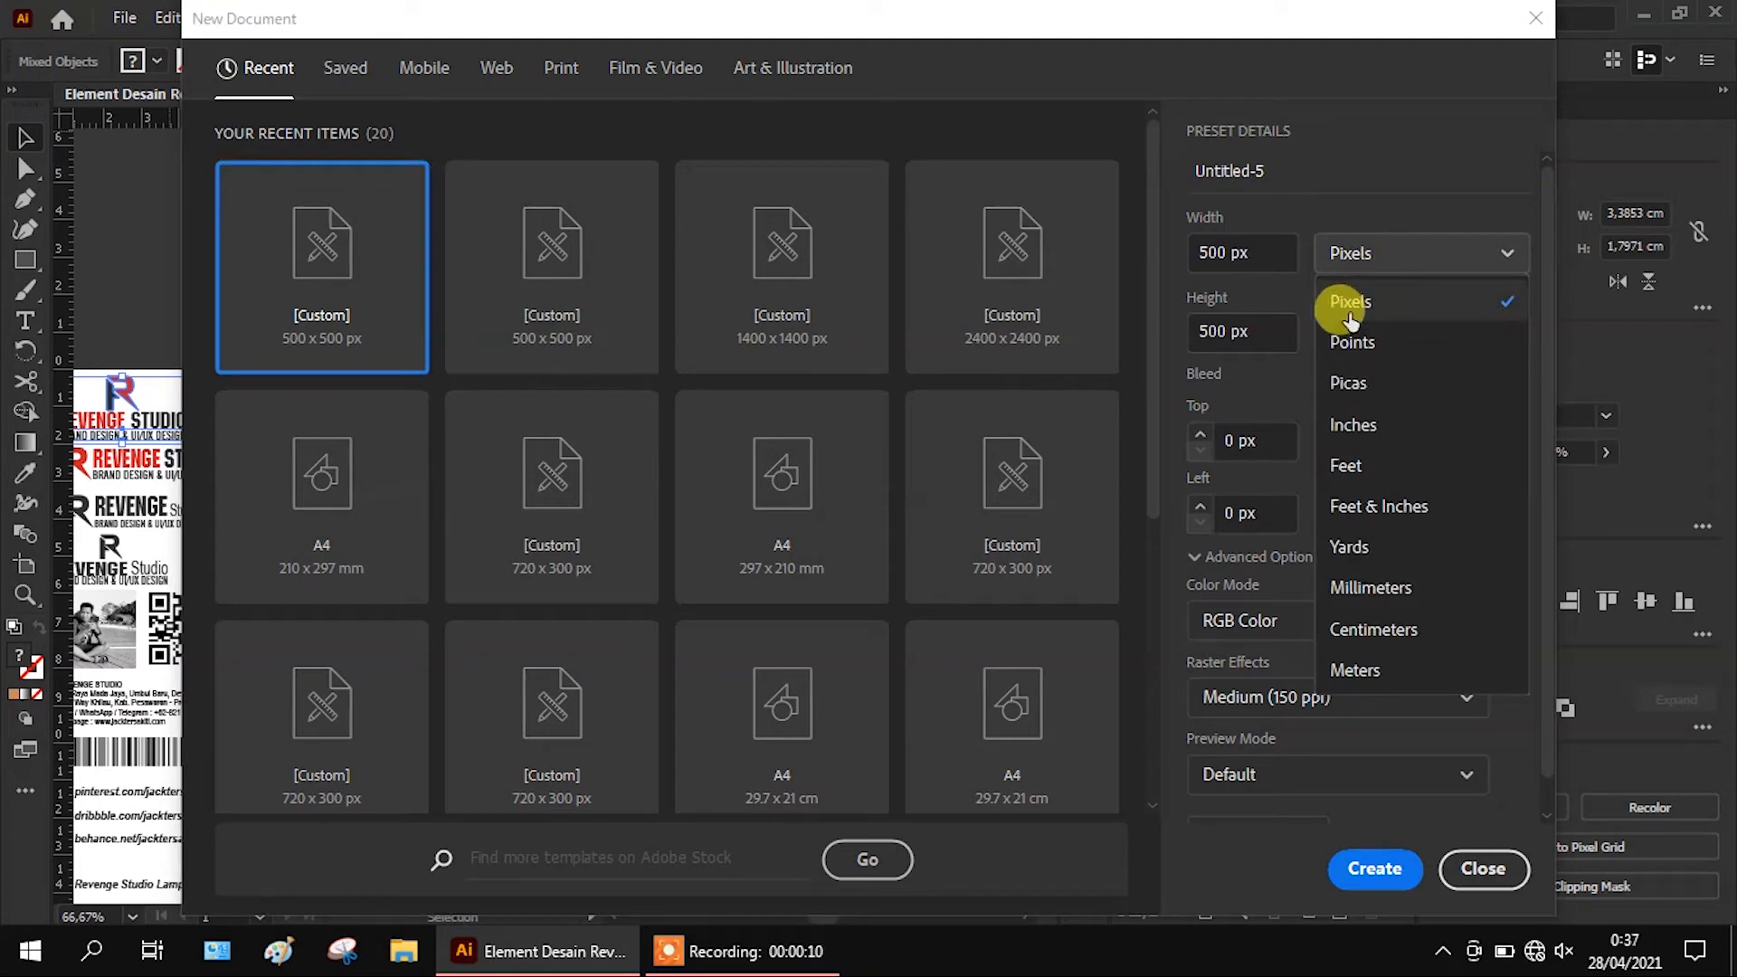
click(1379, 304)
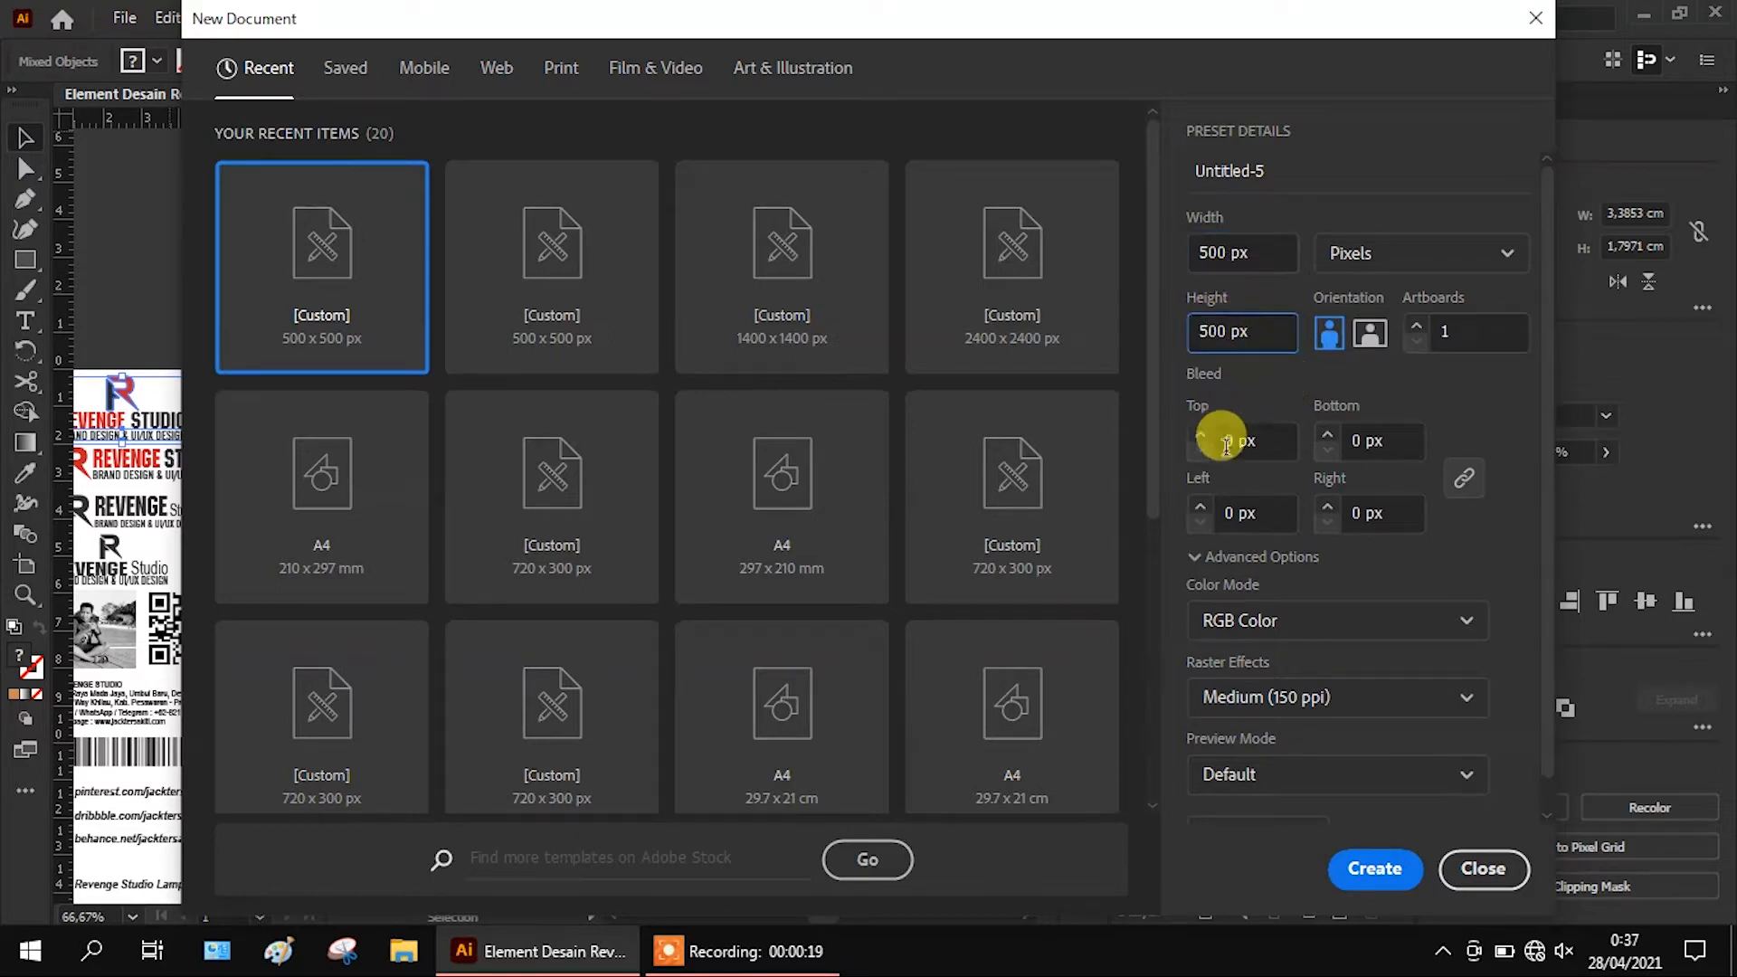
click(1290, 629)
click(1289, 665)
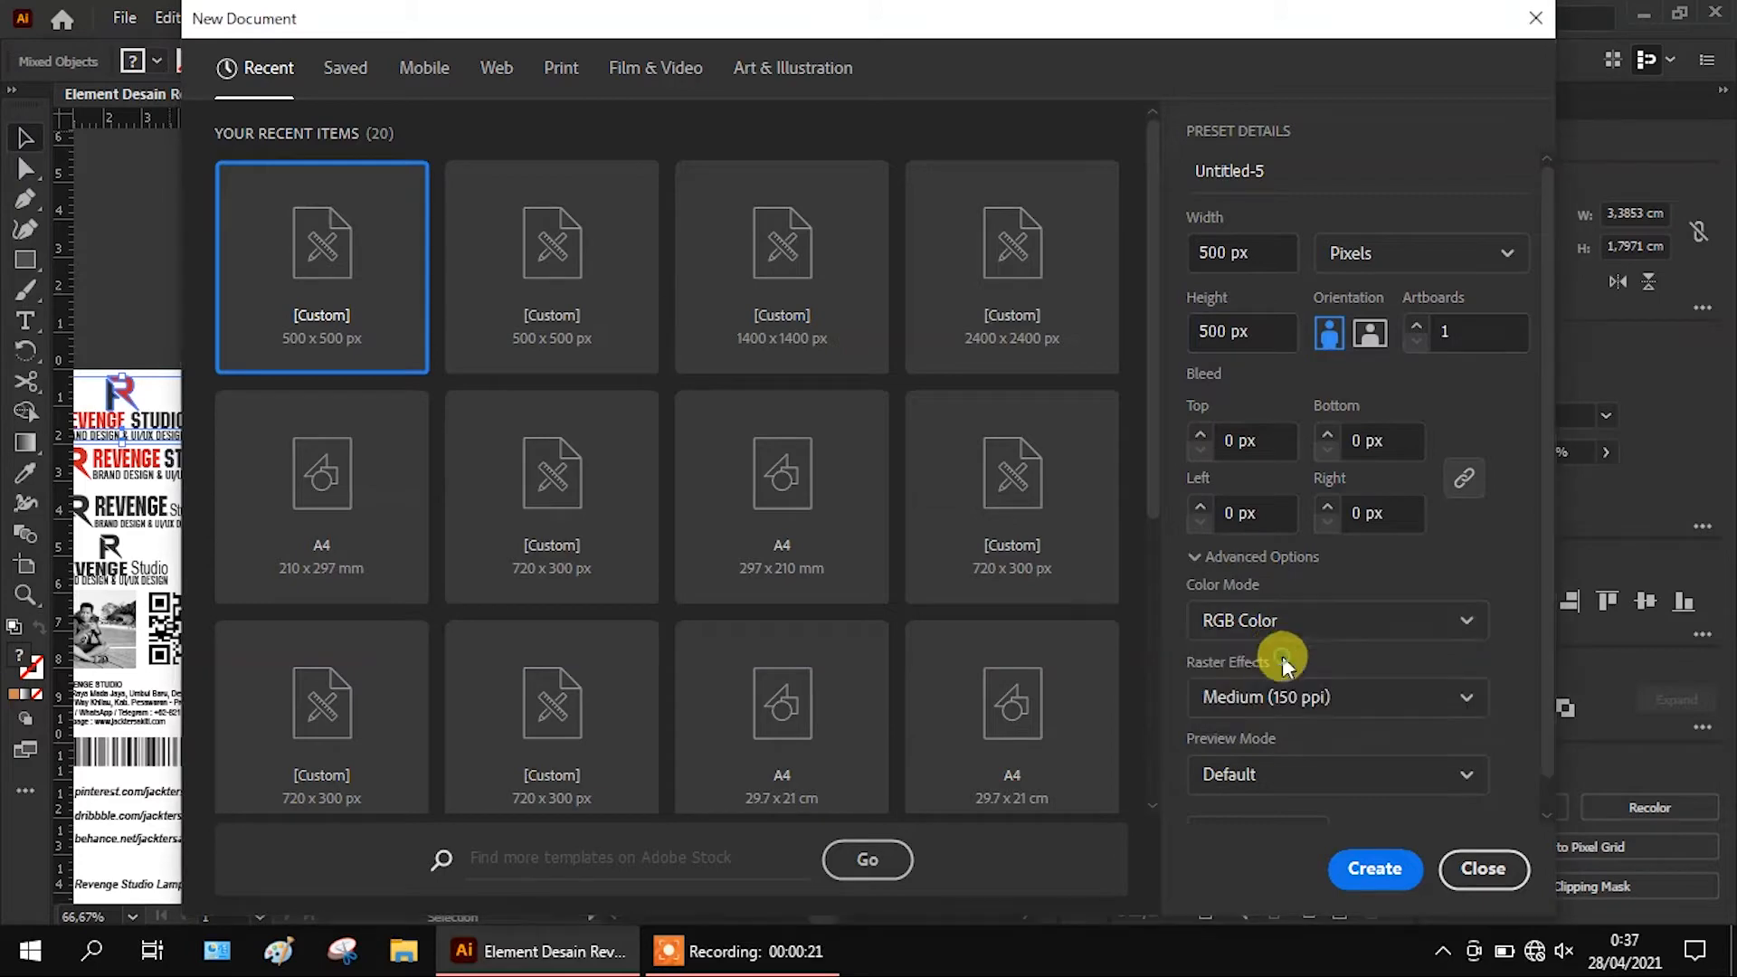
click(1318, 693)
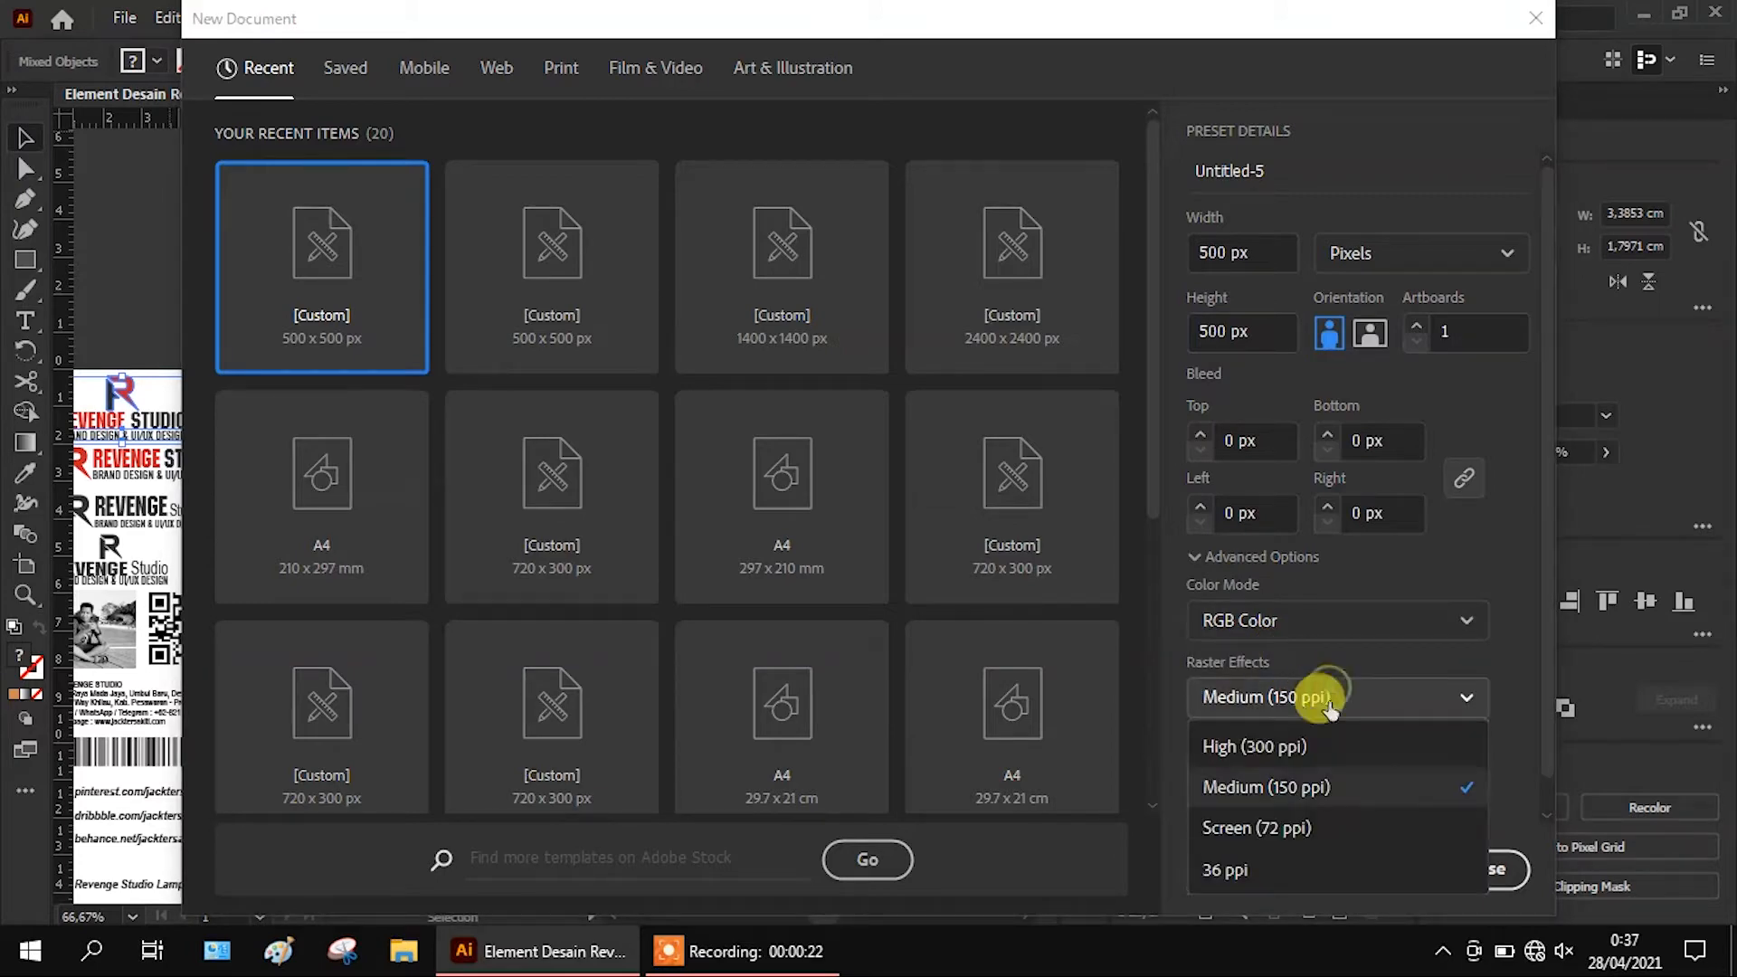
click(1296, 787)
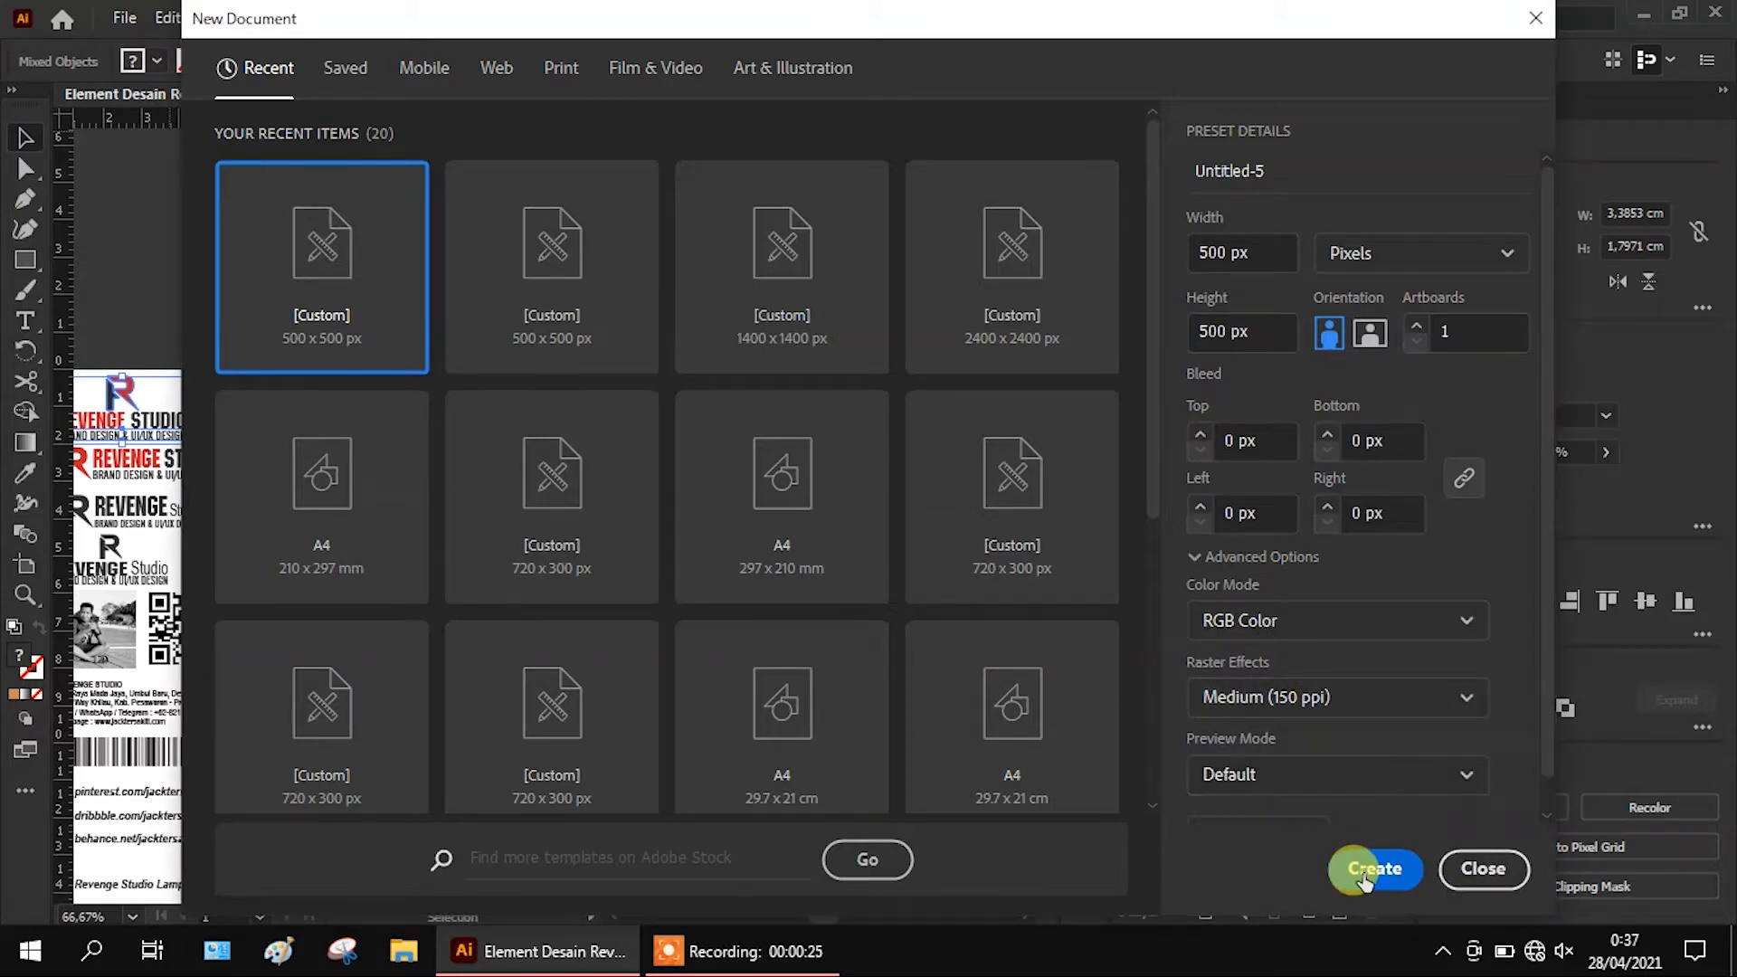
click(1357, 867)
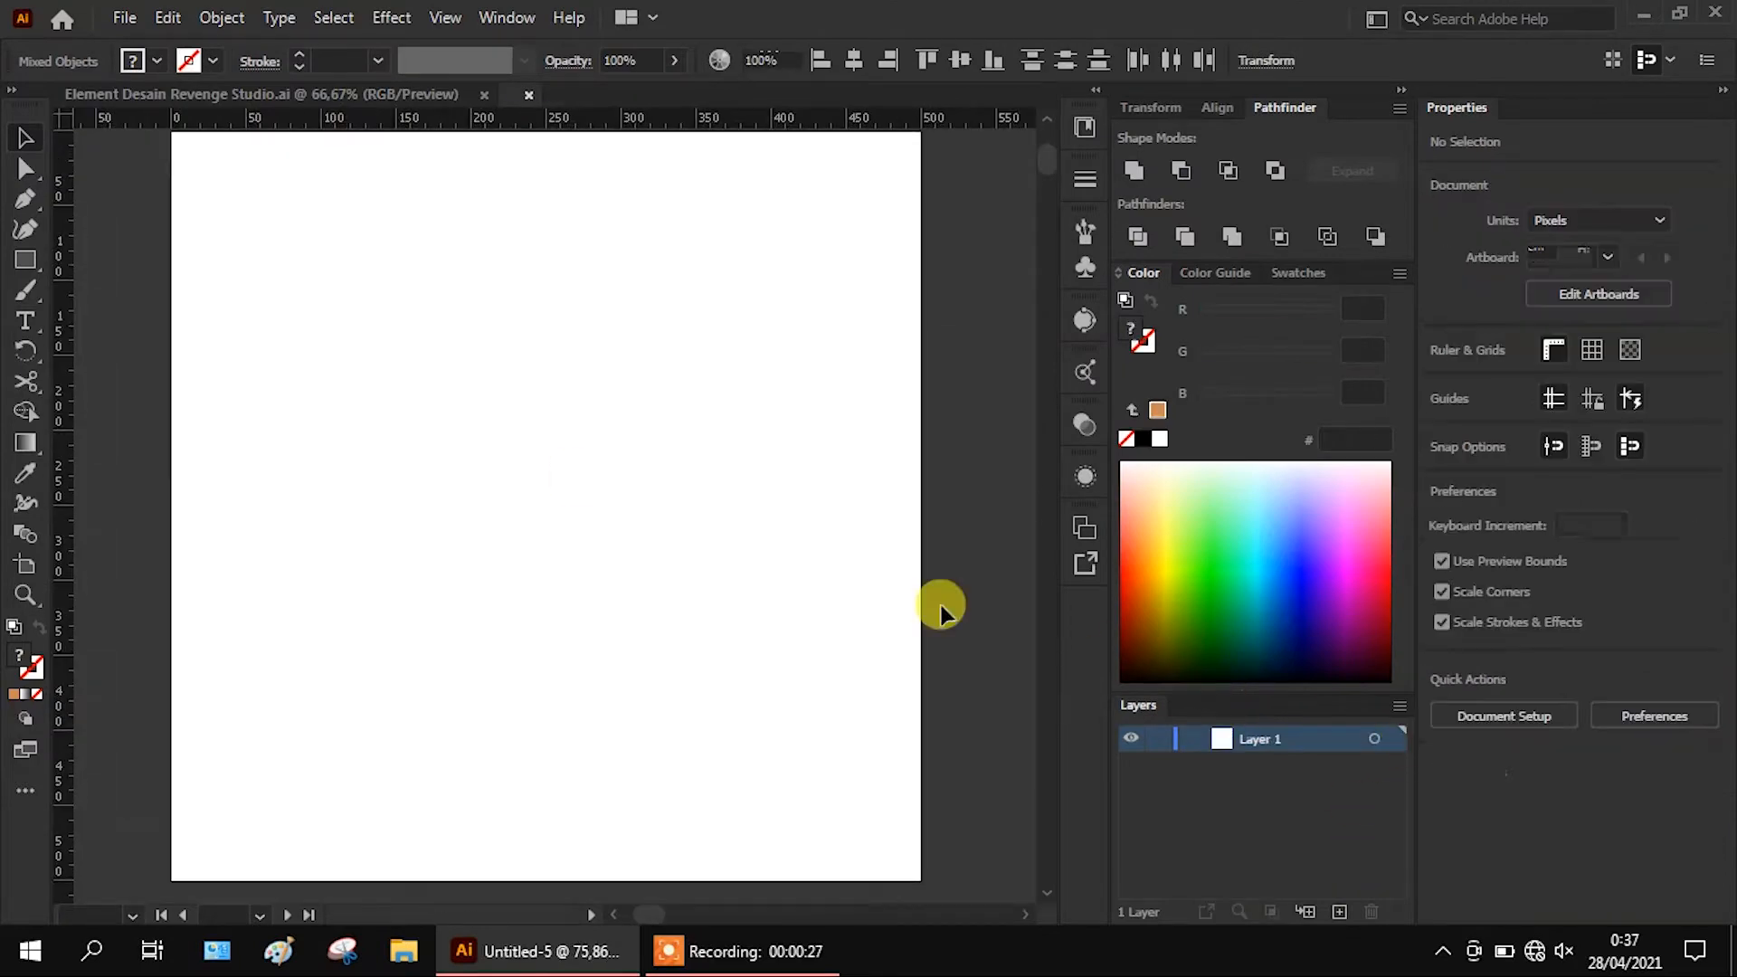
Draw a rectangle 500 px wide and 500 px high on the artboard
click(24, 263)
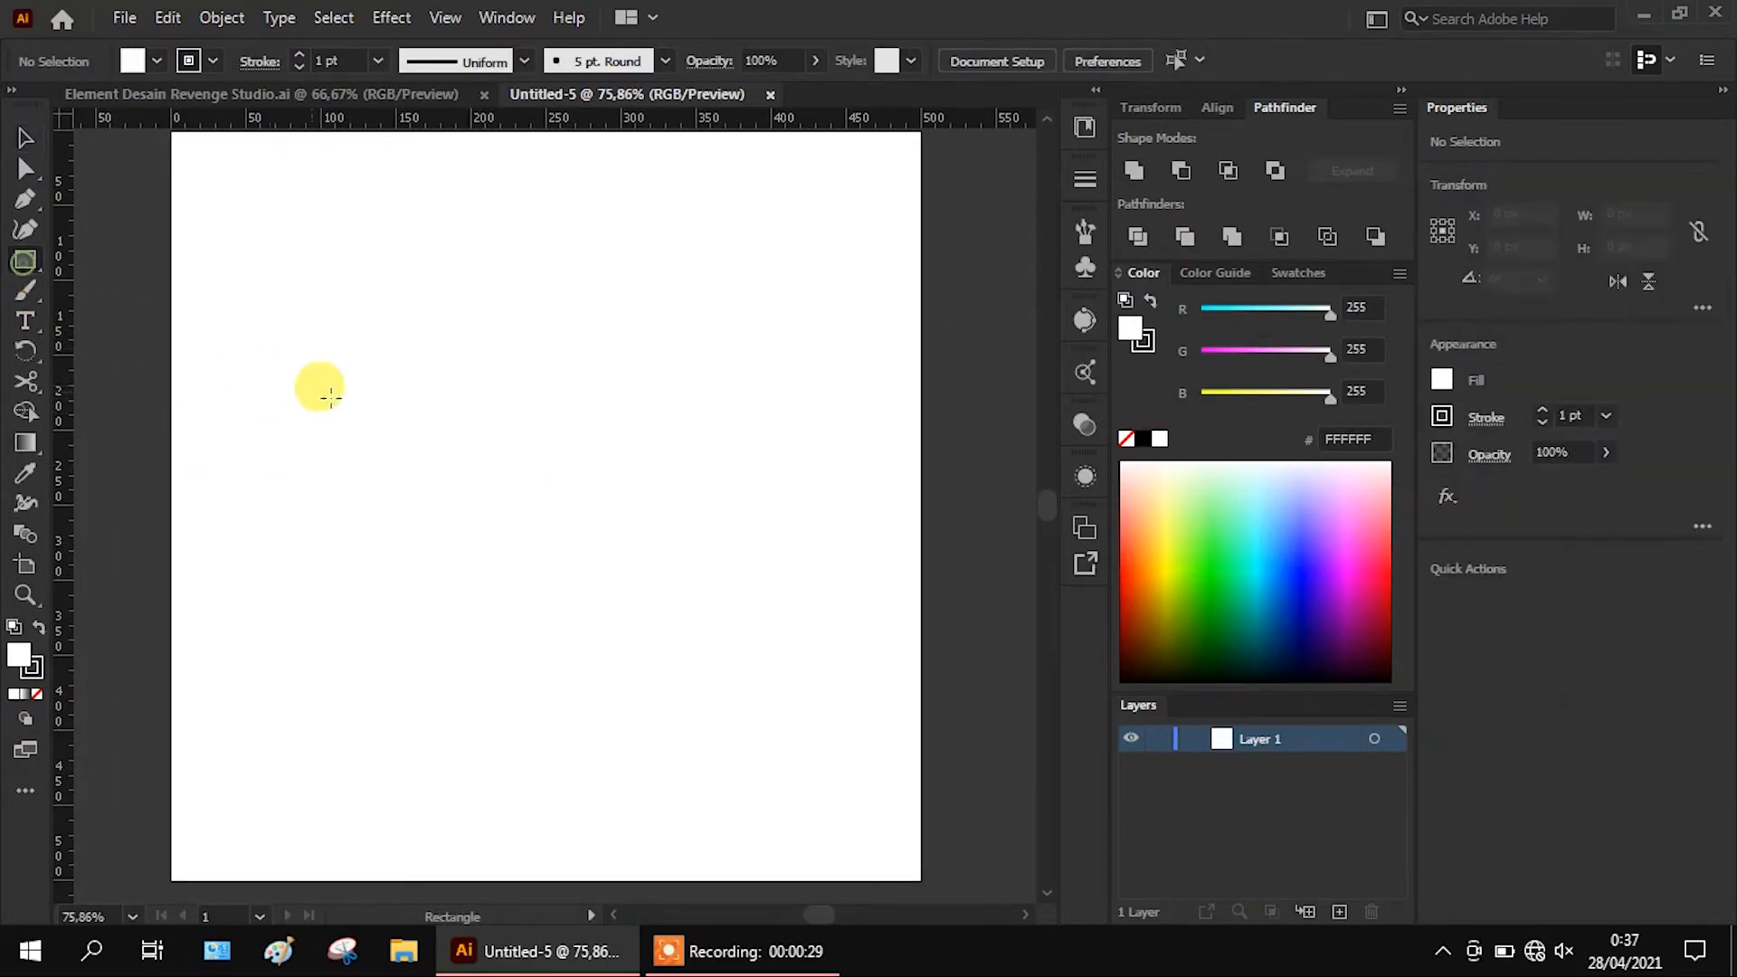
click(356, 398)
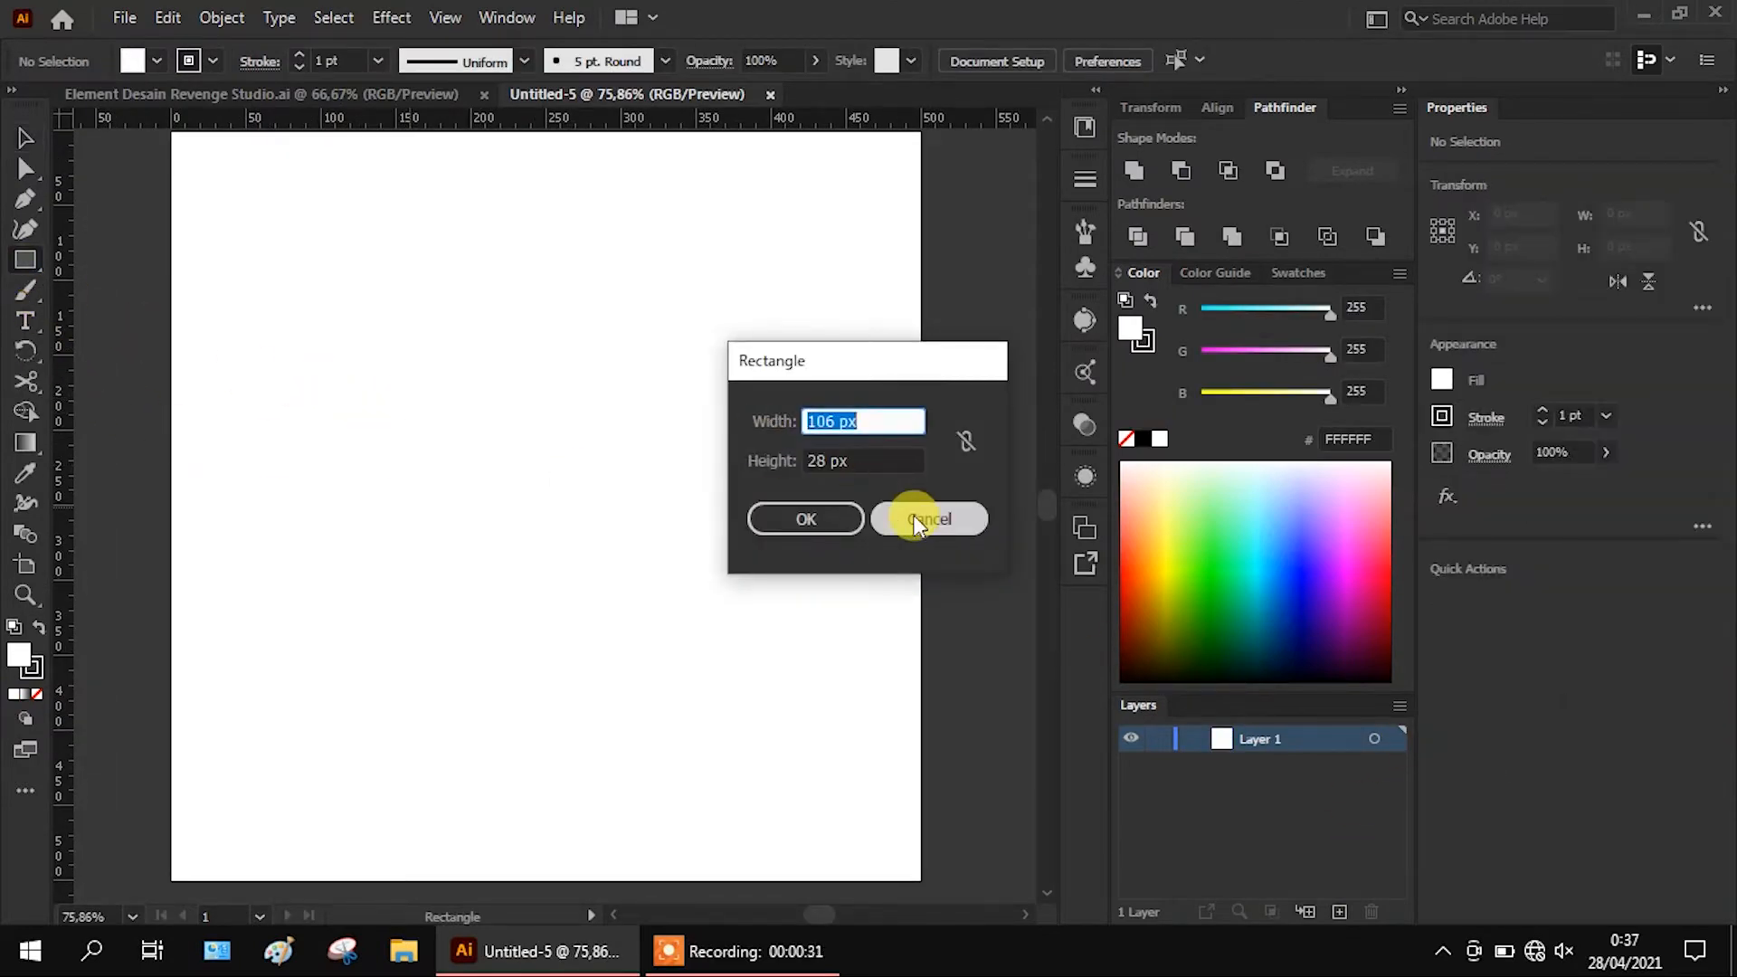
key(Tab)
text(5)
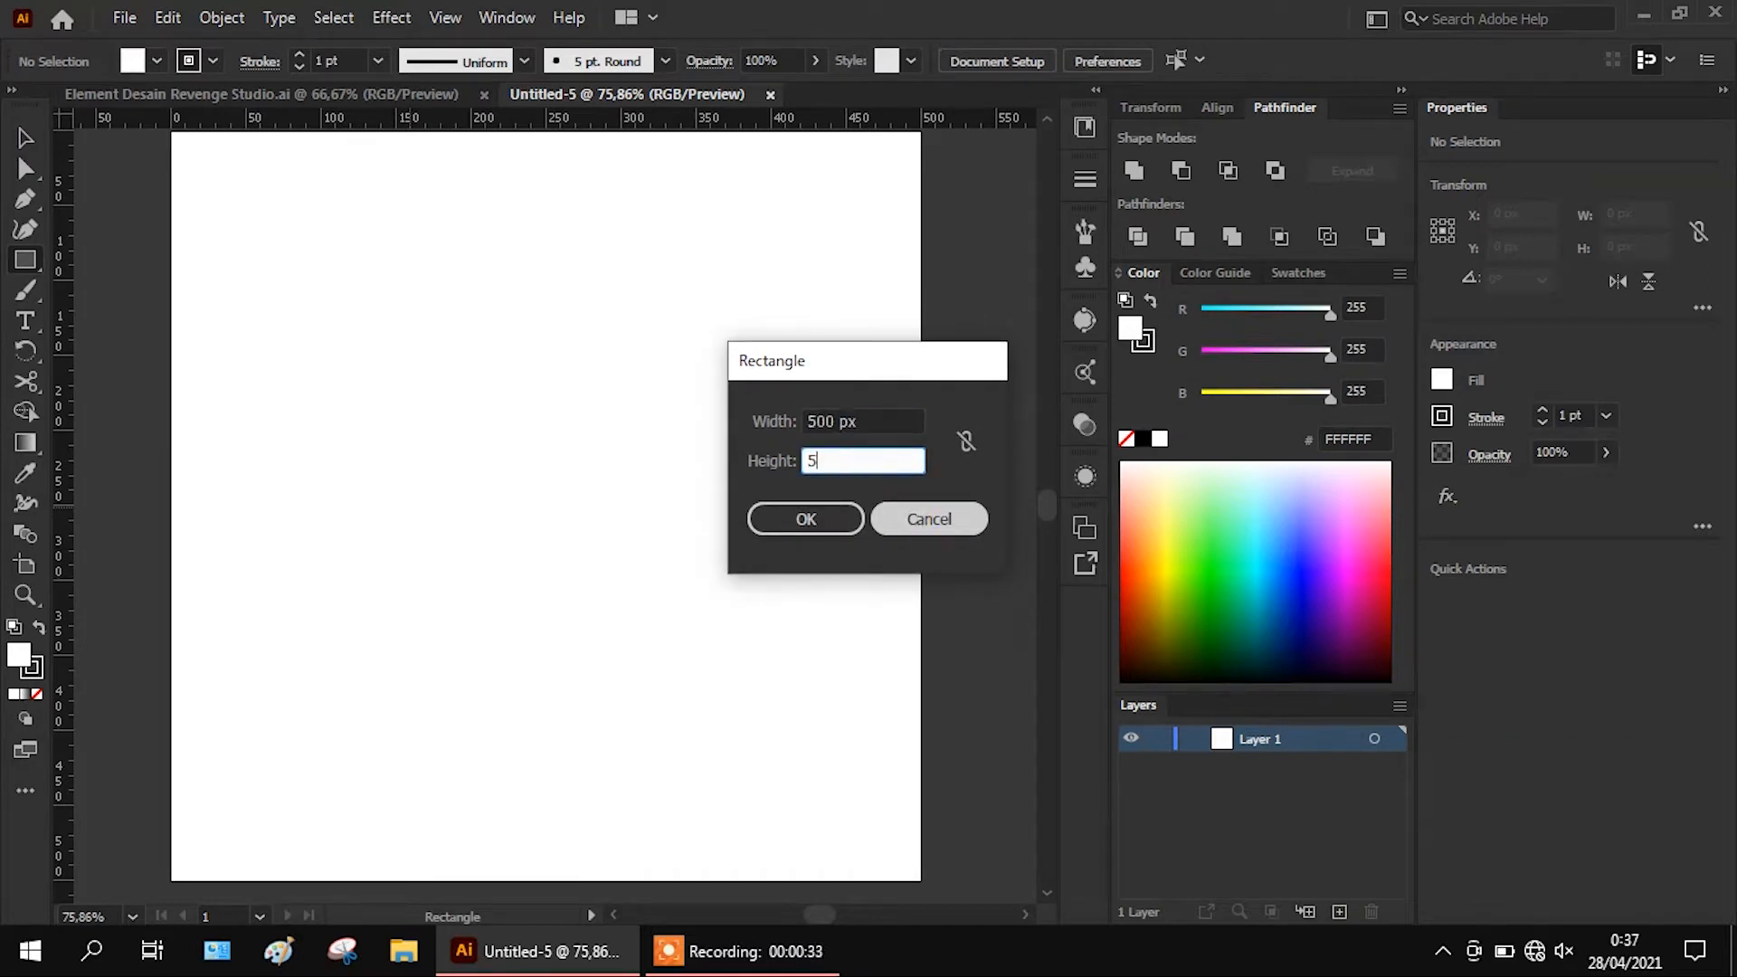
text(00)
click(810, 521)
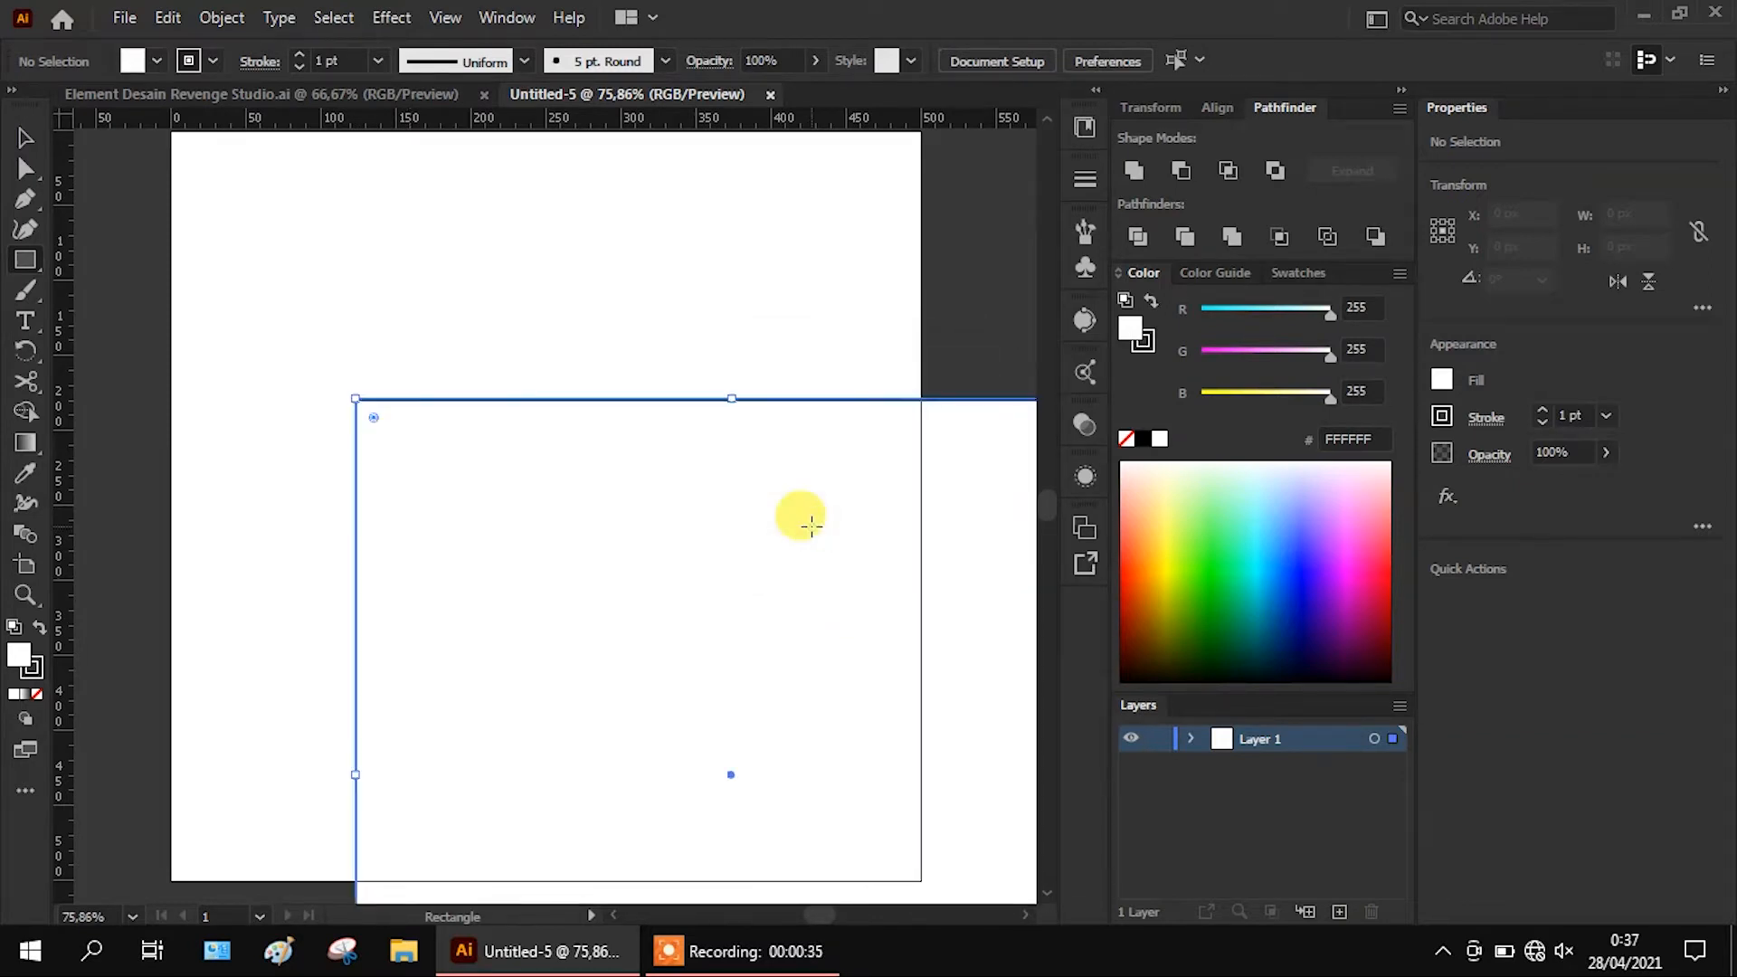
Remove the rectangle's stroke and centre it horizontally and vertically on the artboard
click(1540, 423)
click(1529, 602)
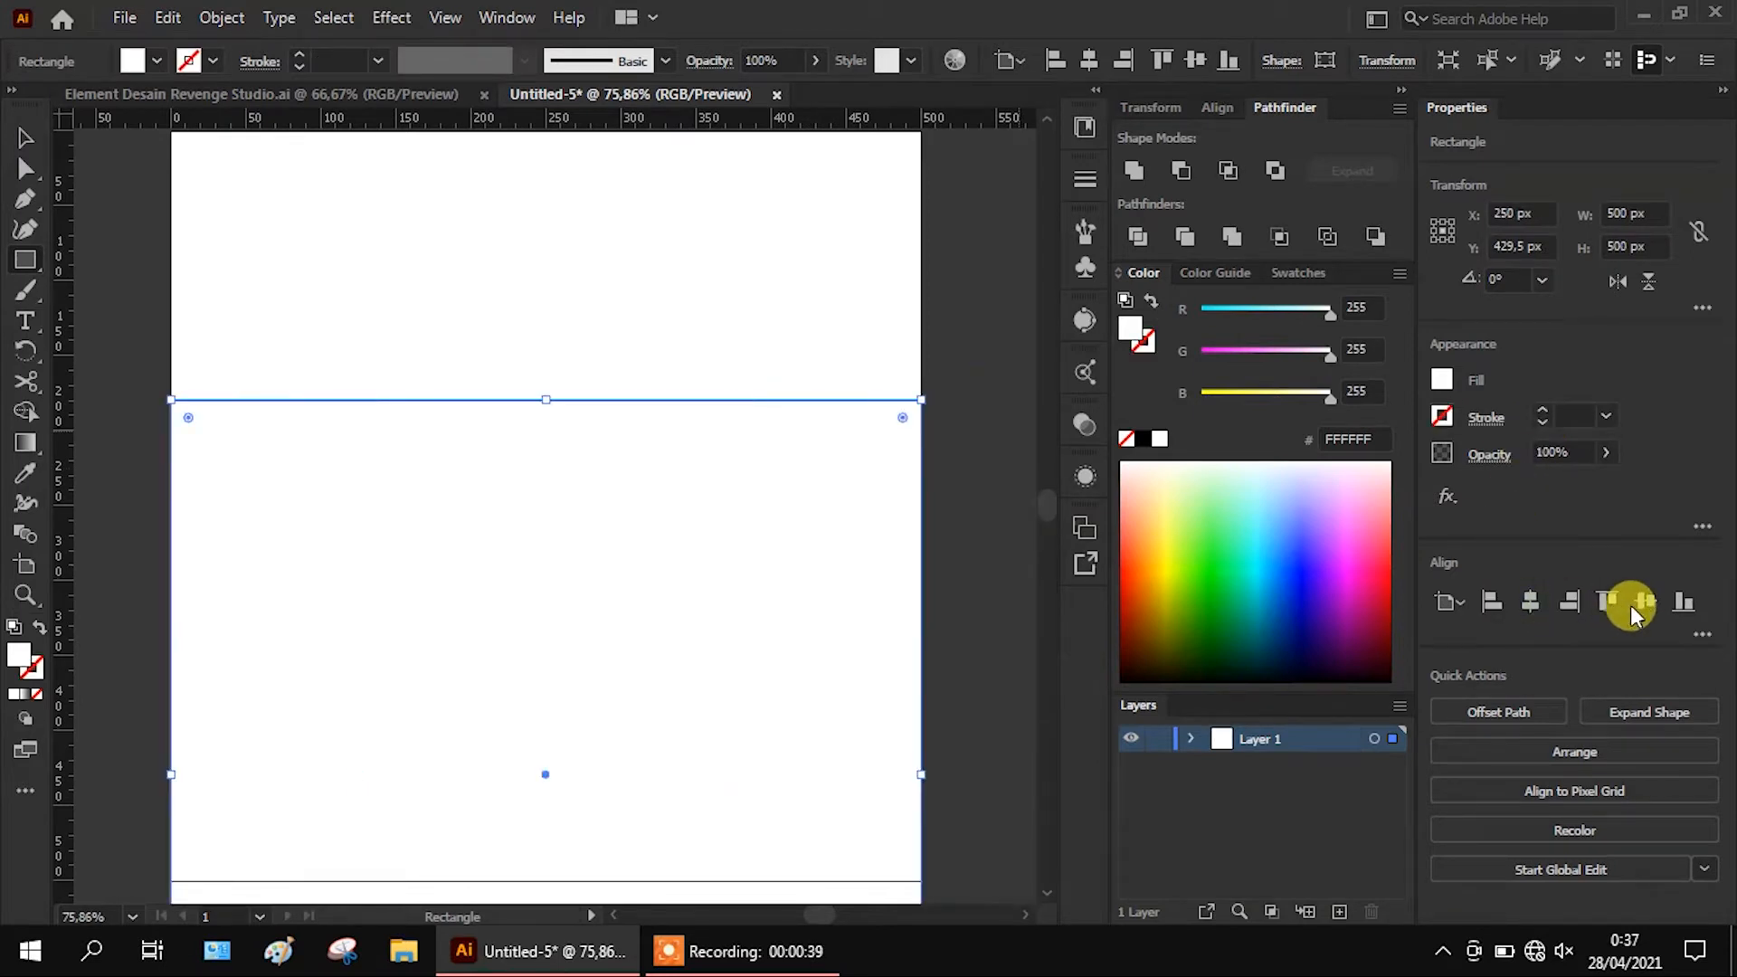
click(1645, 603)
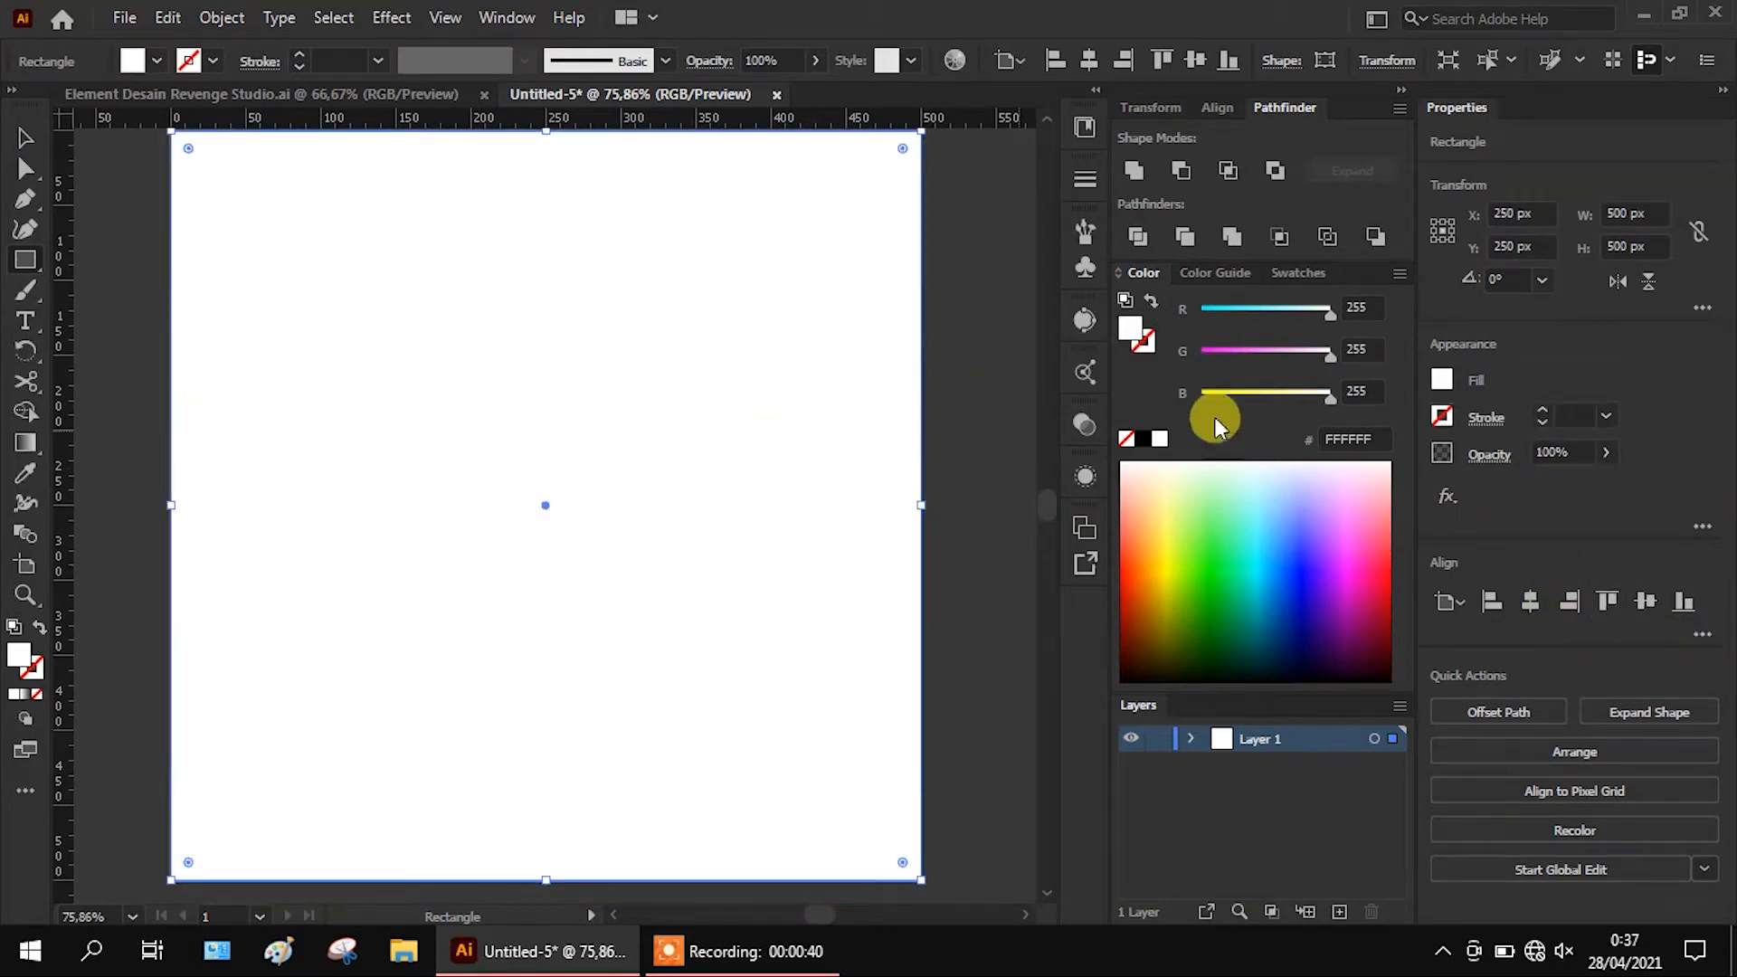
Fill the background rectangle with the dark navy blue swatch
click(1217, 273)
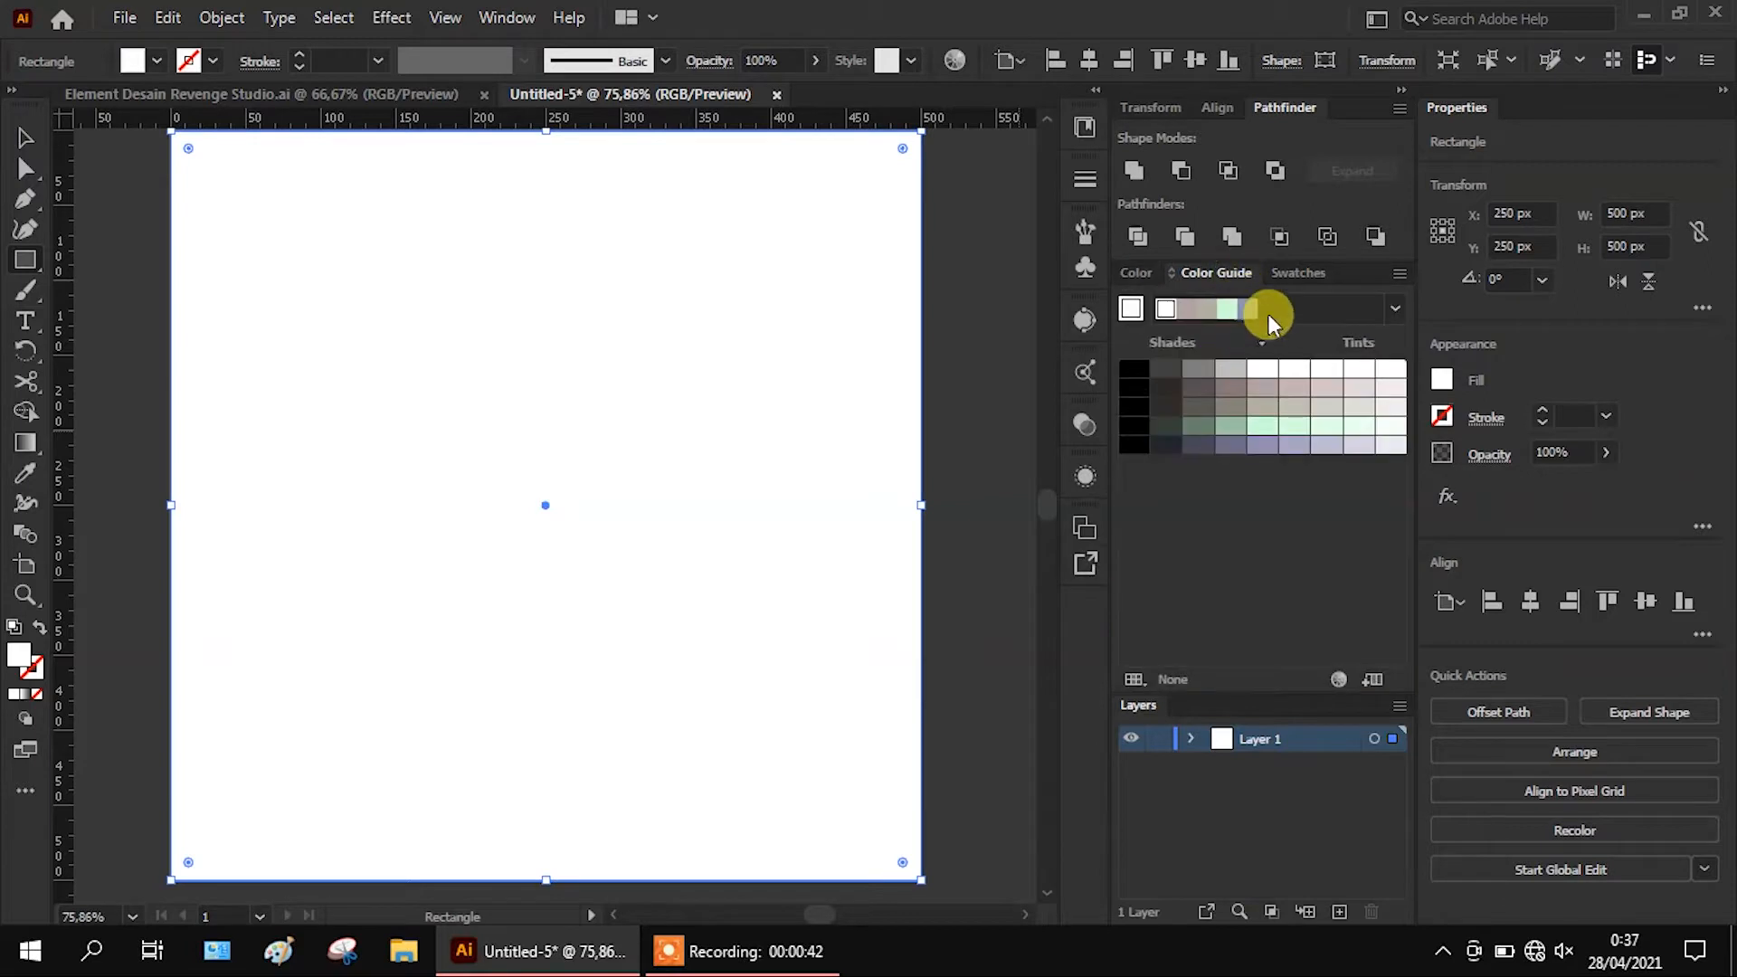
click(1308, 277)
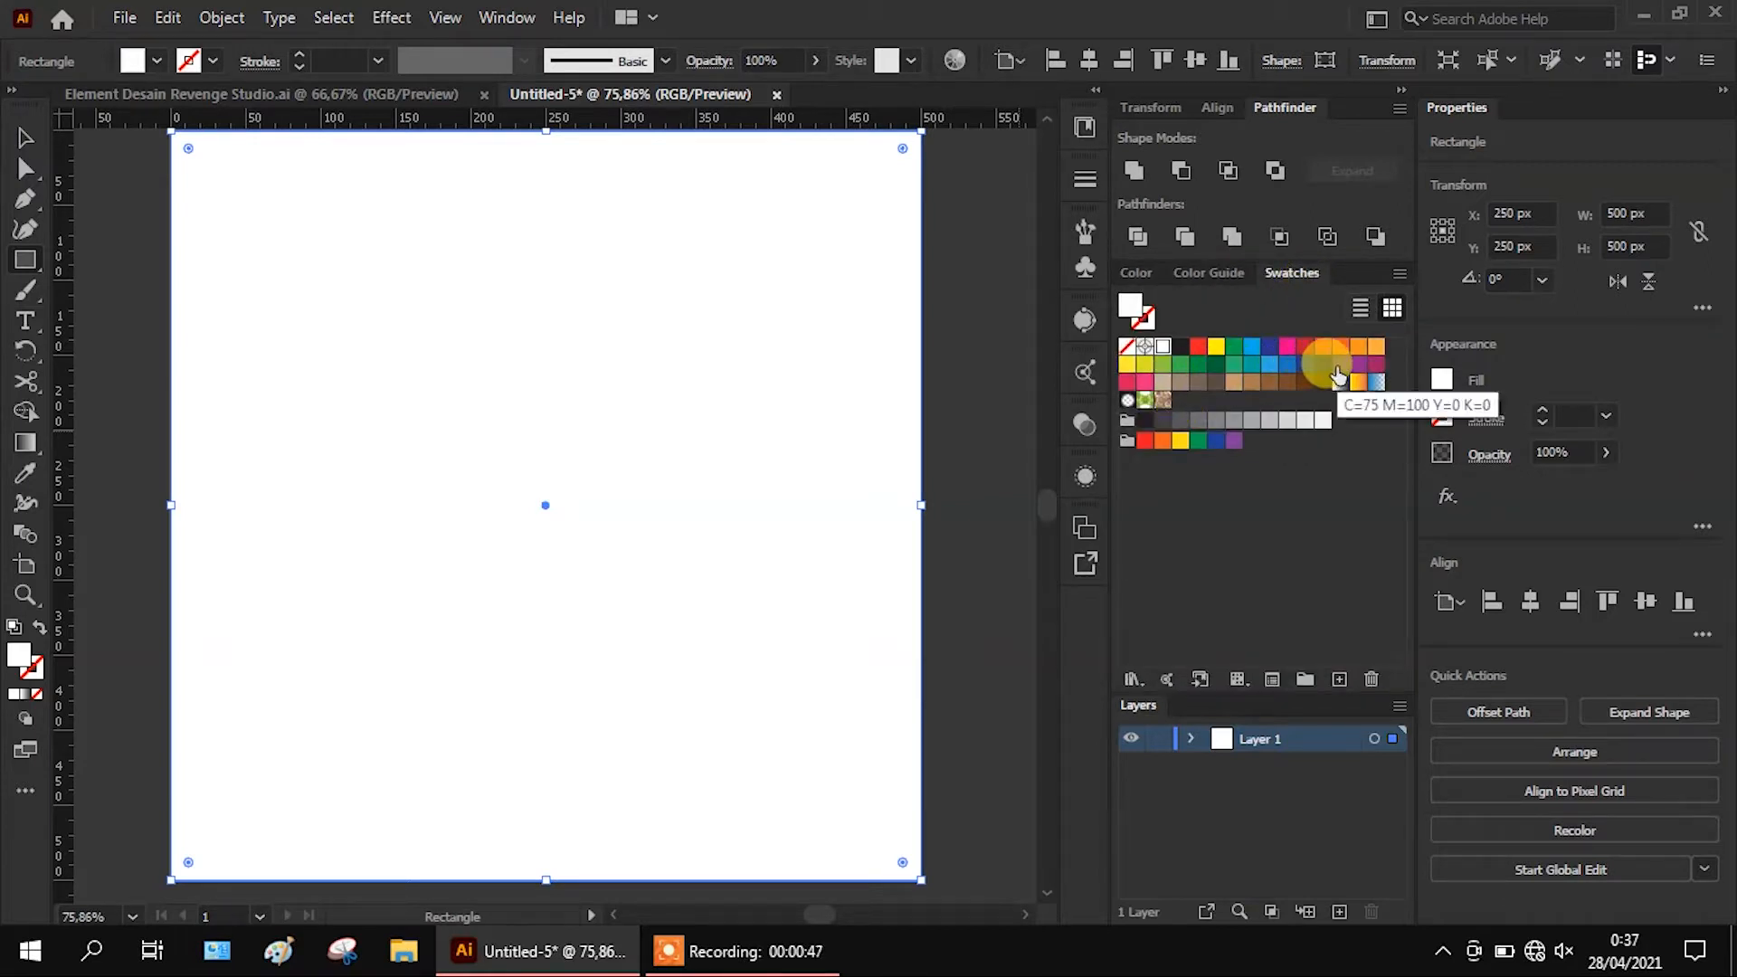
click(1305, 364)
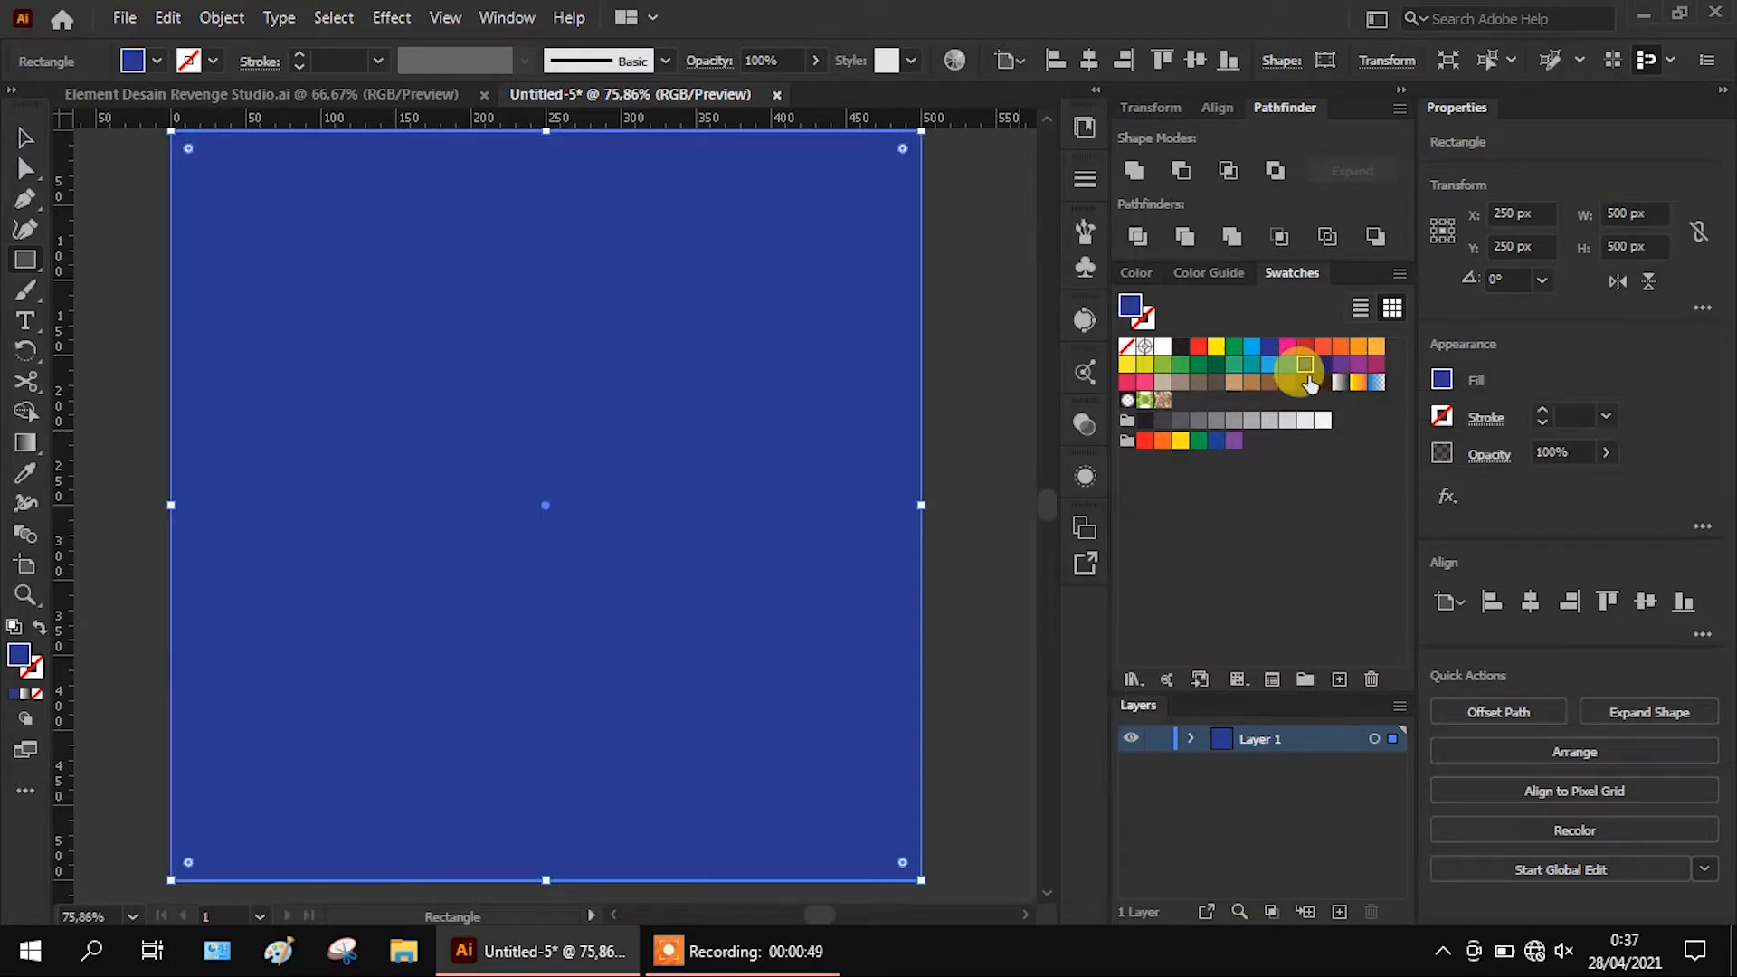
click(1322, 365)
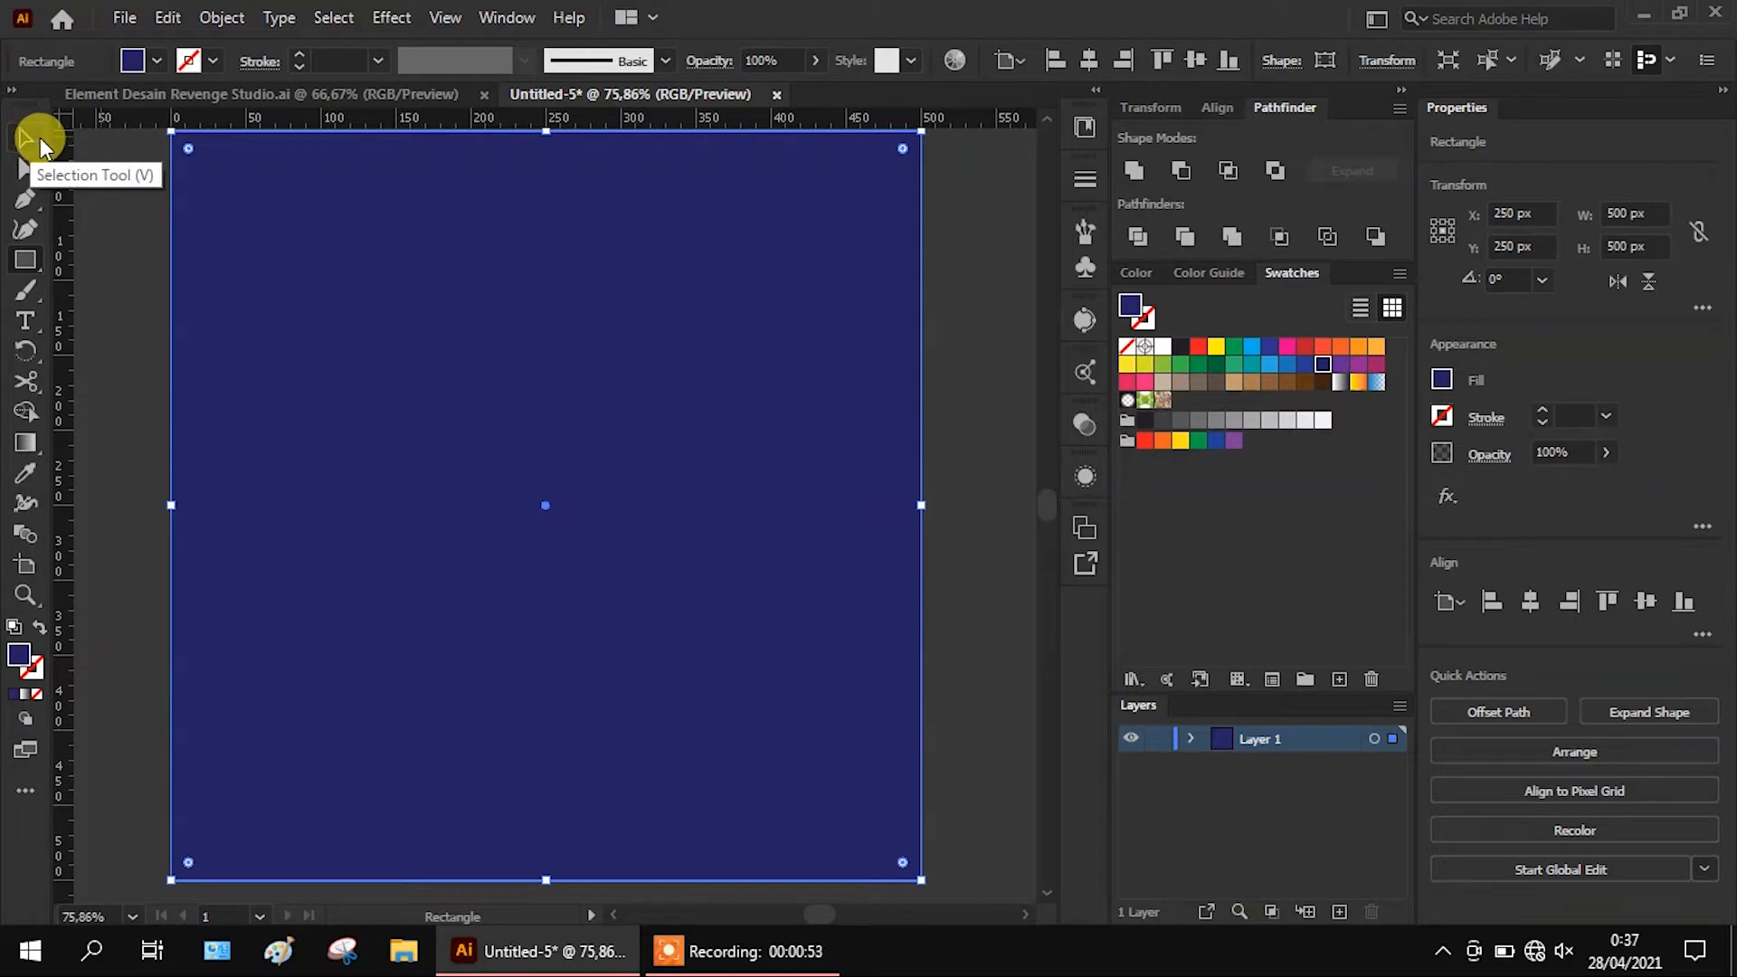
Add a new layer above the background and draw a square about 299 px wide on it
click(1340, 911)
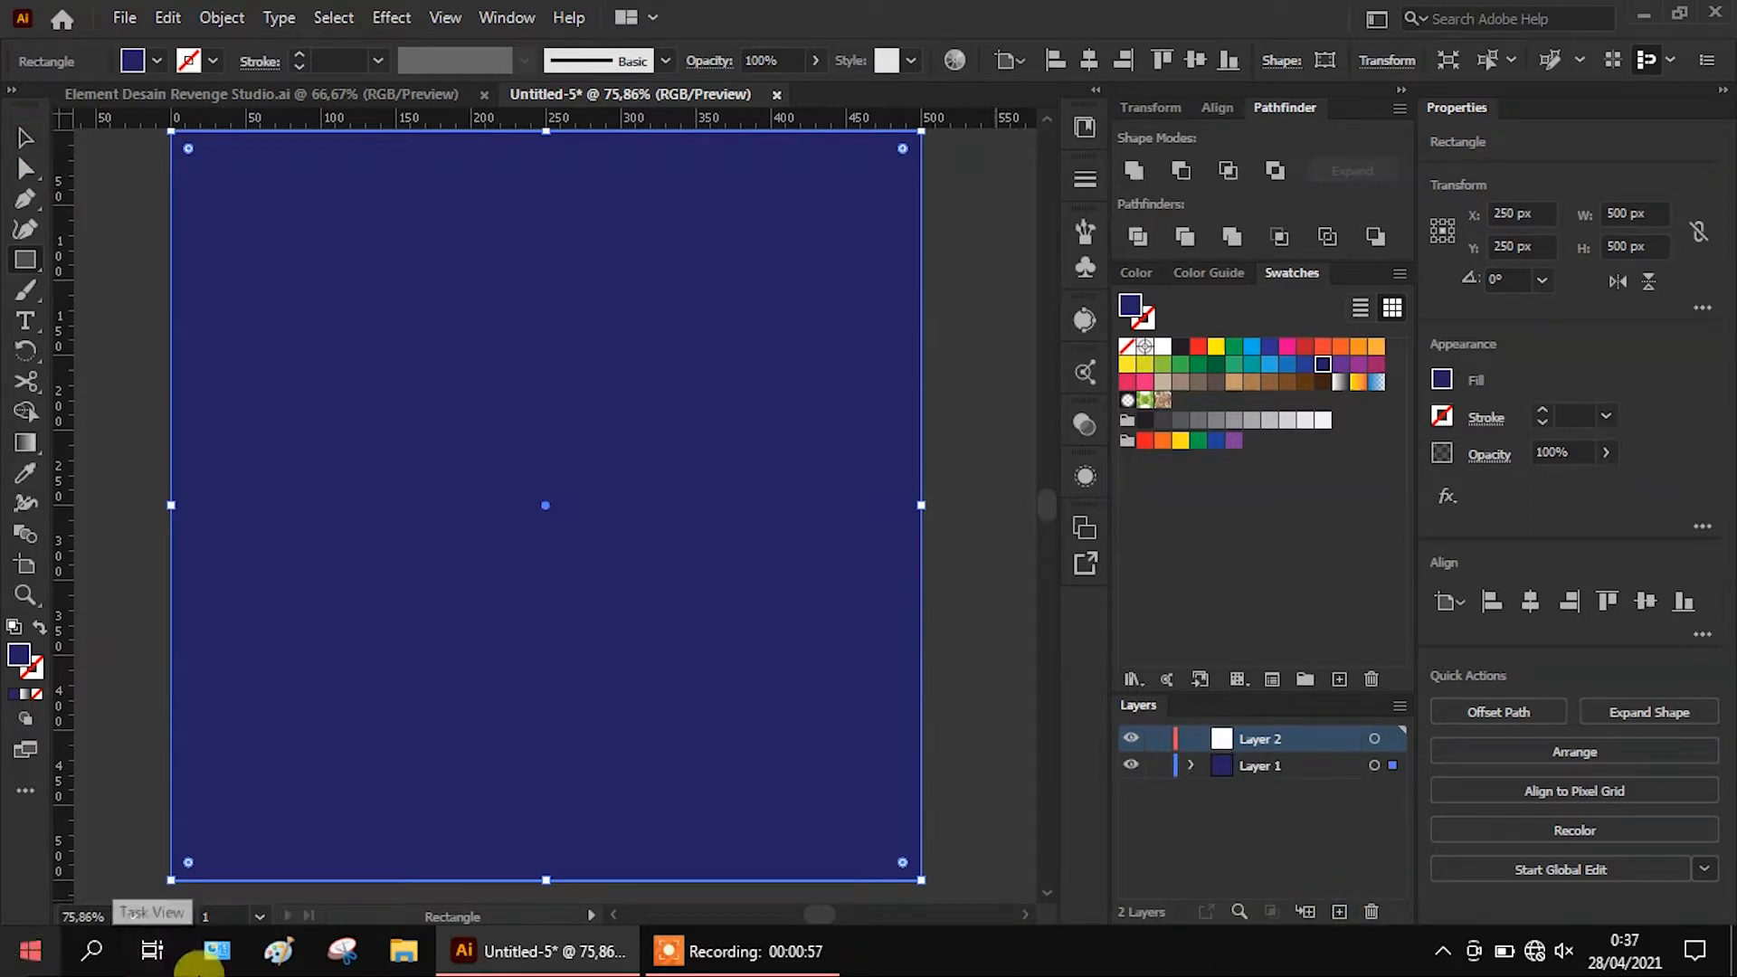
click(26, 262)
drag(399, 295, 849, 742)
click(25, 134)
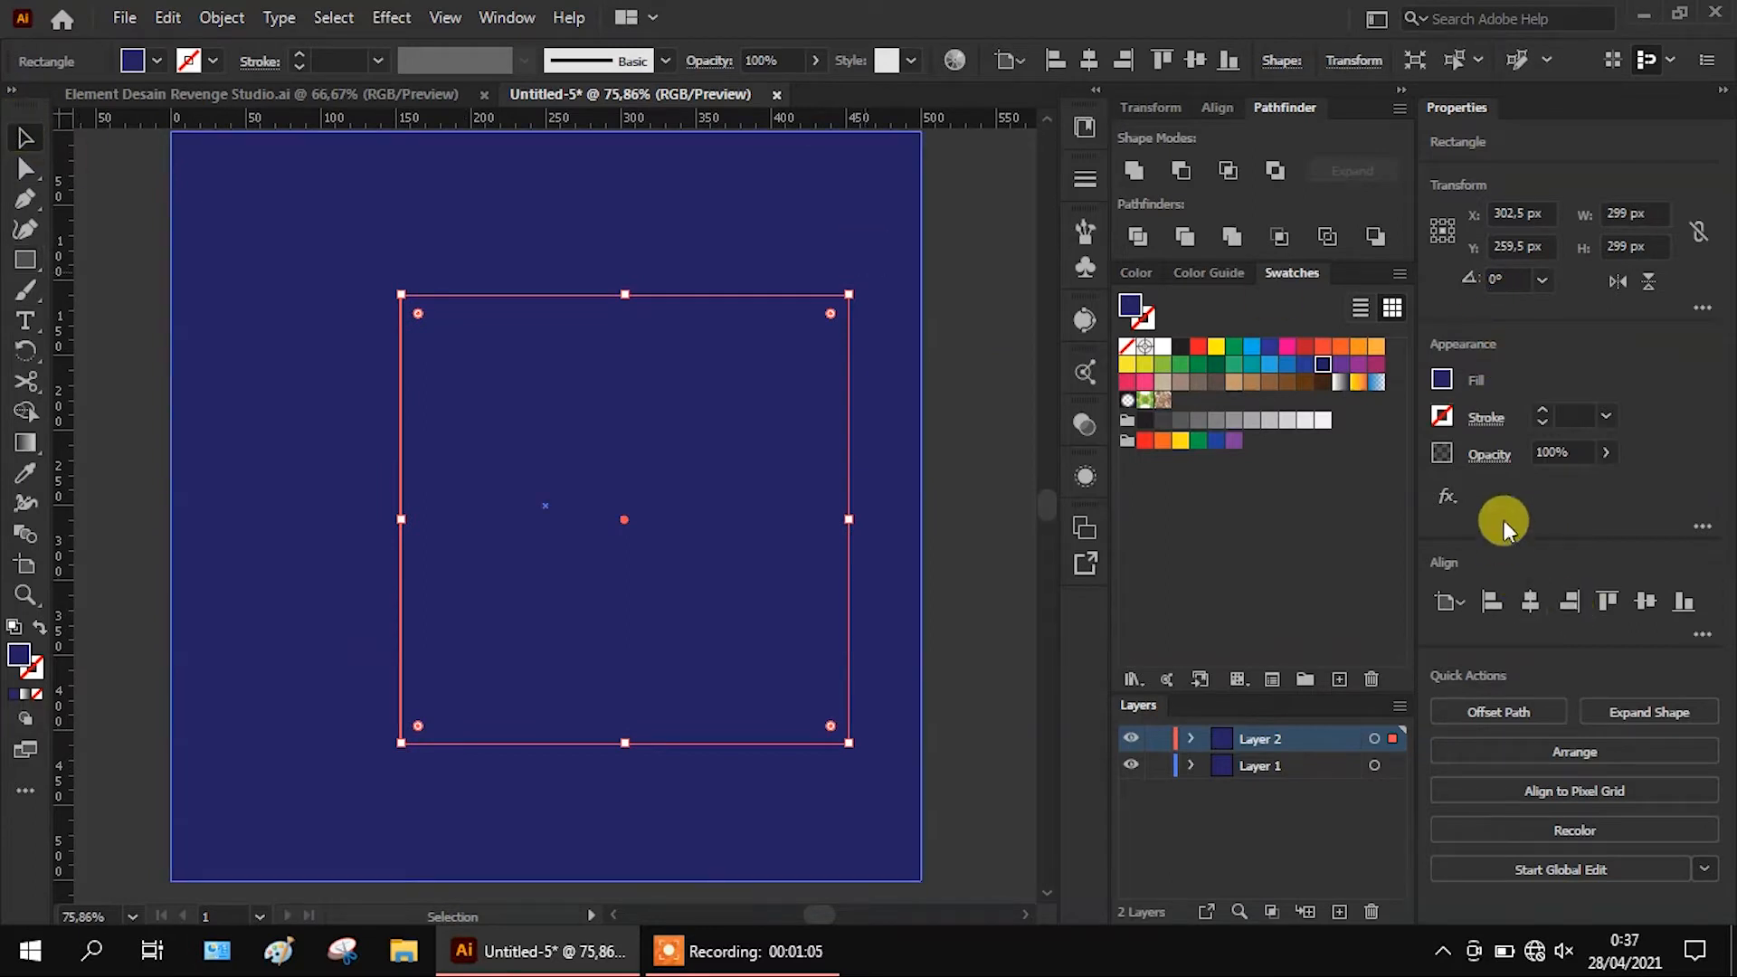
Fill the new square with white and centre it horizontally and vertically on the artboard
click(1164, 348)
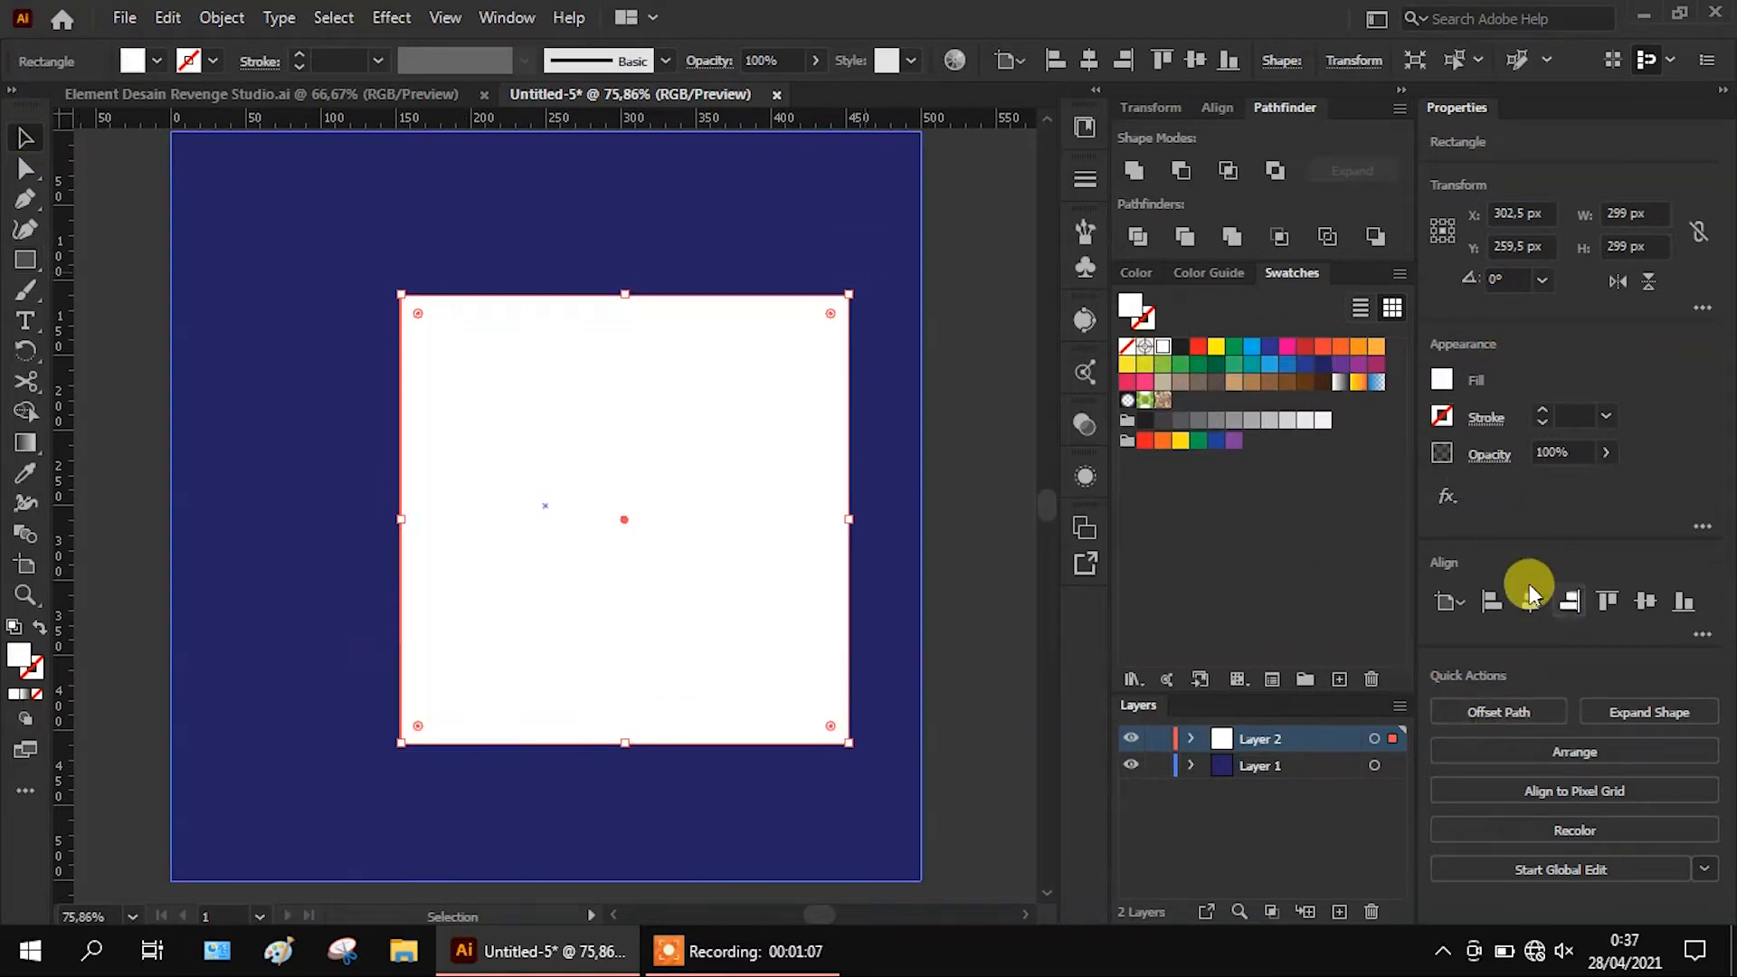
click(1527, 601)
click(1643, 604)
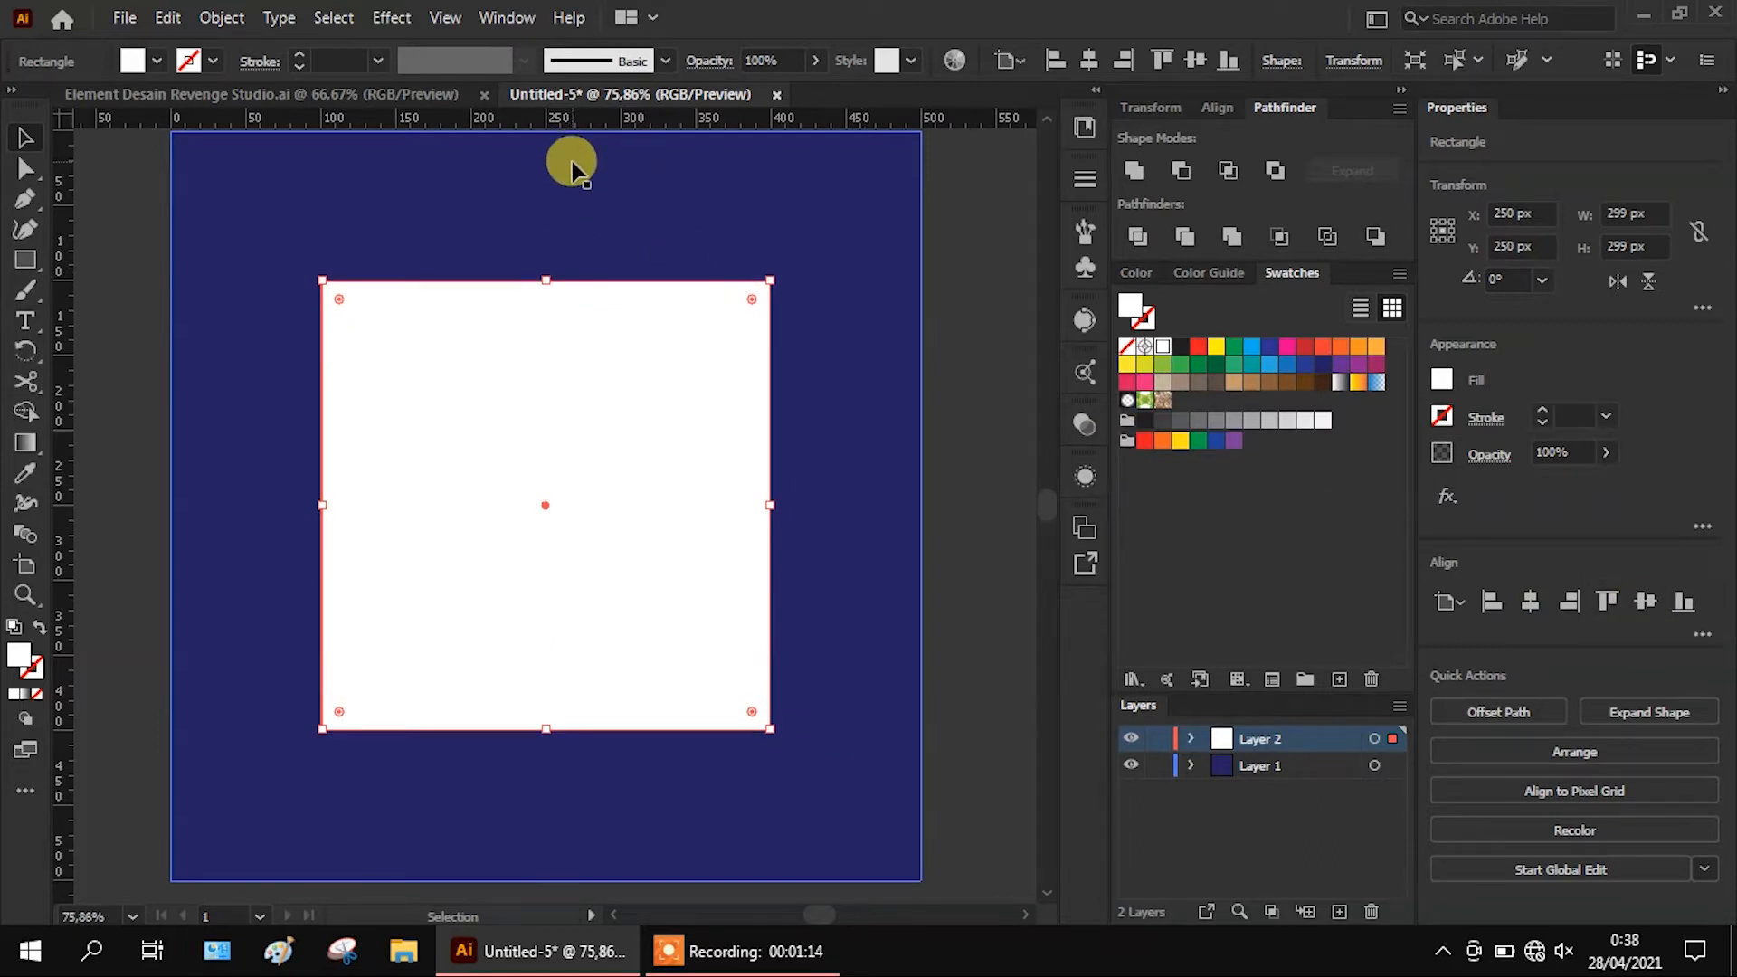
Copy the white square and paste the duplicate in front at the same position
click(167, 18)
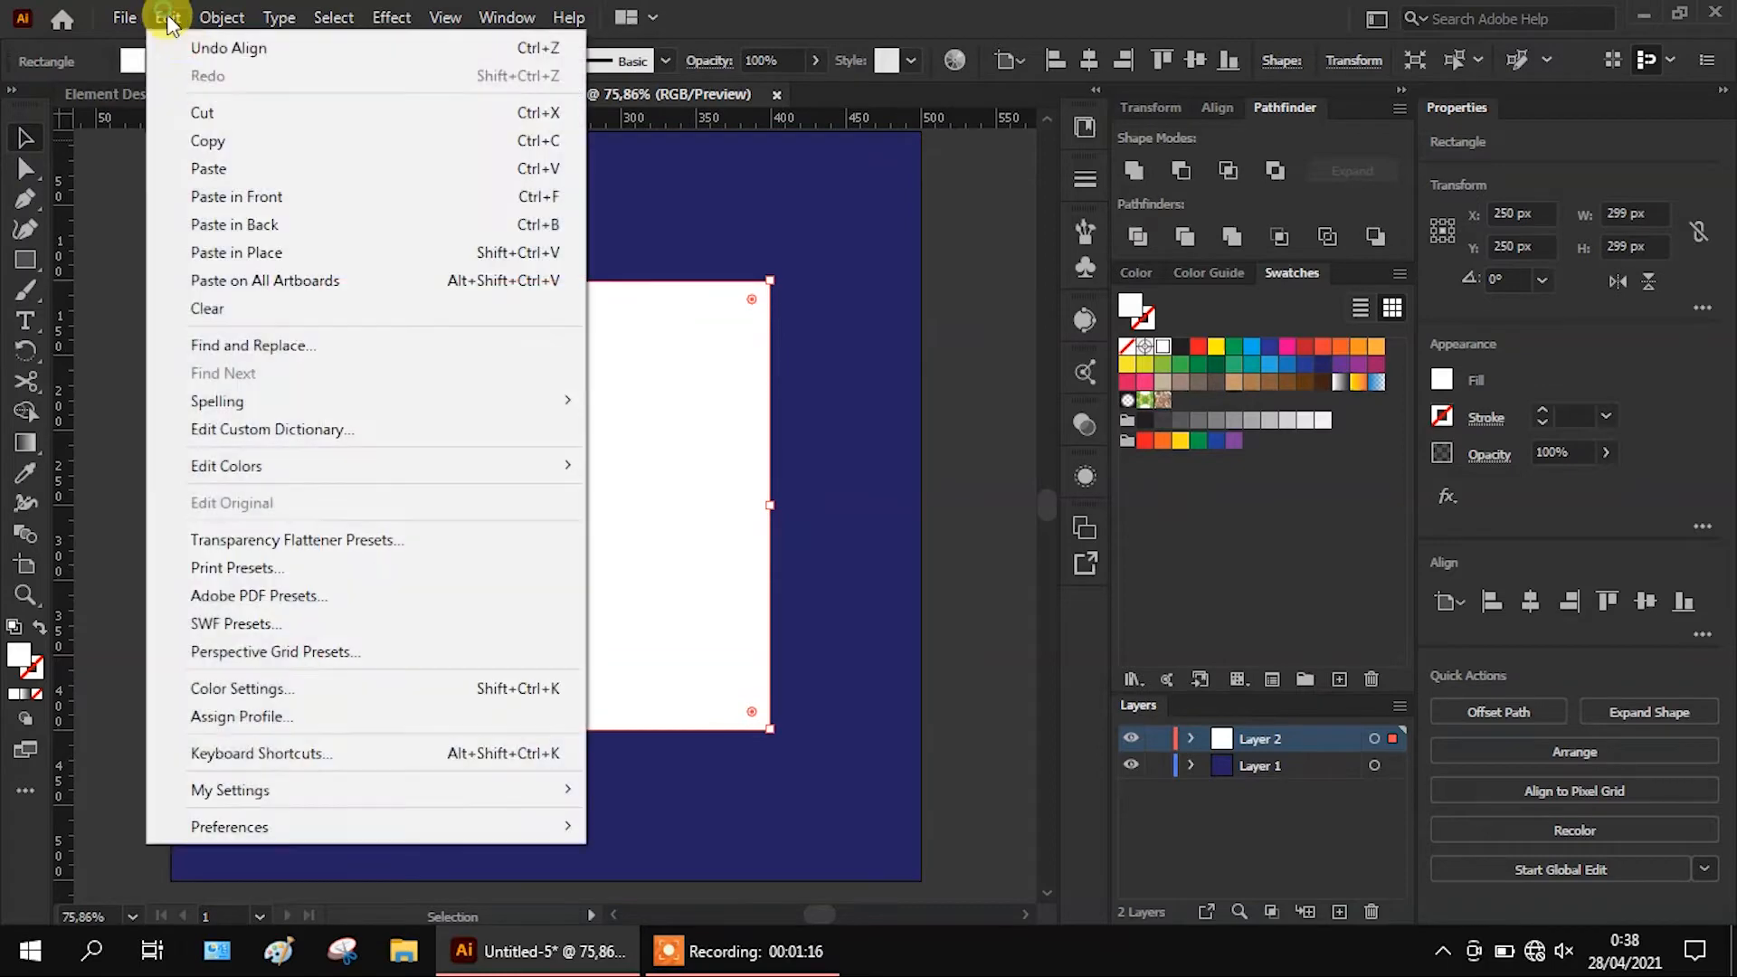
click(239, 142)
click(169, 18)
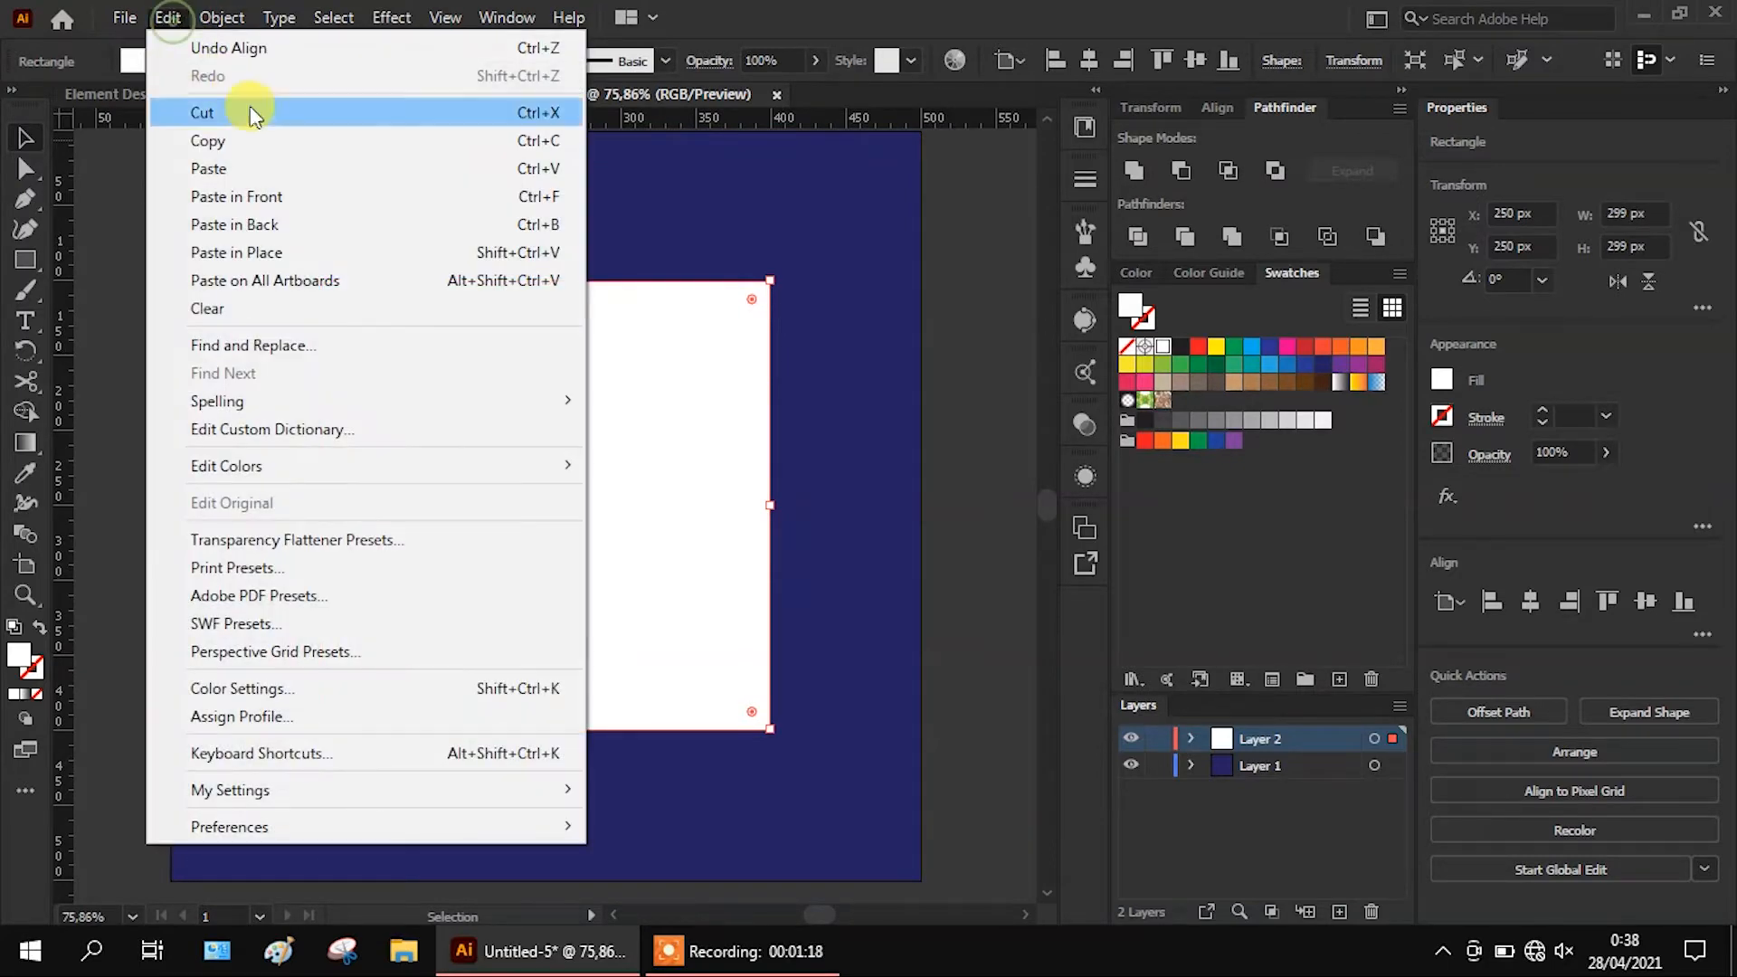
click(387, 194)
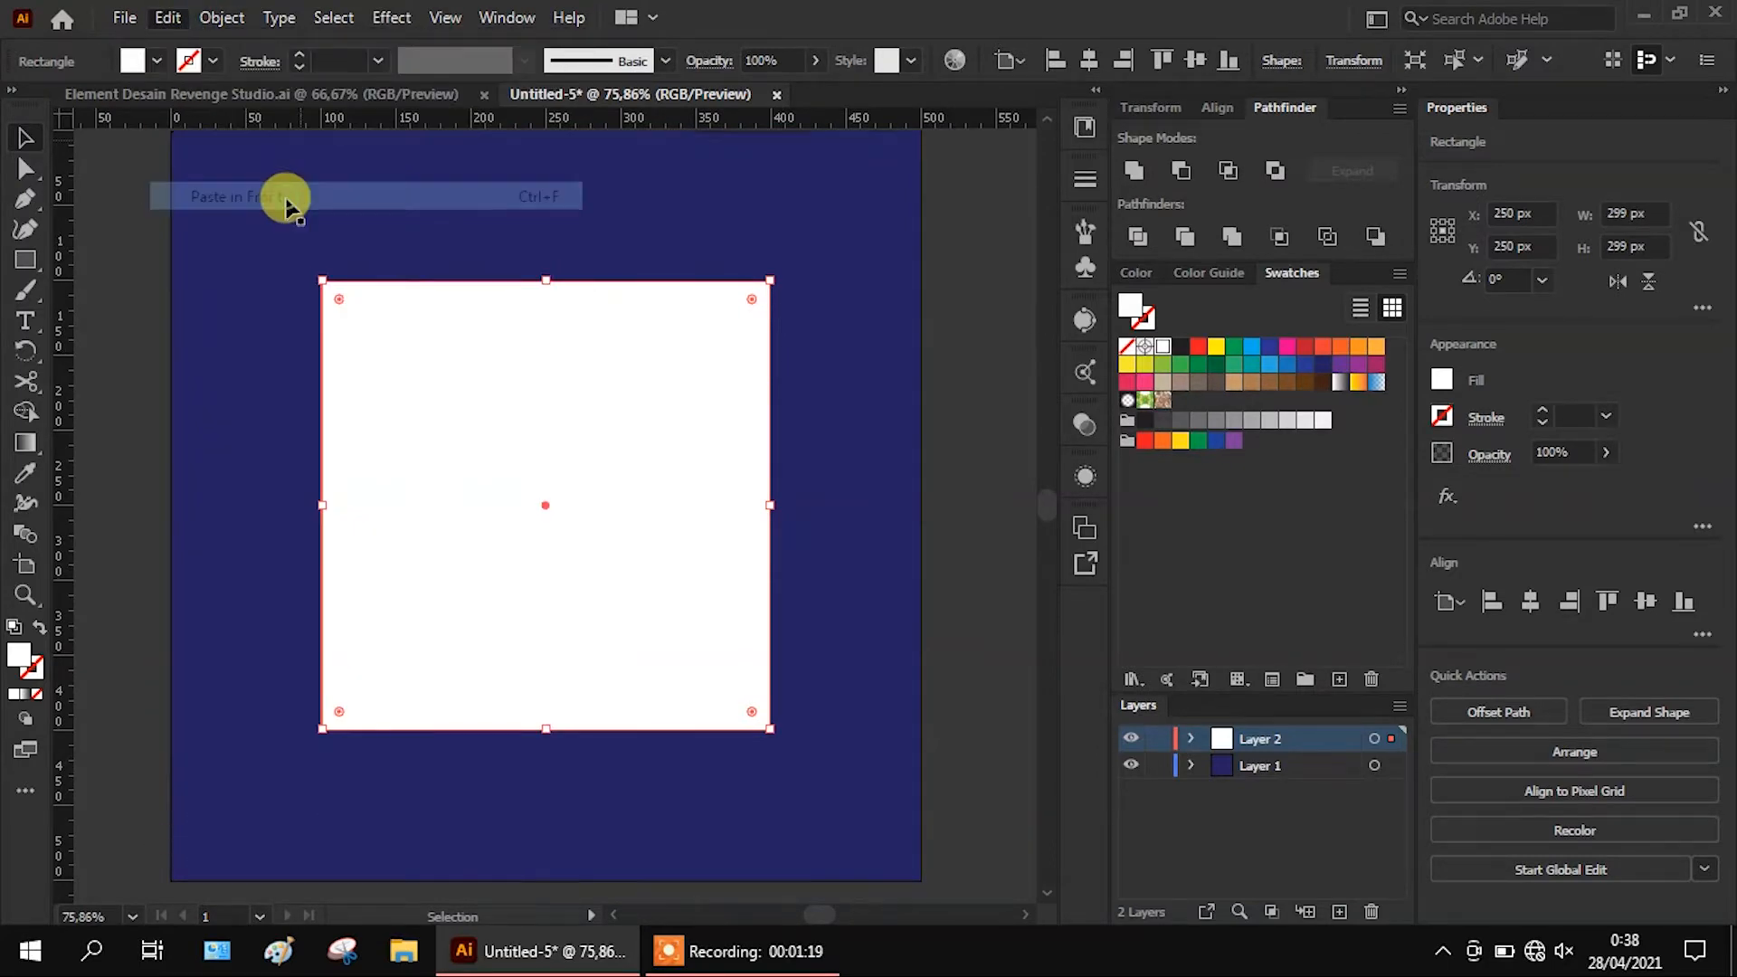
Set the duplicate square's rotation to 45° to form an eight-pointed star with the original square
click(1541, 279)
click(1571, 390)
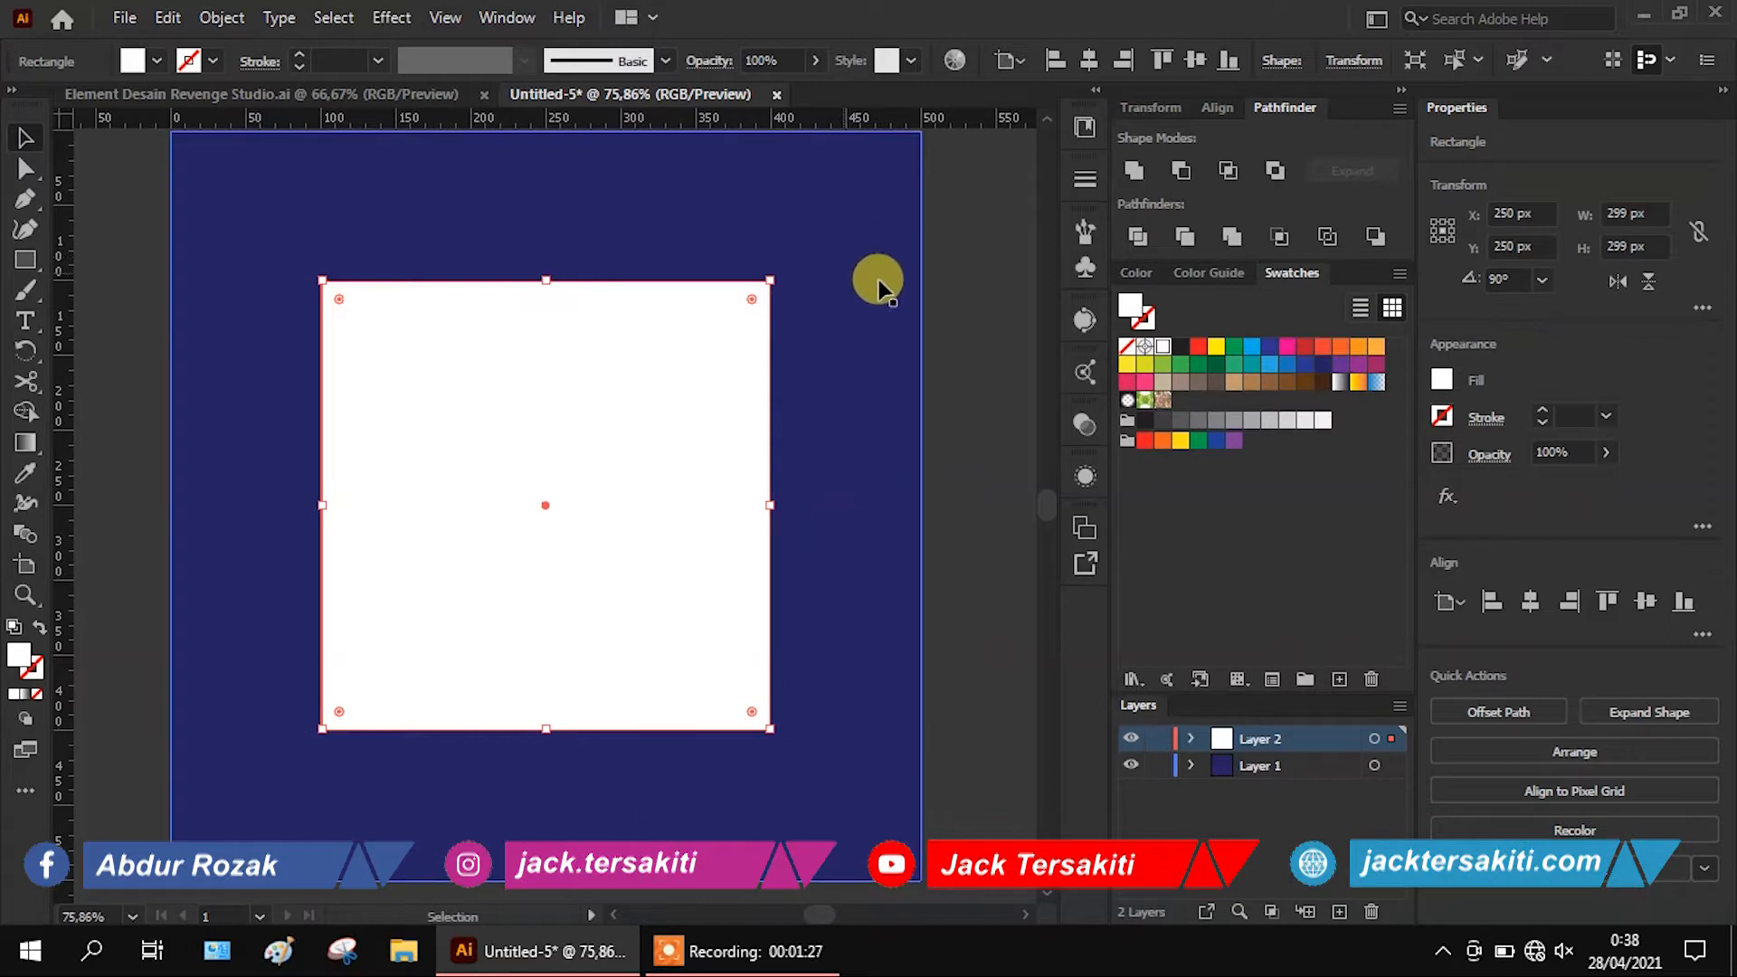
click(1543, 283)
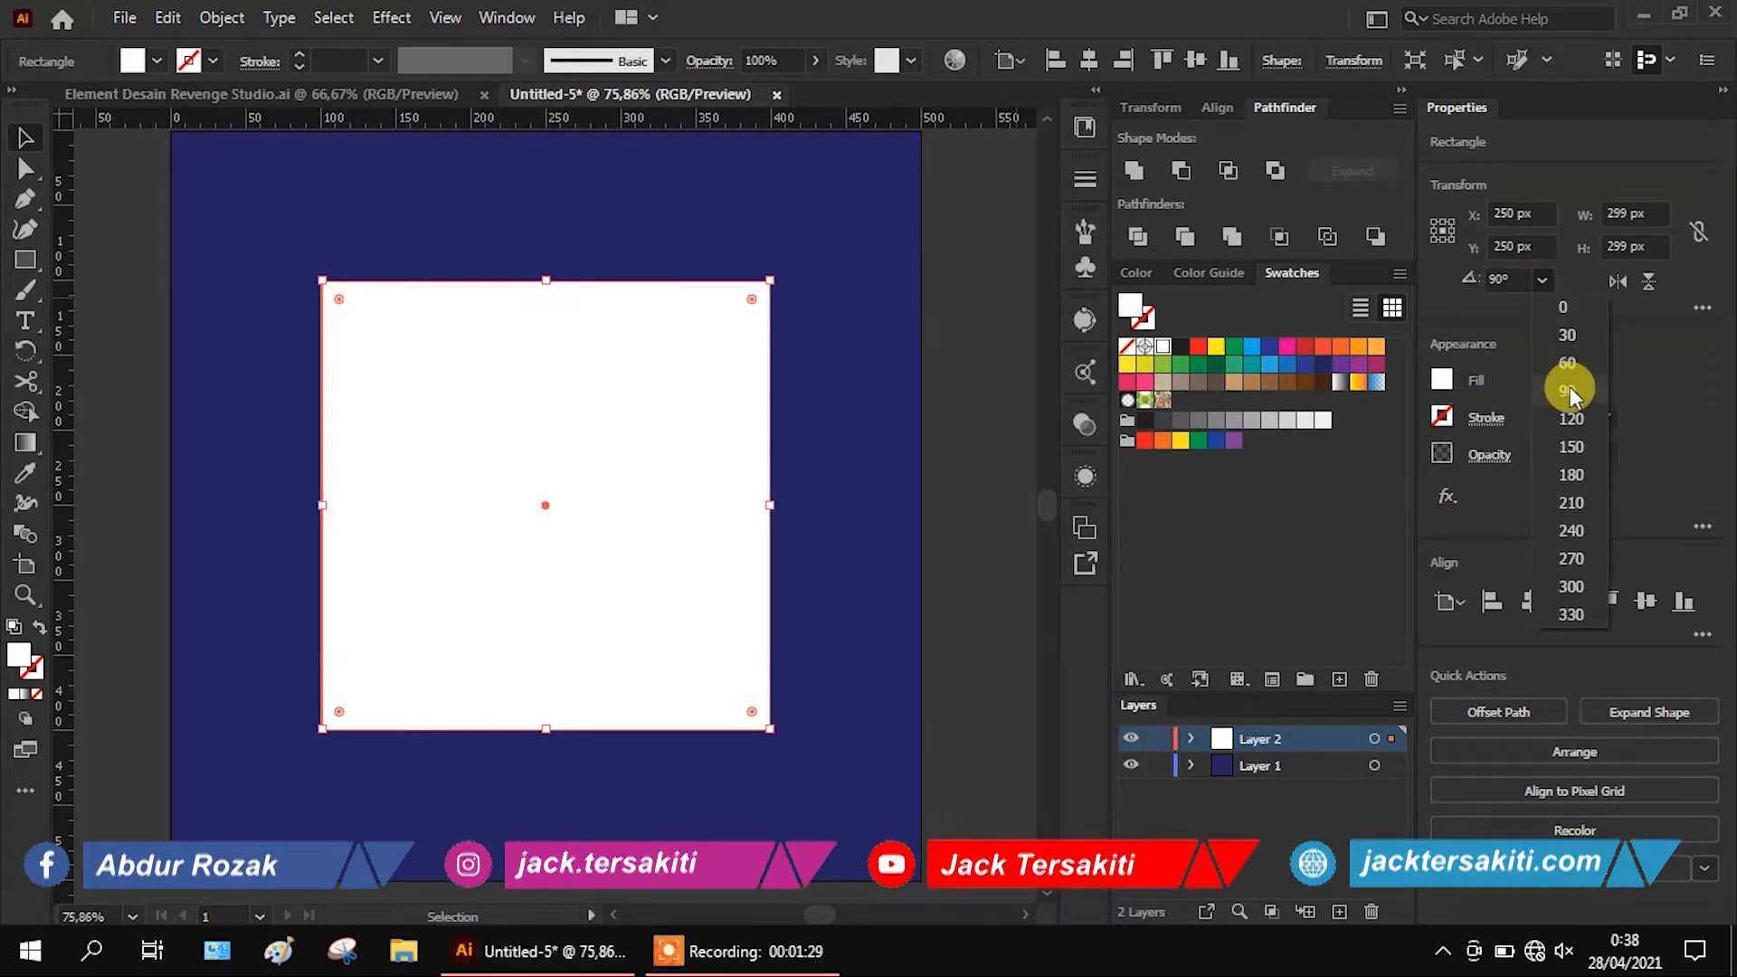
click(1527, 274)
key(ctrl+a)
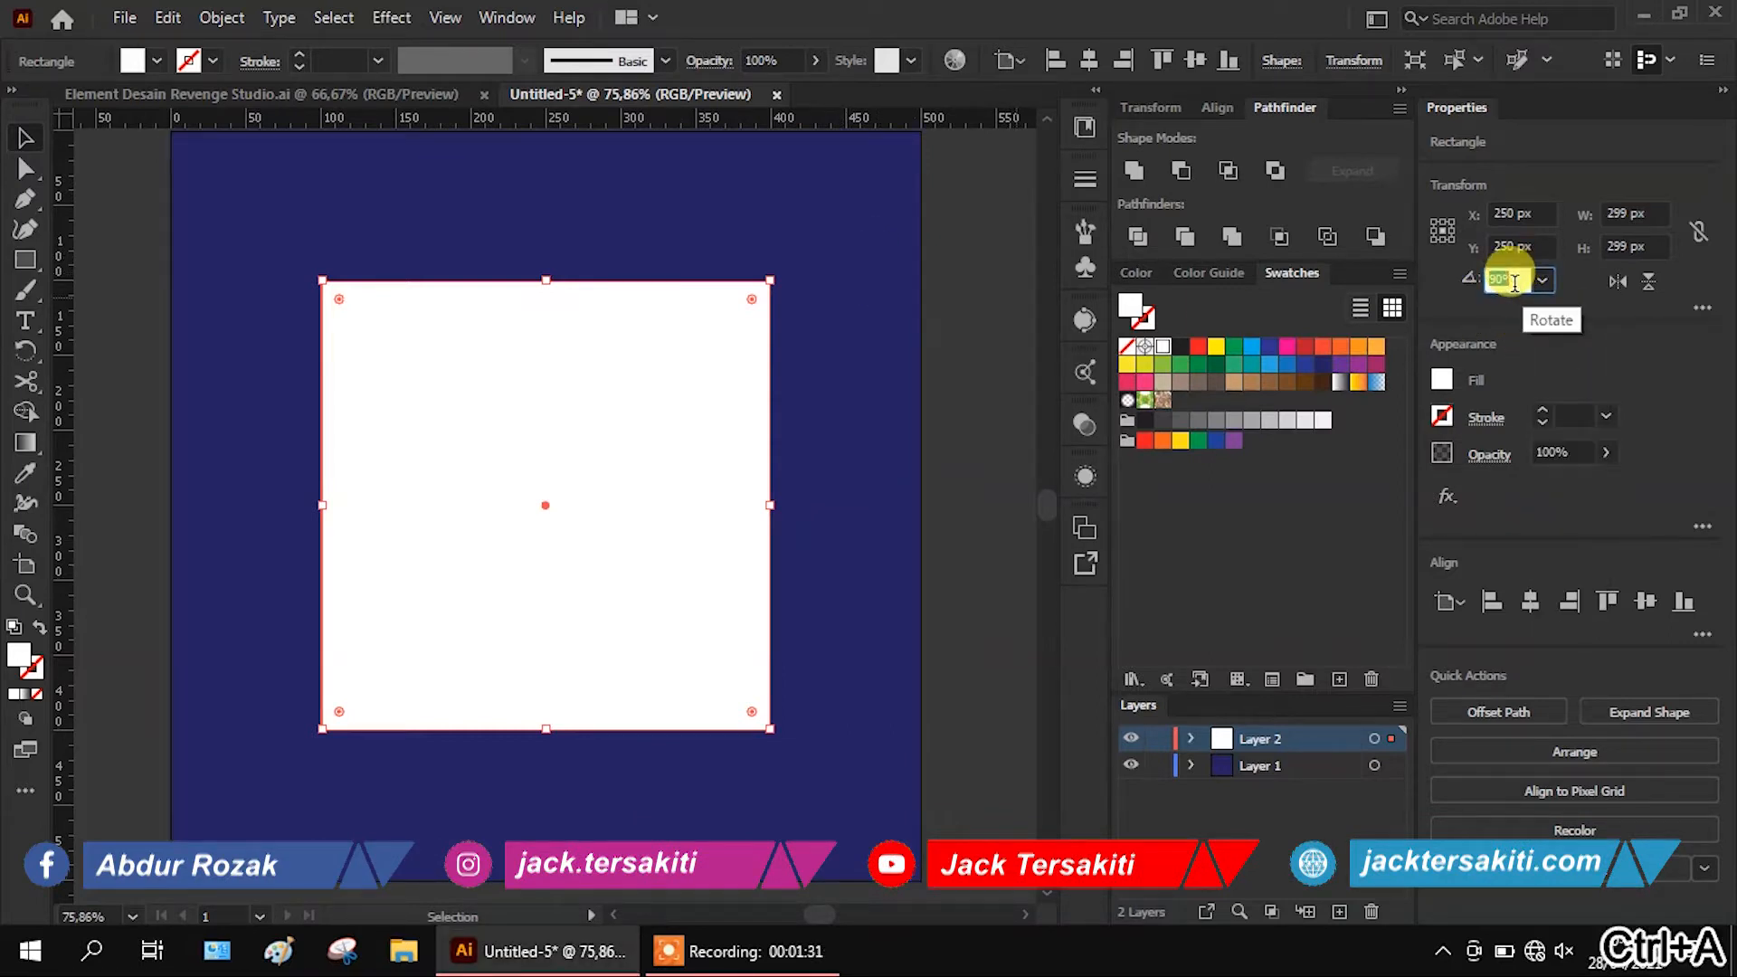
key(Return)
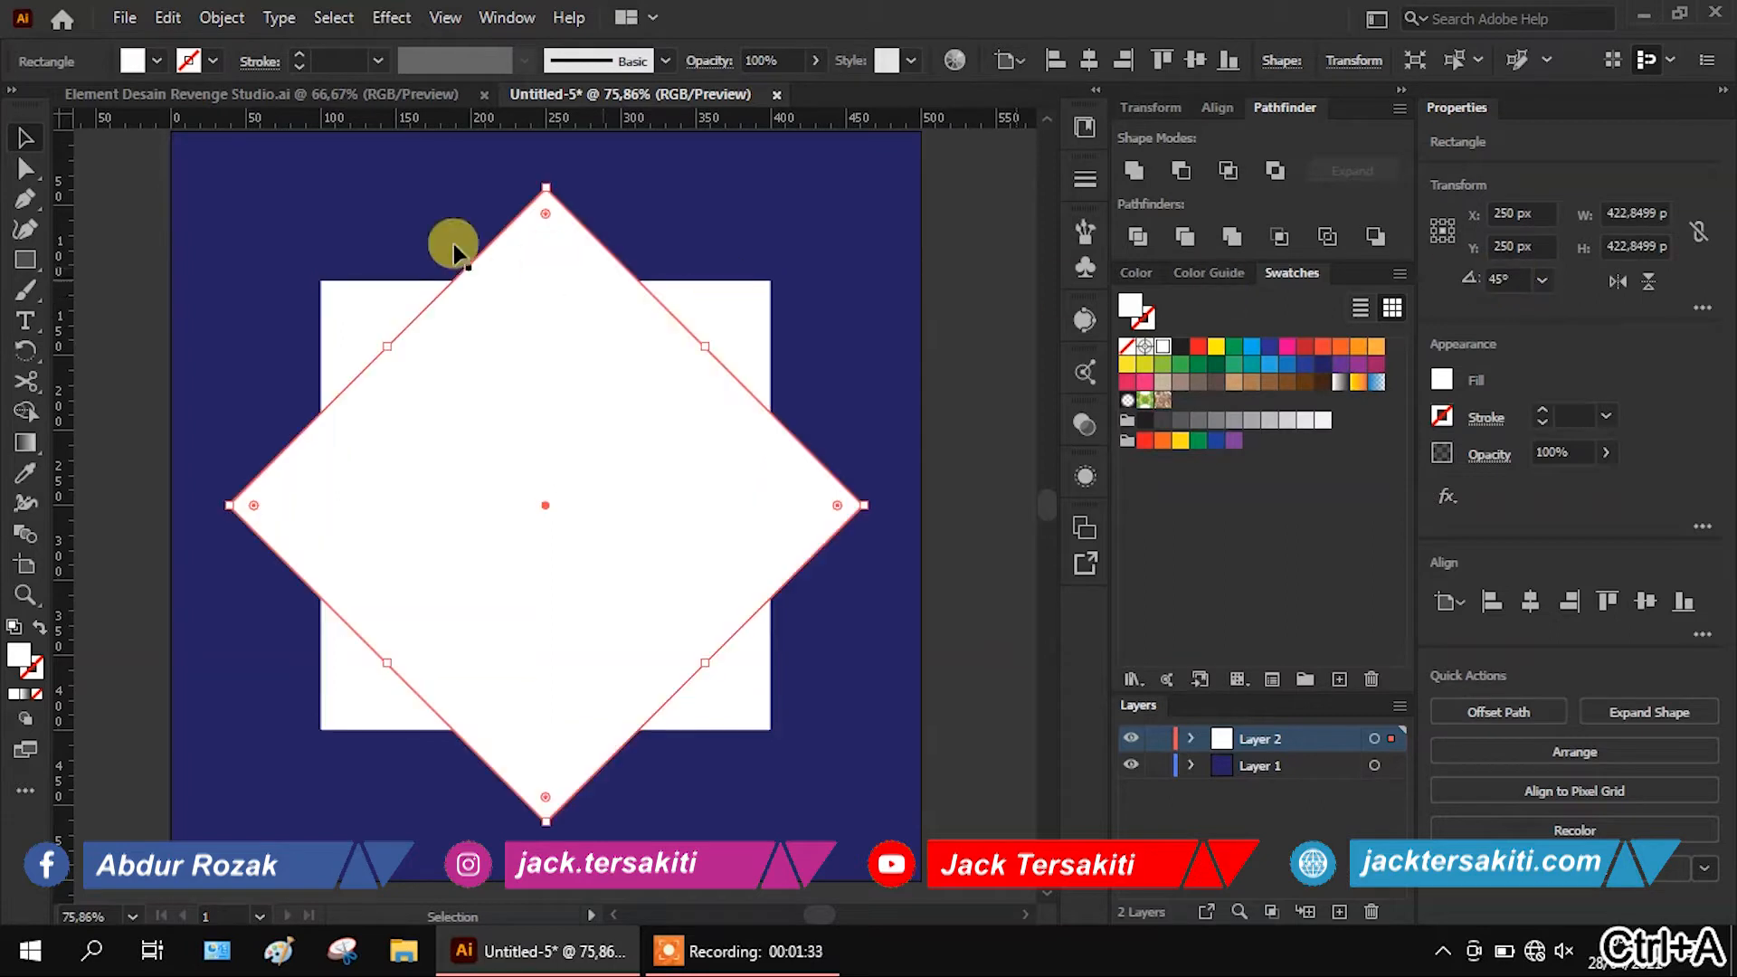
Select both white squares and unite them into a single eight-pointed star shape
click(22, 136)
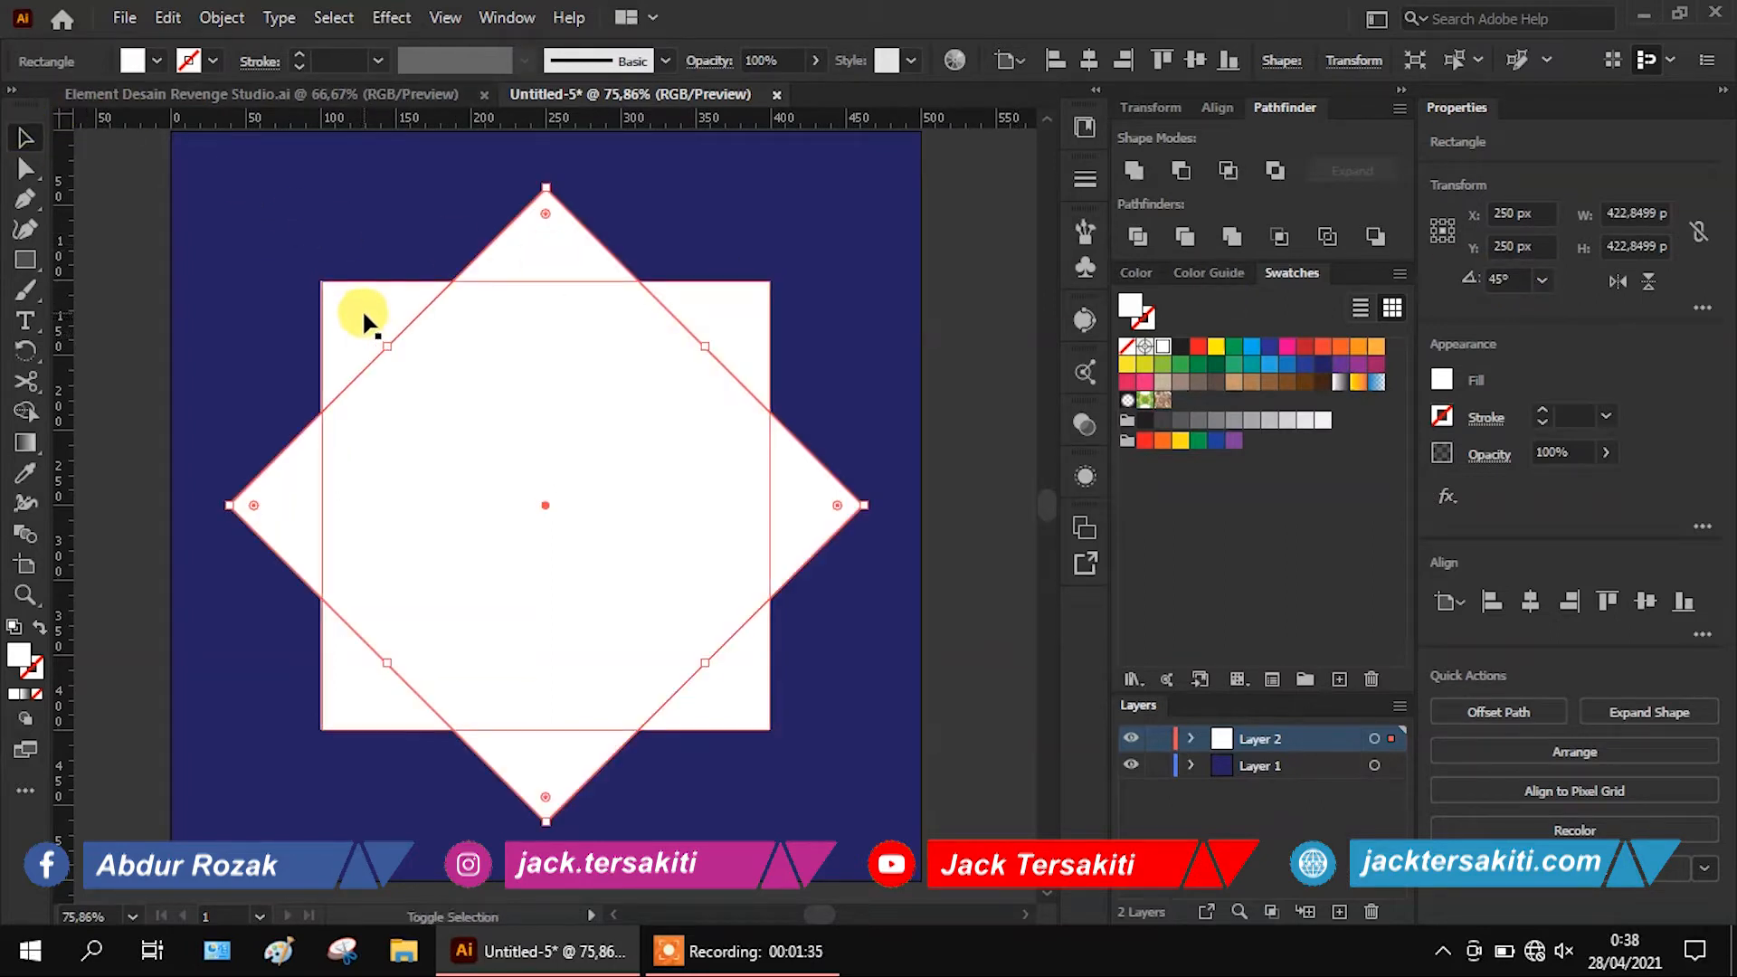
shift+click(364, 318)
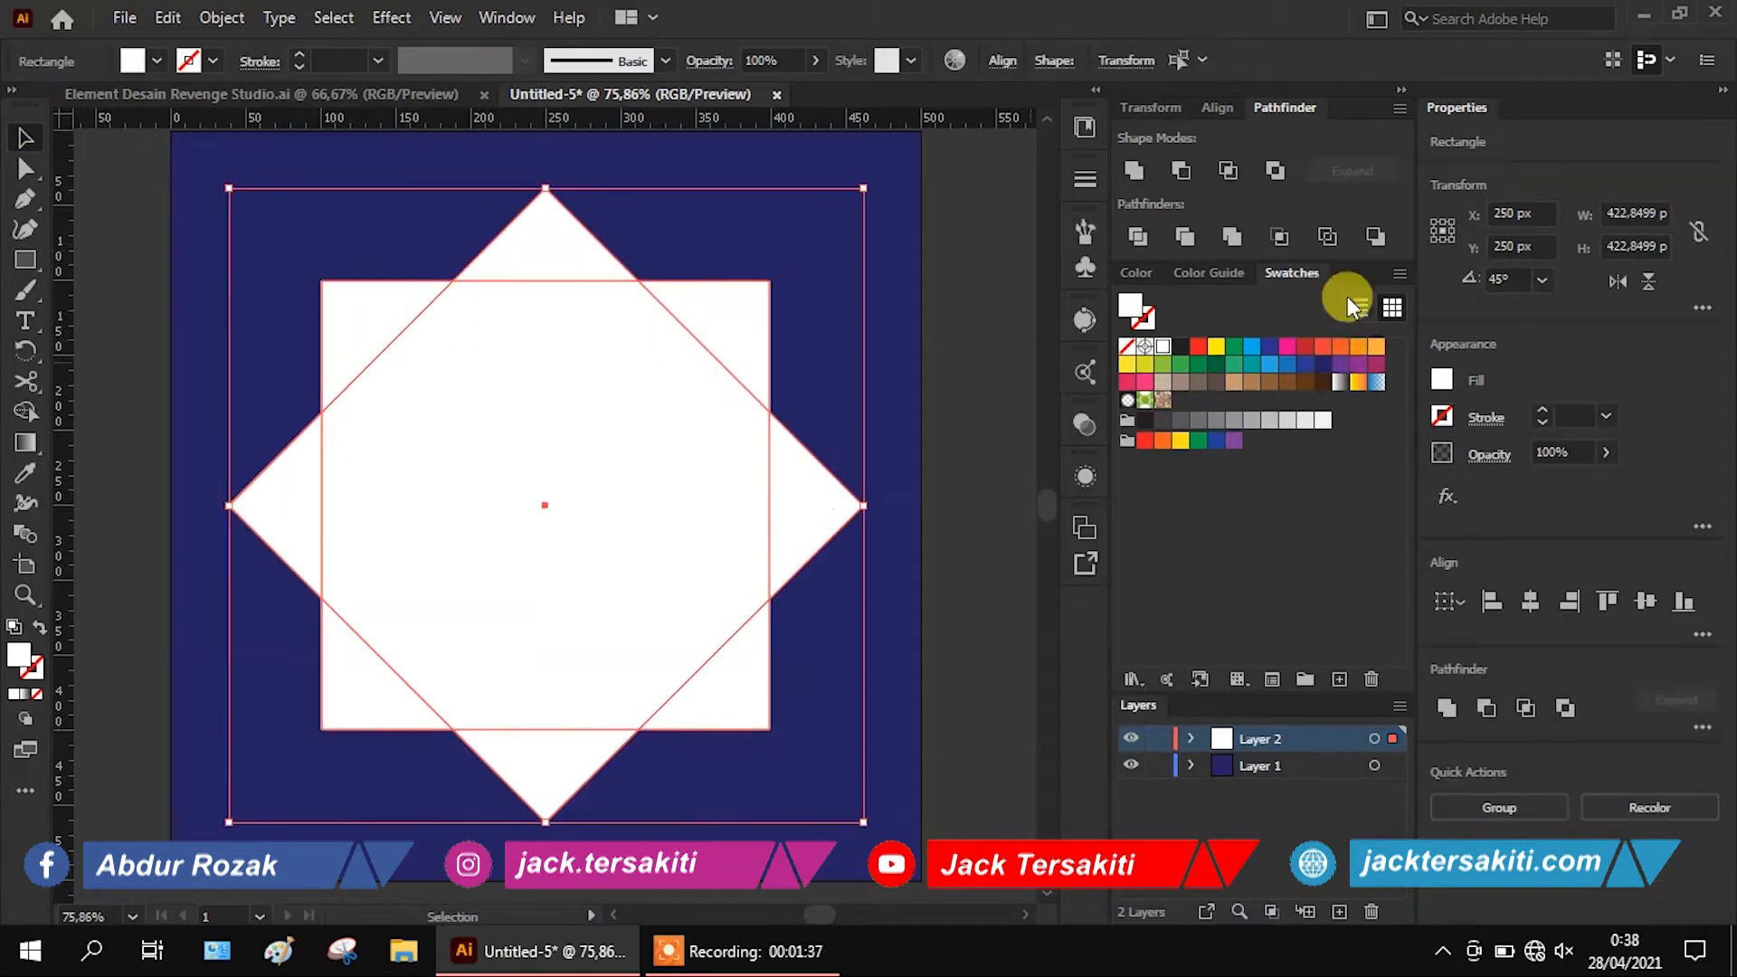
click(1133, 169)
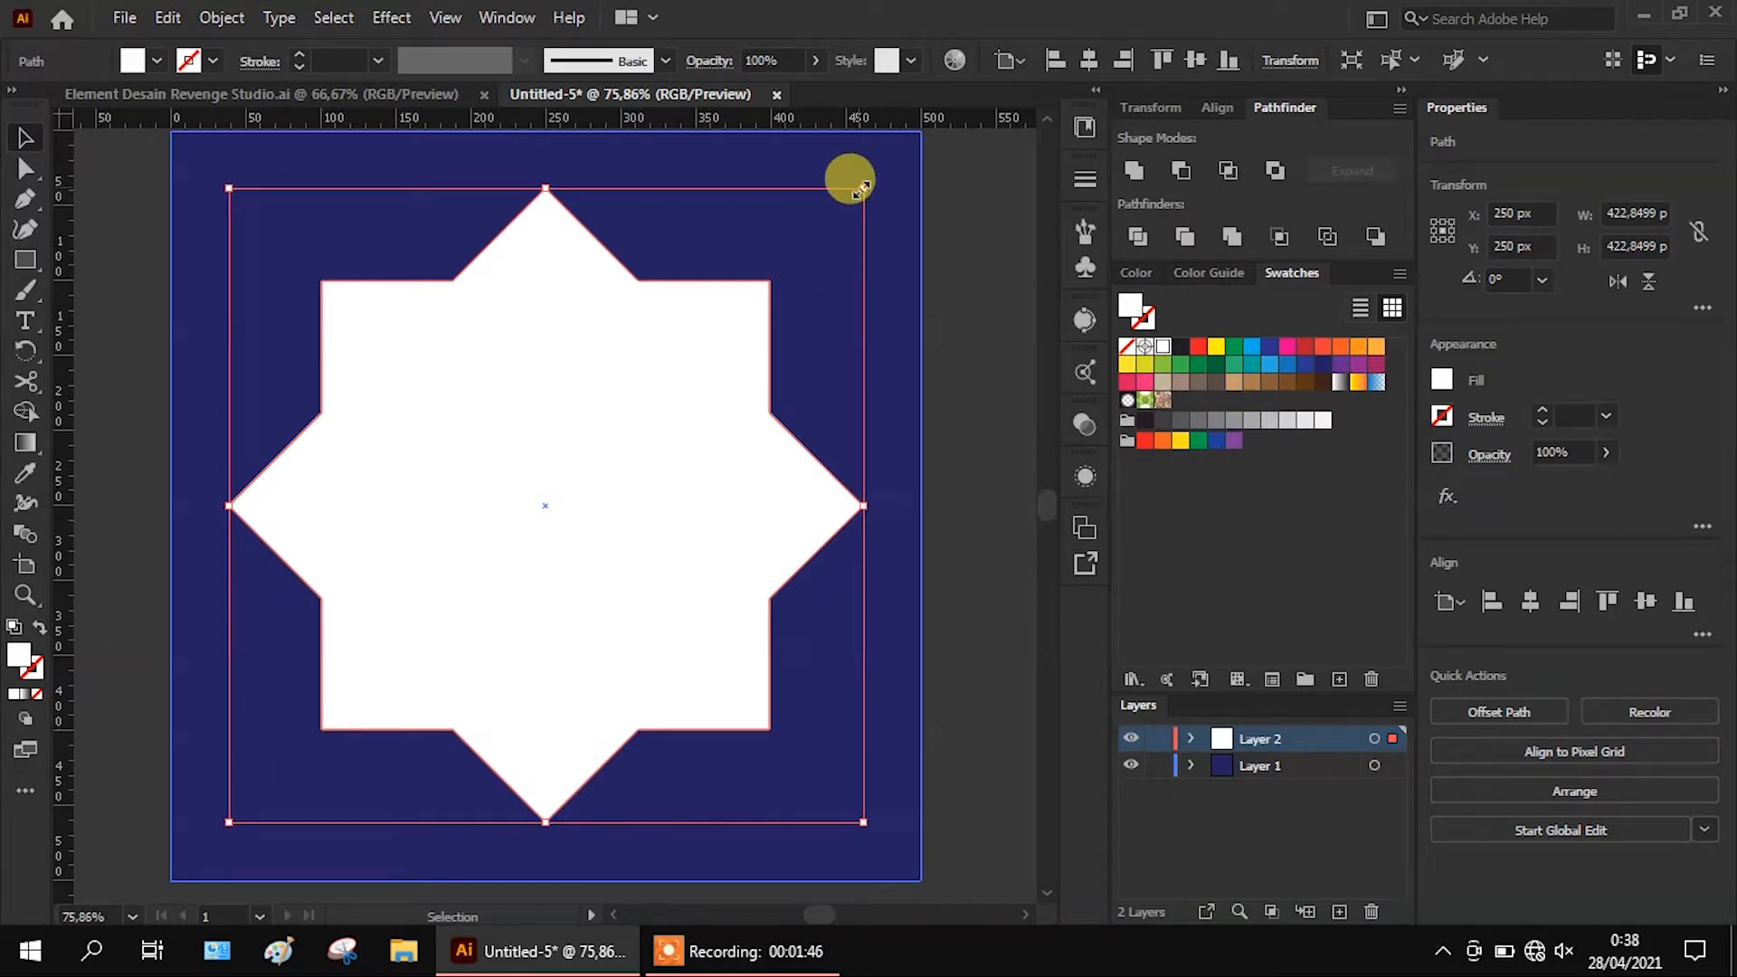
Copy the united star and paste the duplicate directly in front of it
click(166, 18)
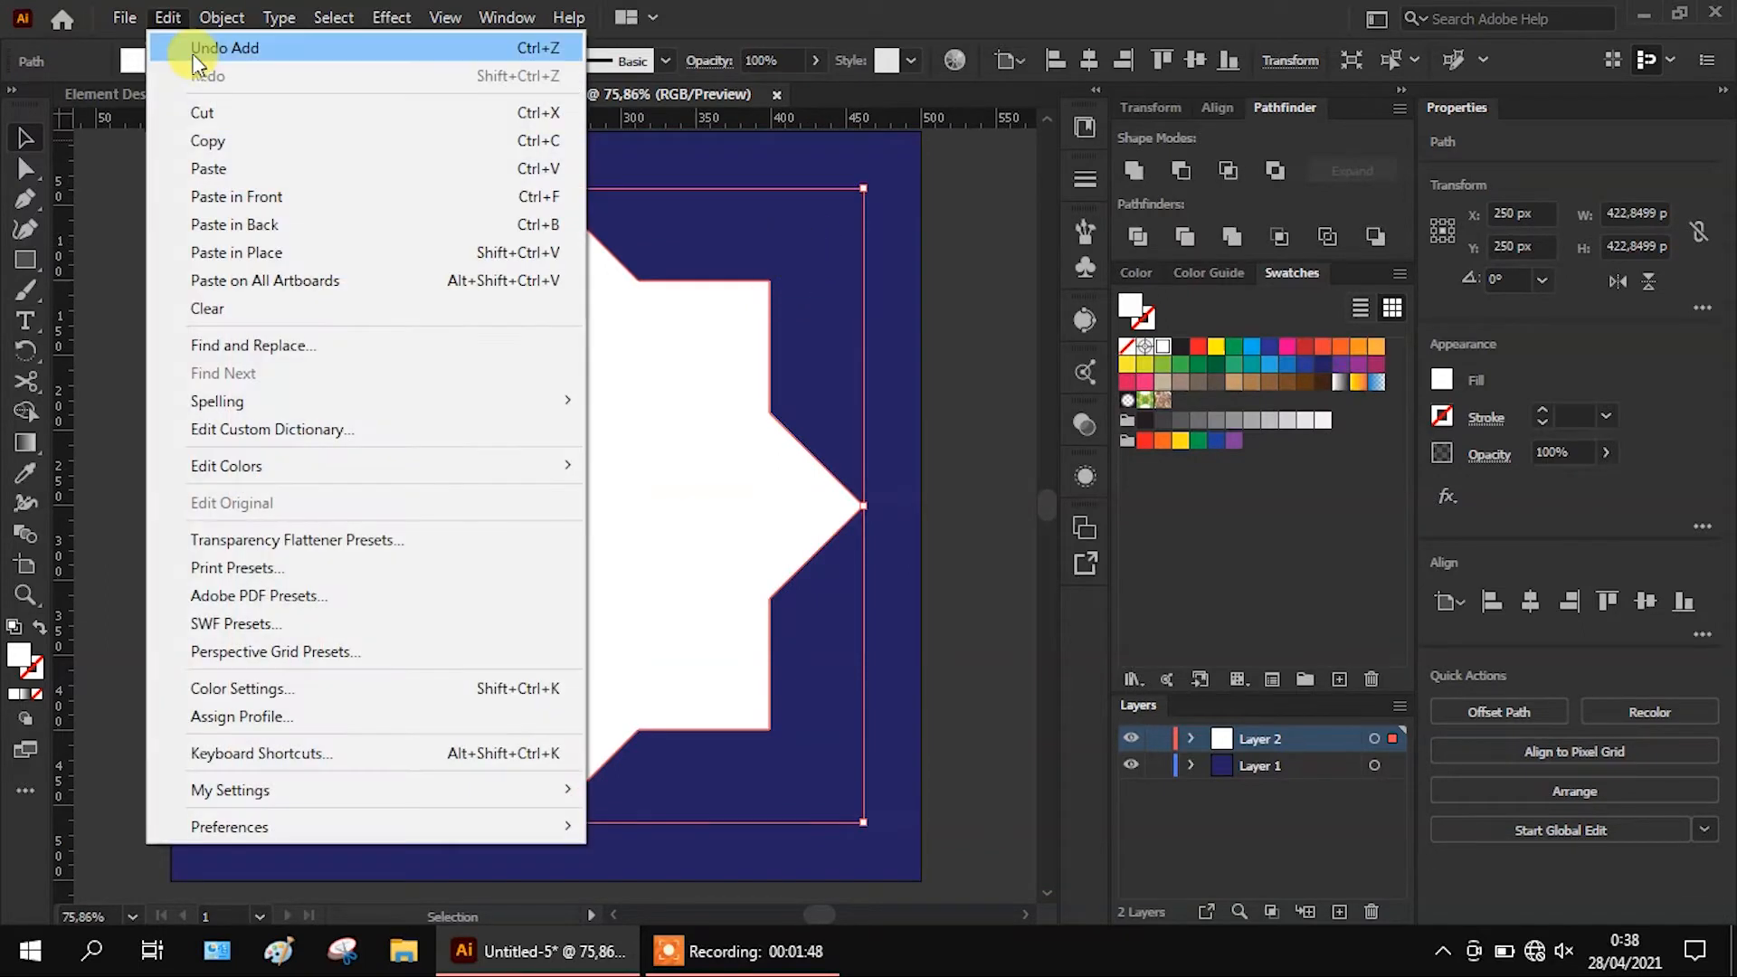
click(202, 145)
click(169, 18)
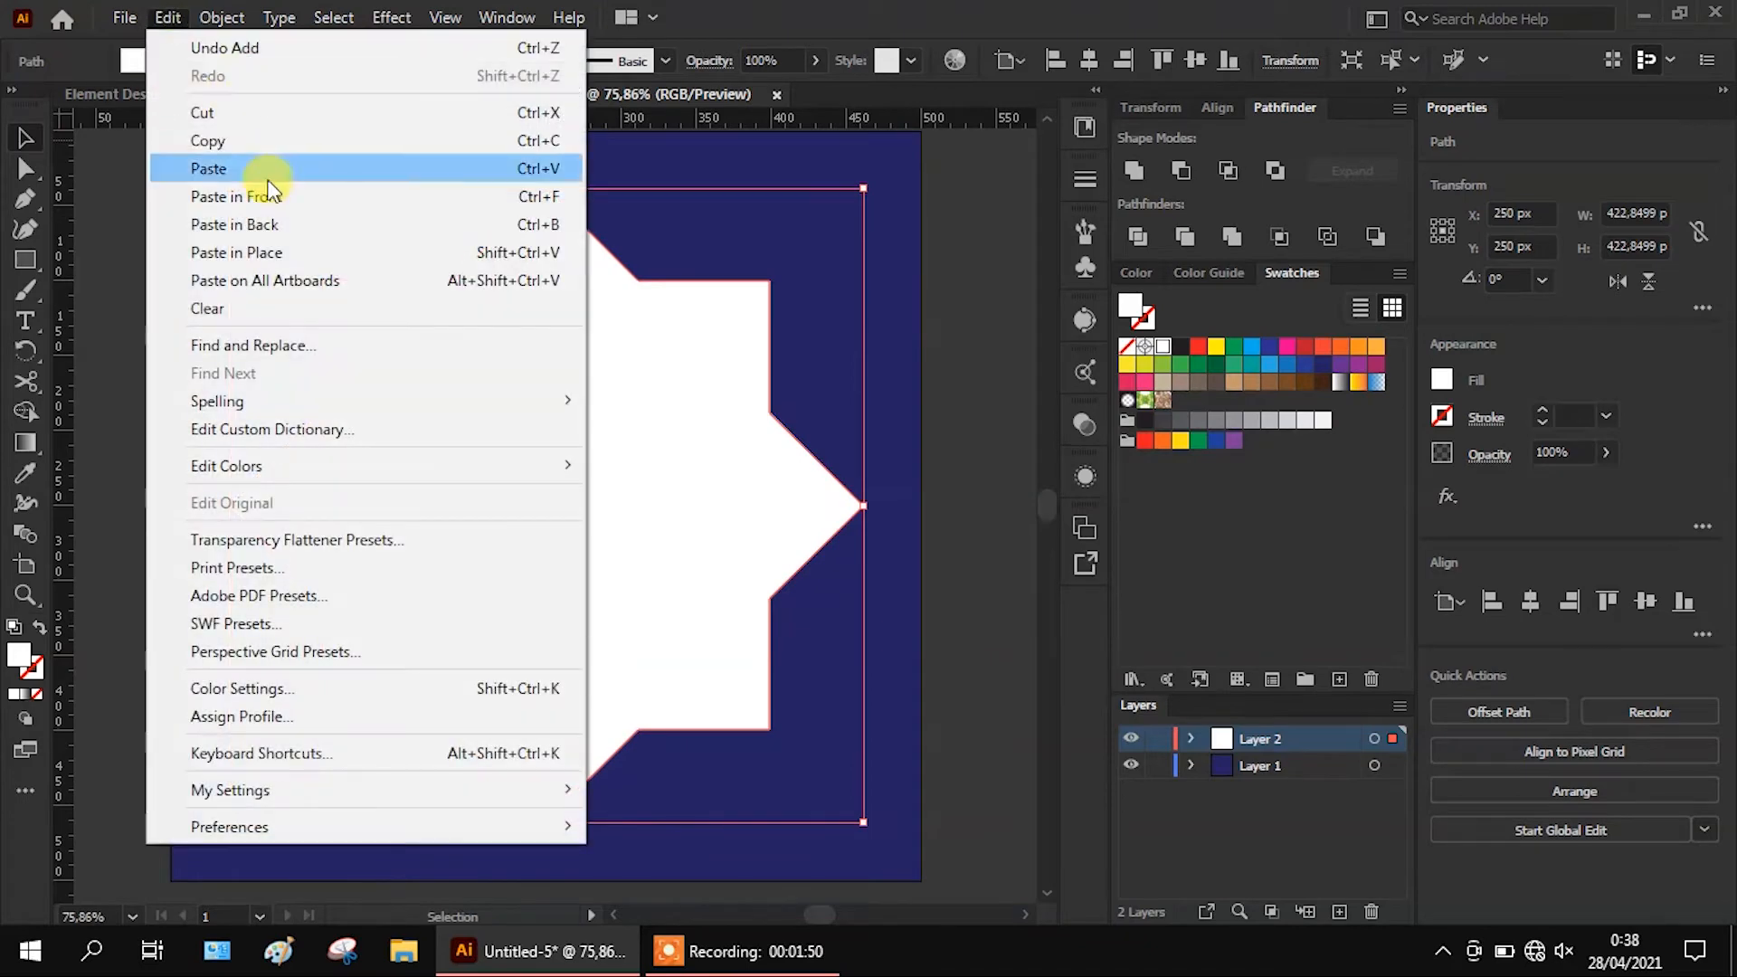
click(268, 197)
Sample the navy background colour for the front star and scale it about its centre to 400 x 400 px
click(24, 473)
click(206, 217)
click(20, 138)
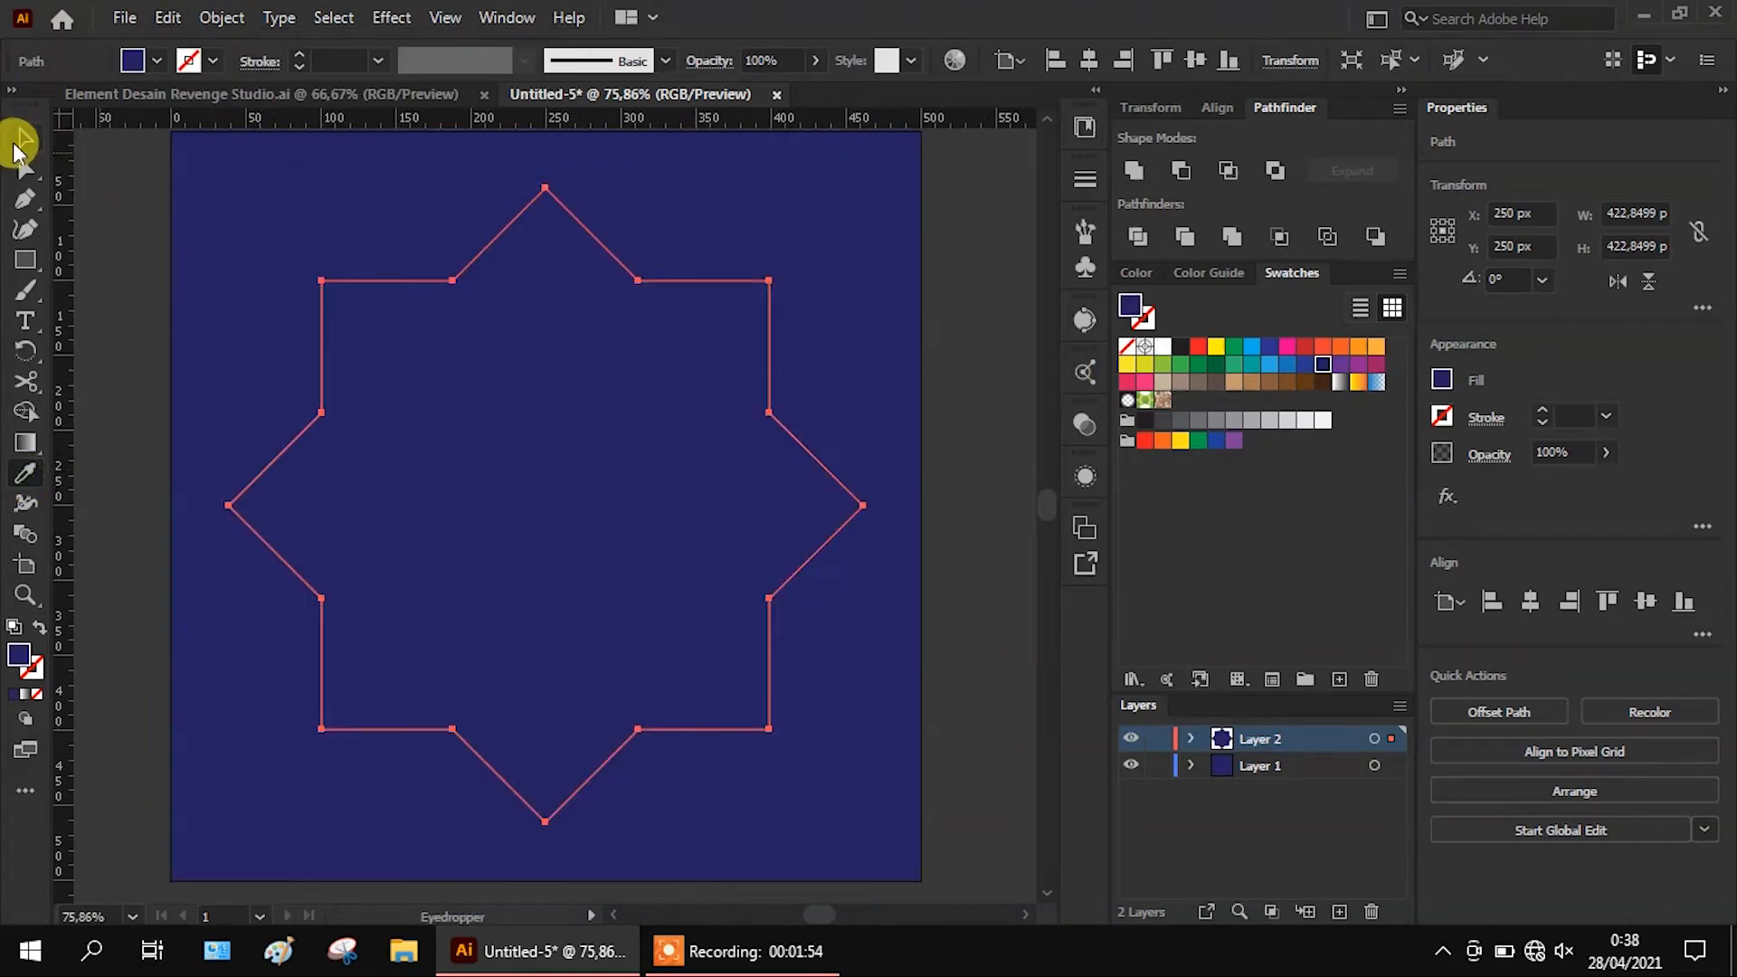
drag(864, 188, 846, 196)
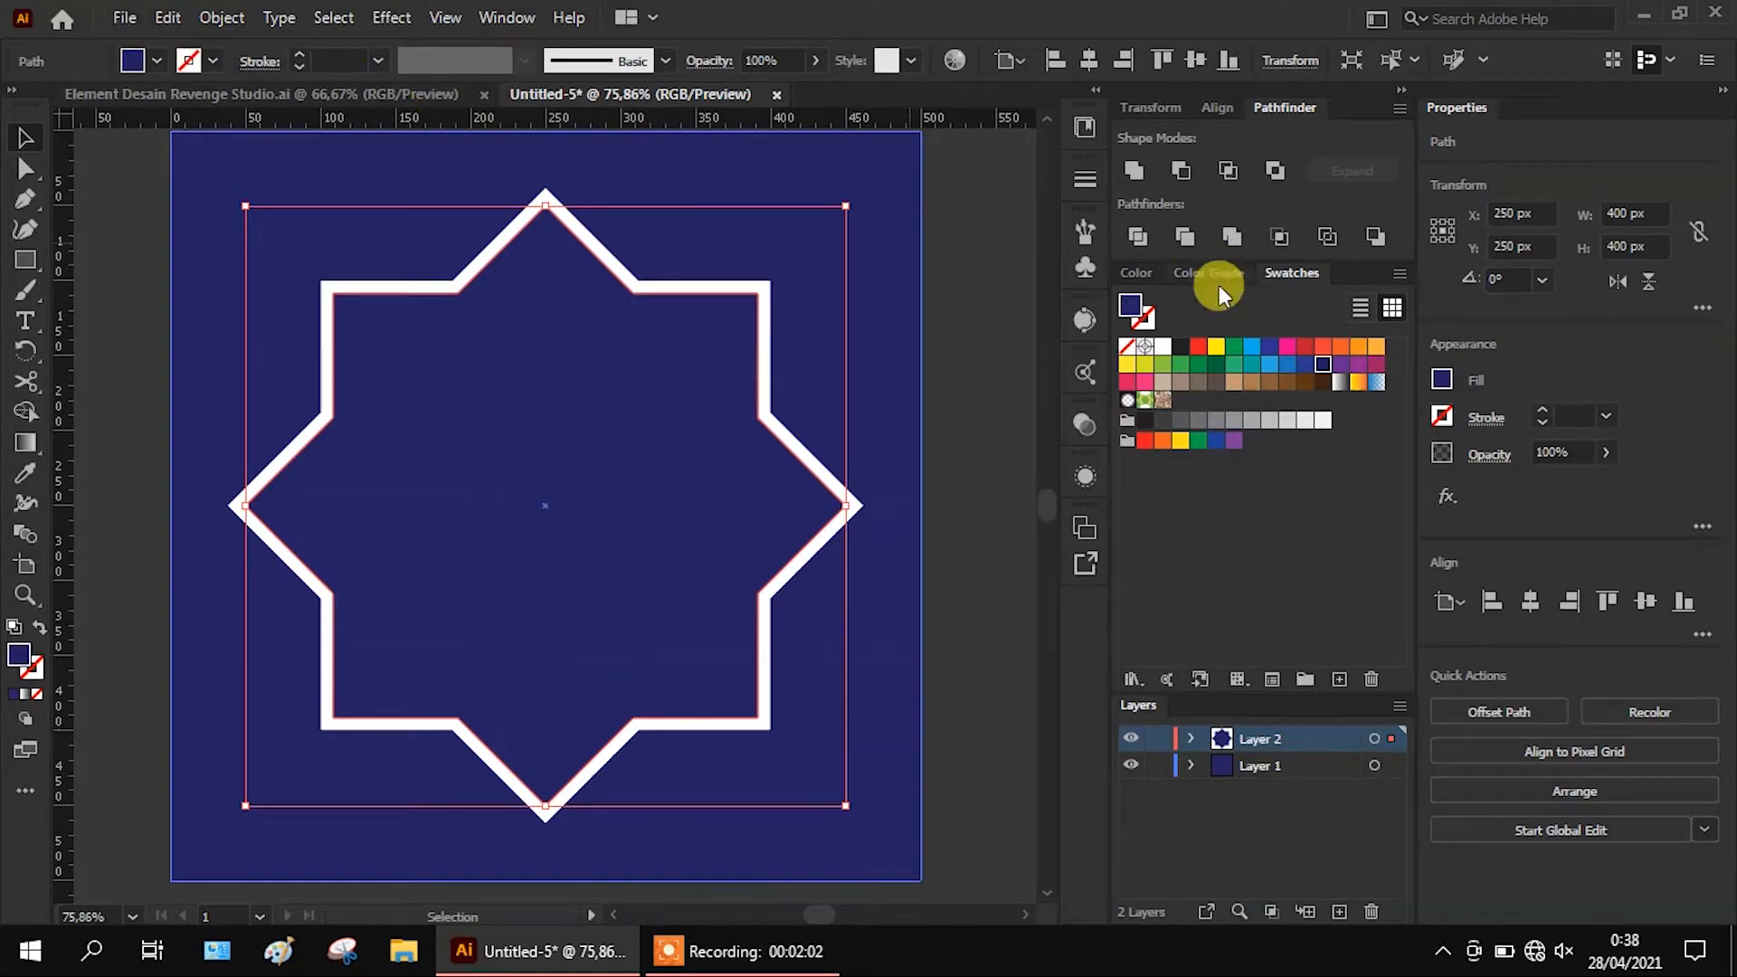
Fill the 400 px front star with yellow, then copy it and paste the duplicate directly in front
click(1217, 345)
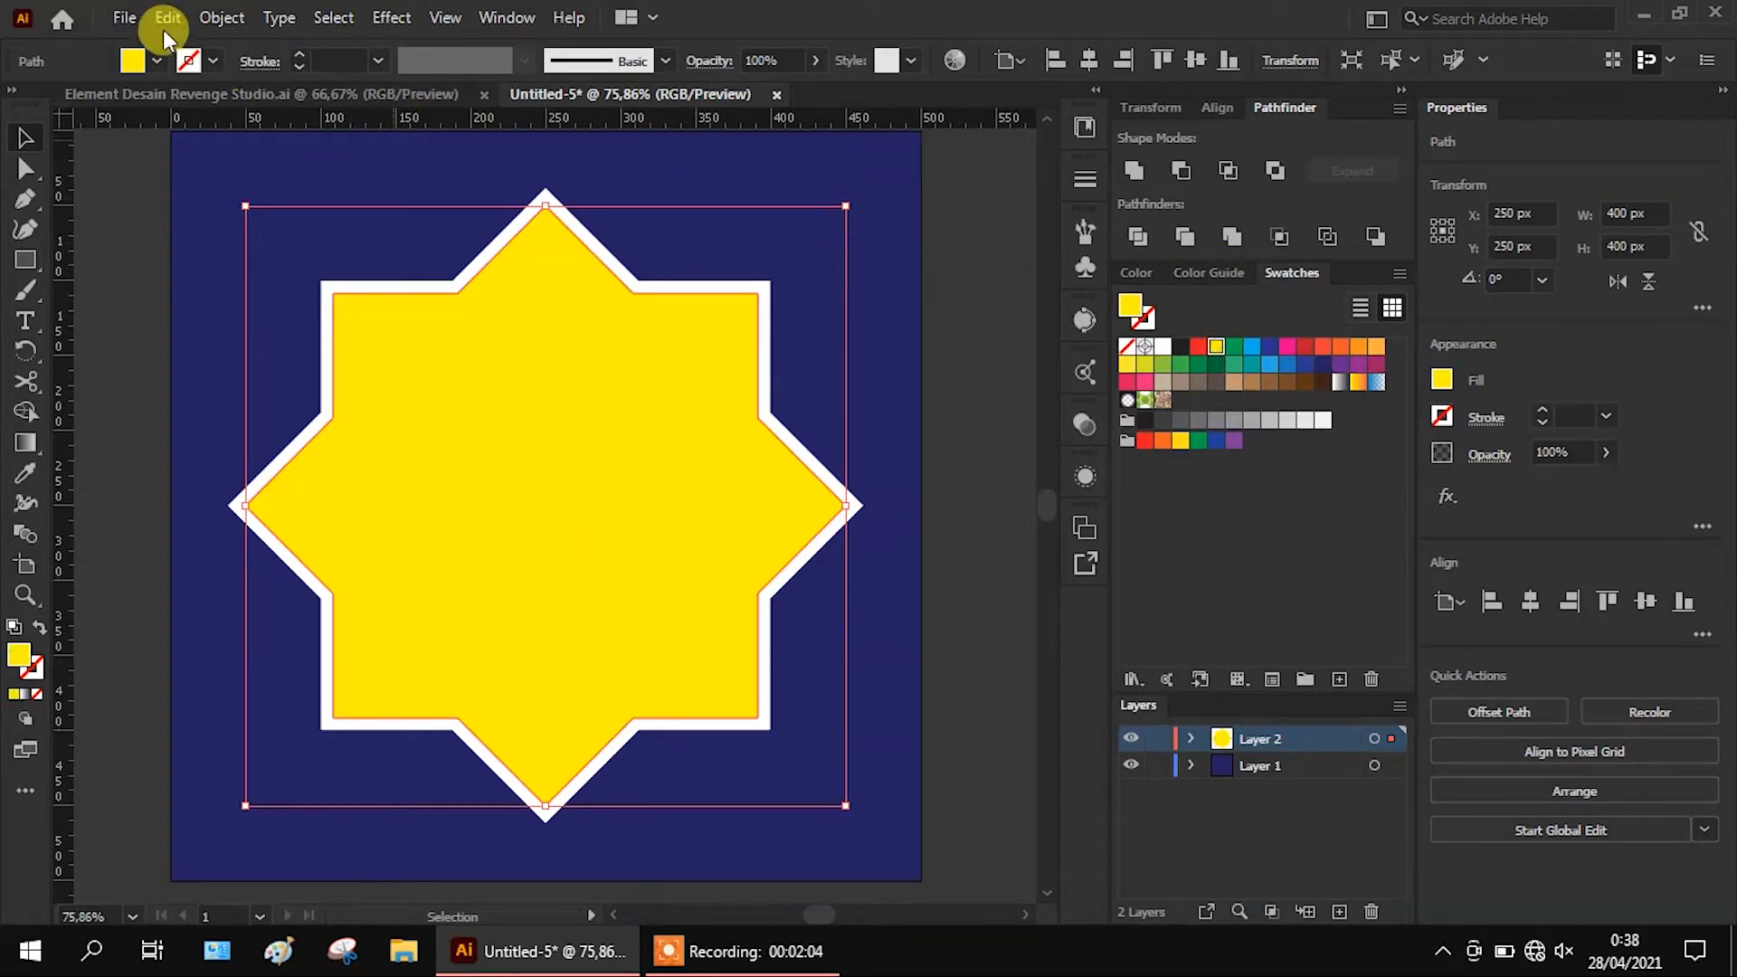
click(167, 17)
click(207, 140)
click(167, 17)
click(237, 196)
Scale the duplicate star about its centre to 388 x 388 px and fill it with the sampled navy background colour
drag(844, 206, 837, 214)
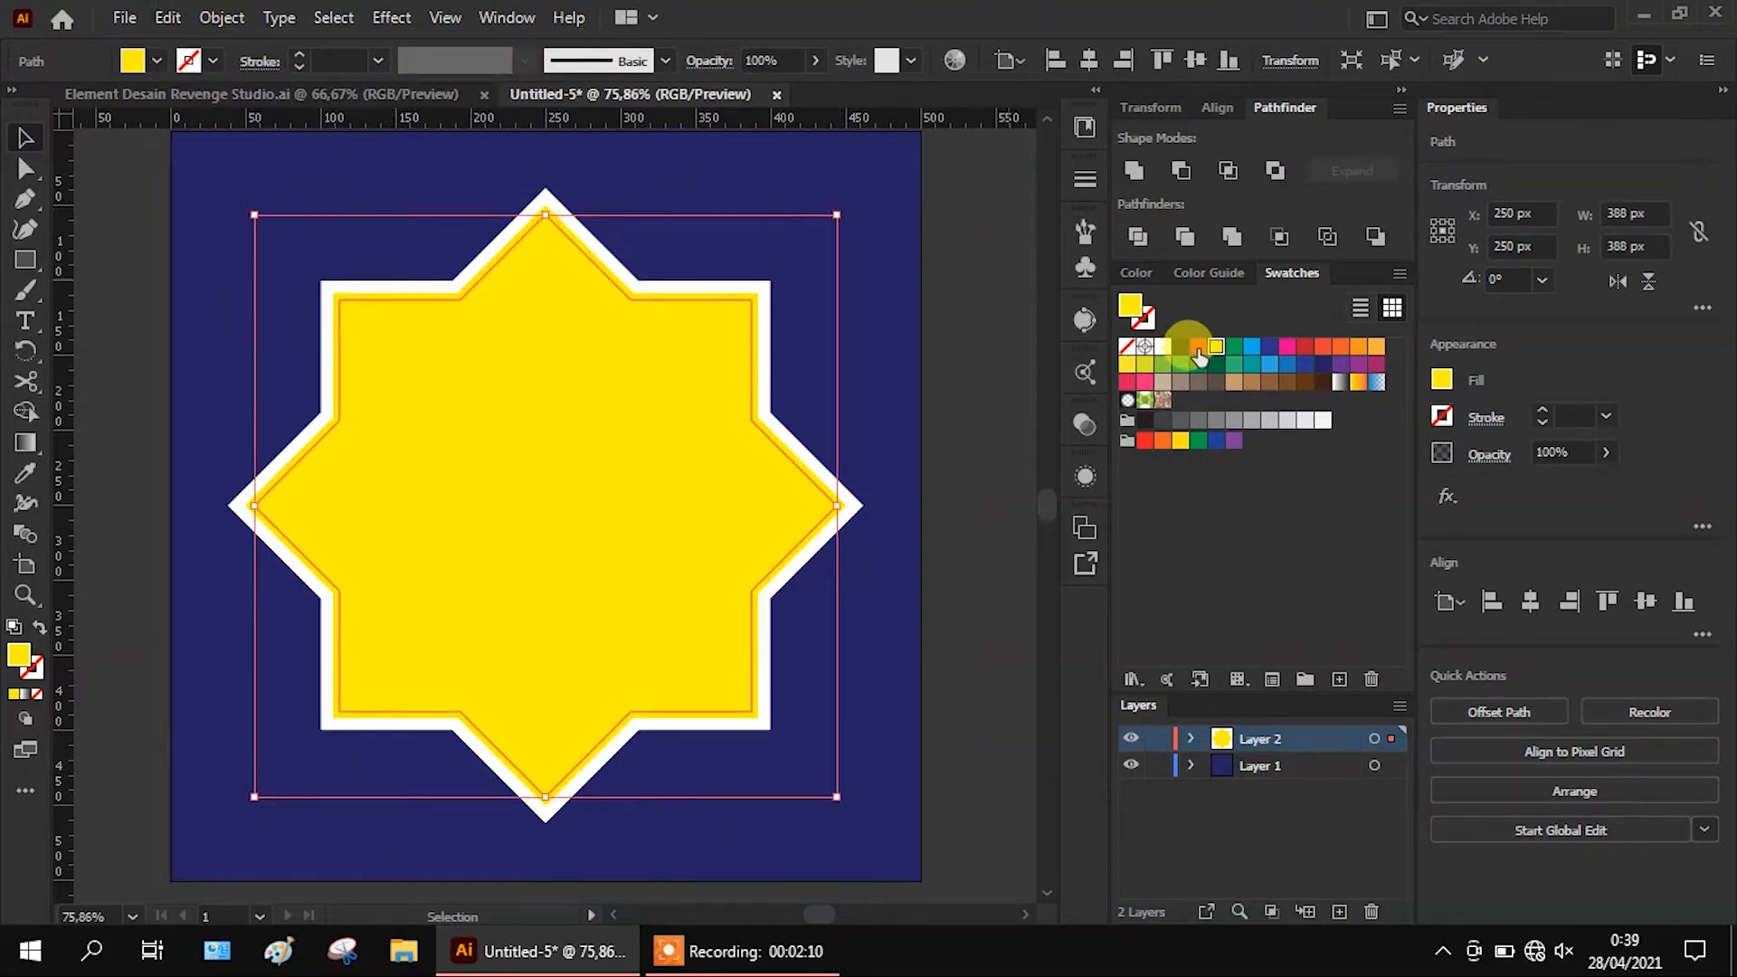
click(1163, 349)
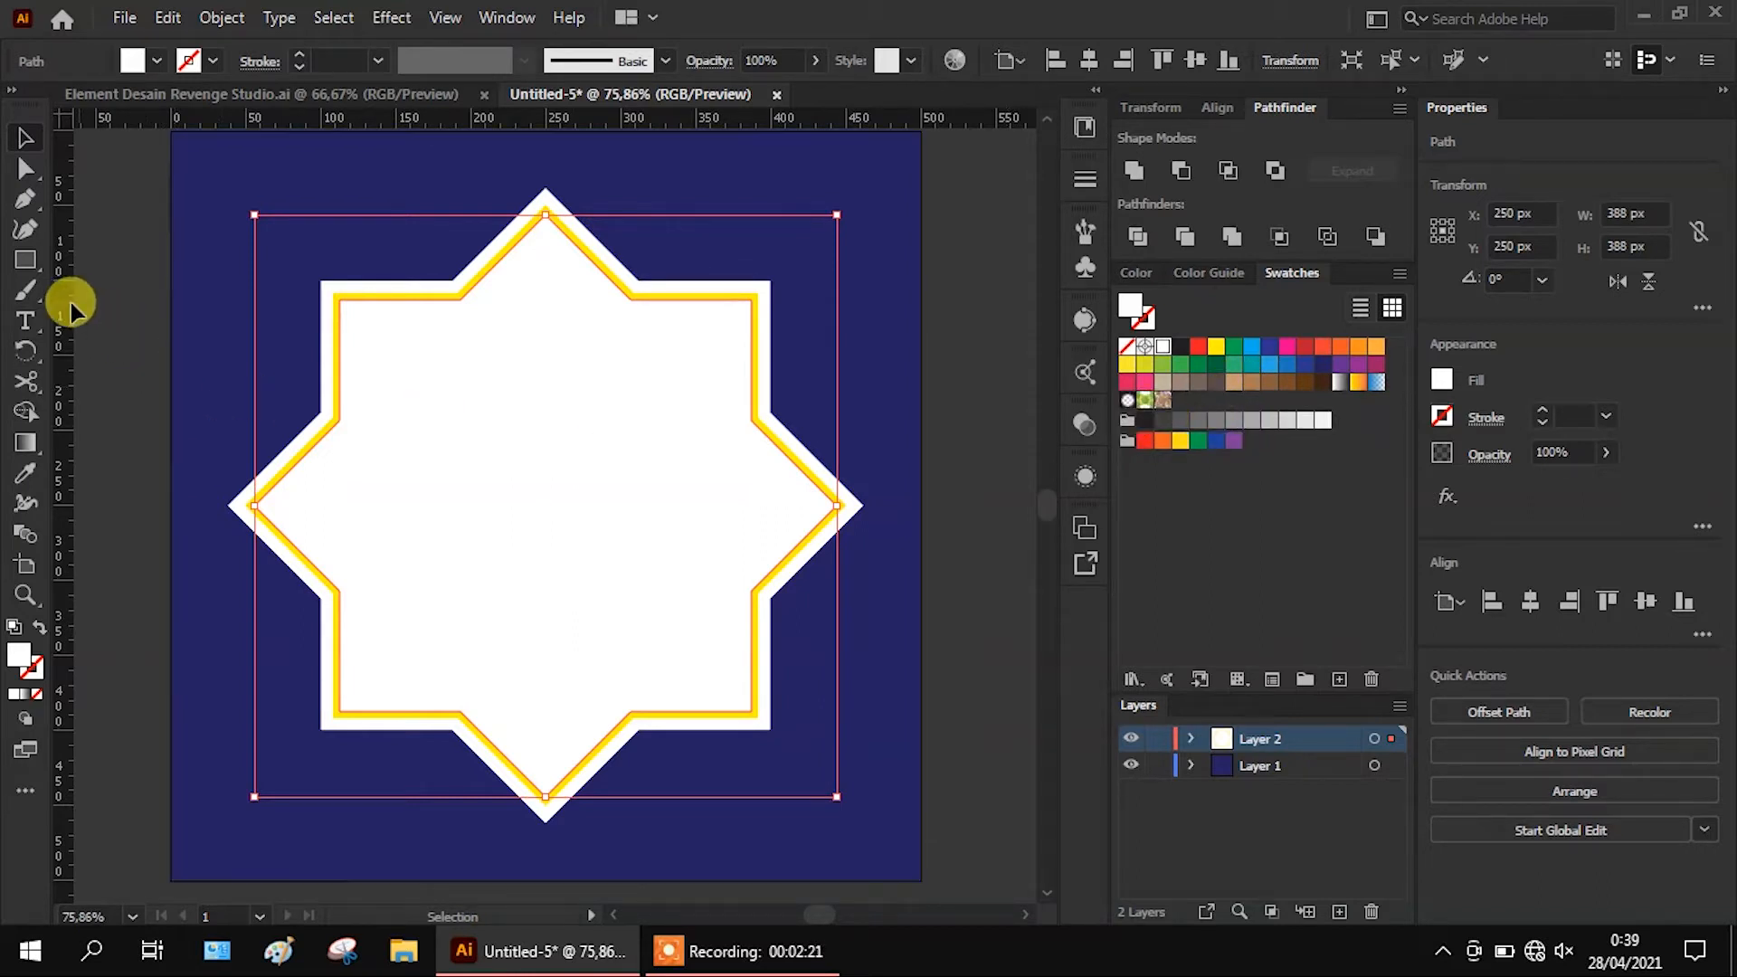
click(25, 472)
click(214, 194)
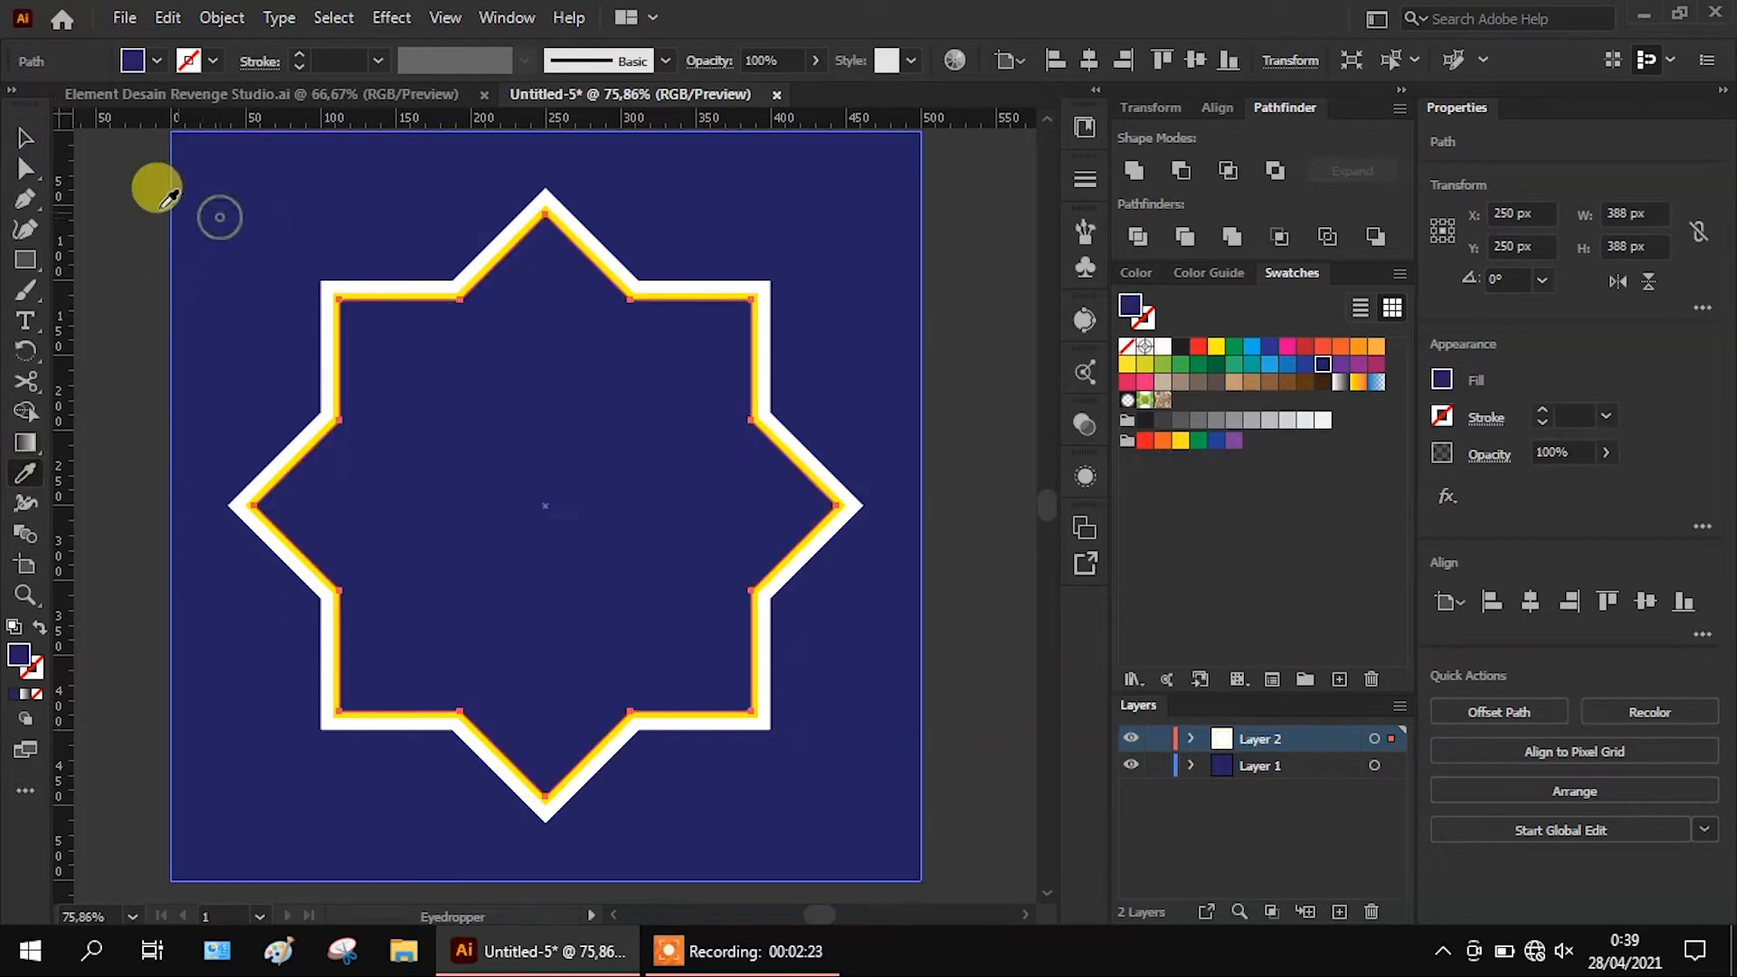
click(24, 138)
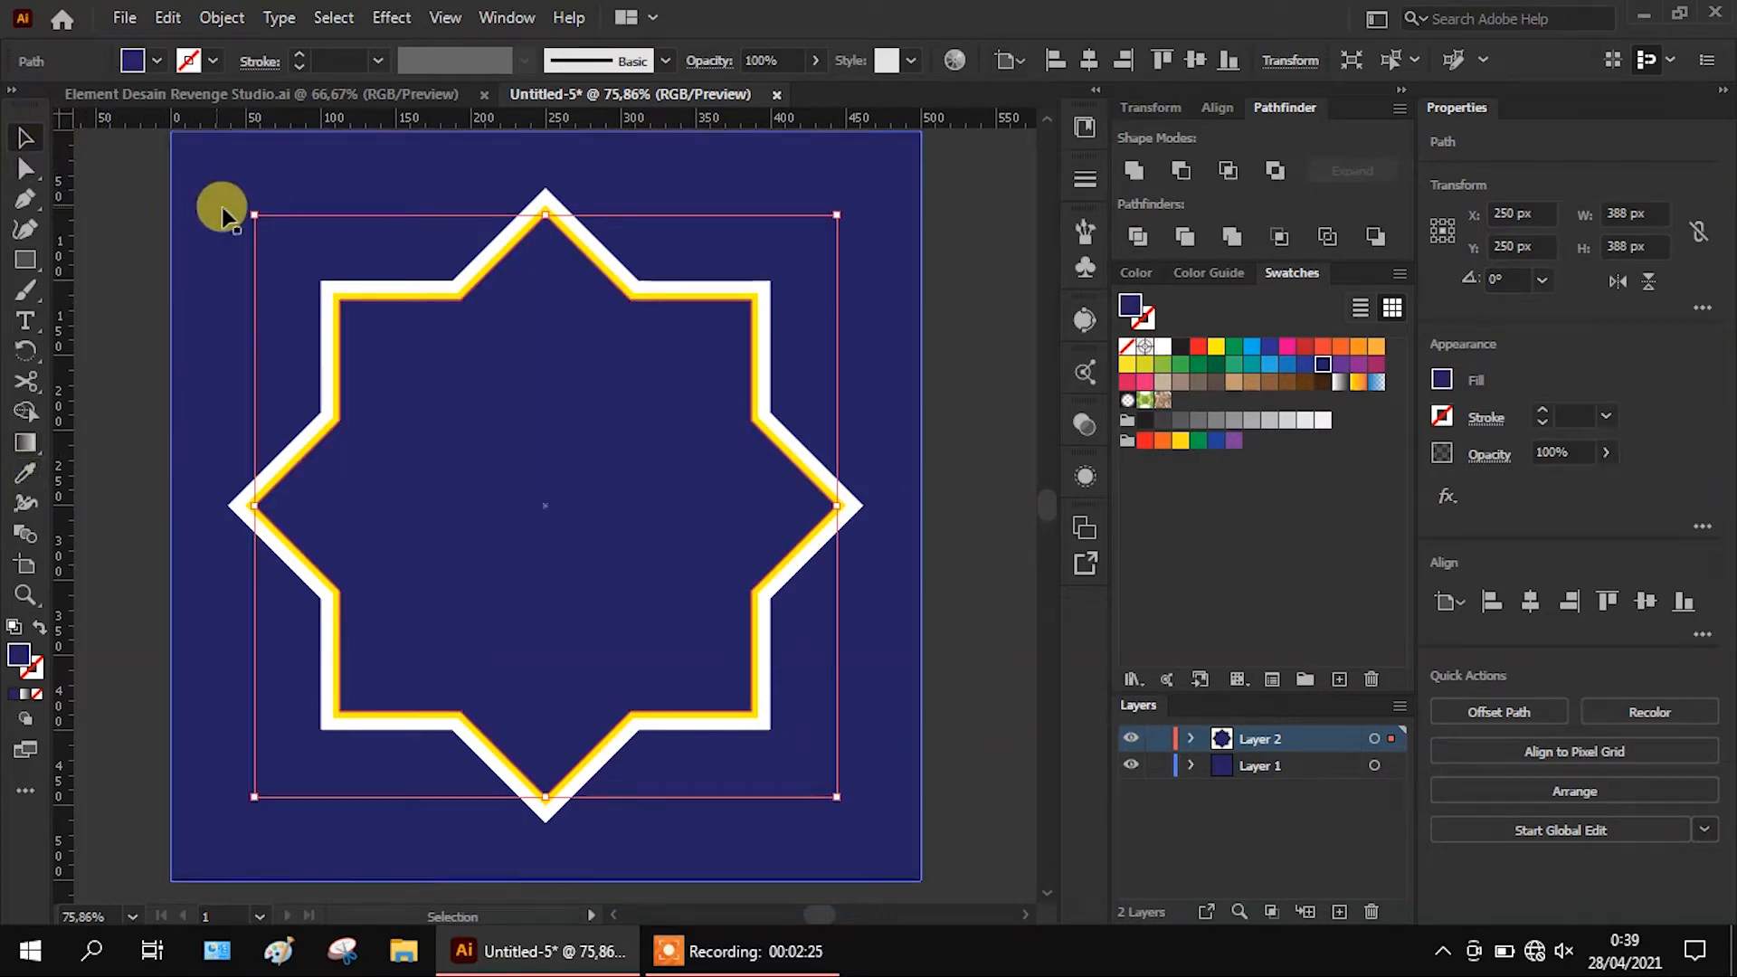
click(1018, 272)
scroll(1018, 274, down, 3)
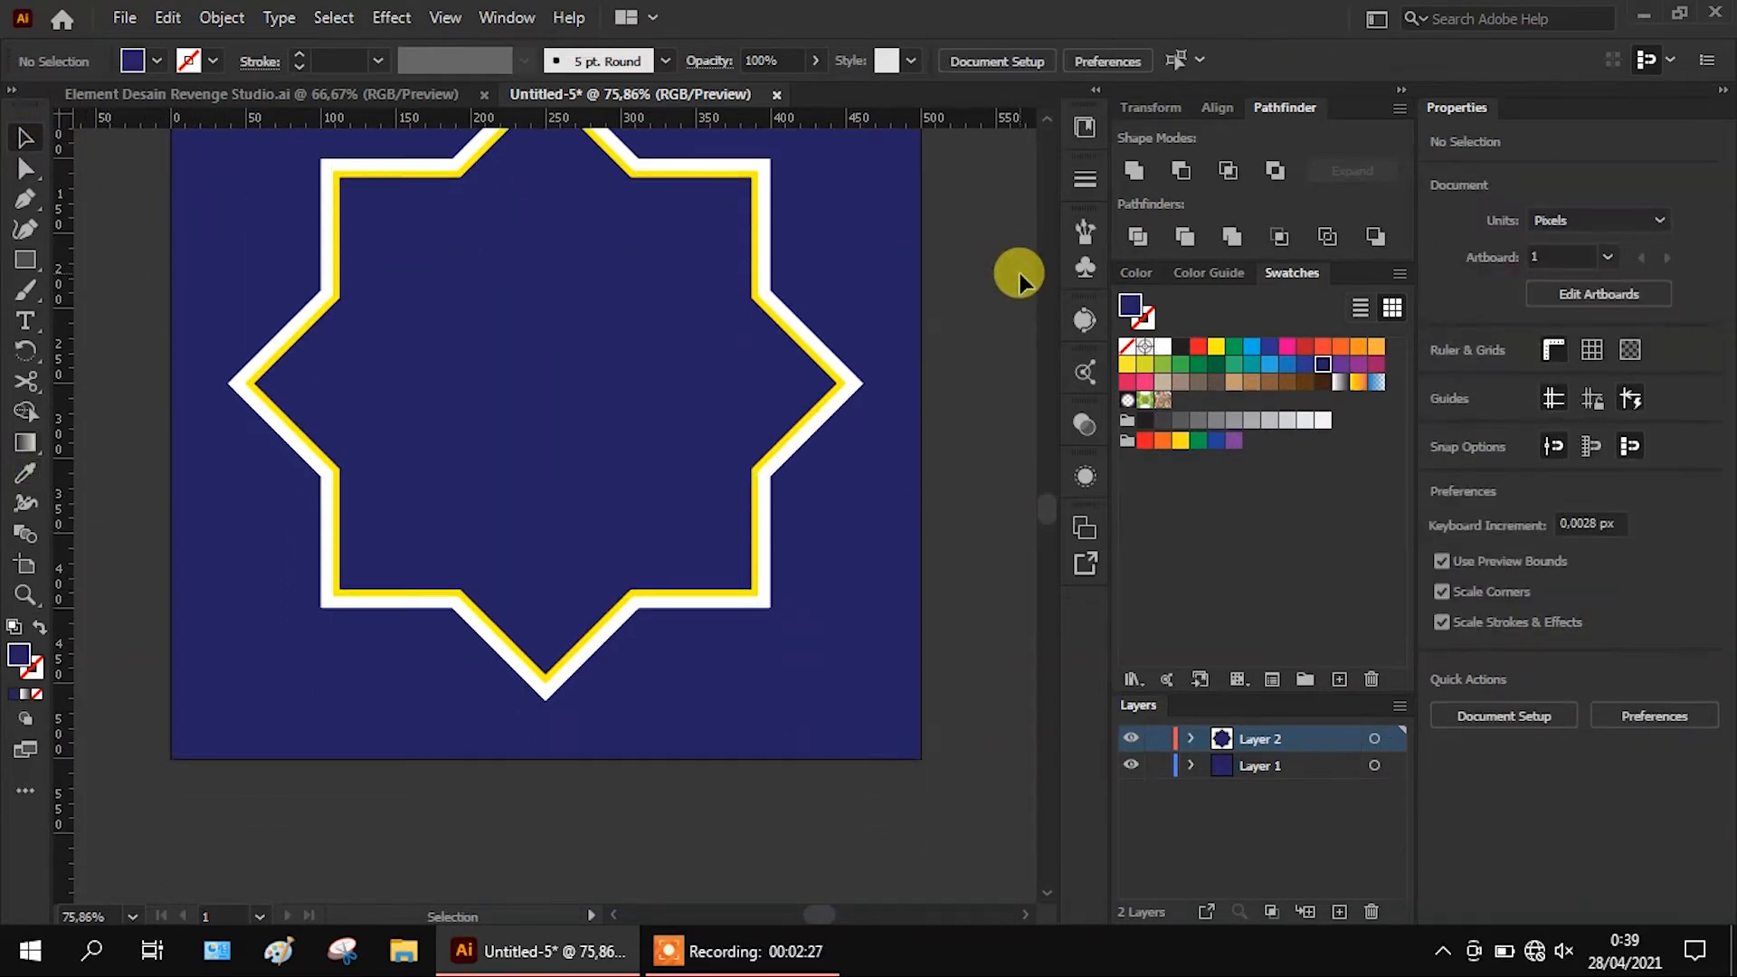
scroll(1018, 274, up, 3)
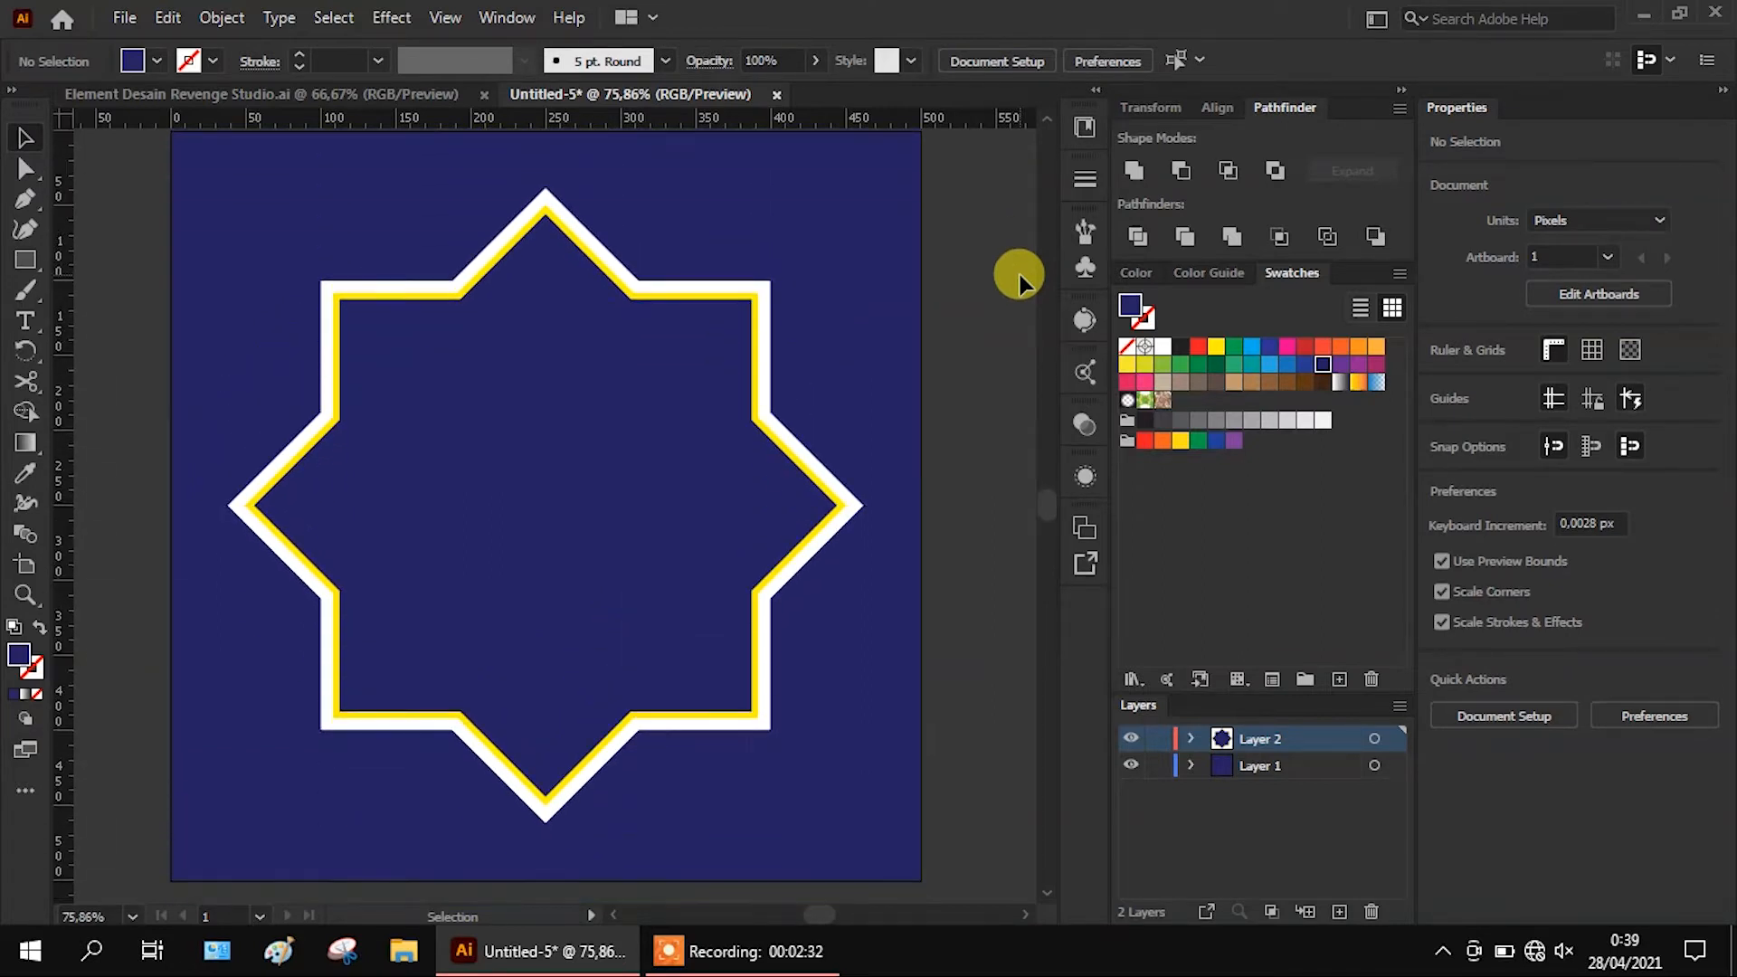
scroll(999, 262, down, 1)
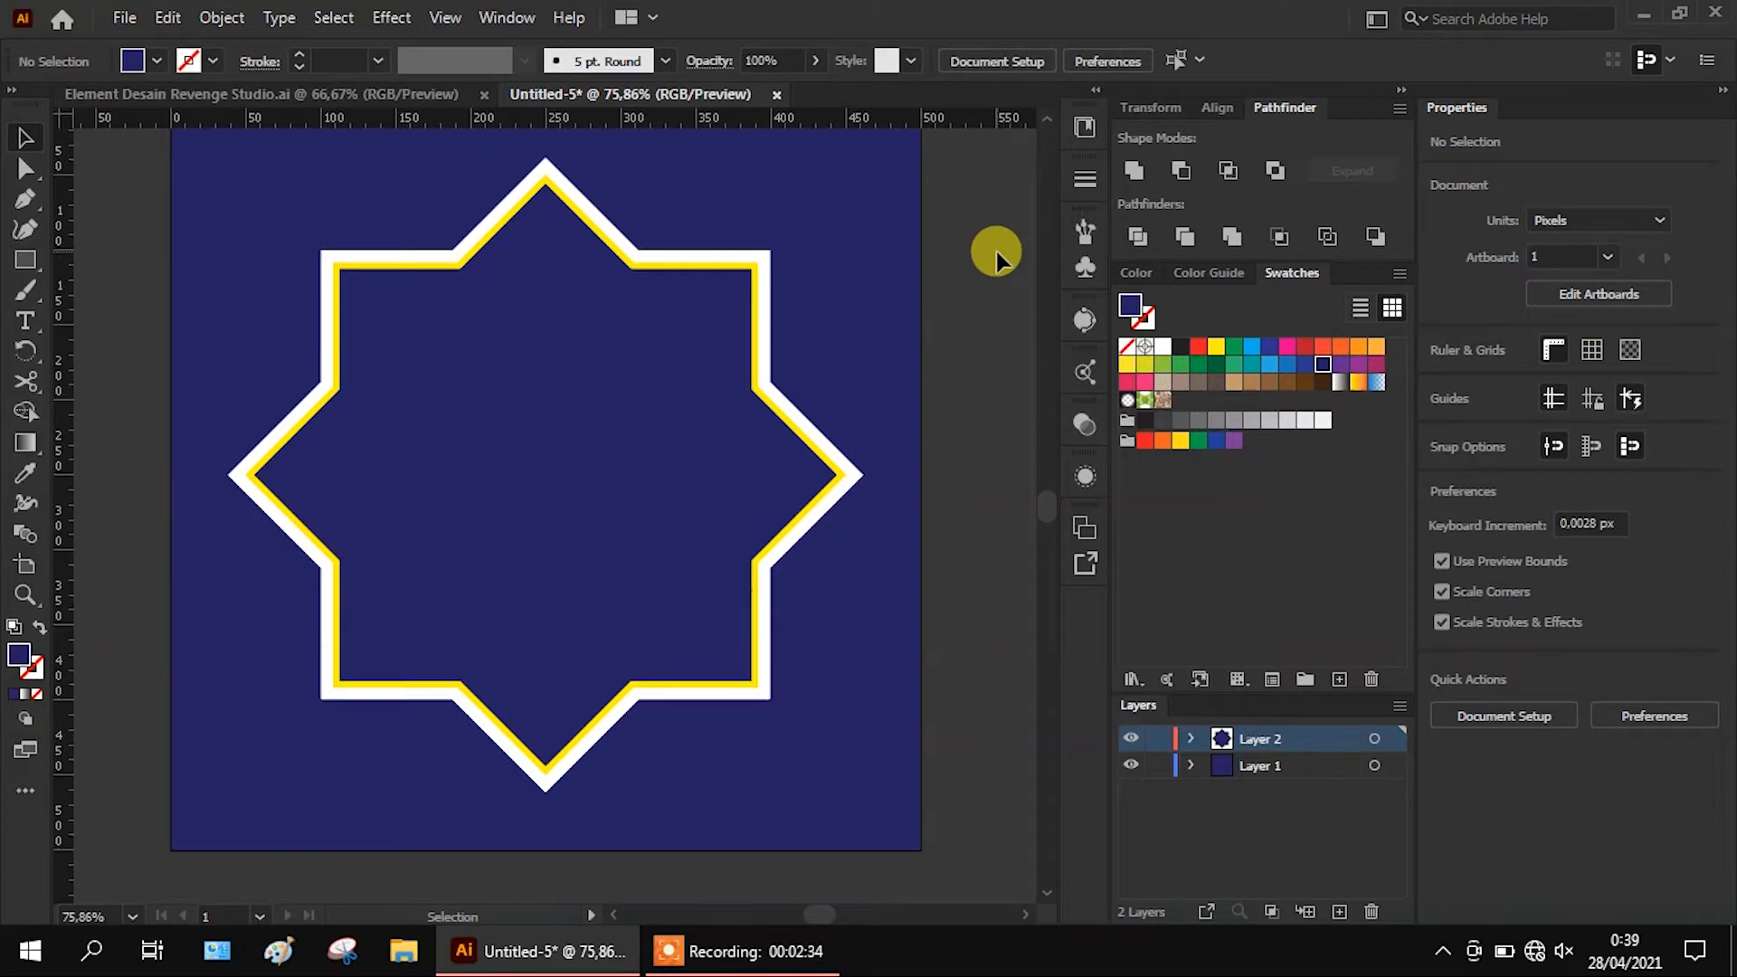
scroll(1000, 262, up, 2)
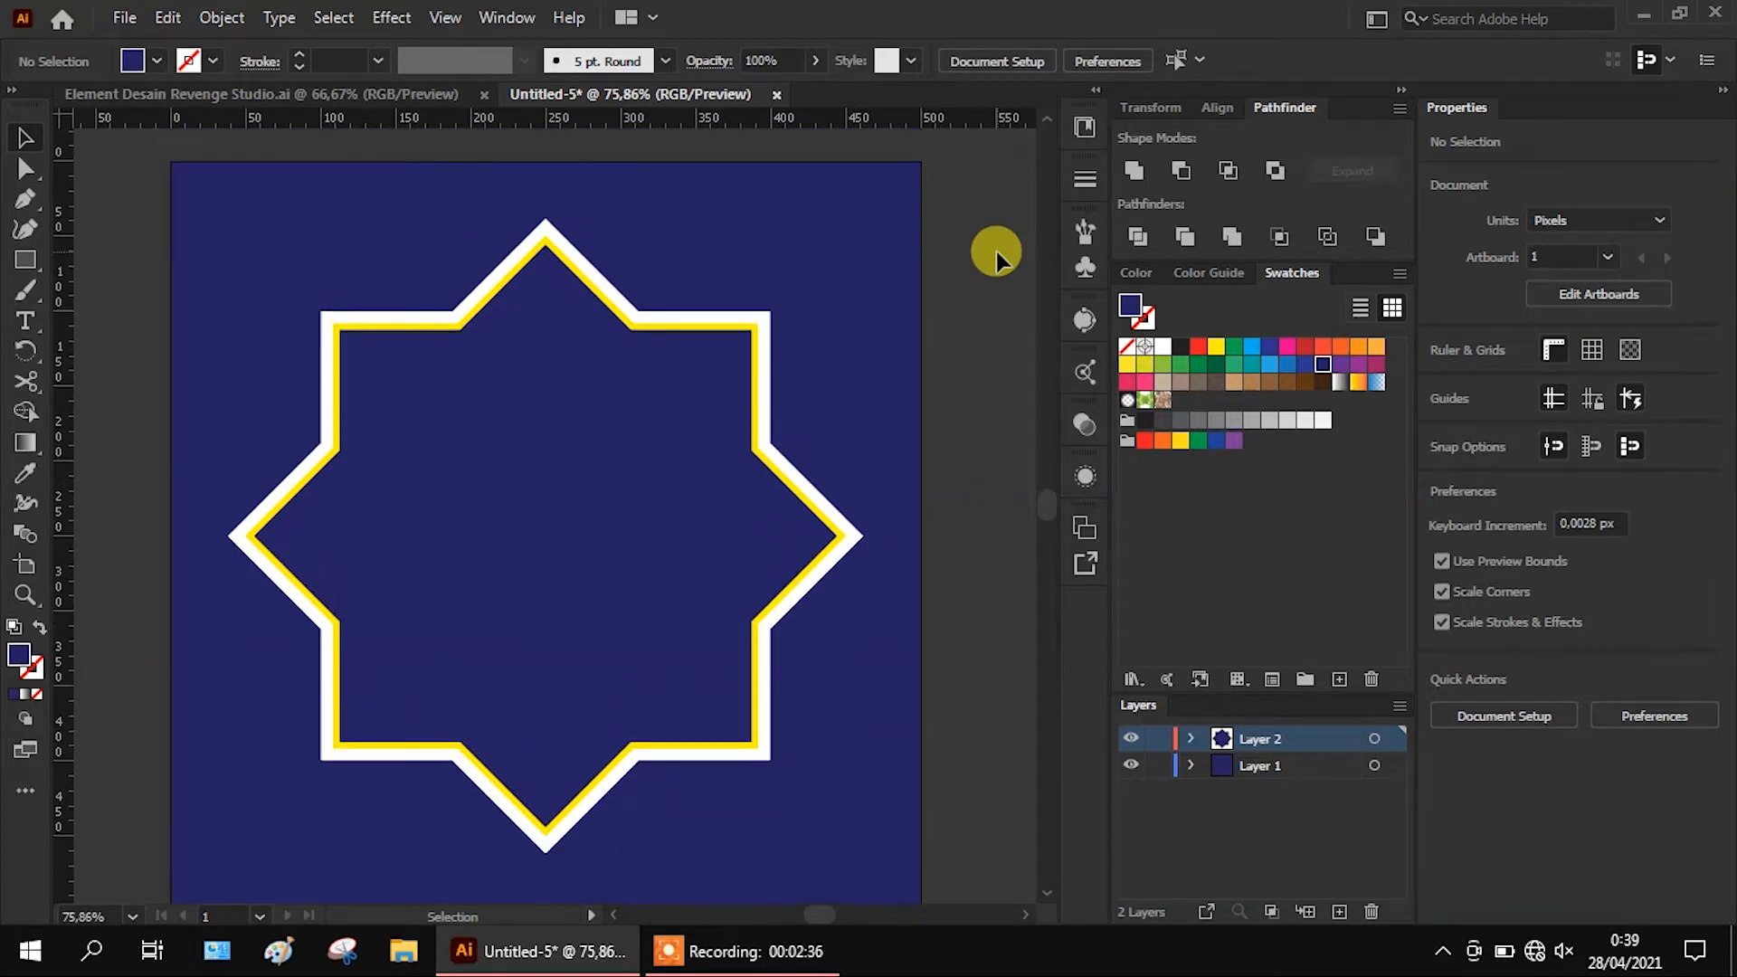
scroll(999, 262, down, 1)
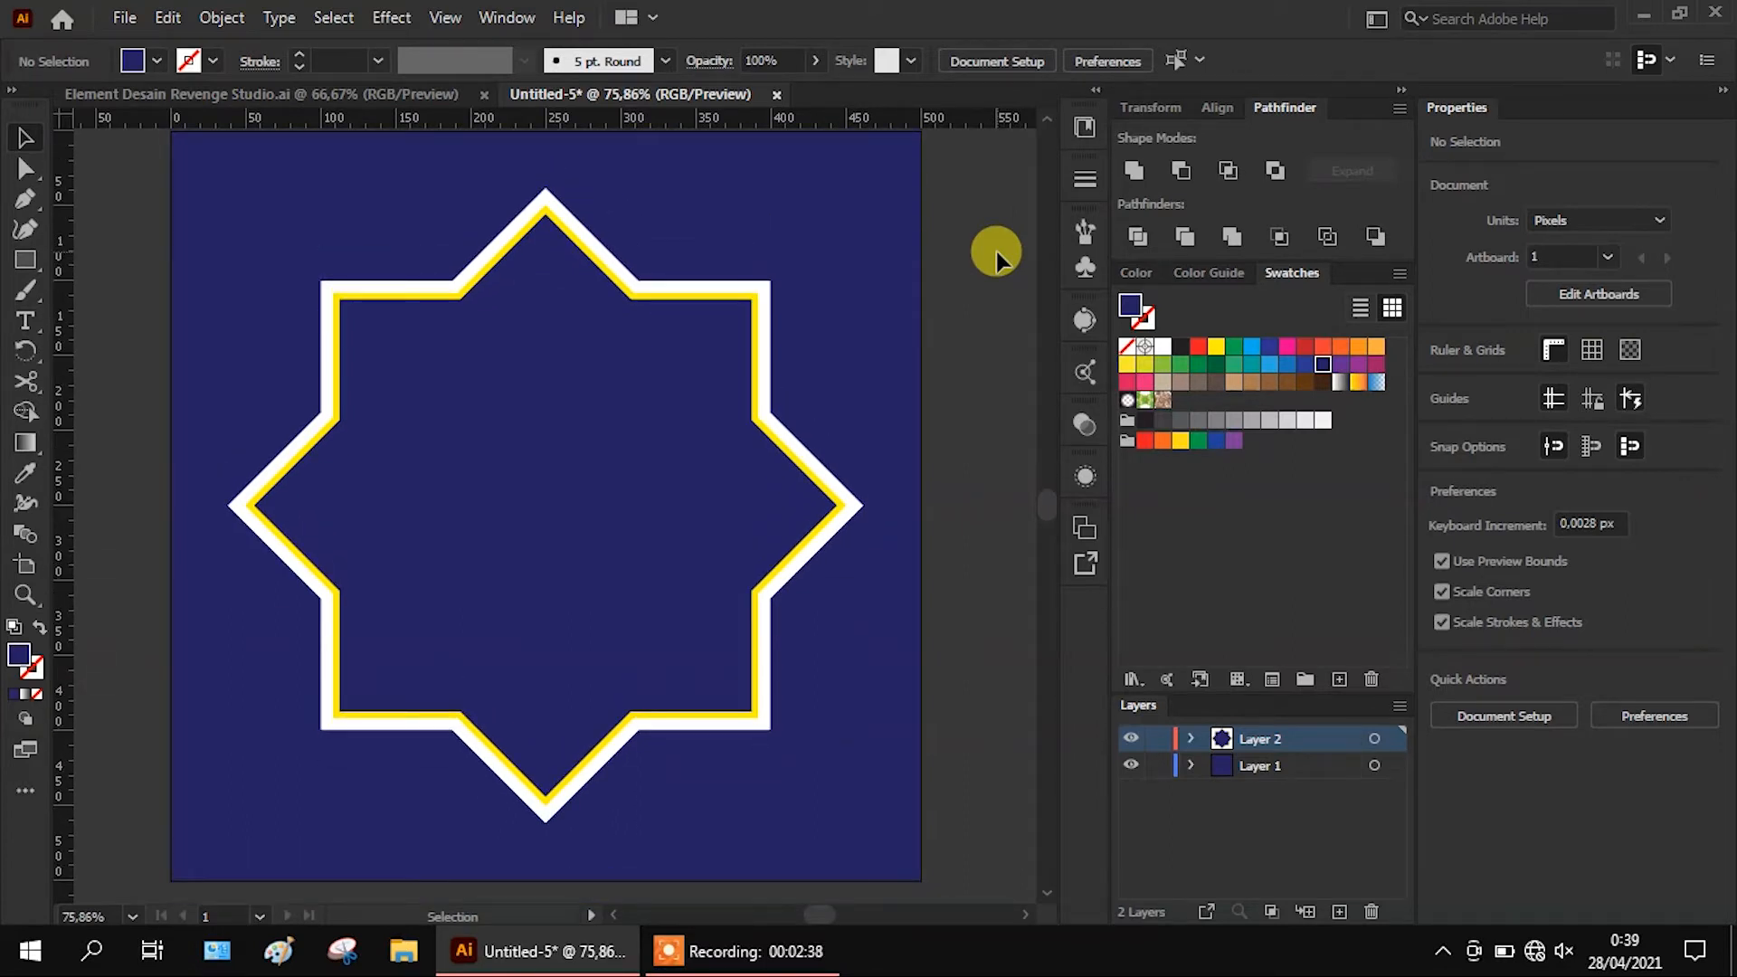
scroll(996, 258, down, 2)
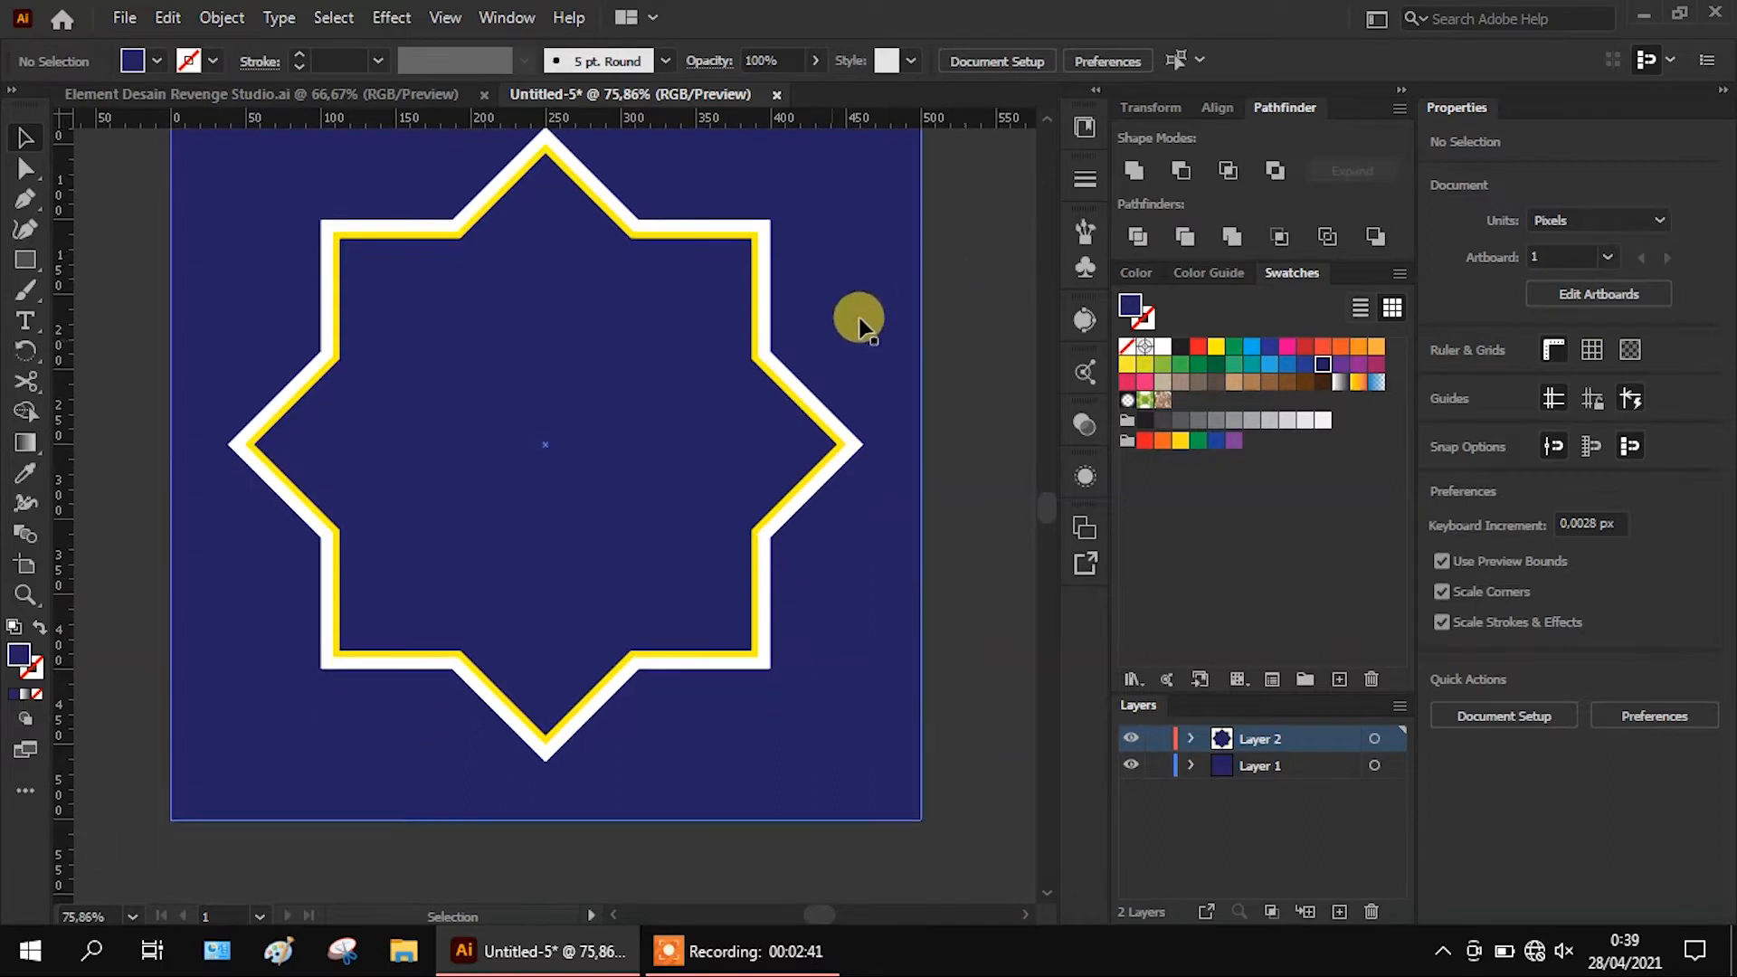
Lock Layer 1 and move all the star shapes together toward the lower-right corner of the artboard
click(1157, 766)
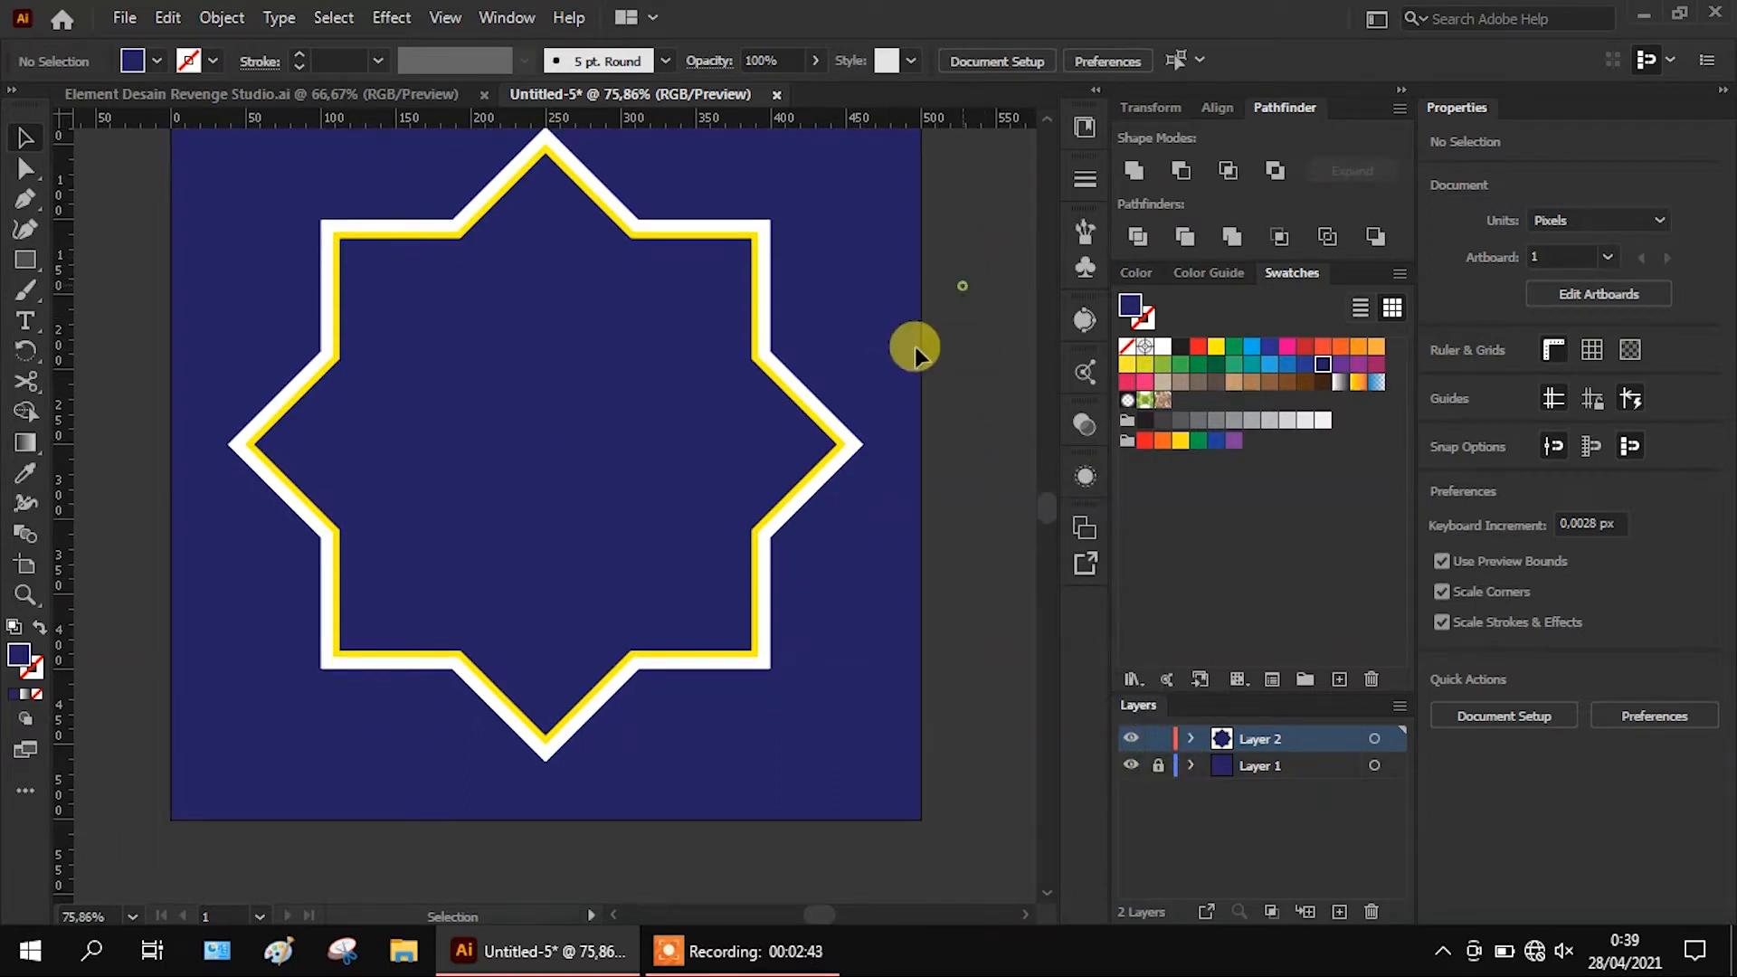
click(632, 504)
drag(633, 504, 821, 657)
Enlarge the star shapes proportionally to about 480 x 480 px overall and position them at about X 347, Y 347 px
drag(399, 298, 310, 162)
drag(601, 290, 626, 323)
scroll(837, 366, up, 2)
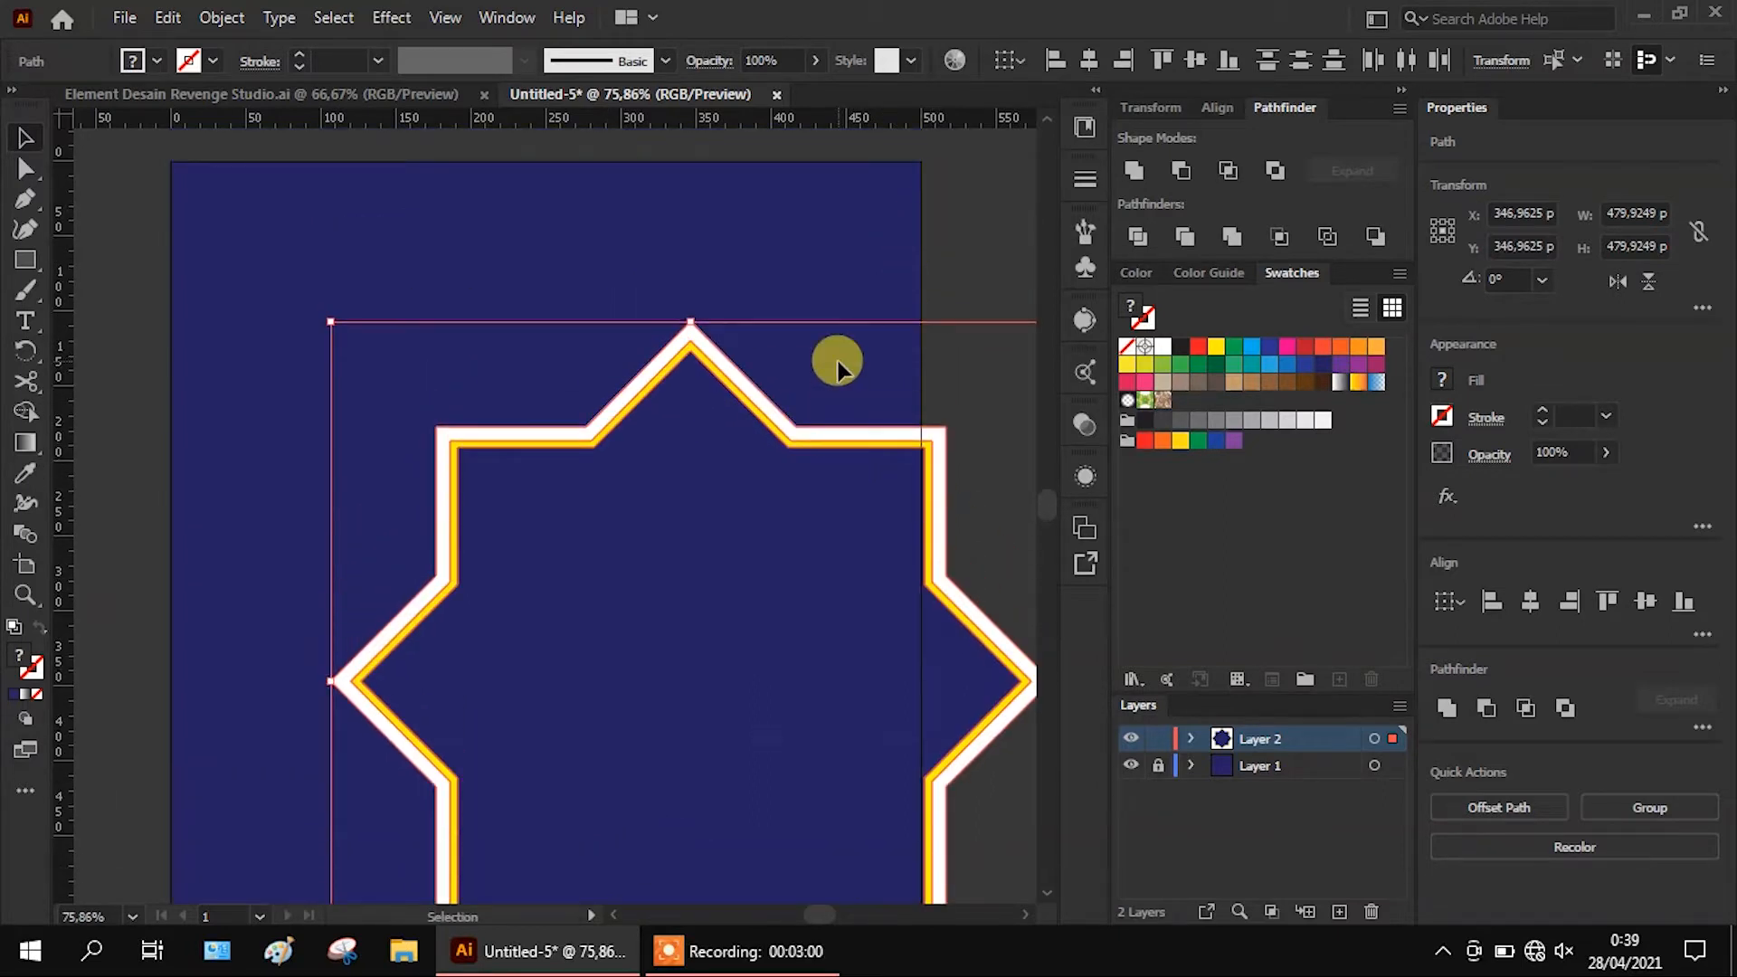
scroll(904, 226, down, 2)
click(970, 156)
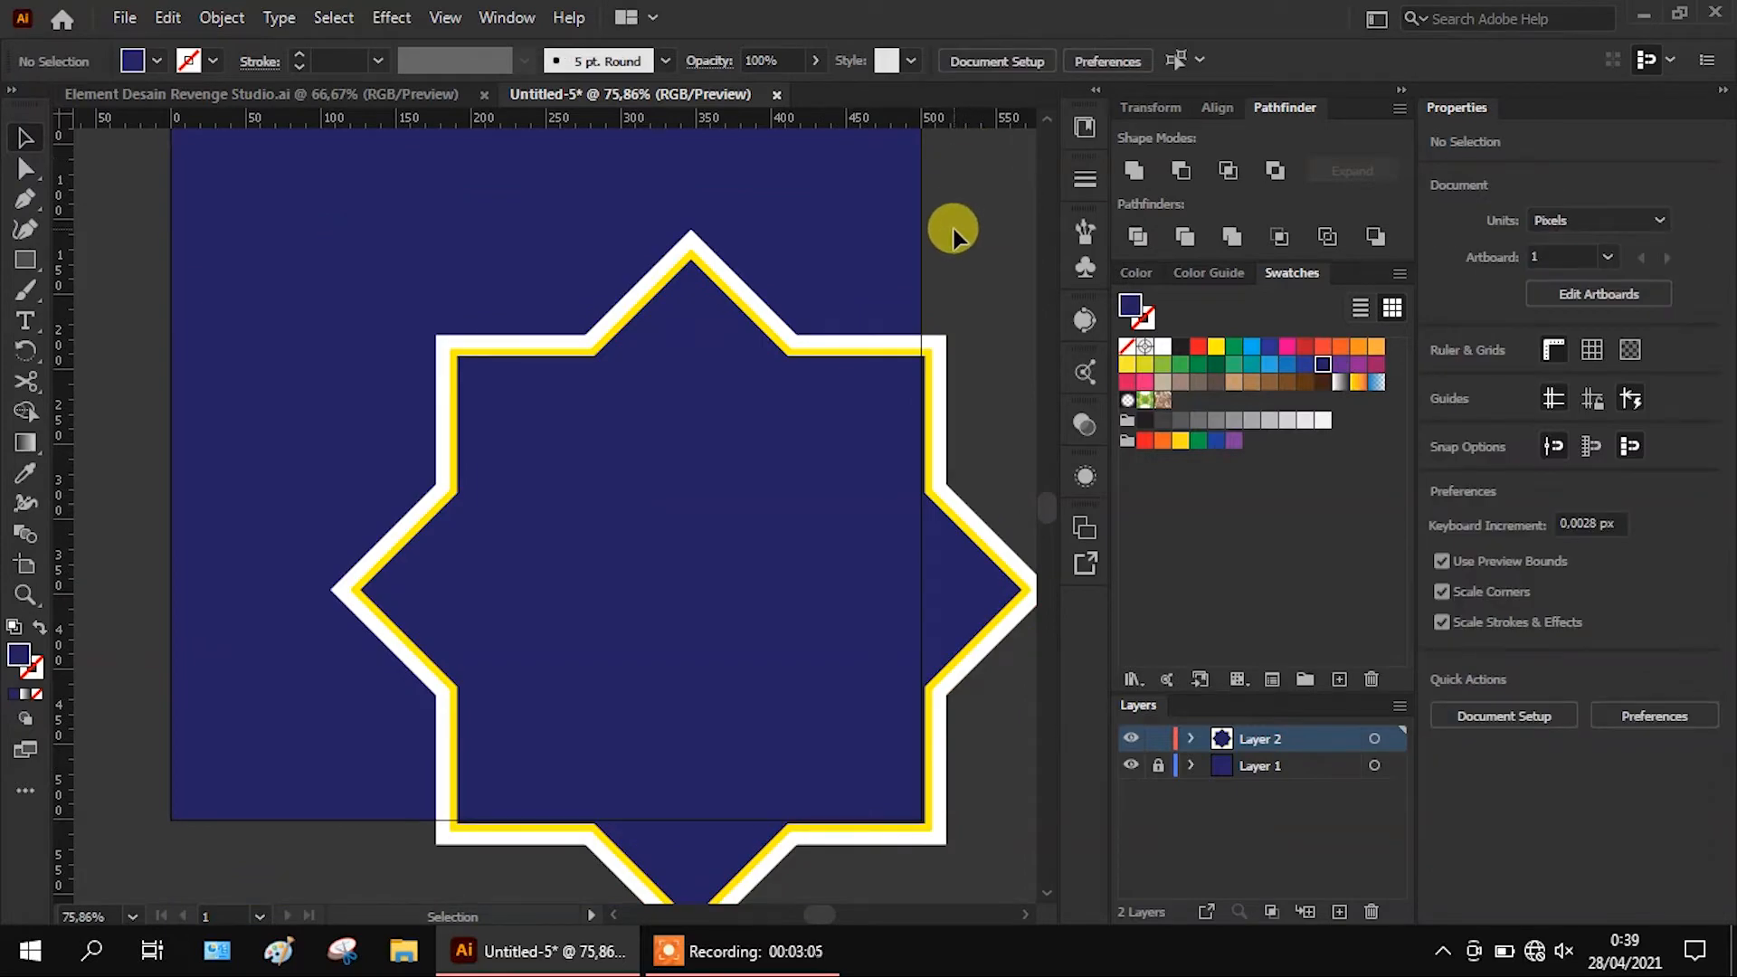
Paste a copy of the inner navy star directly in front and scale it about its centre to about 434 x 434 px
click(806, 473)
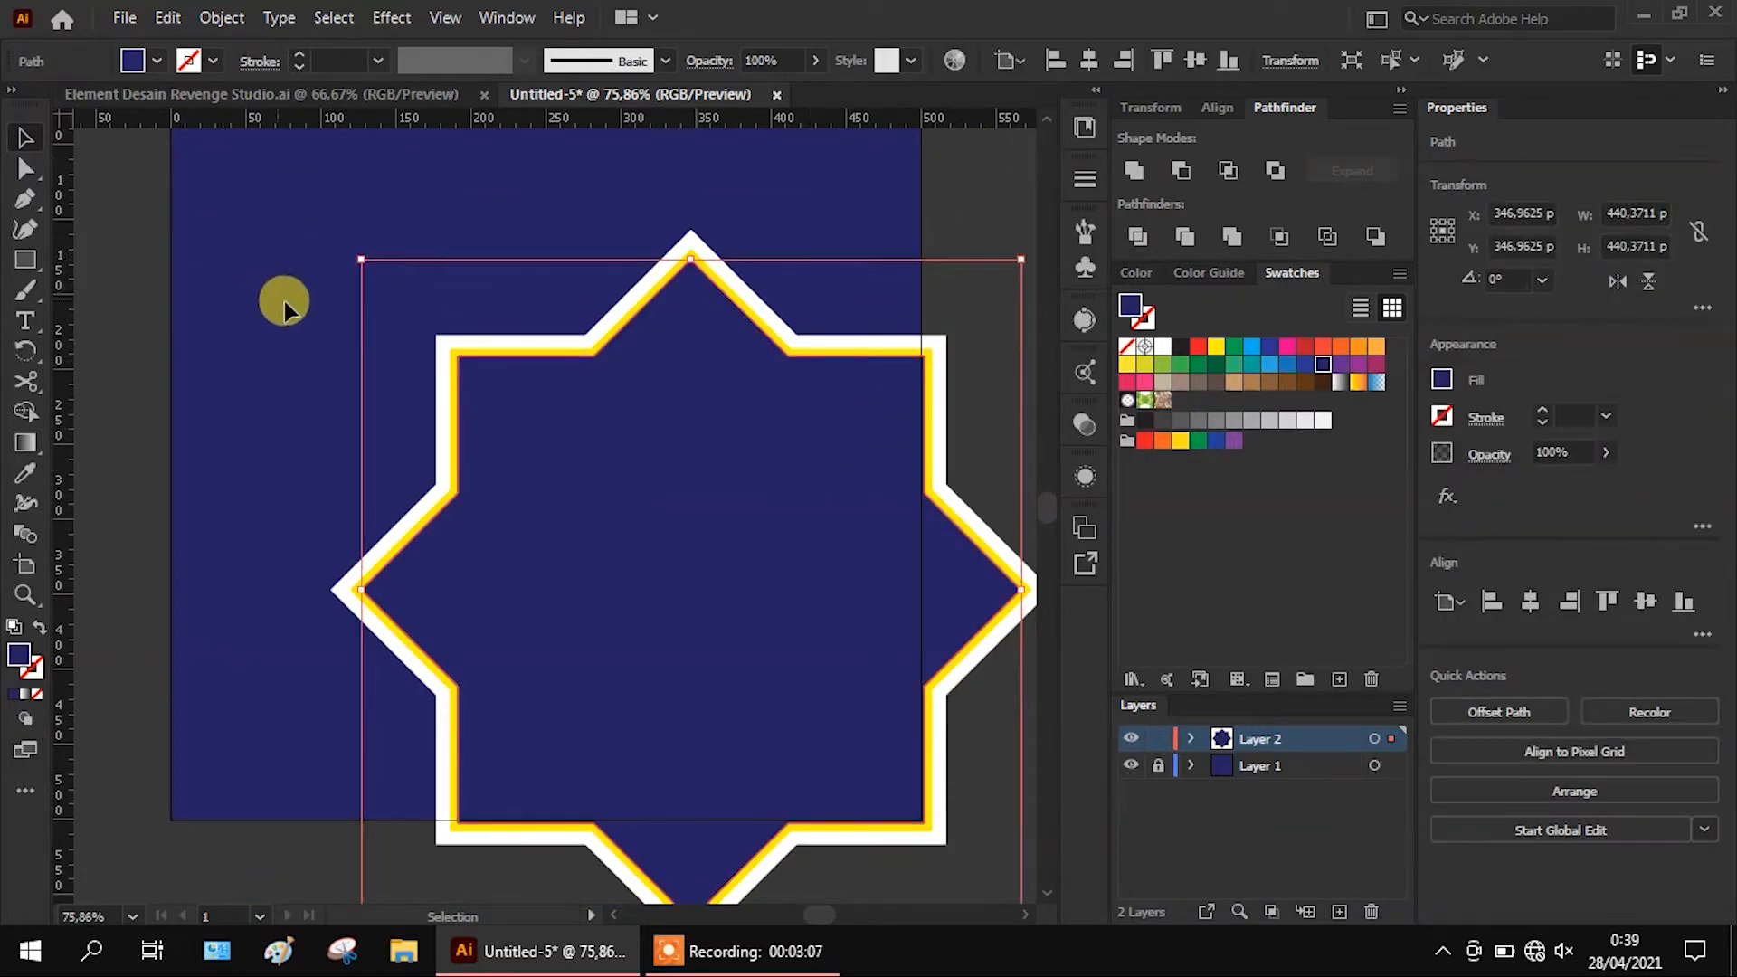
click(167, 18)
click(208, 140)
click(168, 18)
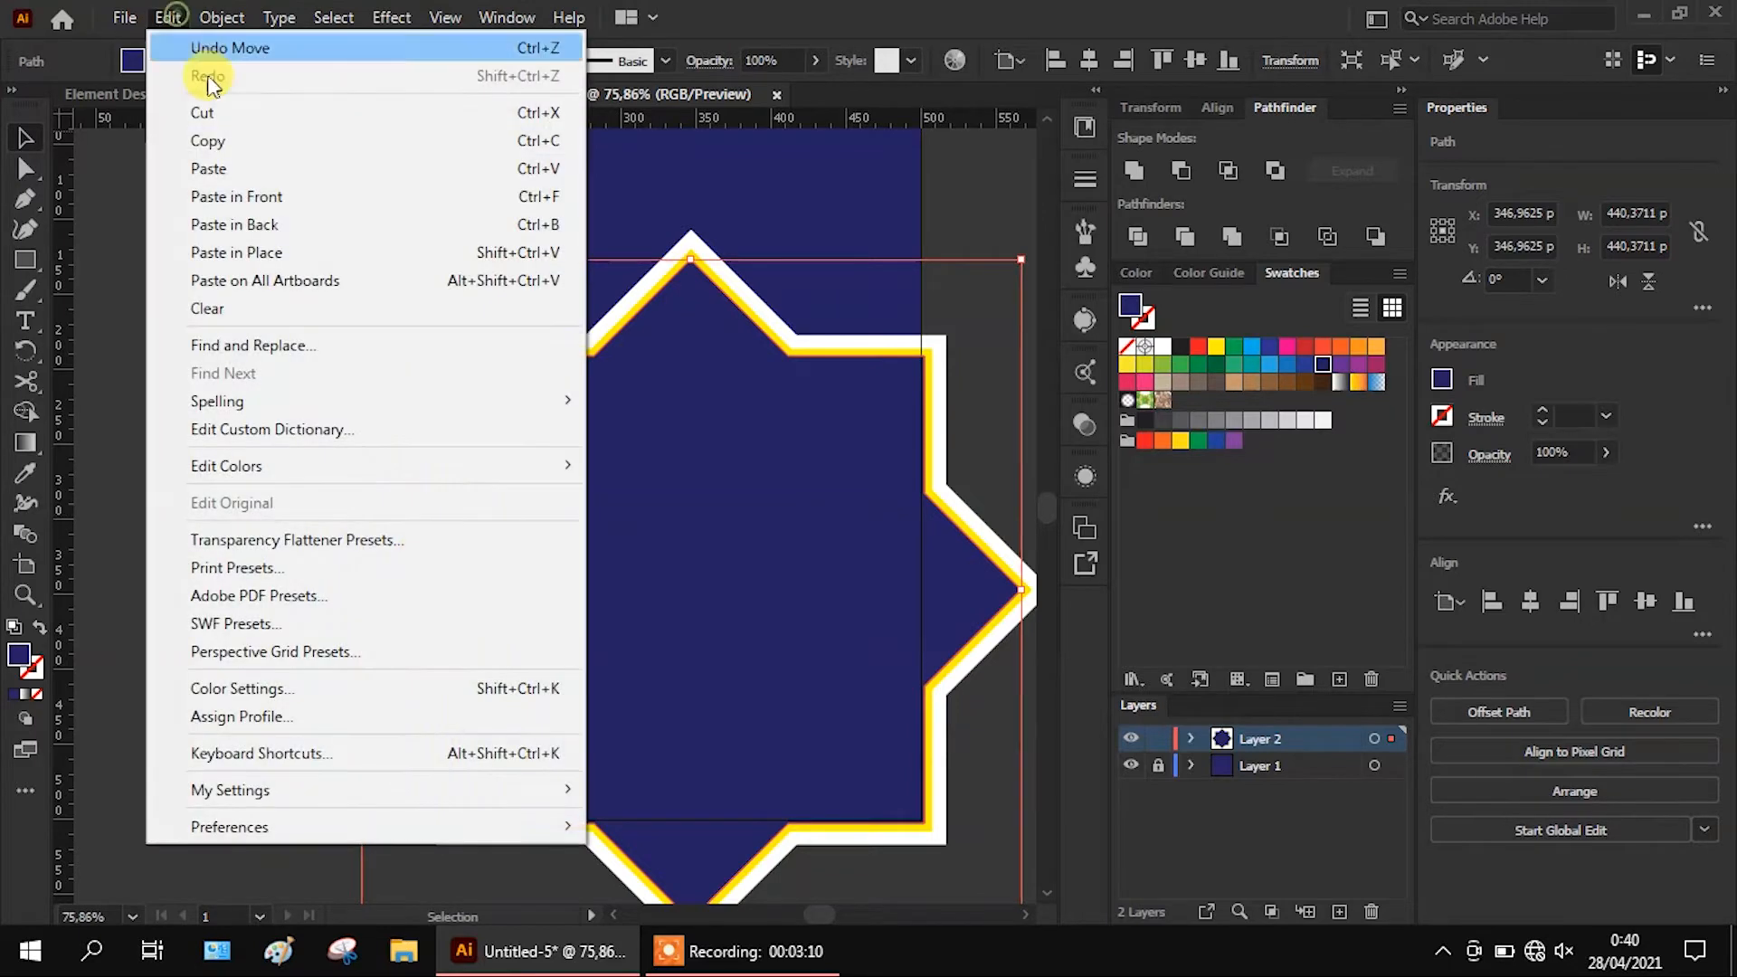
click(265, 201)
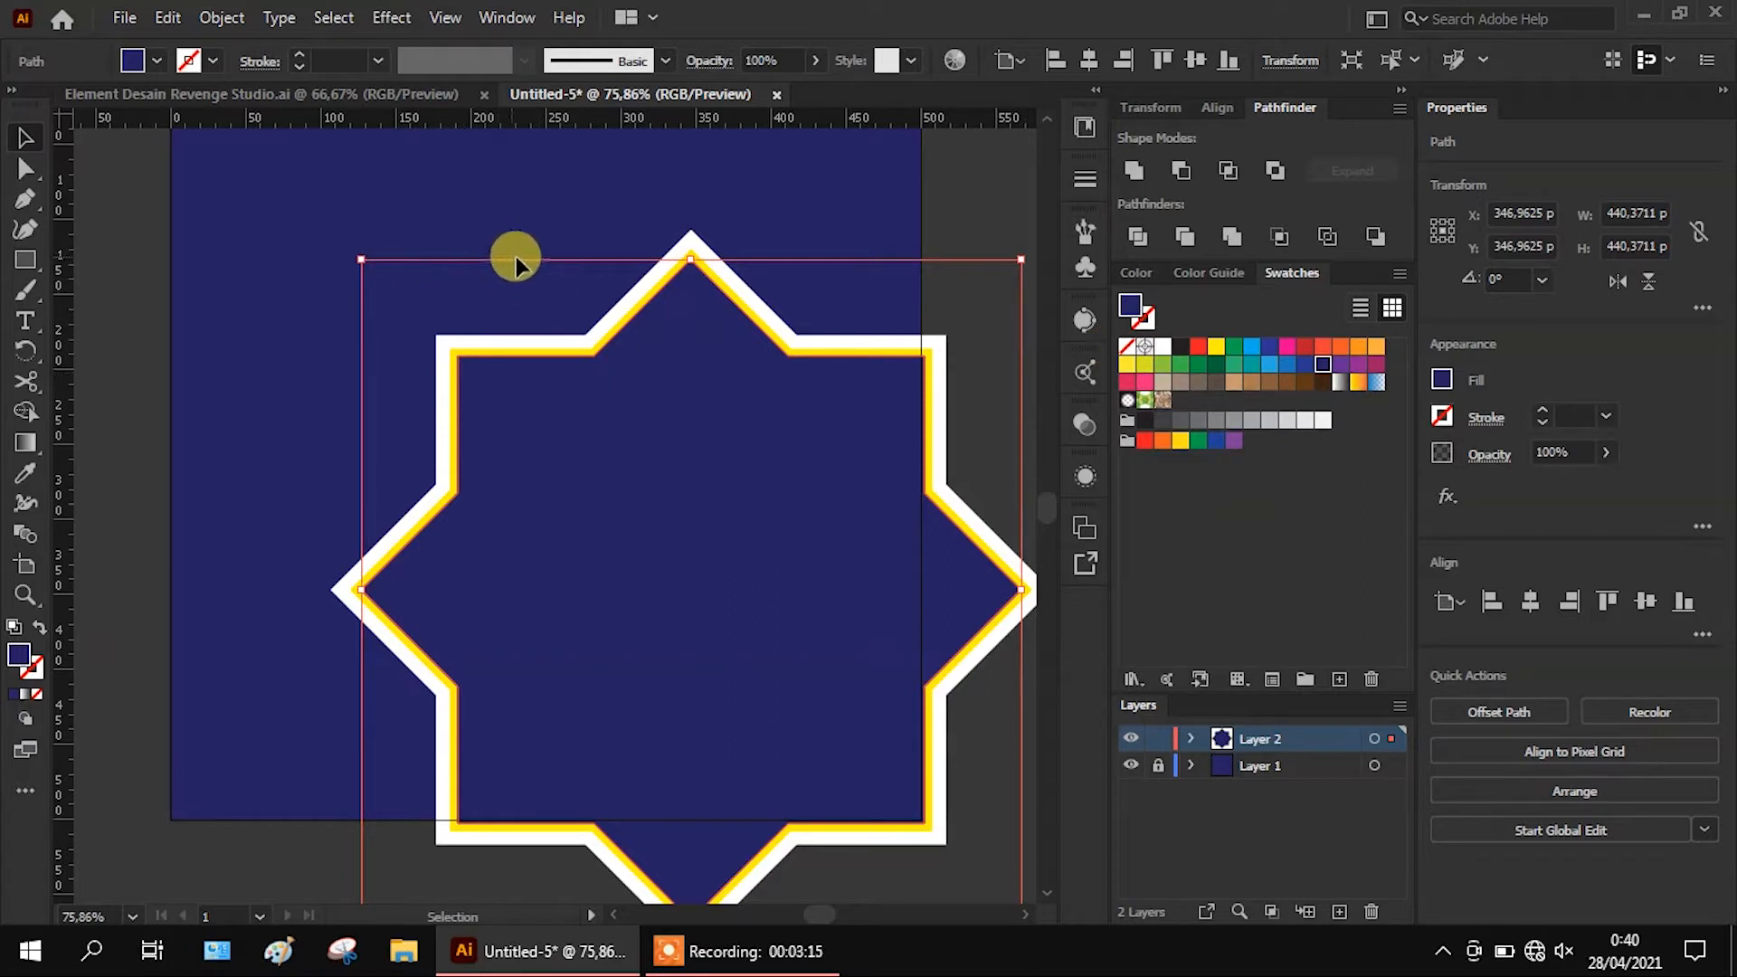
drag(360, 262, 365, 263)
Select the 440 px navy star behind the newest copy and fill it white to form a thin inner outline
scroll(589, 320, up, 3)
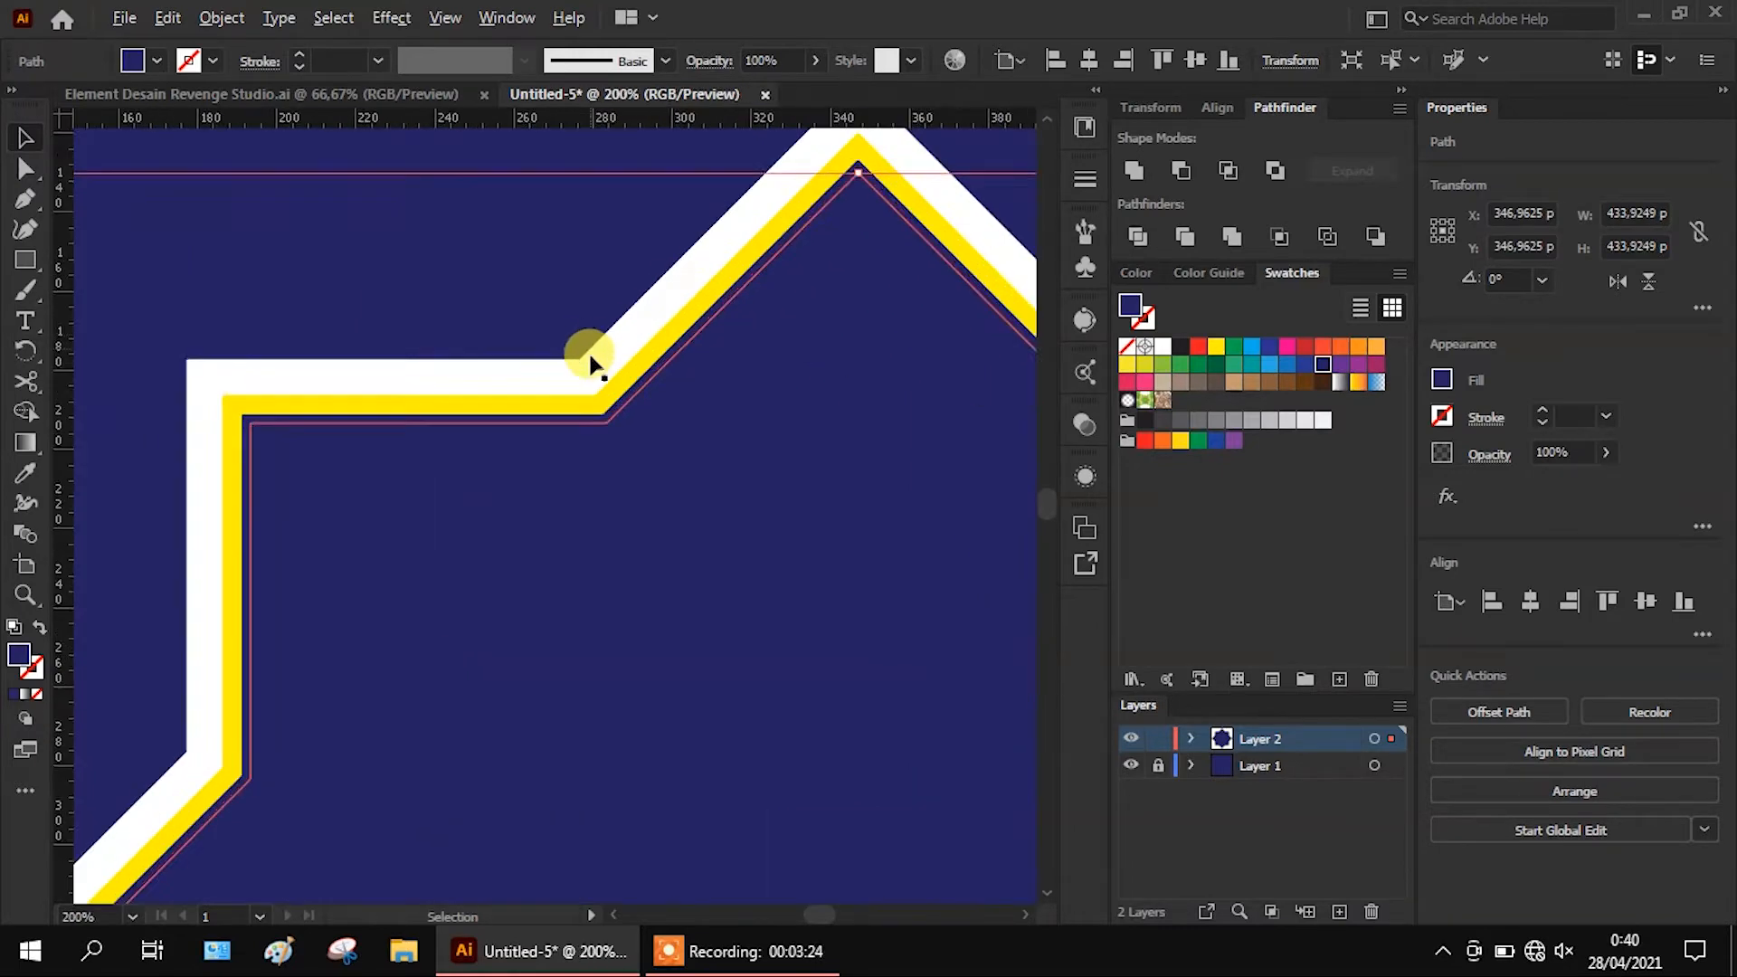
scroll(589, 355, up, 3)
drag(674, 454, 710, 421)
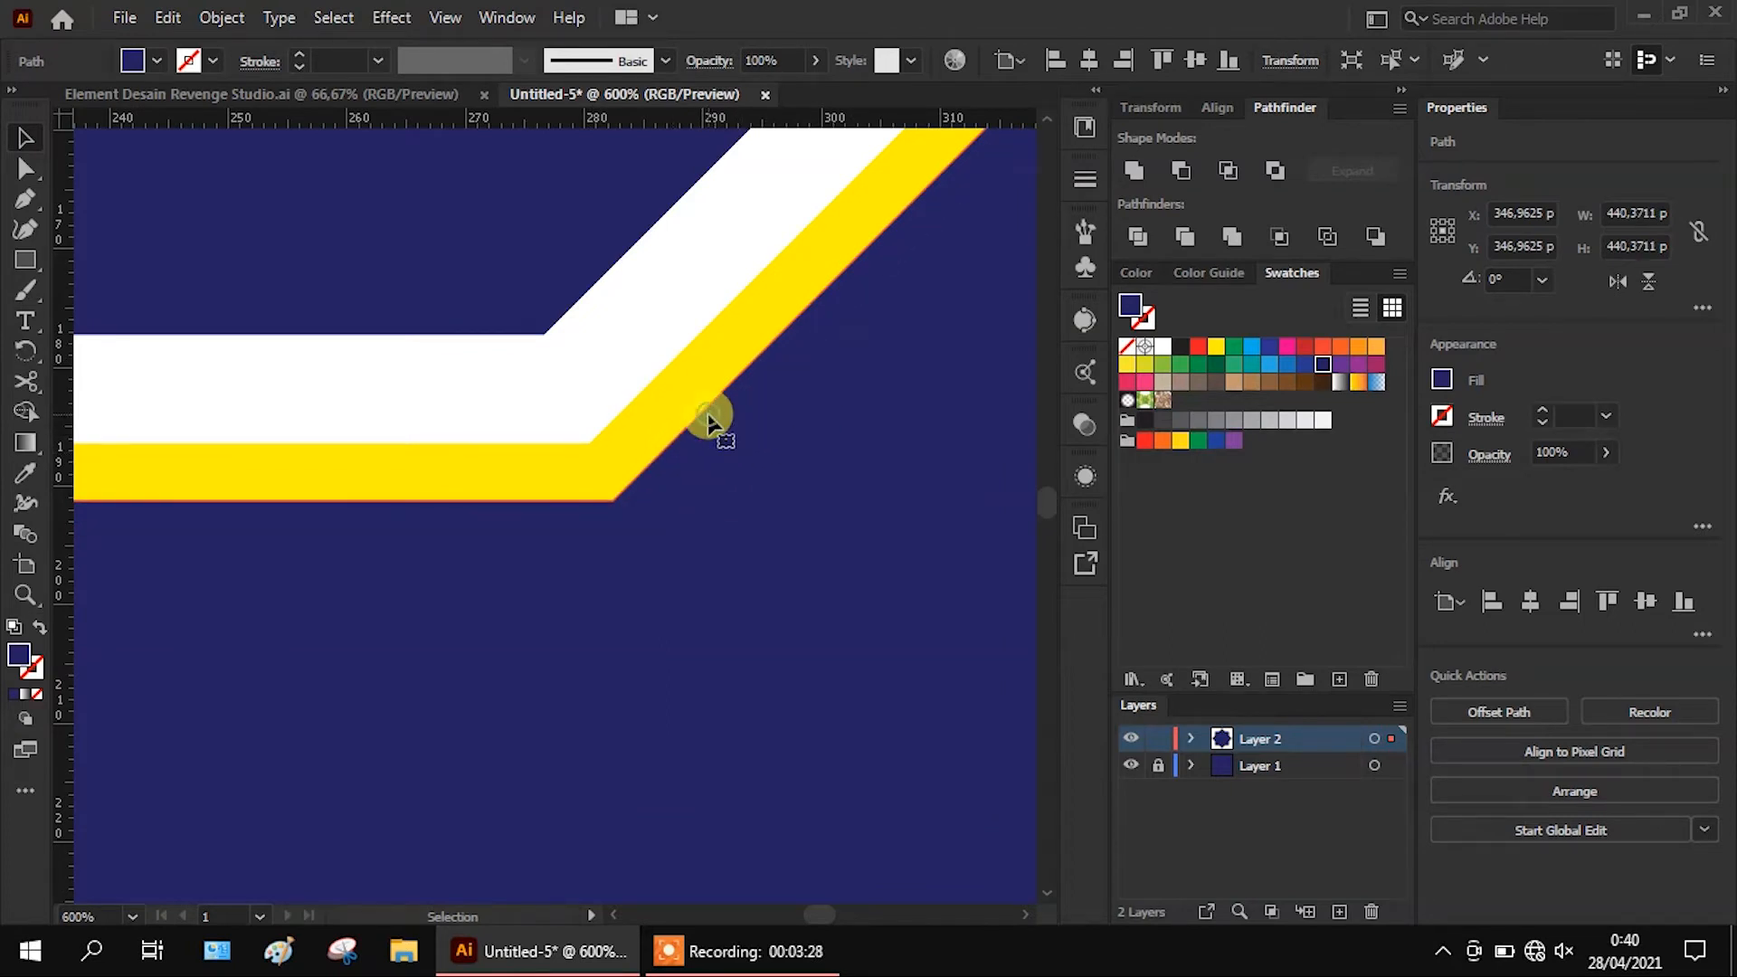
click(1163, 348)
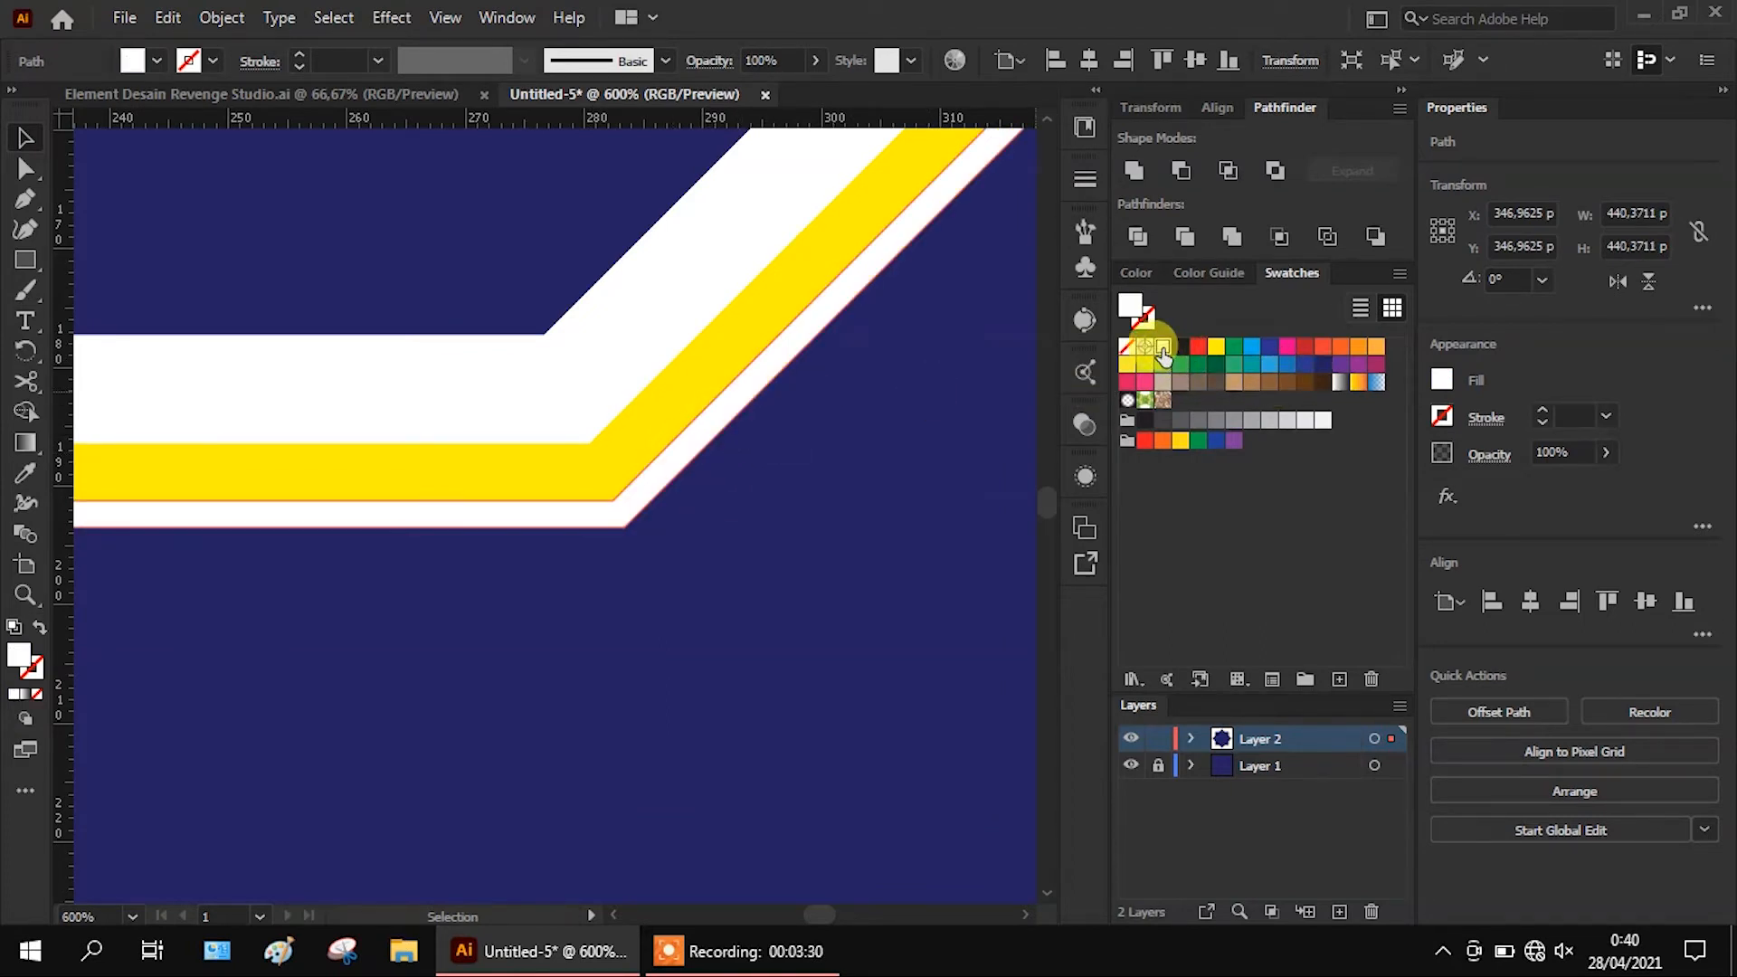
click(503, 207)
scroll(529, 256, down, 3)
scroll(566, 271, down, 3)
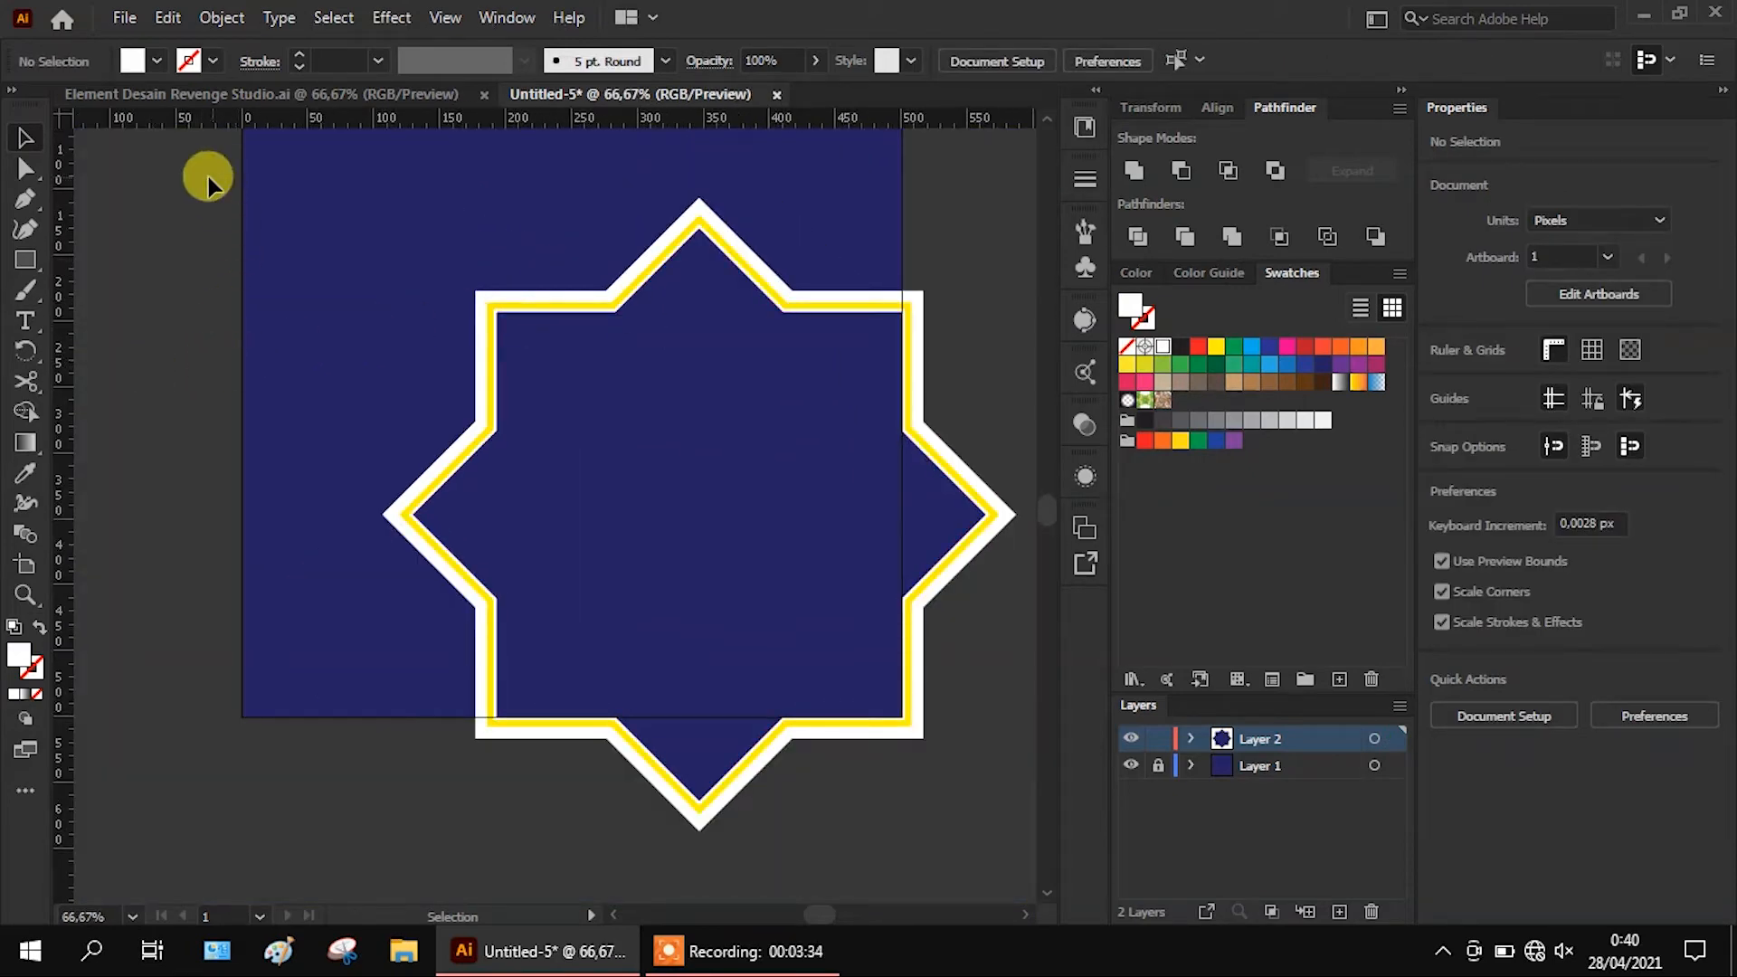
Start placing an image and open the PEXELS - HIJAB FASHION folder inside Images
click(138, 17)
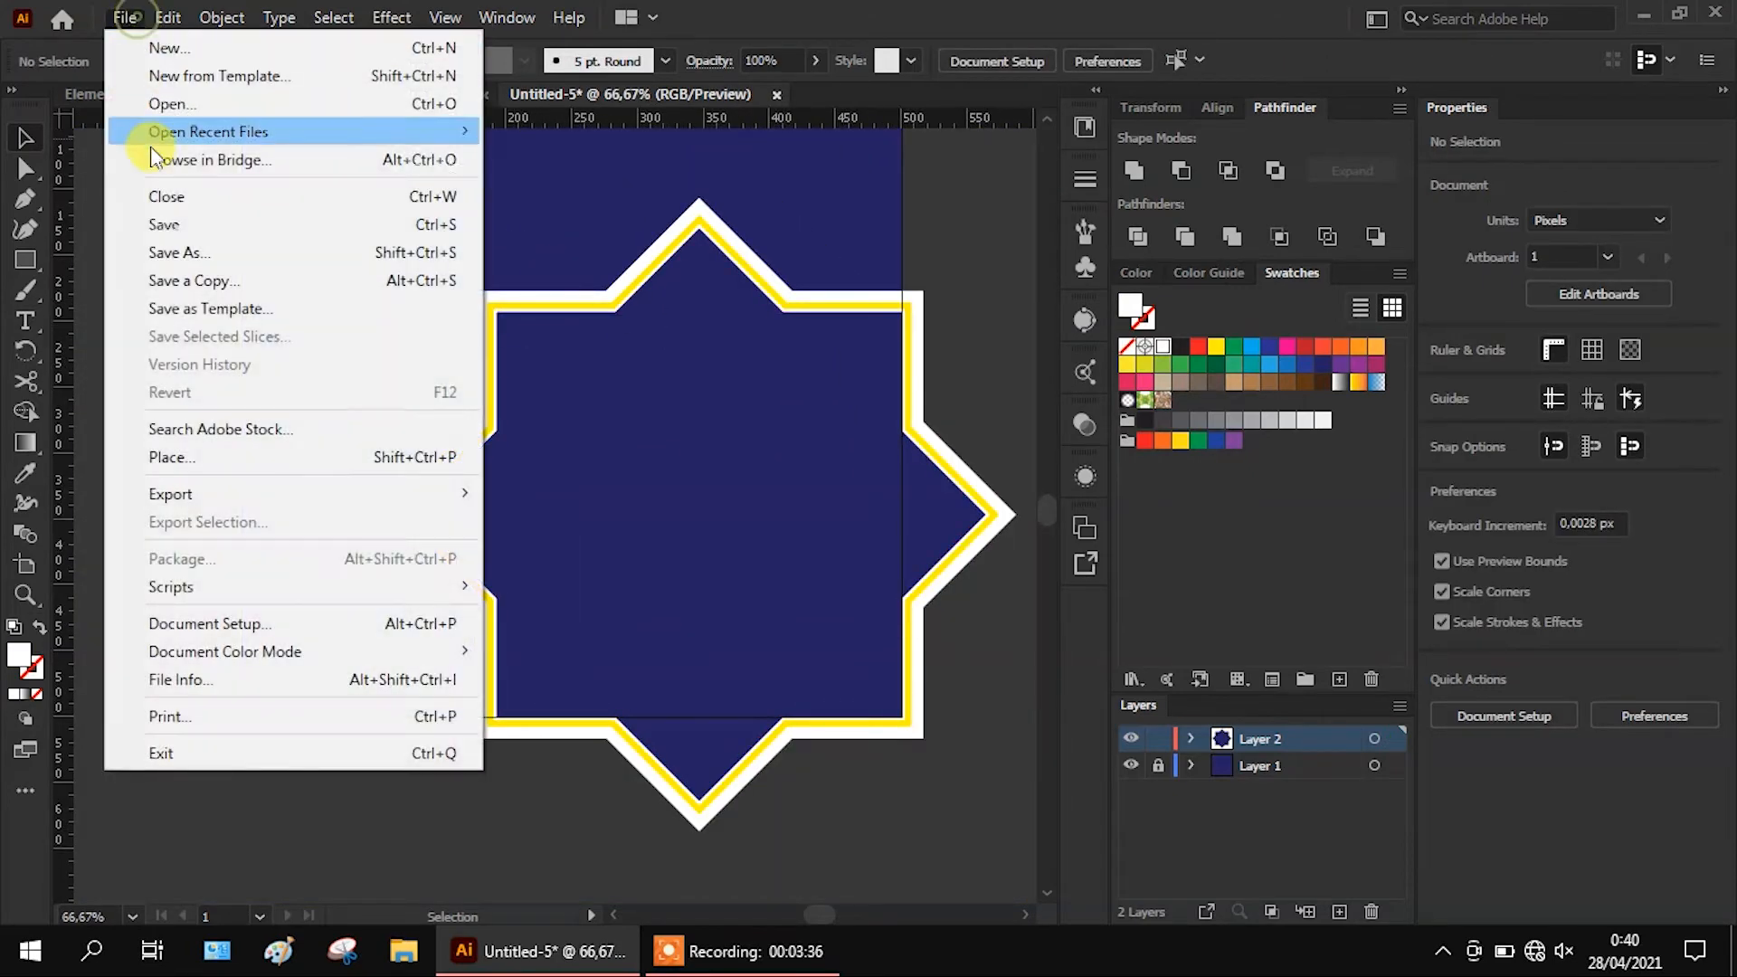
click(195, 457)
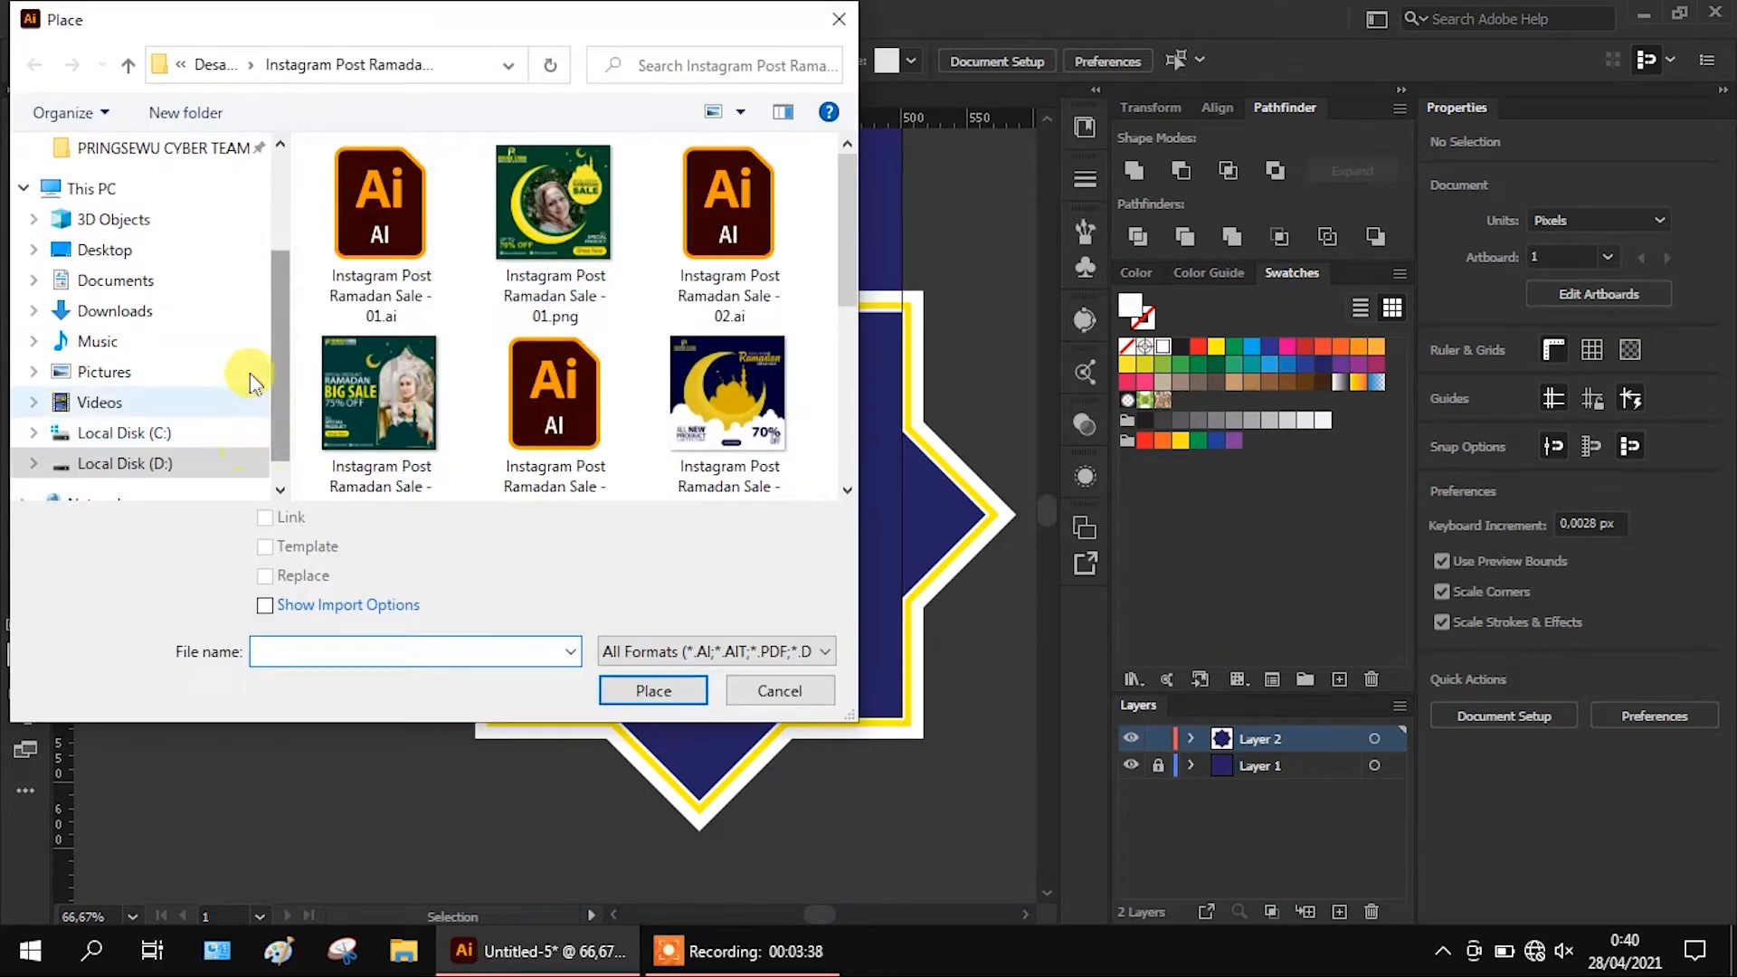
scroll(248, 377, up, 5)
click(100, 230)
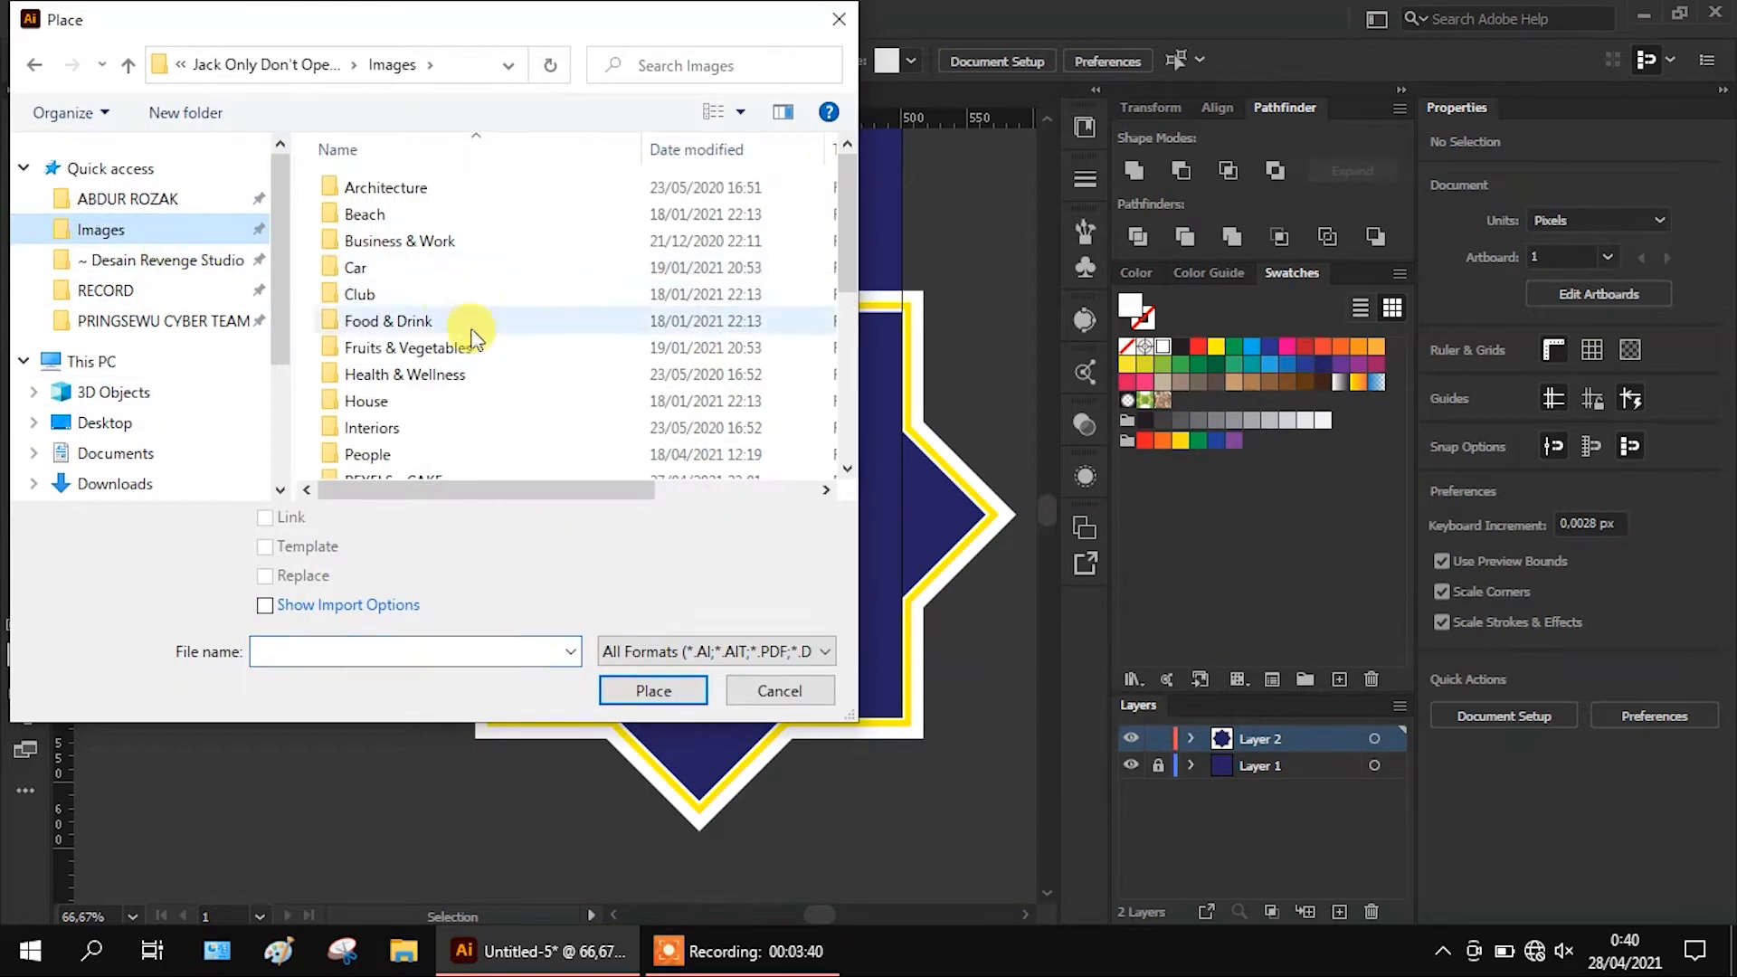
scroll(465, 414, down, 5)
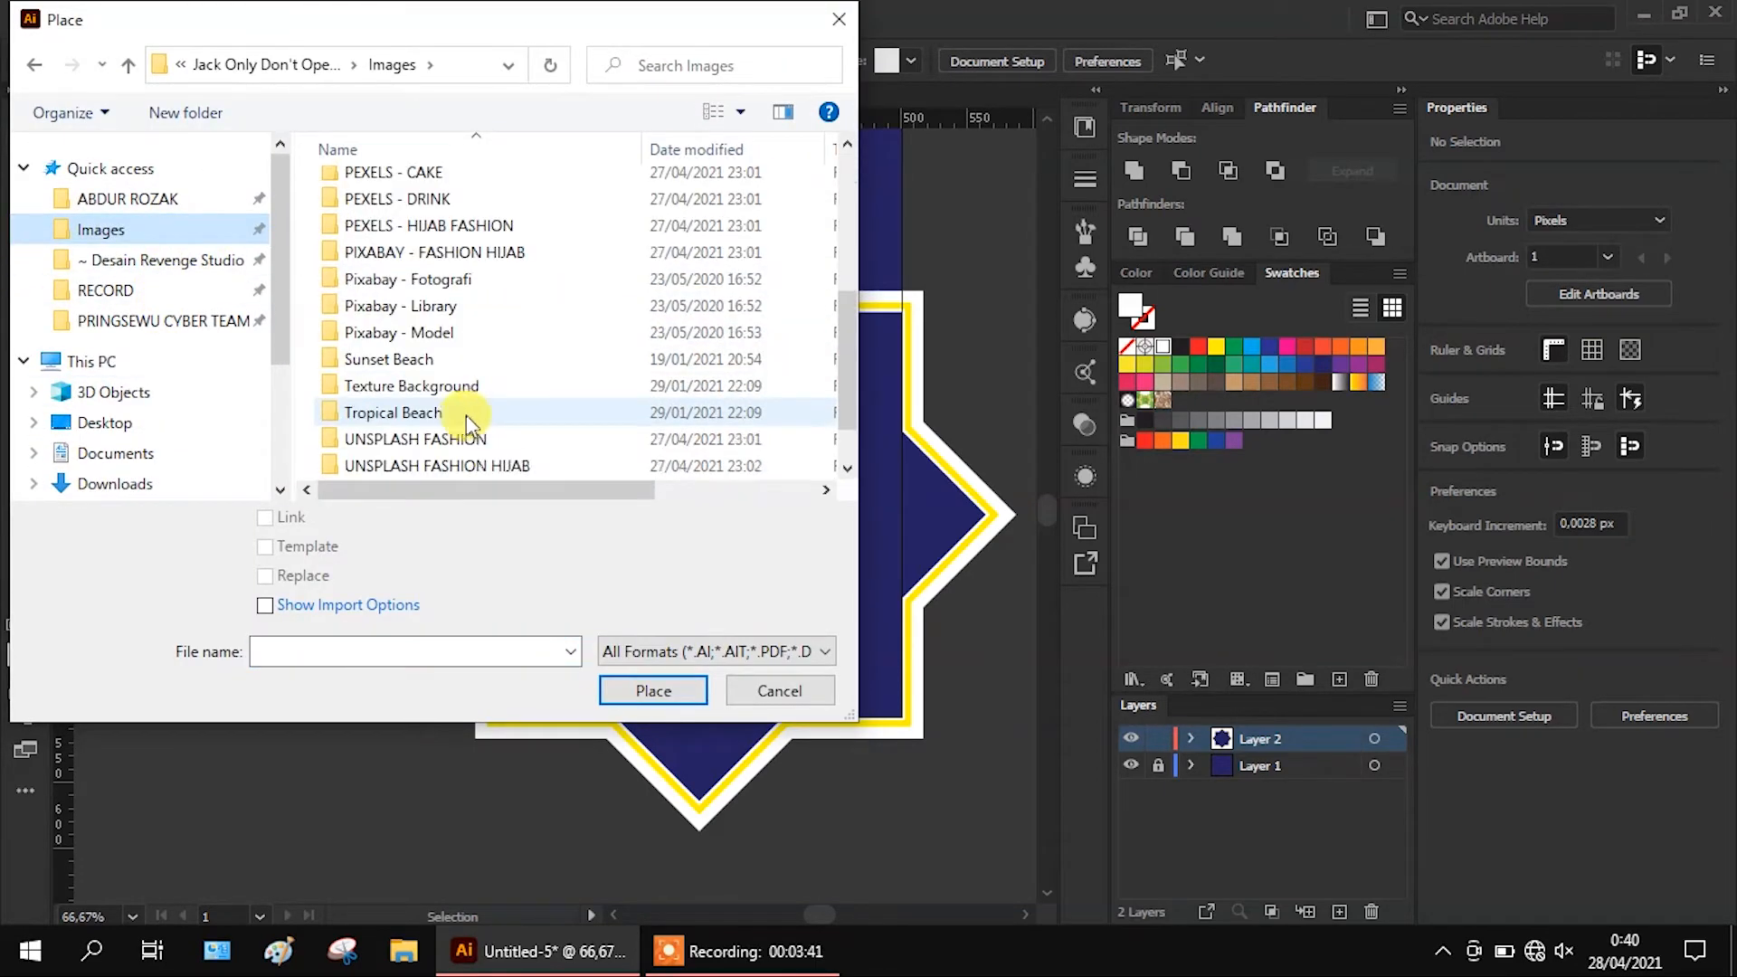
double_click(480, 234)
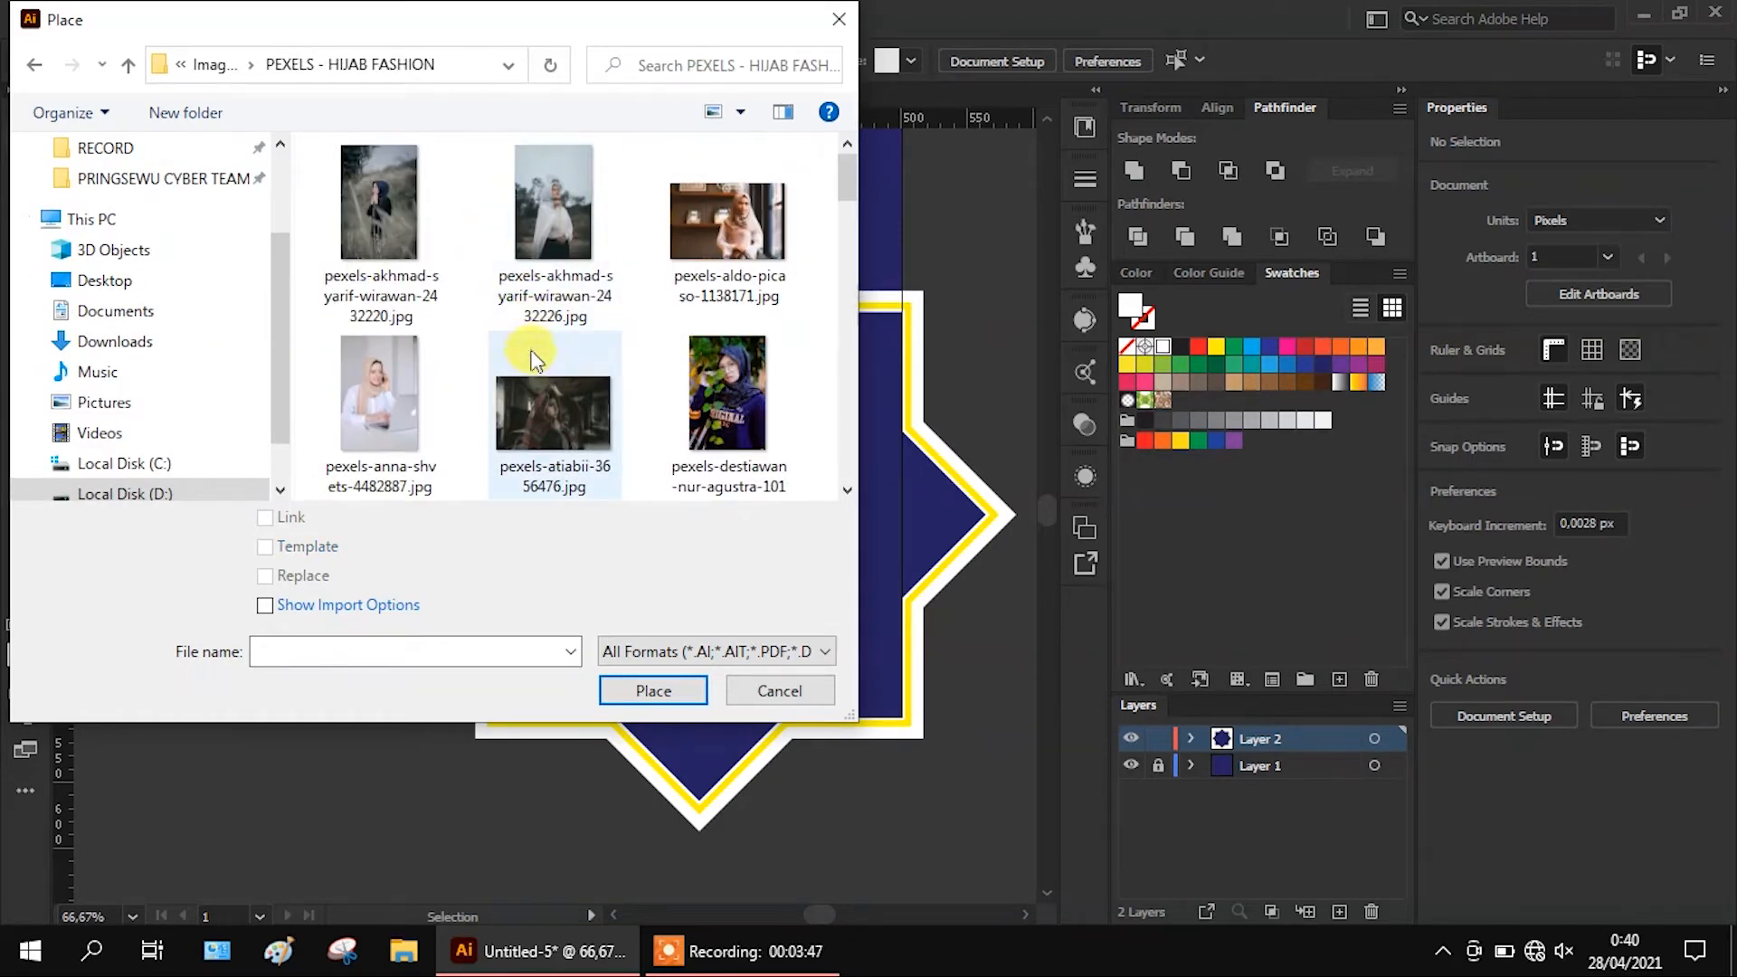
Place the linked Pexels photo numbered 3352384 over the star at about 383 x 477 px
scroll(535, 366, down, 2)
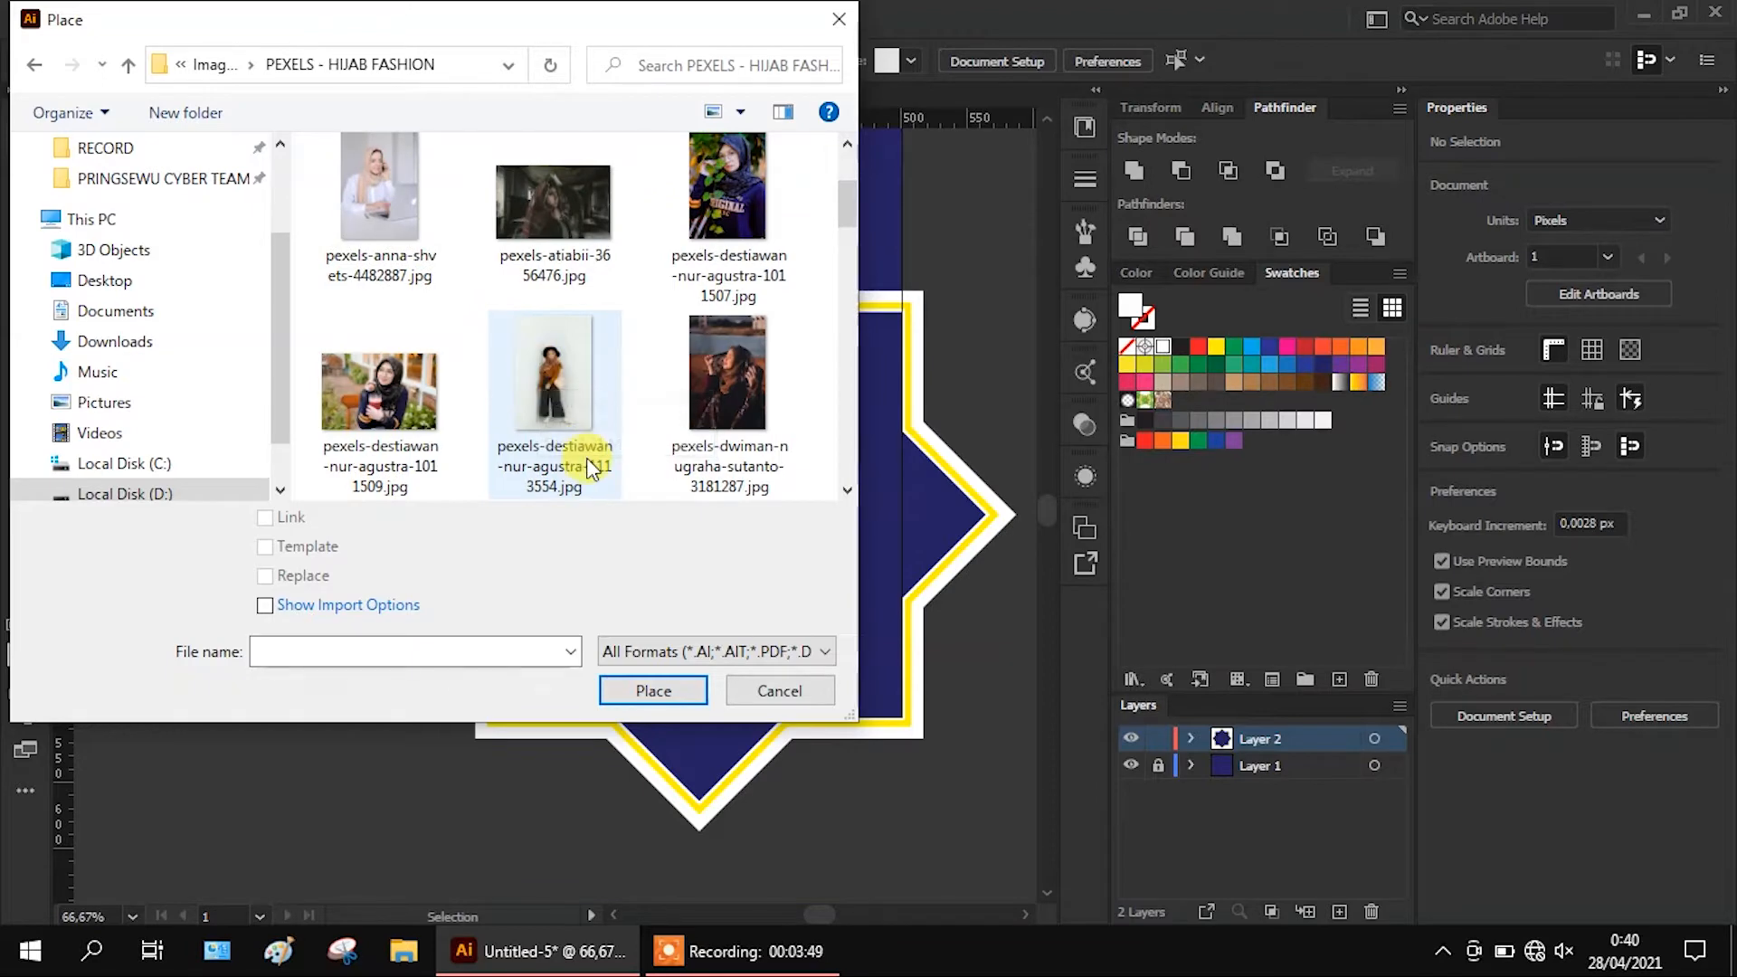
scroll(590, 468, down, 2)
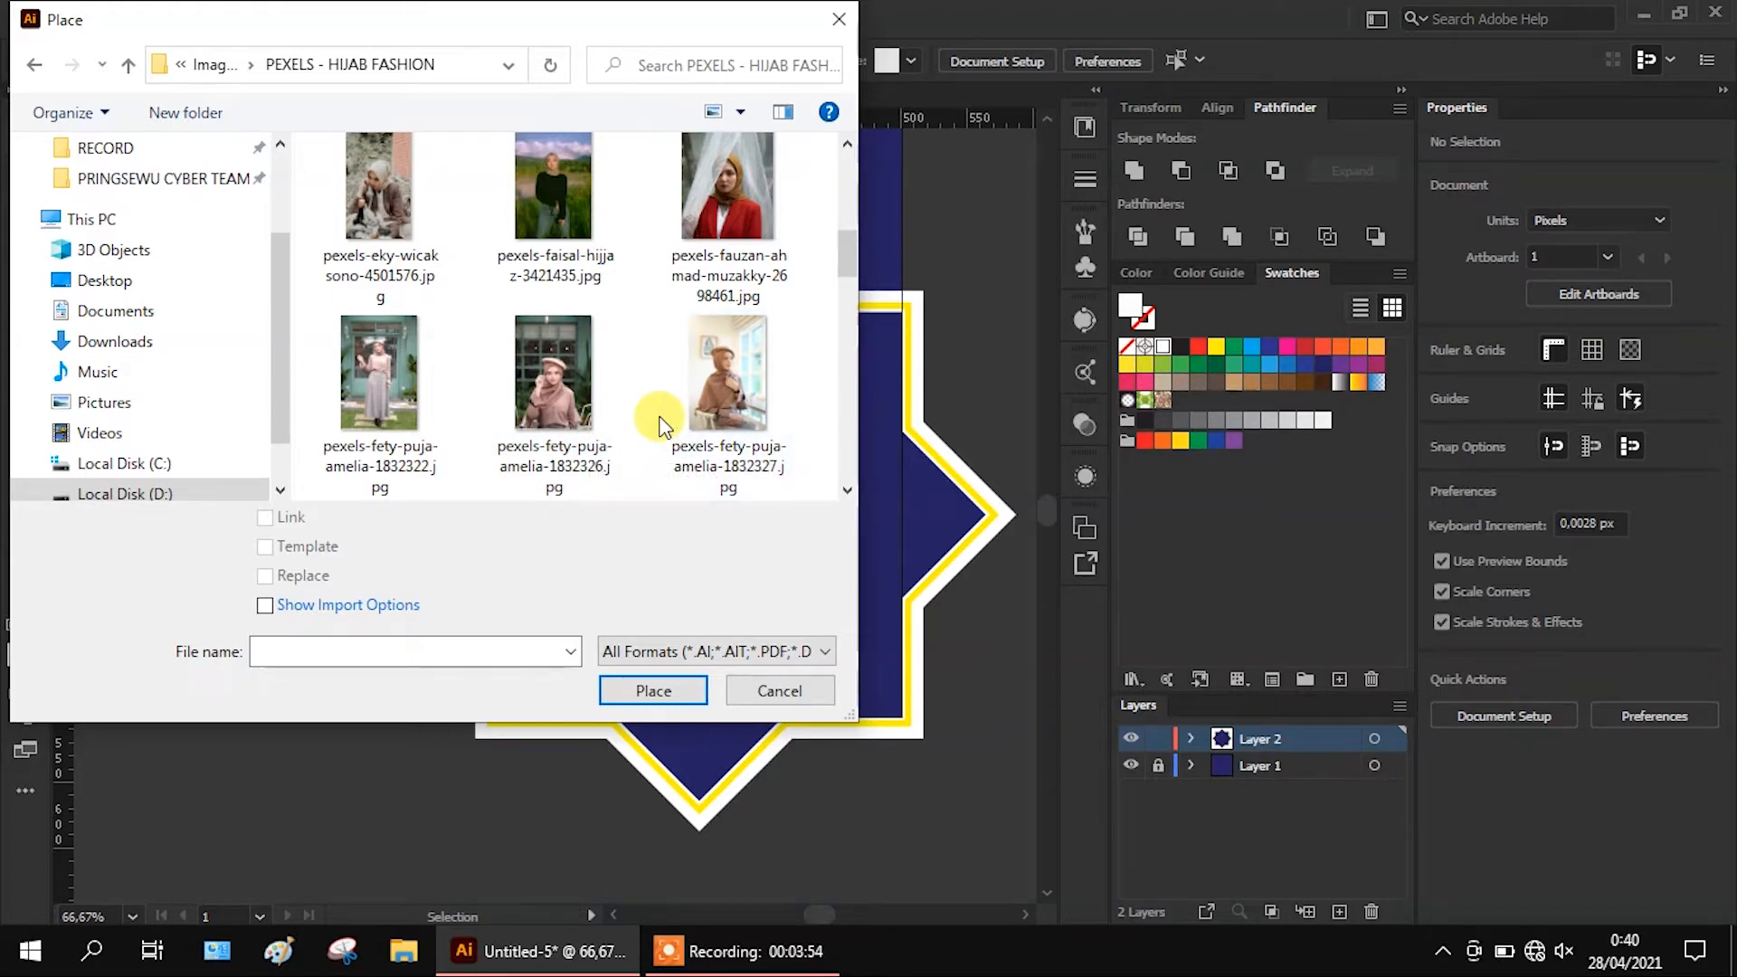
scroll(660, 422, down, 3)
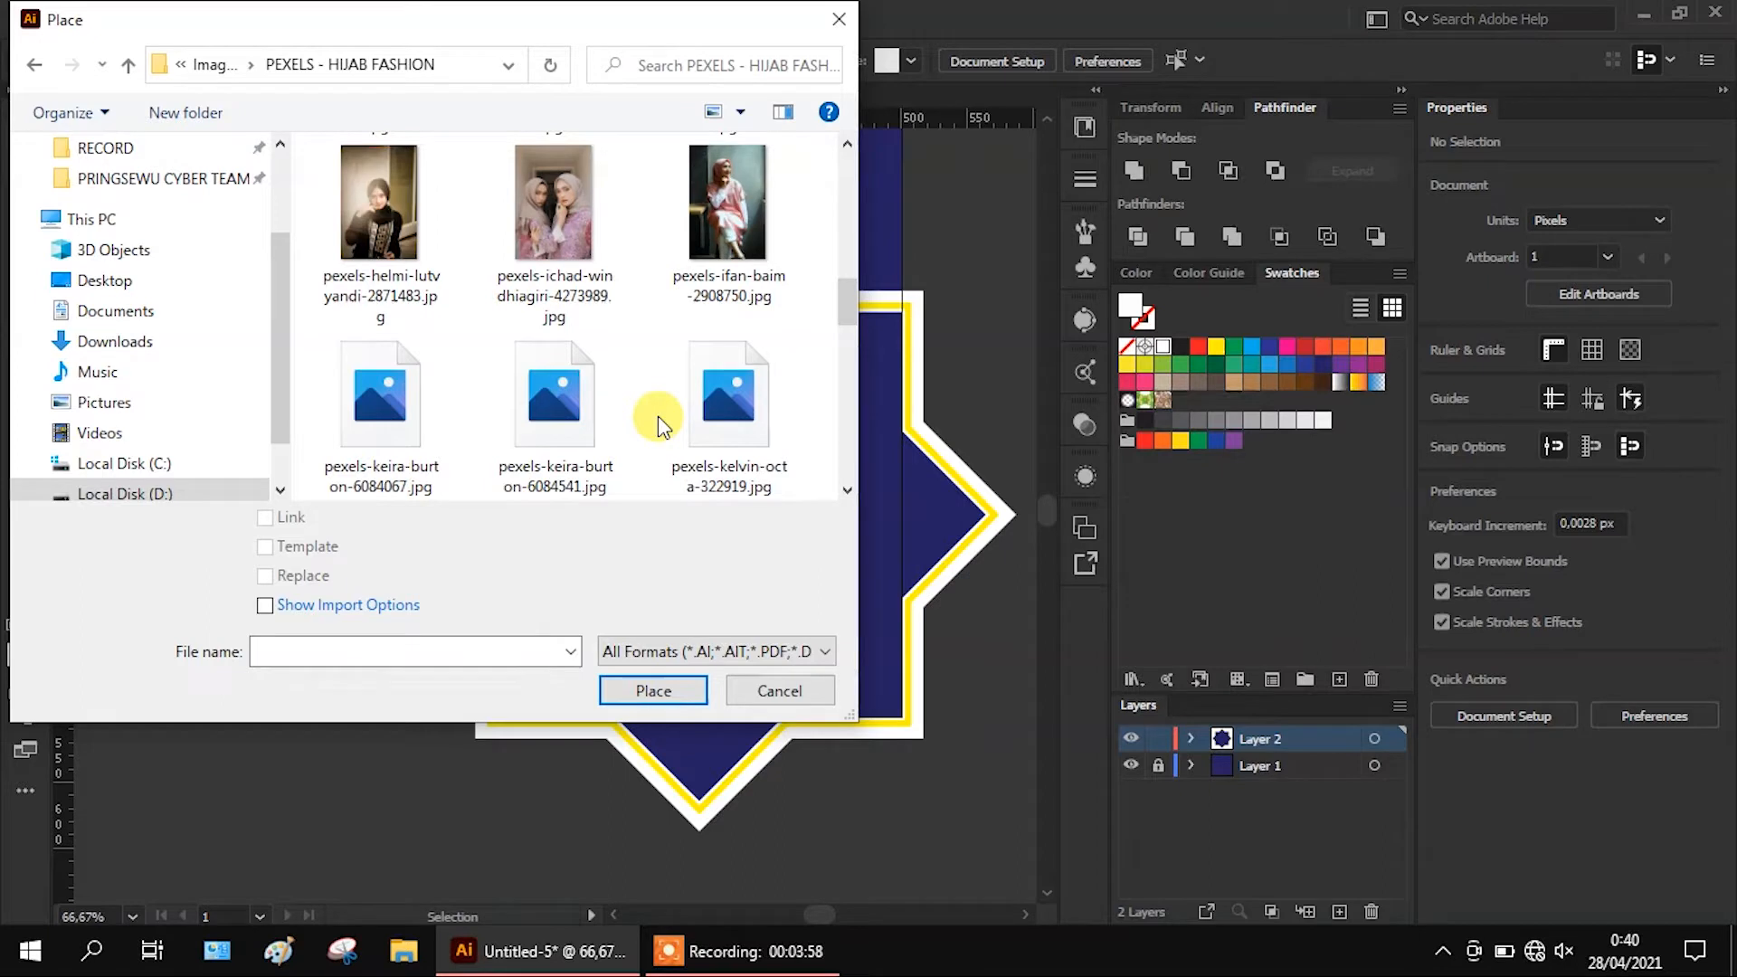
scroll(661, 423, down, 1)
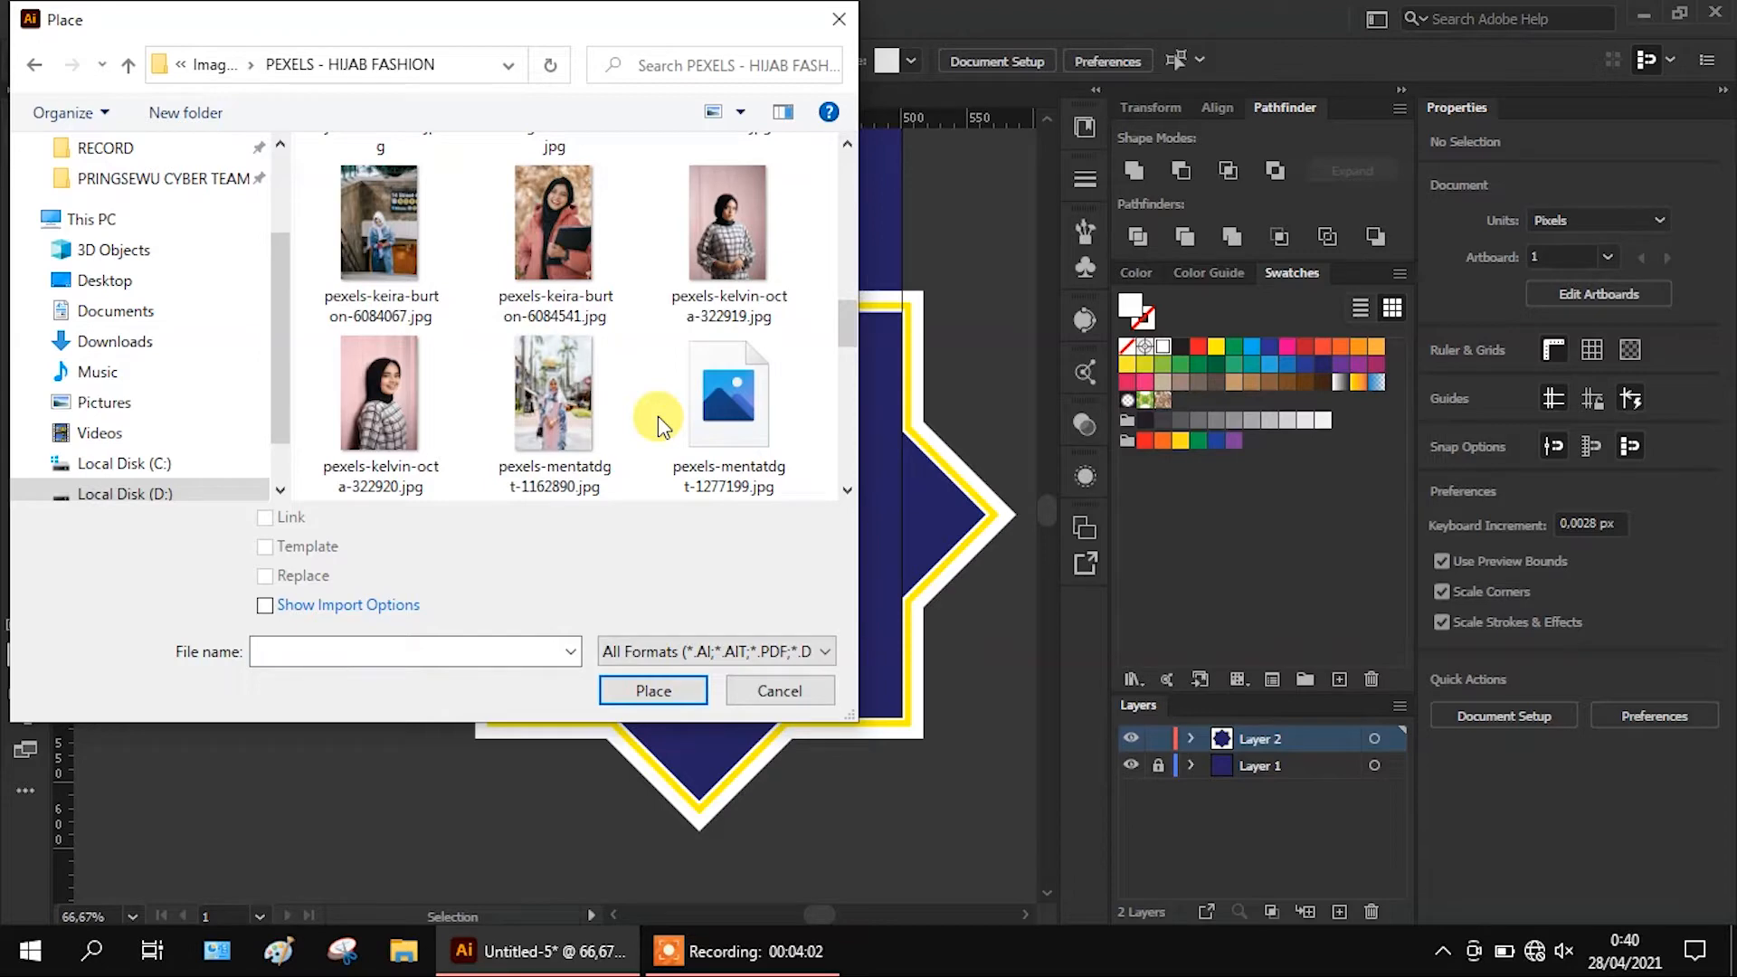
scroll(687, 427, down, 2)
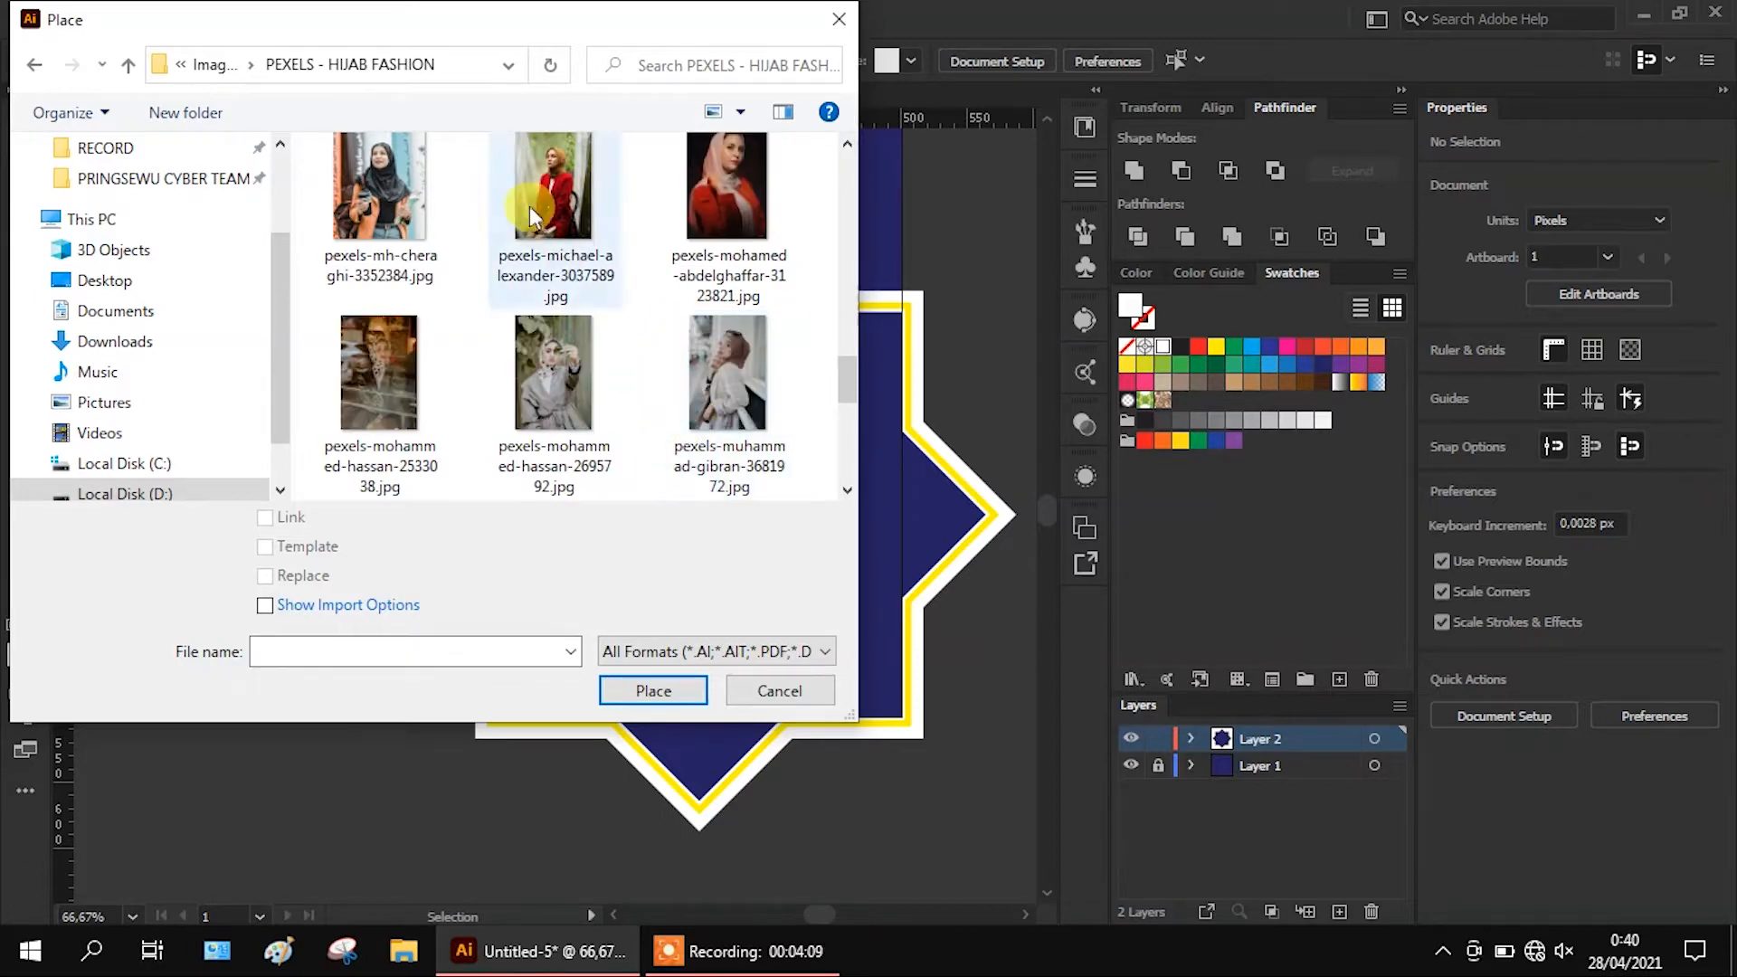
click(404, 168)
scroll(692, 434, down, 1)
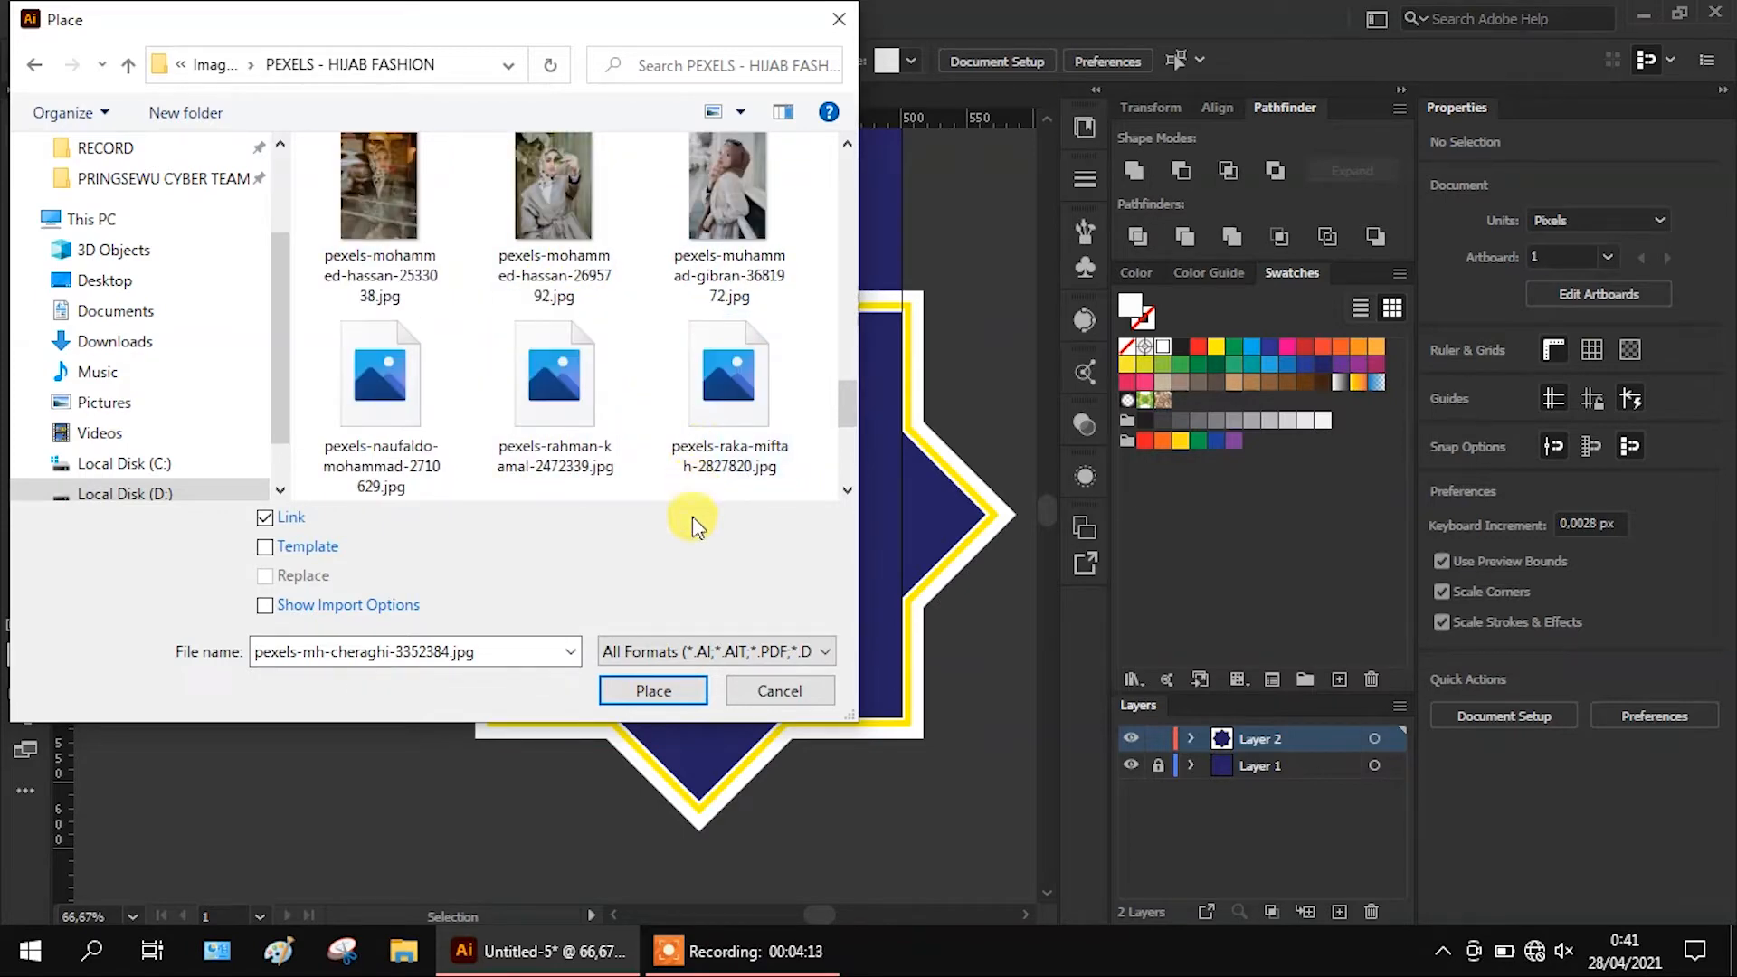
click(686, 686)
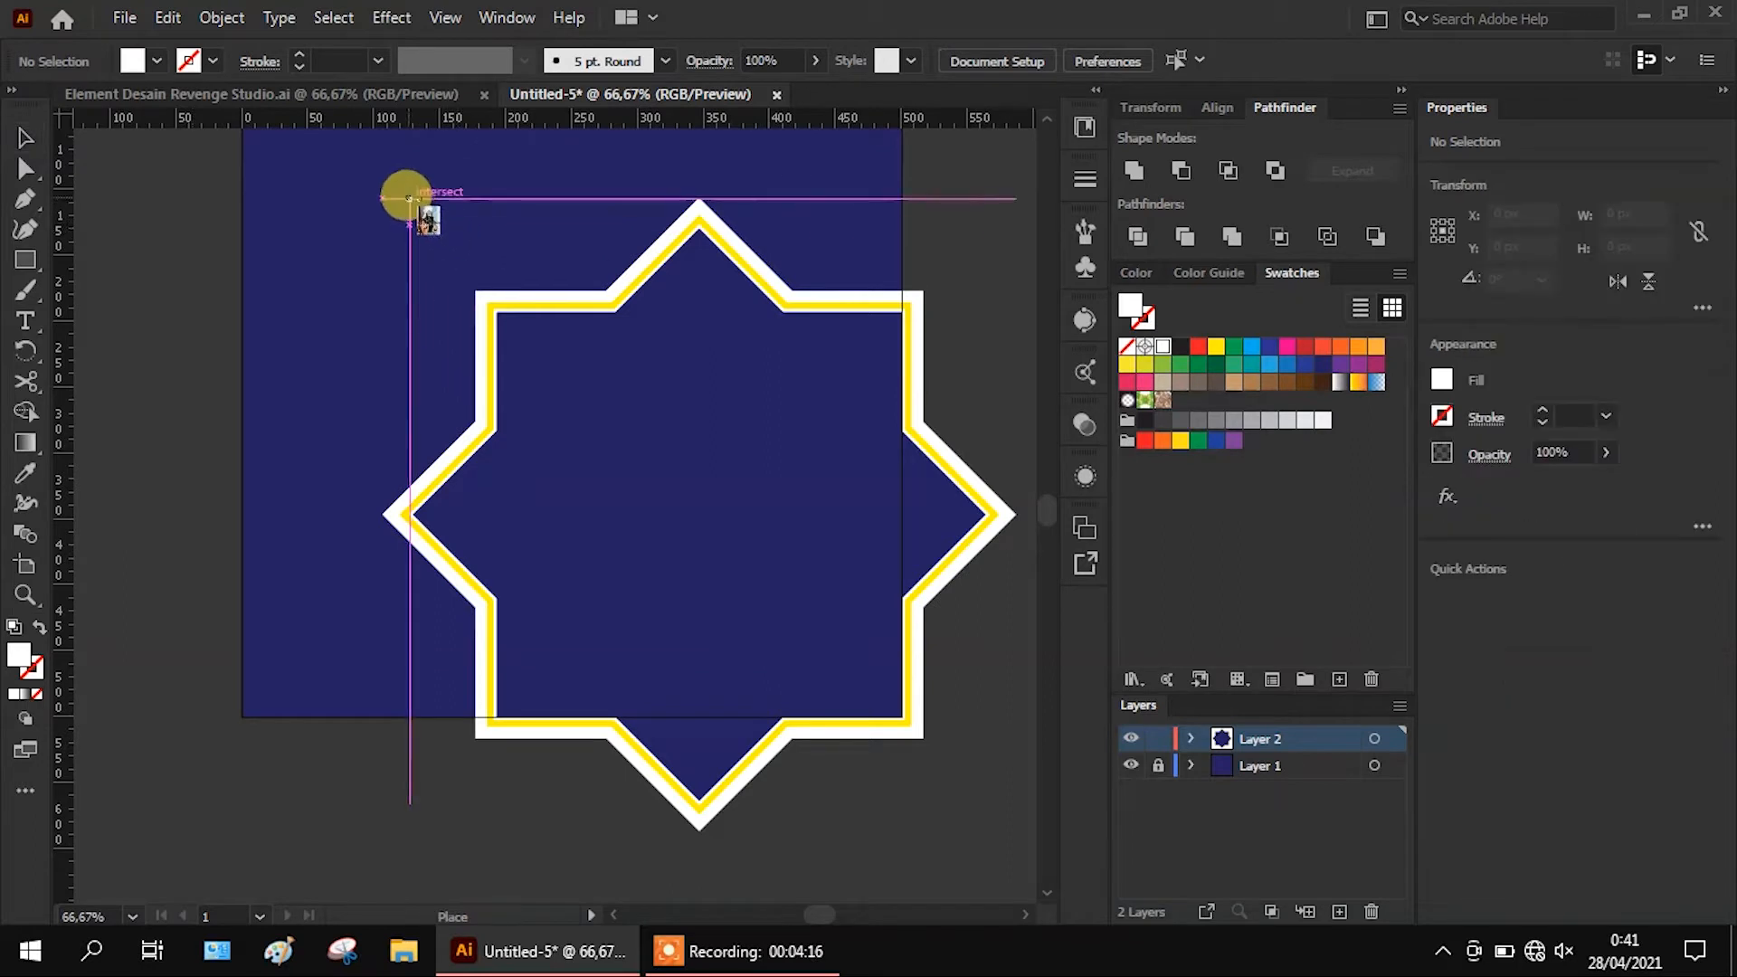
drag(394, 172, 988, 801)
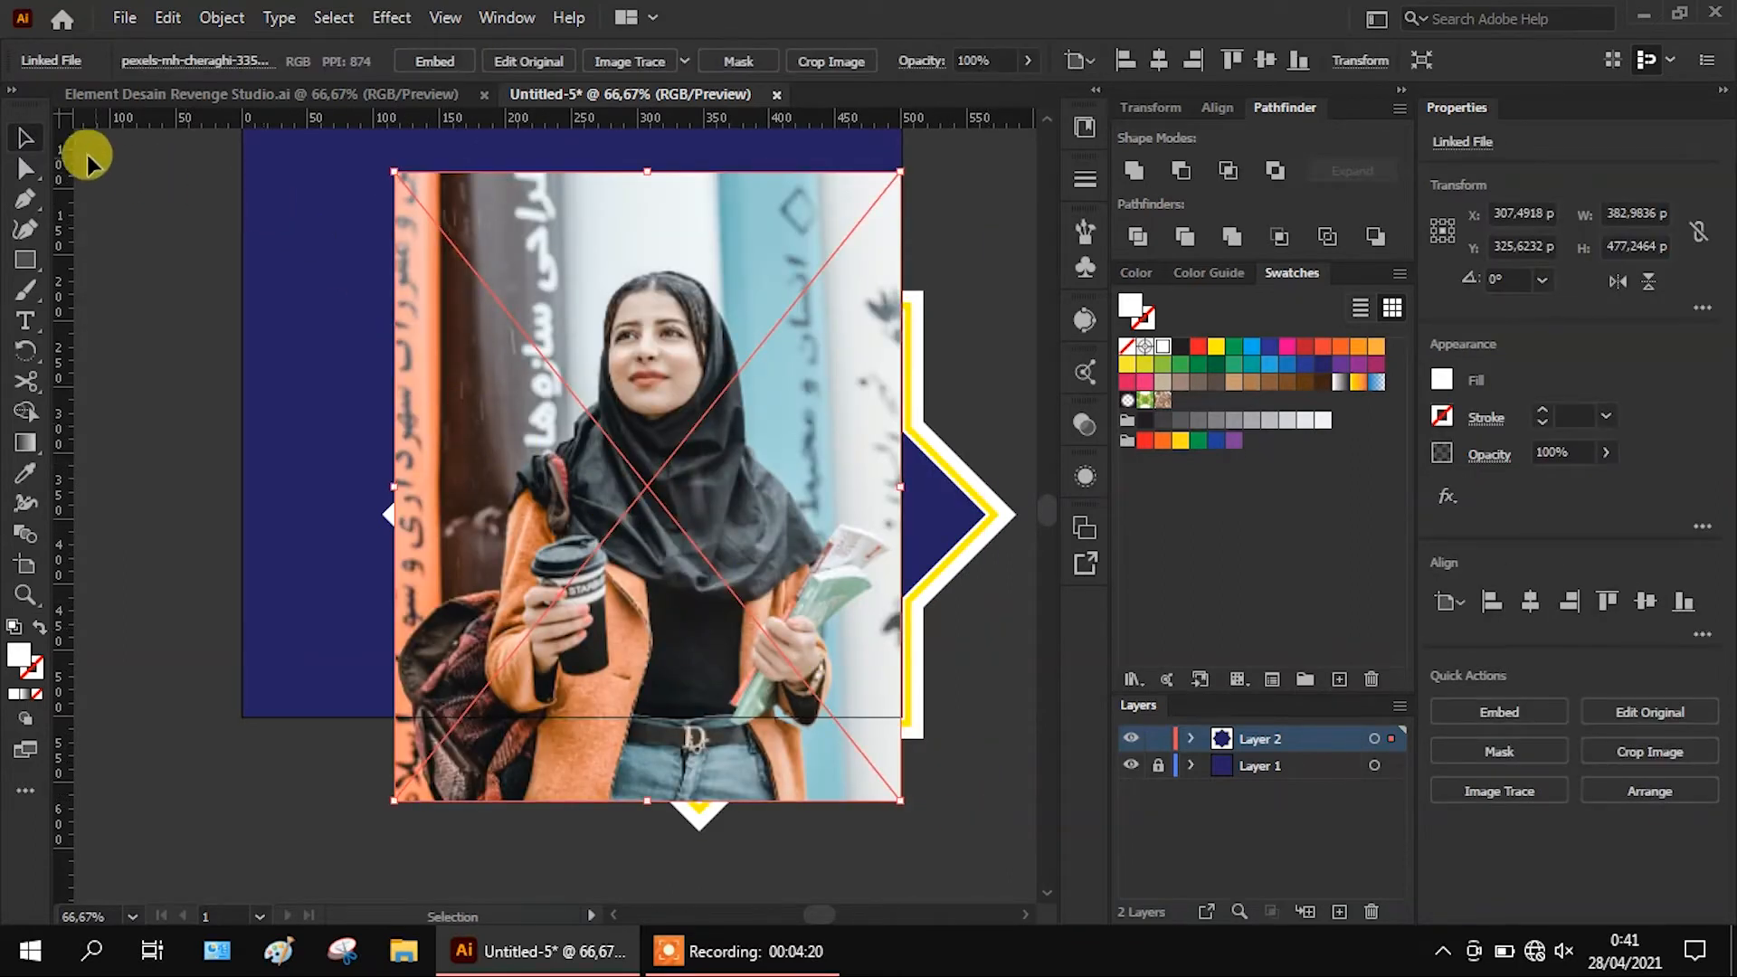
Move the photo over the star so its centre sits at about X 311 px, Y 347 px
click(20, 135)
drag(737, 479, 791, 523)
click(945, 509)
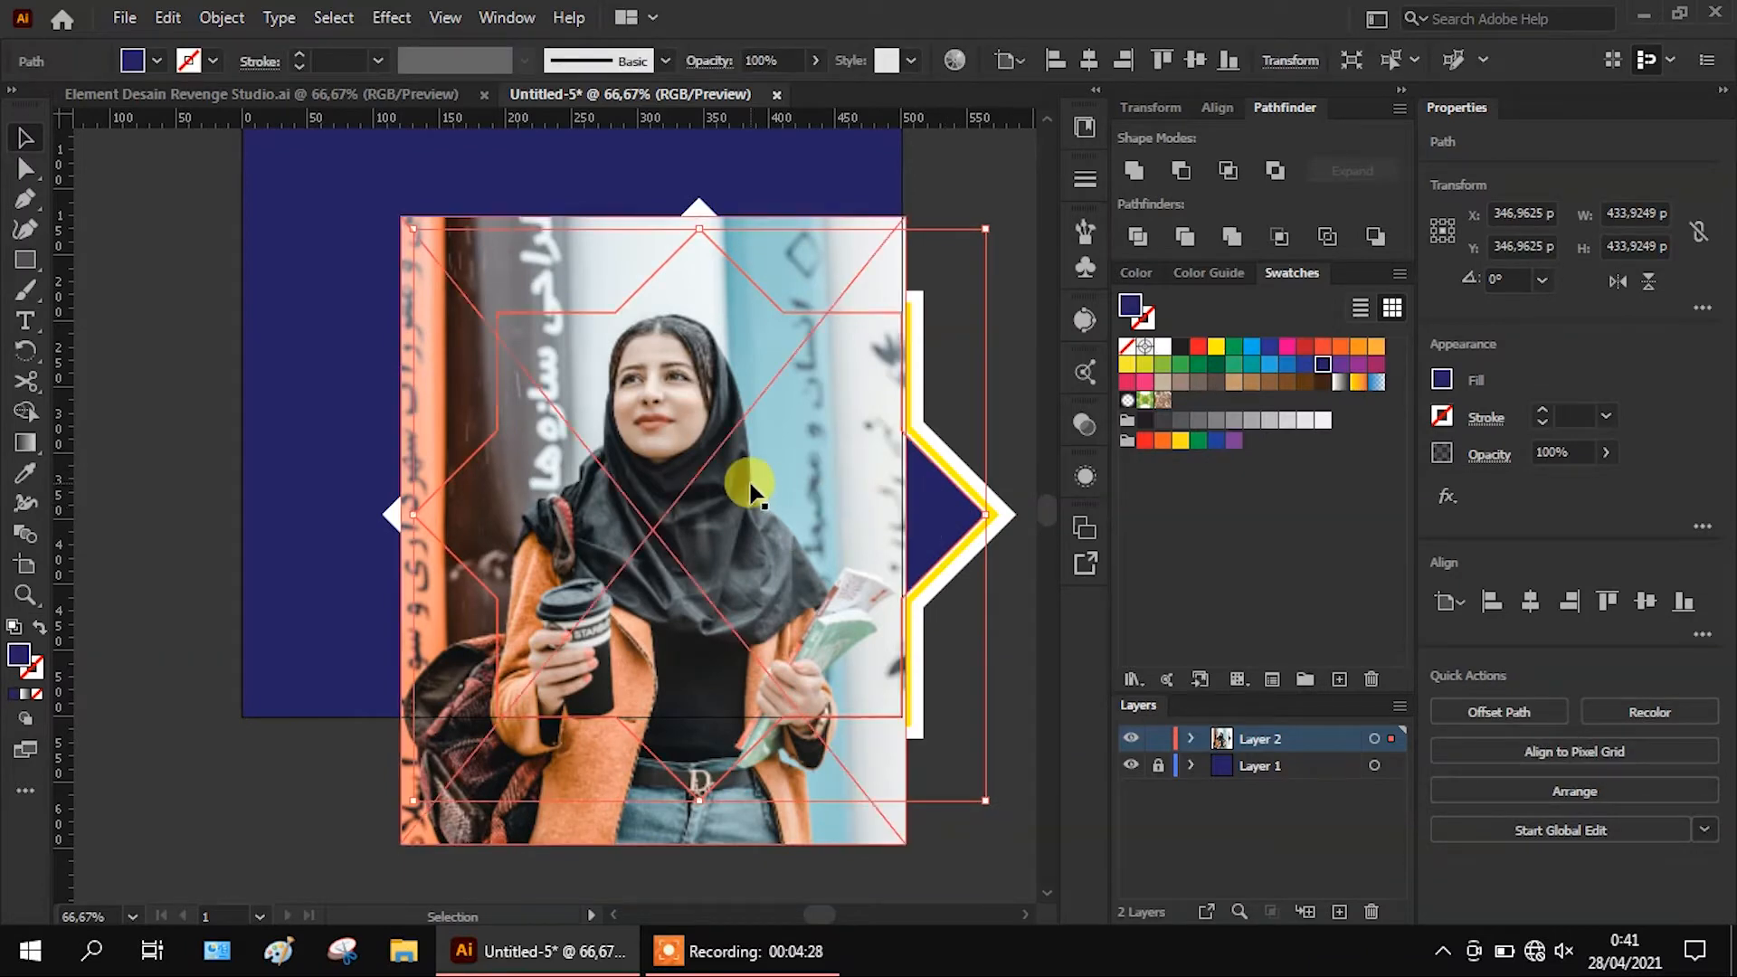
click(765, 506)
drag(785, 491, 788, 486)
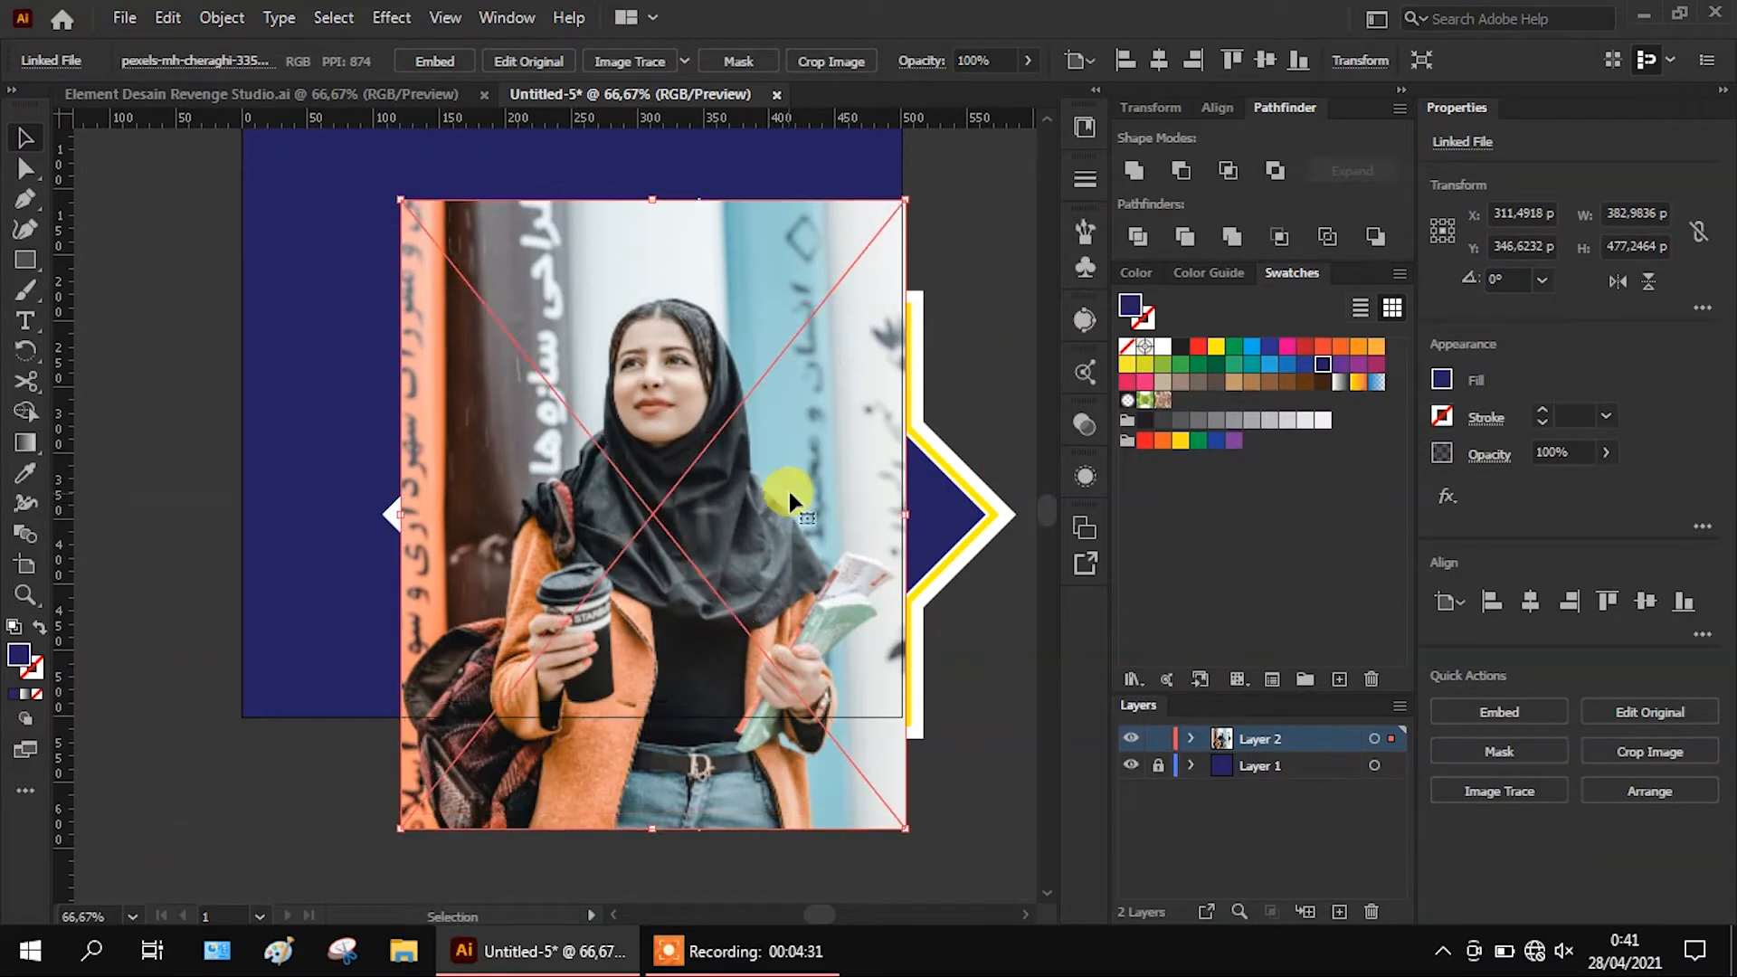
Bring the inner 434 px navy star to the front of the photo
click(922, 484)
right_click(929, 486)
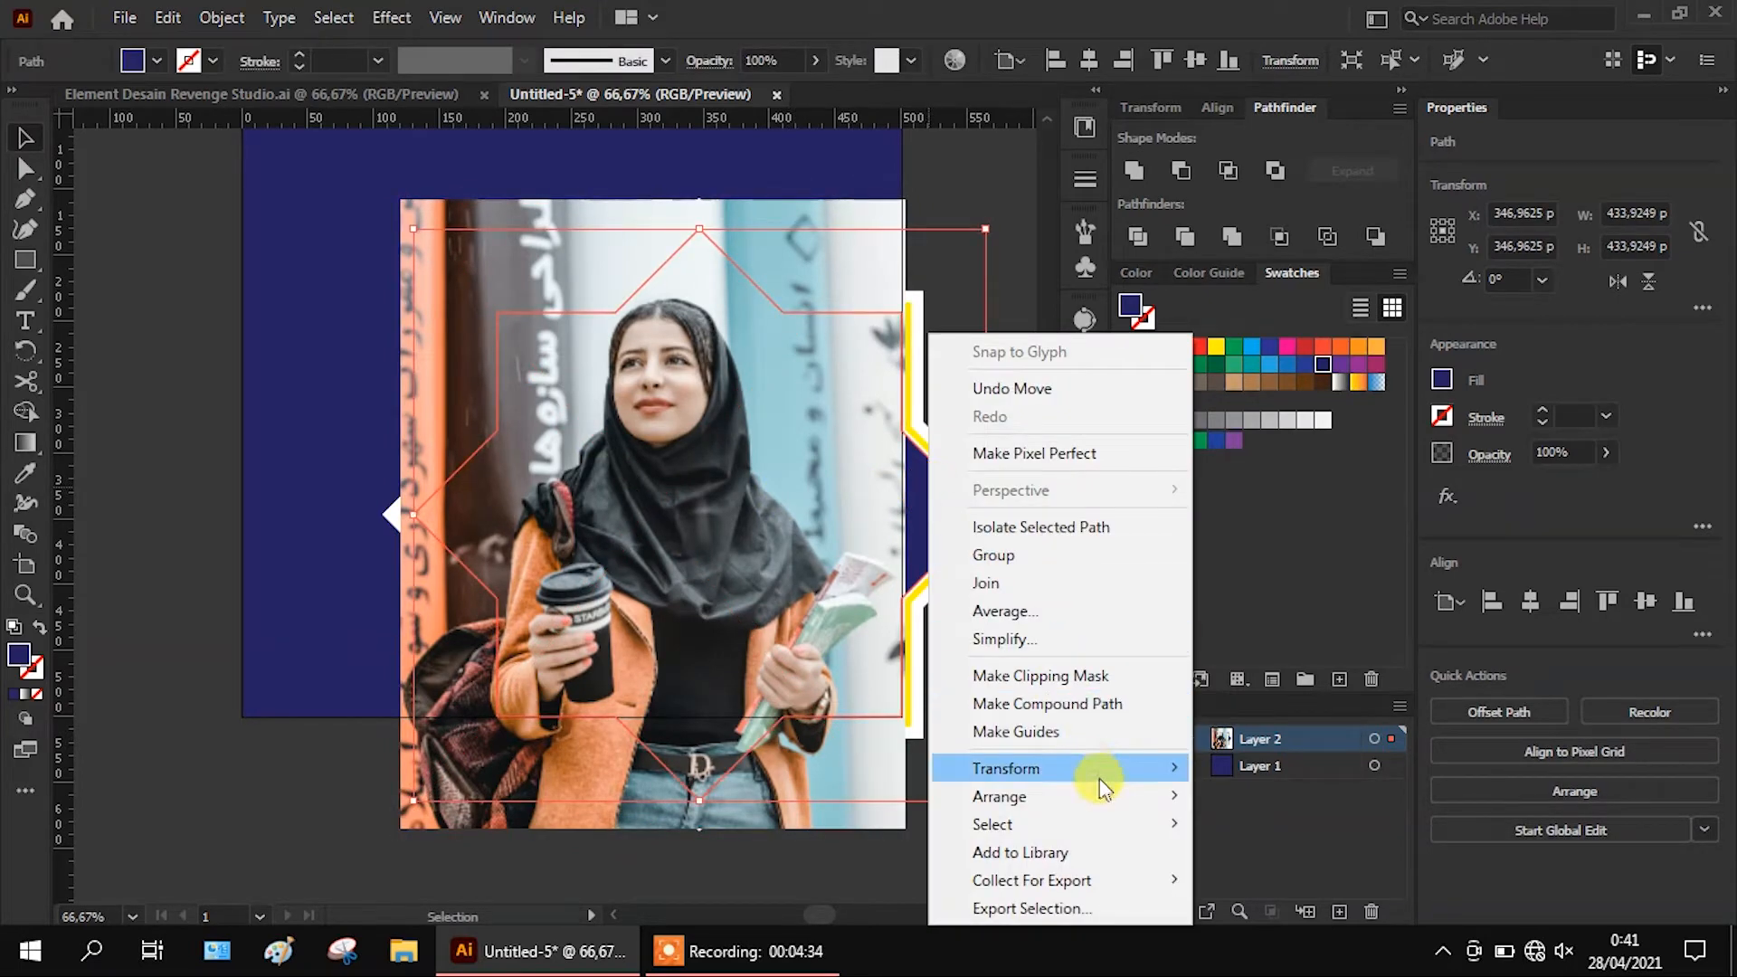
mouse_move(1095, 771)
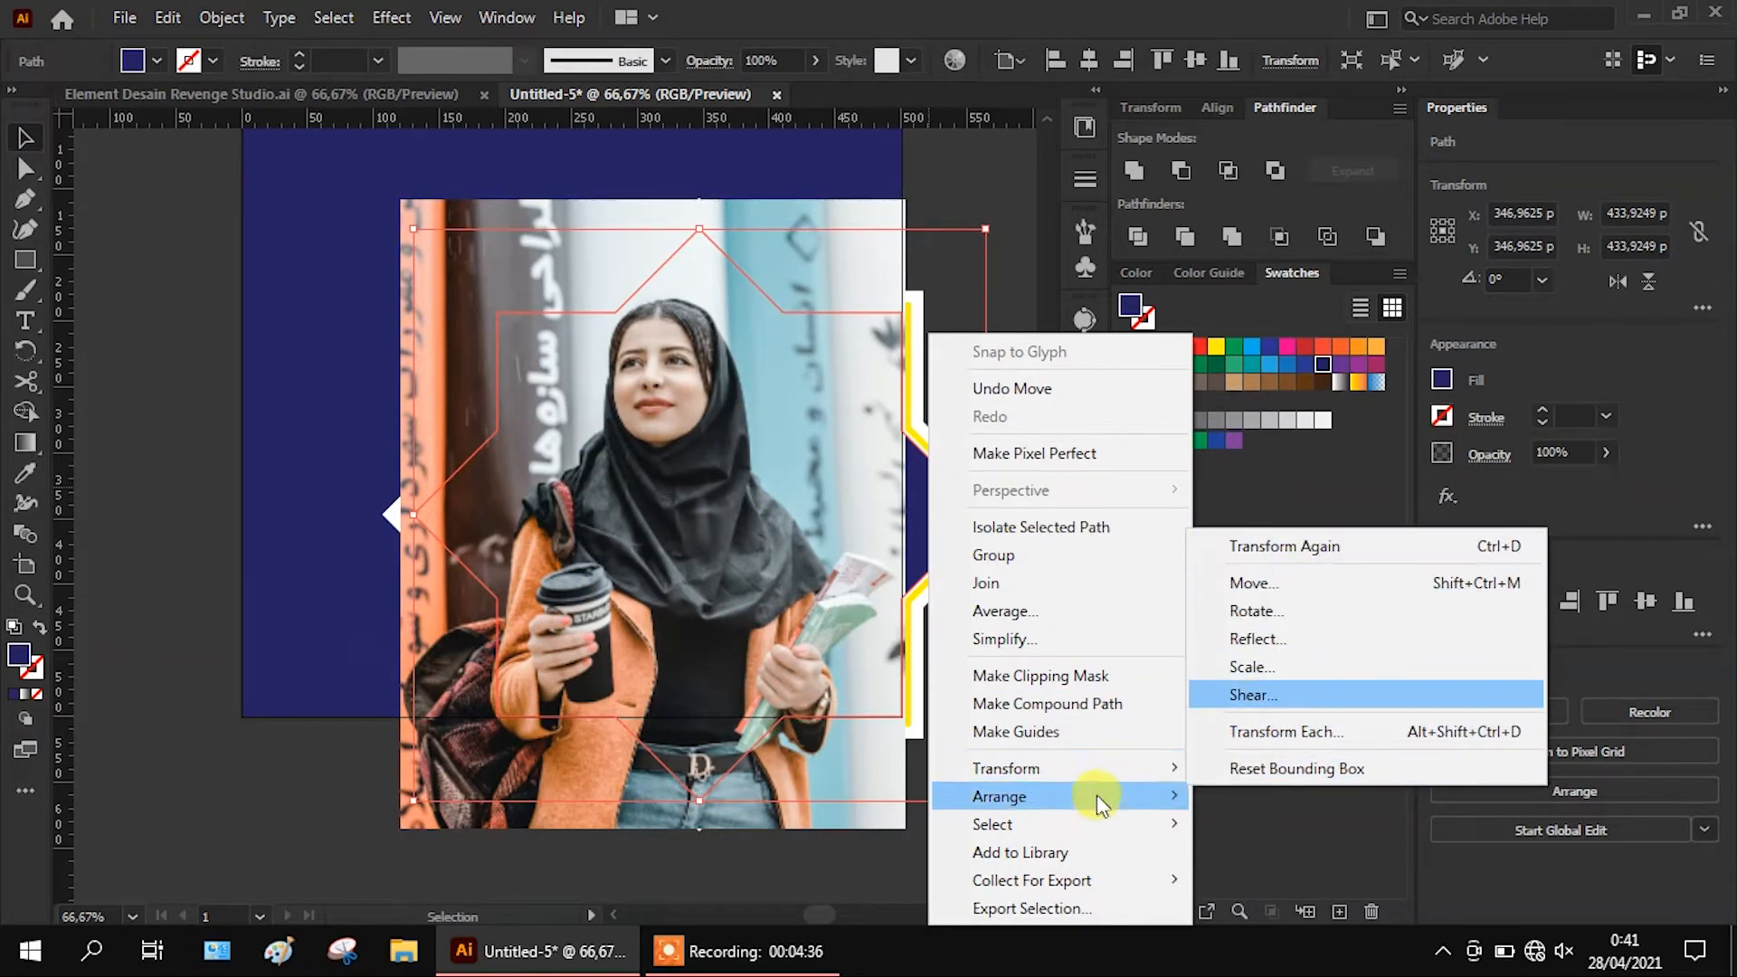
click(1203, 798)
Clip the photo to the inner navy star with a clipping mask
shift+click(873, 226)
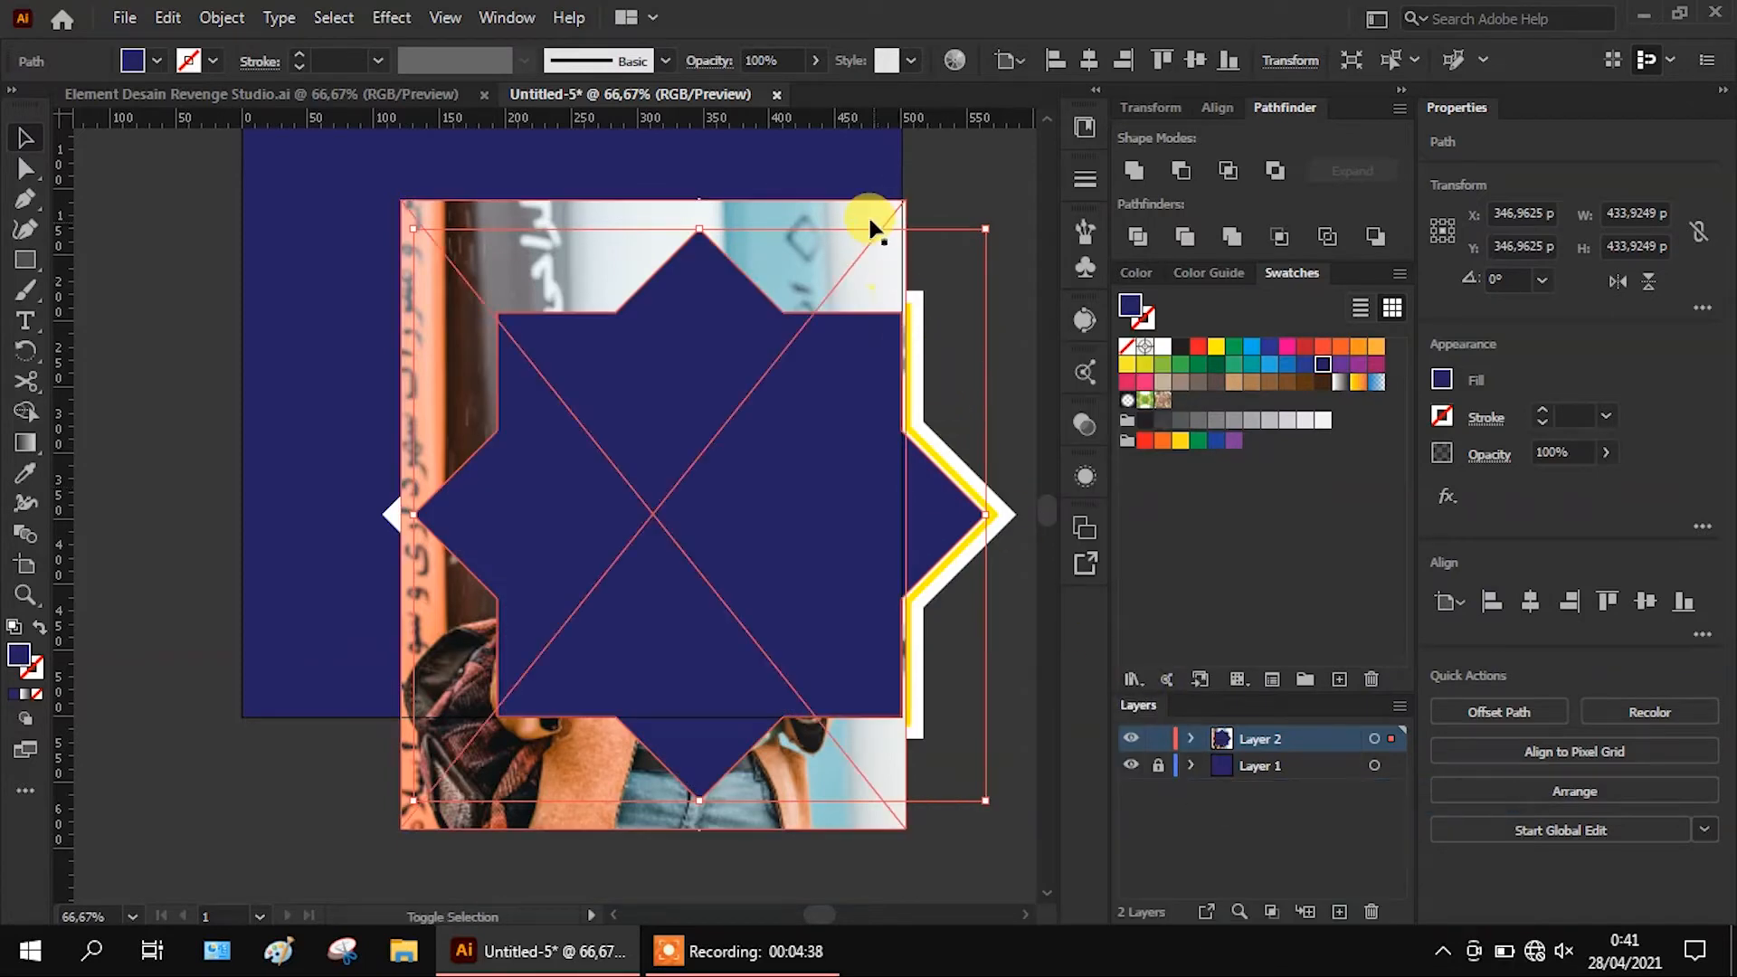
right_click(870, 220)
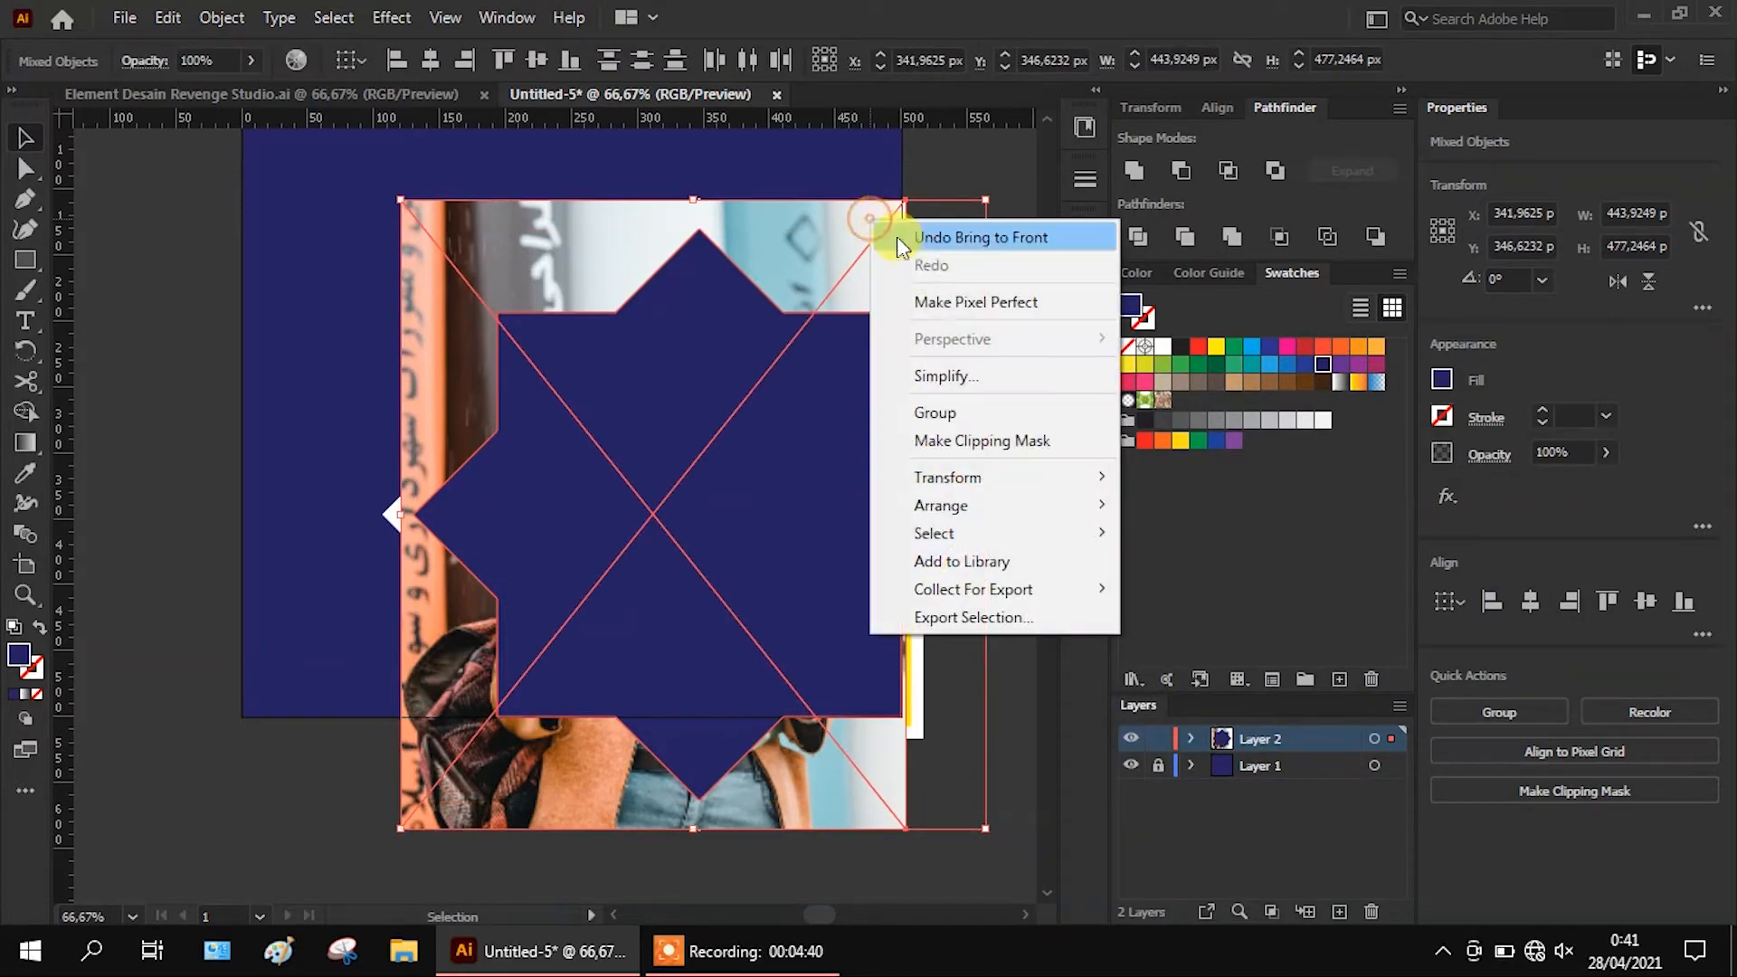
click(997, 445)
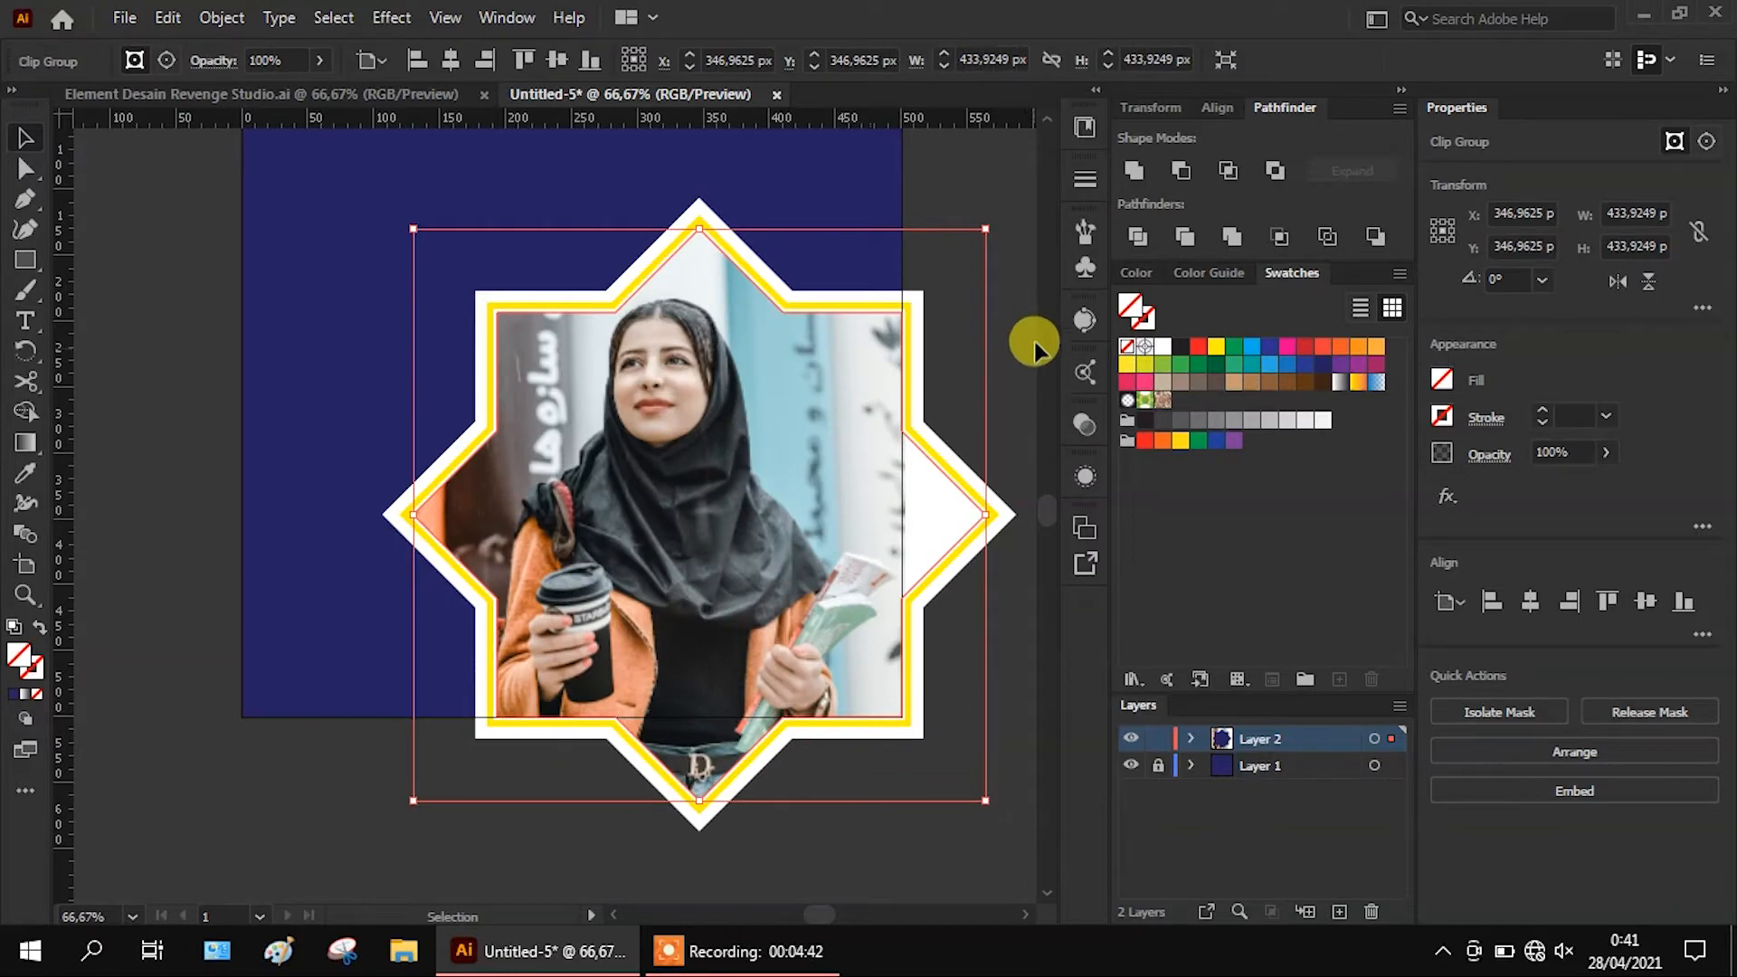
click(1025, 331)
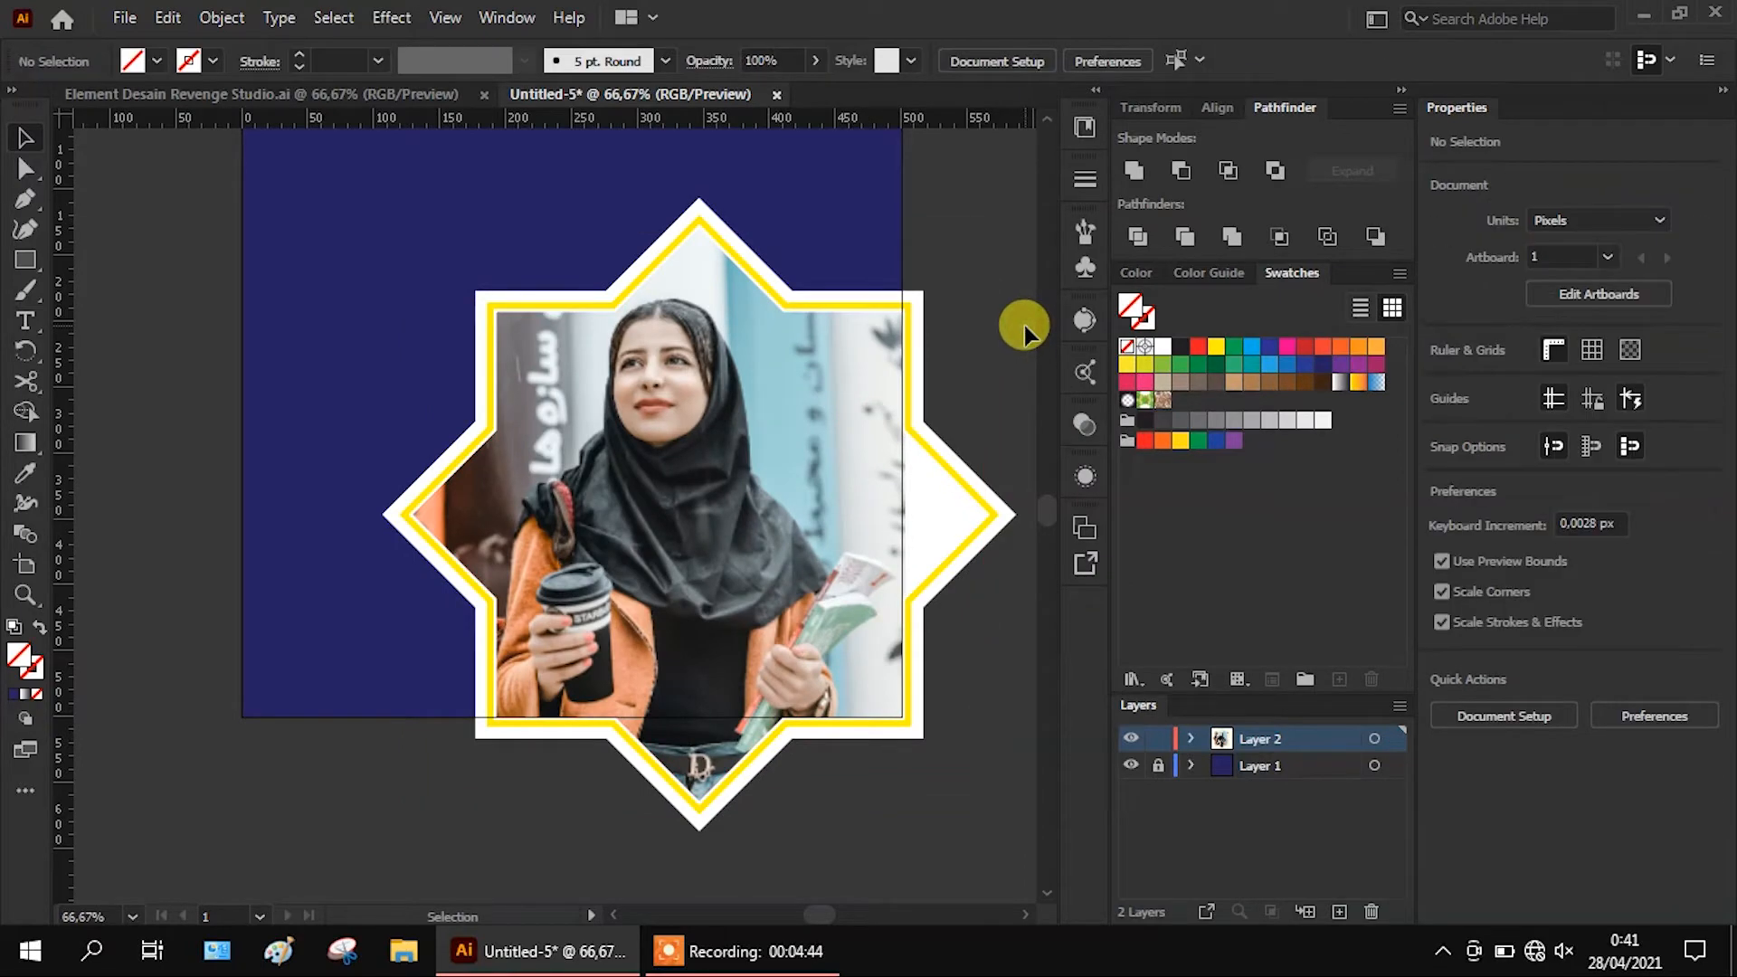
Draw an unfilled rectangle of about 403 x 409 px over the star, ending at the artboard's right and bottom edges
scroll(1024, 324, up, 1)
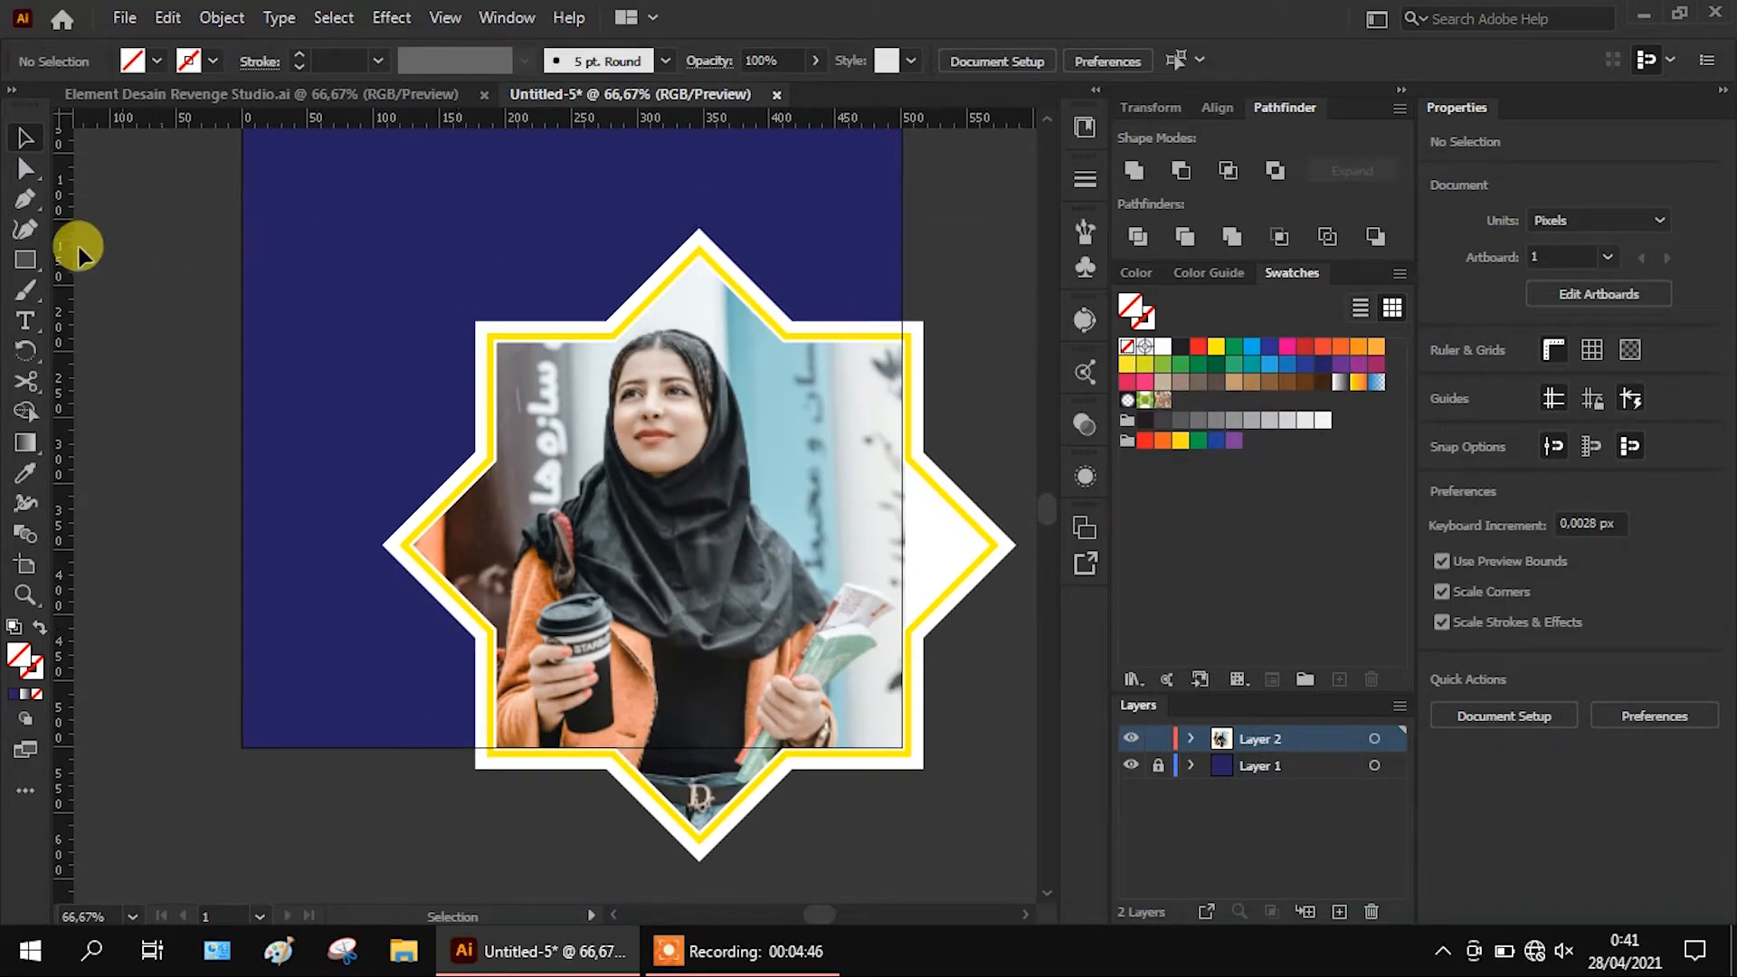
click(31, 261)
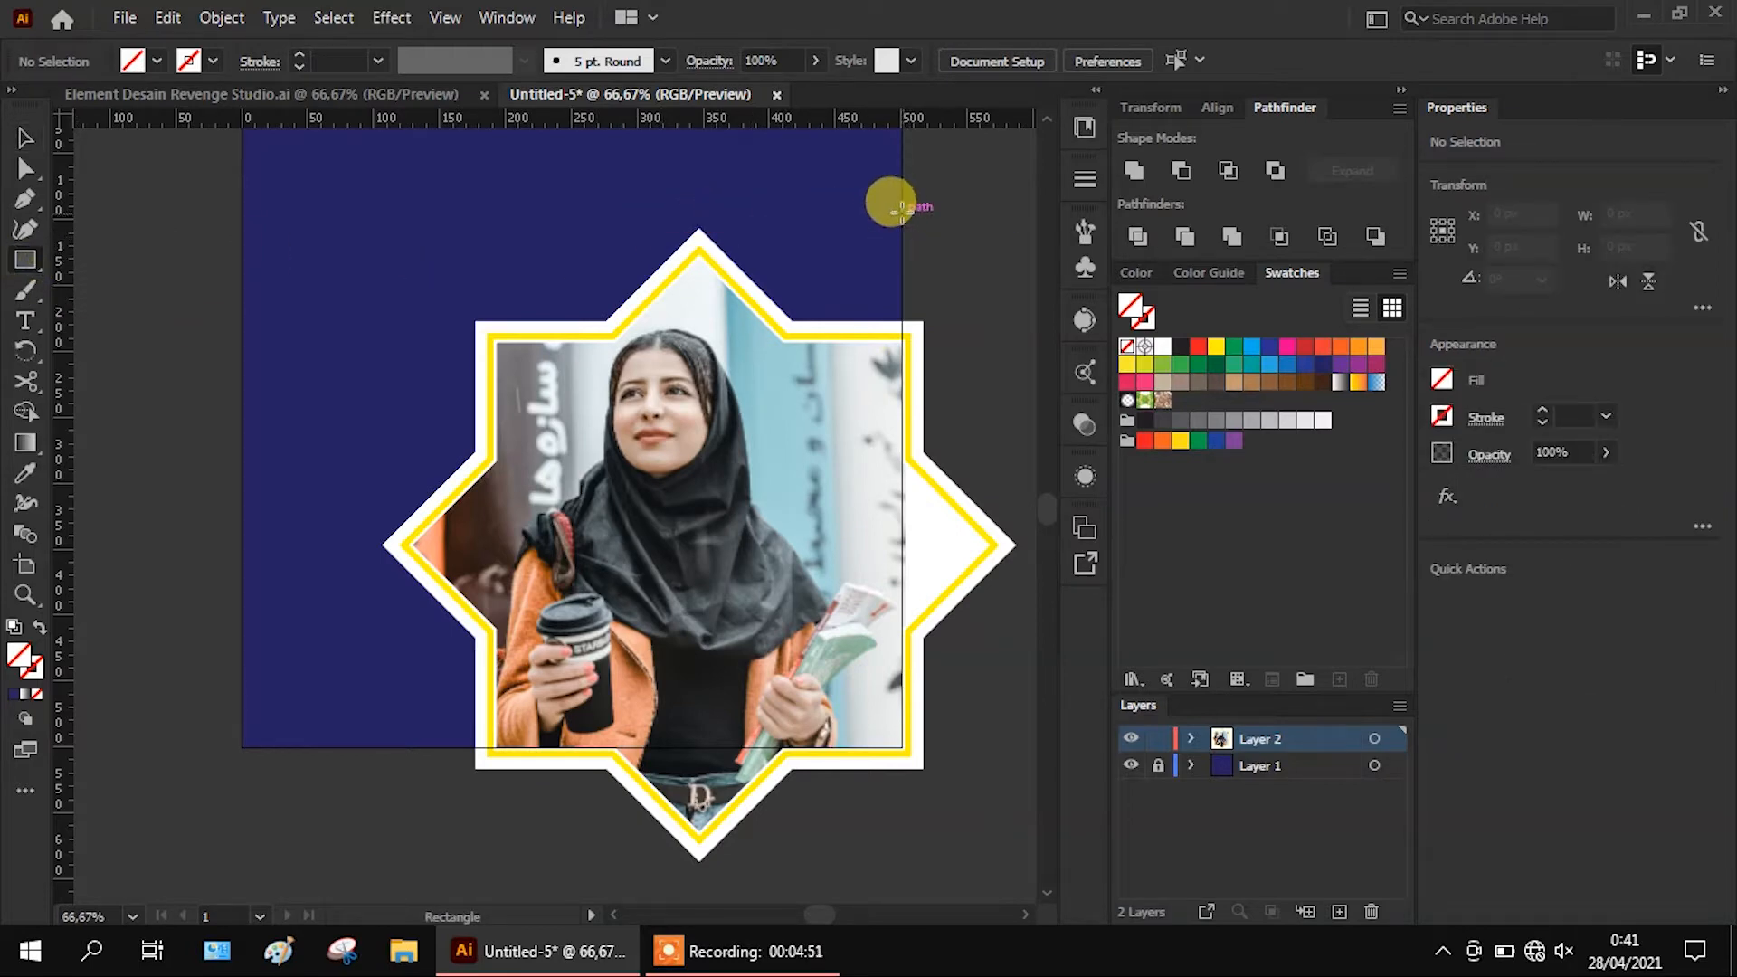
drag(902, 206, 371, 746)
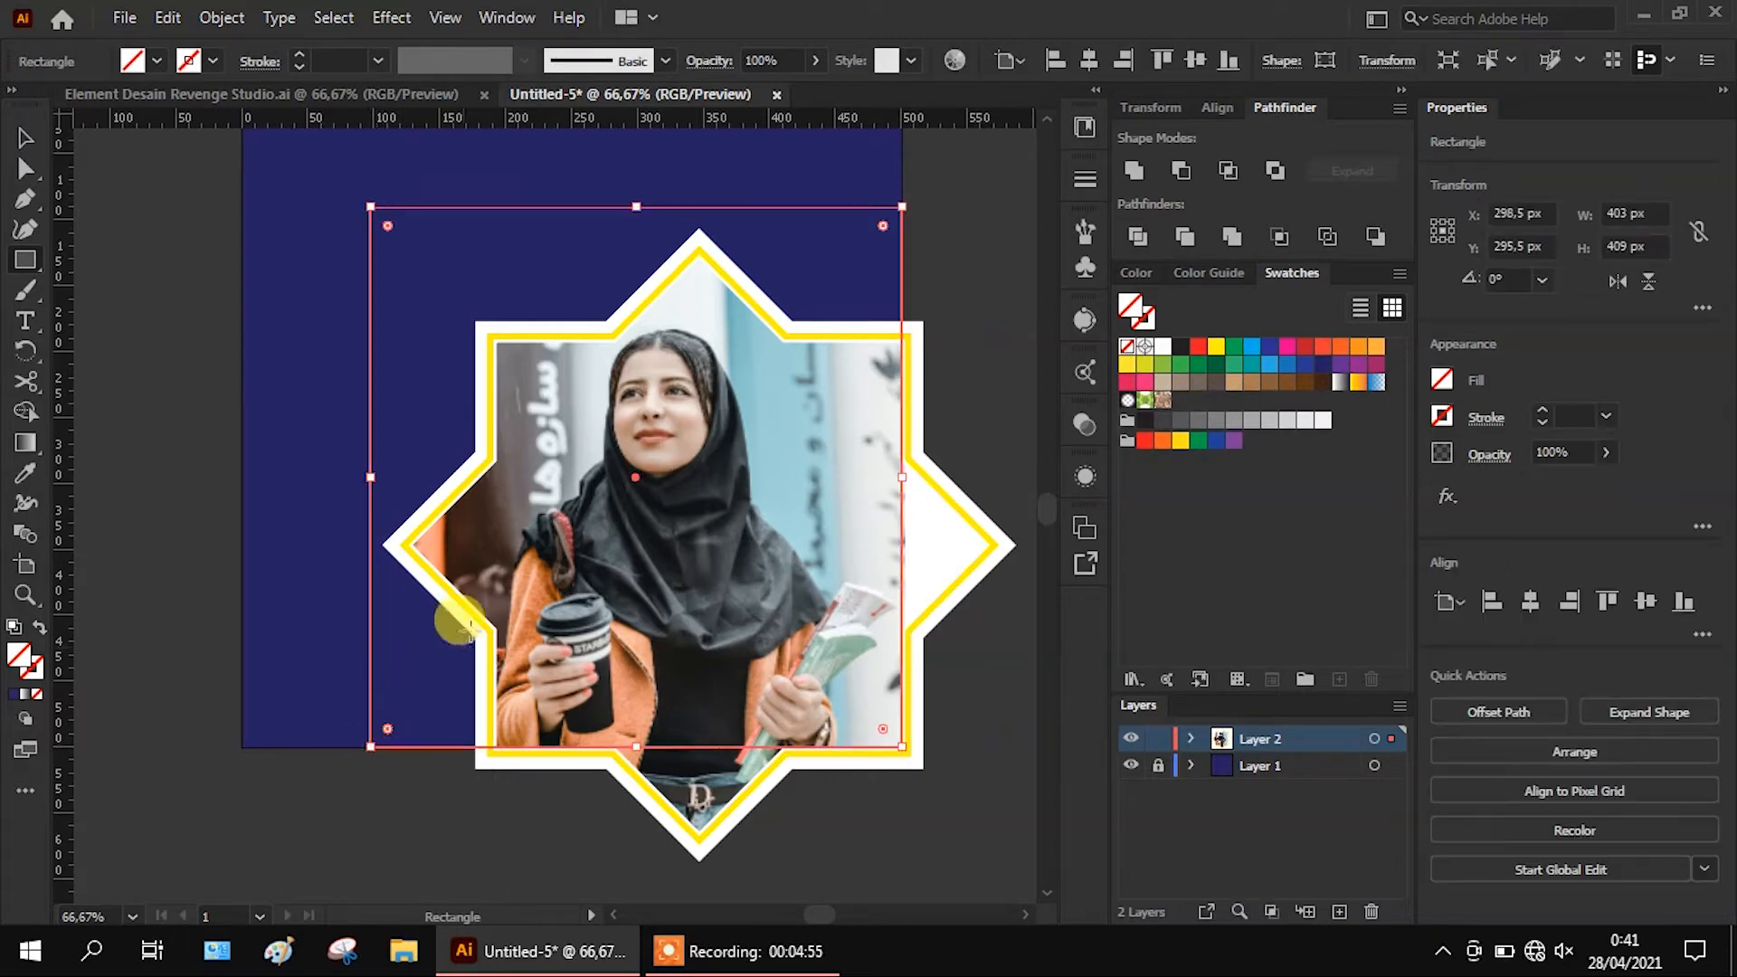
Group all the star borders together with the clipped photo
click(23, 138)
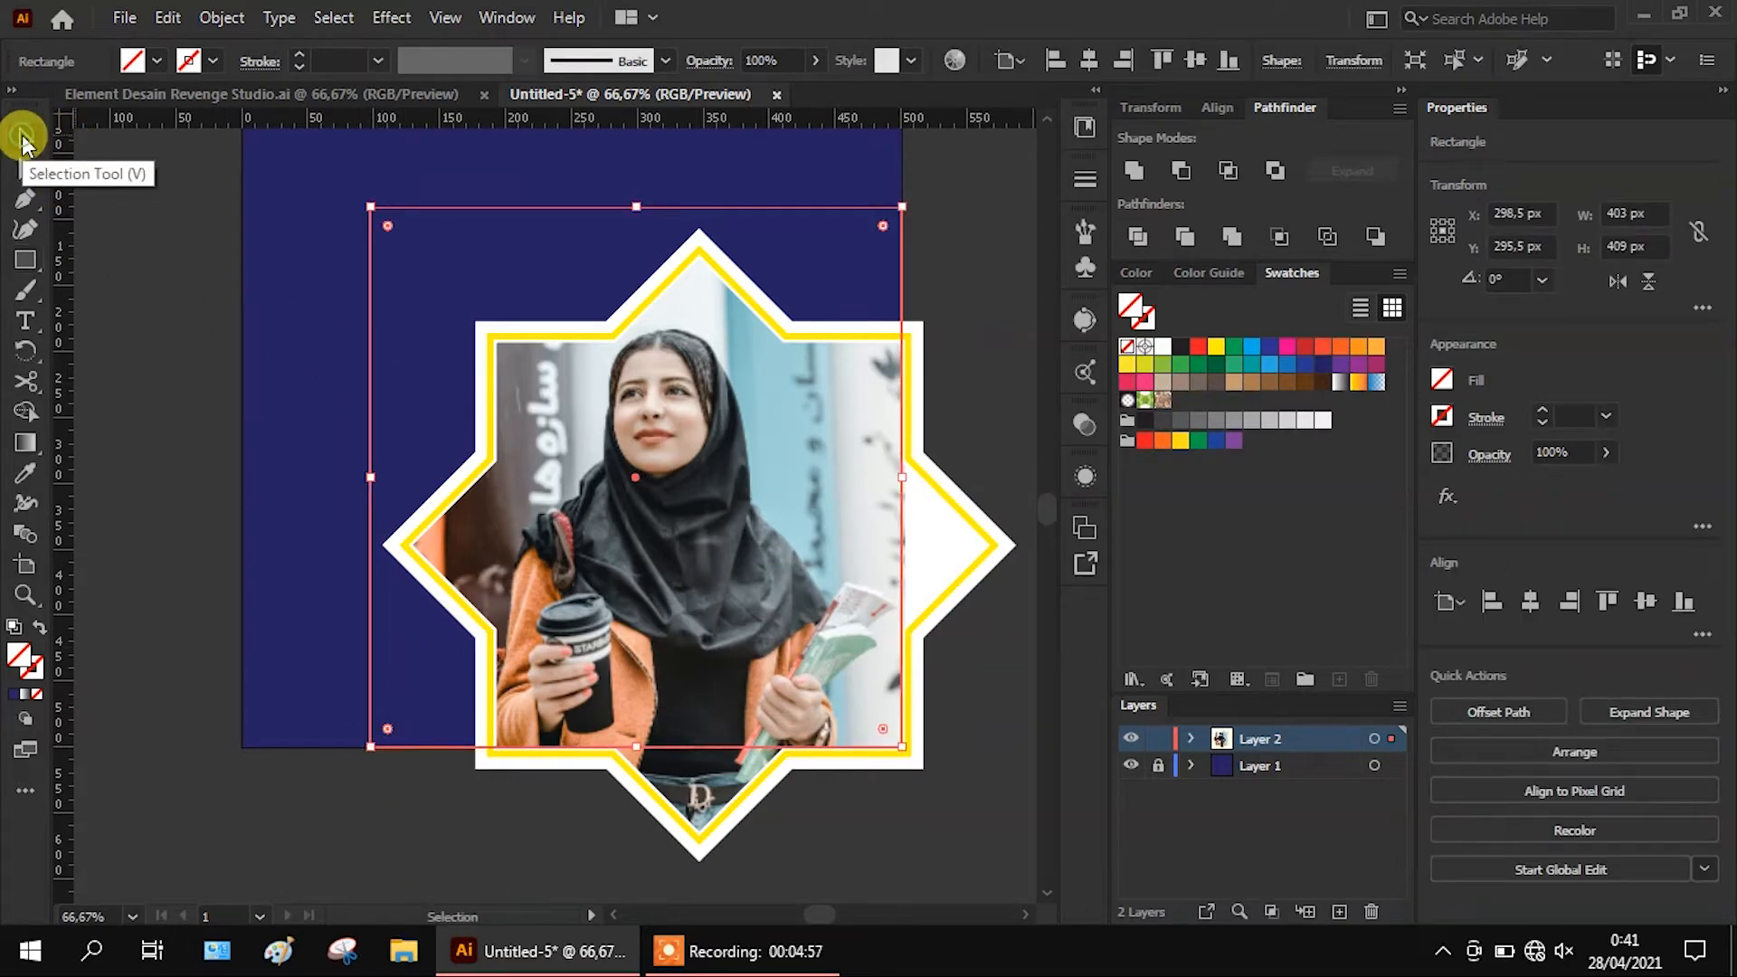
click(939, 691)
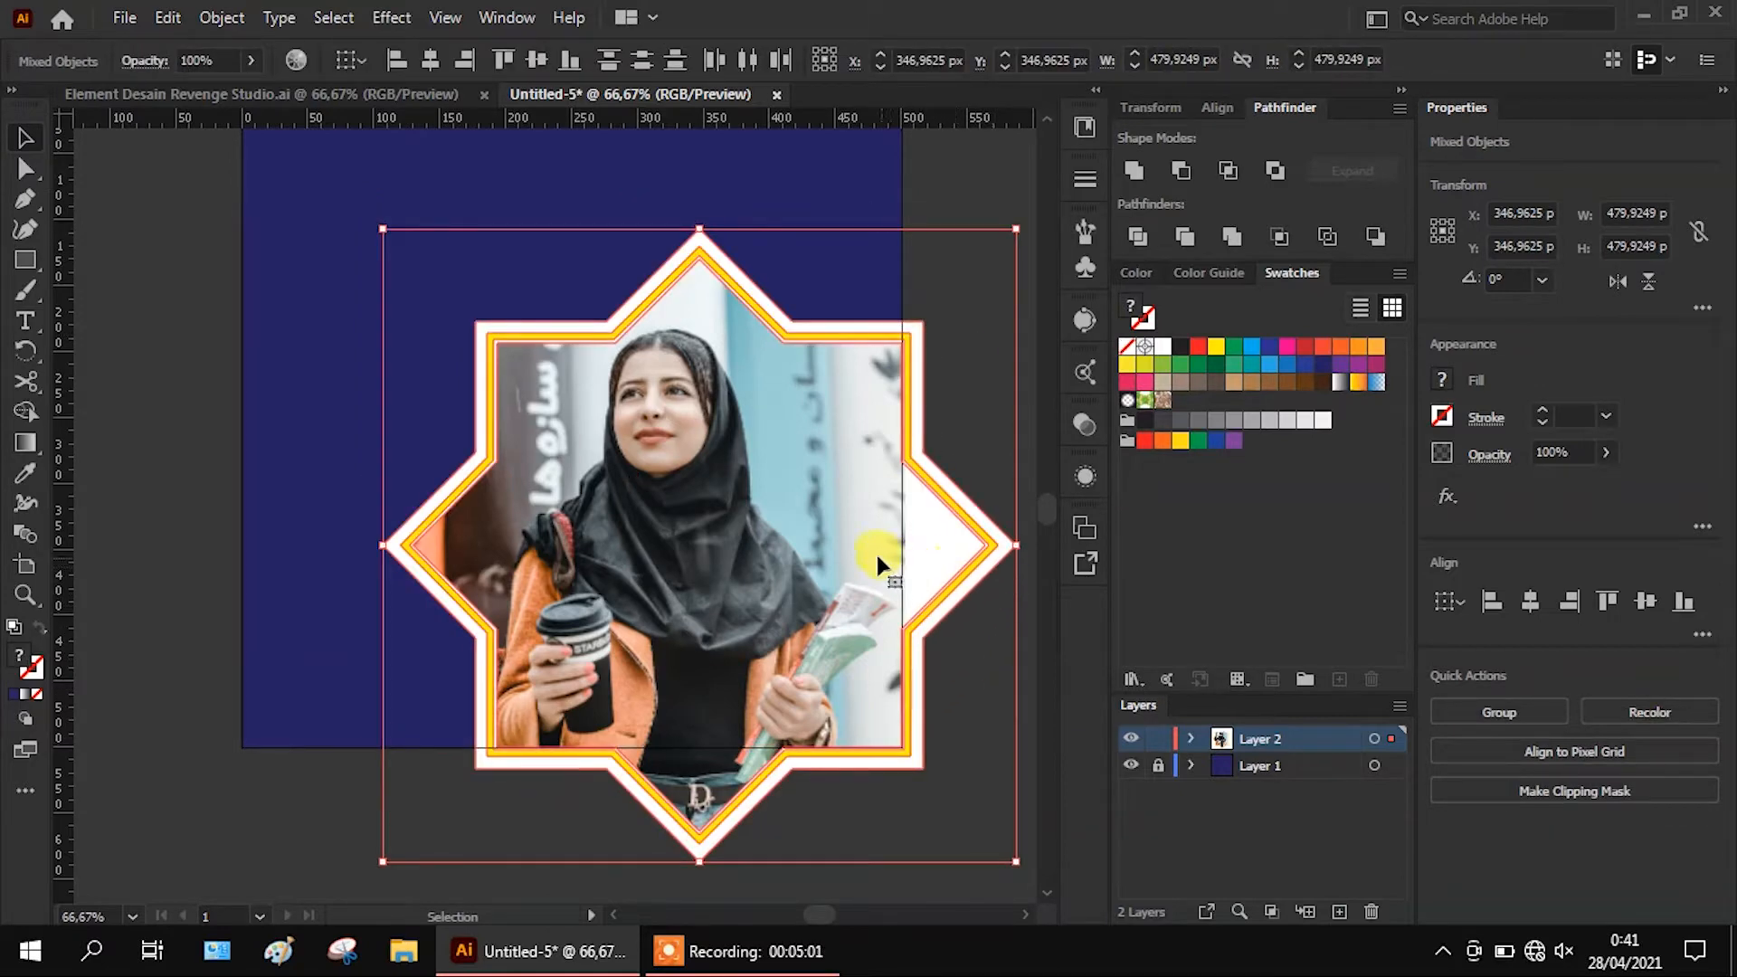
click(167, 17)
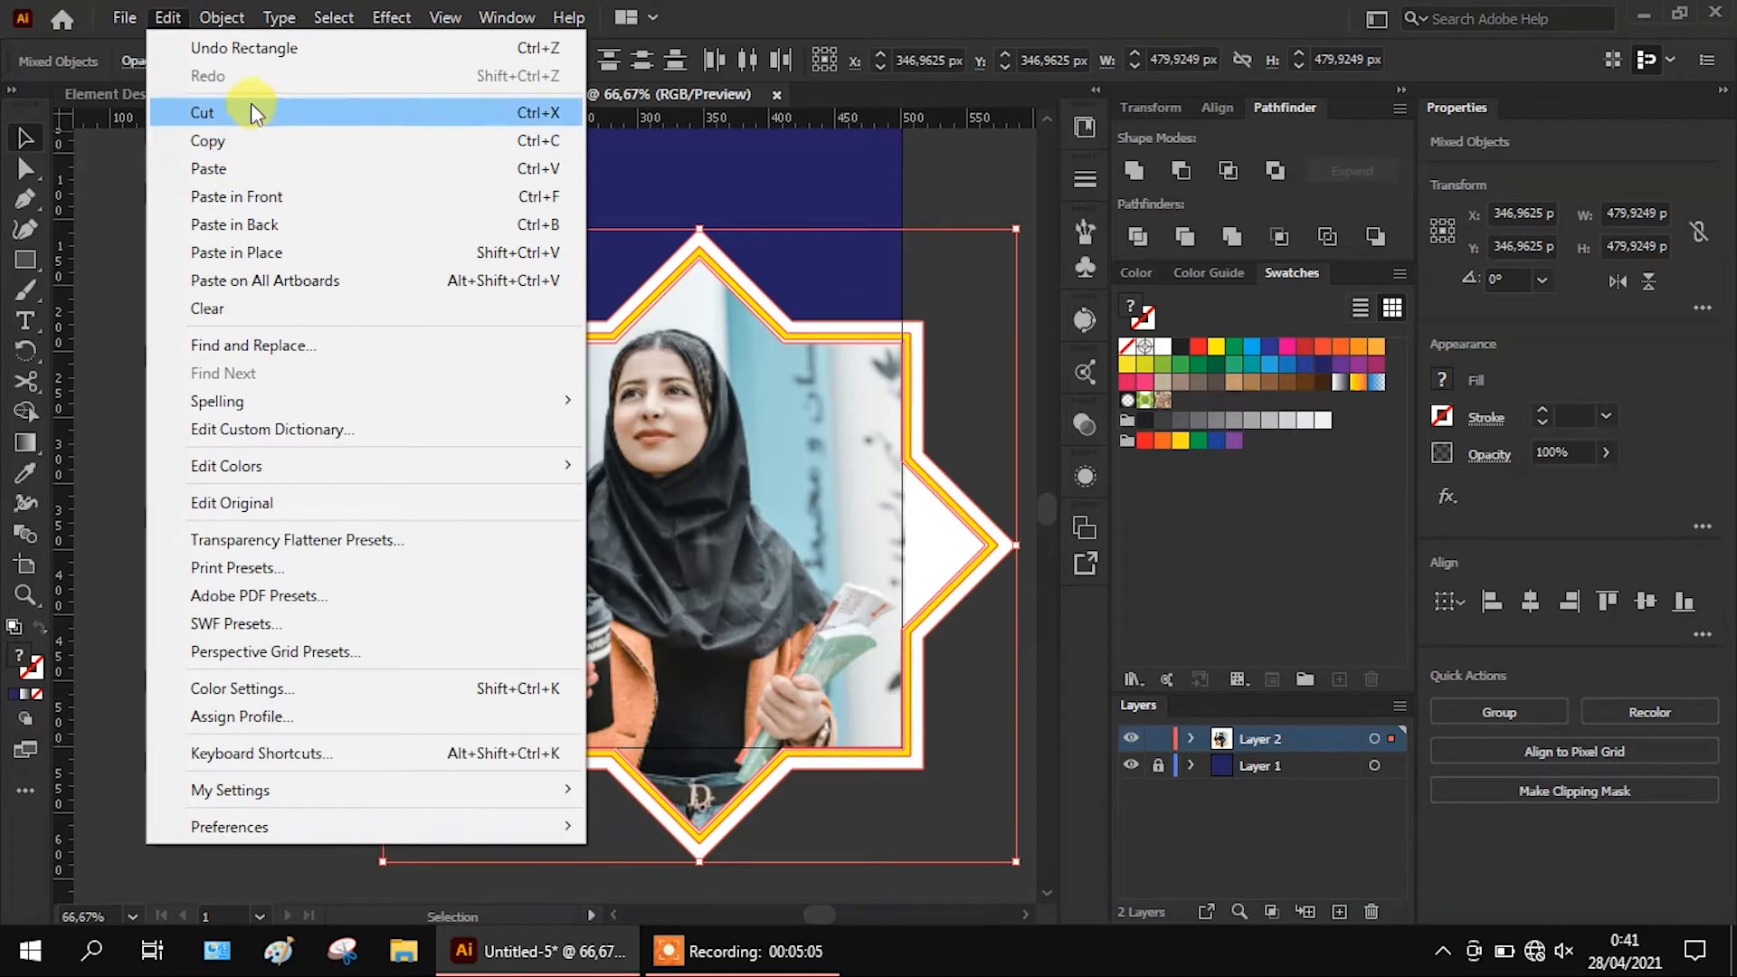
mouse_move(226, 22)
click(324, 131)
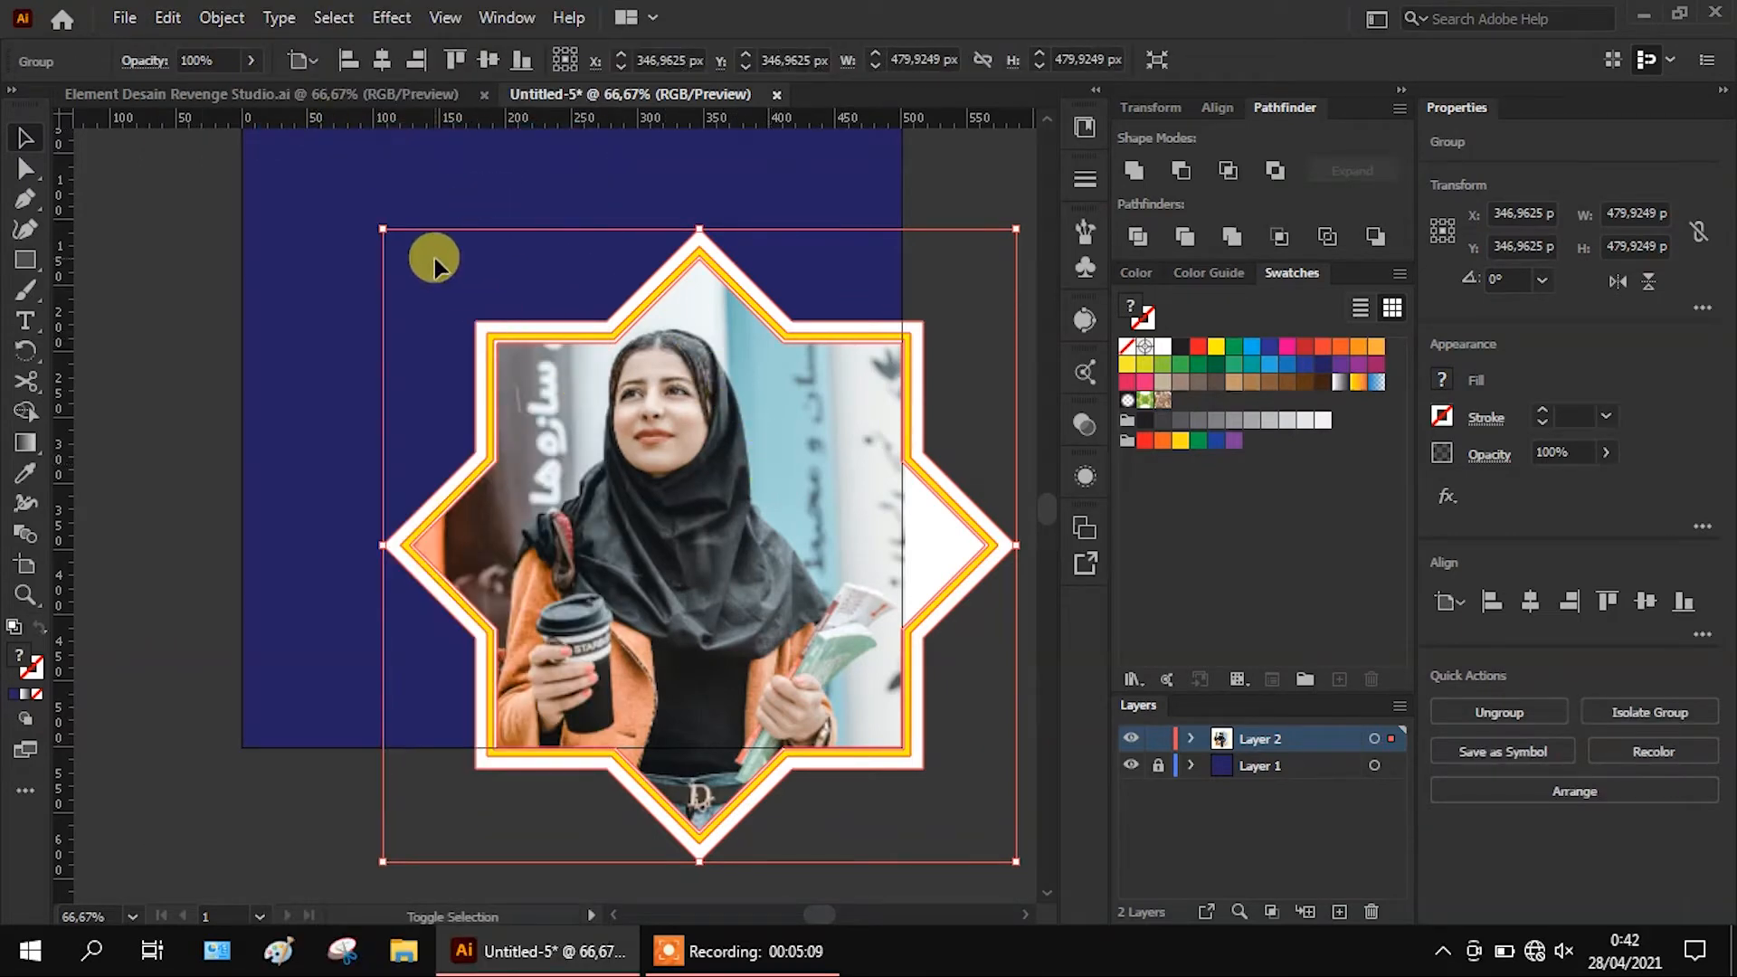
click(992, 337)
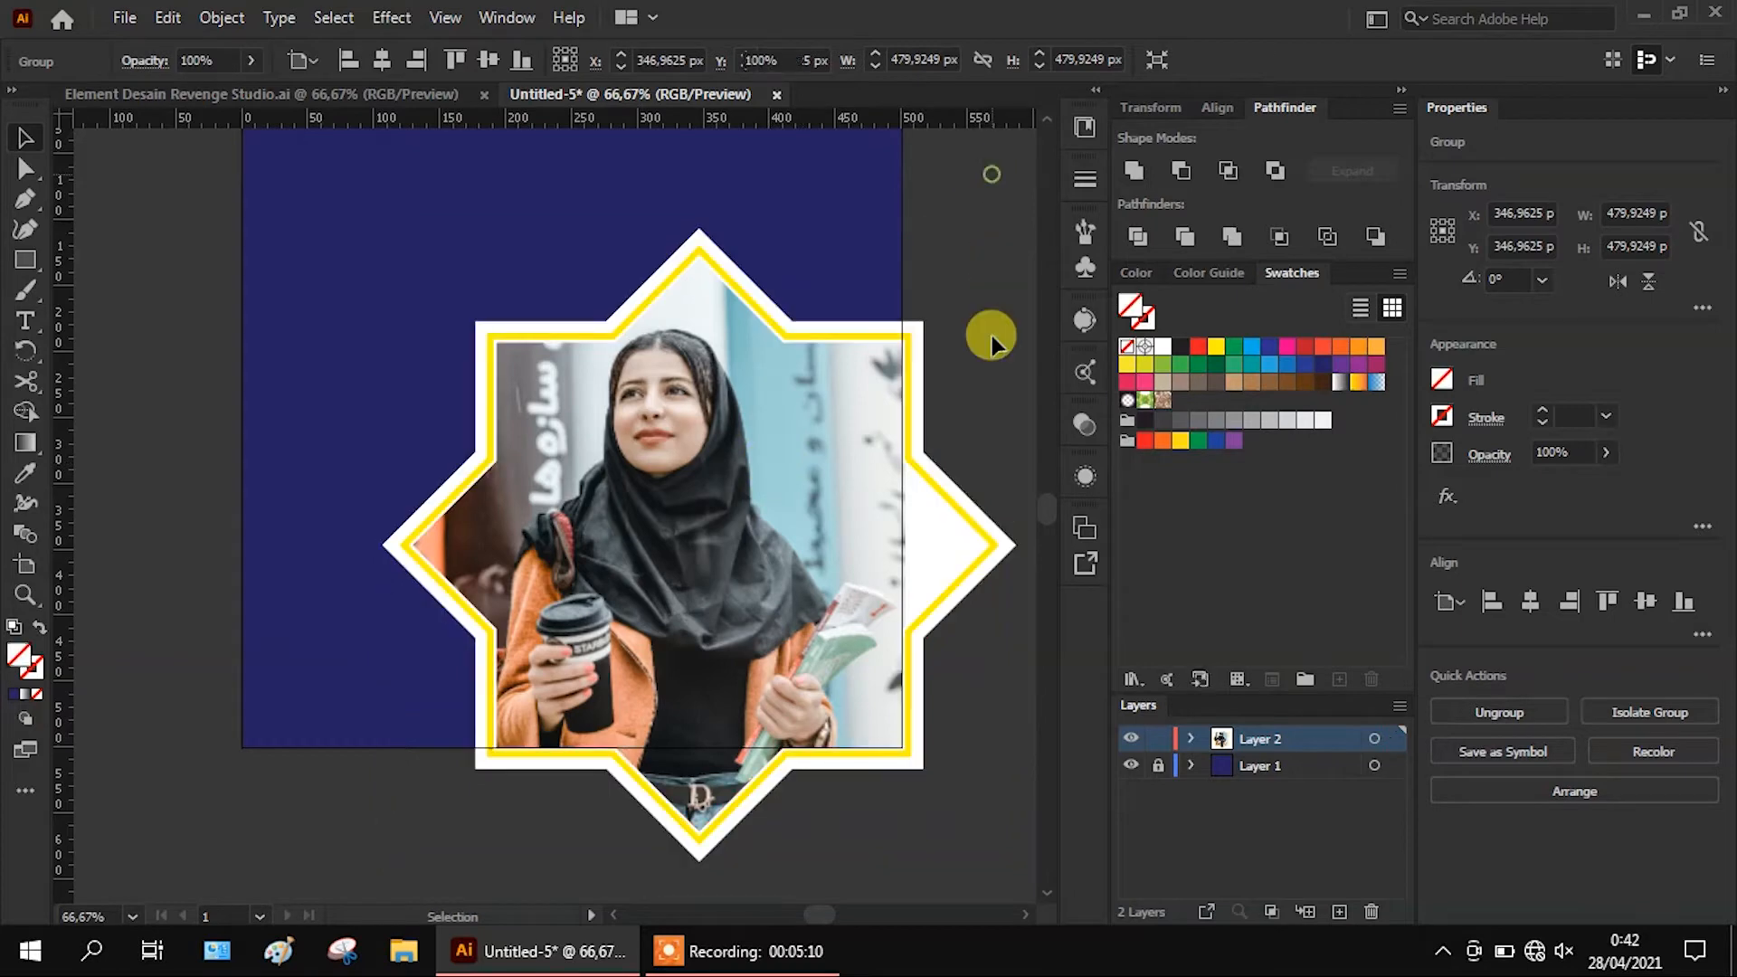
Mask the grouped star frame with the 403 x 409 px rectangle to trim the parts beyond the artboard
click(982, 574)
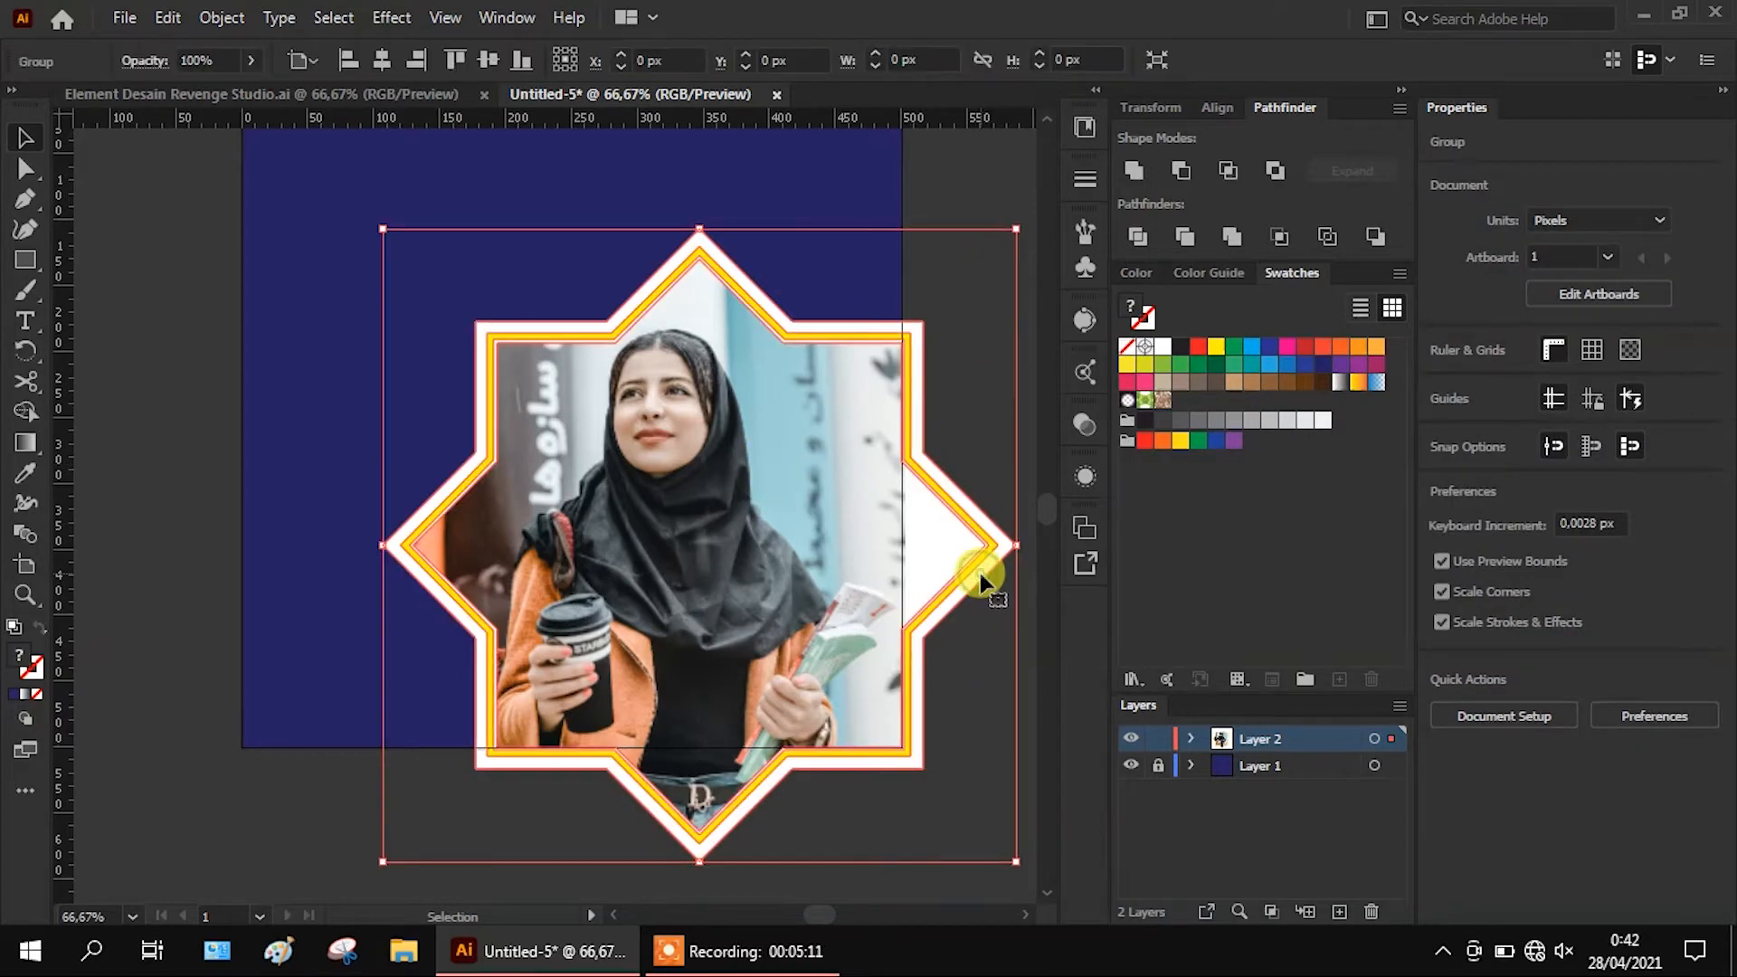
shift+click(540, 210)
right_click(540, 210)
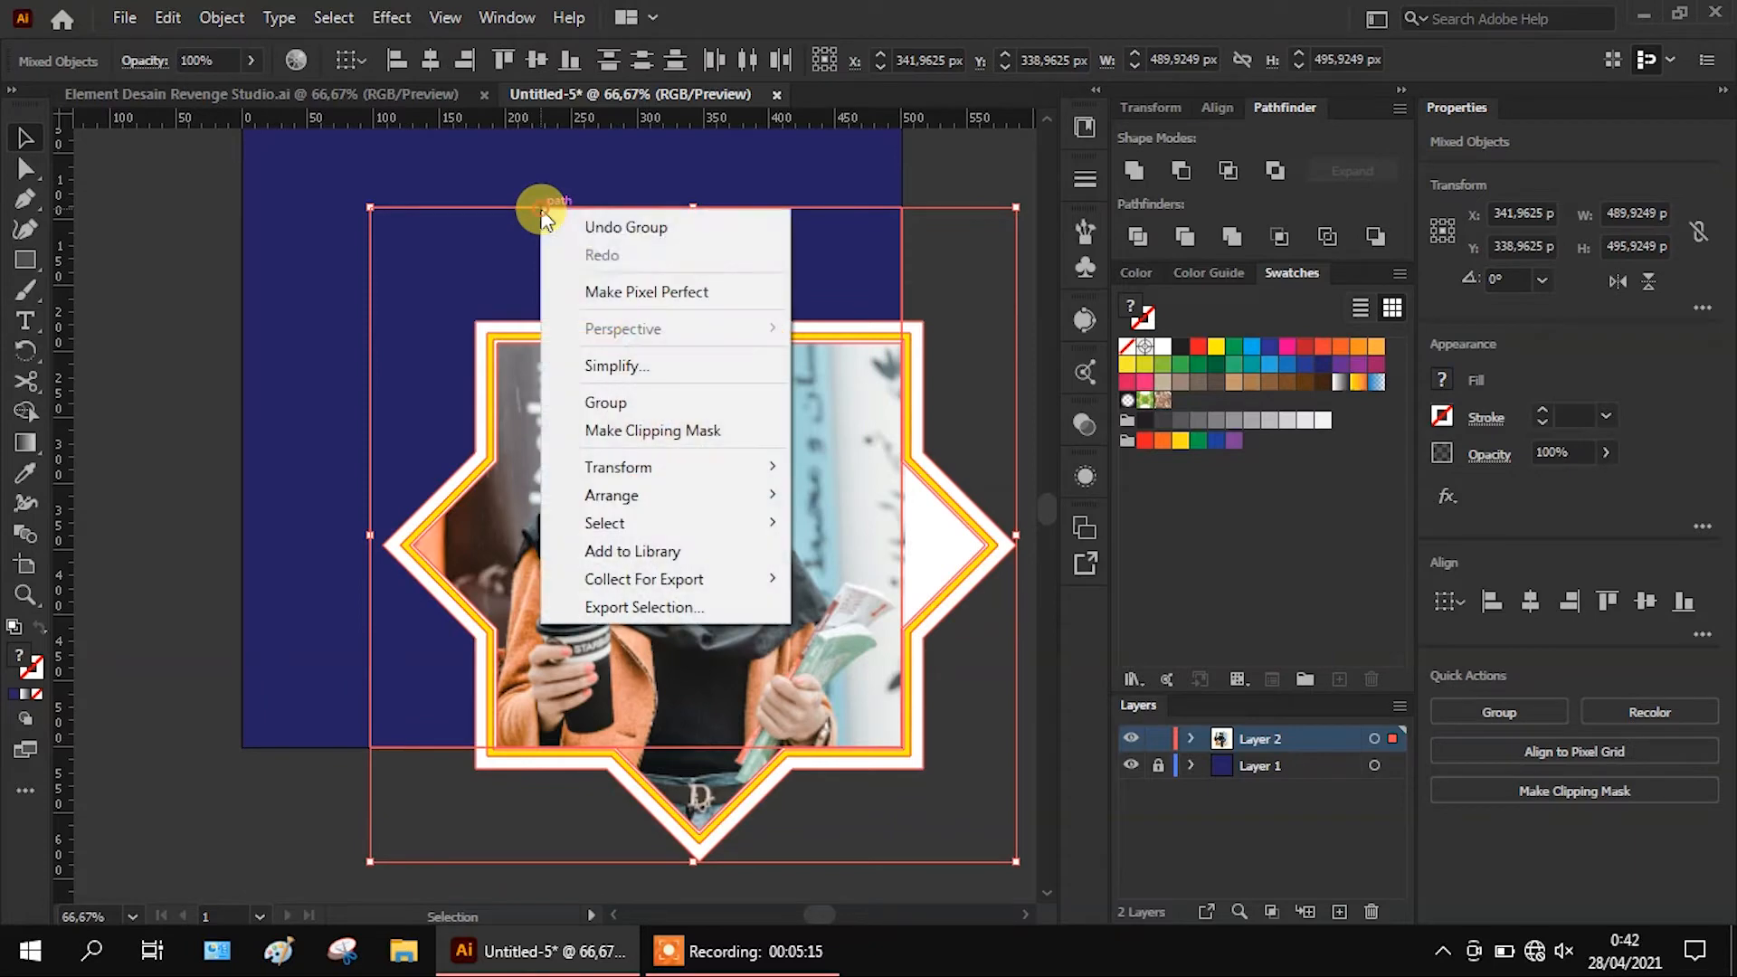
click(637, 438)
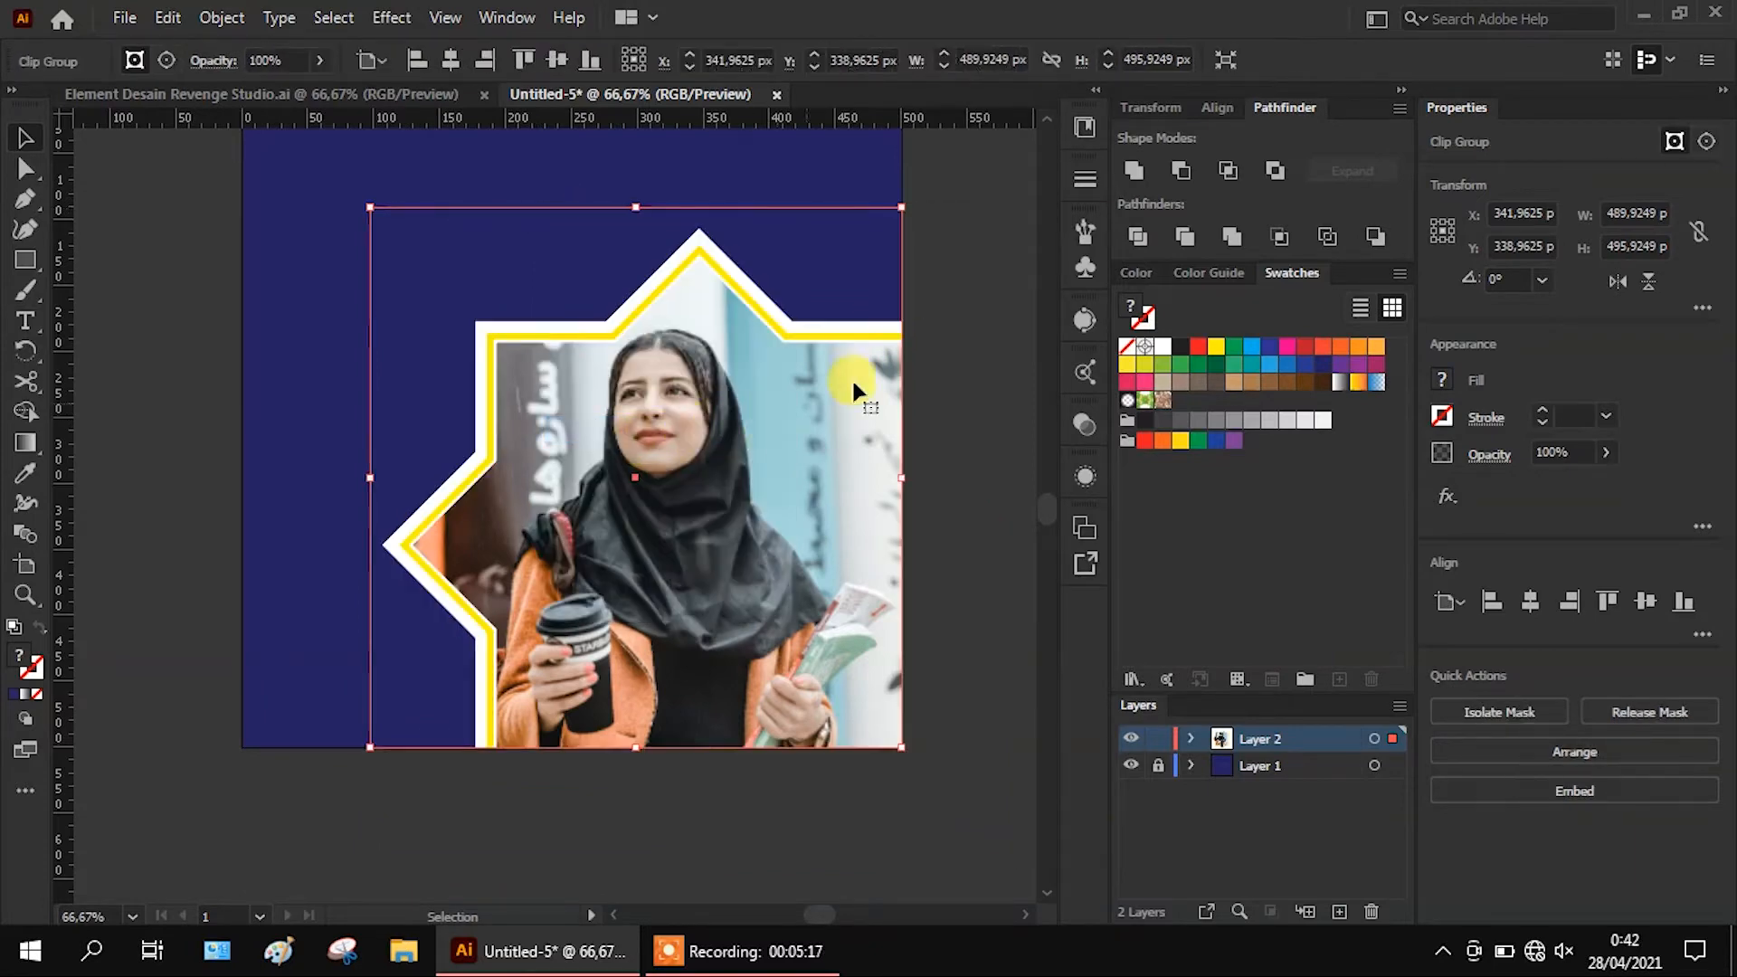
click(969, 279)
scroll(971, 285, up, 2)
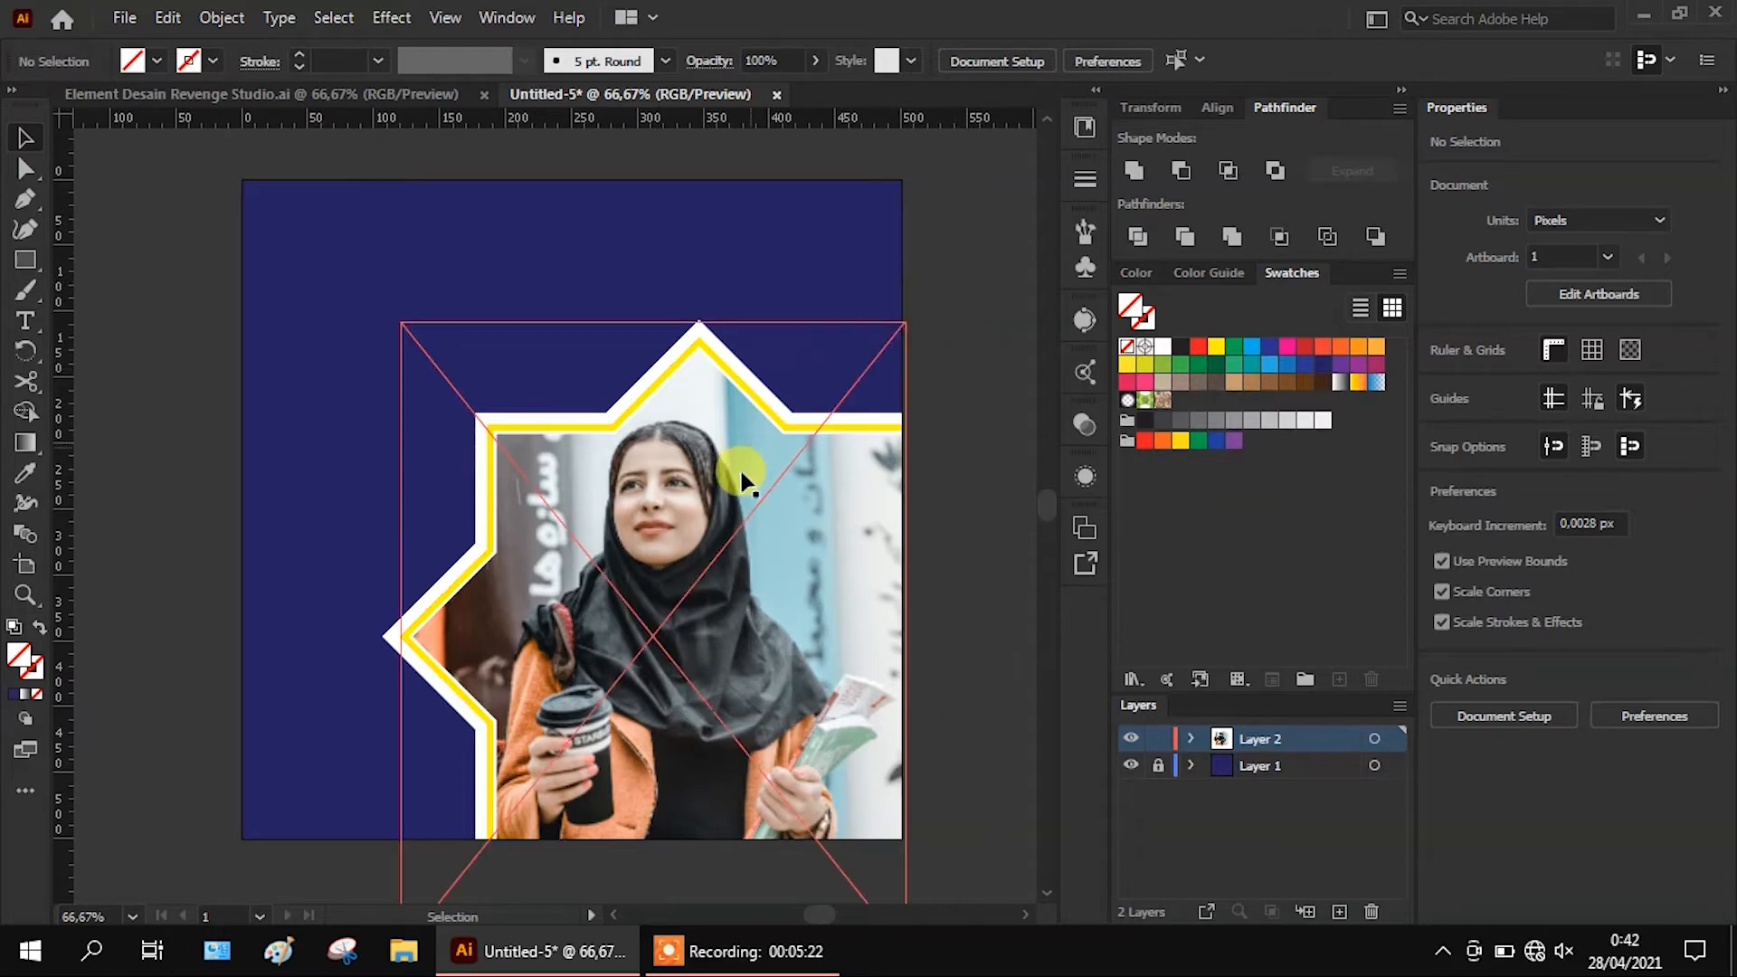
Isolate the clip group and ungroup the star frame inside it
double_click(664, 459)
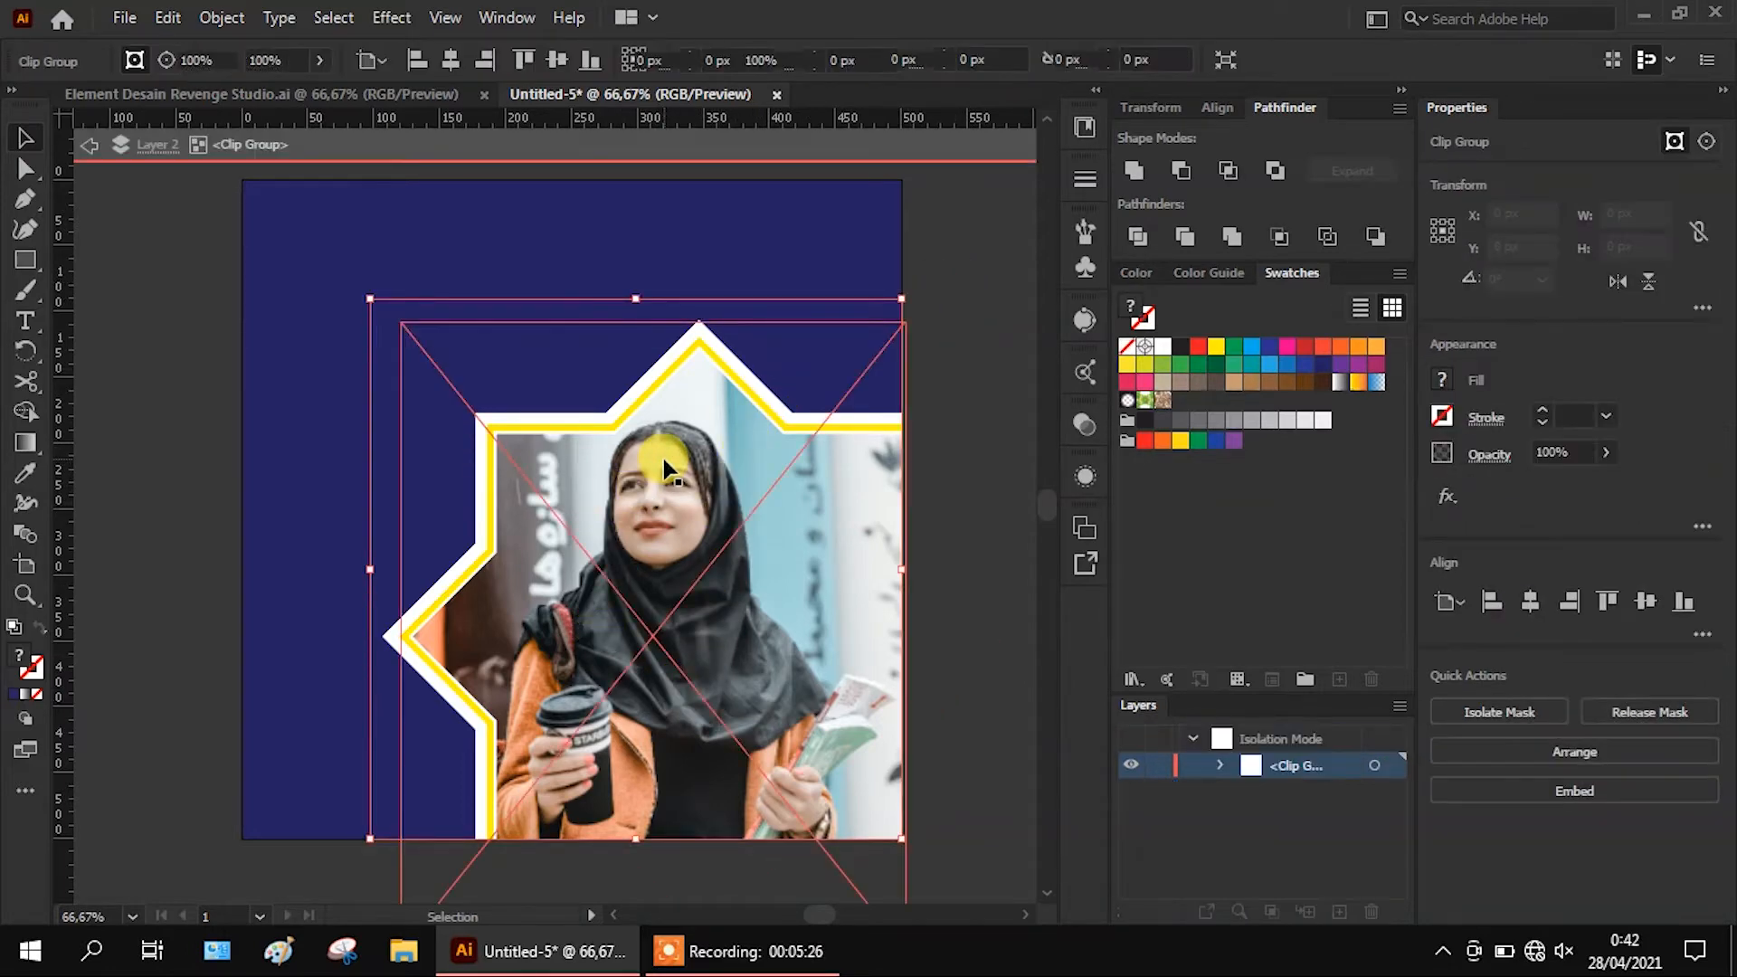
click(734, 371)
click(221, 17)
click(340, 162)
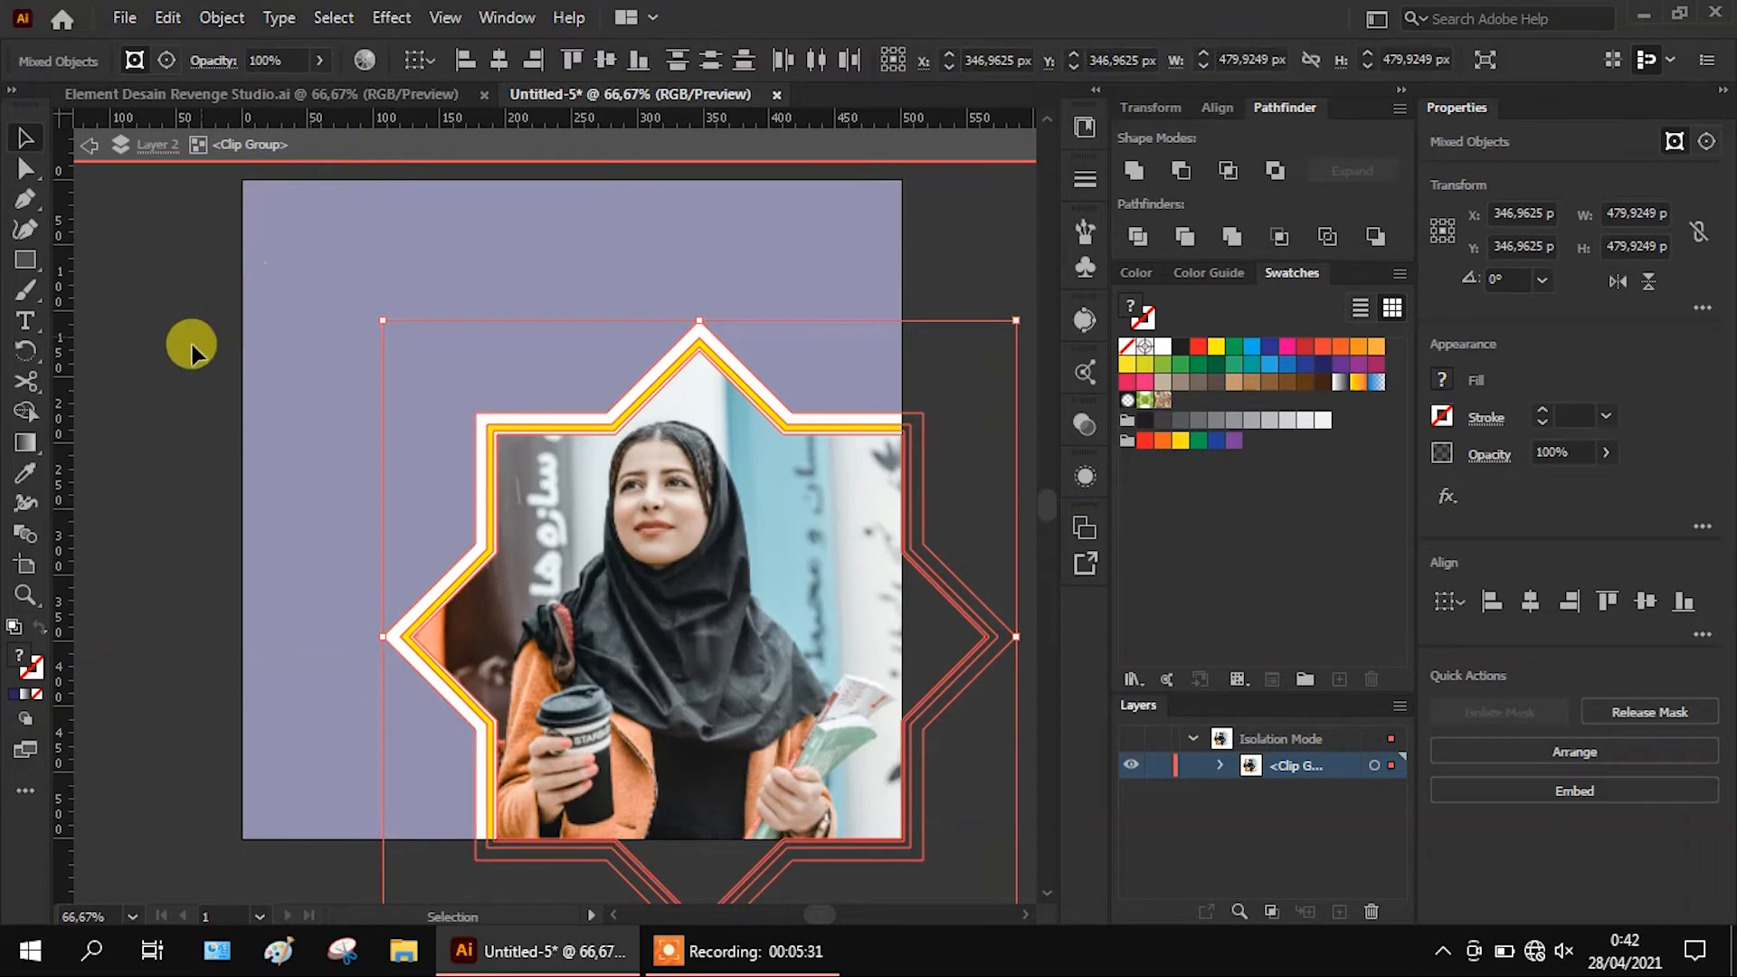
click(233, 360)
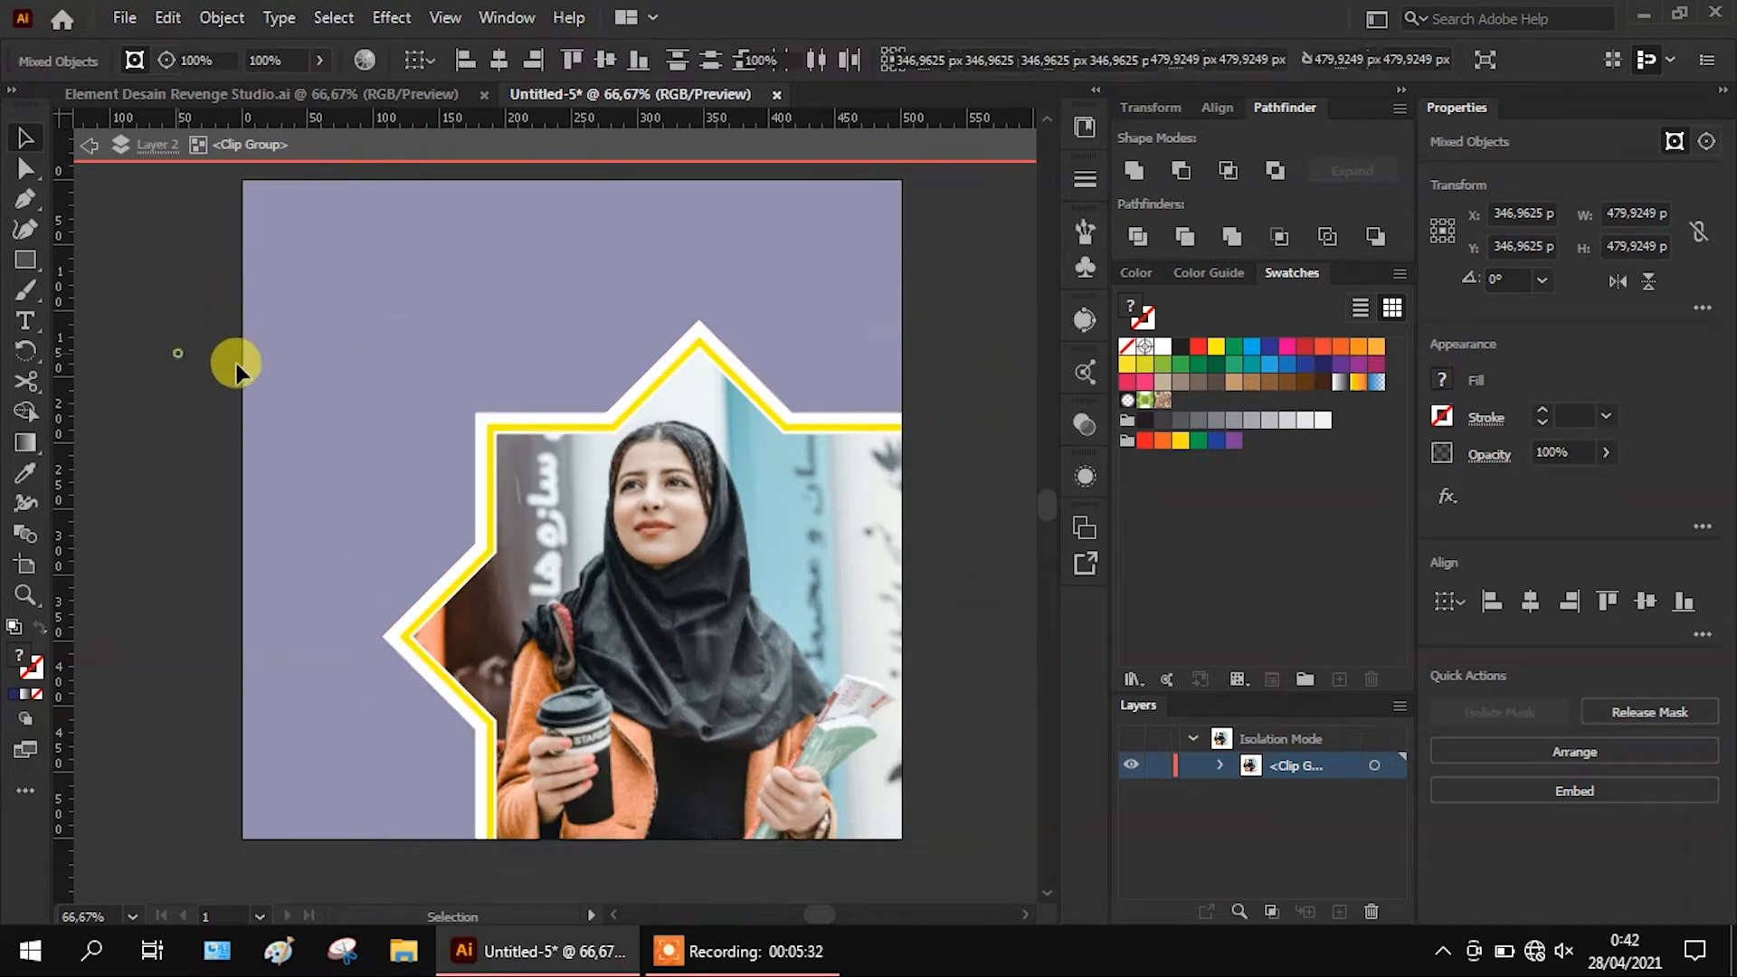
Recolour the yellow star border with an orange sampled from the coat in the photo and exit isolation mode
click(753, 387)
click(26, 469)
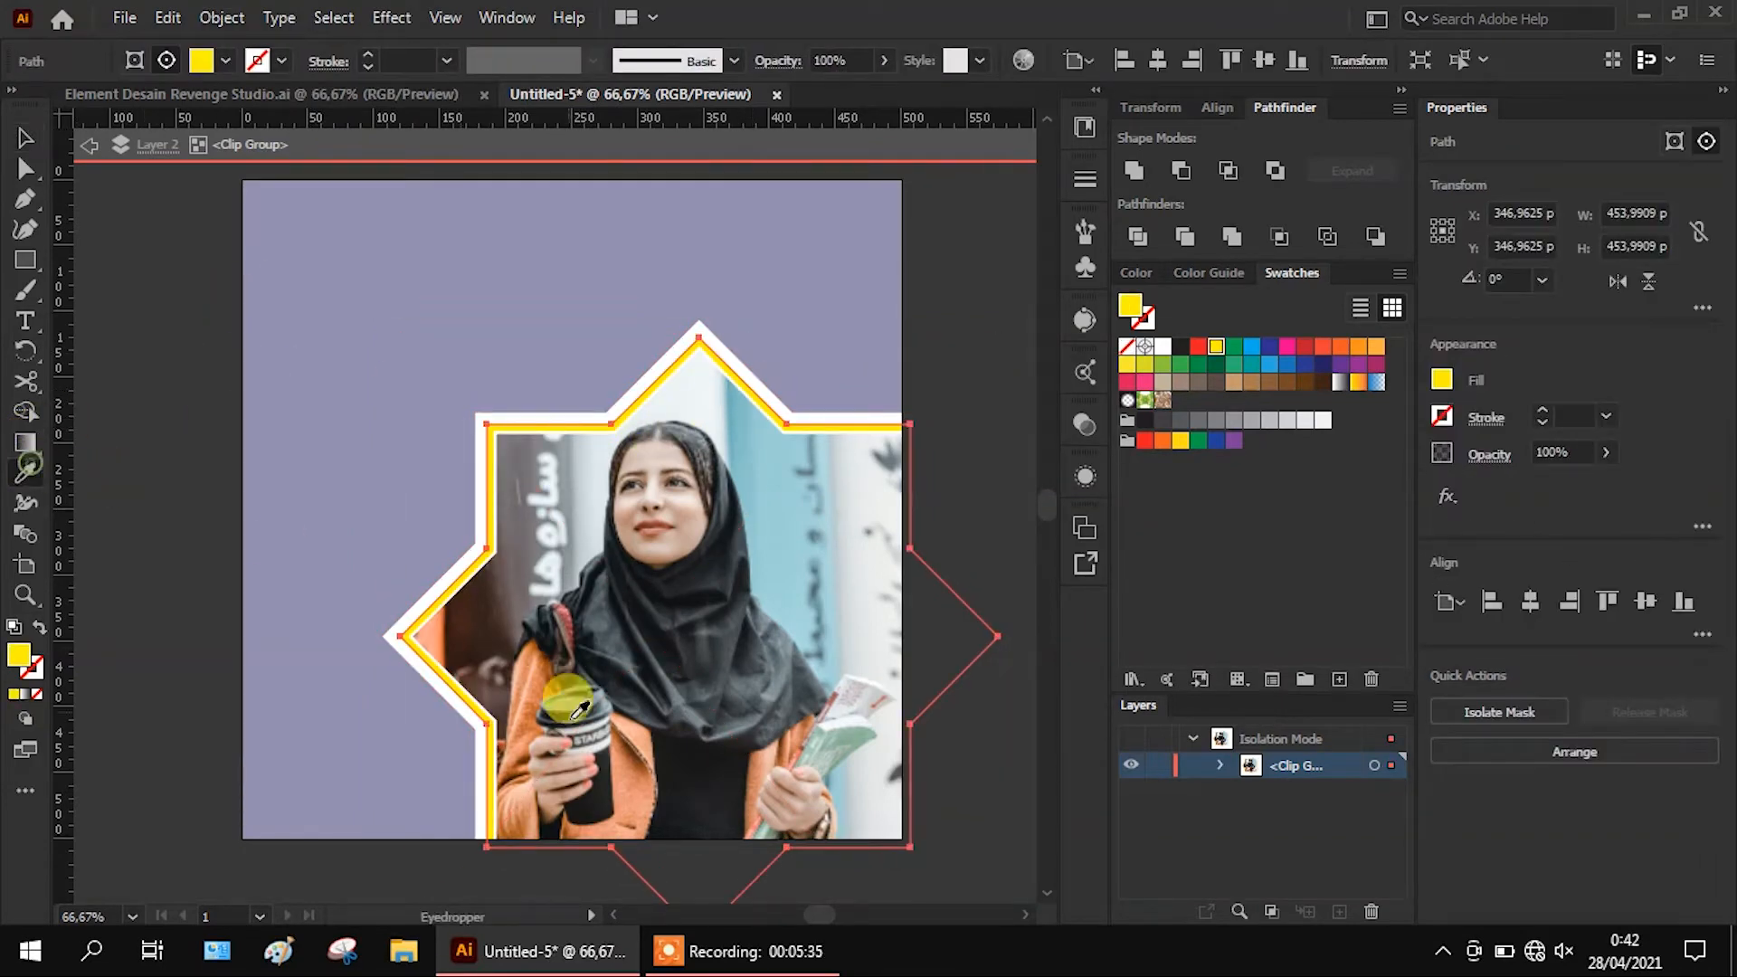
click(630, 754)
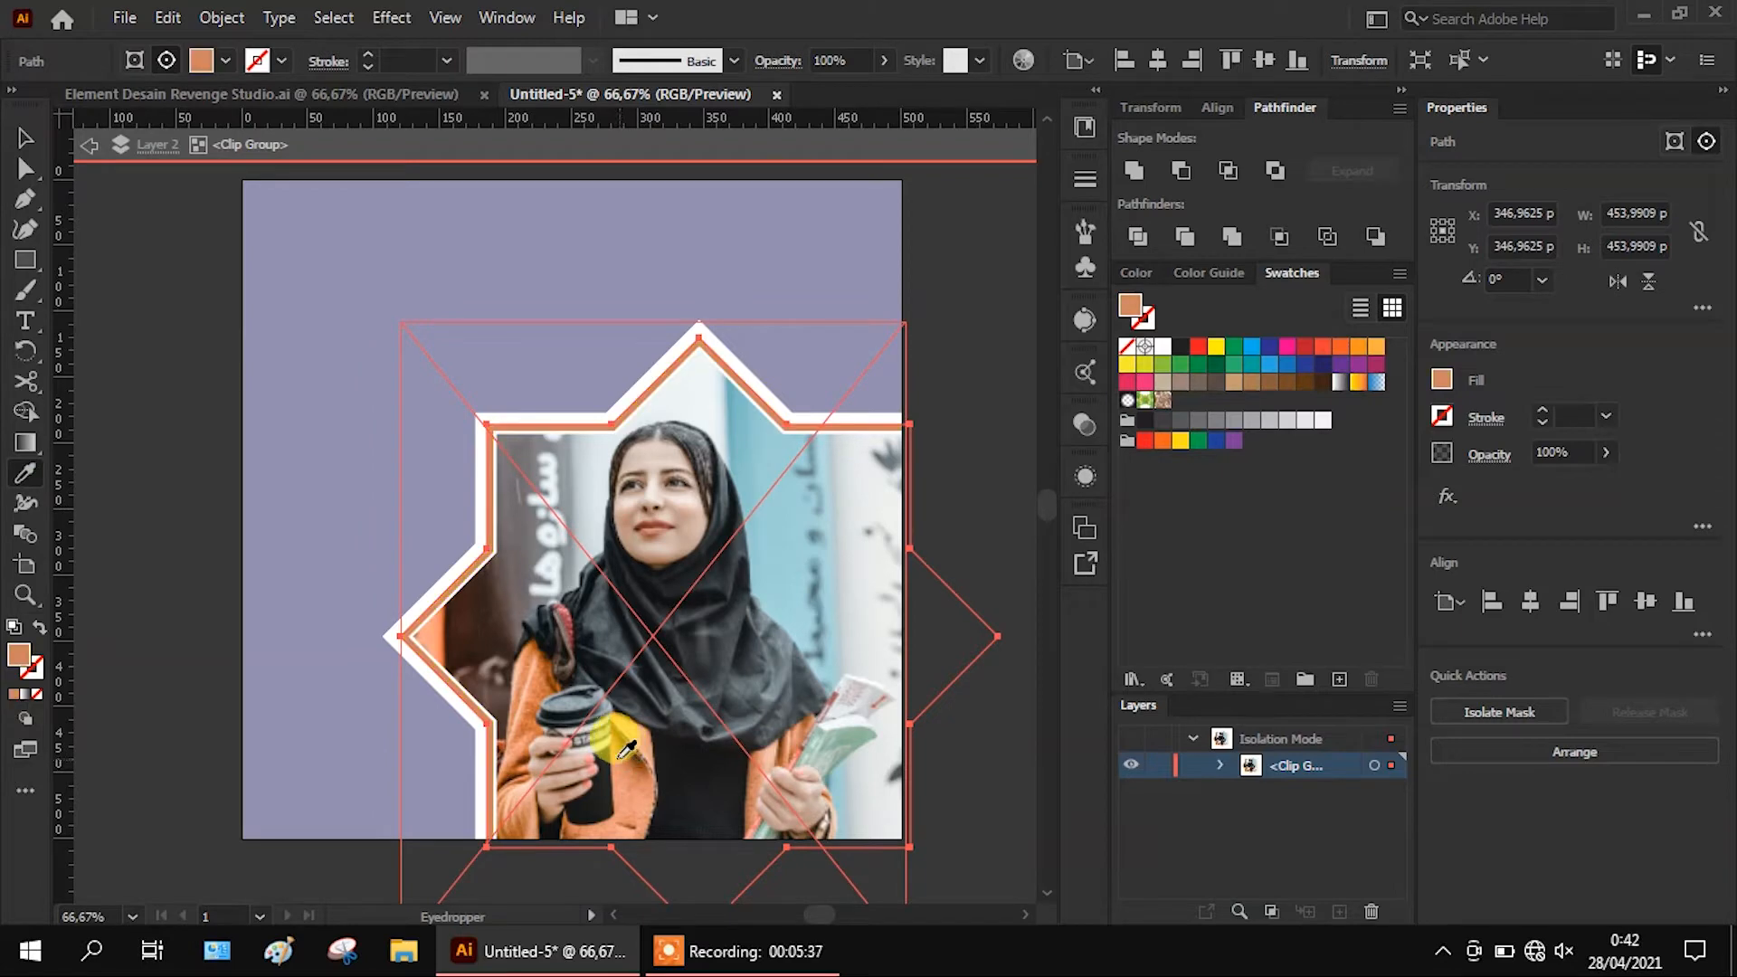
click(26, 136)
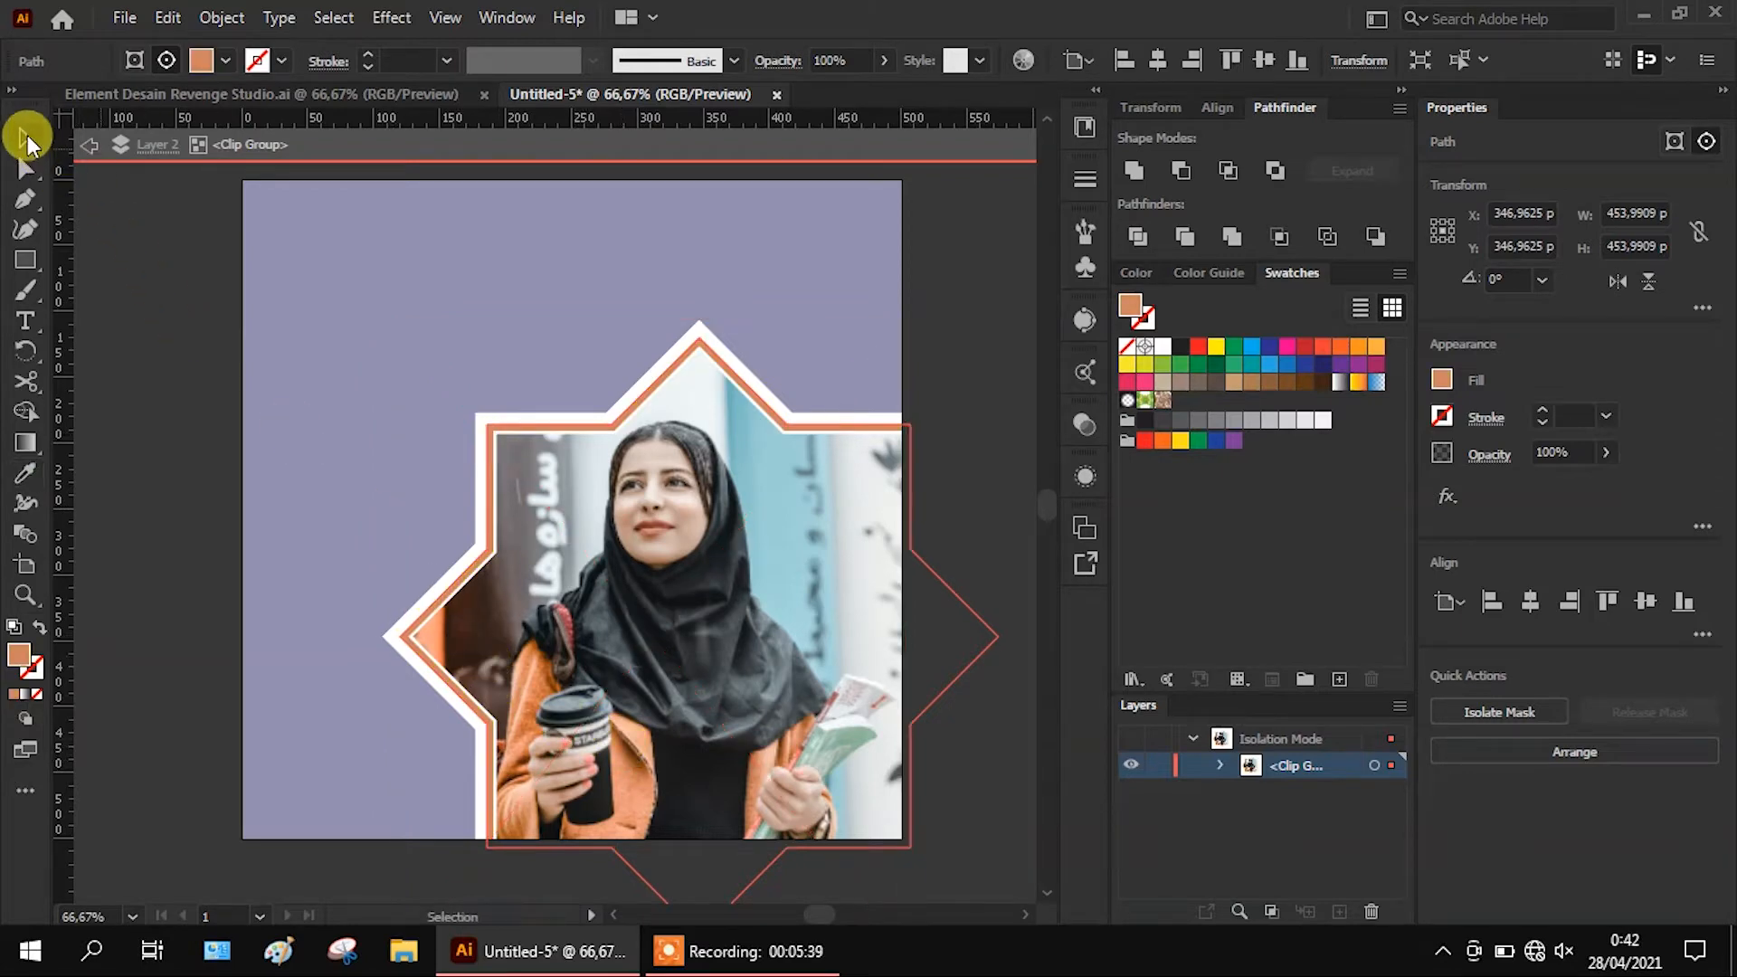
click(90, 298)
click(89, 145)
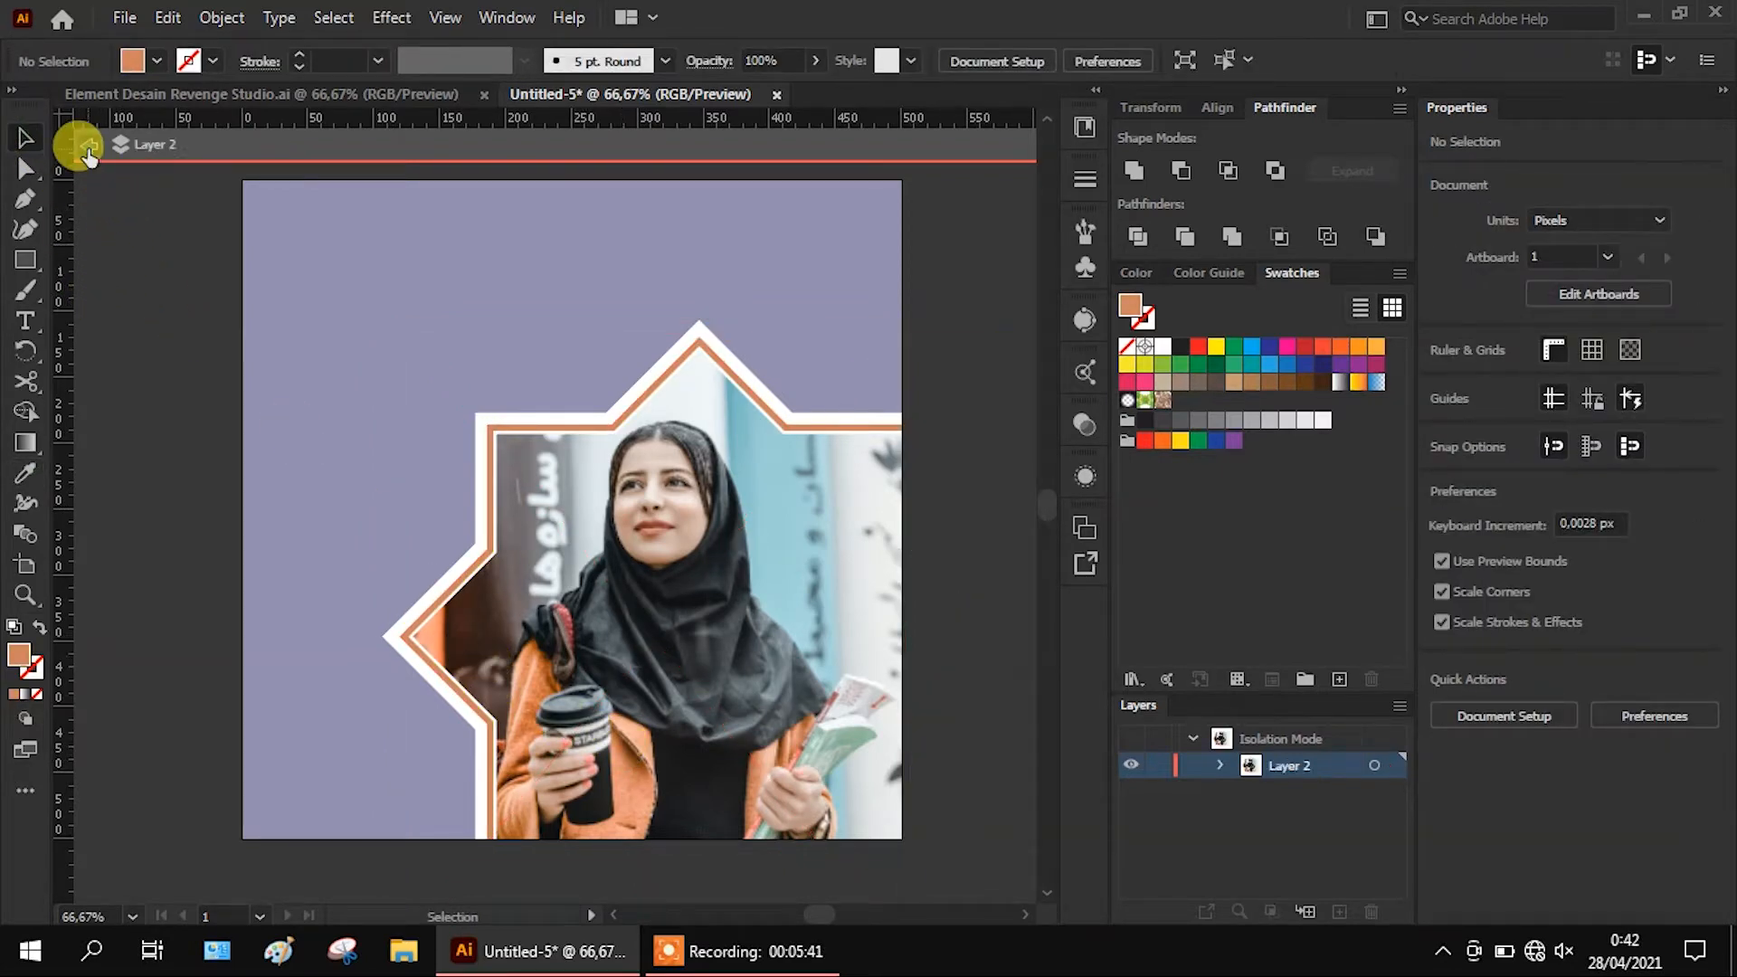
click(87, 147)
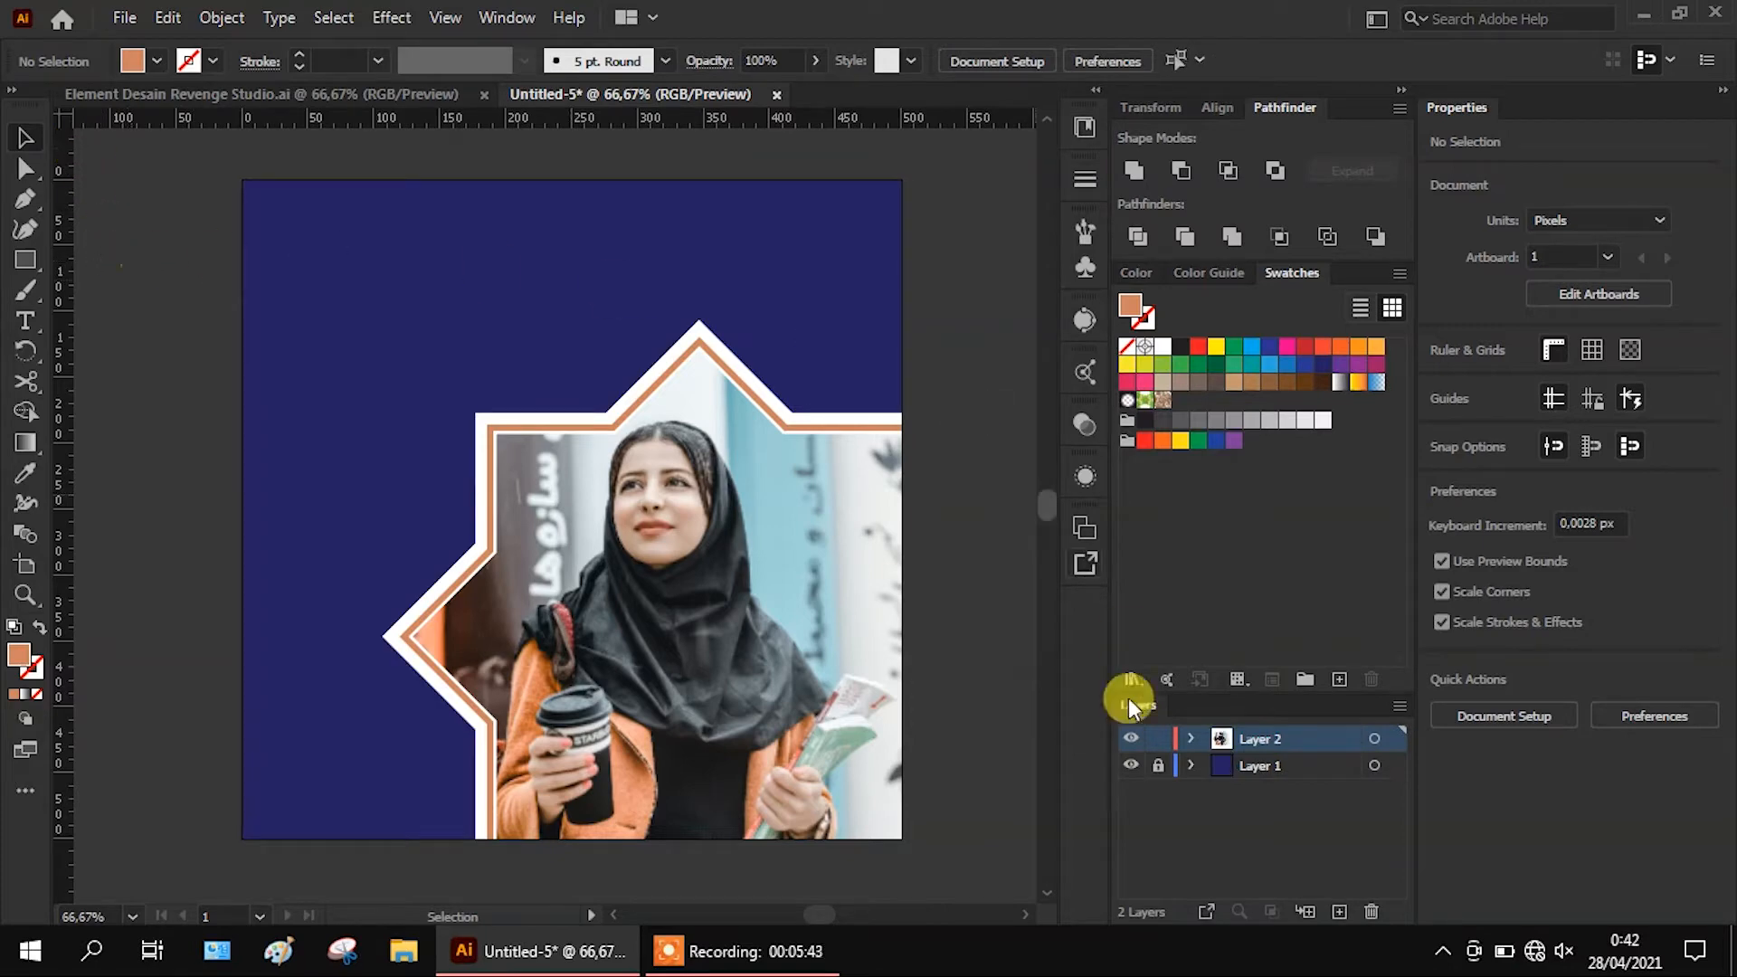
Unlock Layer 1, try orange and brown coat tones on the background square, and fill it with dark grey sampled from the hijab
click(1158, 765)
click(728, 223)
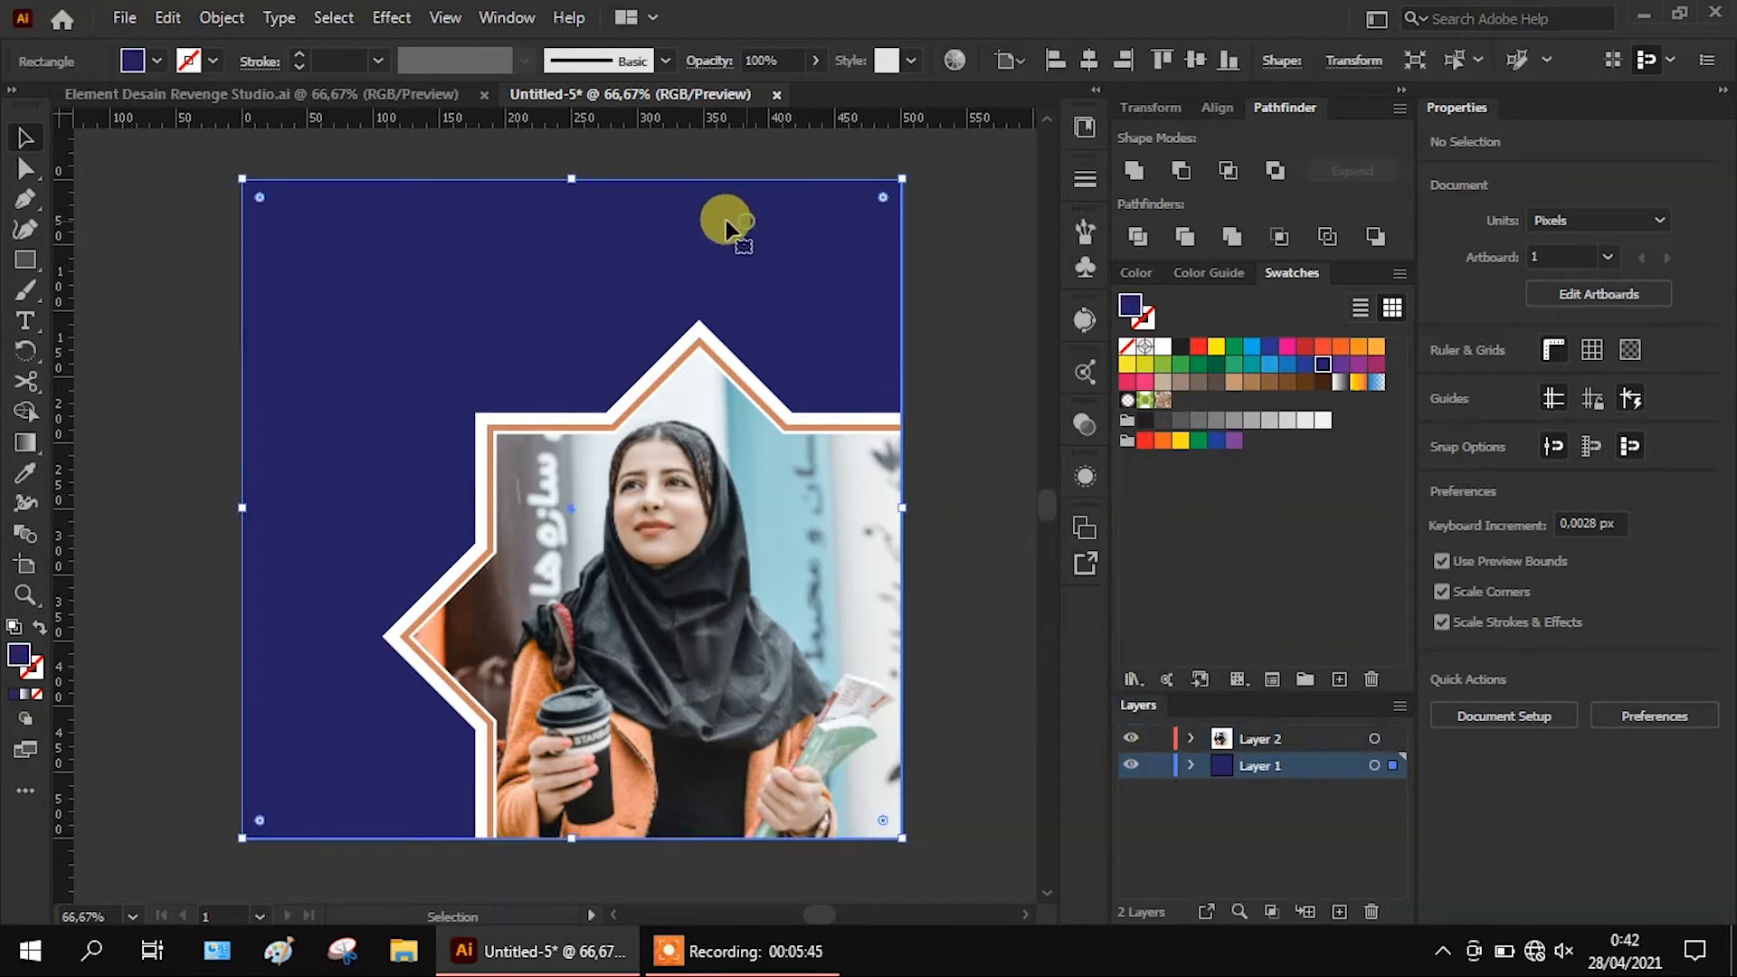
click(25, 472)
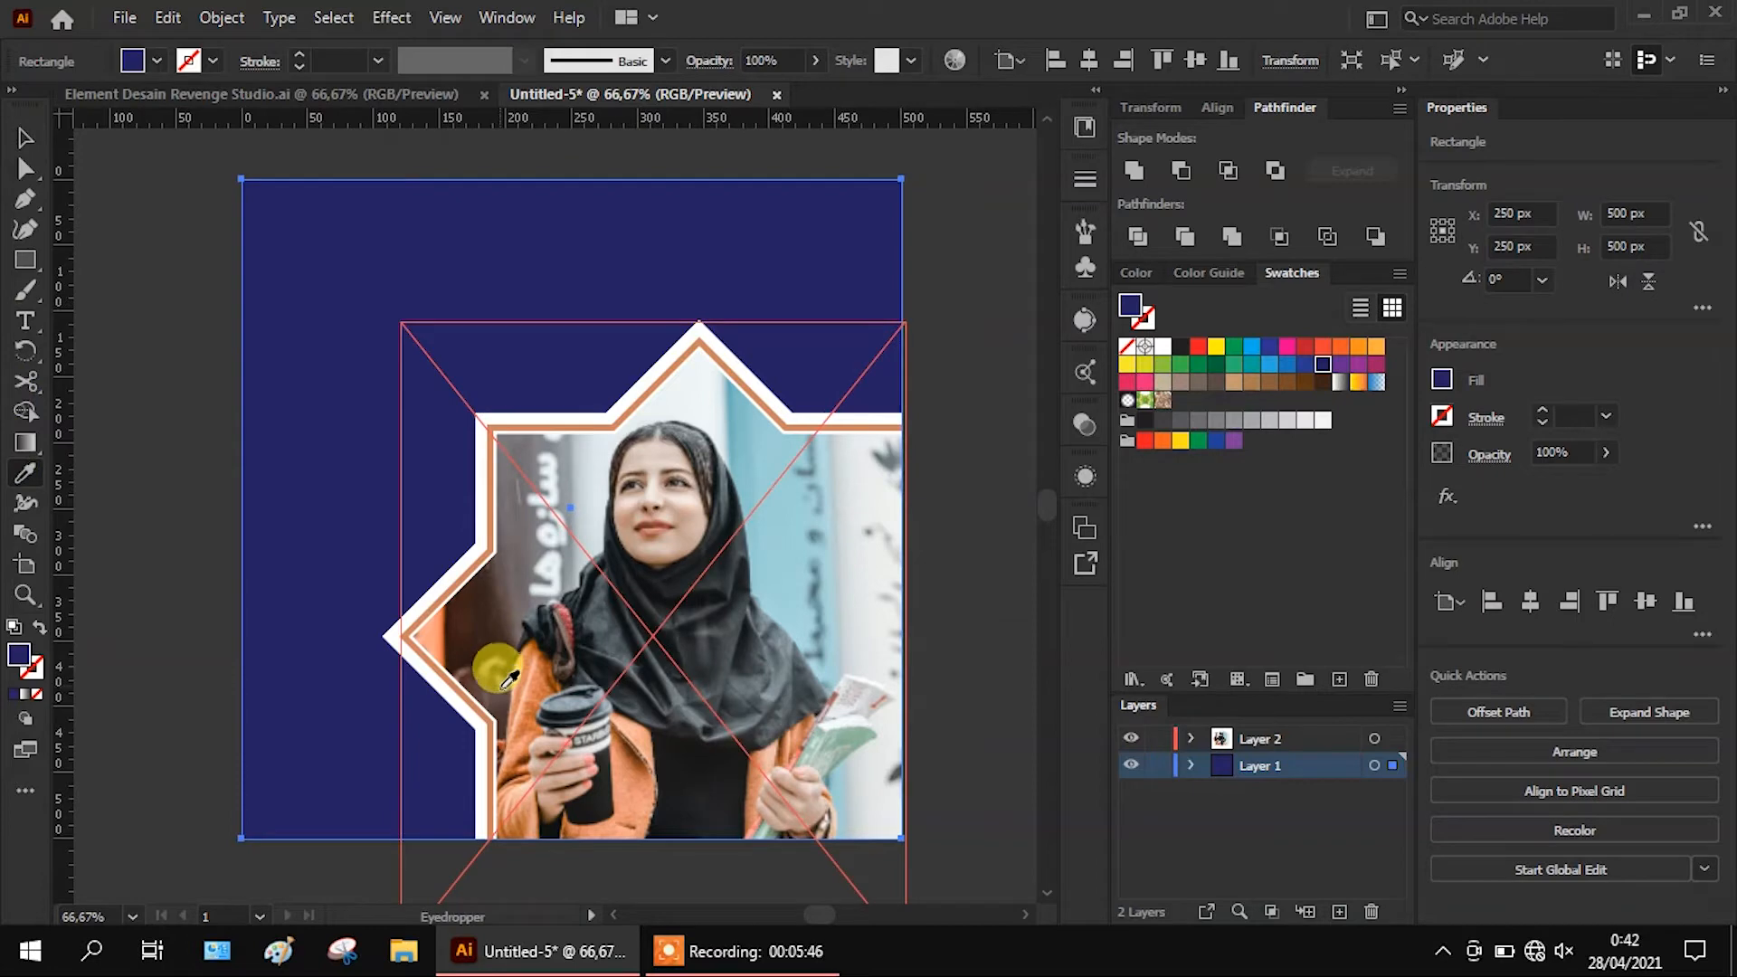
click(533, 697)
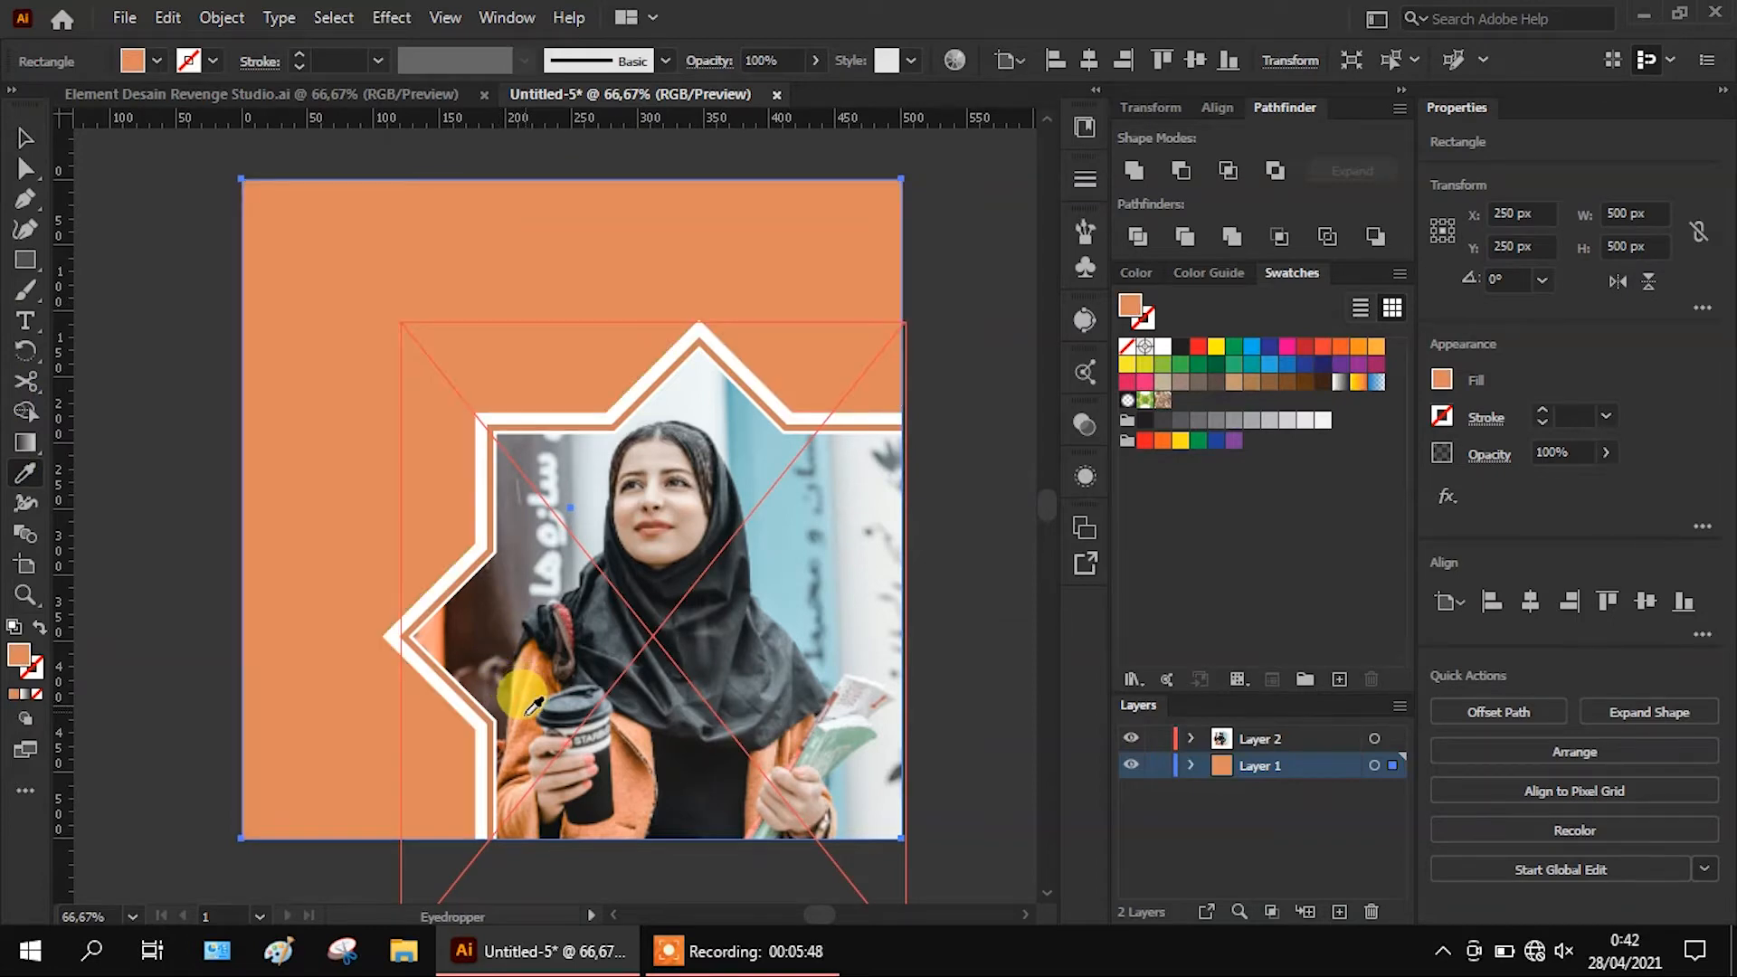
click(526, 755)
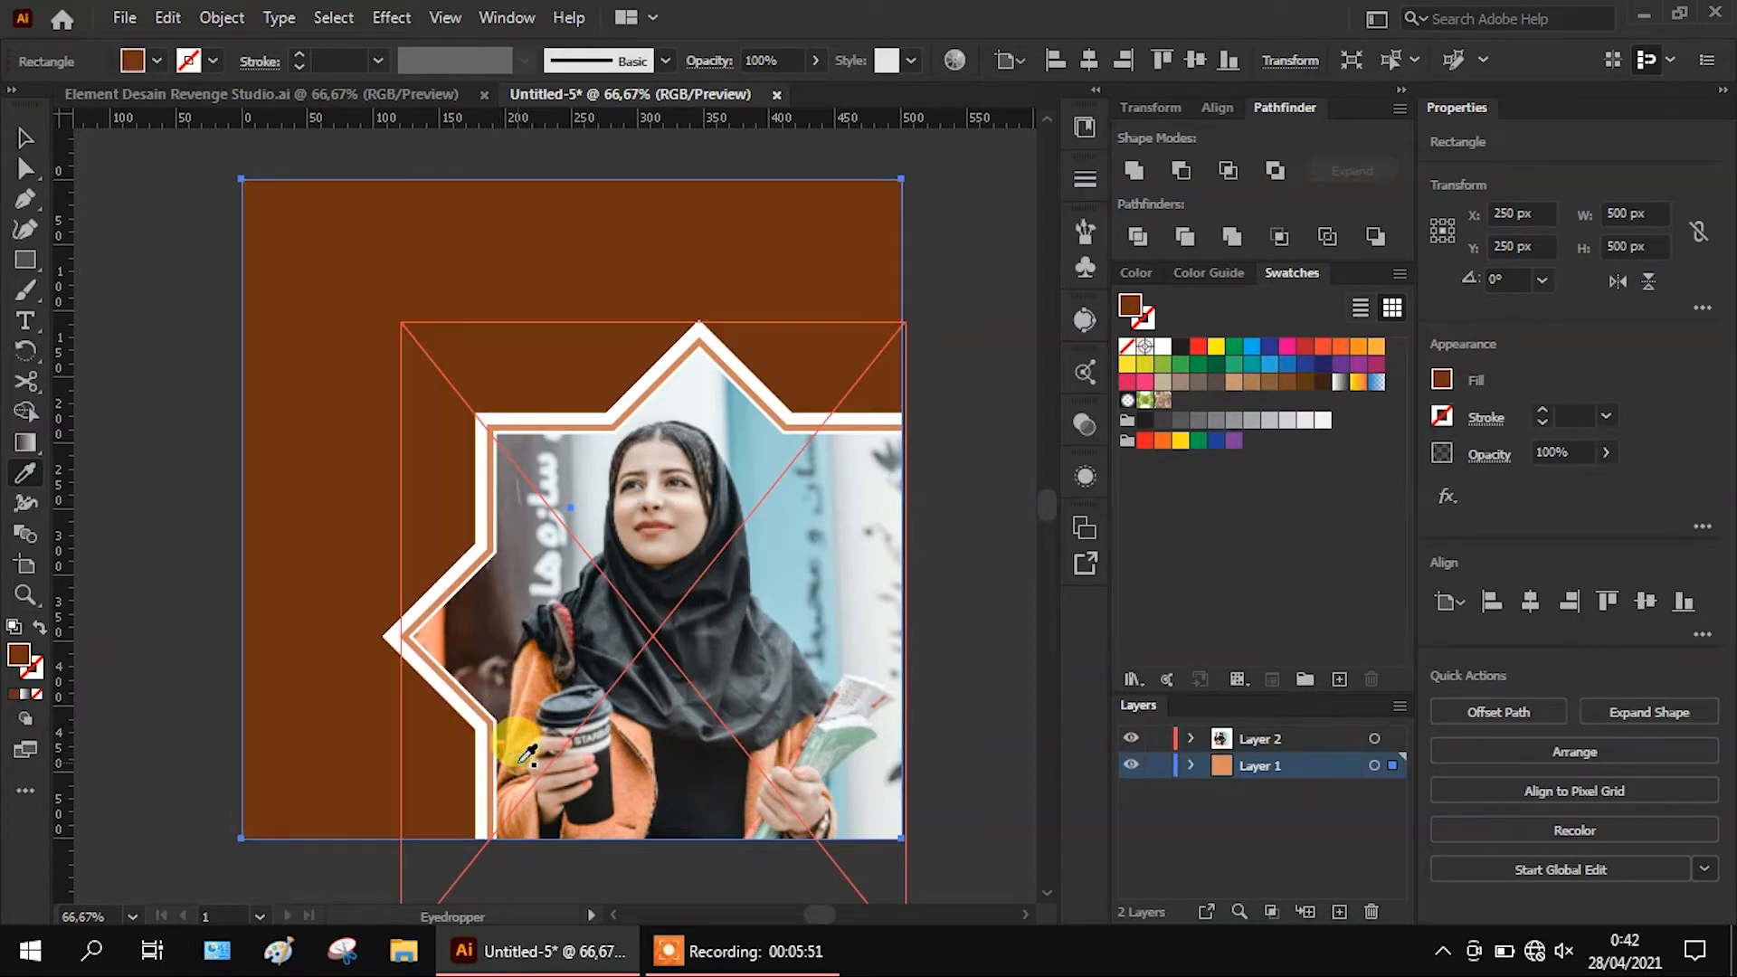
click(520, 756)
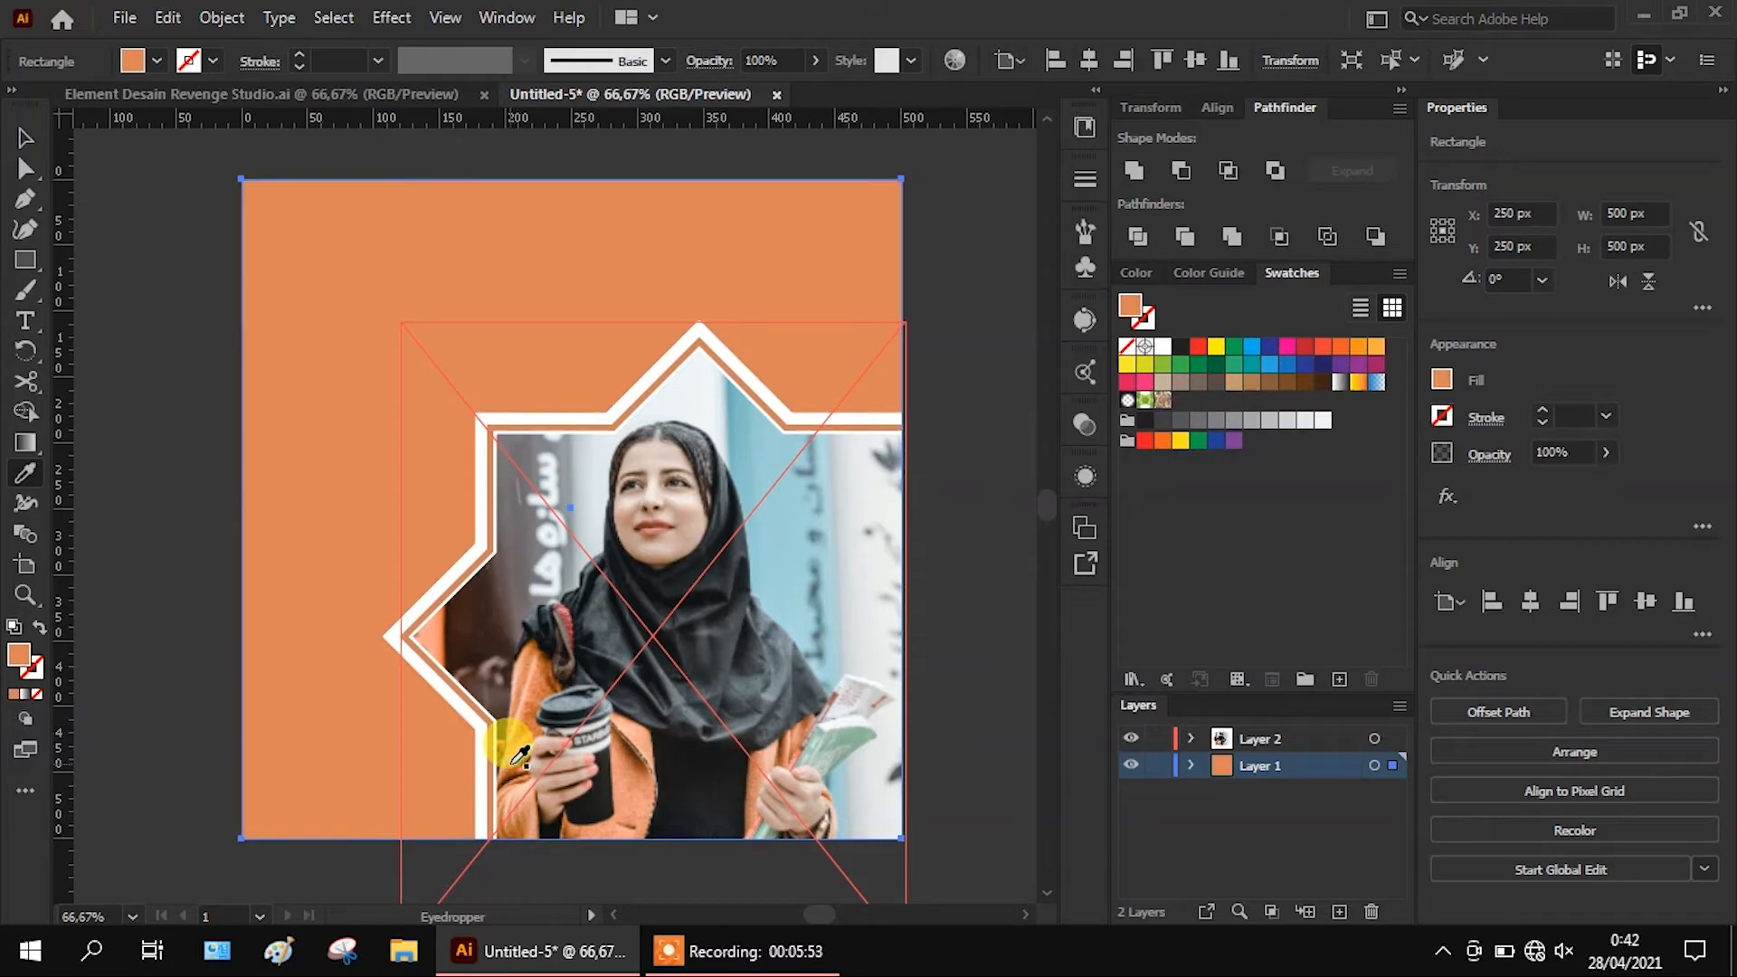
click(513, 765)
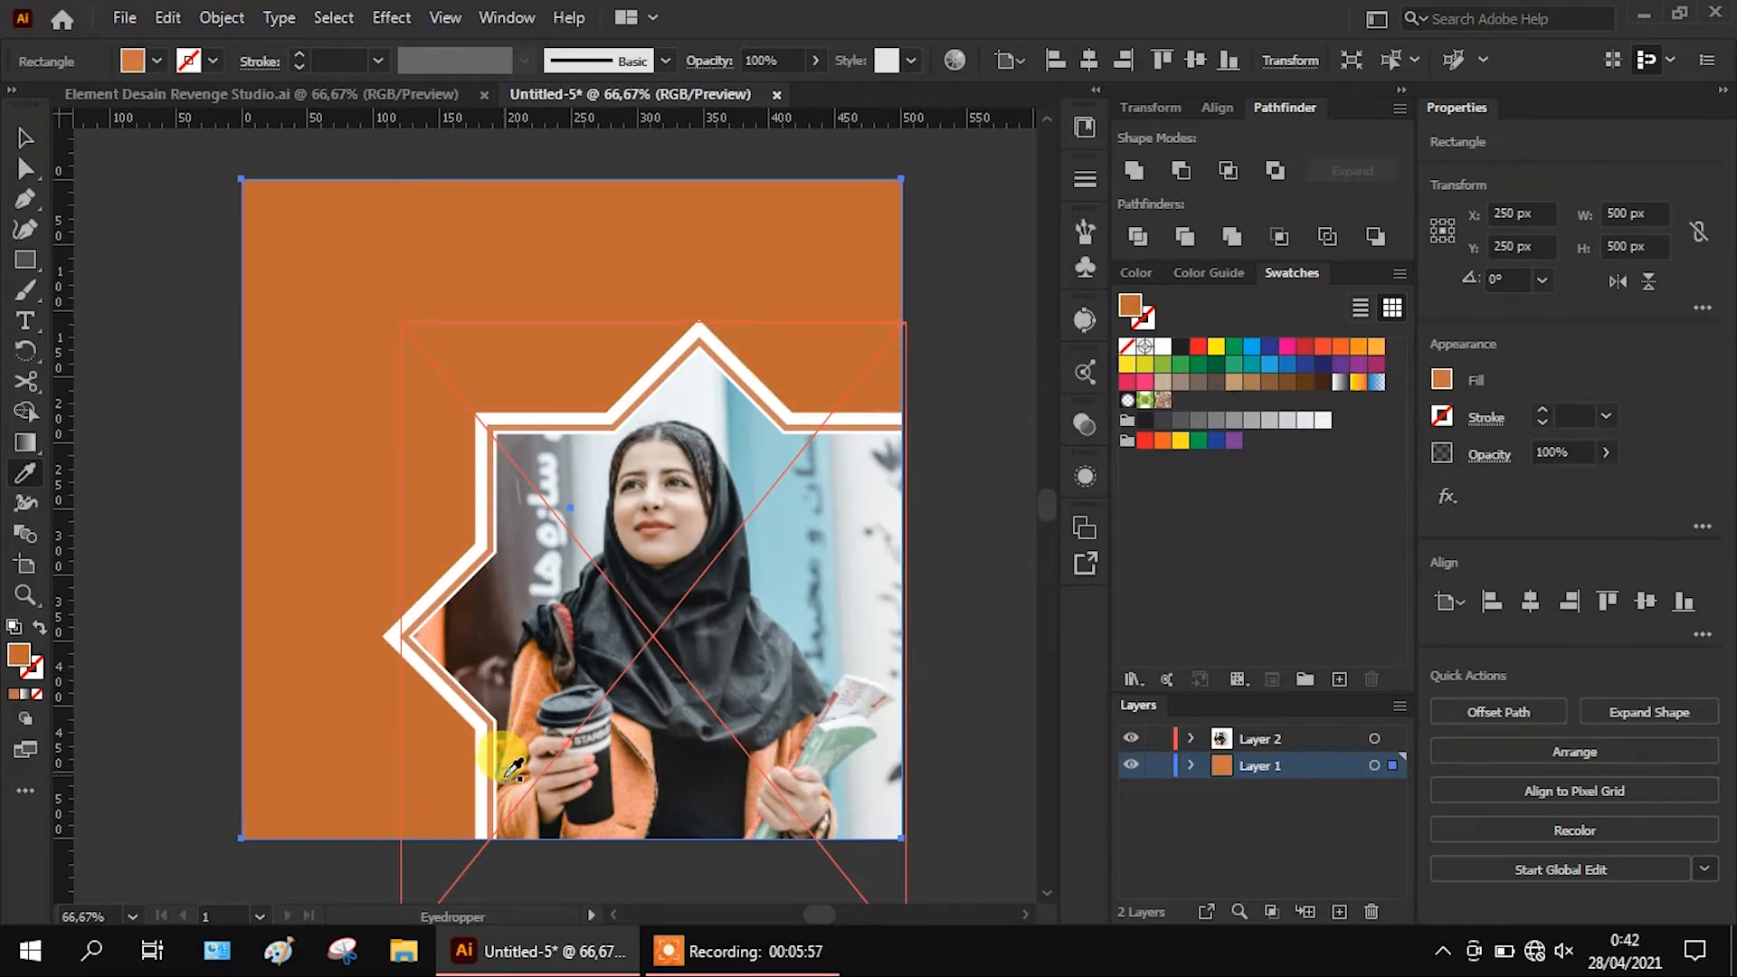
click(724, 574)
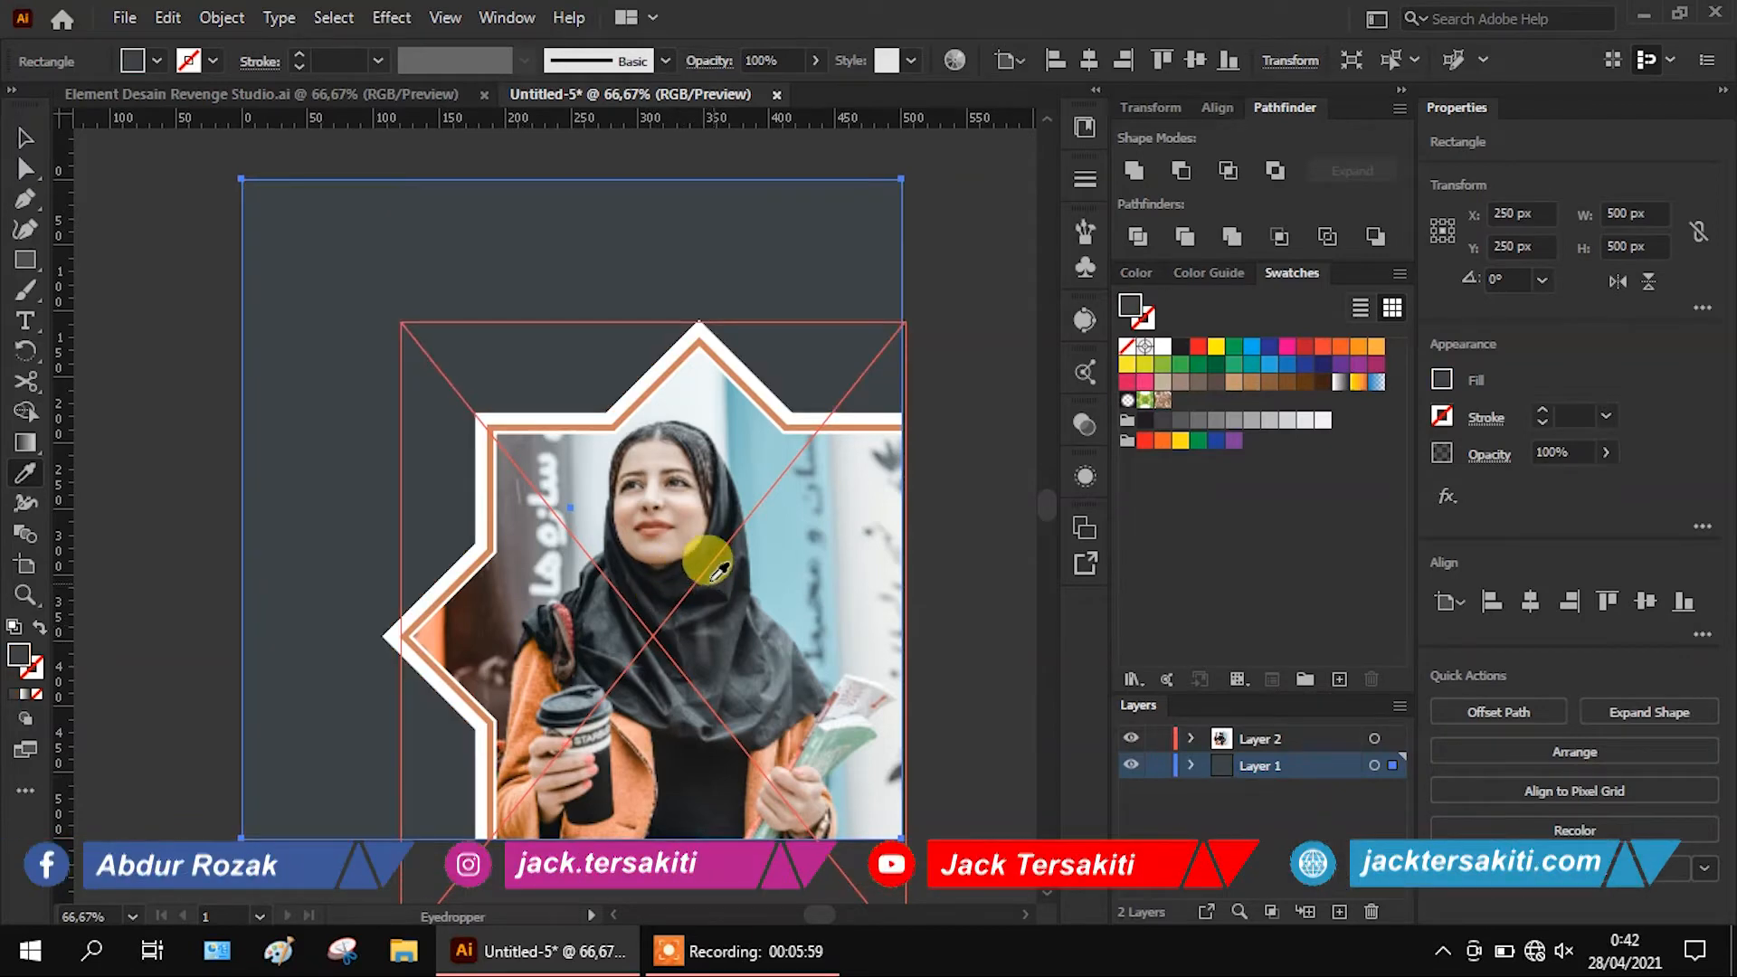
Try near-black shades sampled from the hijab as the fill of the background square
click(698, 545)
click(669, 570)
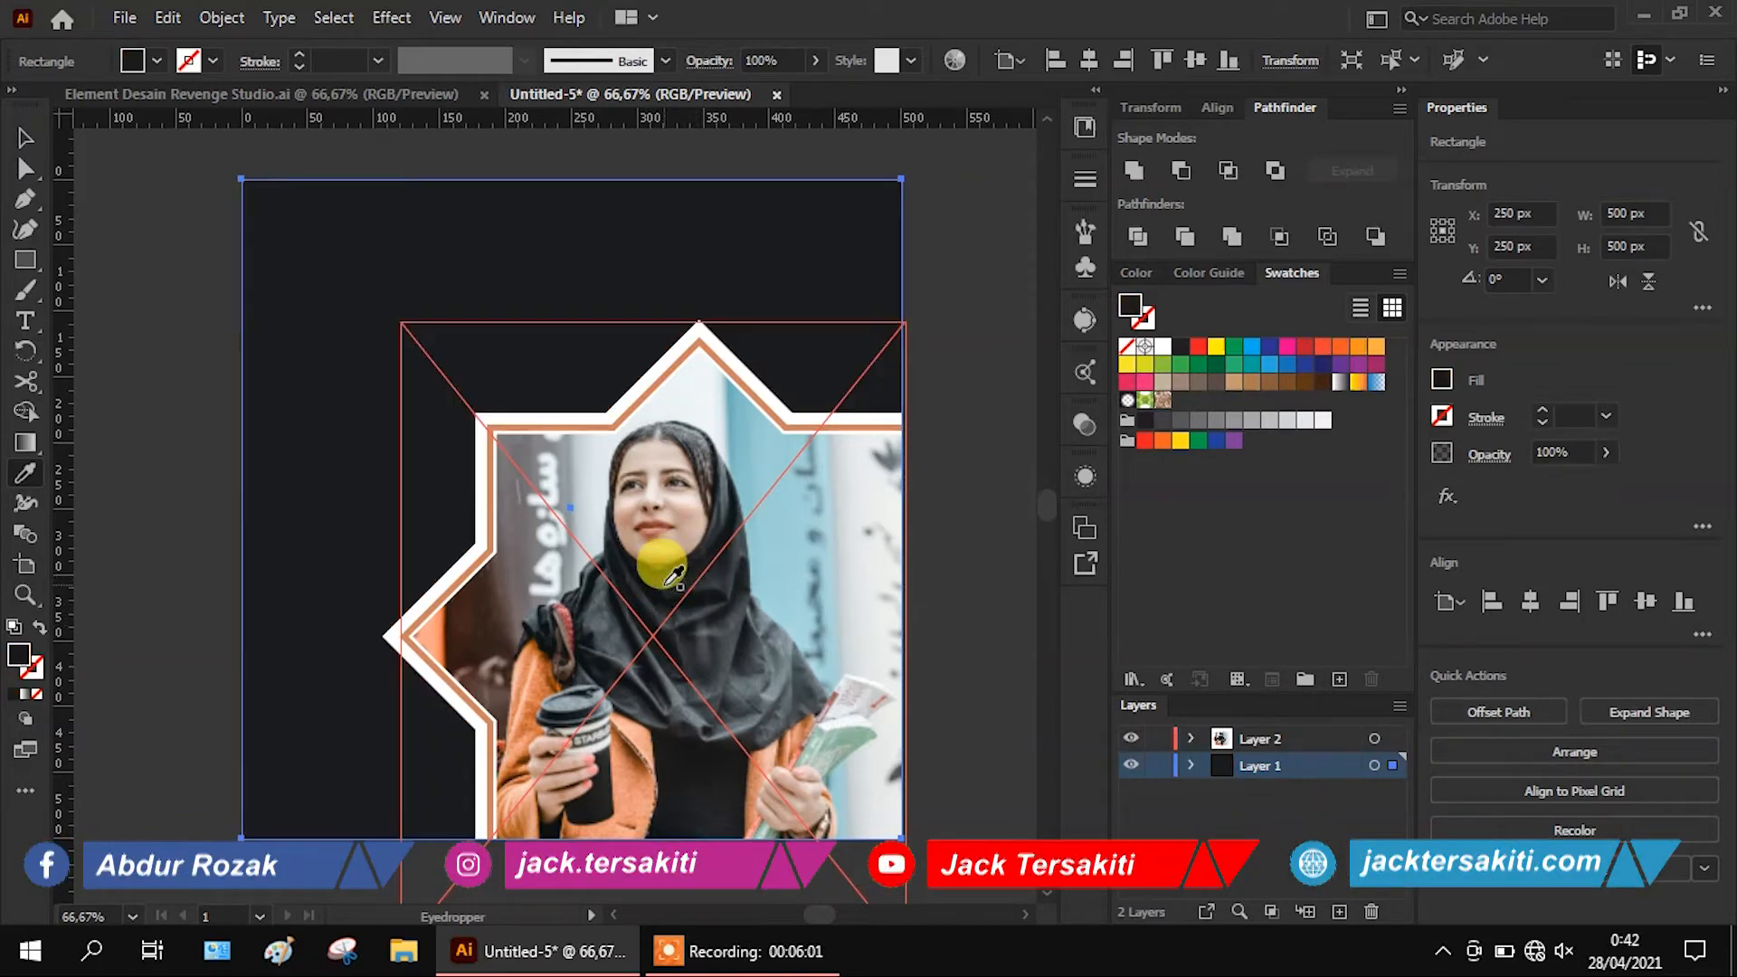
click(699, 570)
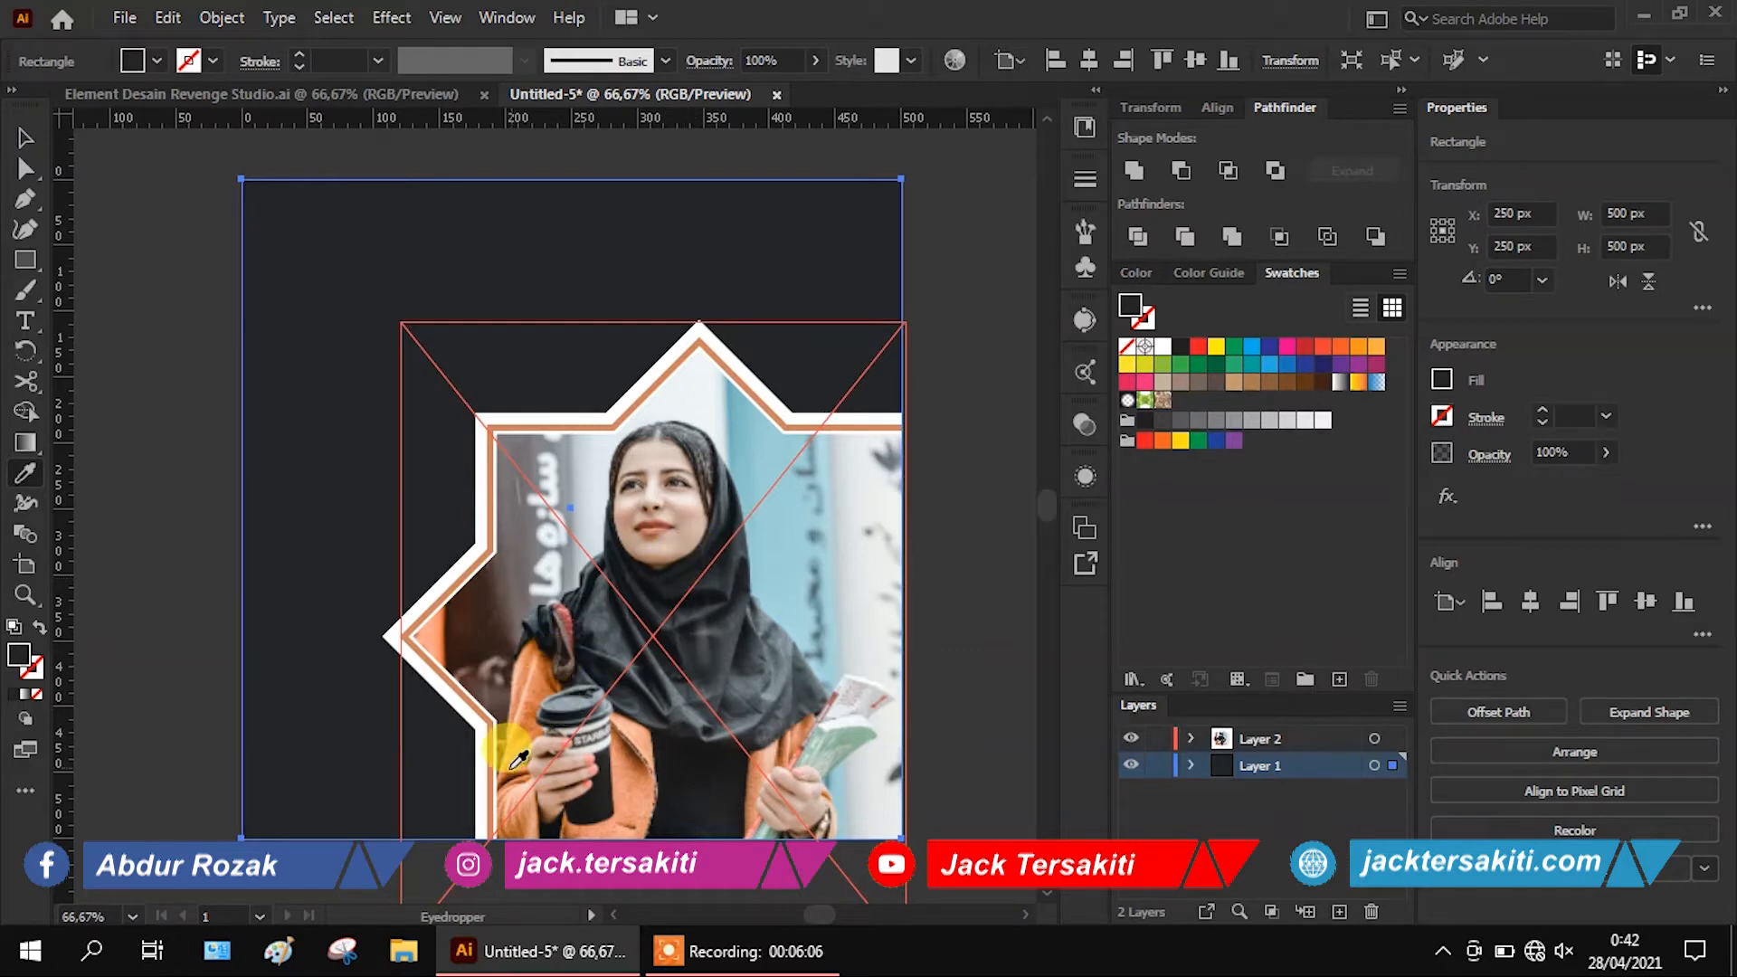
Try several orange and brown tones sampled from the coat as the fill of the background square
click(506, 772)
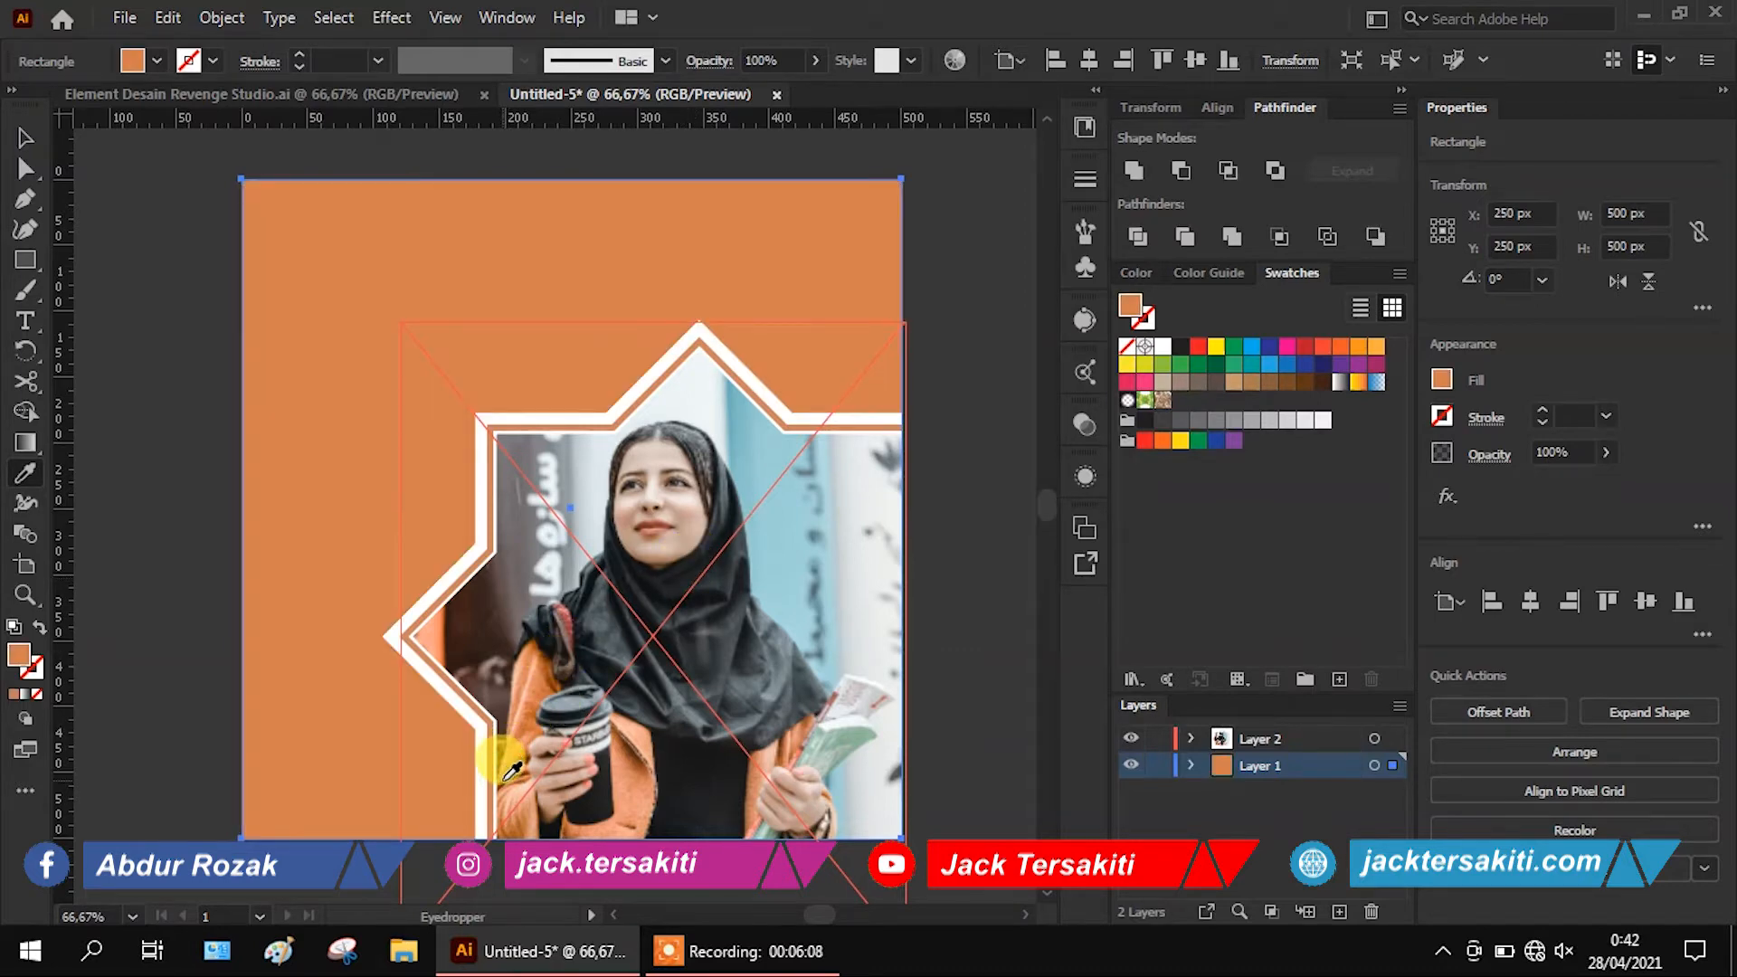
click(509, 773)
click(521, 765)
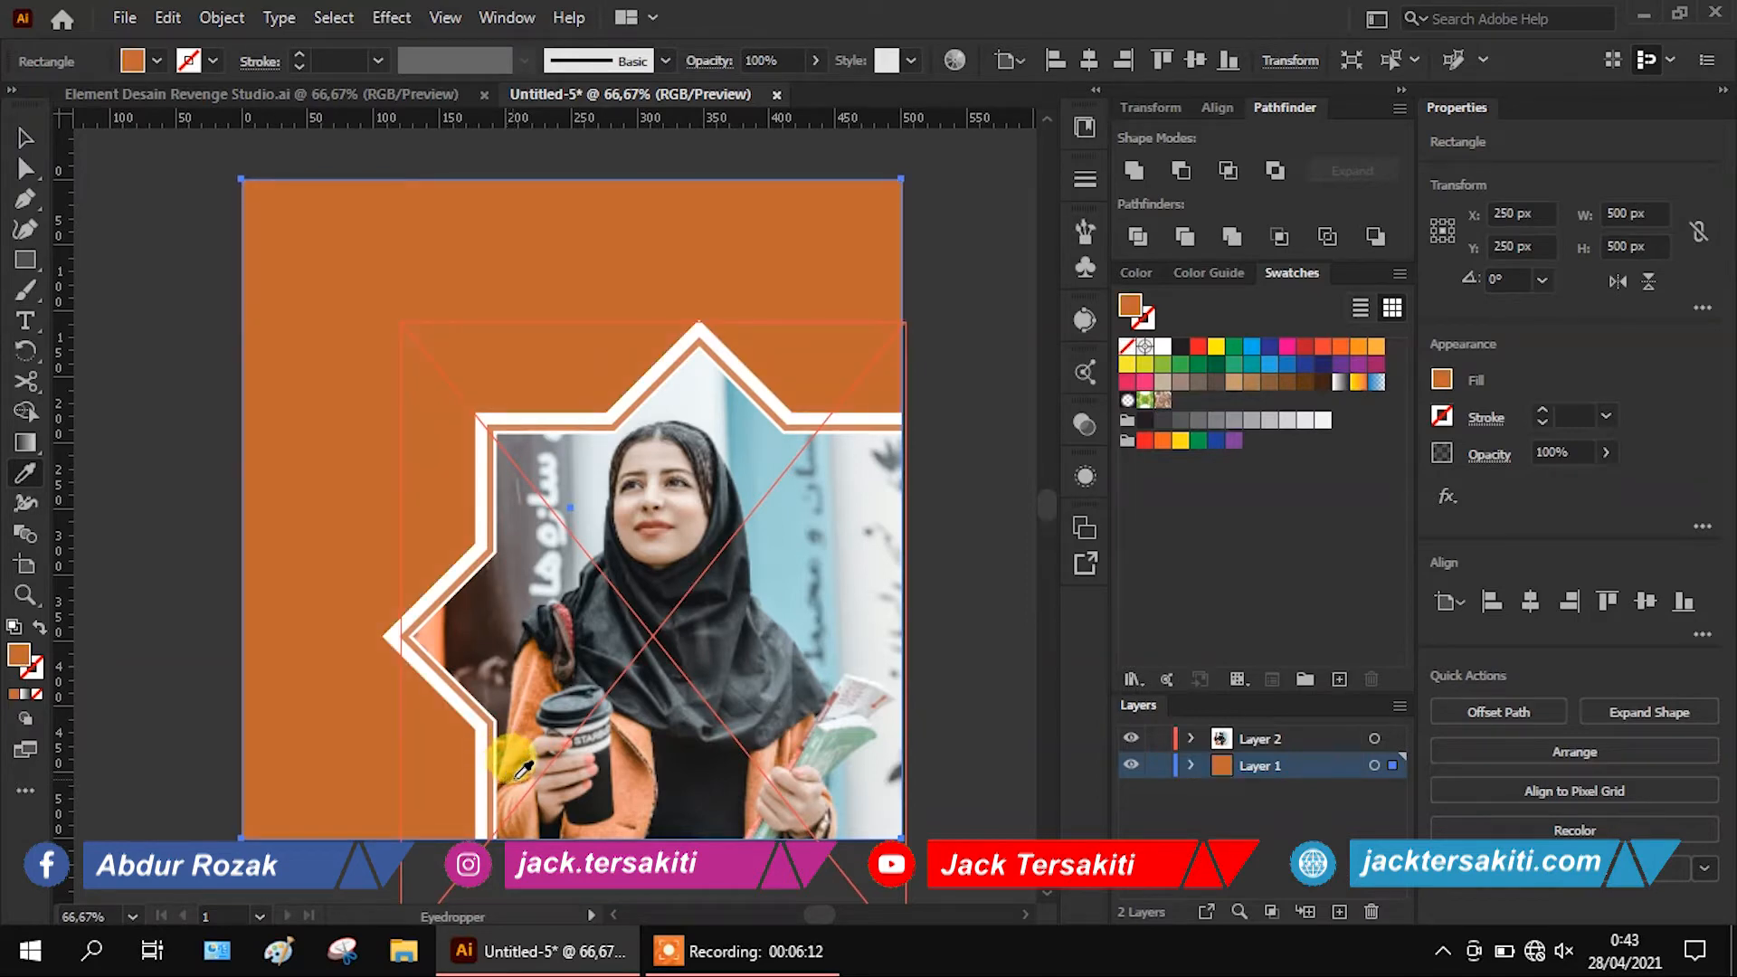
click(523, 767)
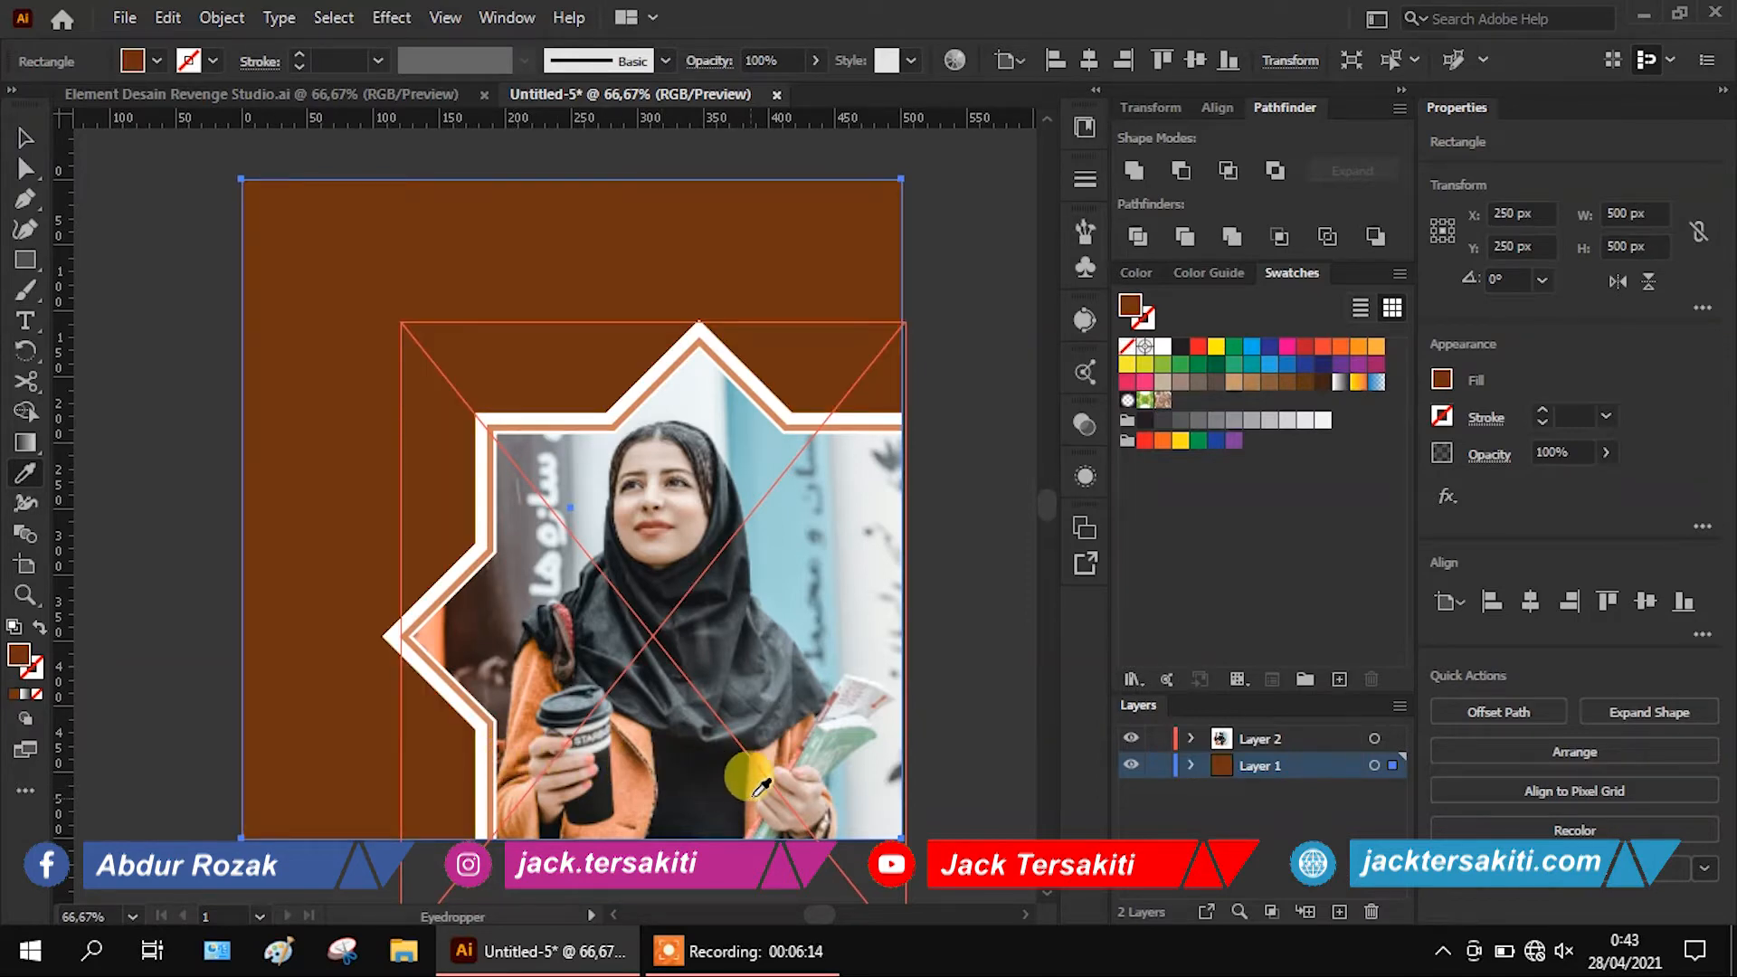
click(627, 735)
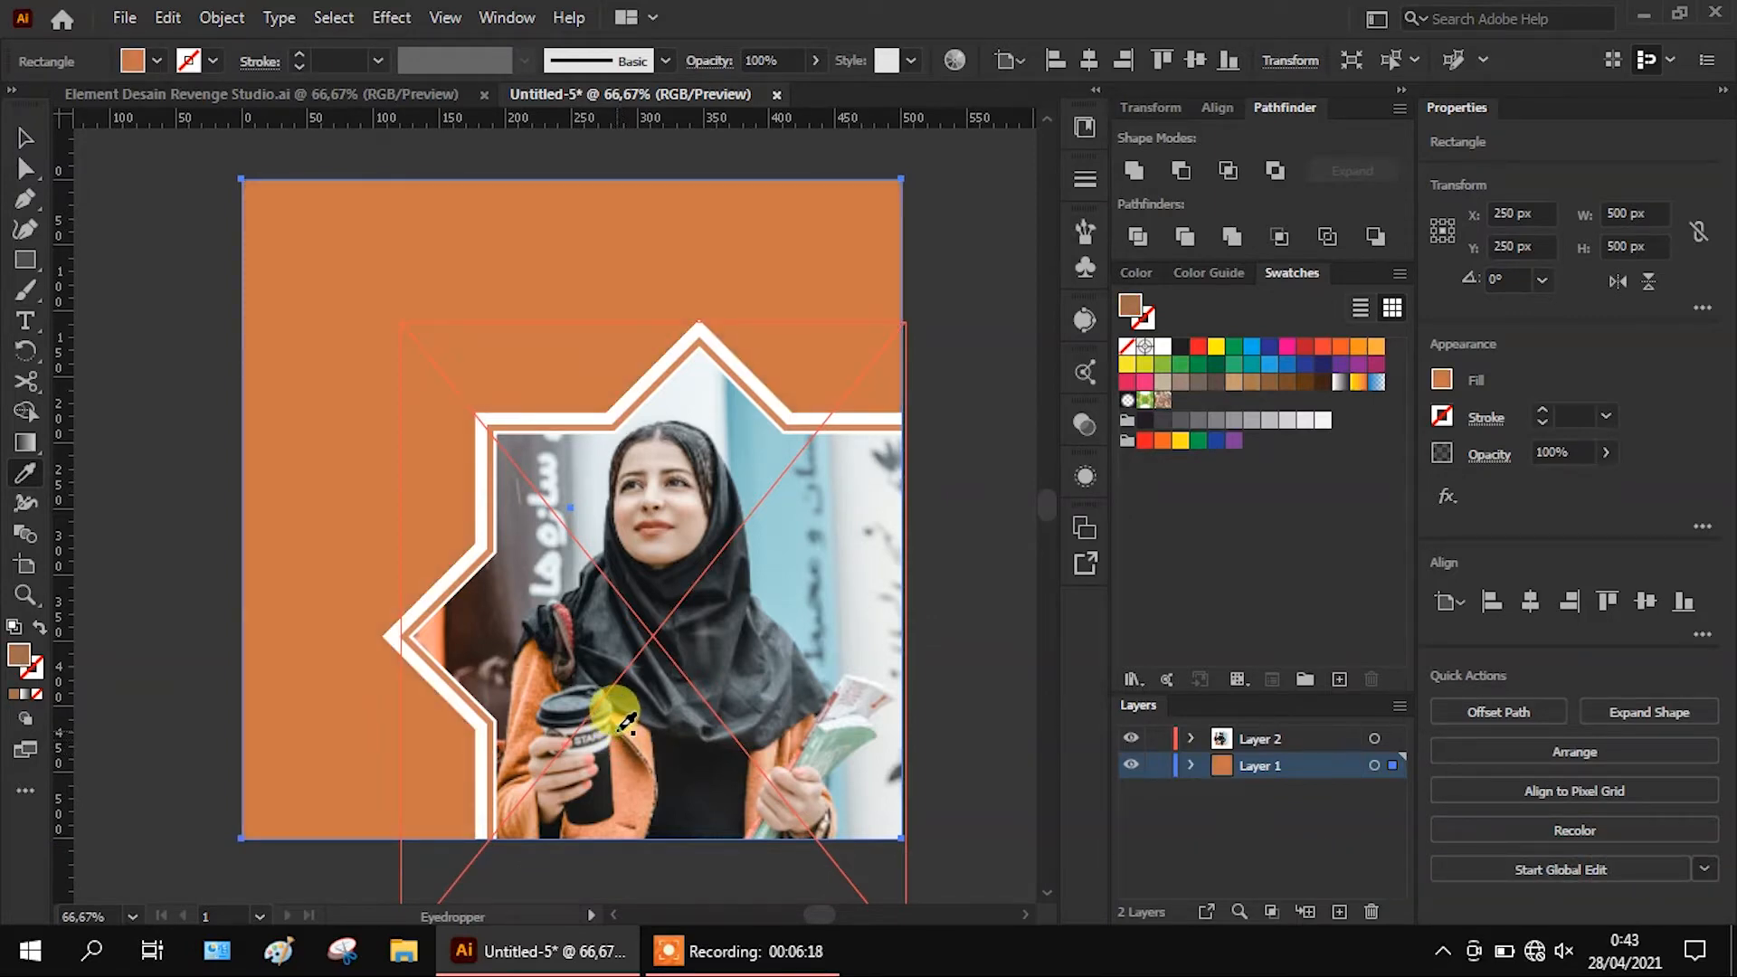
click(626, 729)
click(631, 730)
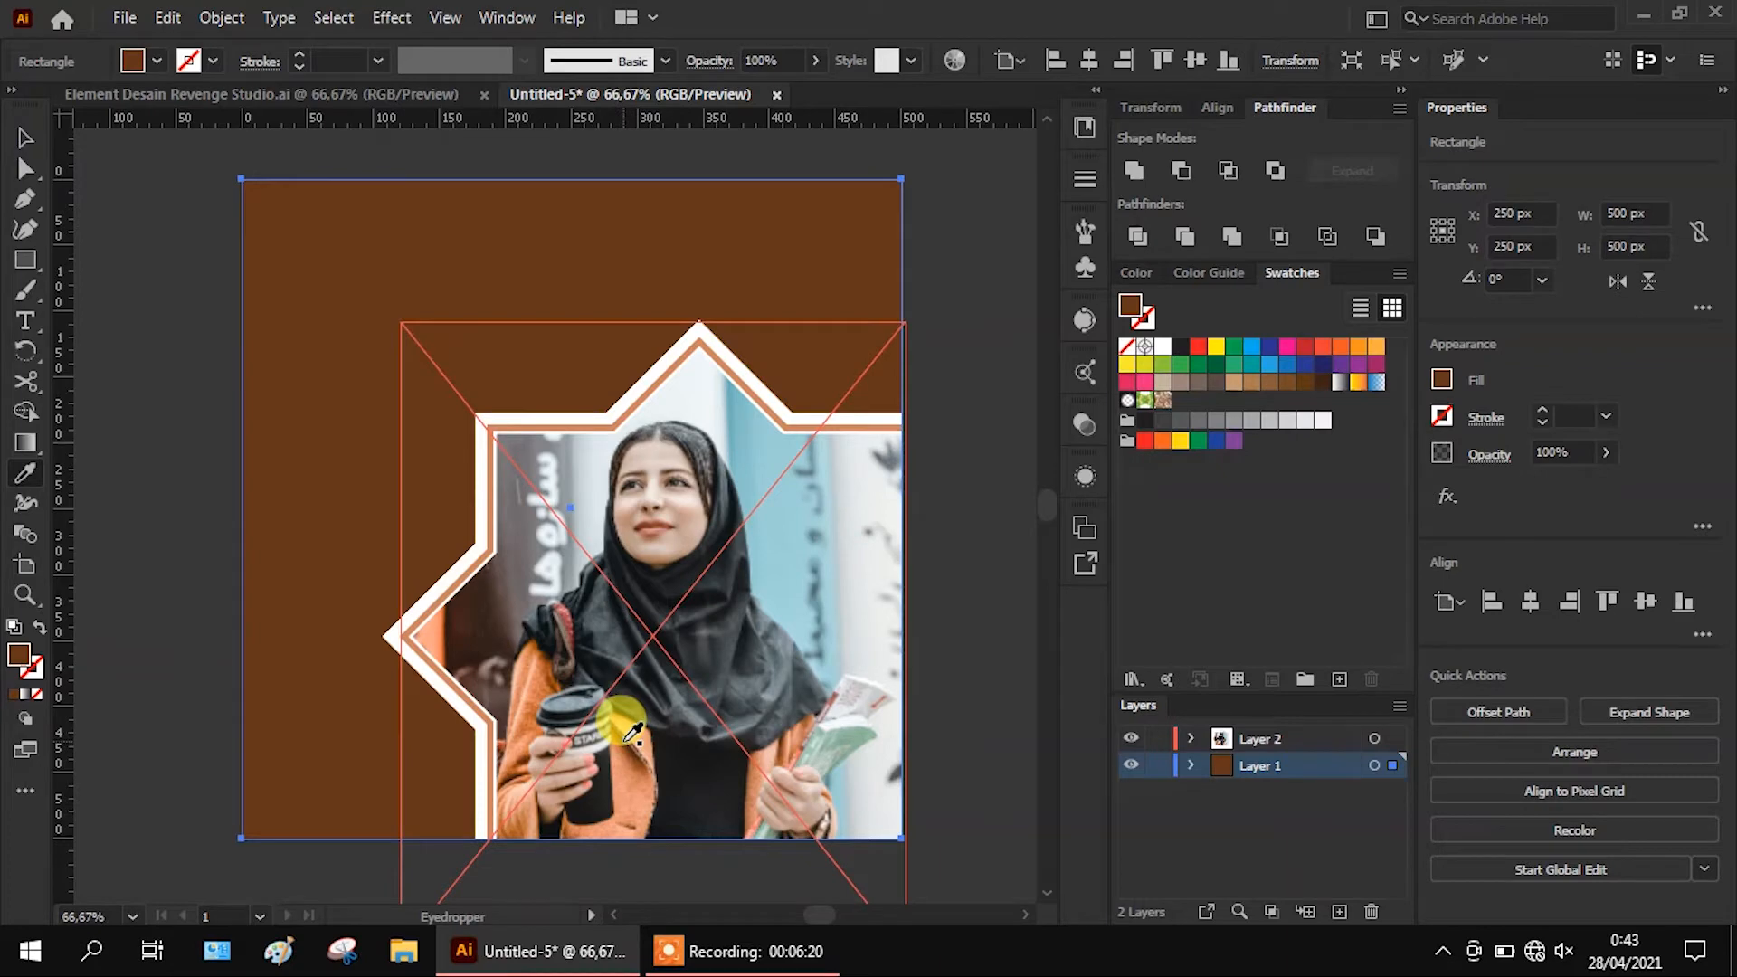
click(632, 747)
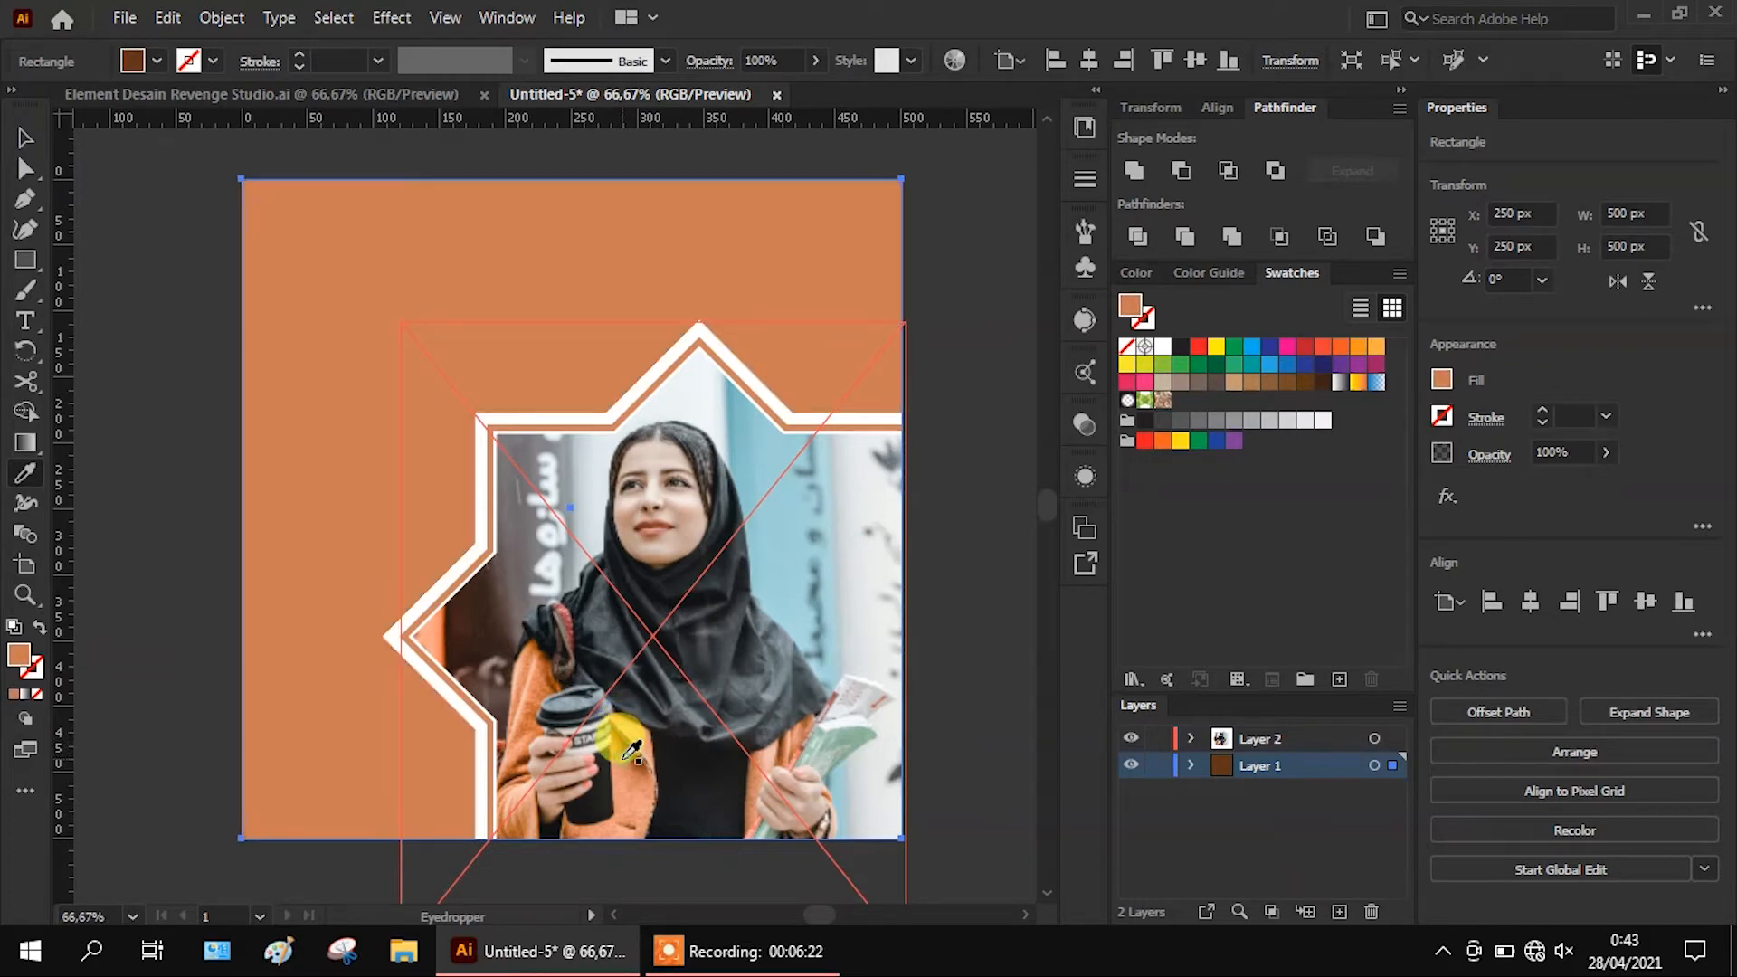
Try adjusting the background square's fill by its RGB values, ending at R 244, G 64, B 61
click(1135, 272)
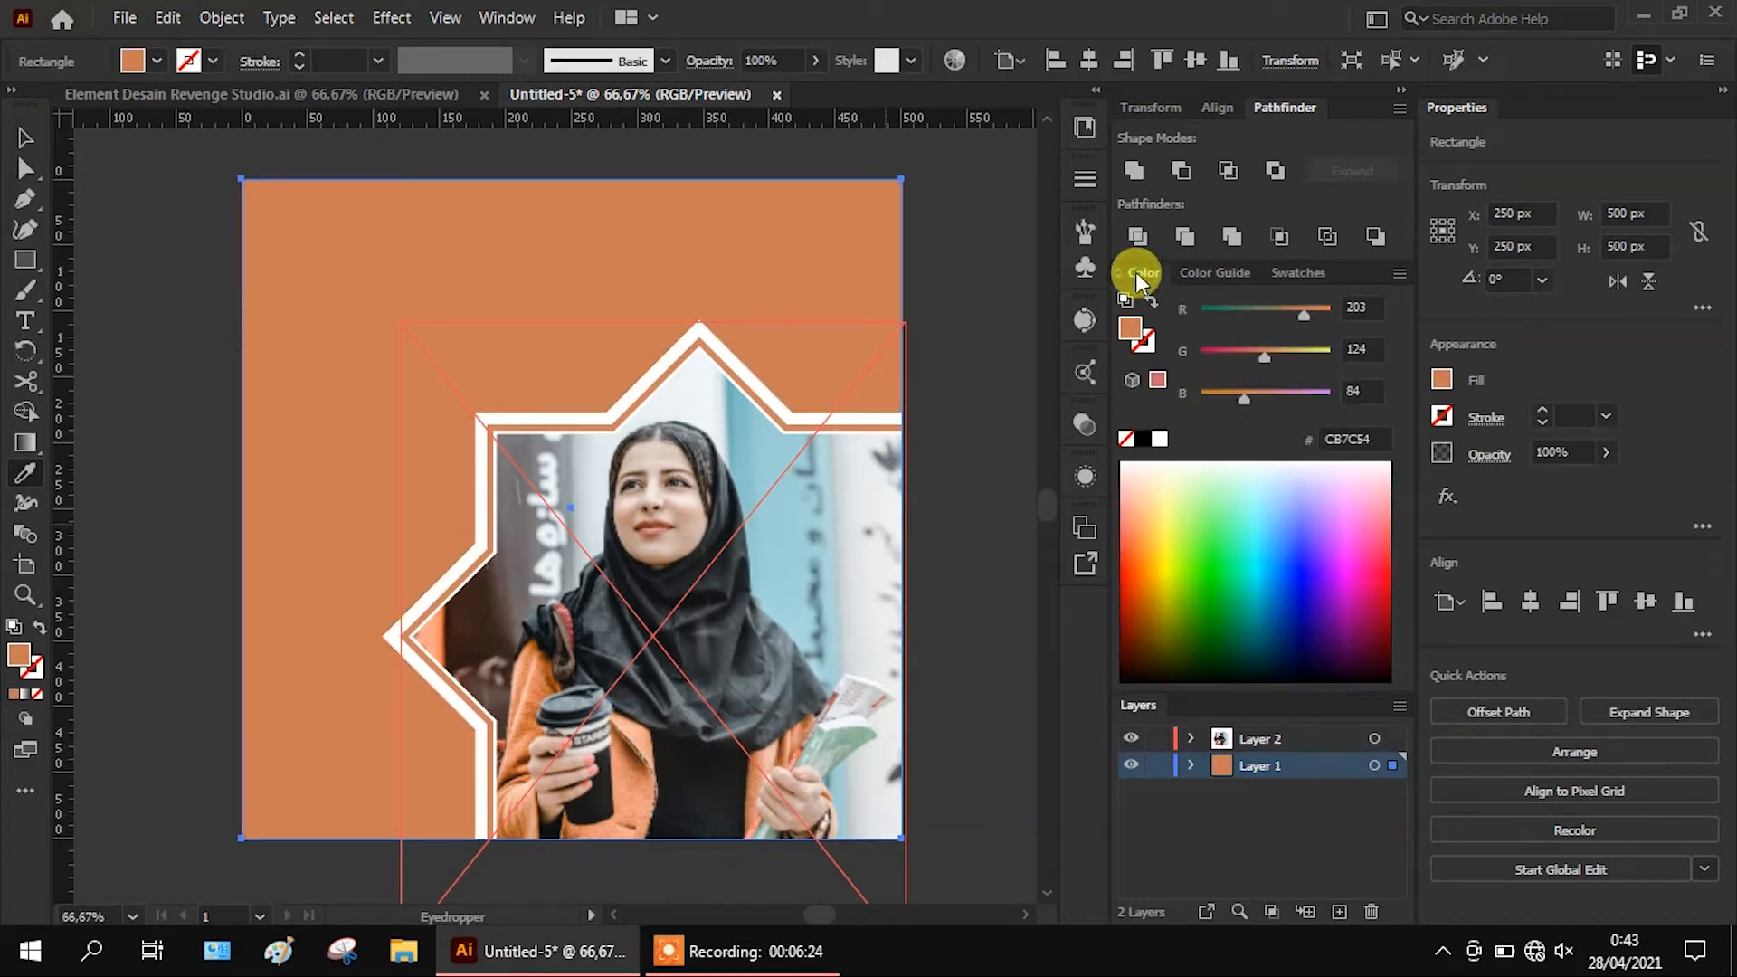
drag(1266, 357, 1233, 409)
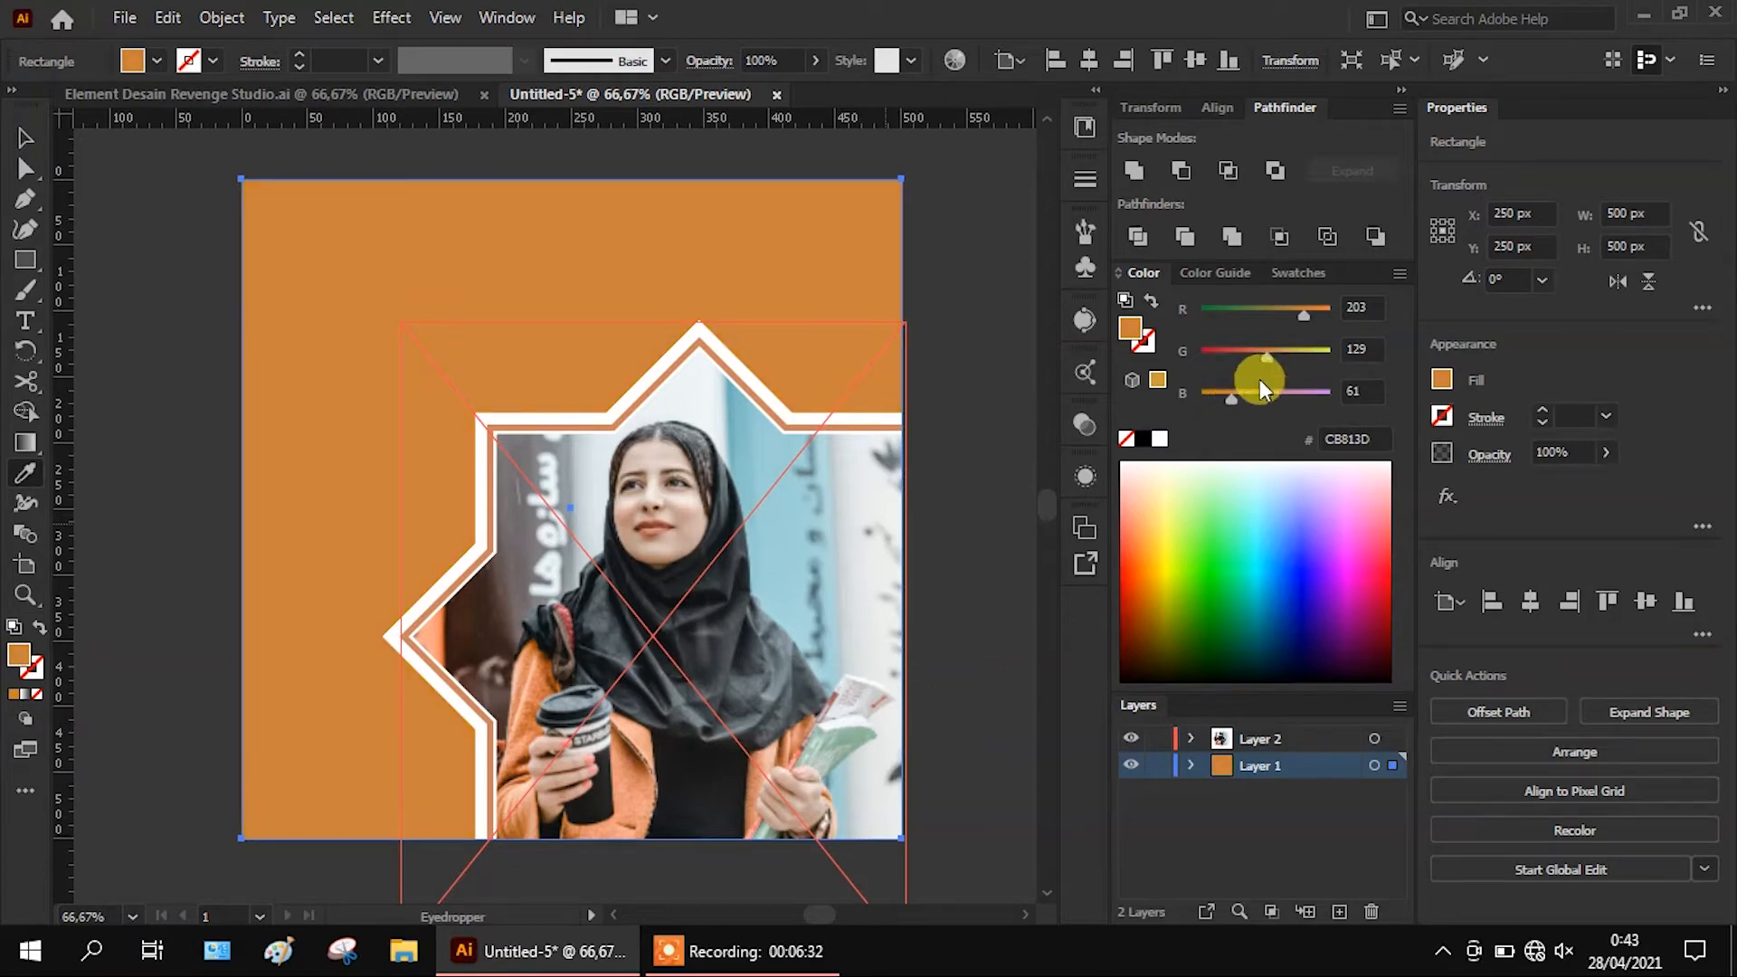
drag(1308, 316, 1328, 316)
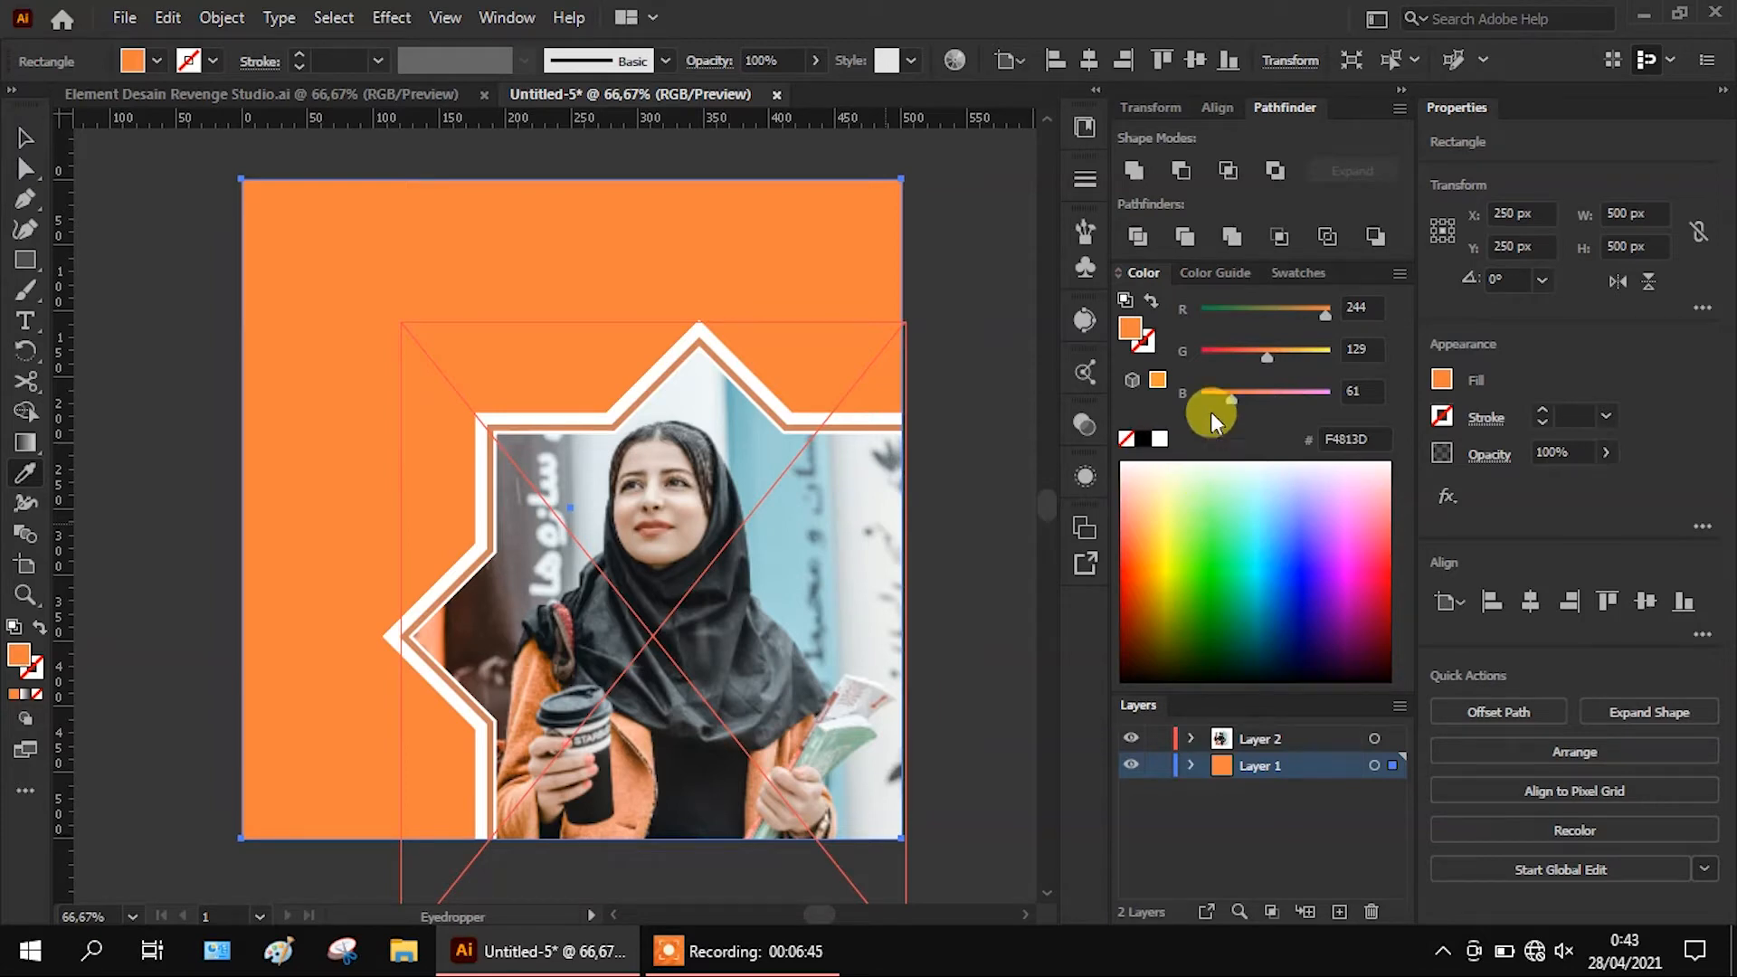
click(1233, 351)
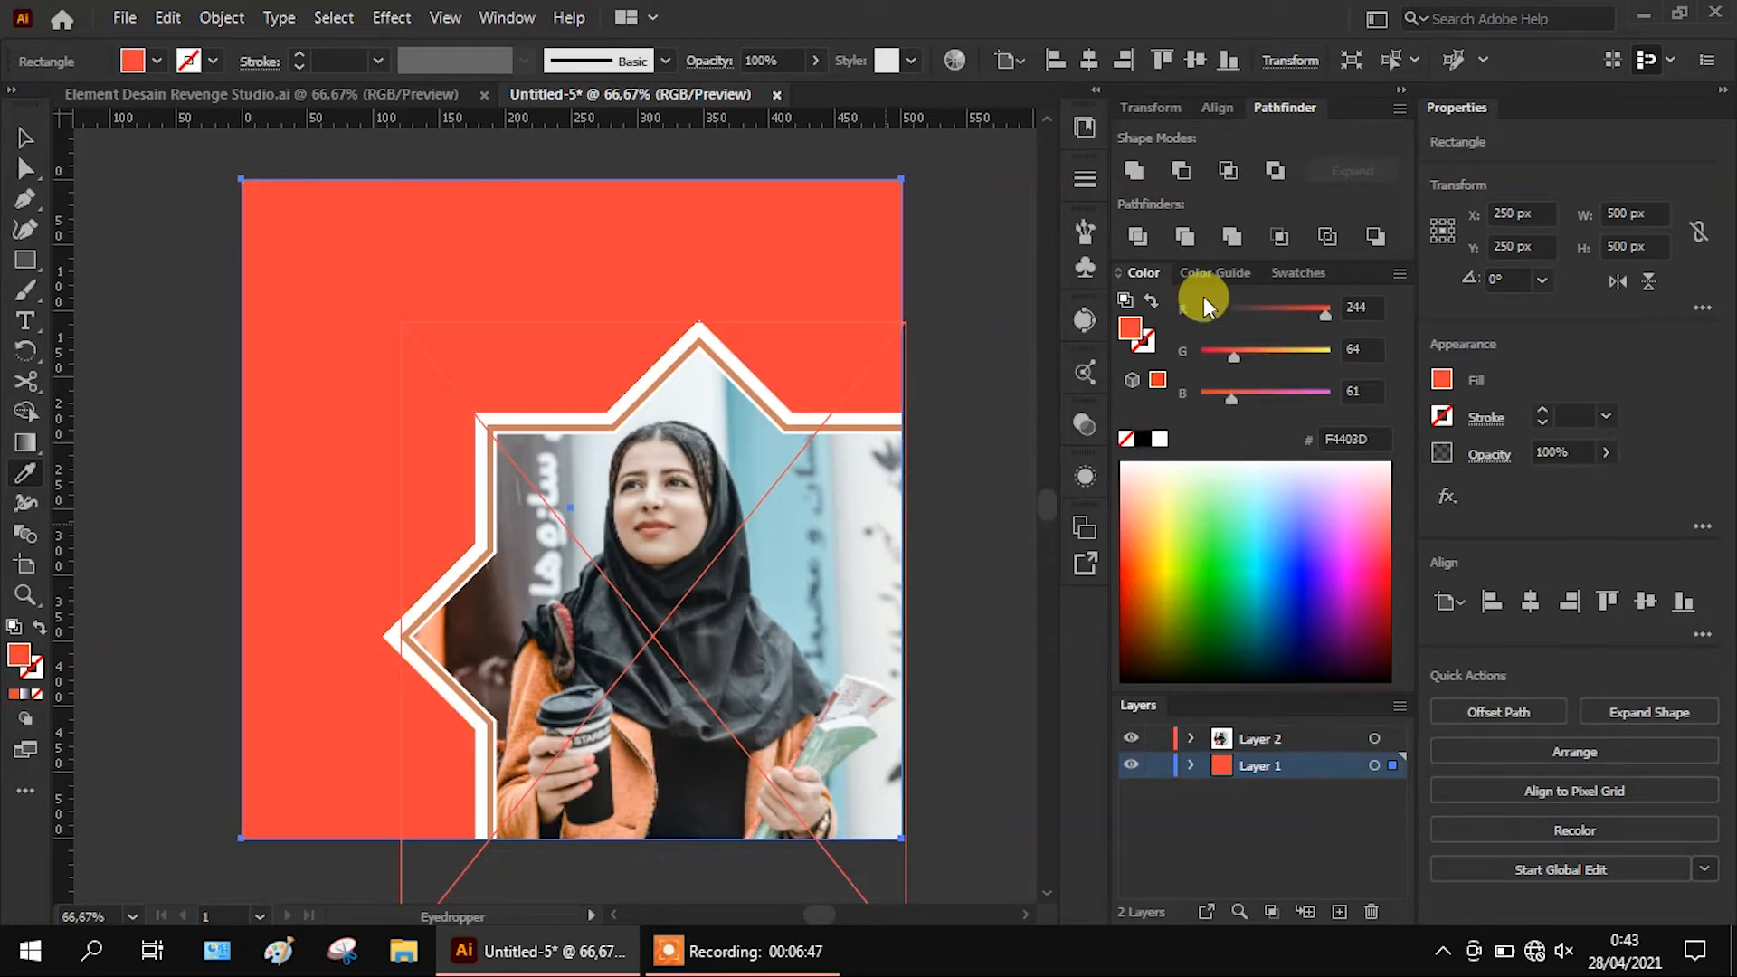
Try the orange F26522 swatch as the fill of the background square
click(1211, 272)
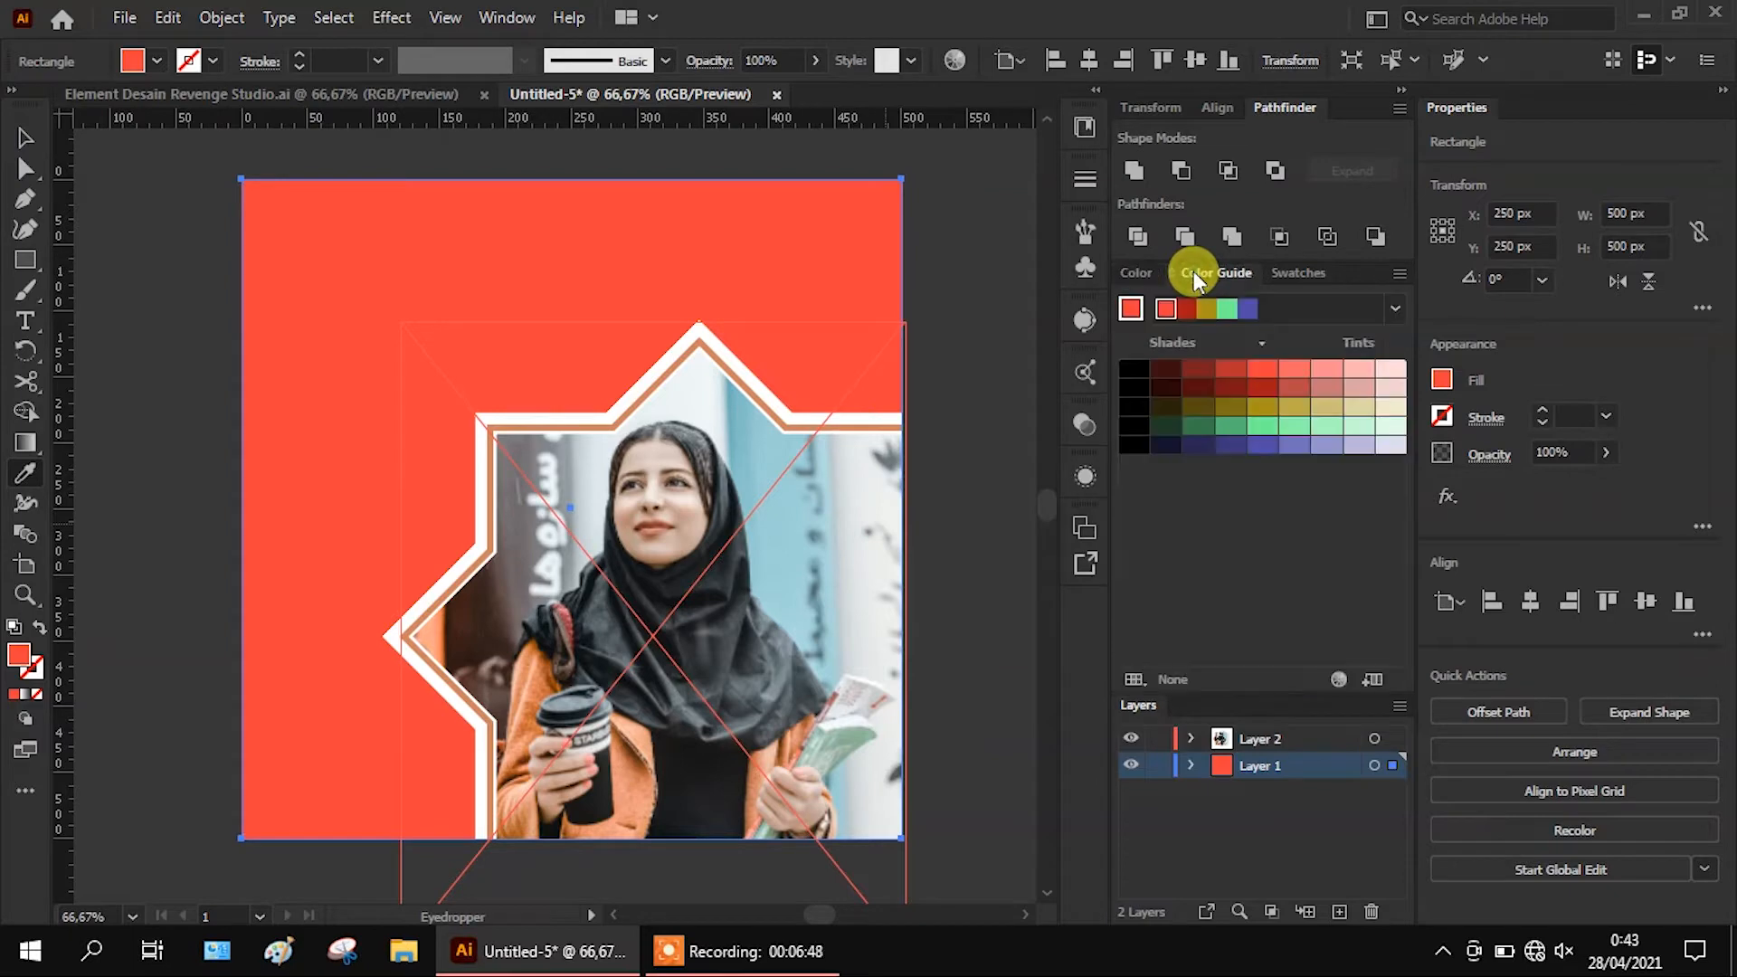
click(1289, 271)
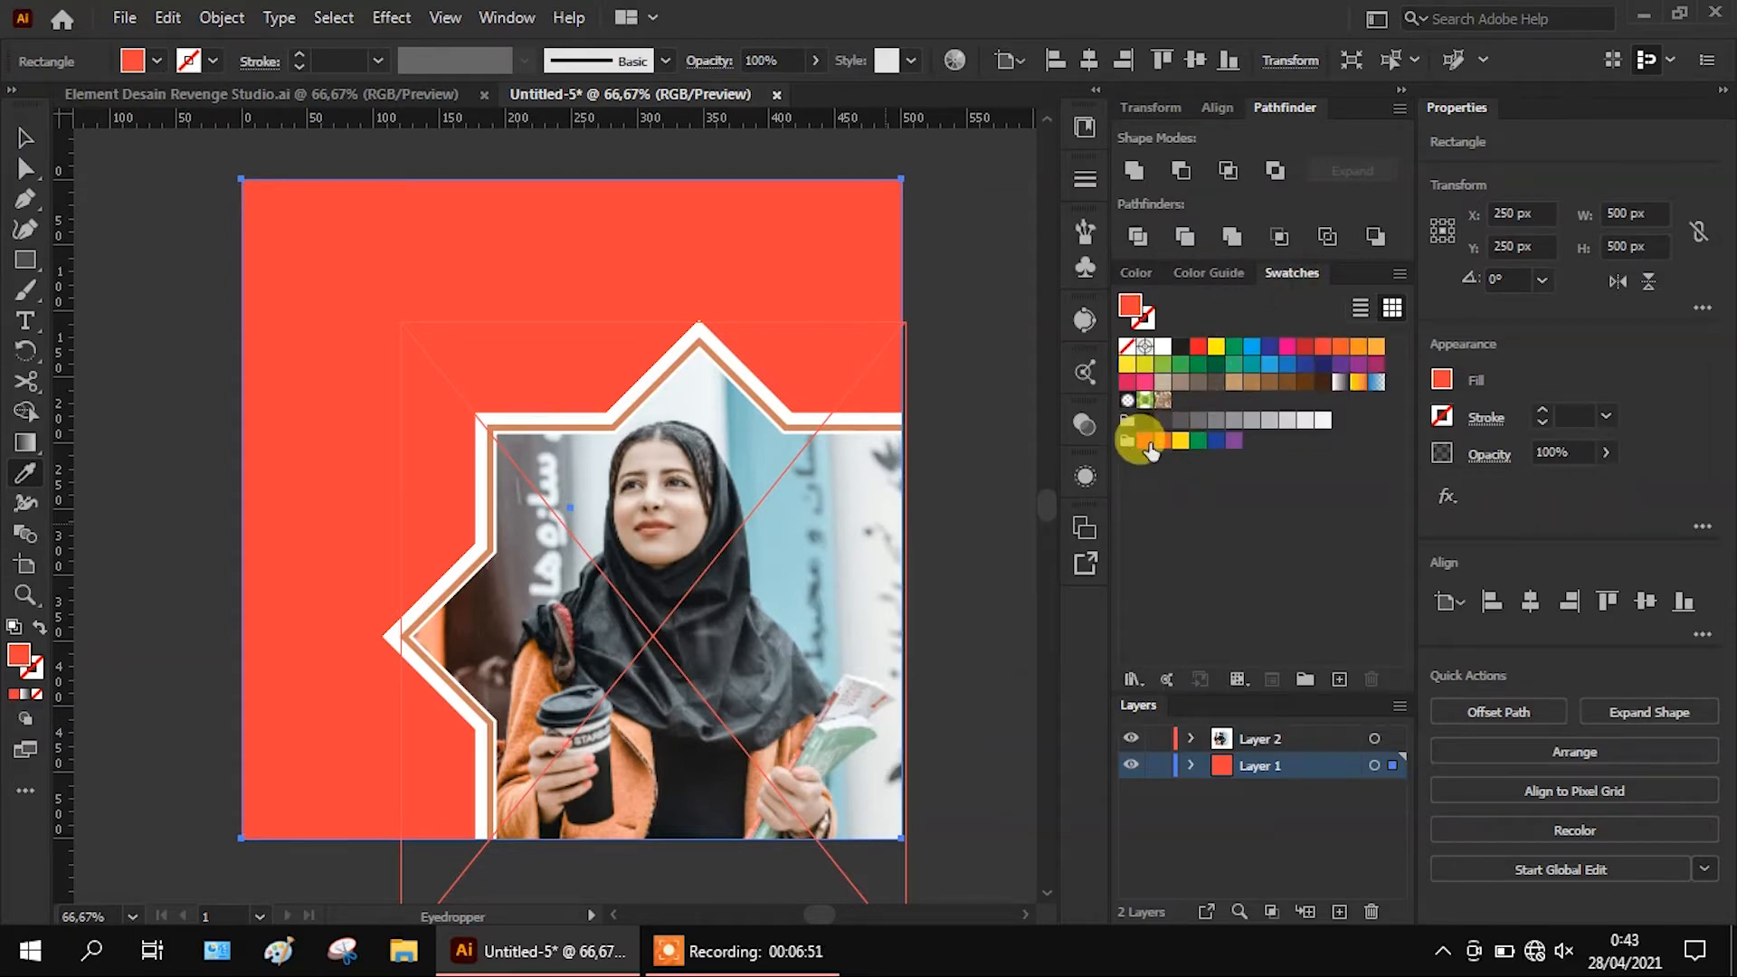
click(1162, 441)
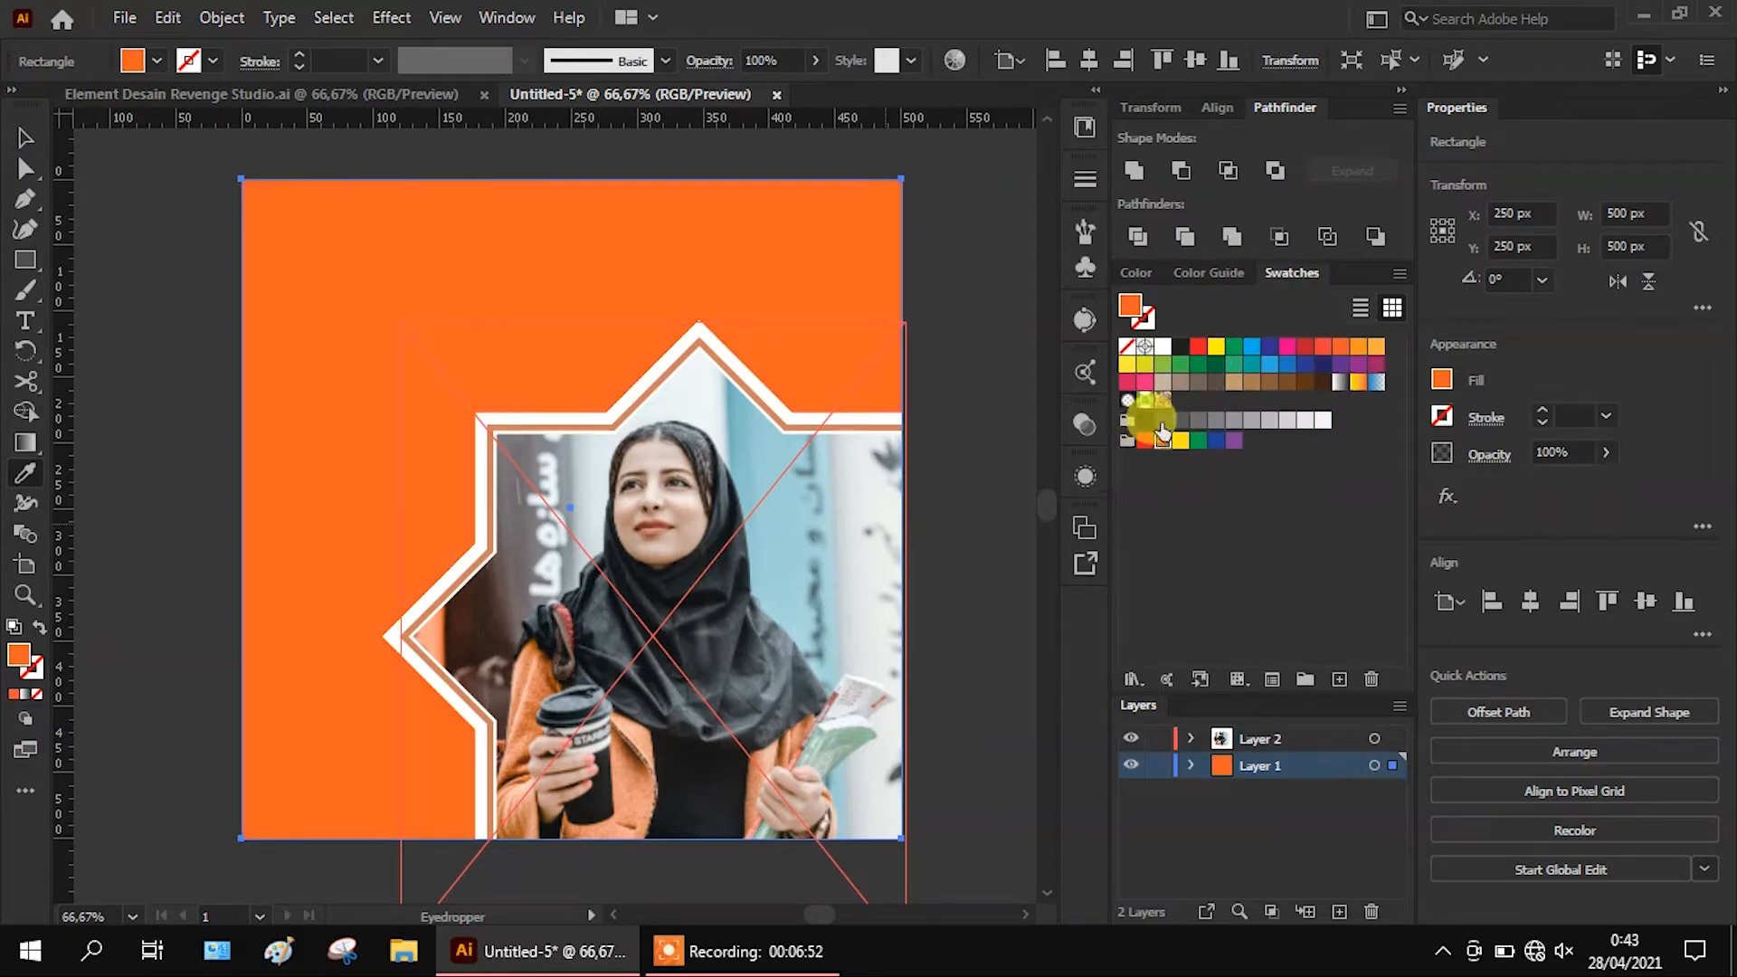
Try brown, olive and dark teal 002E3C from the RGB spectrum as the fill of the background square
click(1140, 273)
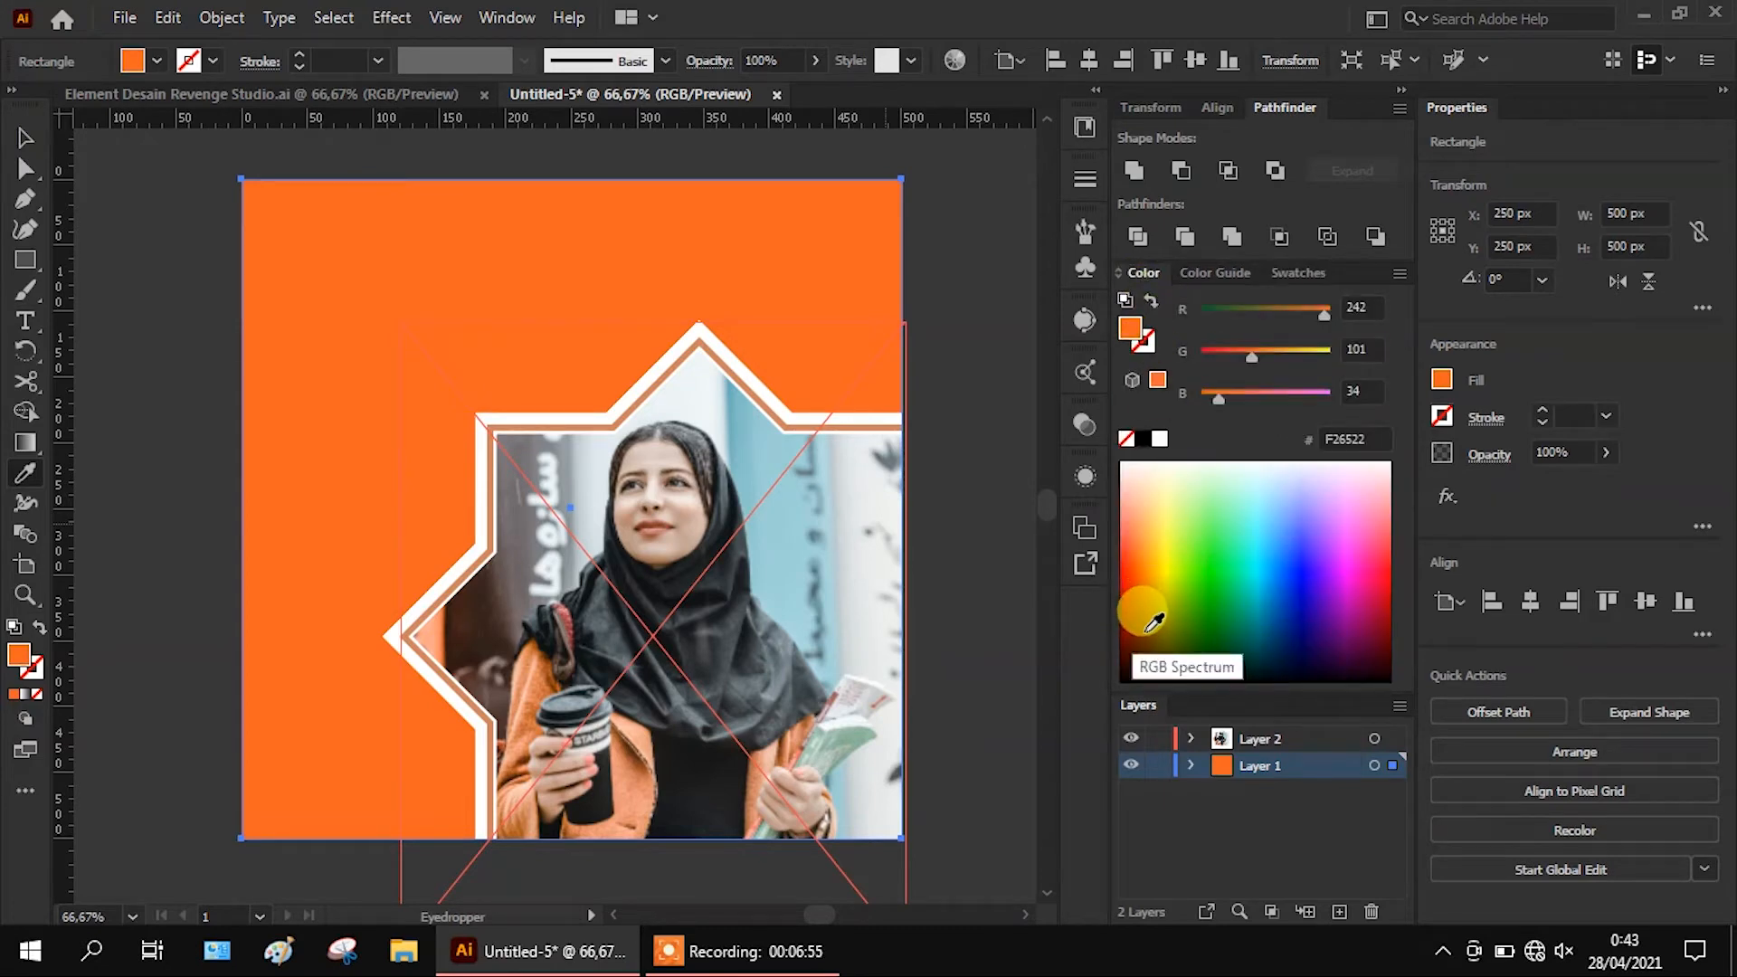
click(1151, 624)
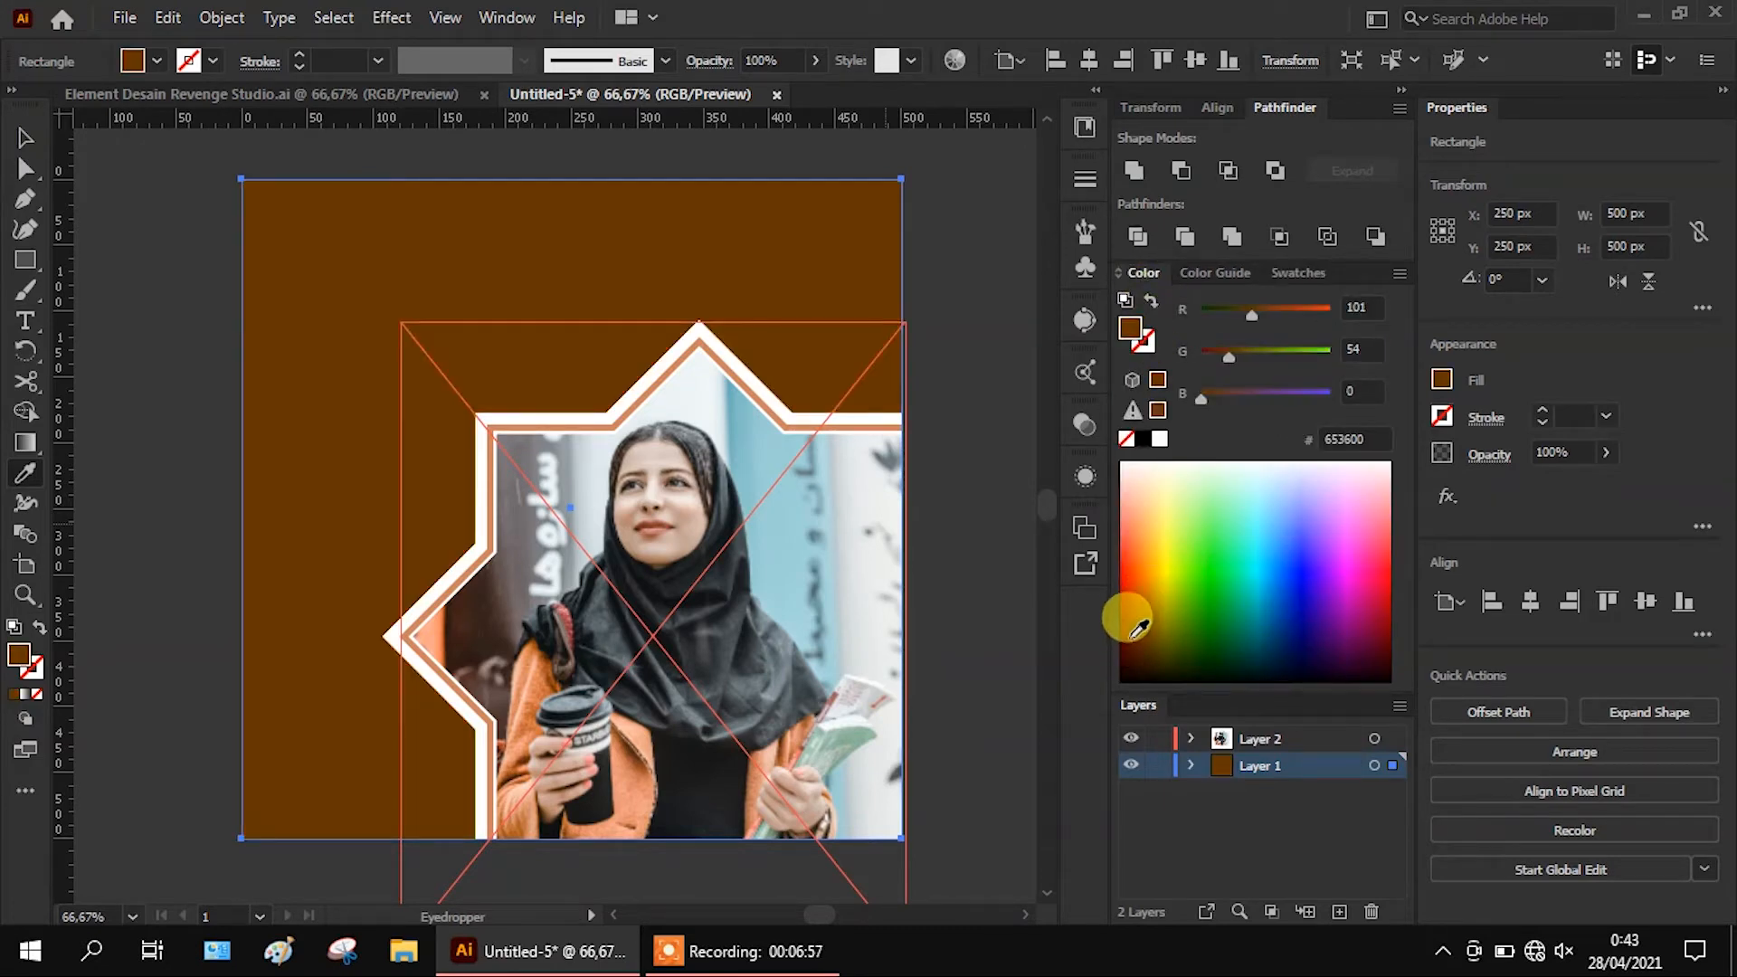
click(1156, 632)
click(1159, 666)
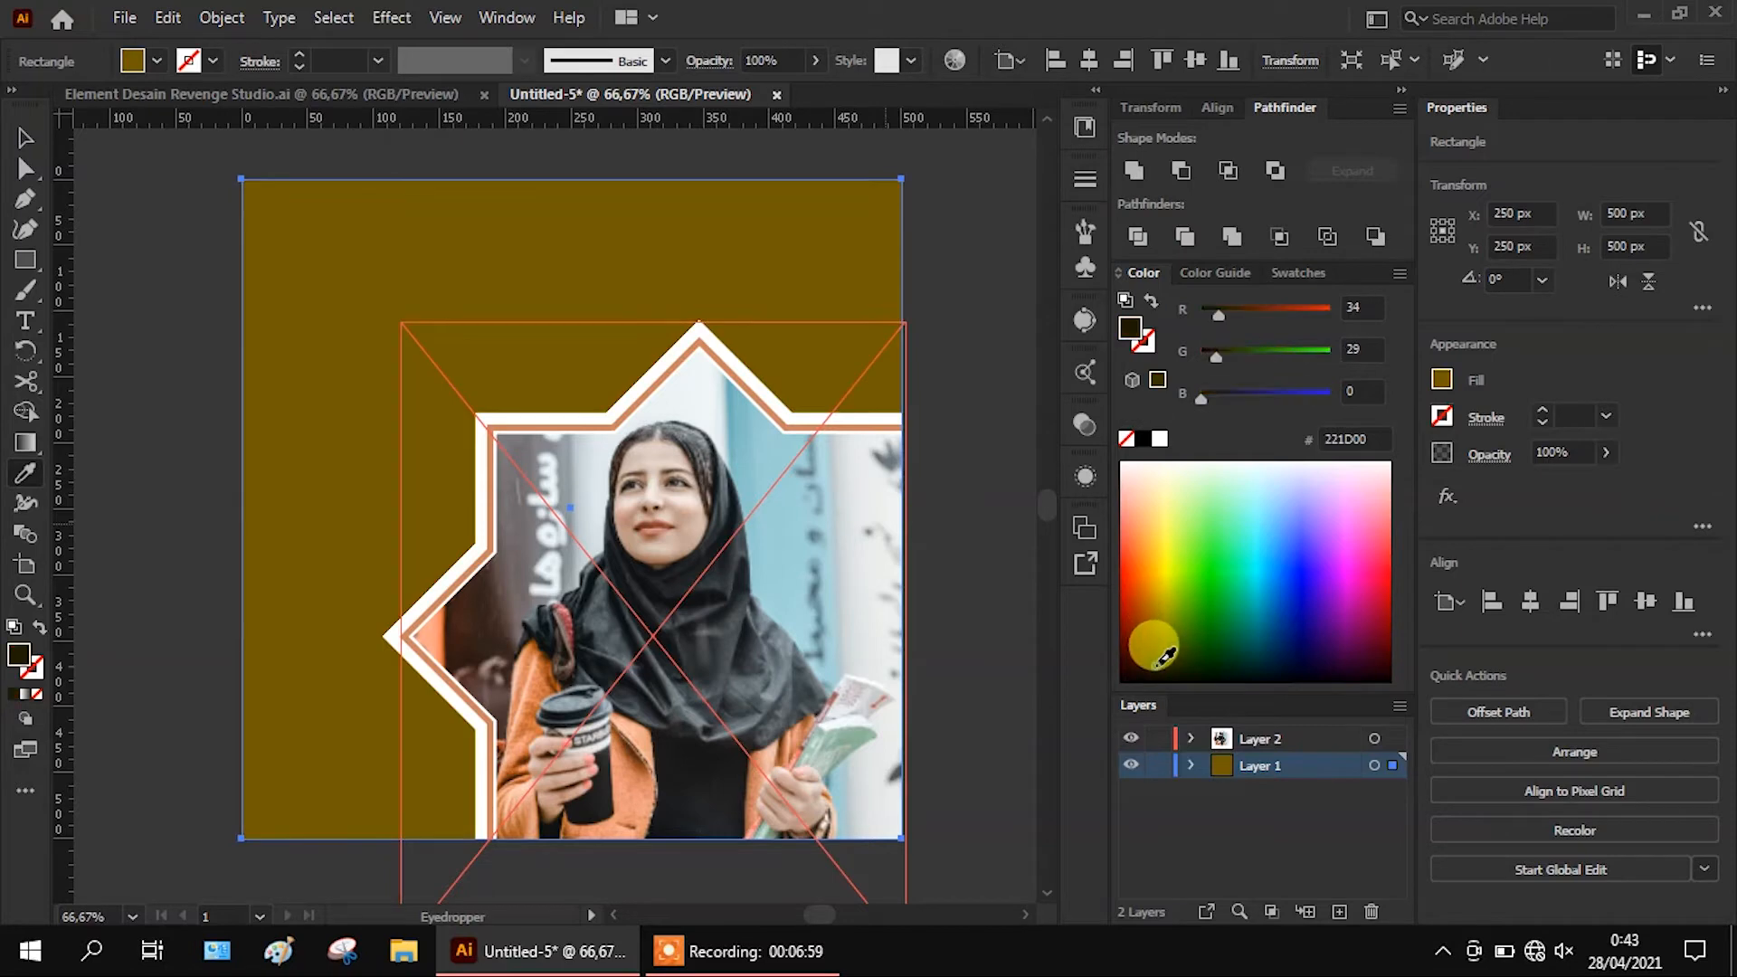
click(1265, 653)
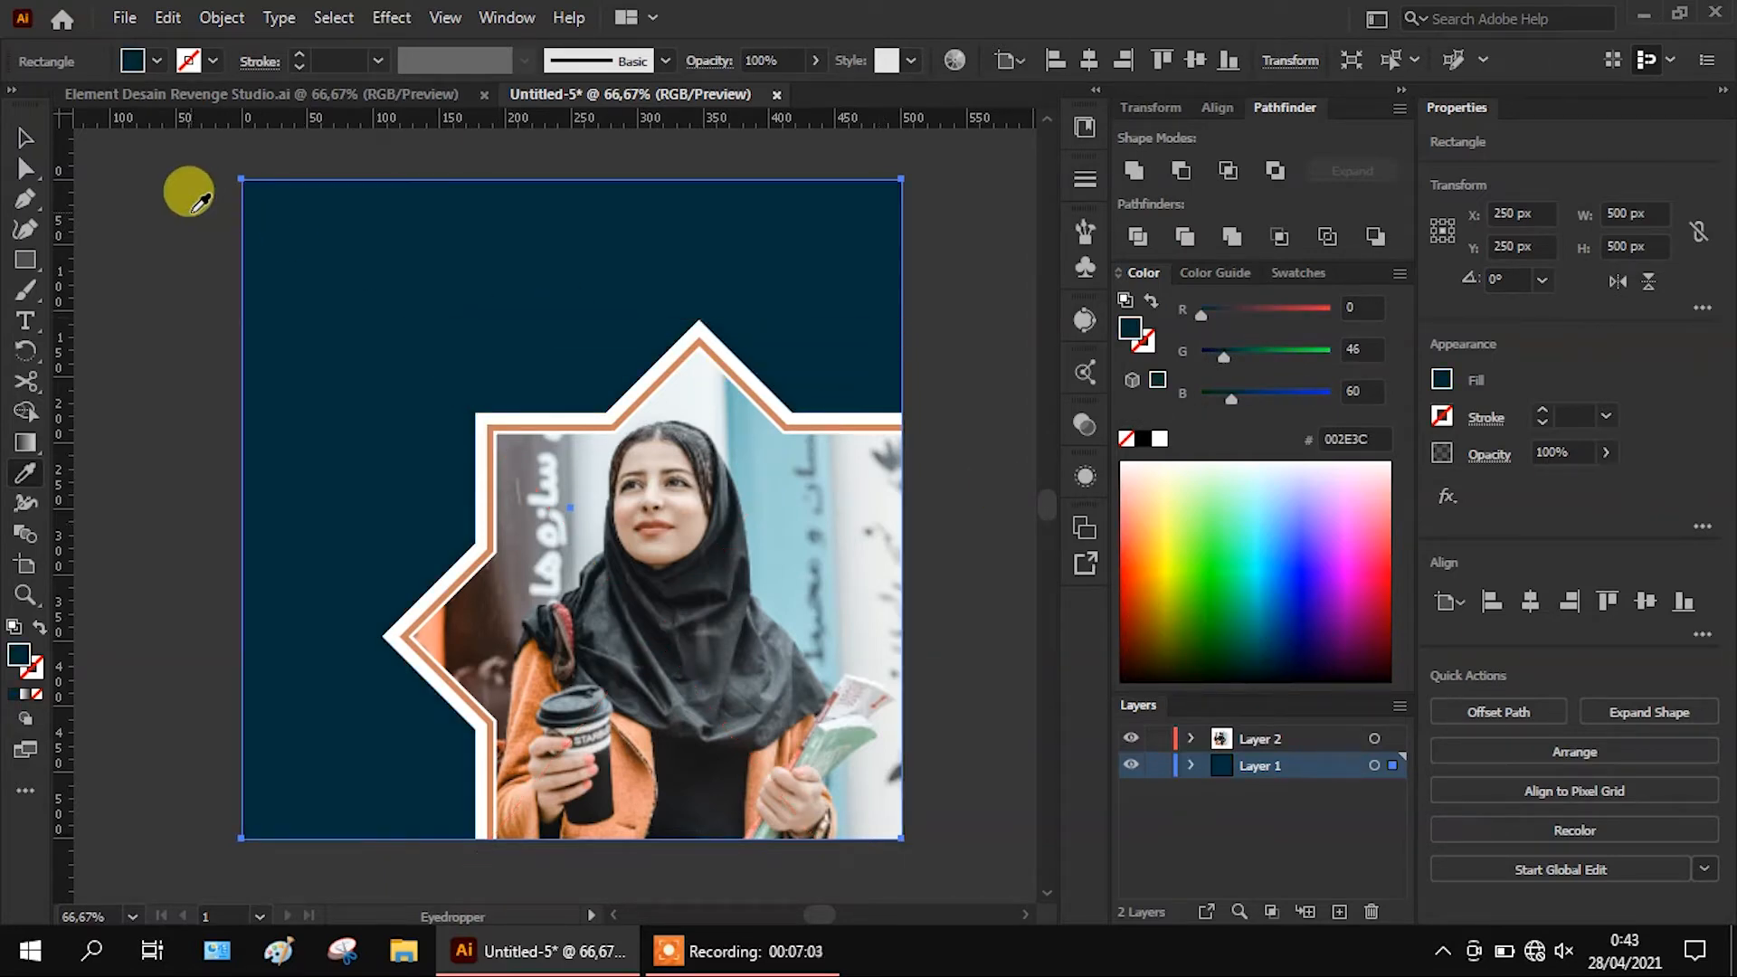
Fill the background square with near-black 1B1E1F sampled from the hijab and deselect it
click(675, 577)
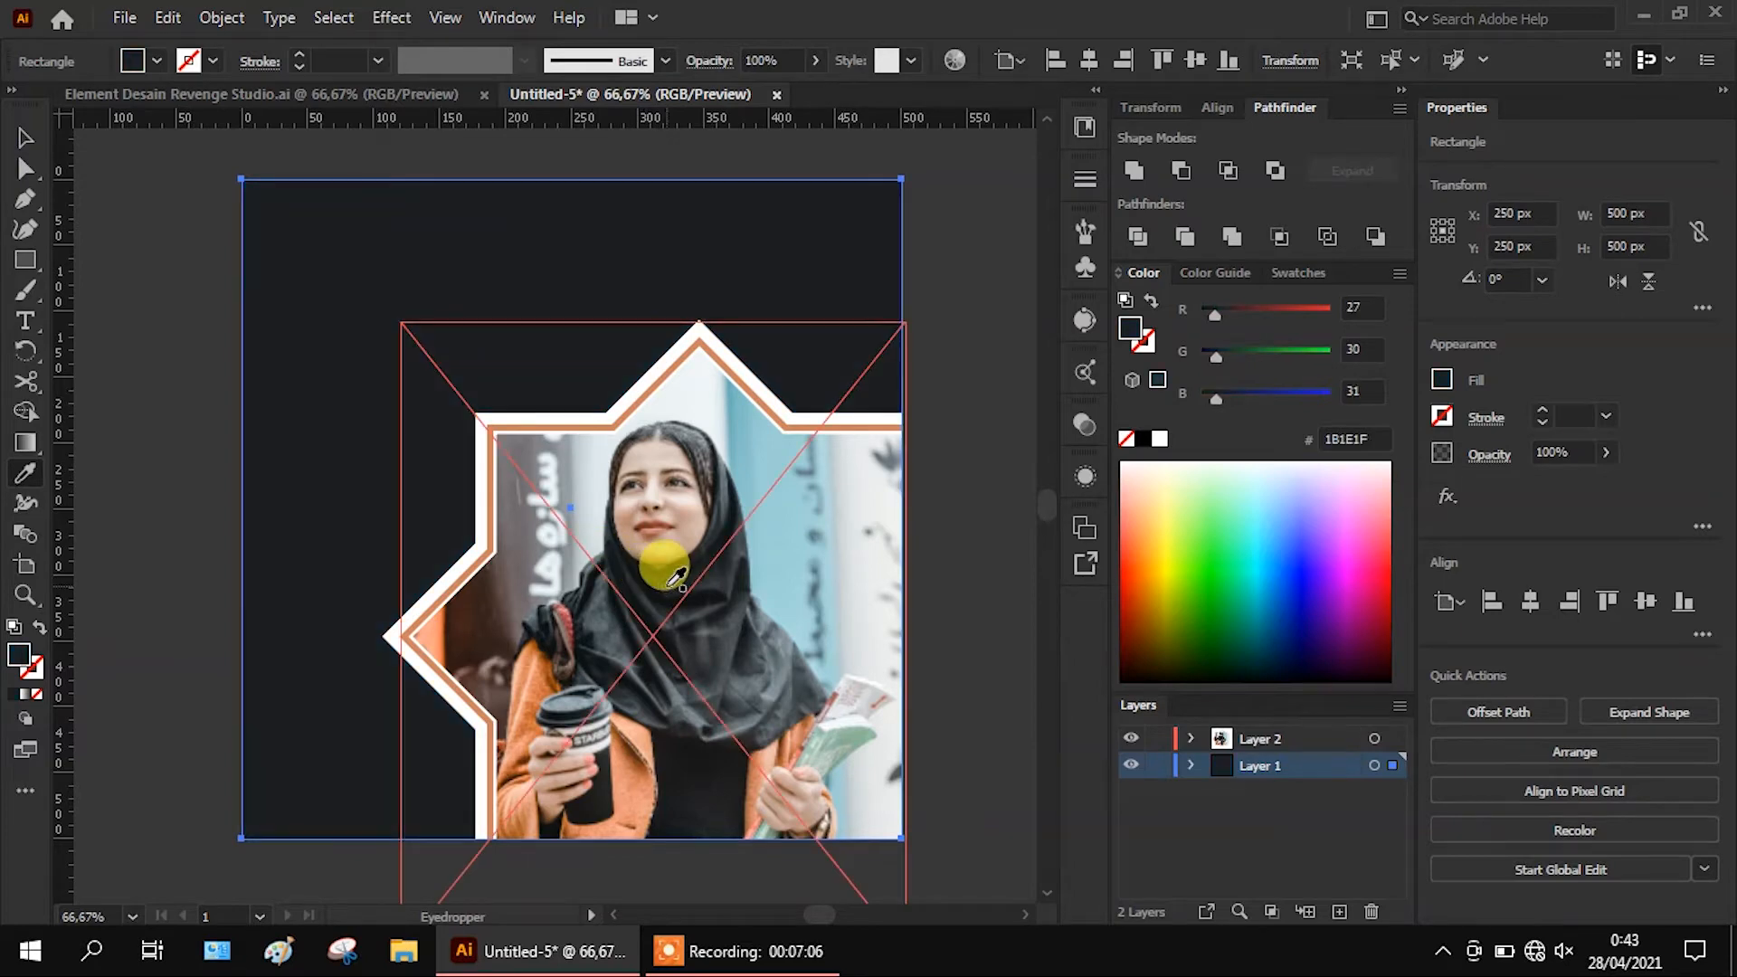
click(32, 134)
click(120, 317)
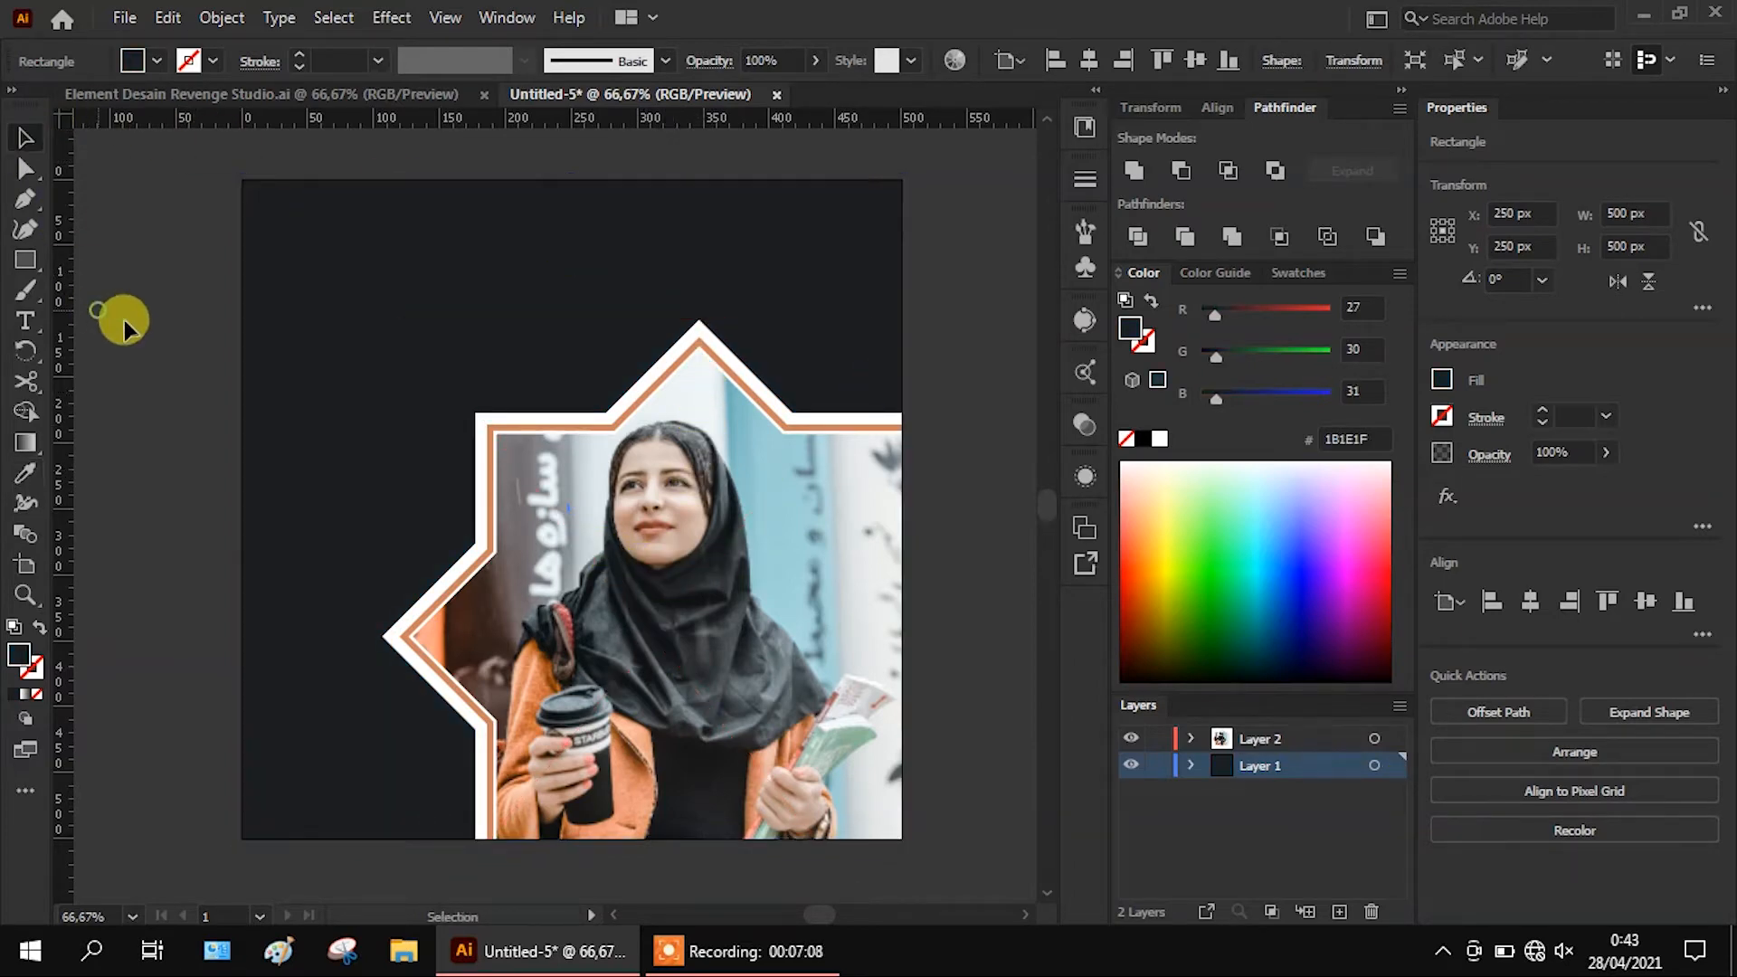
Isolate the clip group, recolour the orange star border with the darkest swatch of the grey colour group, and exit isolation mode
click(794, 438)
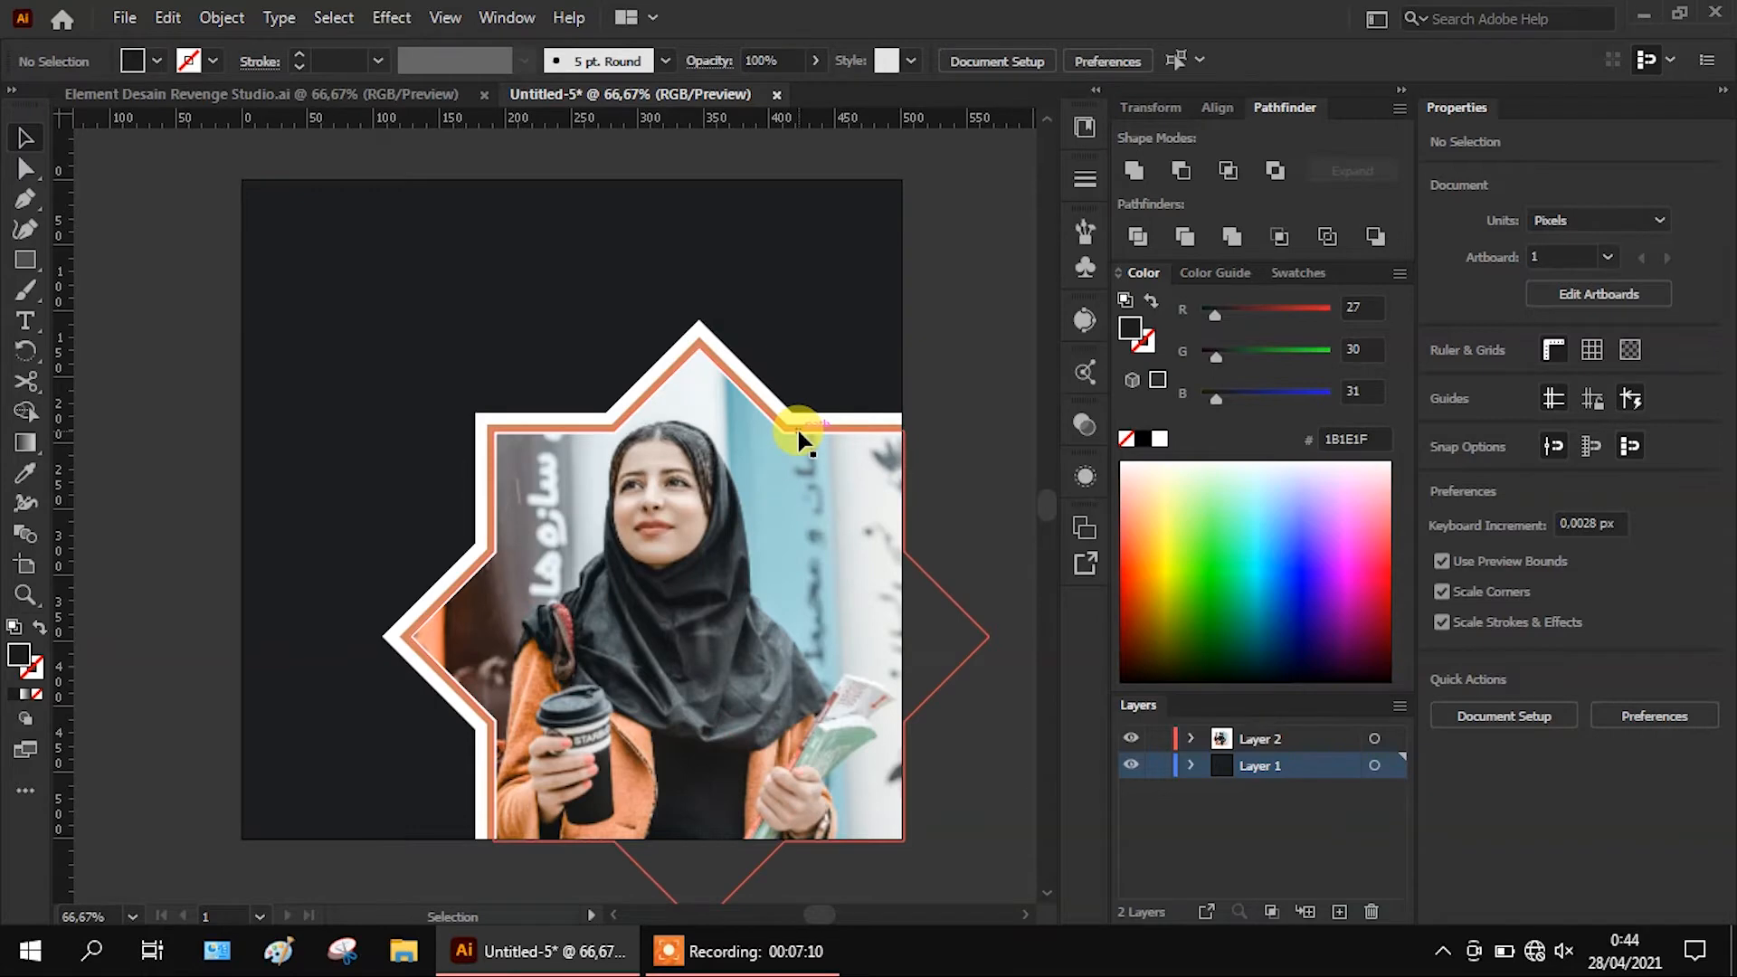
double_click(796, 426)
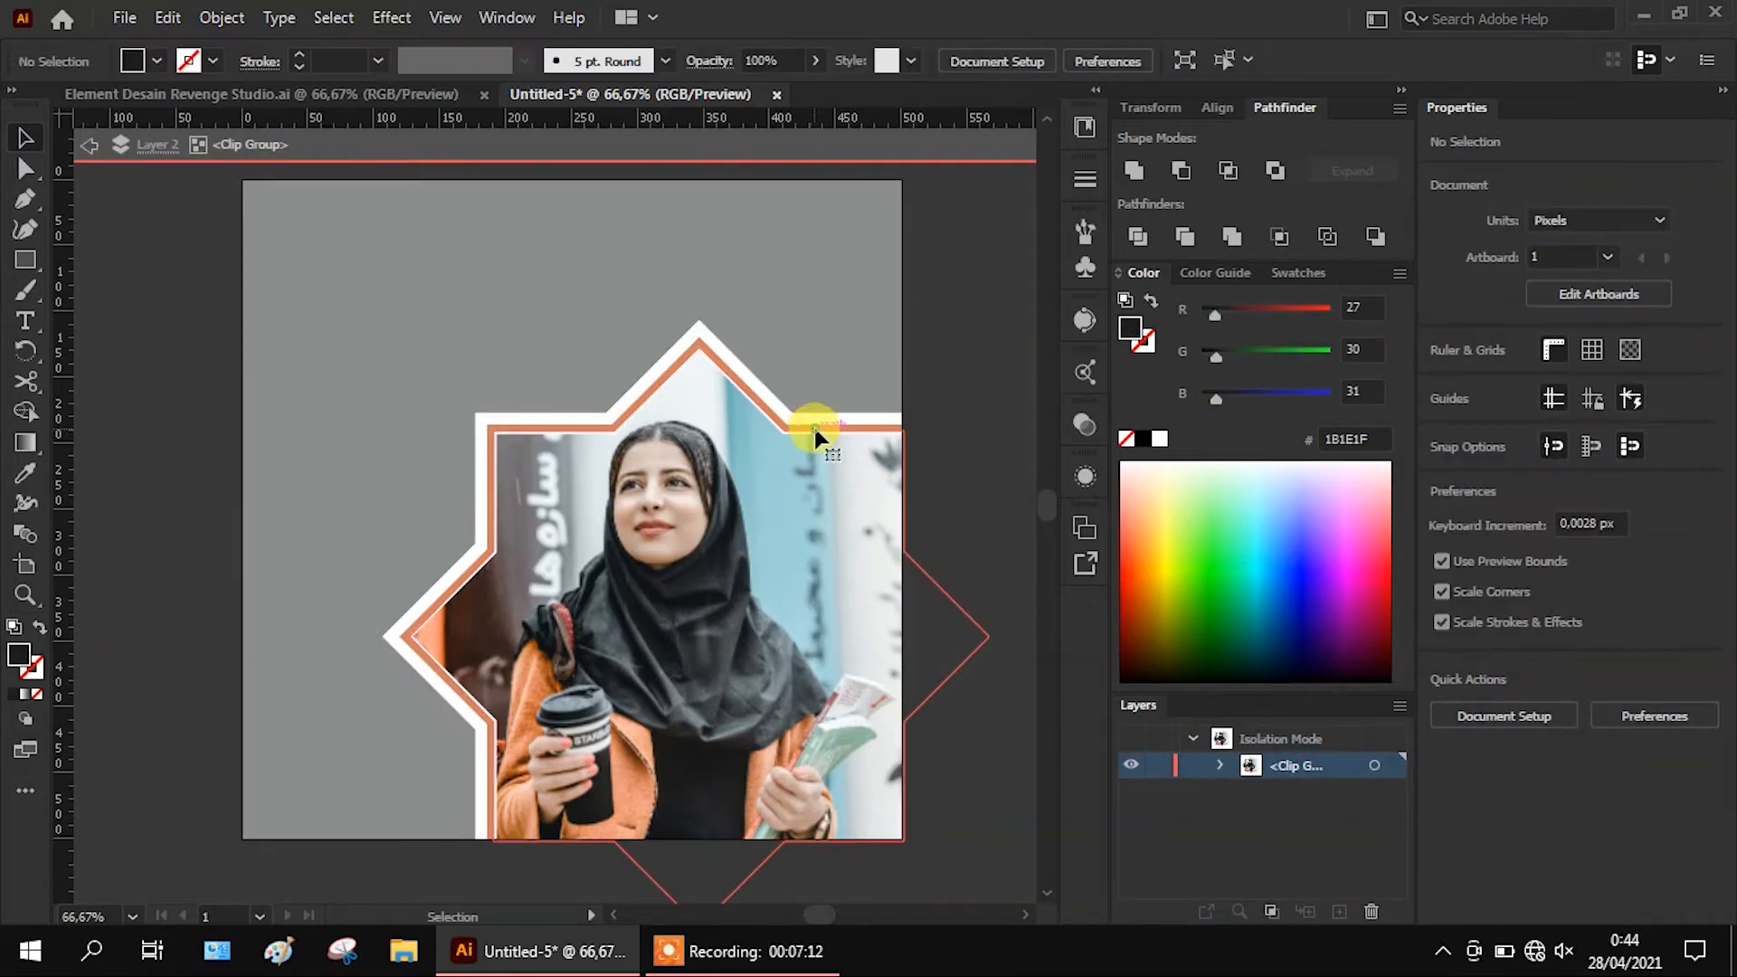
click(812, 423)
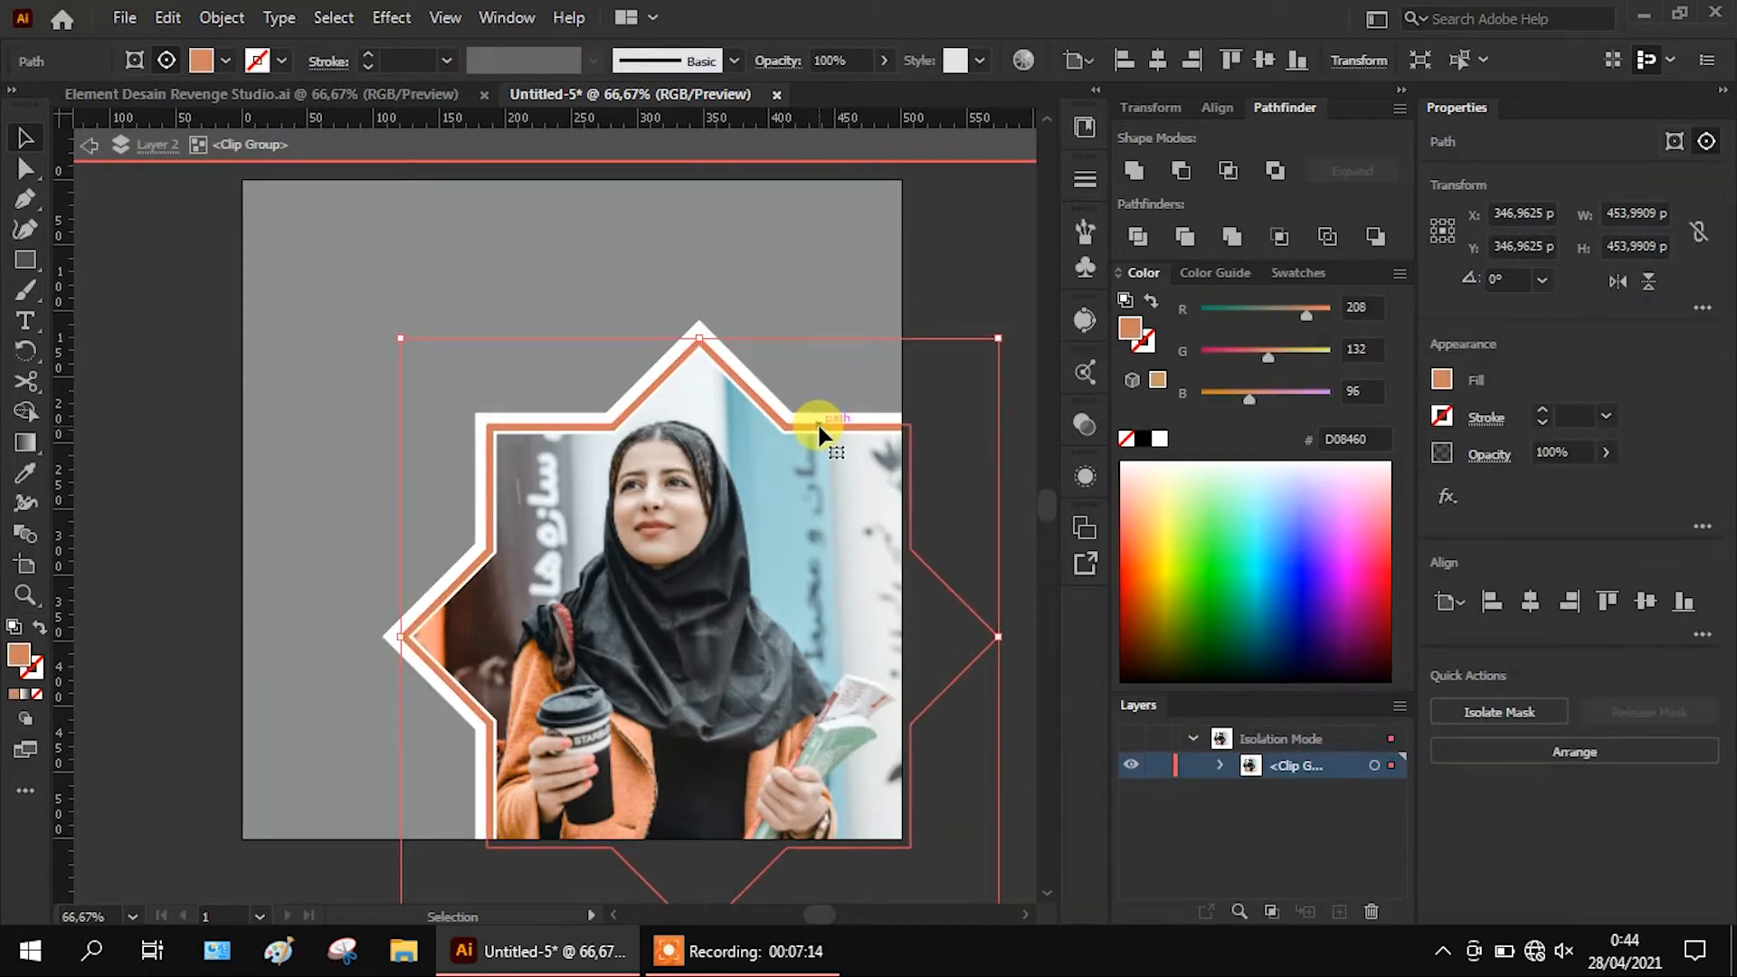
click(1140, 439)
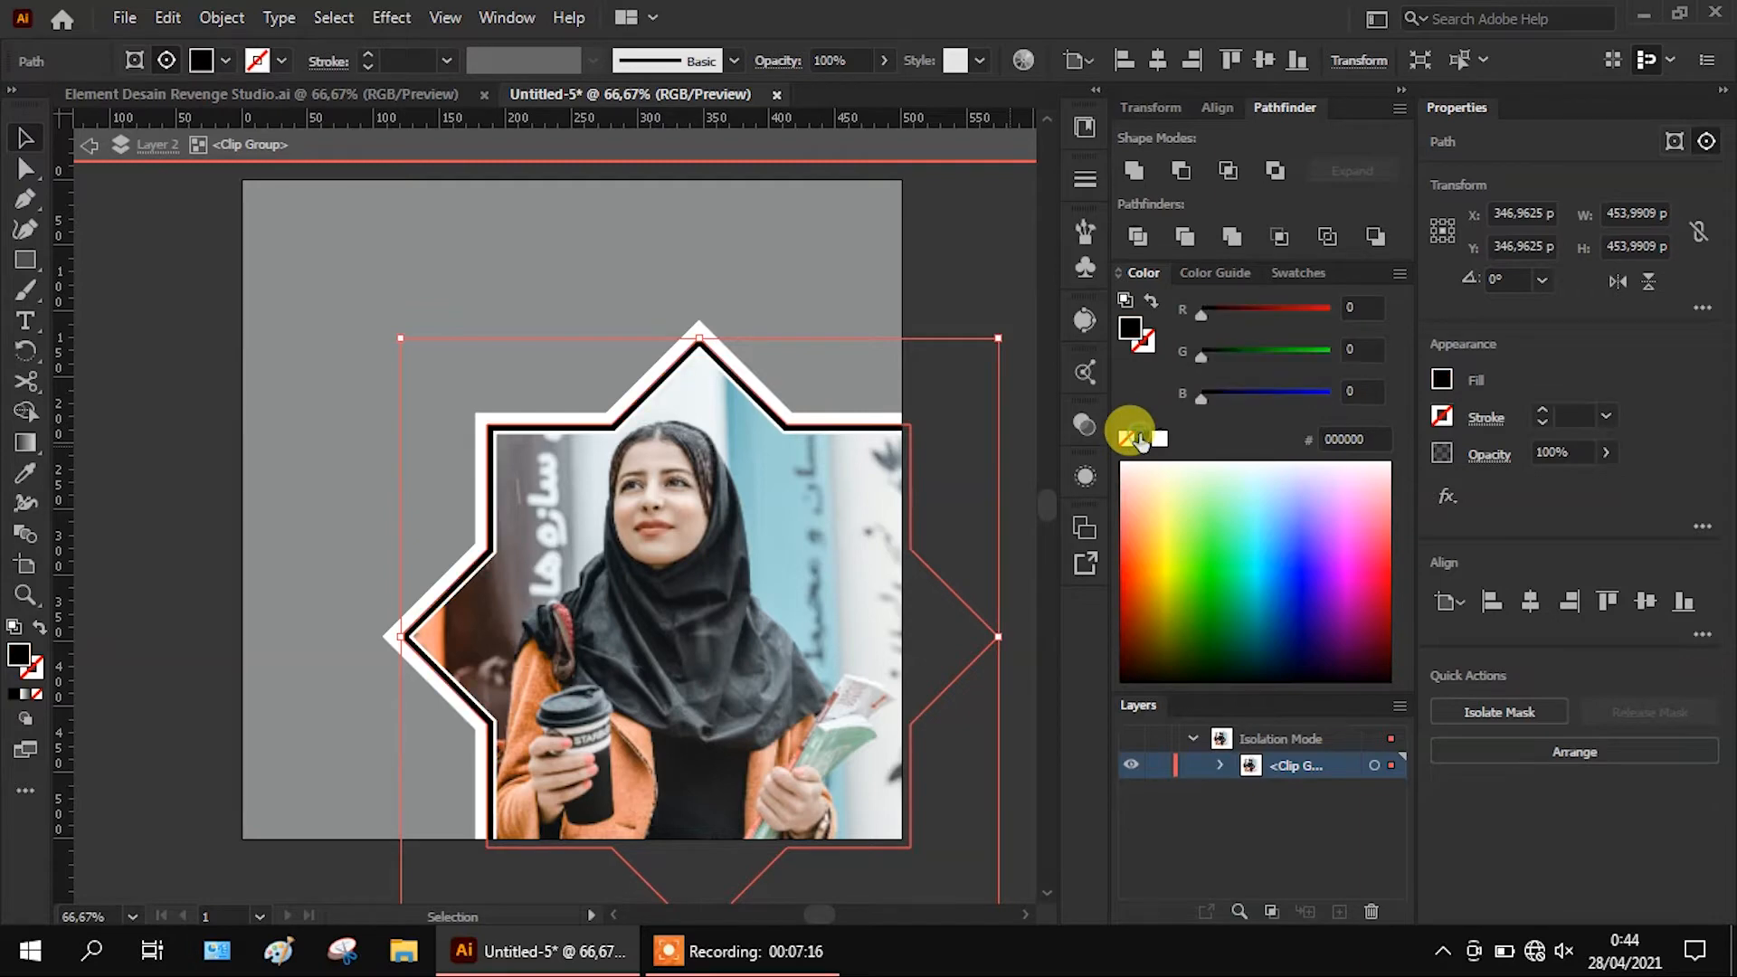
click(1241, 273)
click(1284, 274)
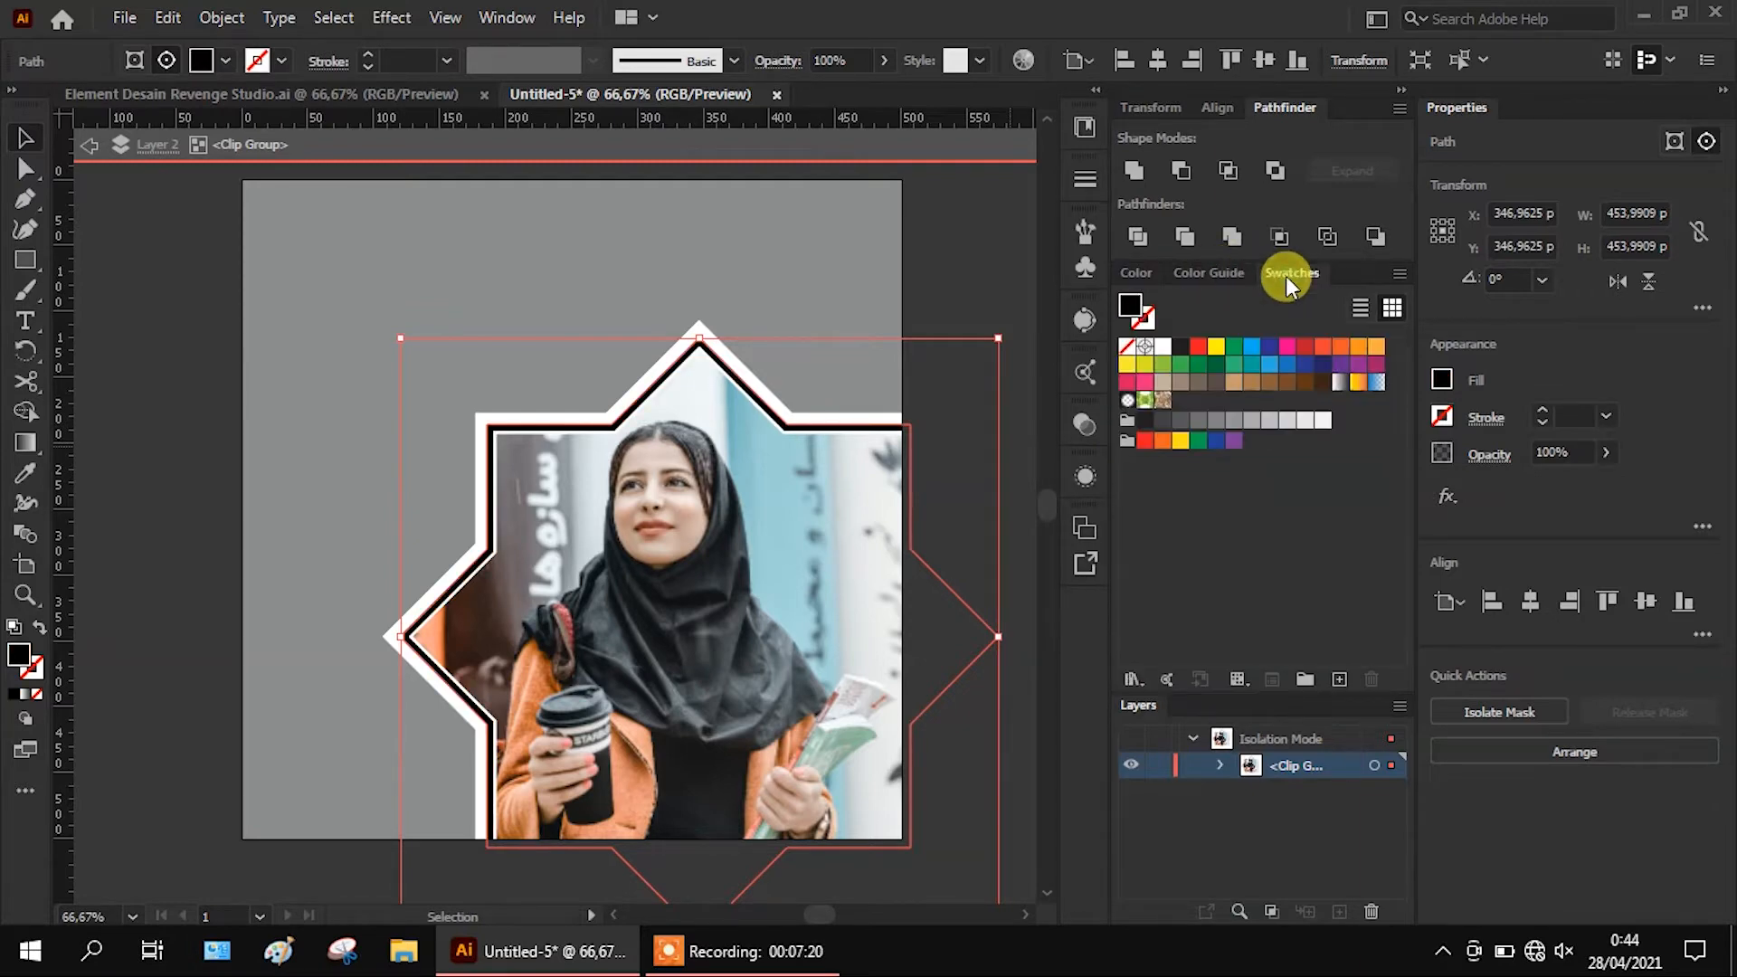
click(1143, 422)
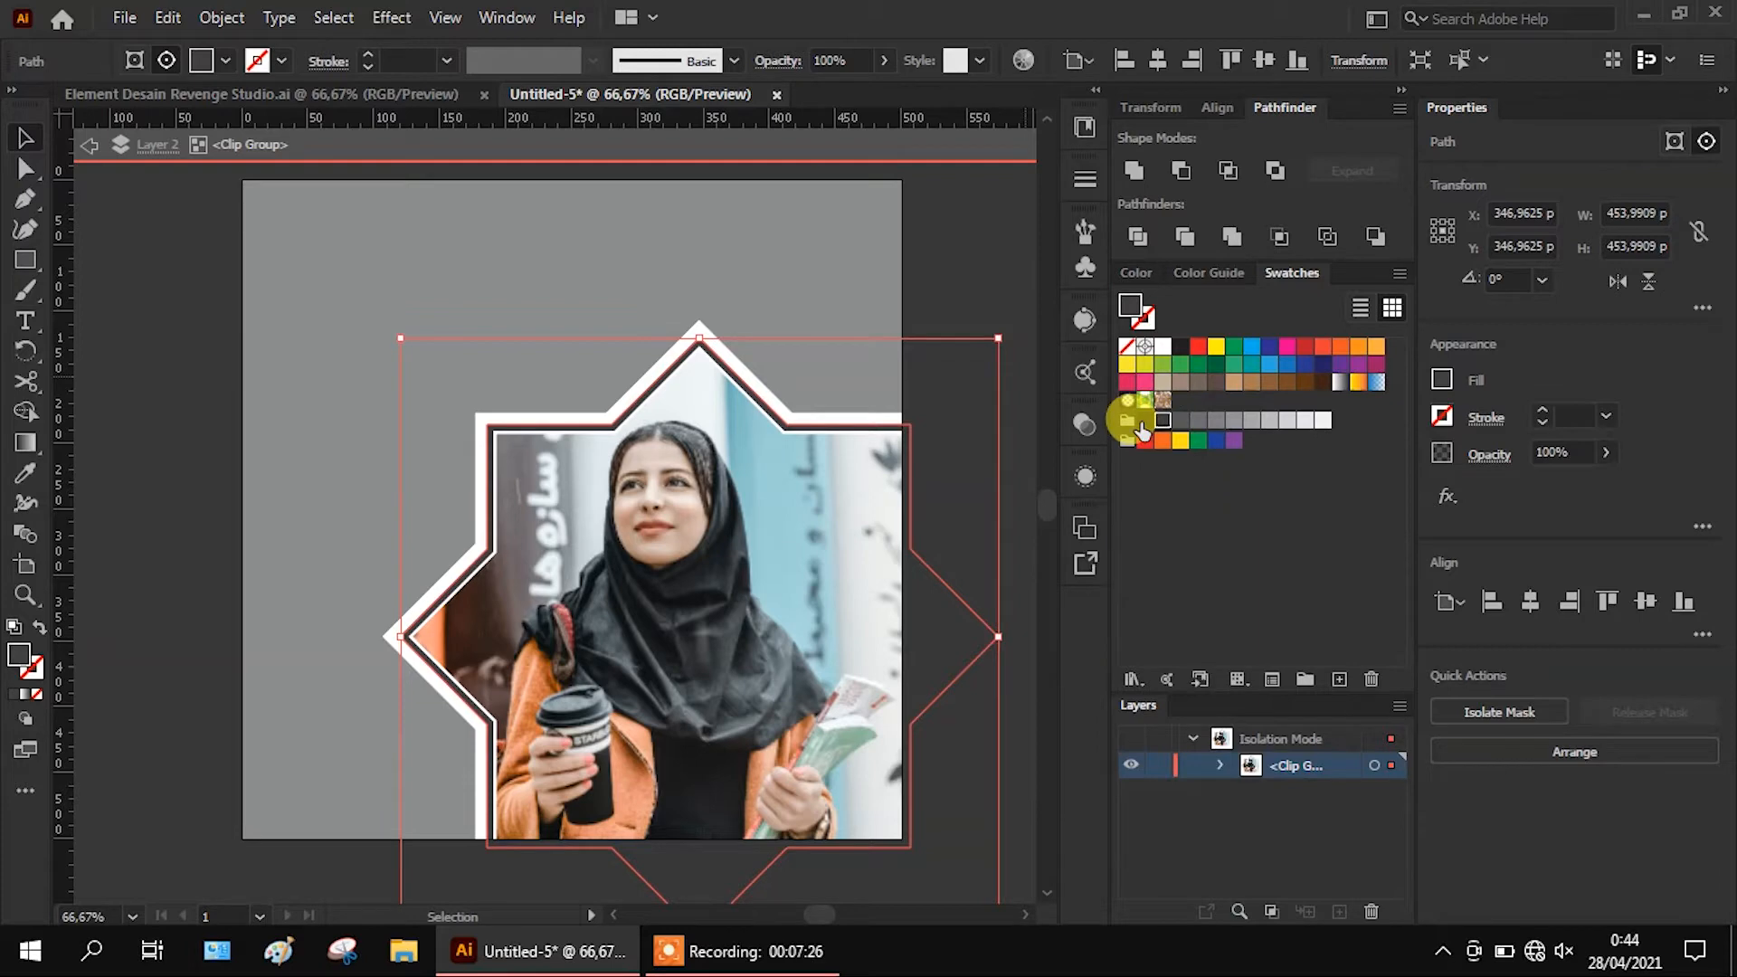
click(88, 144)
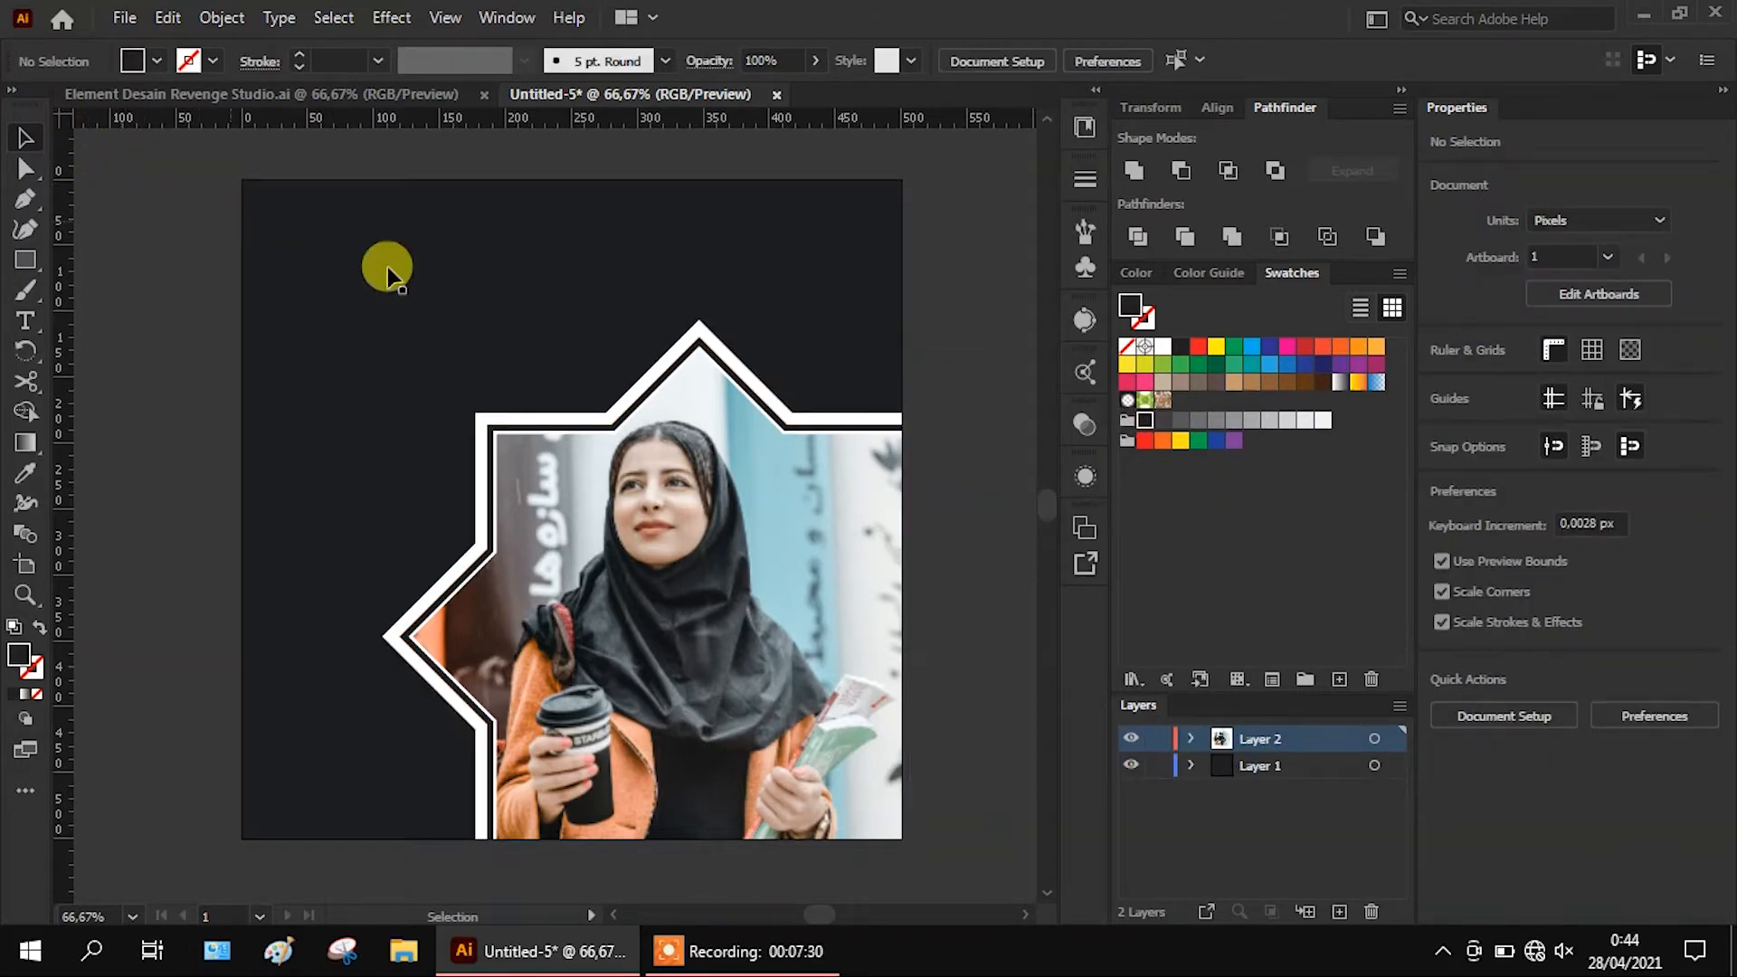
Copy the Revenge Studio logo from Element Desain Revenge Studio.ai into the Untitled-5 design and place it in the artboard's upper-right corner
scroll(775, 360, up, 2)
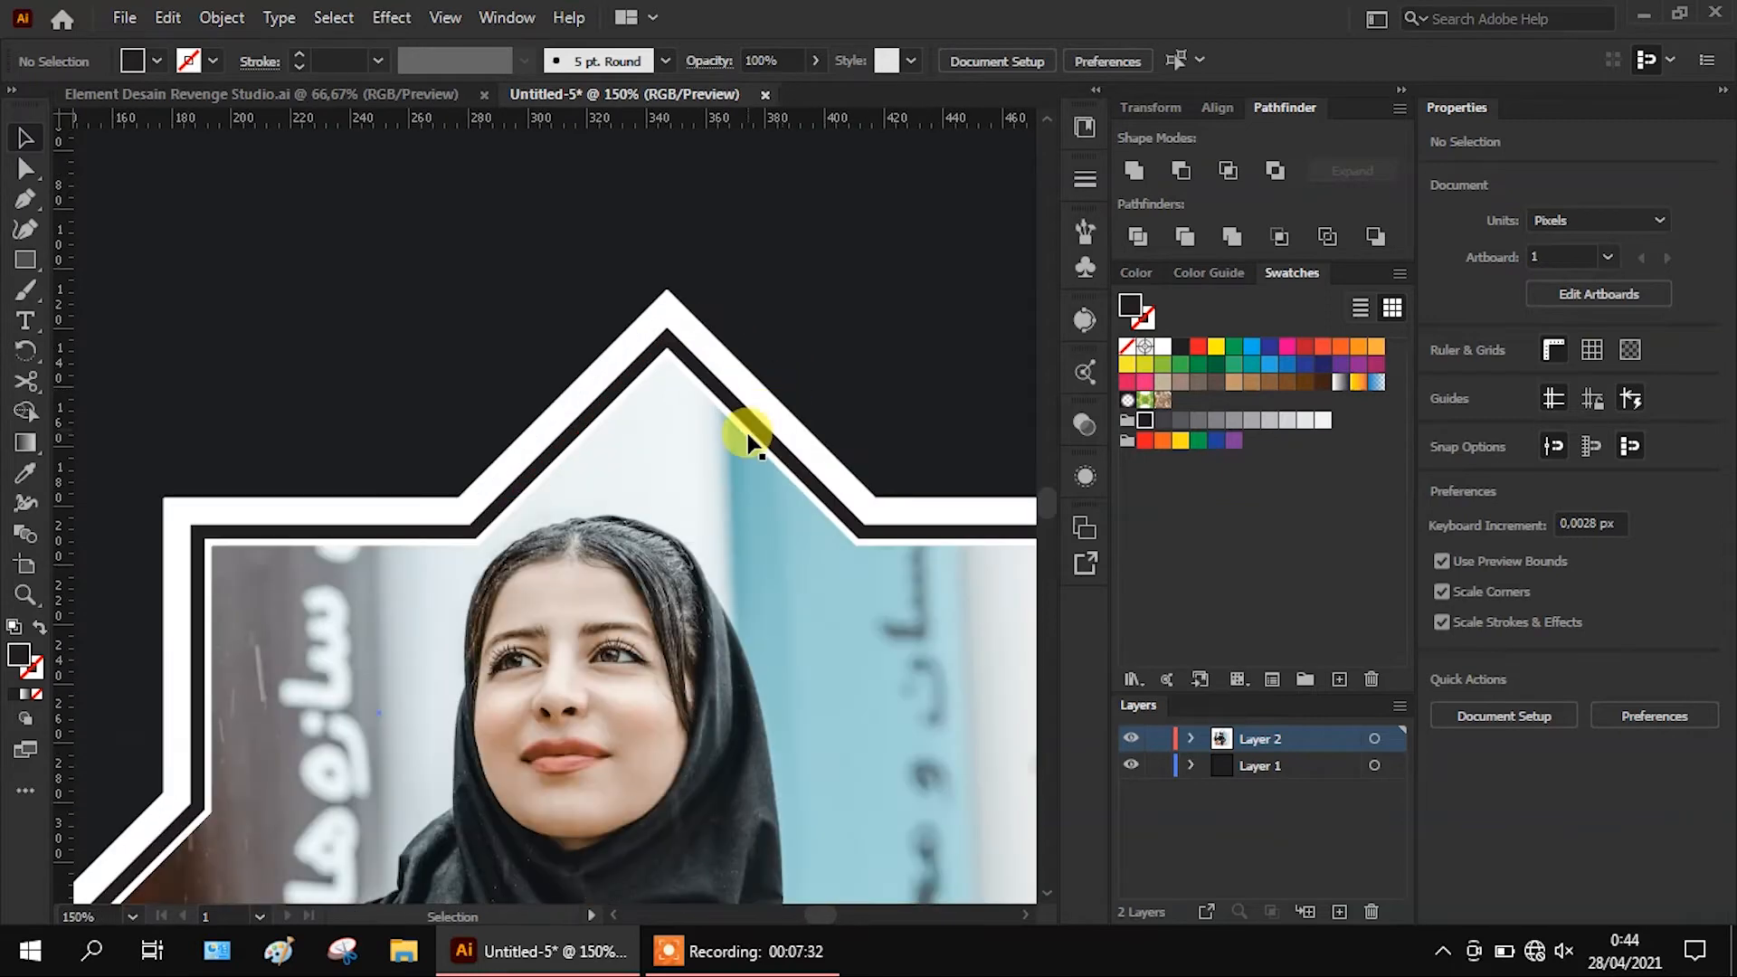
scroll(679, 542, down, 2)
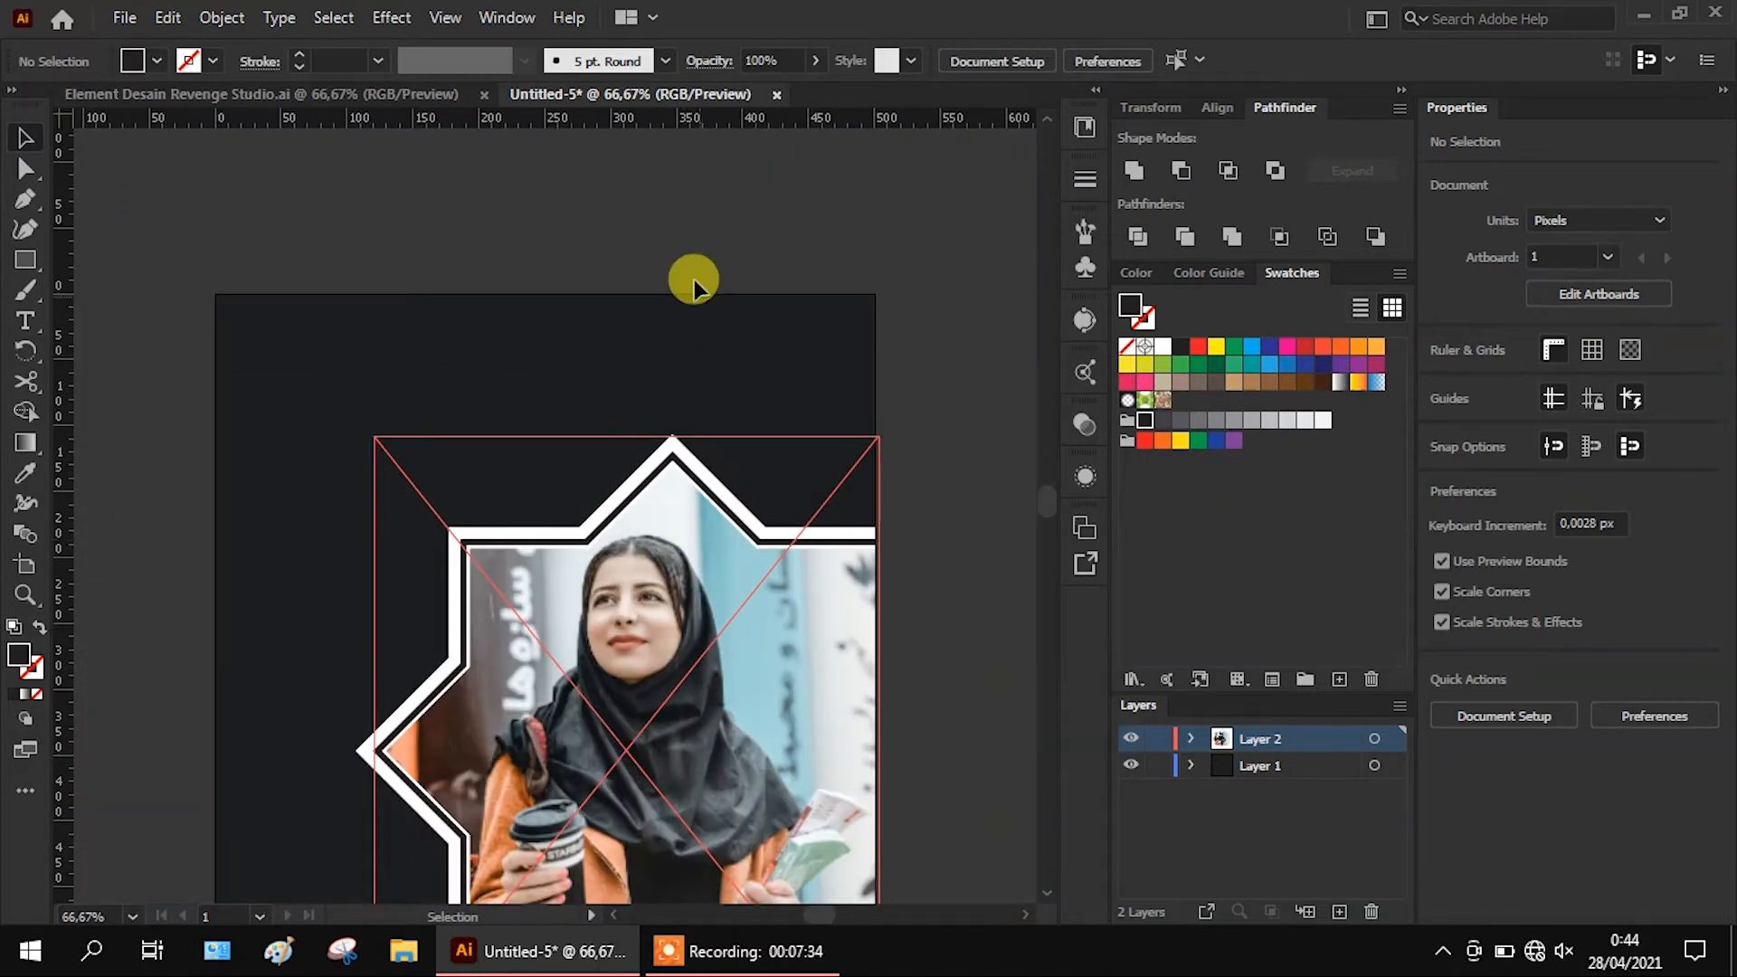
scroll(647, 262, down, 3)
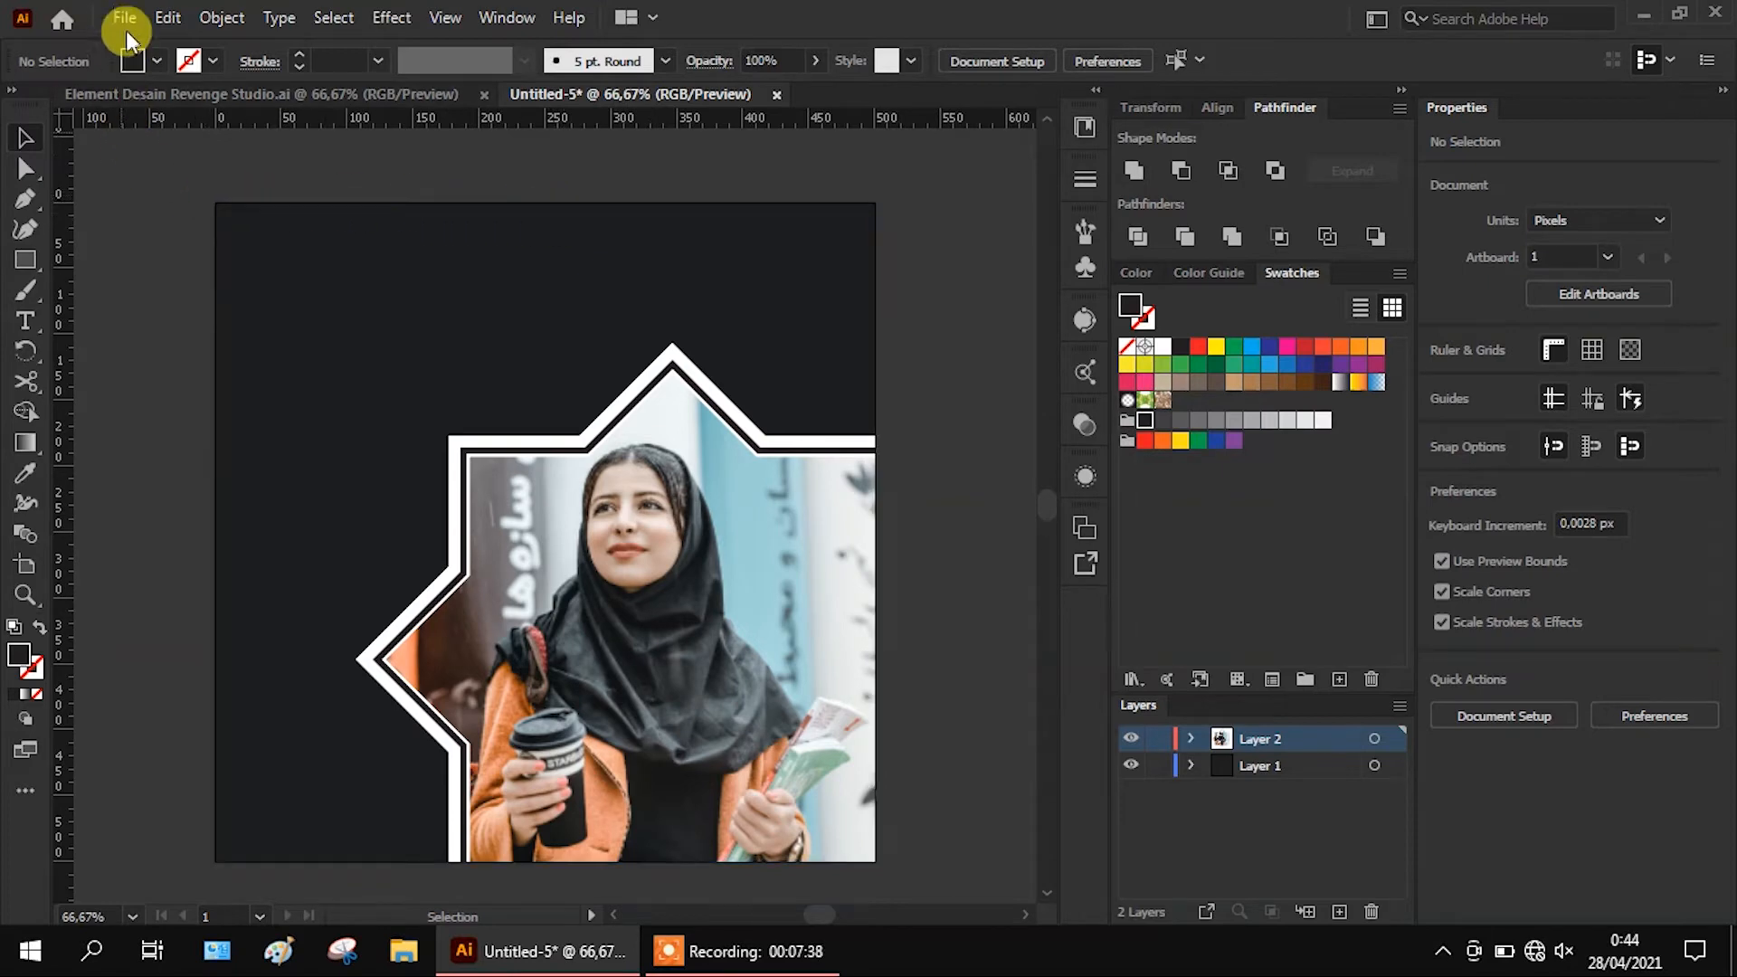
click(143, 96)
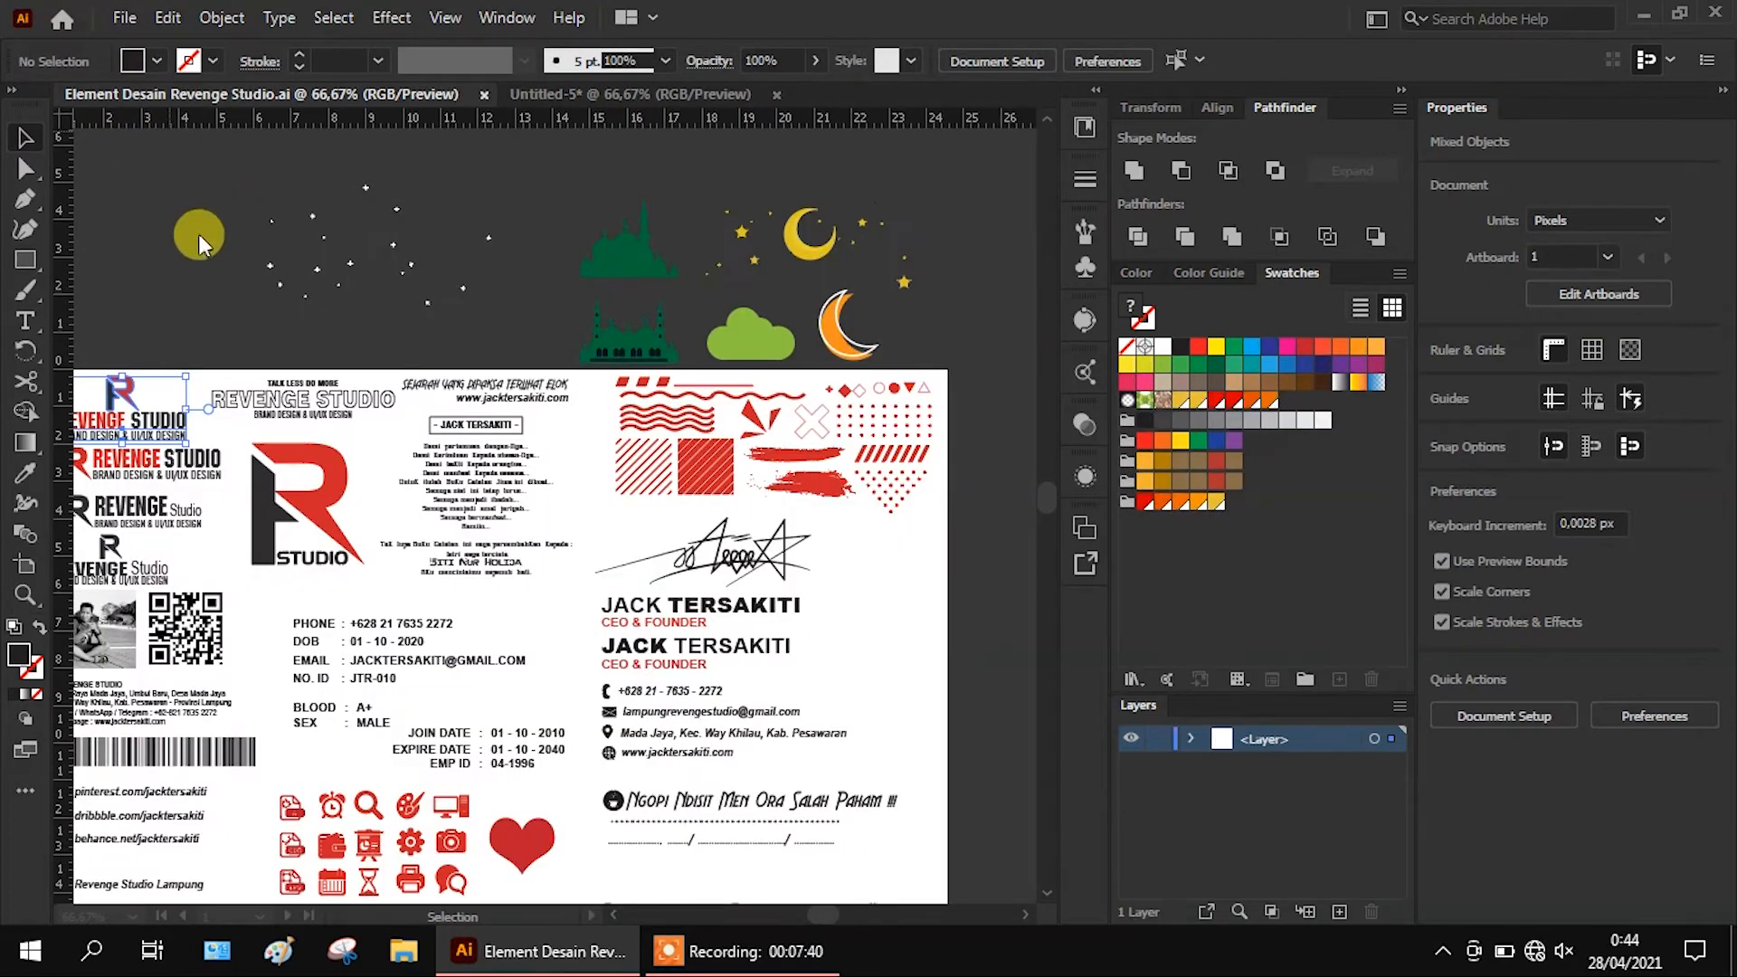
key(ctrl+c)
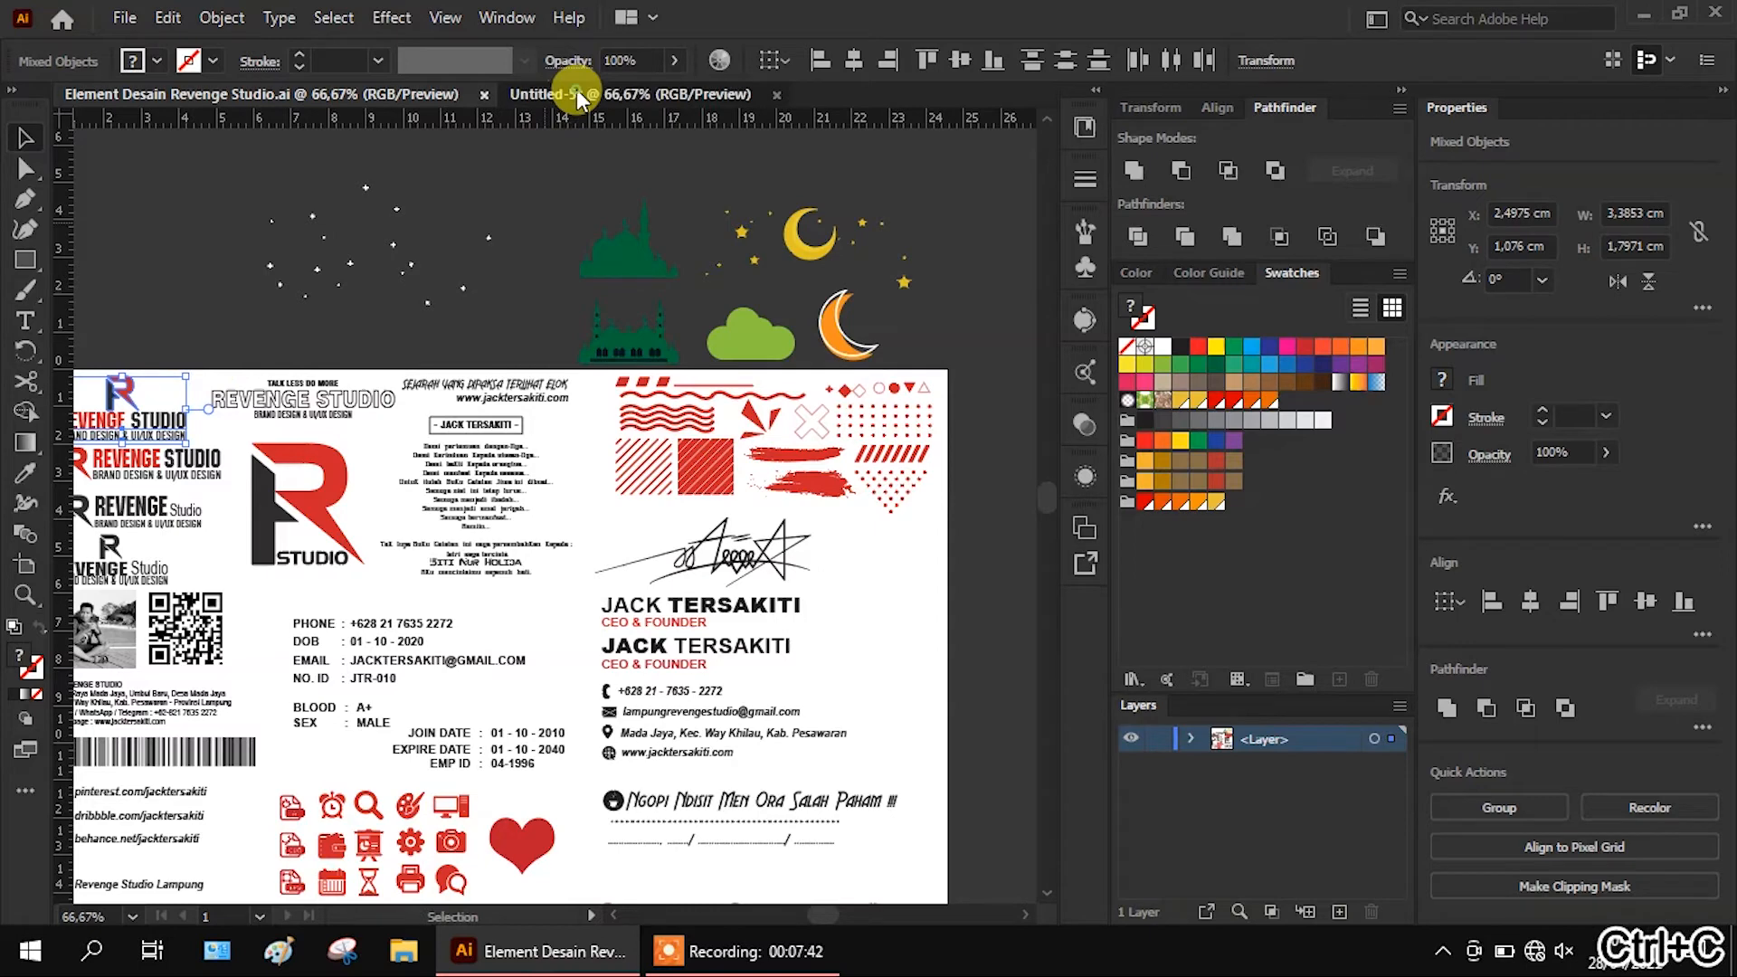
click(577, 95)
key(ctrl+v)
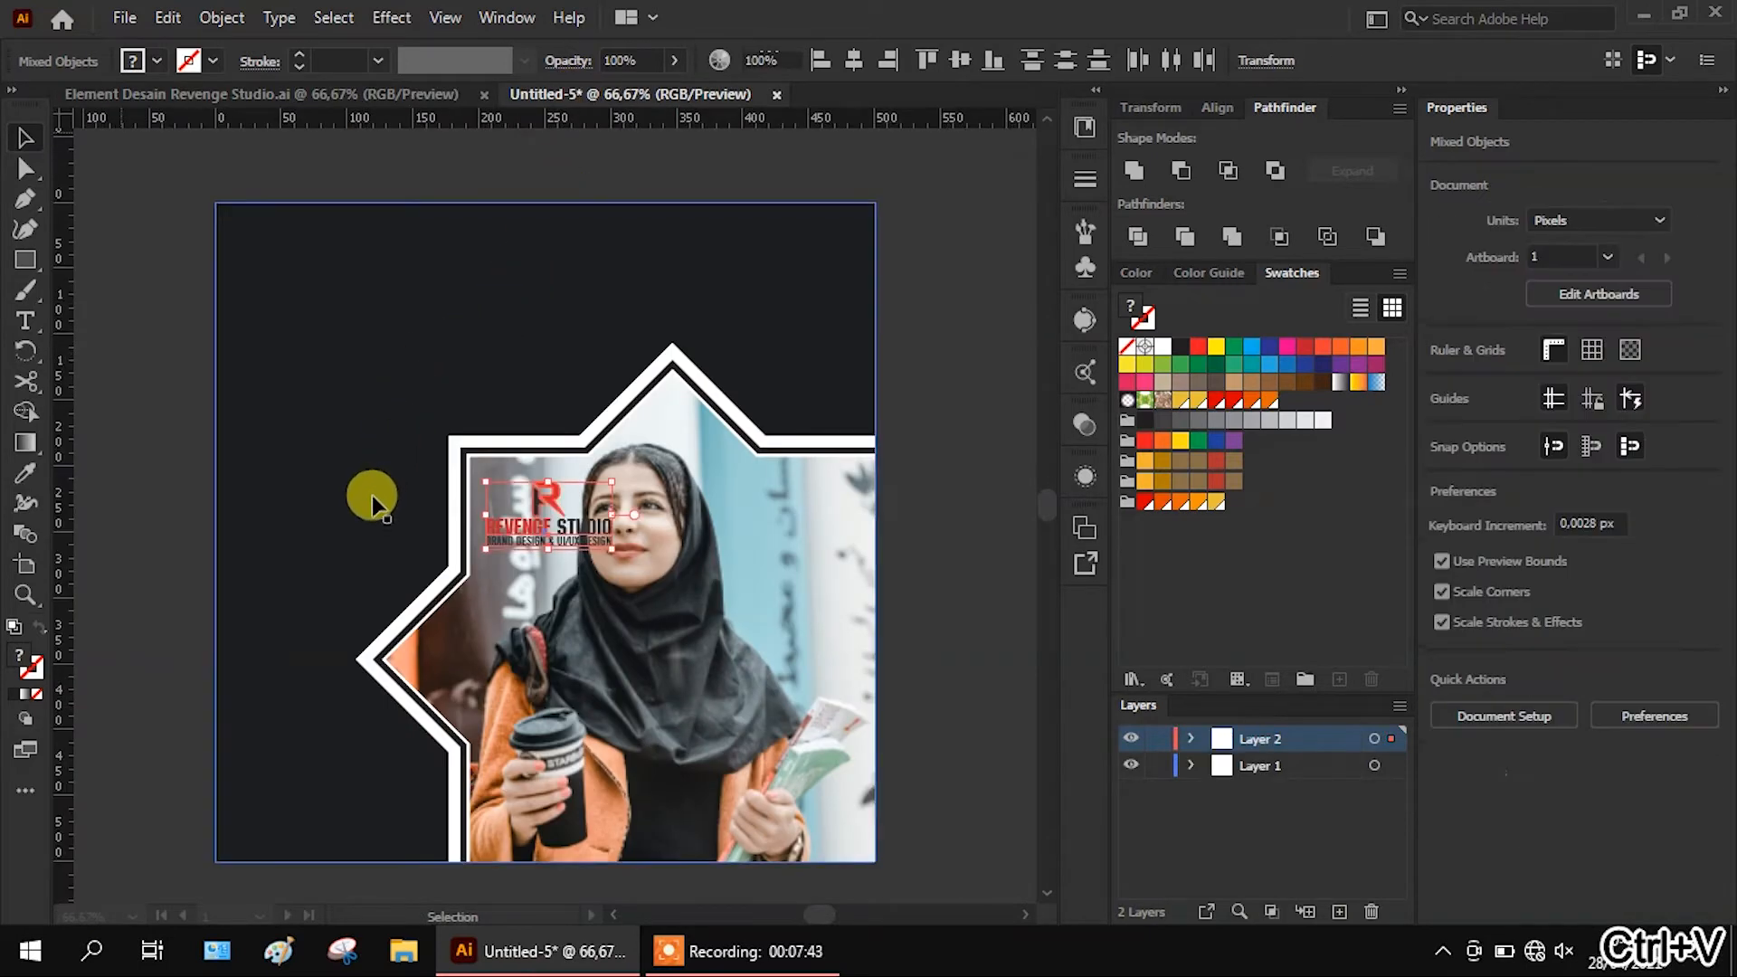
drag(465, 512, 776, 273)
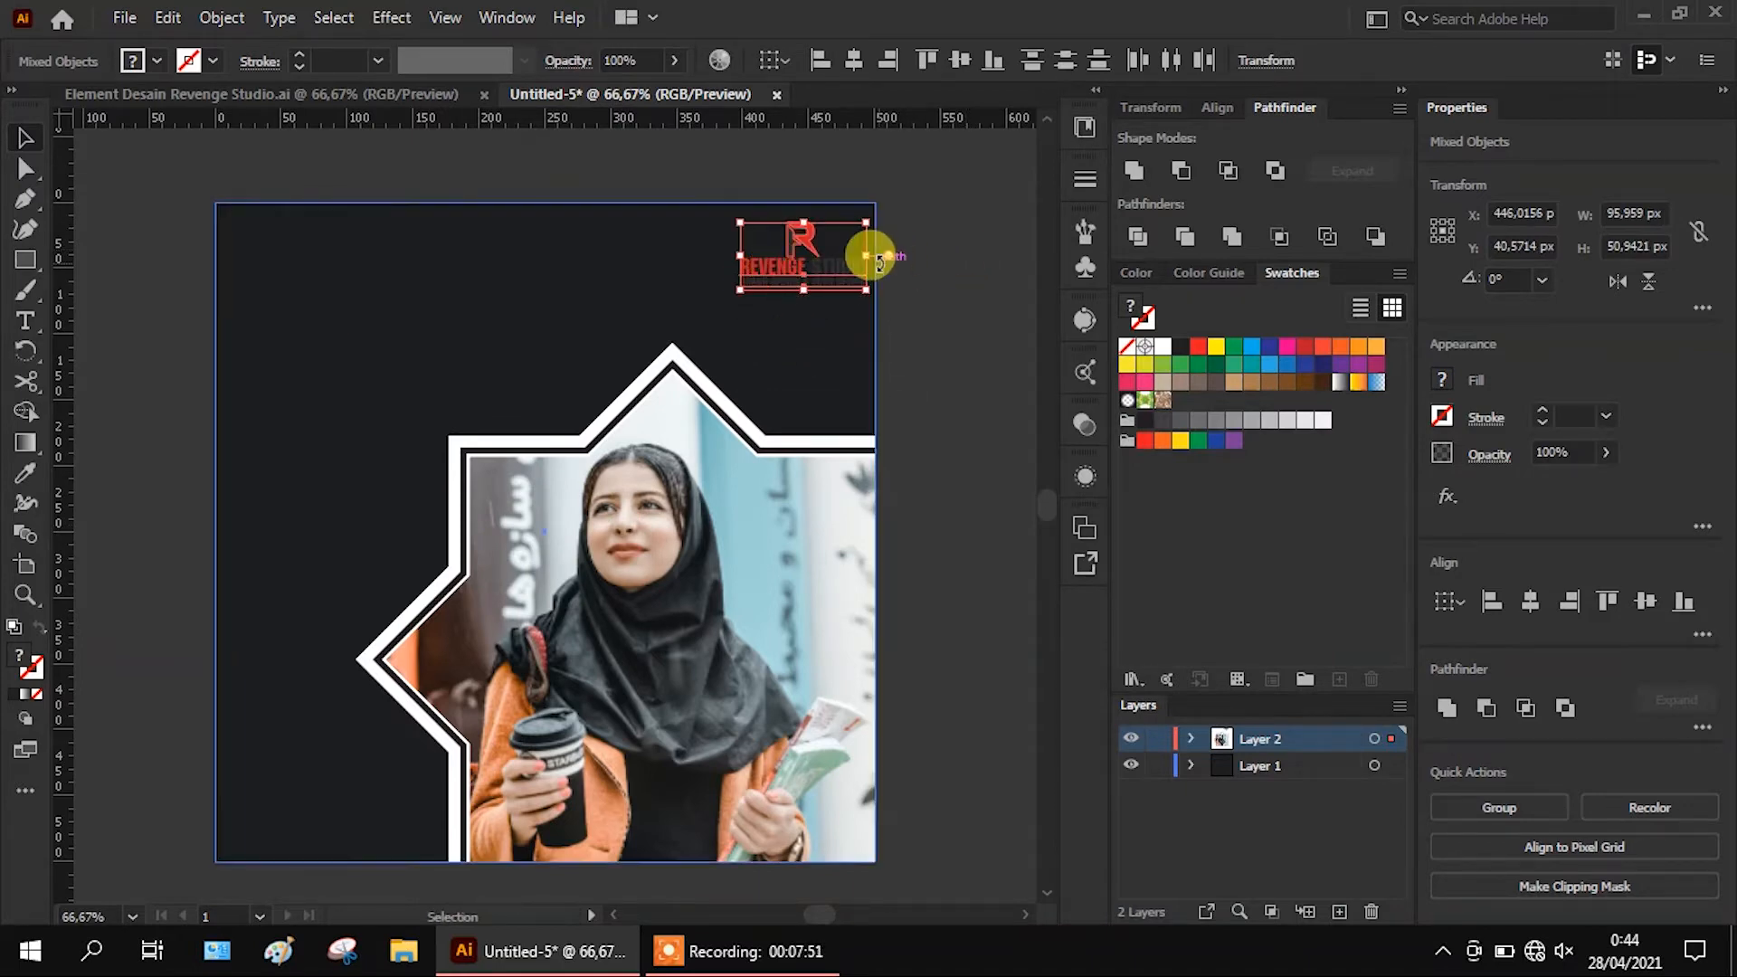
Nudge the Revenge Studio logo about 7 px away from the artboard's right edge and deselect it
scroll(876, 258, up, 2)
drag(834, 283, 812, 284)
click(926, 247)
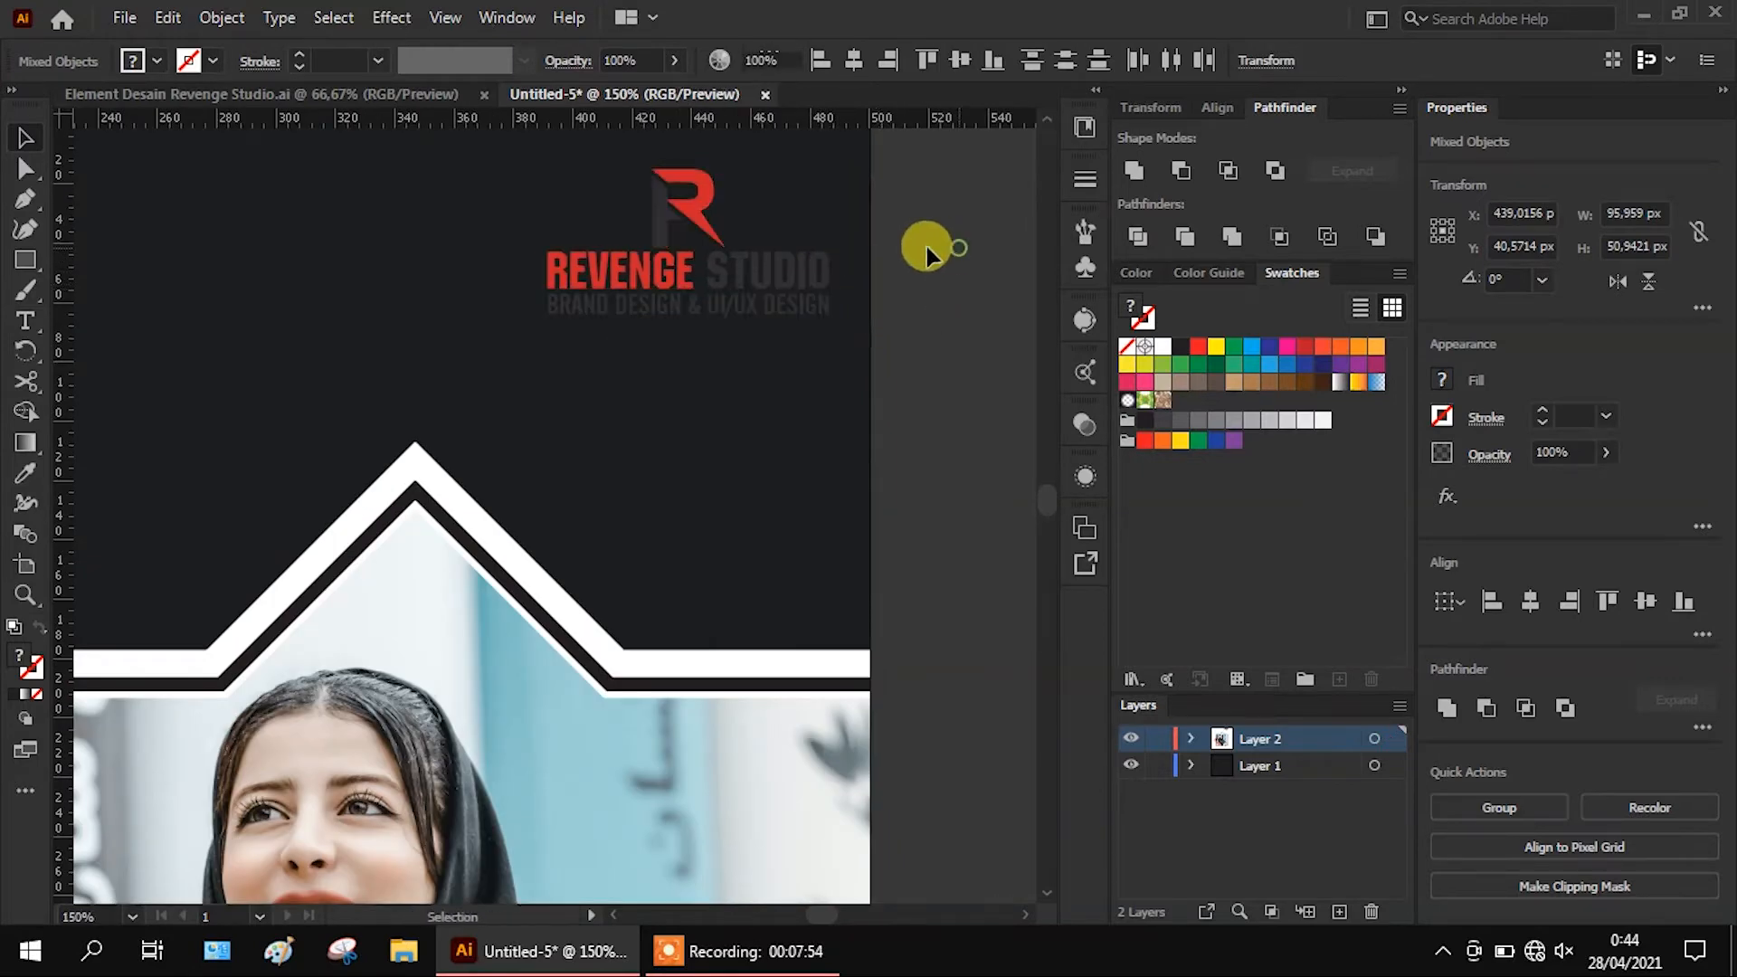
Fill the logo's red R shape and the REVENGE STUDIO lettering with the orange swatch and deselect them
click(698, 199)
shift+click(658, 290)
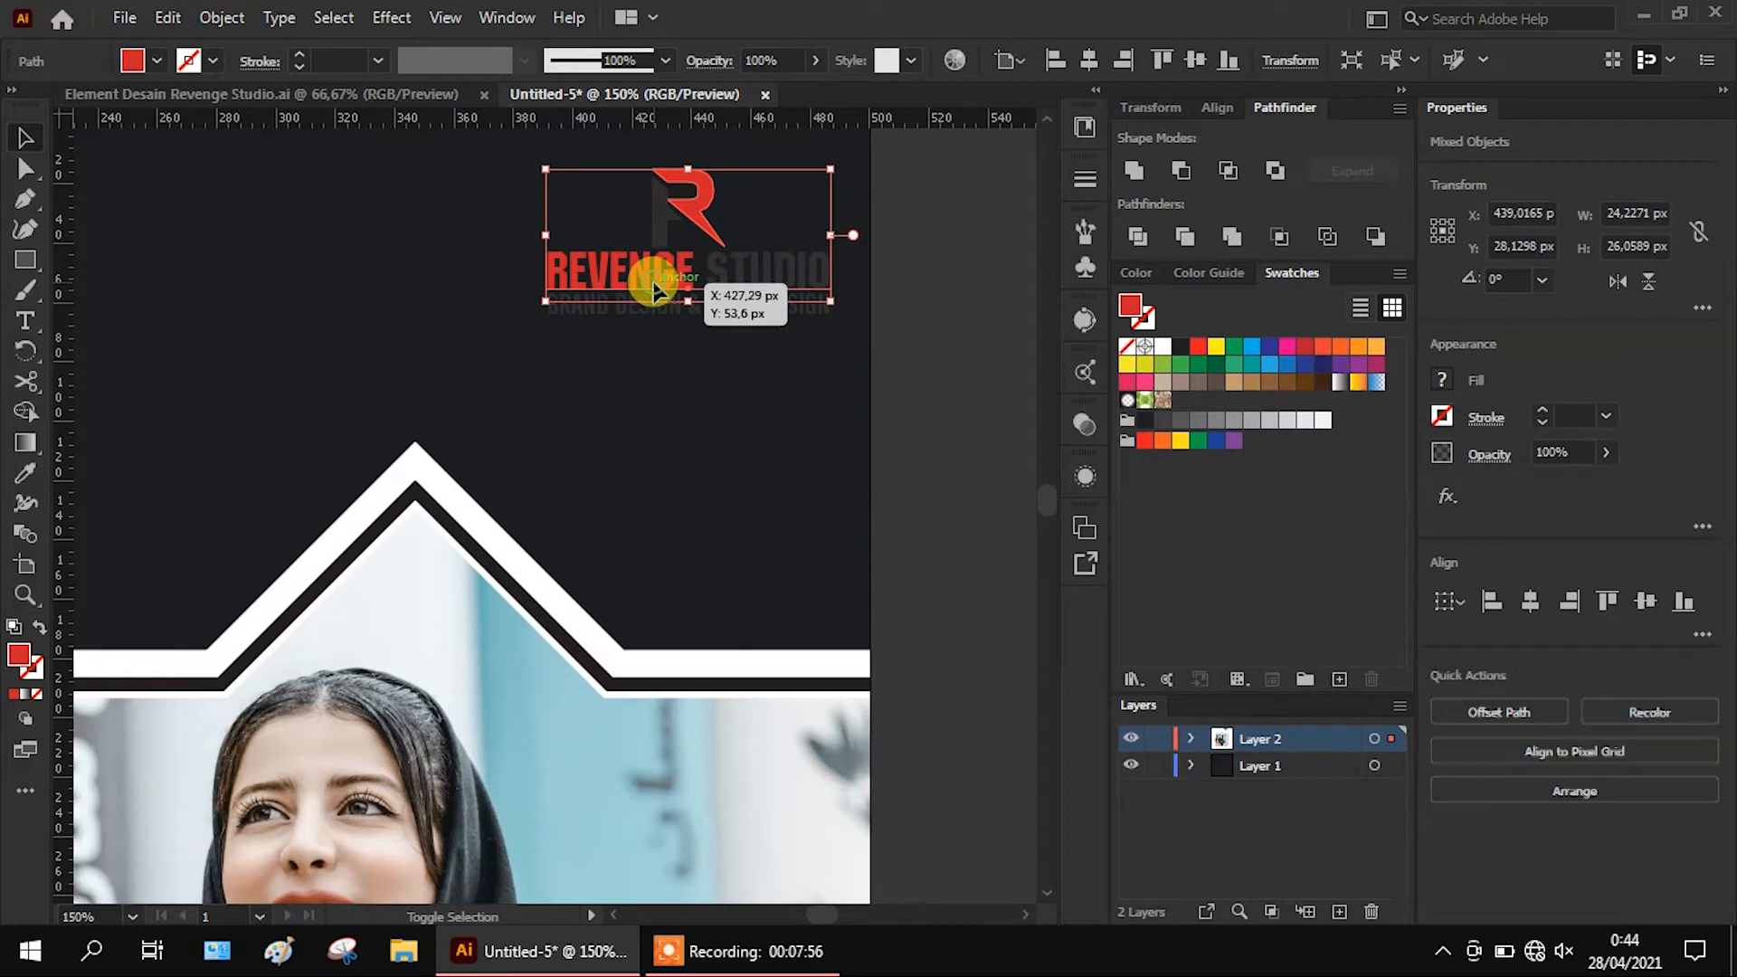
scroll(679, 280, down, 1)
scroll(395, 398, down, 1)
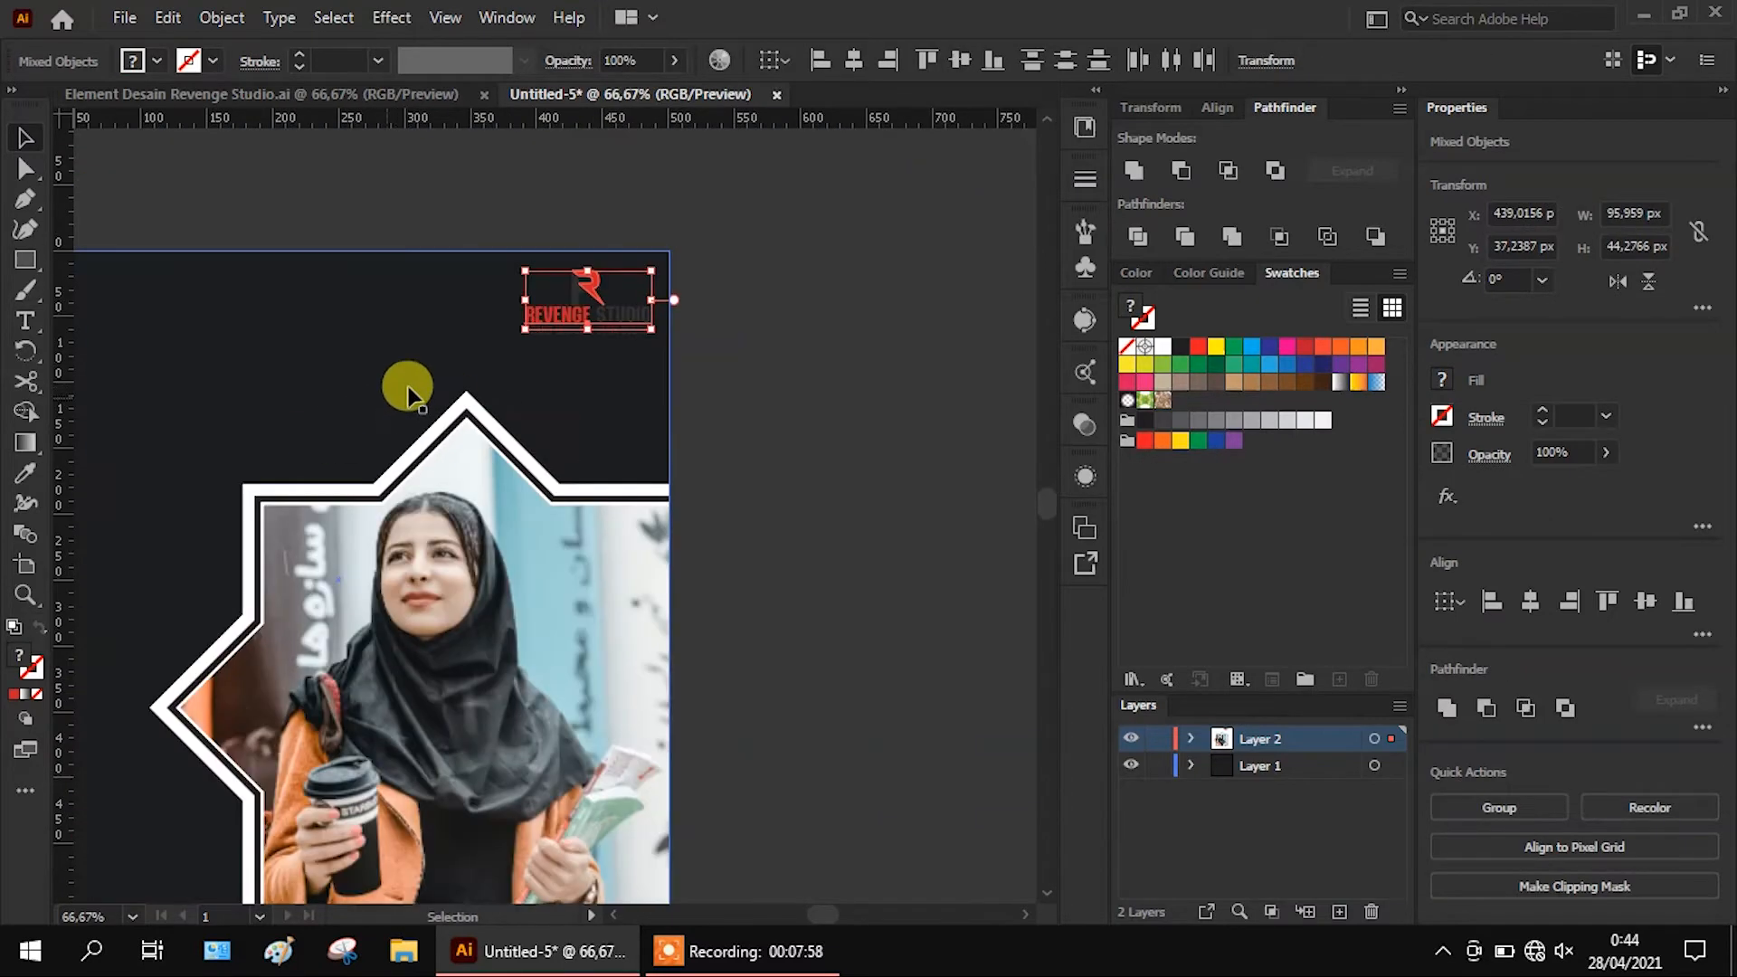
click(1162, 443)
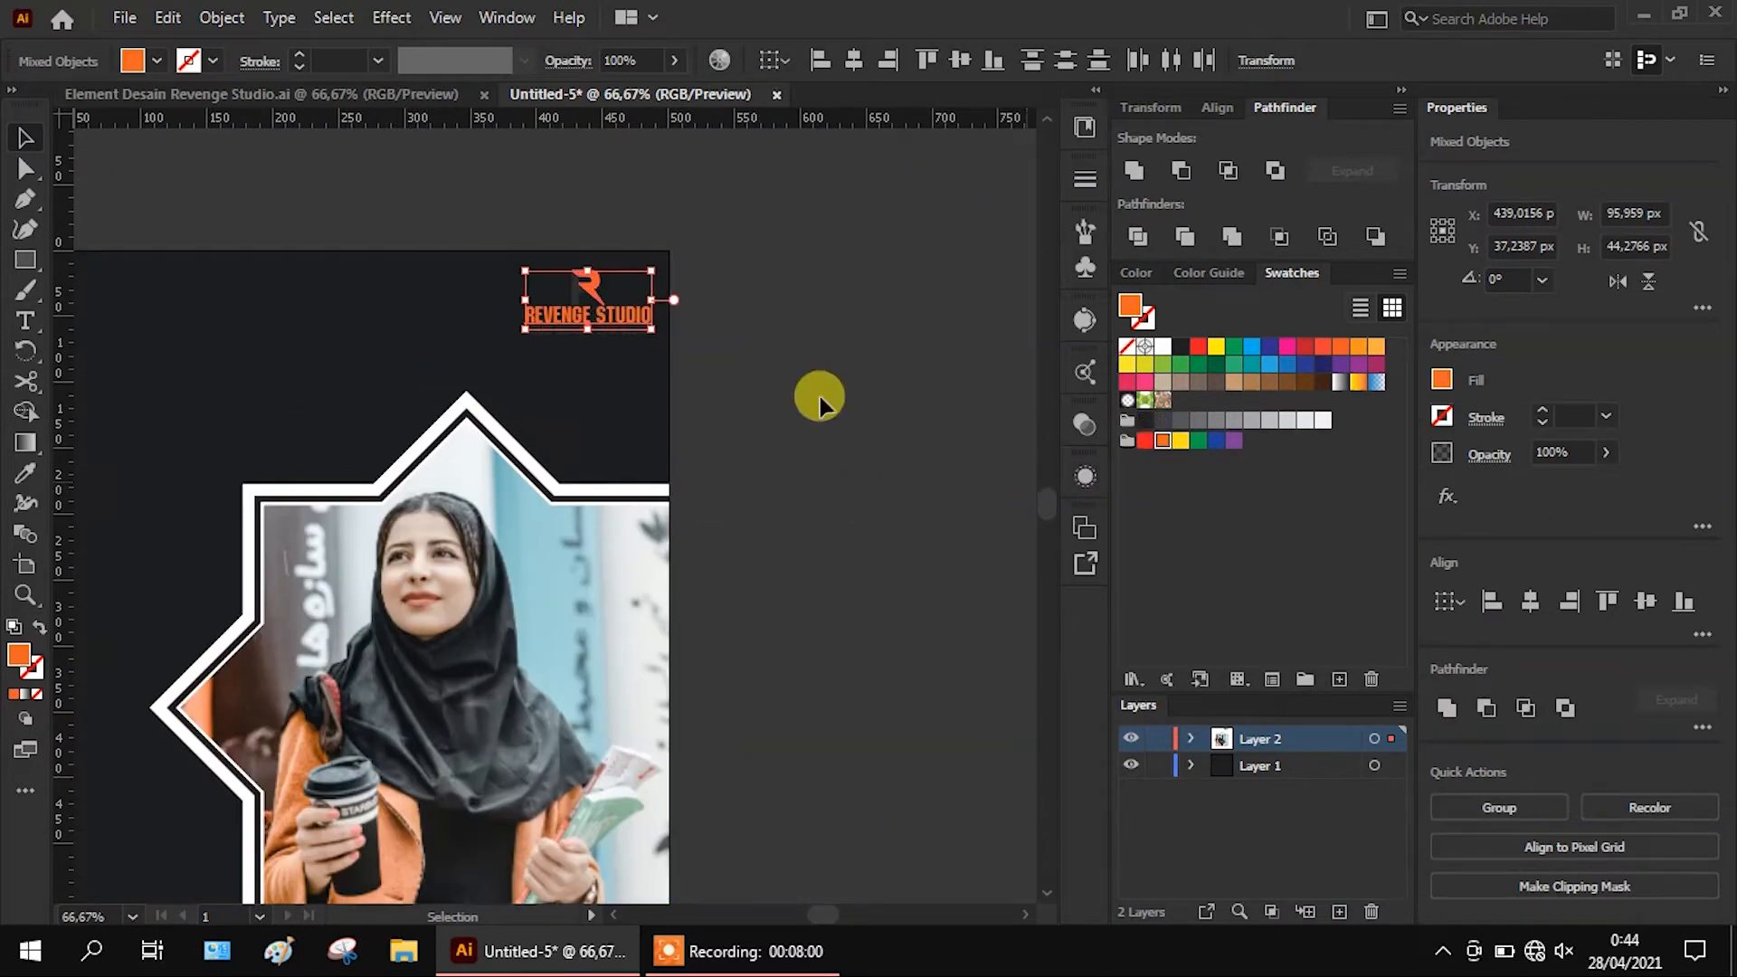
click(694, 331)
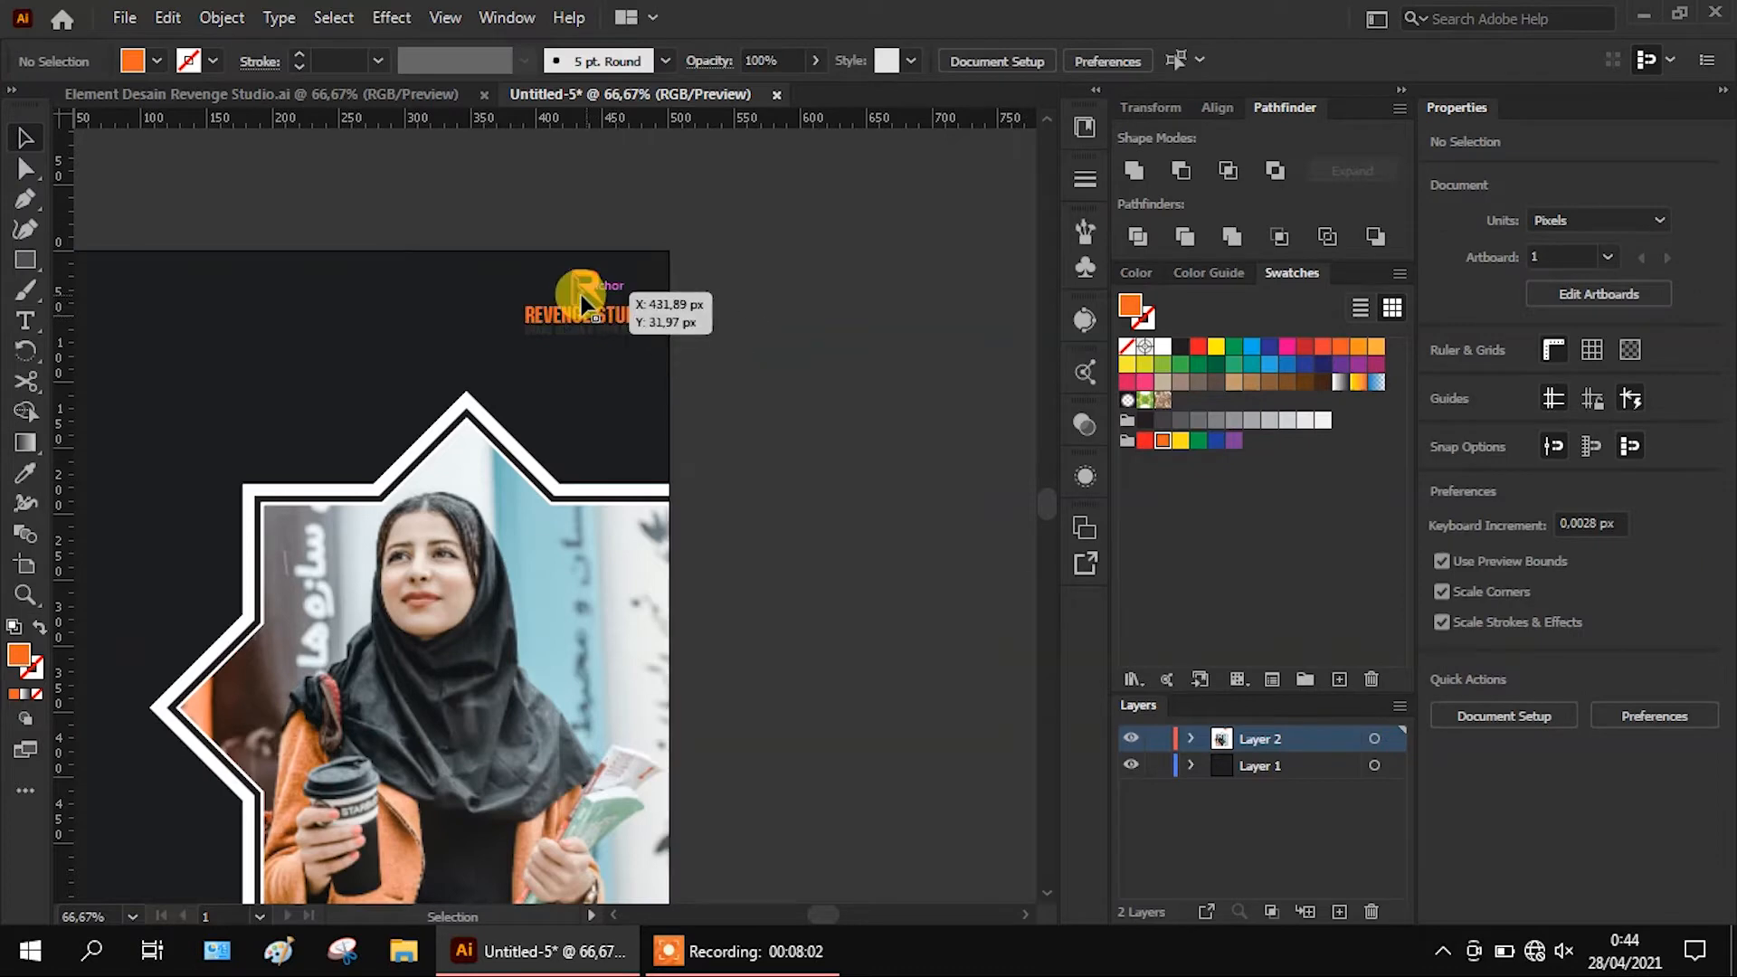
Fill the dark stem of the logo's R and the BRAND DESIGN & UI/UX DESIGN tagline with white, and deselect them
click(581, 298)
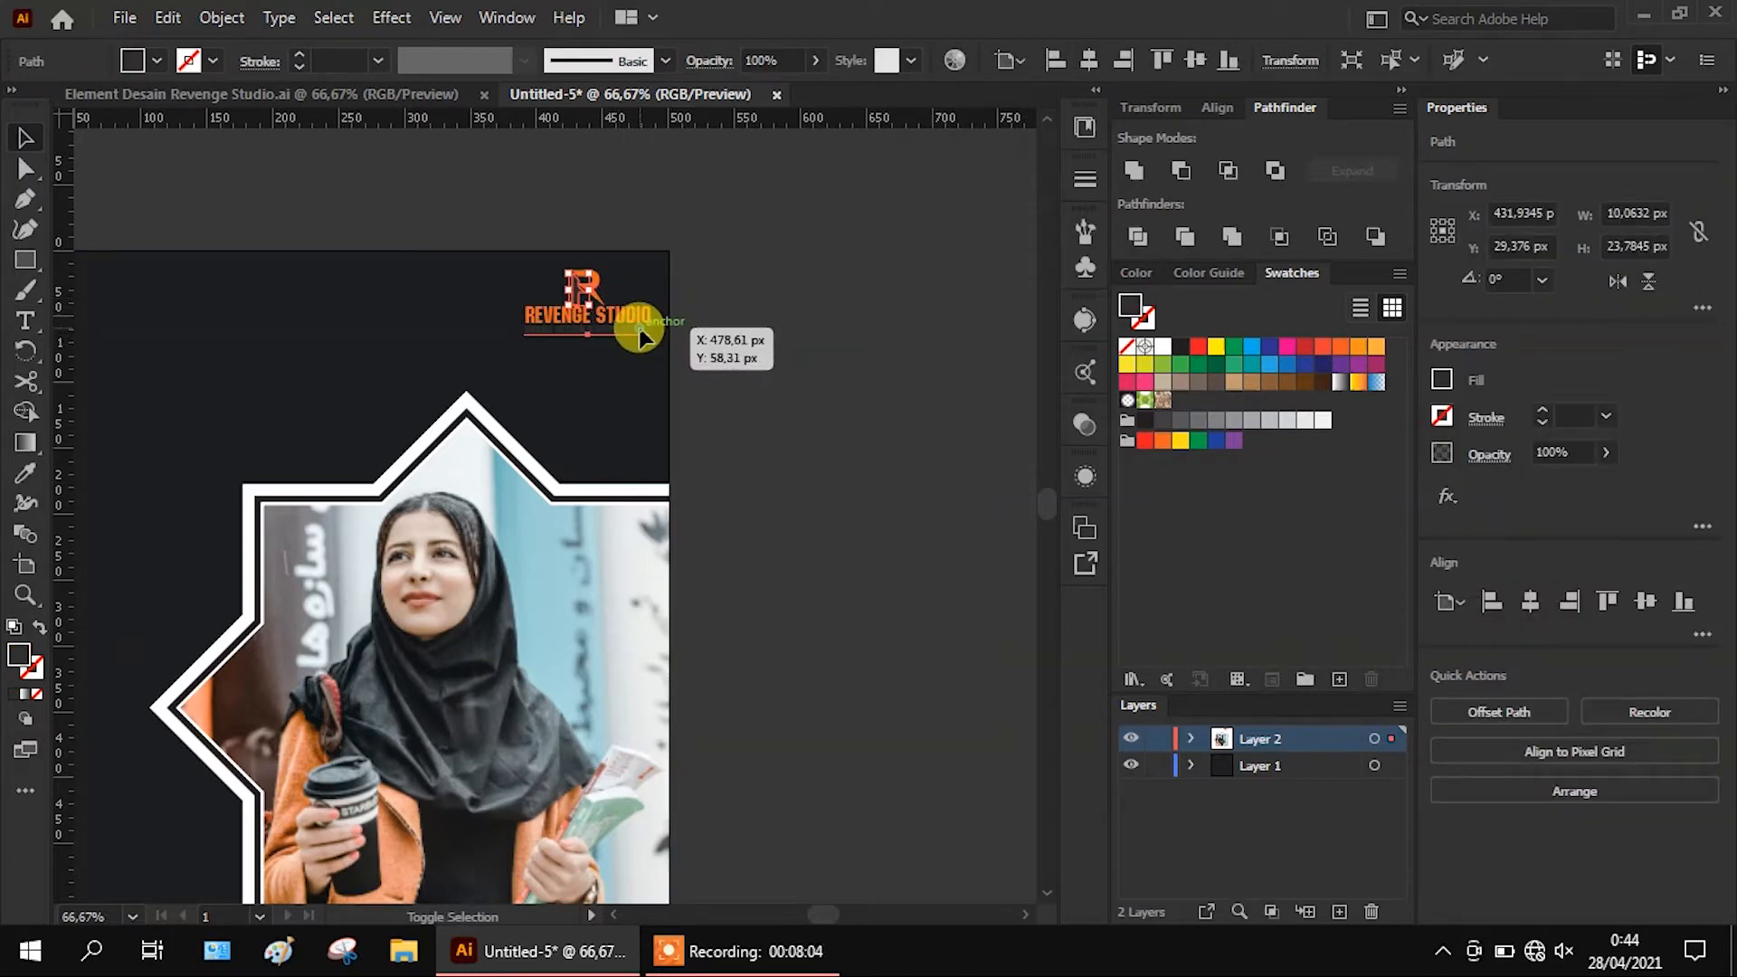
shift+click(640, 328)
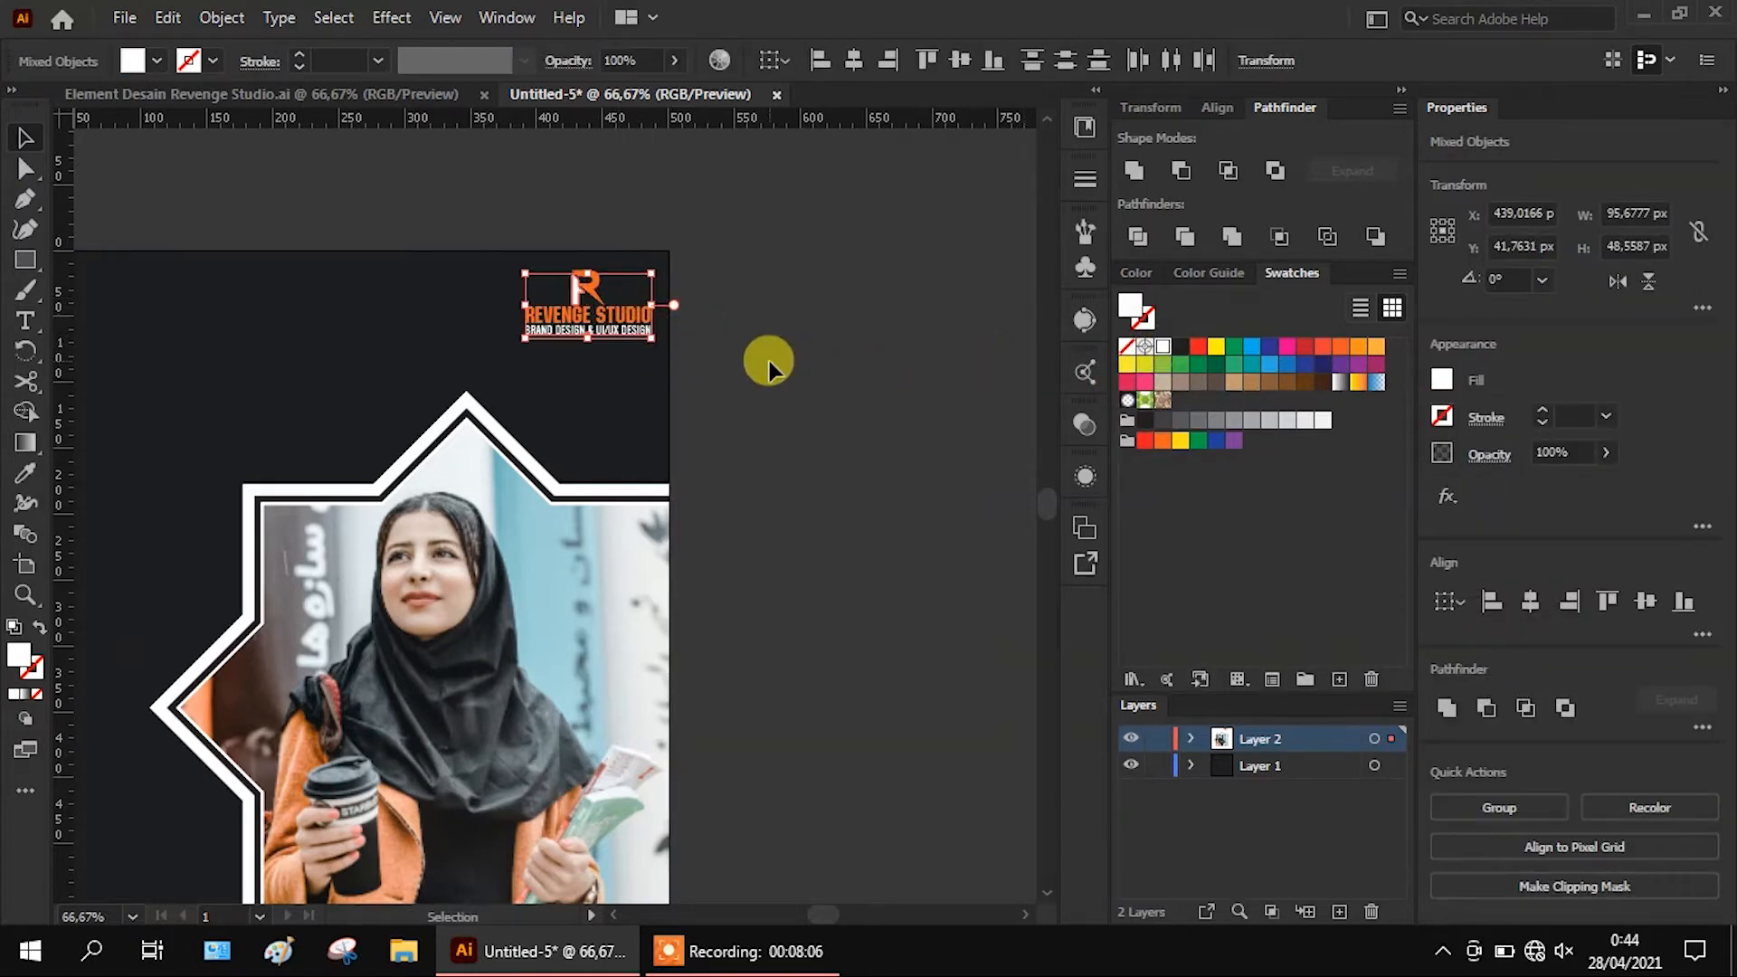
click(768, 360)
scroll(818, 357, down, 1)
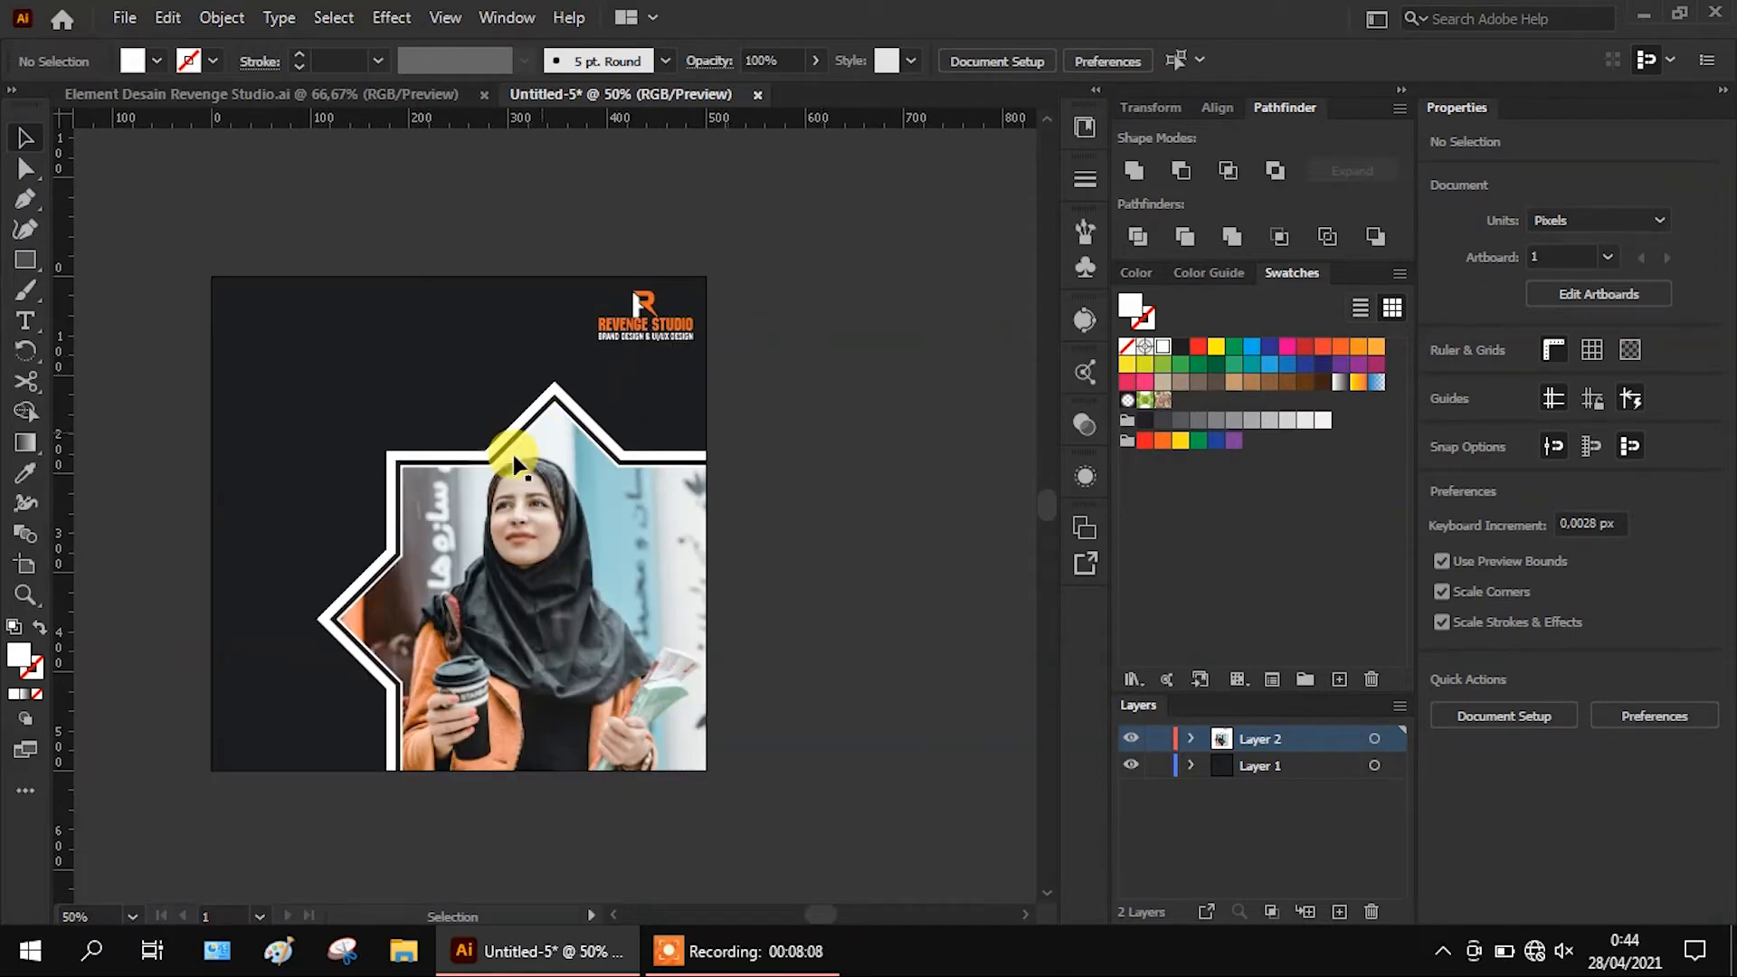
scroll(294, 608, up, 1)
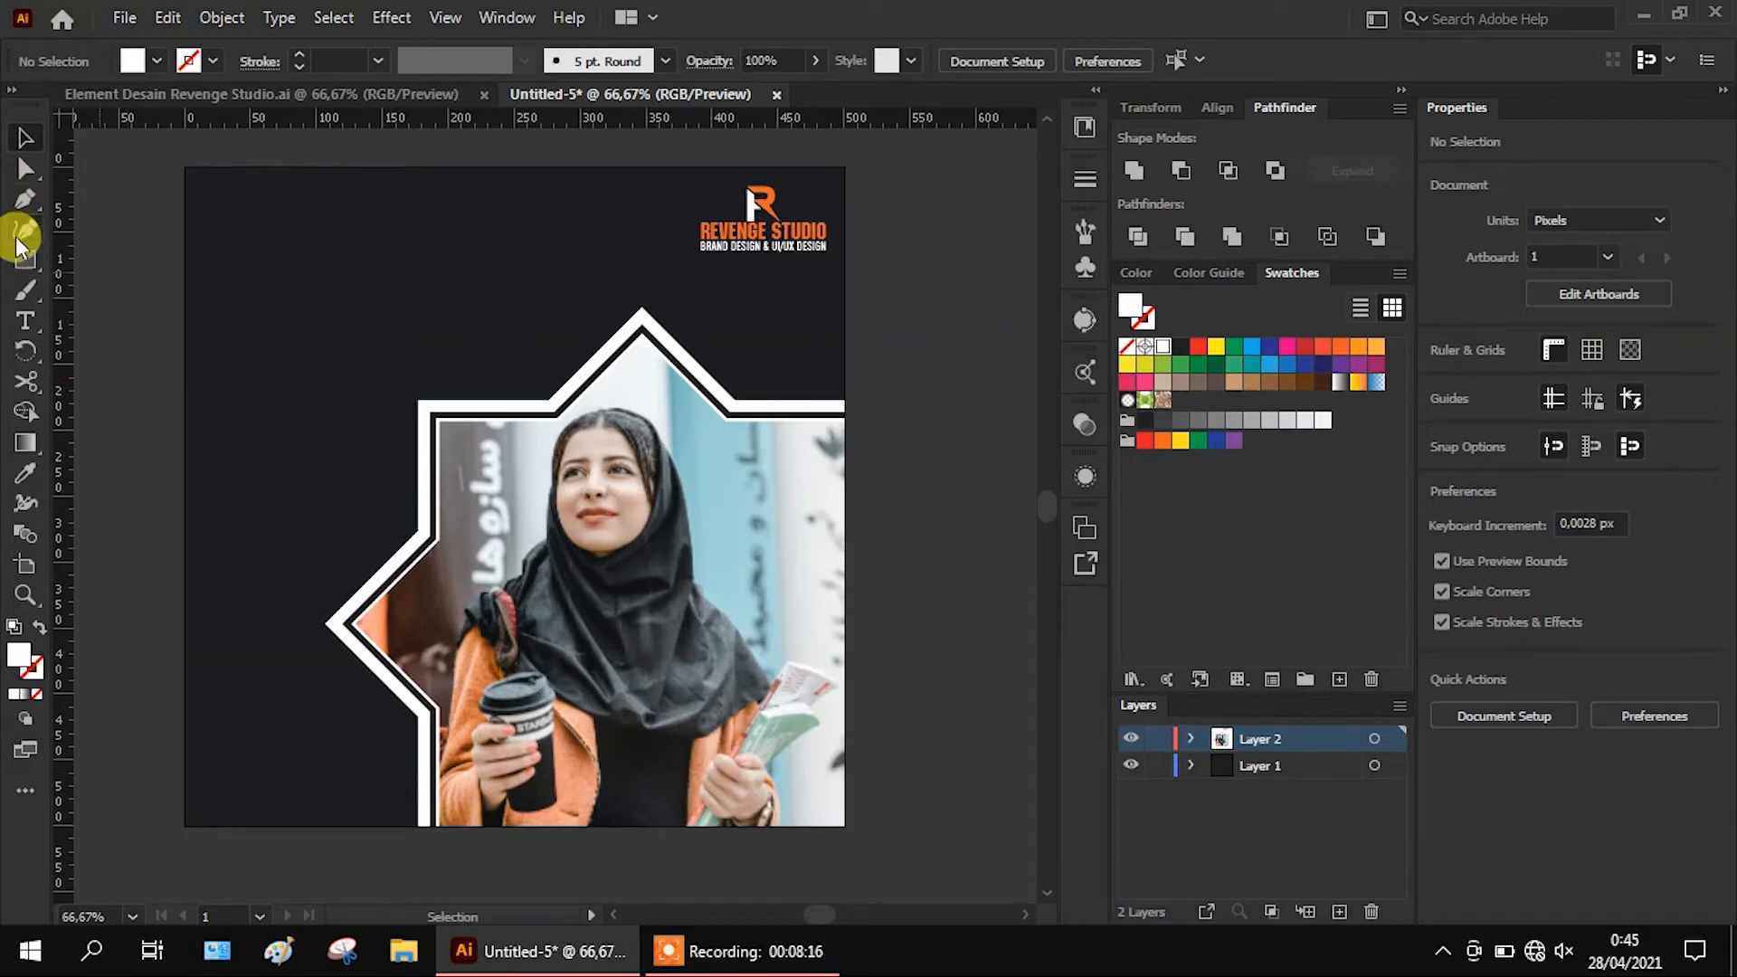
Add the text "Ramadan" in the artboard's upper-left area and enlarge it to about 46 pt
click(28, 326)
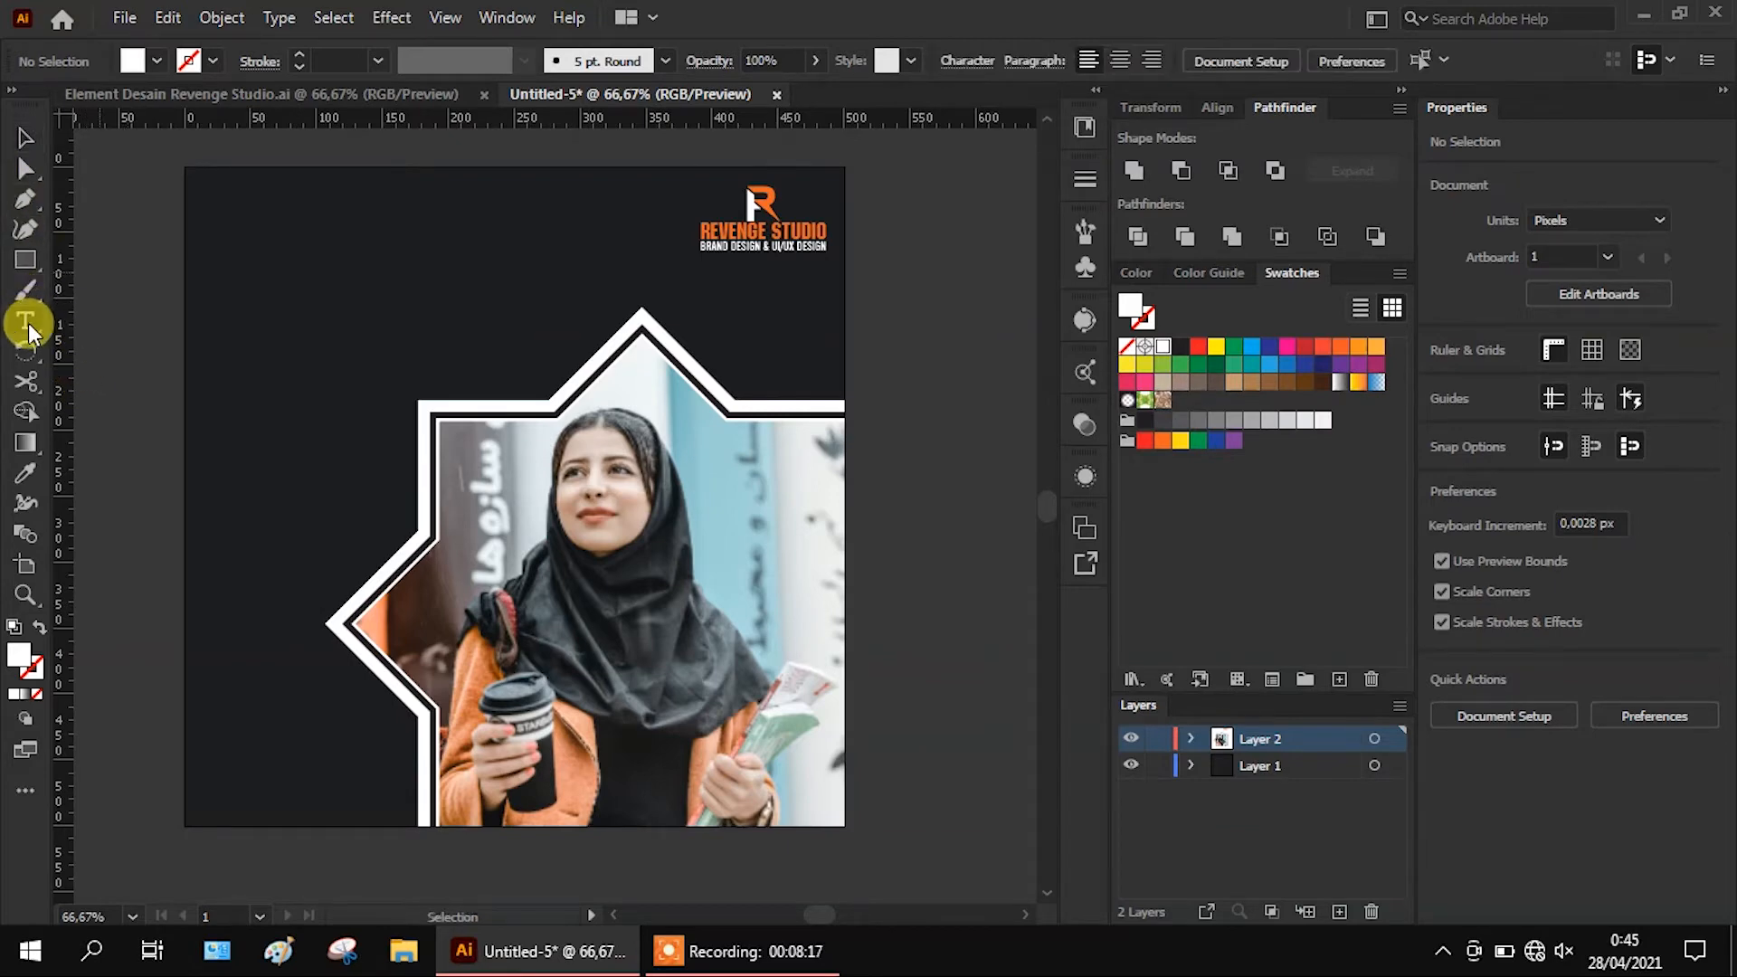
click(247, 273)
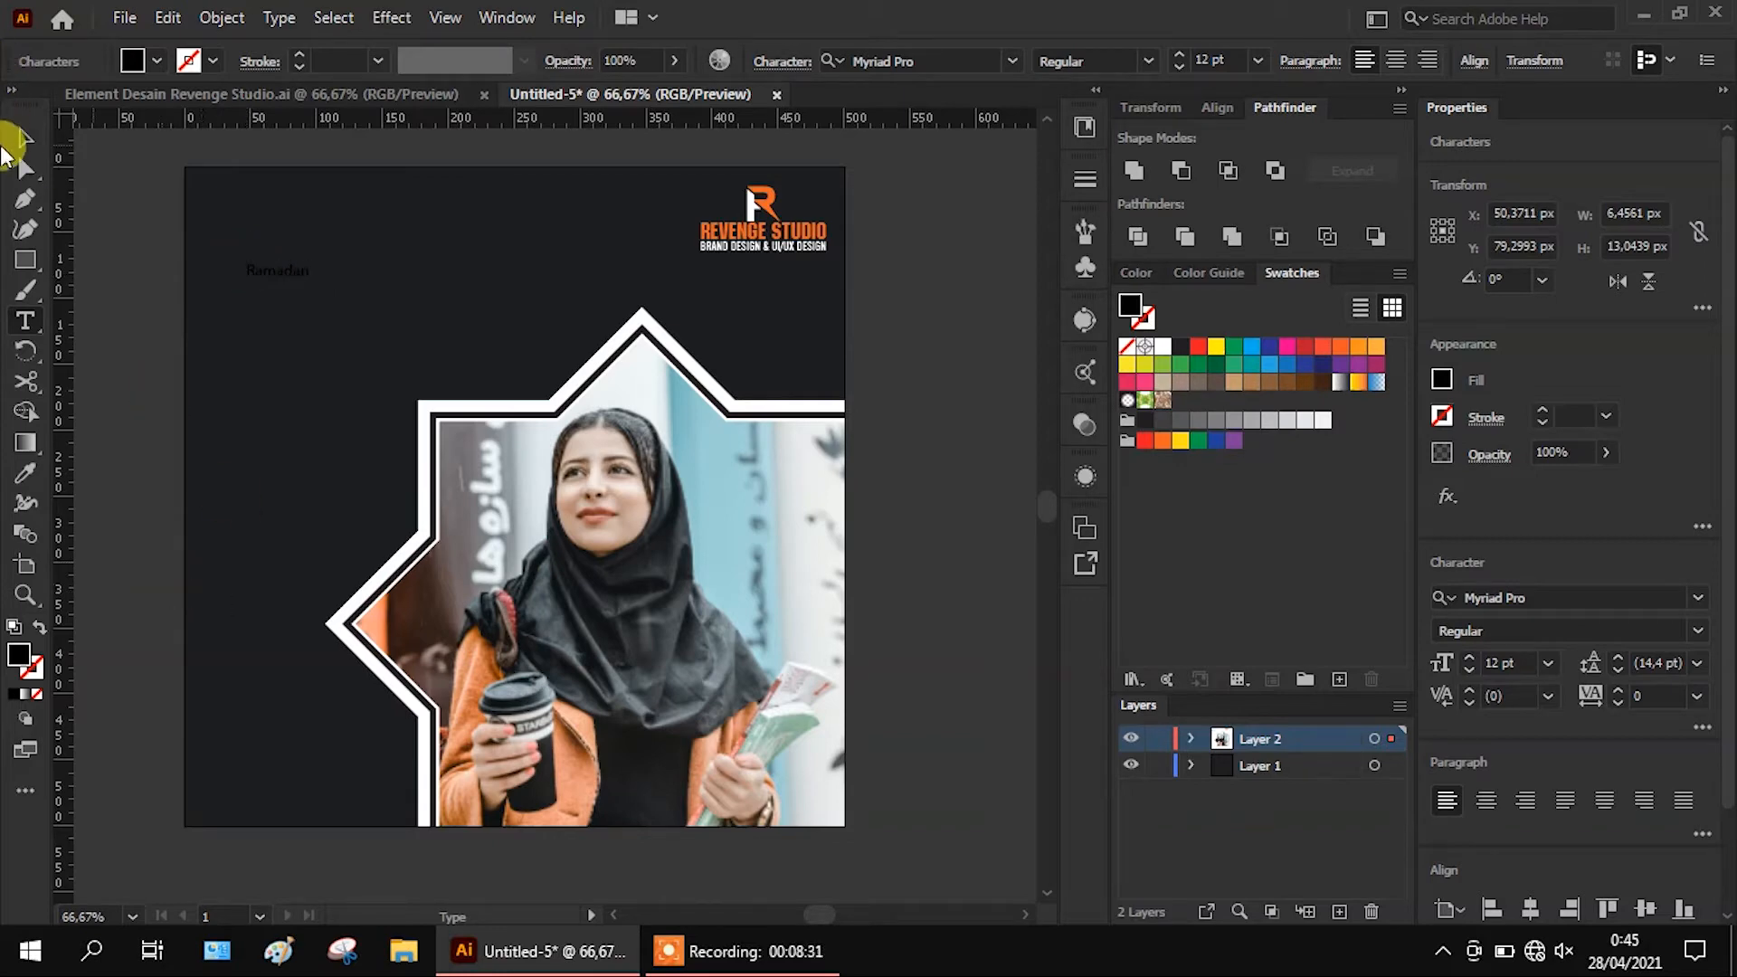
click(22, 138)
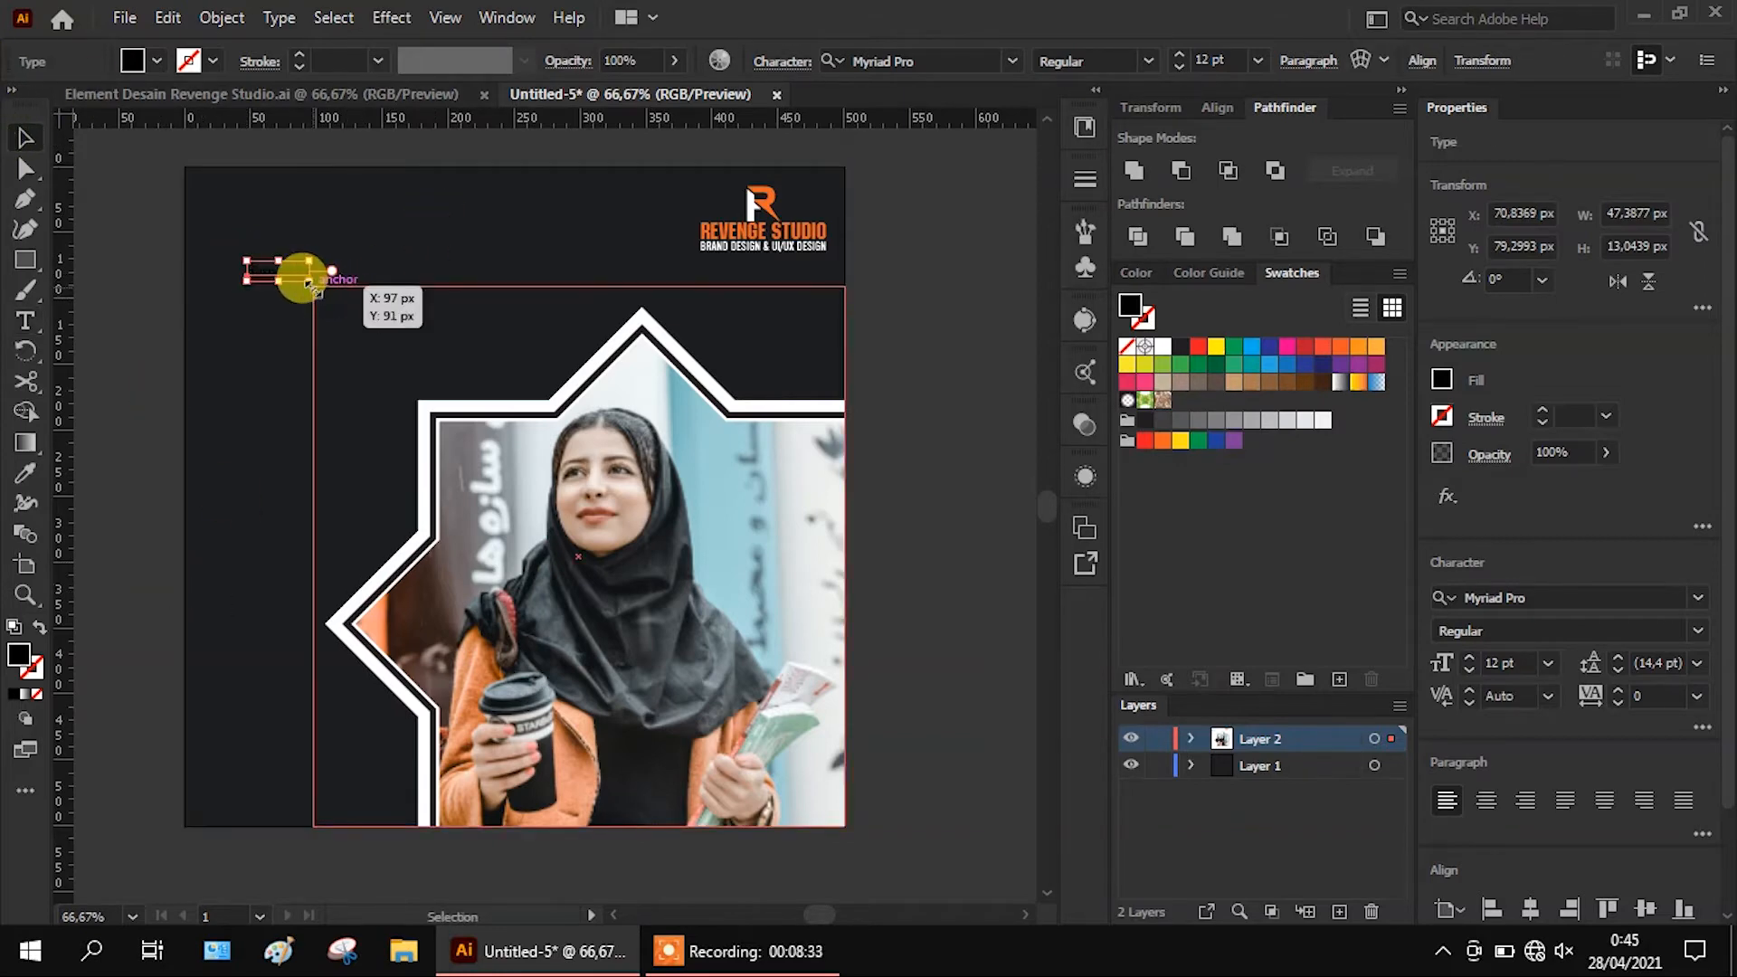
drag(388, 351, 488, 403)
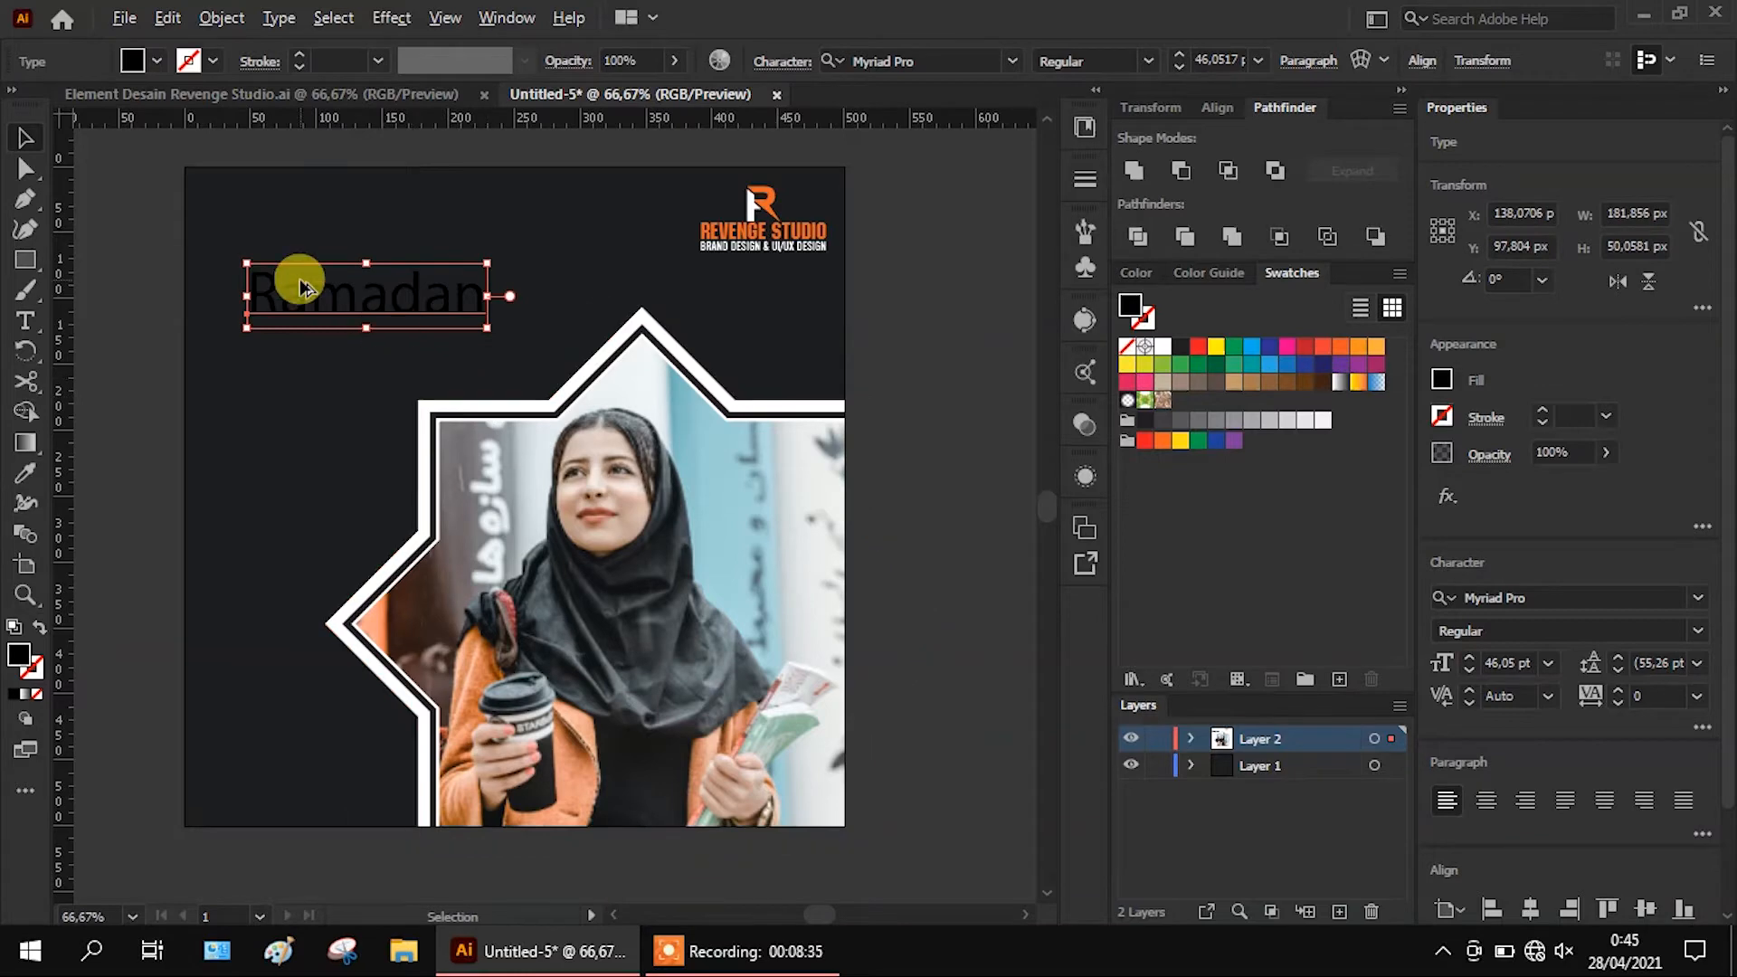
Fill the Ramadan text with the orange swatch and place a copy of it directly above
scroll(298, 281, up, 1)
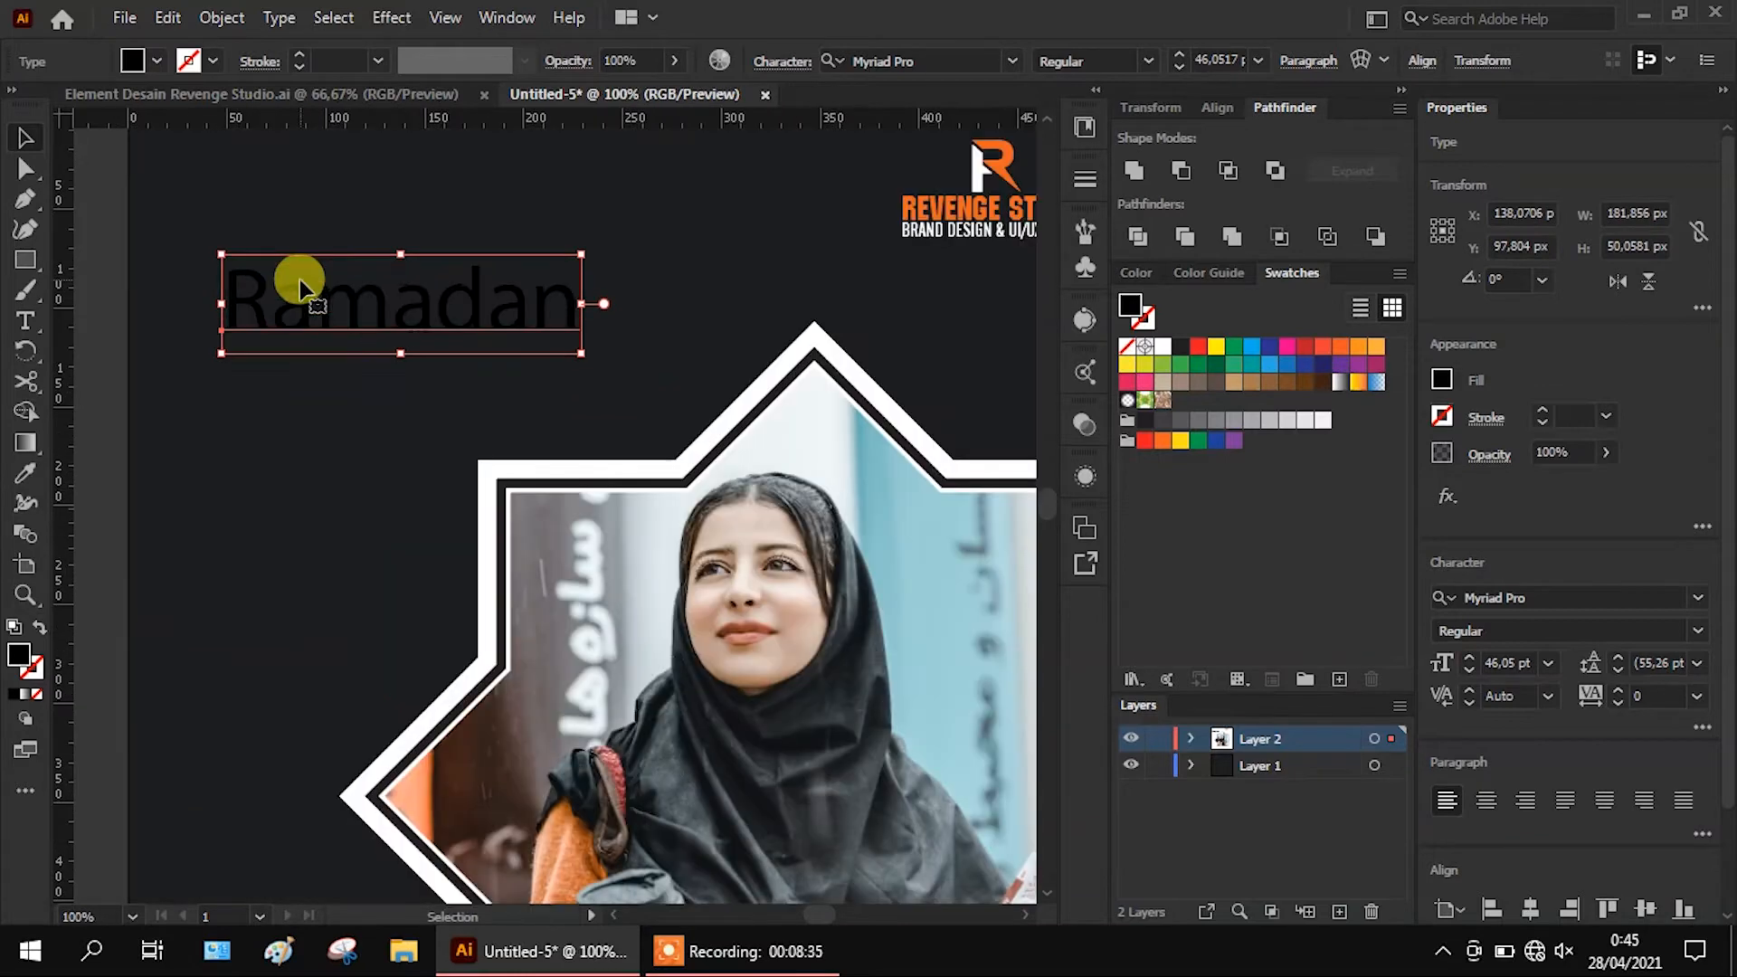
click(1163, 441)
drag(474, 234, 473, 205)
Set the lower Ramadan text in the MJ AlGhifari font and enlarge it to about 70 pt beneath the upper copy
click(473, 312)
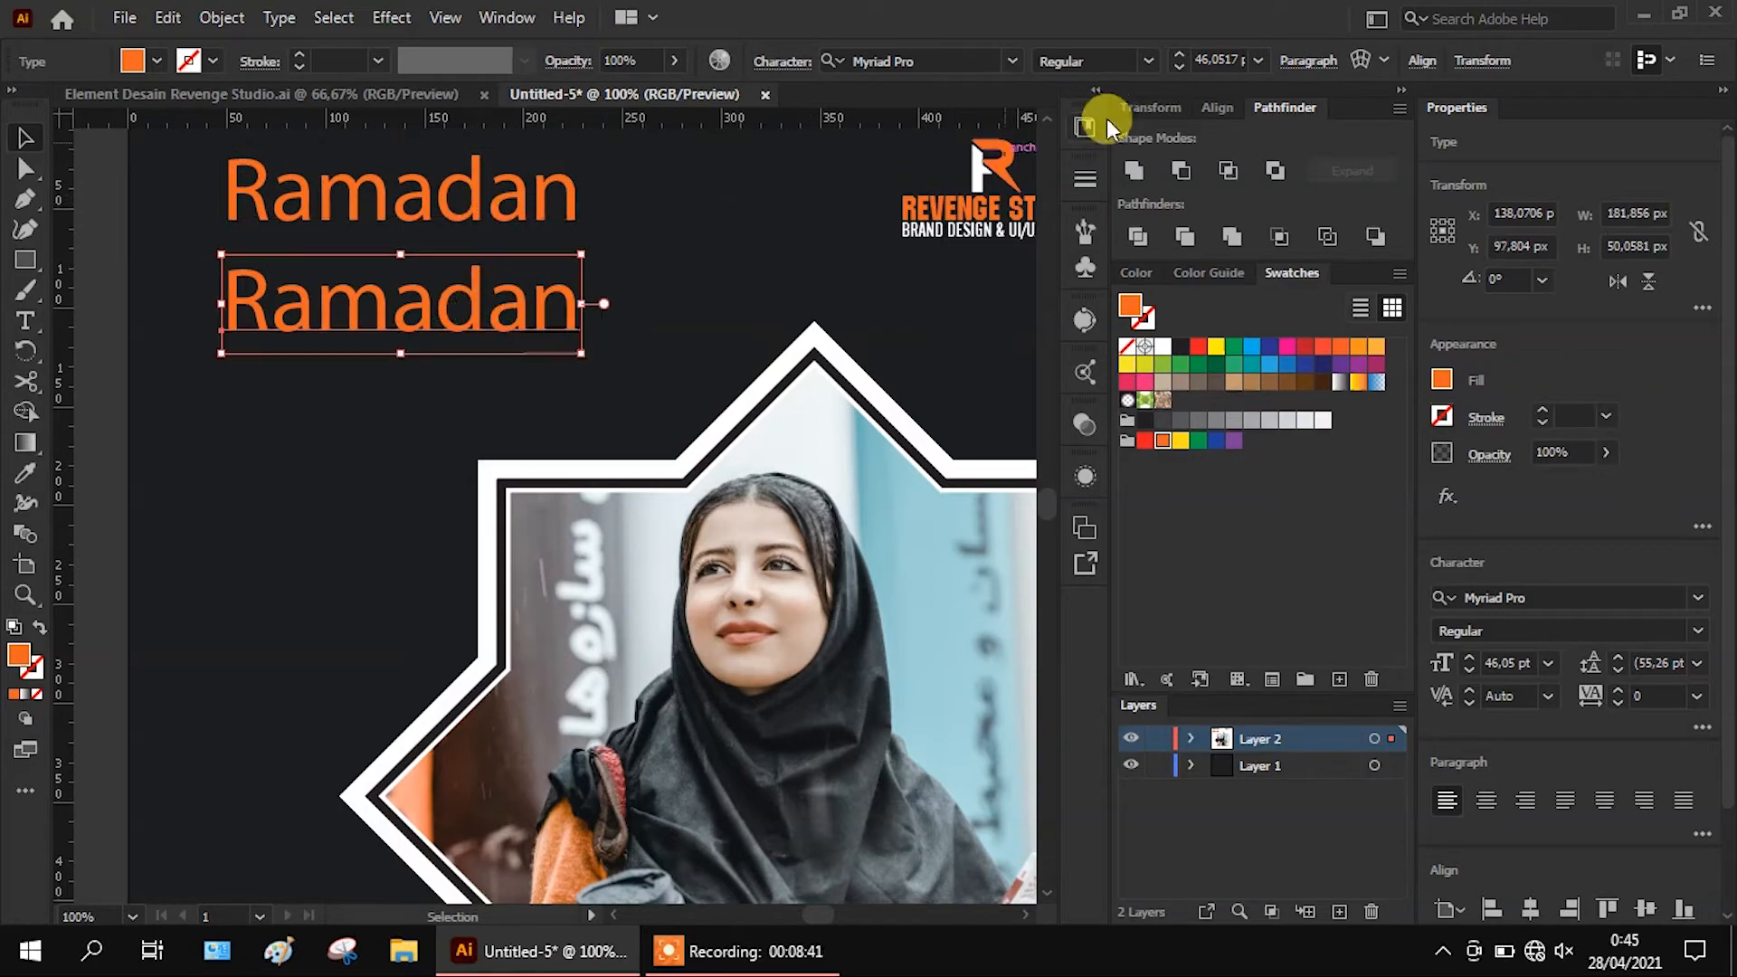
click(1013, 59)
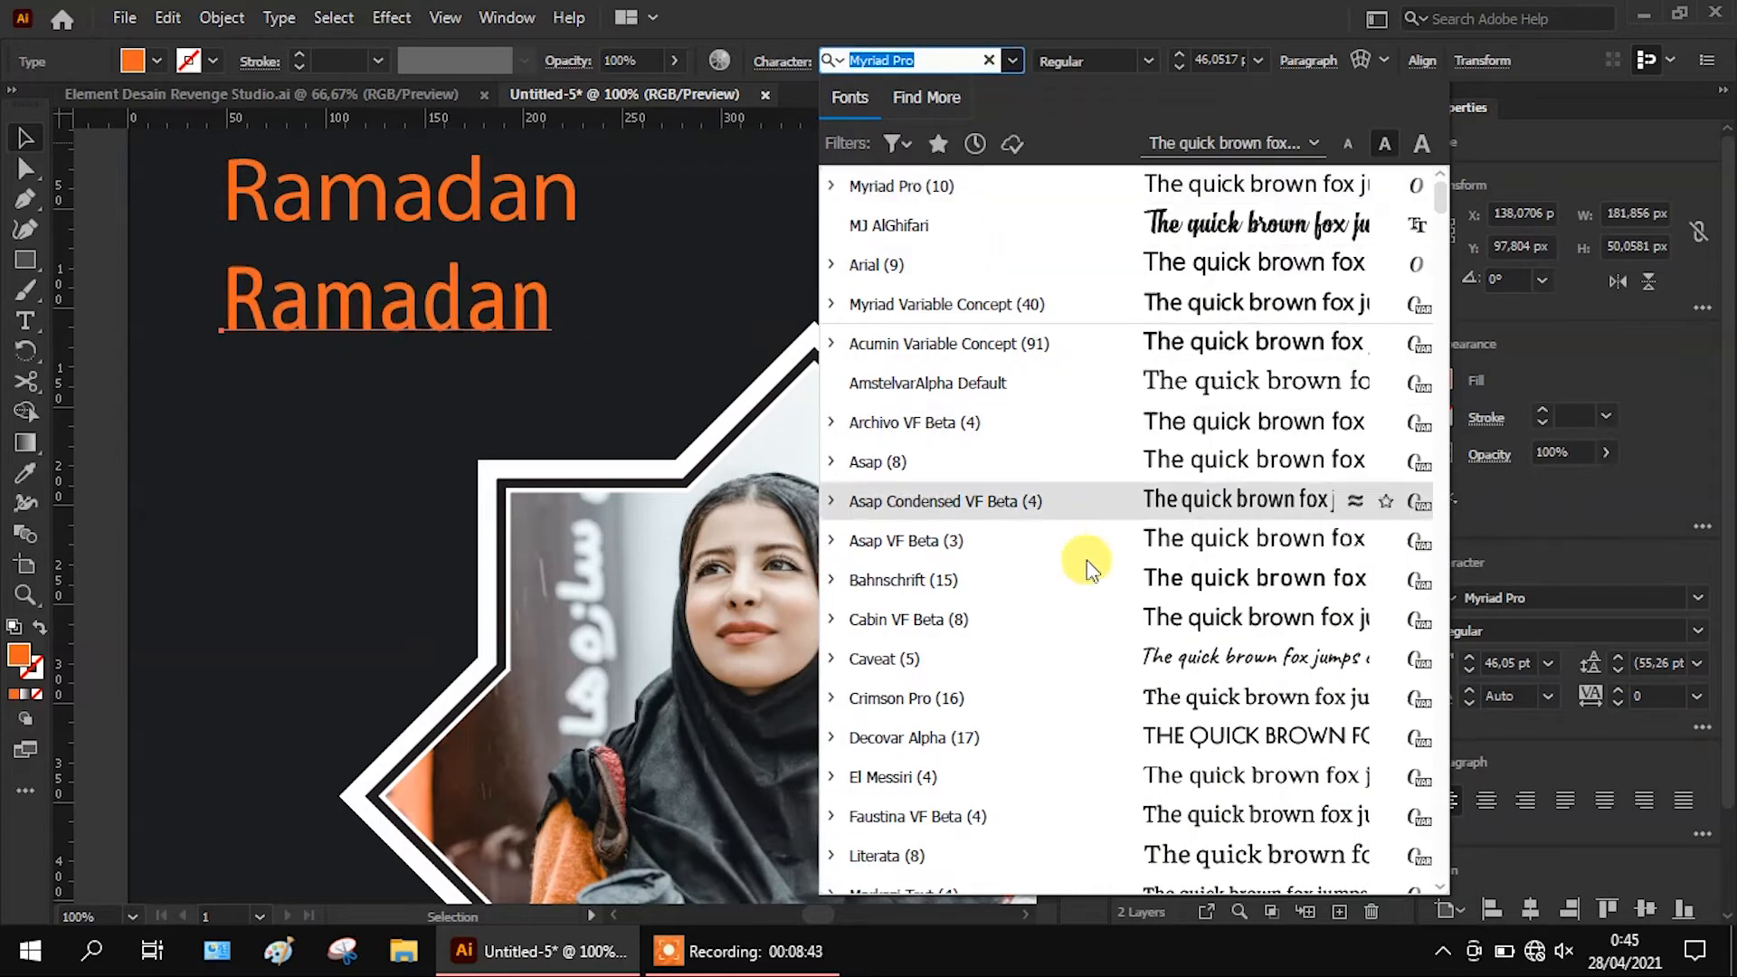
scroll(1039, 679, down, 9)
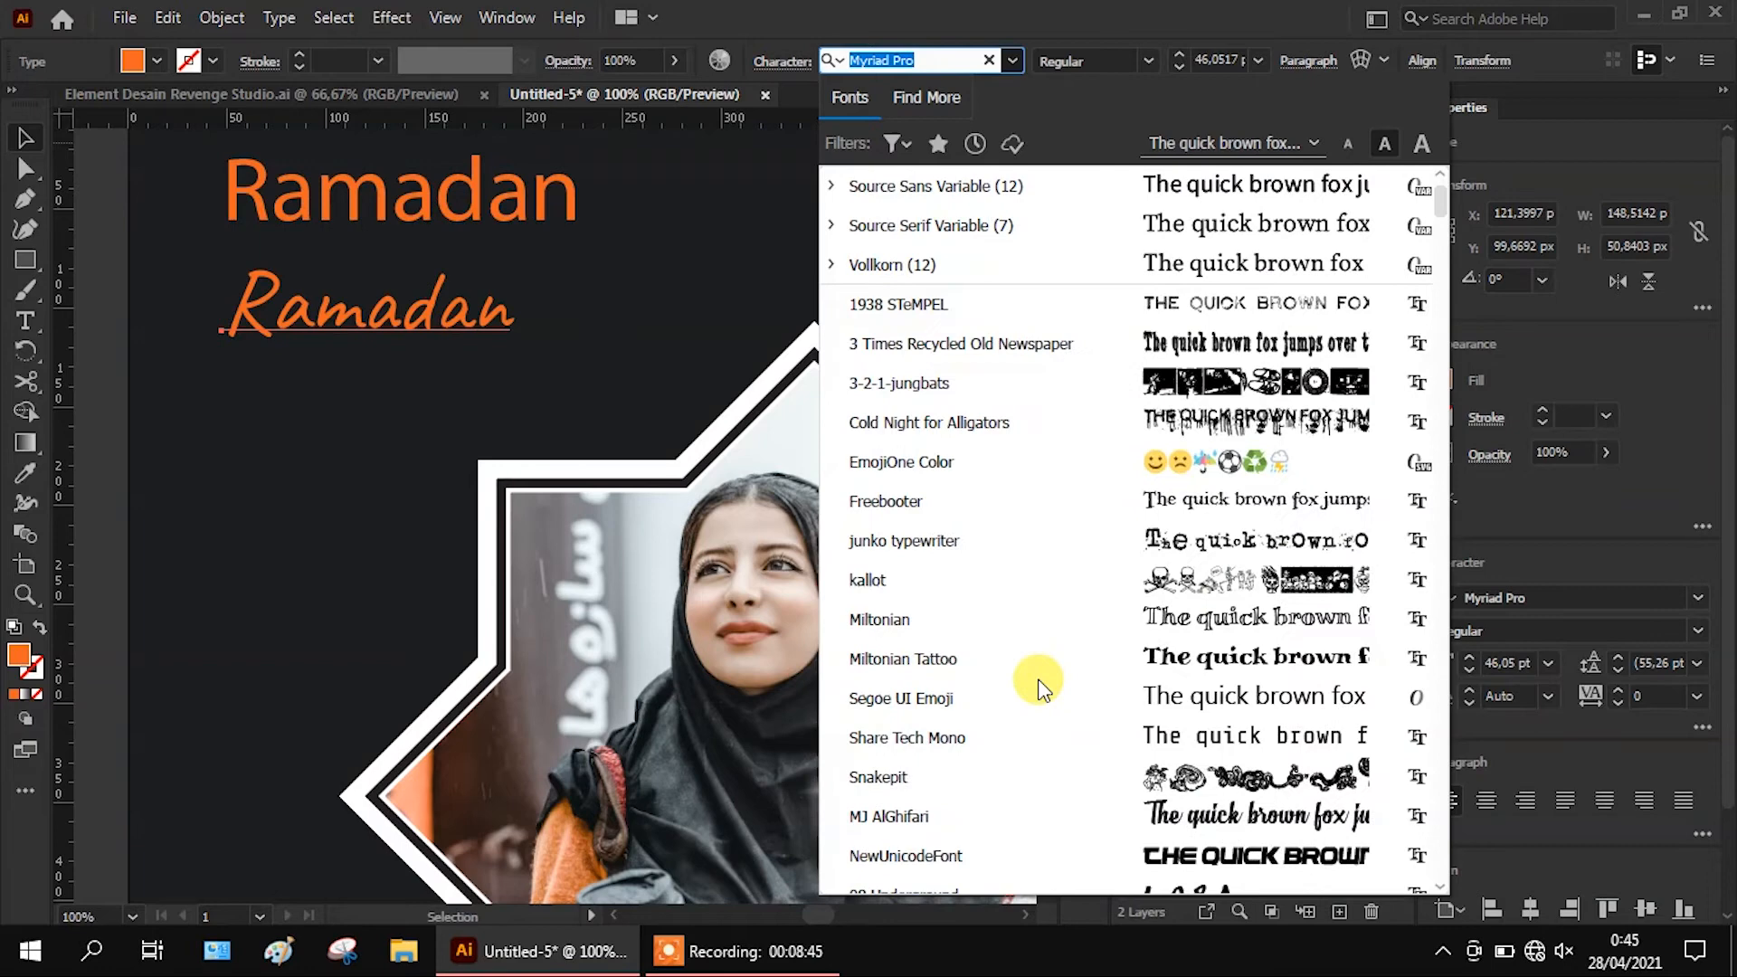
scroll(1022, 669, down, 2)
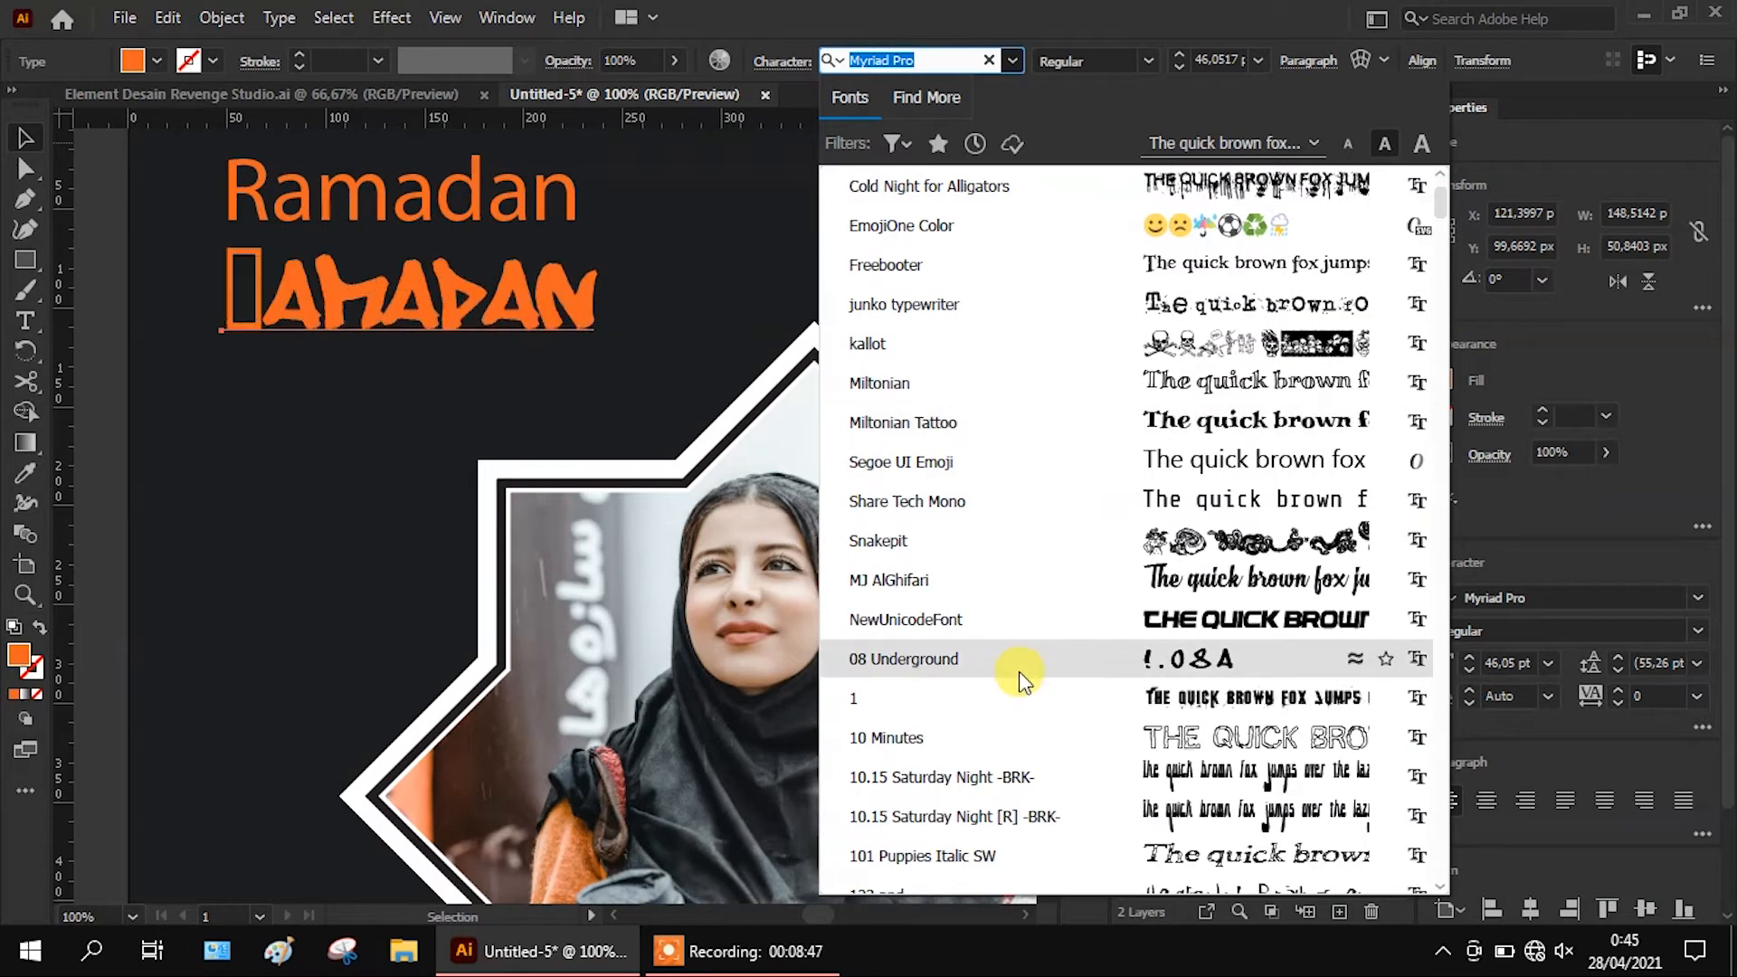
click(1036, 575)
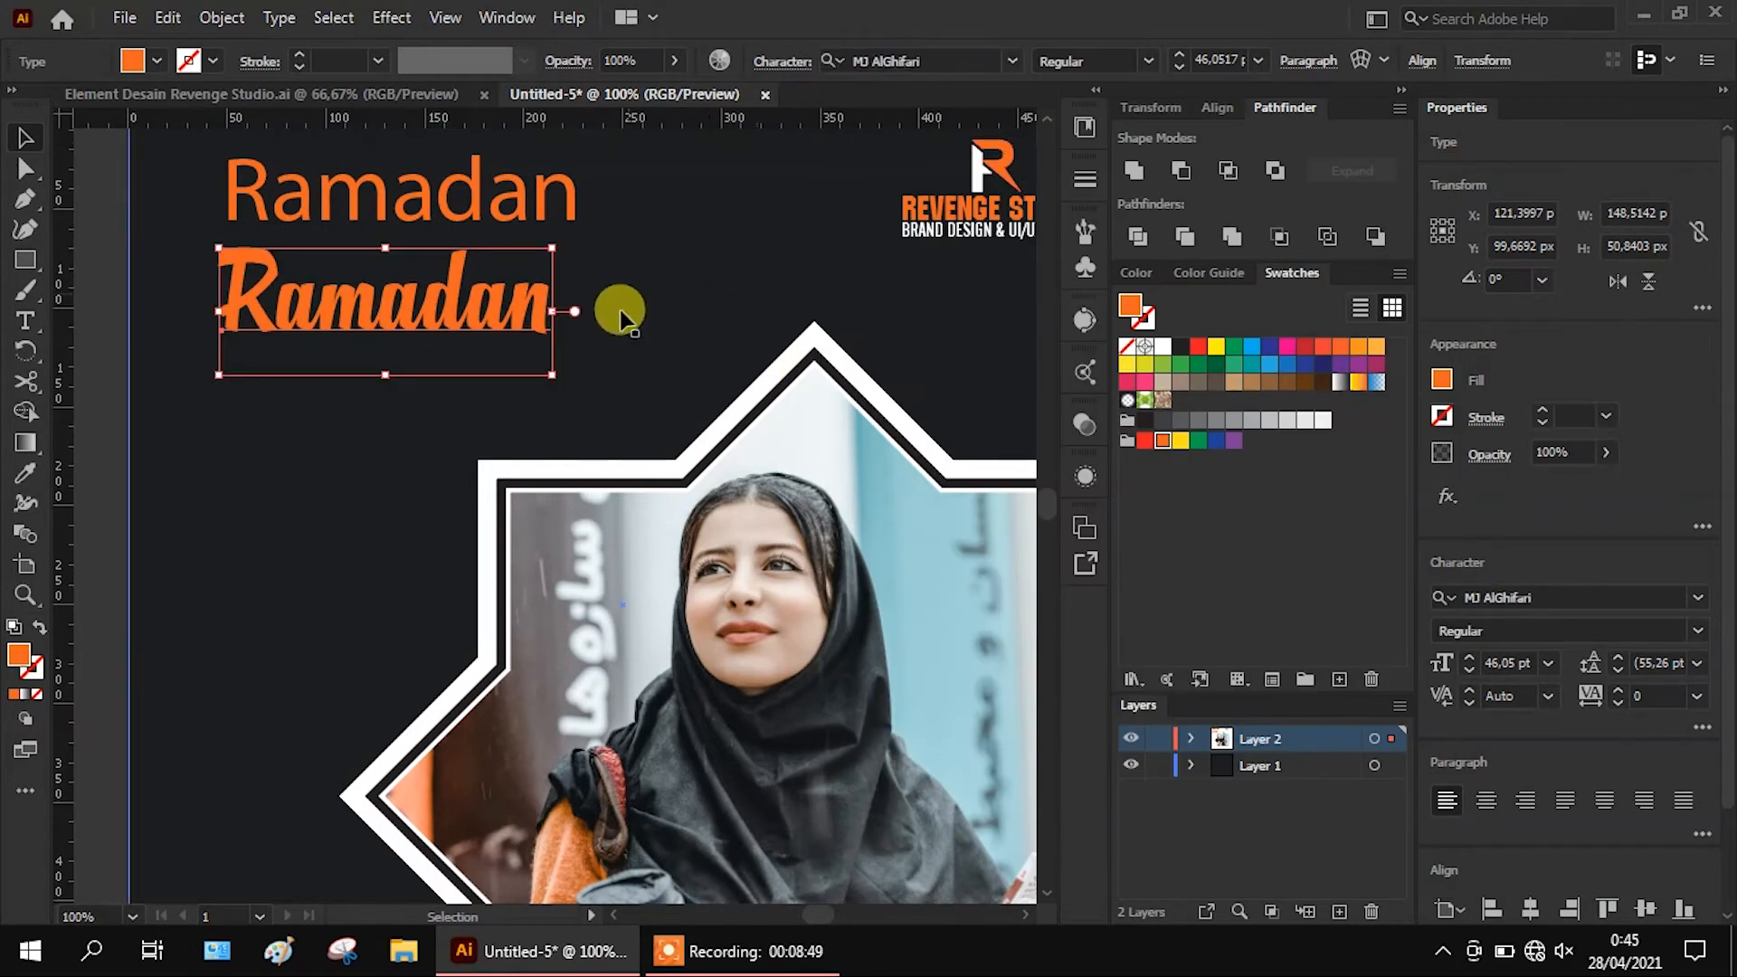
drag(552, 371, 727, 443)
mouse_move(503, 330)
mouse_down()
mouse_move(463, 323)
mouse_move(478, 317)
mouse_up()
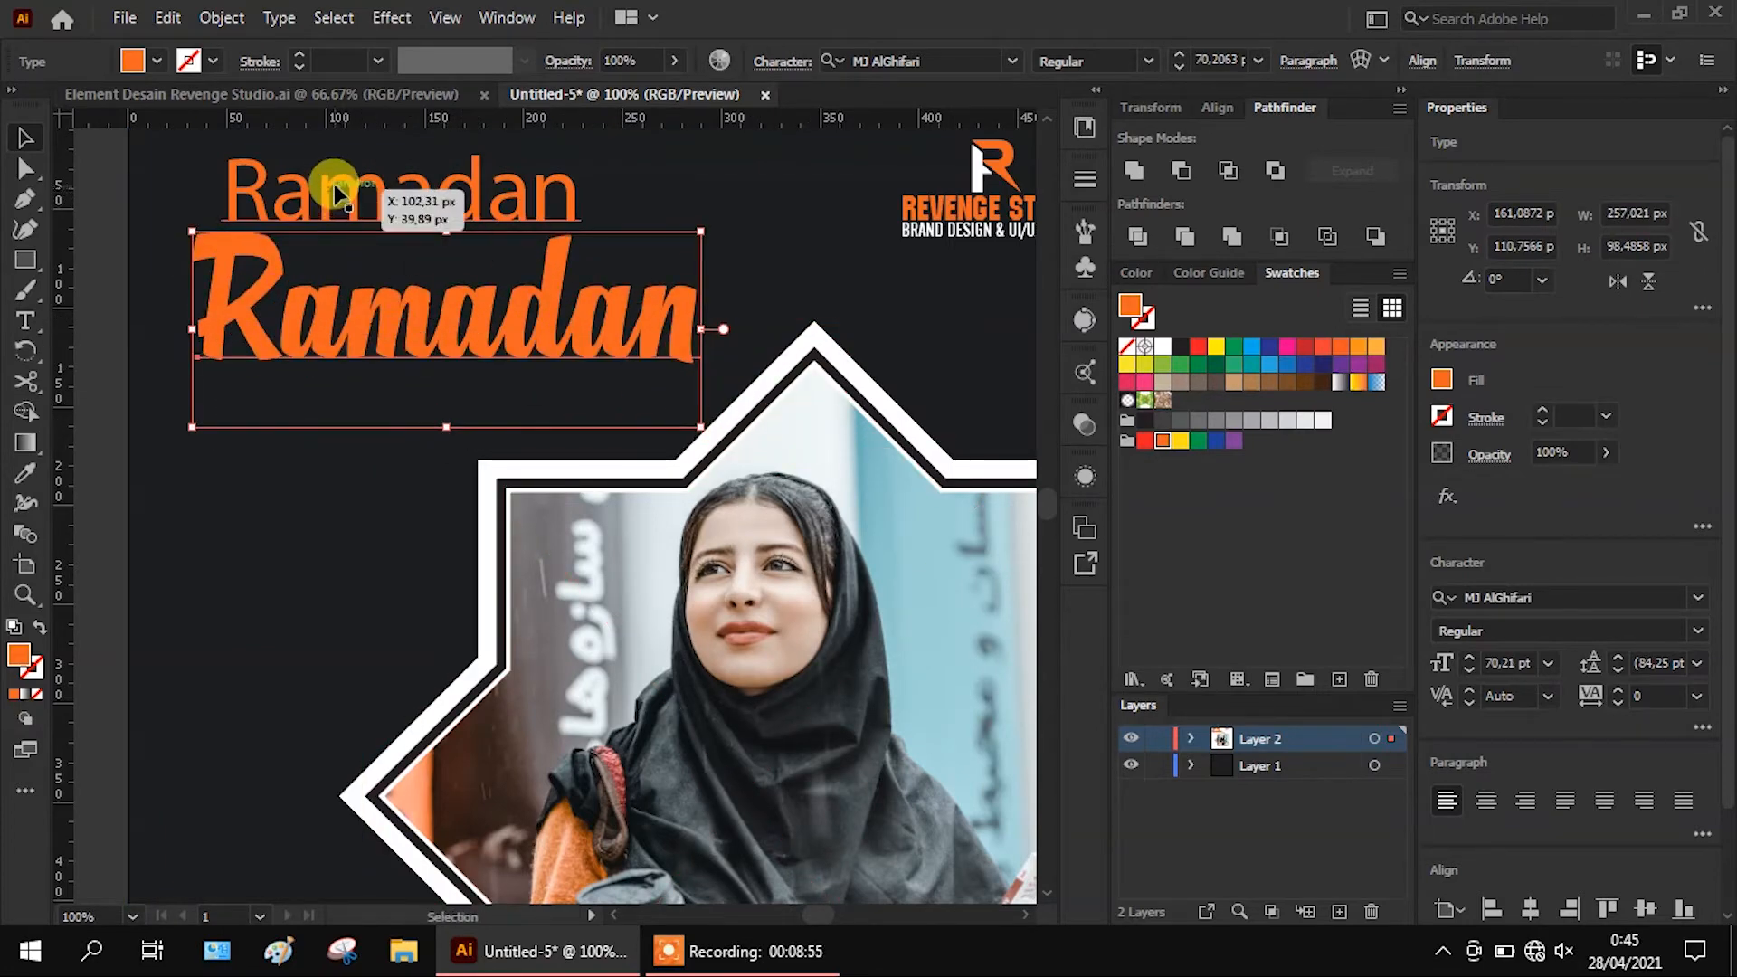
Replace the upper Ramadan text with "SPECIAL OFFER"
click(334, 186)
double_click(334, 186)
key(ctrl+a)
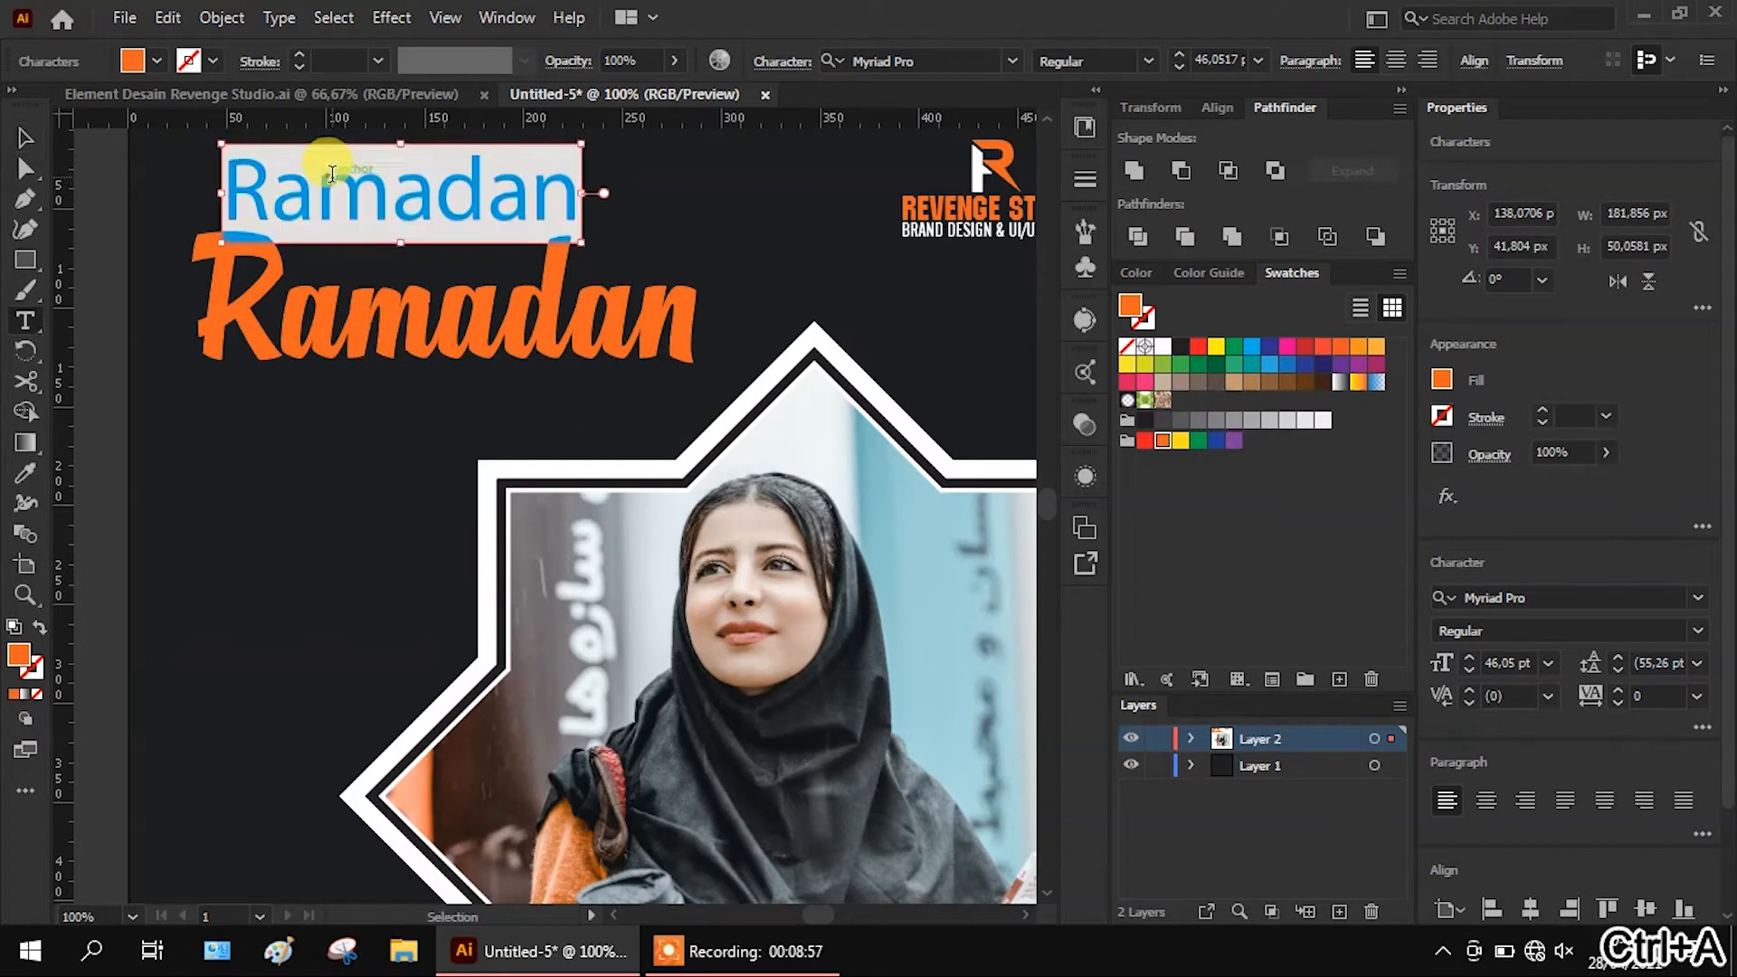
text(S)
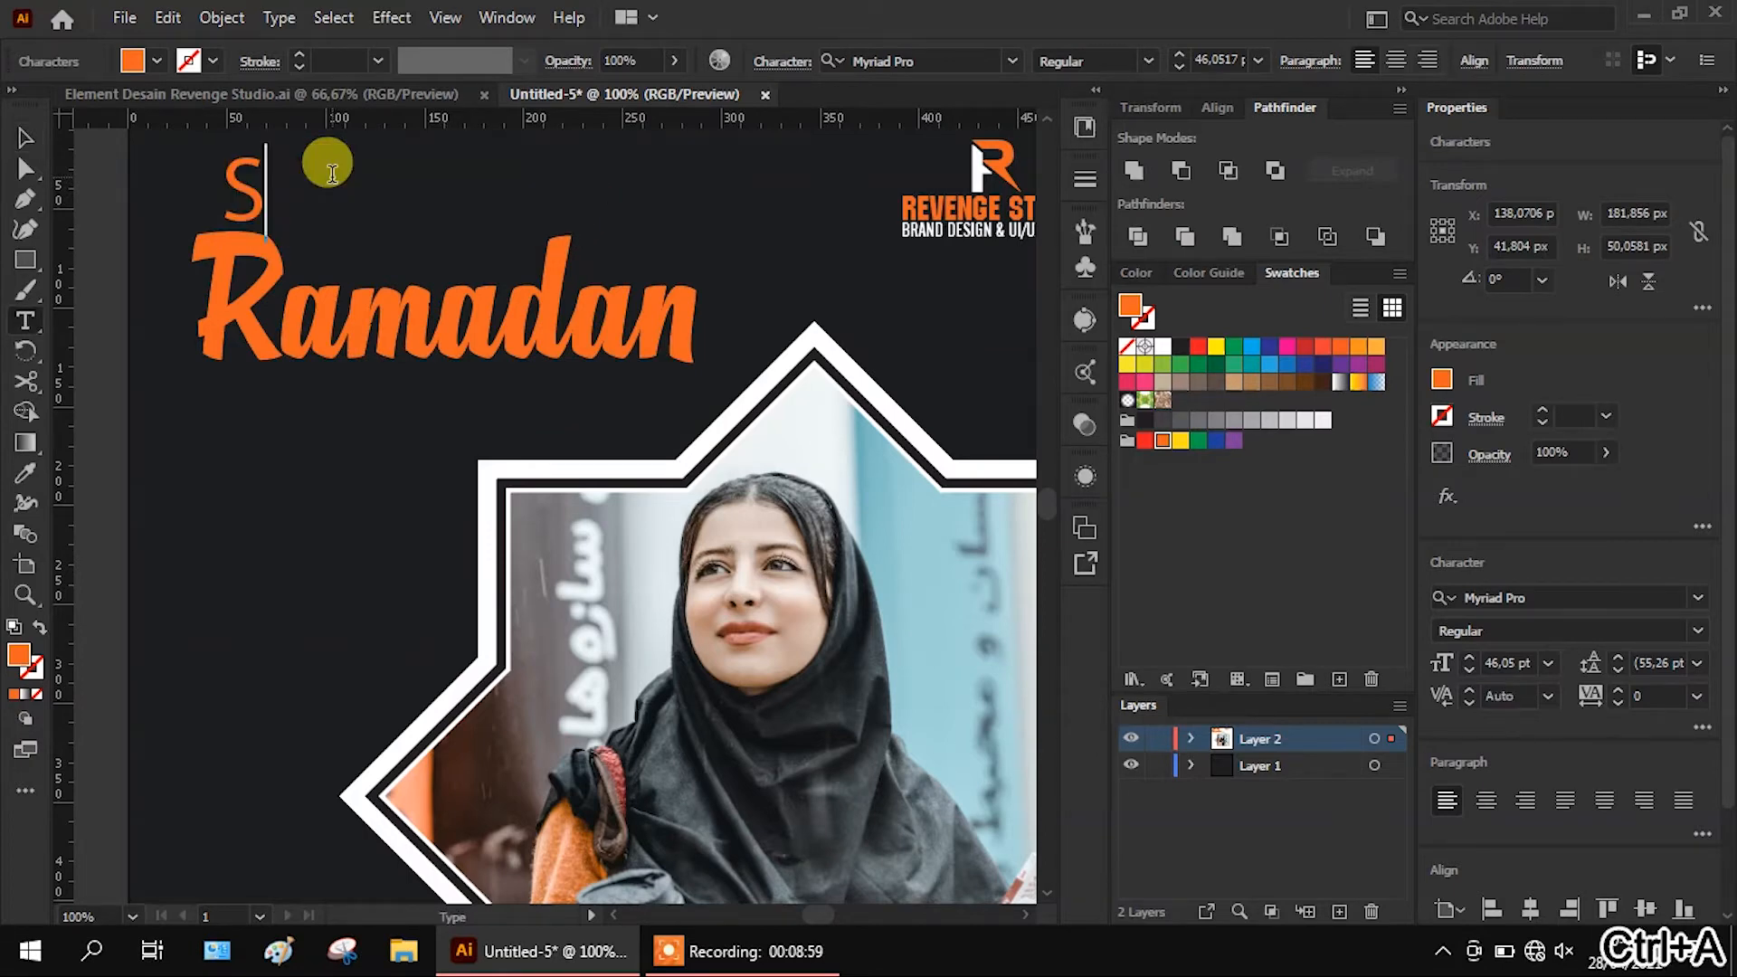
text(PECIAL)
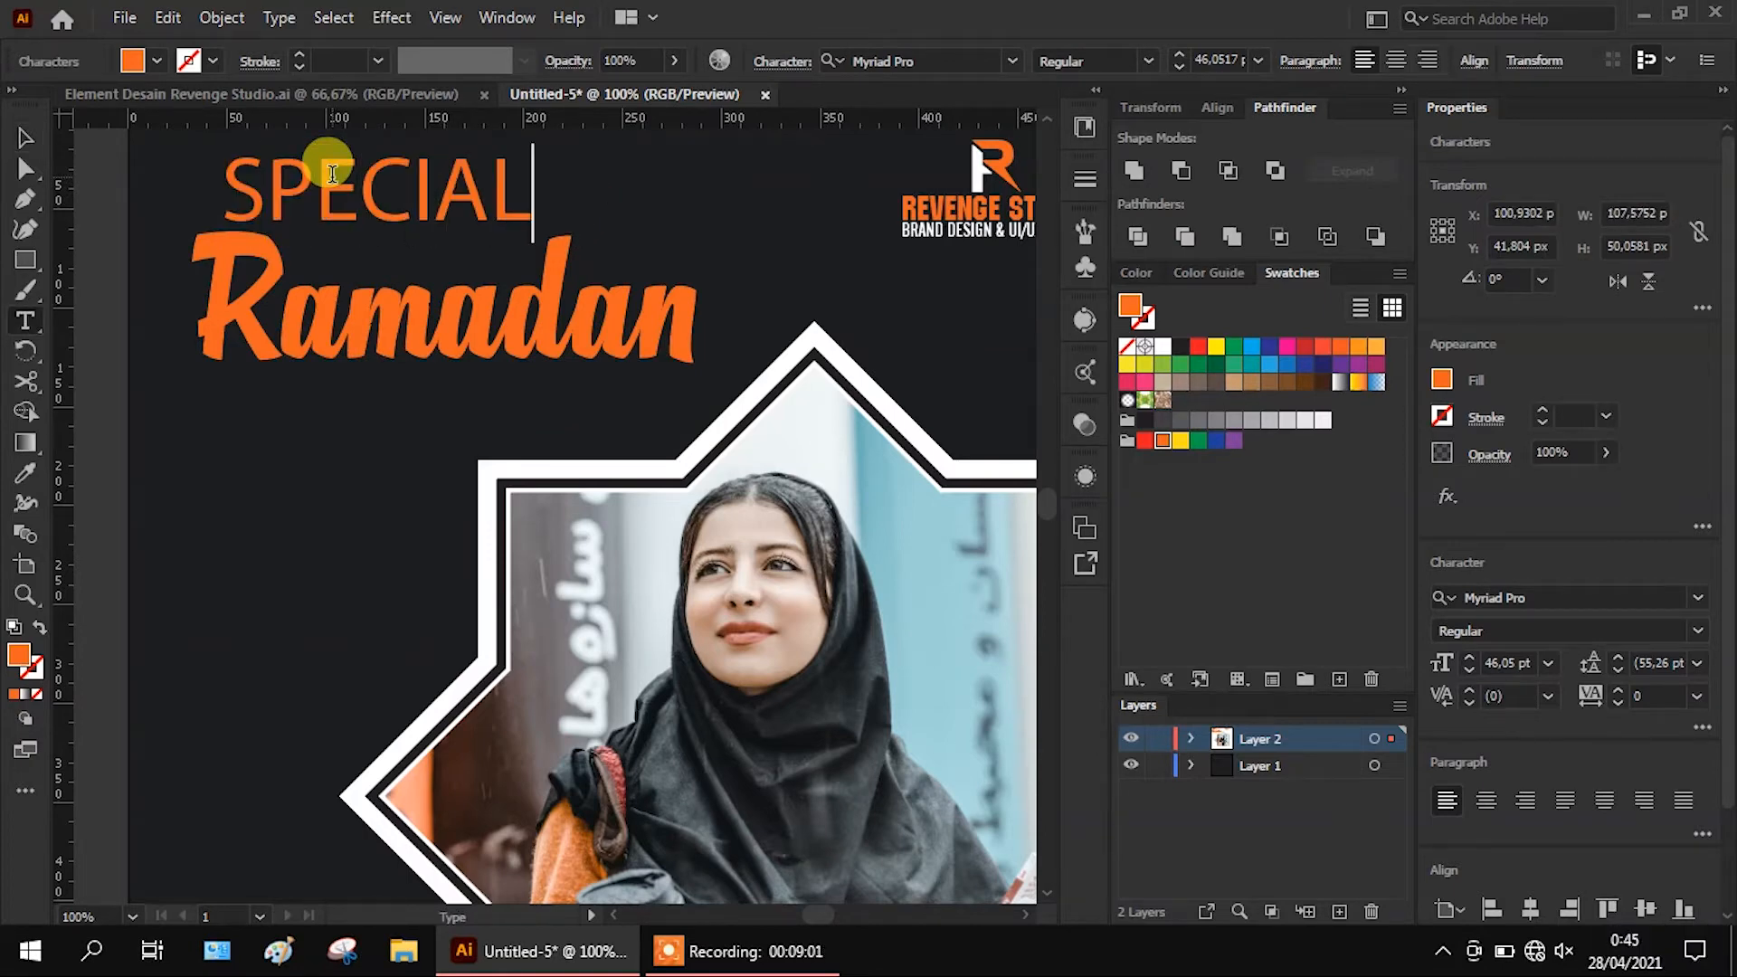
text( OFFER)
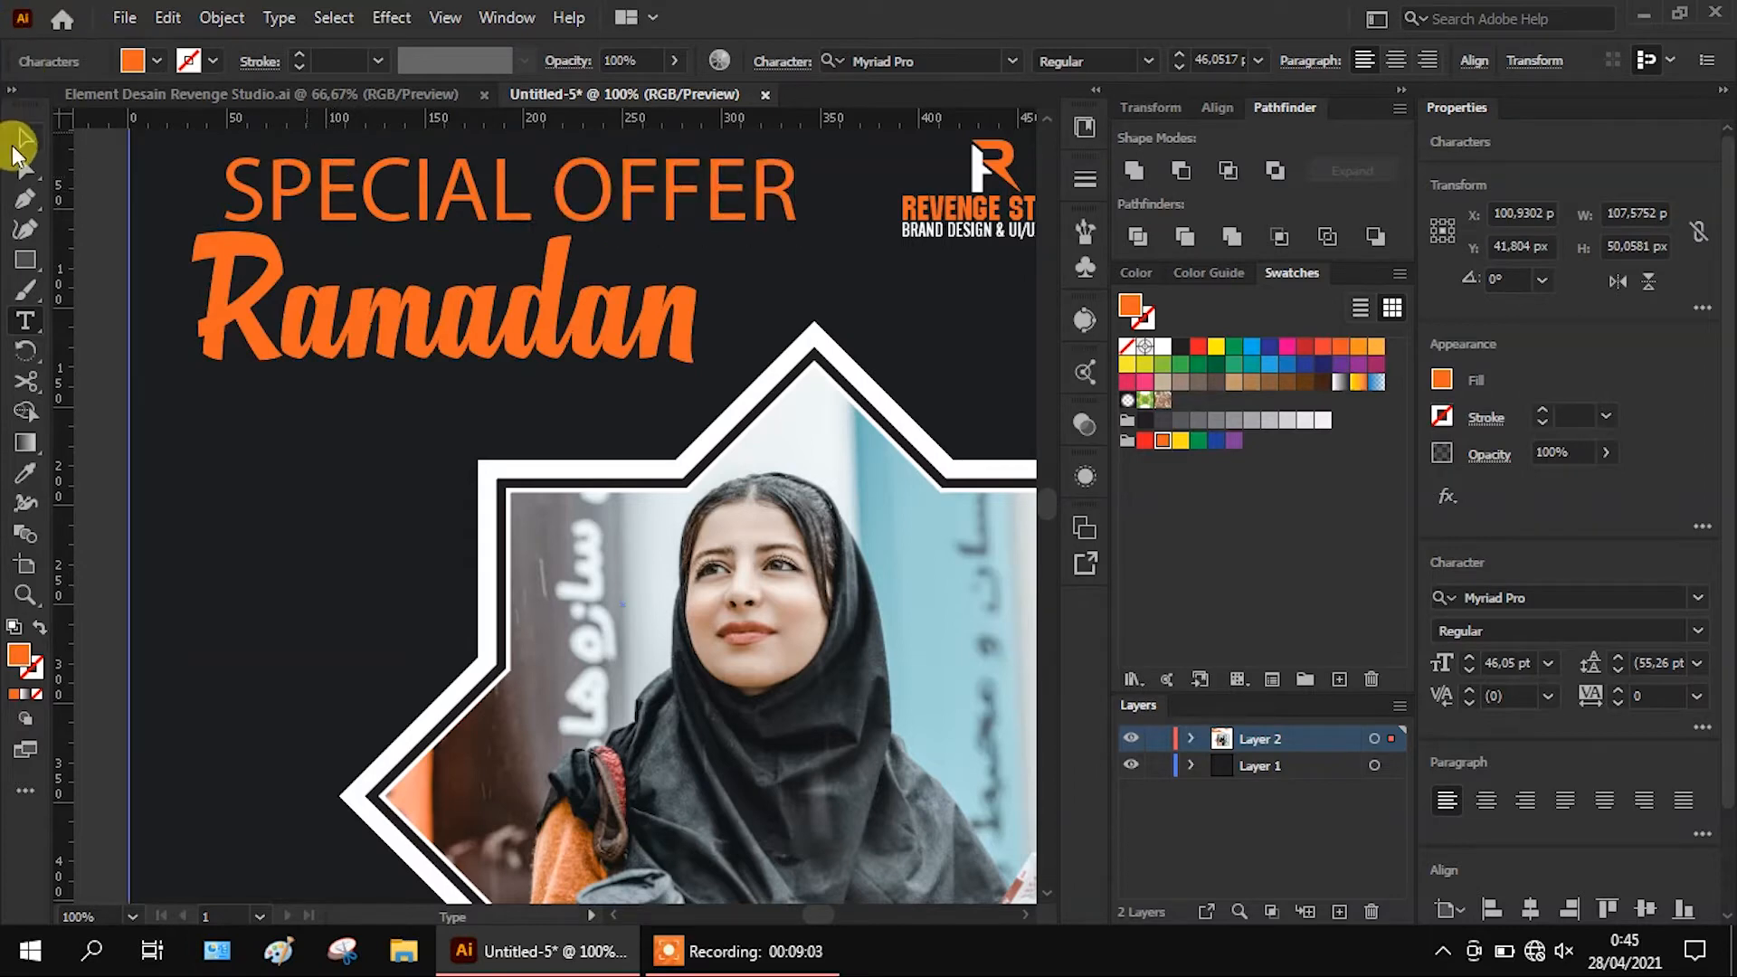
Shrink SPECIAL OFFER to about 19.7 pt to fit between the R and d of Ramadan, and fill it white
click(16, 140)
drag(715, 169, 609, 186)
scroll(489, 216, up, 1)
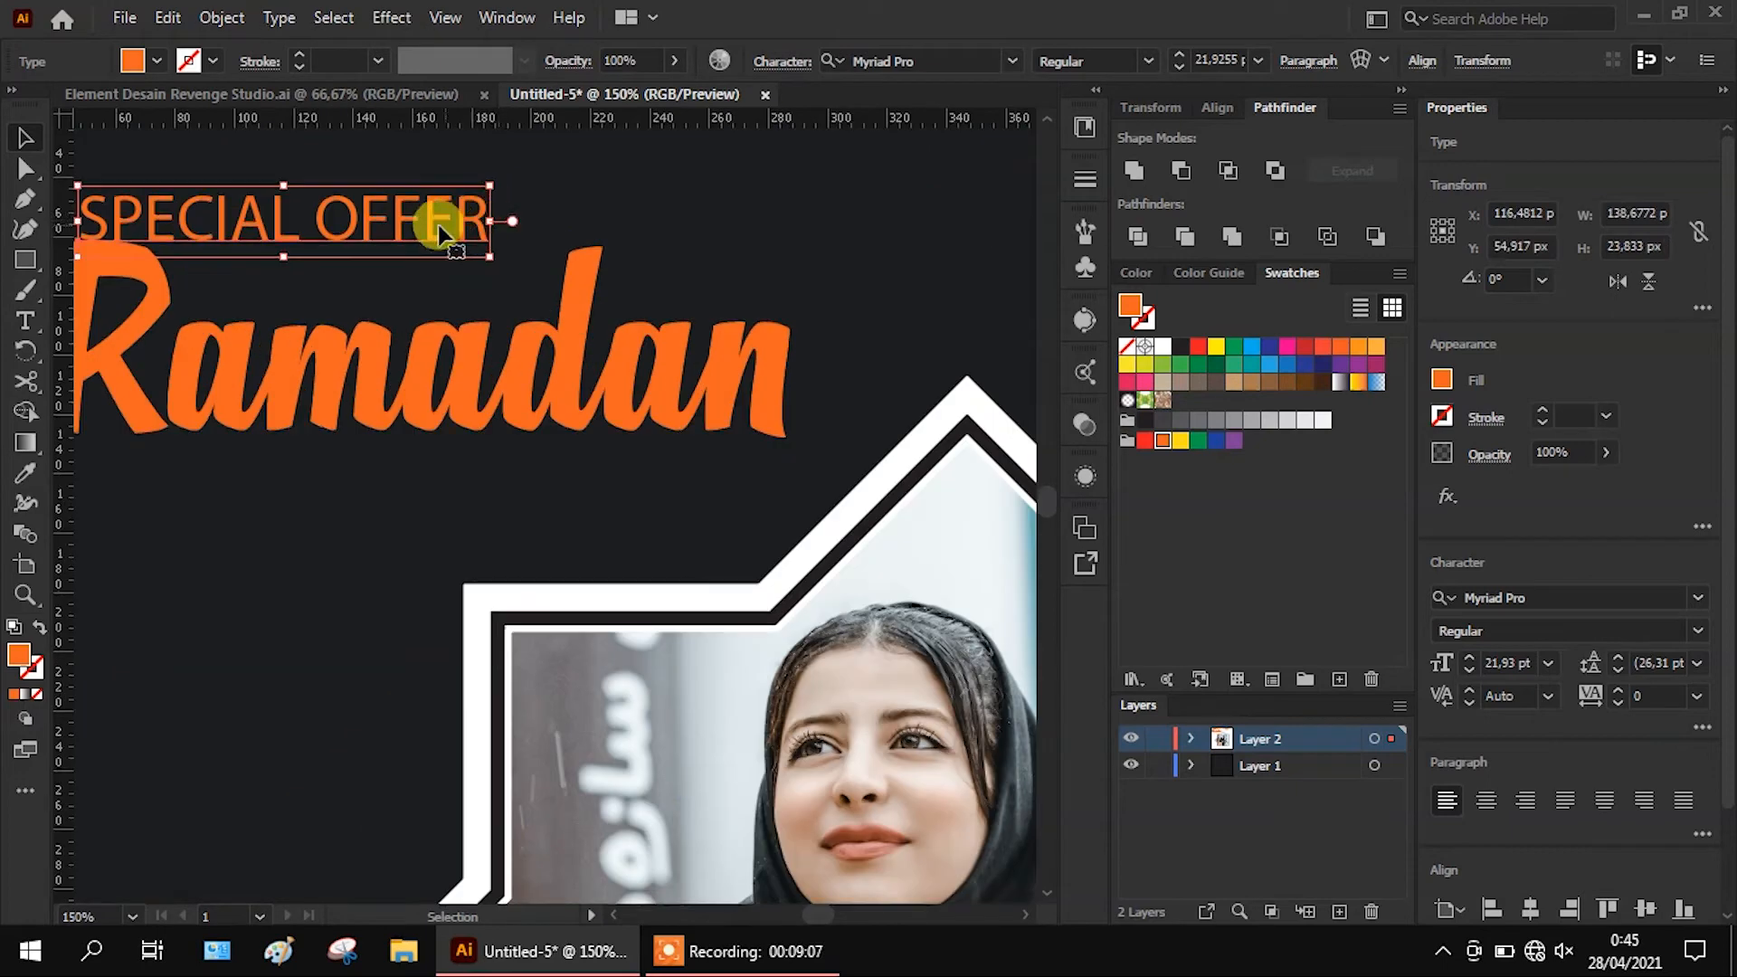
drag(432, 238, 531, 293)
drag(594, 244, 554, 255)
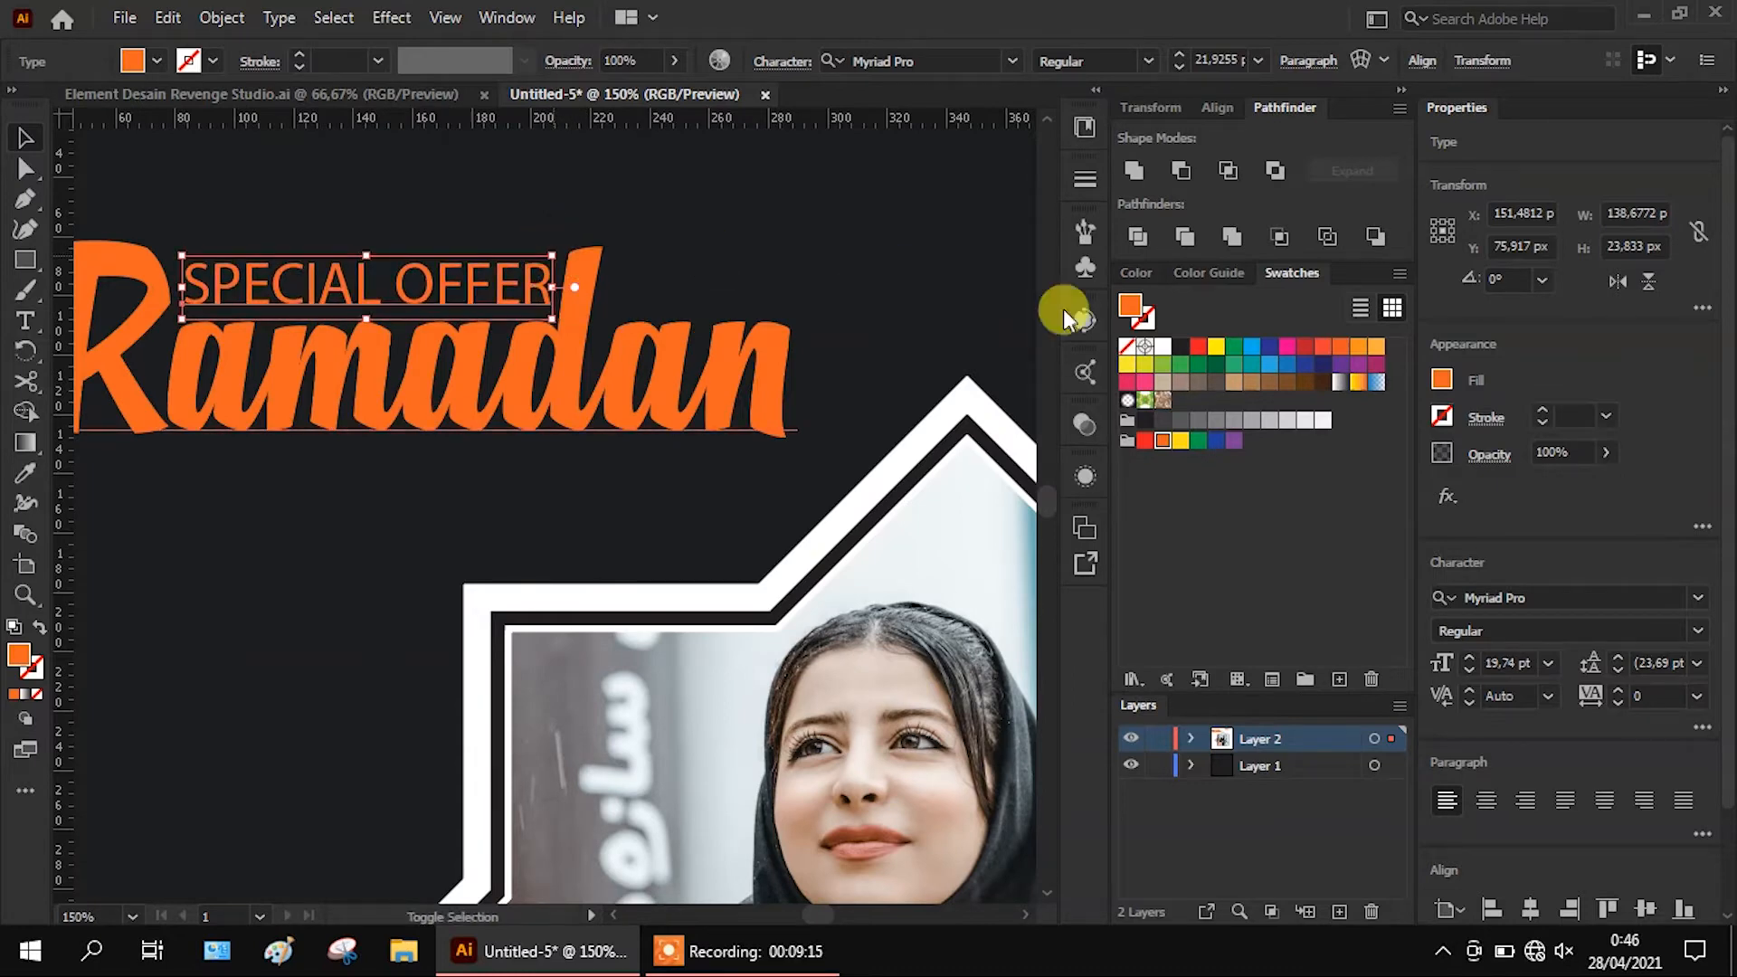
click(1165, 348)
scroll(841, 369, down, 1)
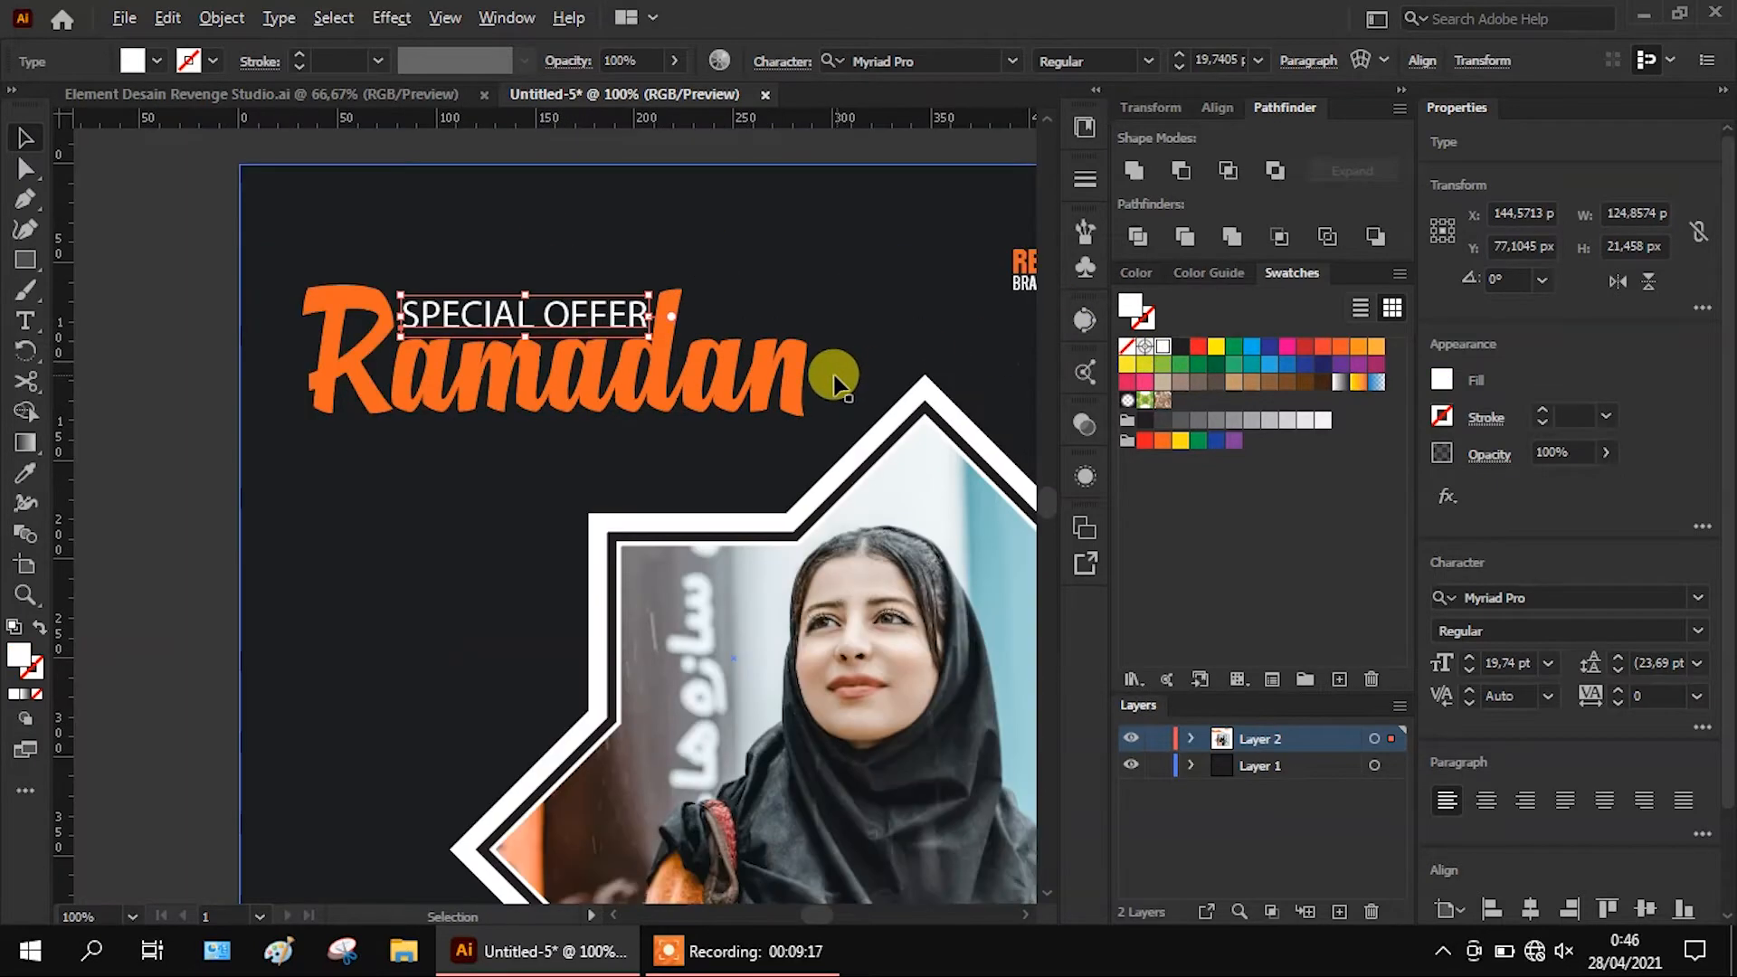
Enlarge SPECIAL OFFER and Ramadan together to about 280 px wide and move them slightly toward the artboard's upper-left corner
shift+click(729, 375)
drag(820, 459, 857, 498)
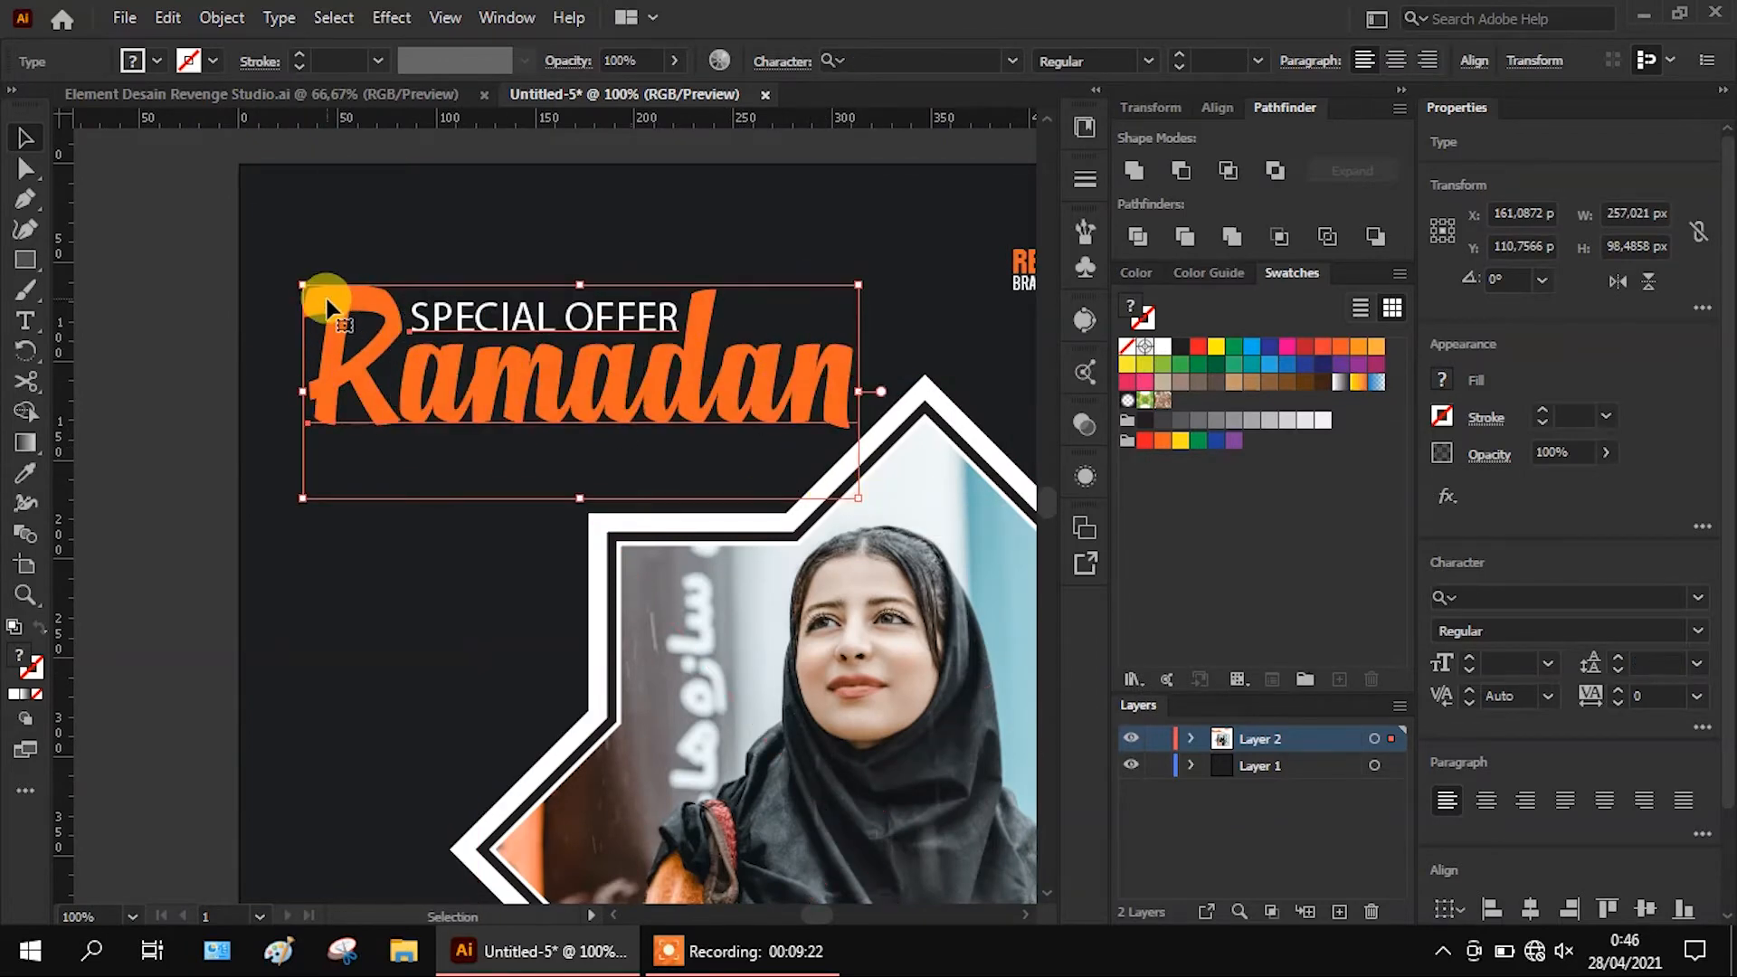
drag(324, 297, 308, 258)
click(190, 271)
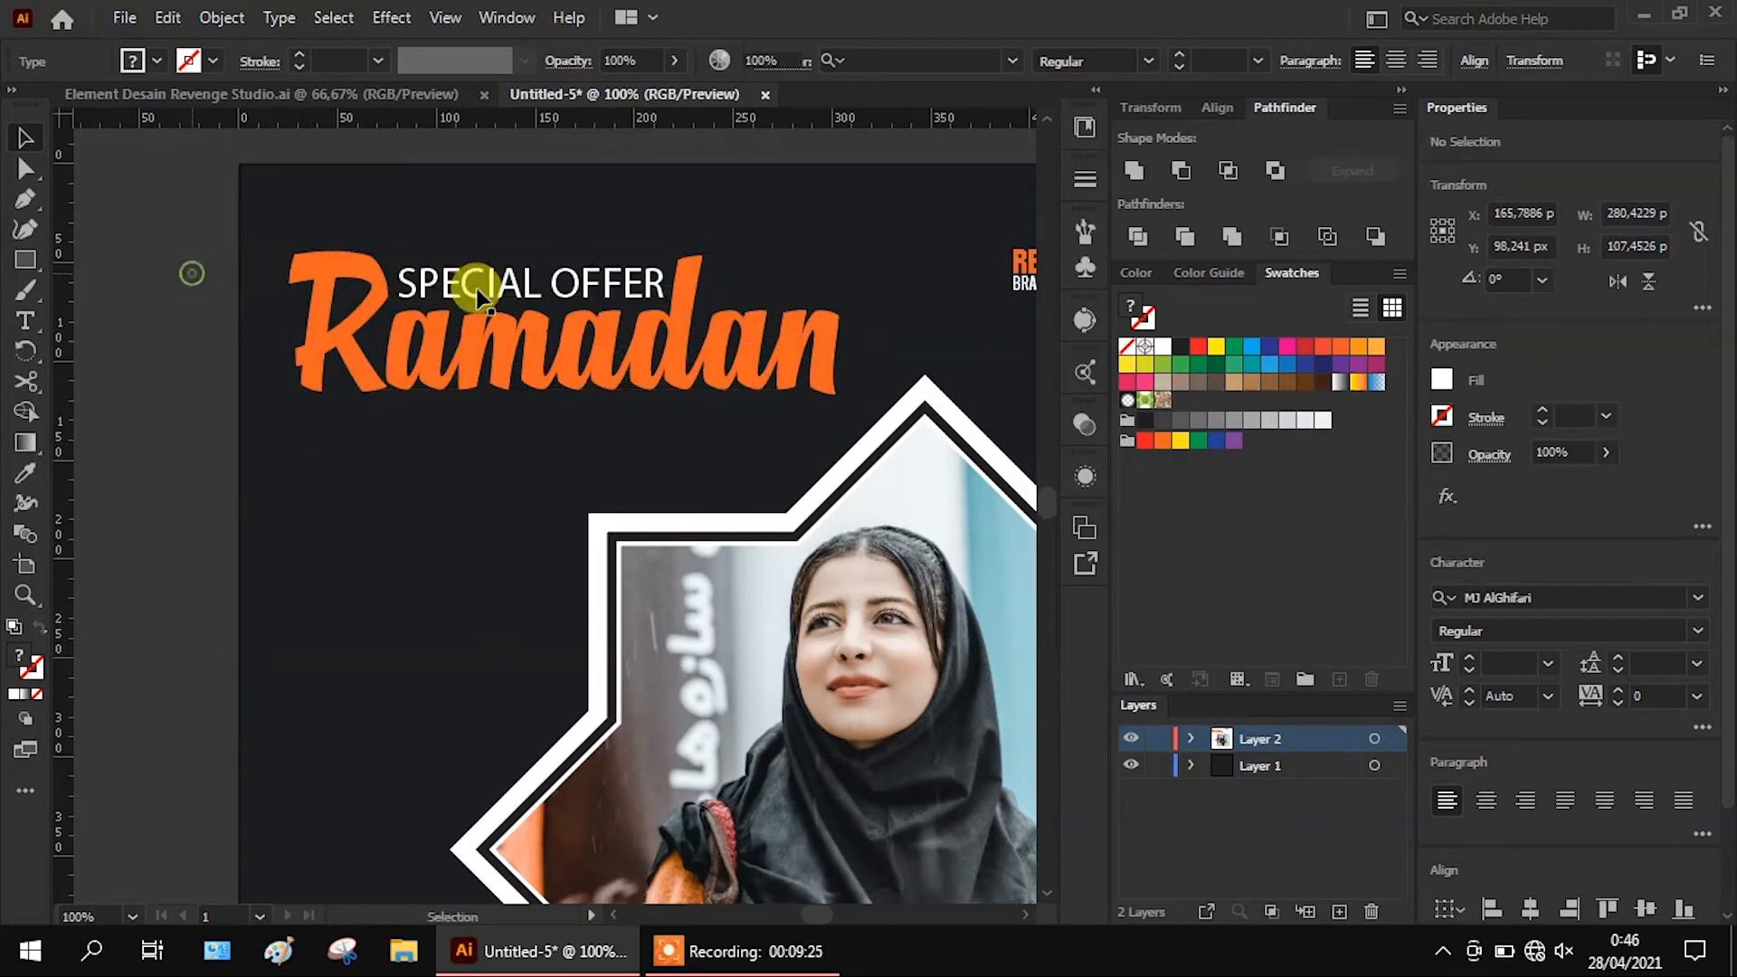
Duplicate SPECIAL OFFER below Ramadan, change the copy's text to "MEGA SALE", and set its style to Bold
drag(493, 292, 630, 430)
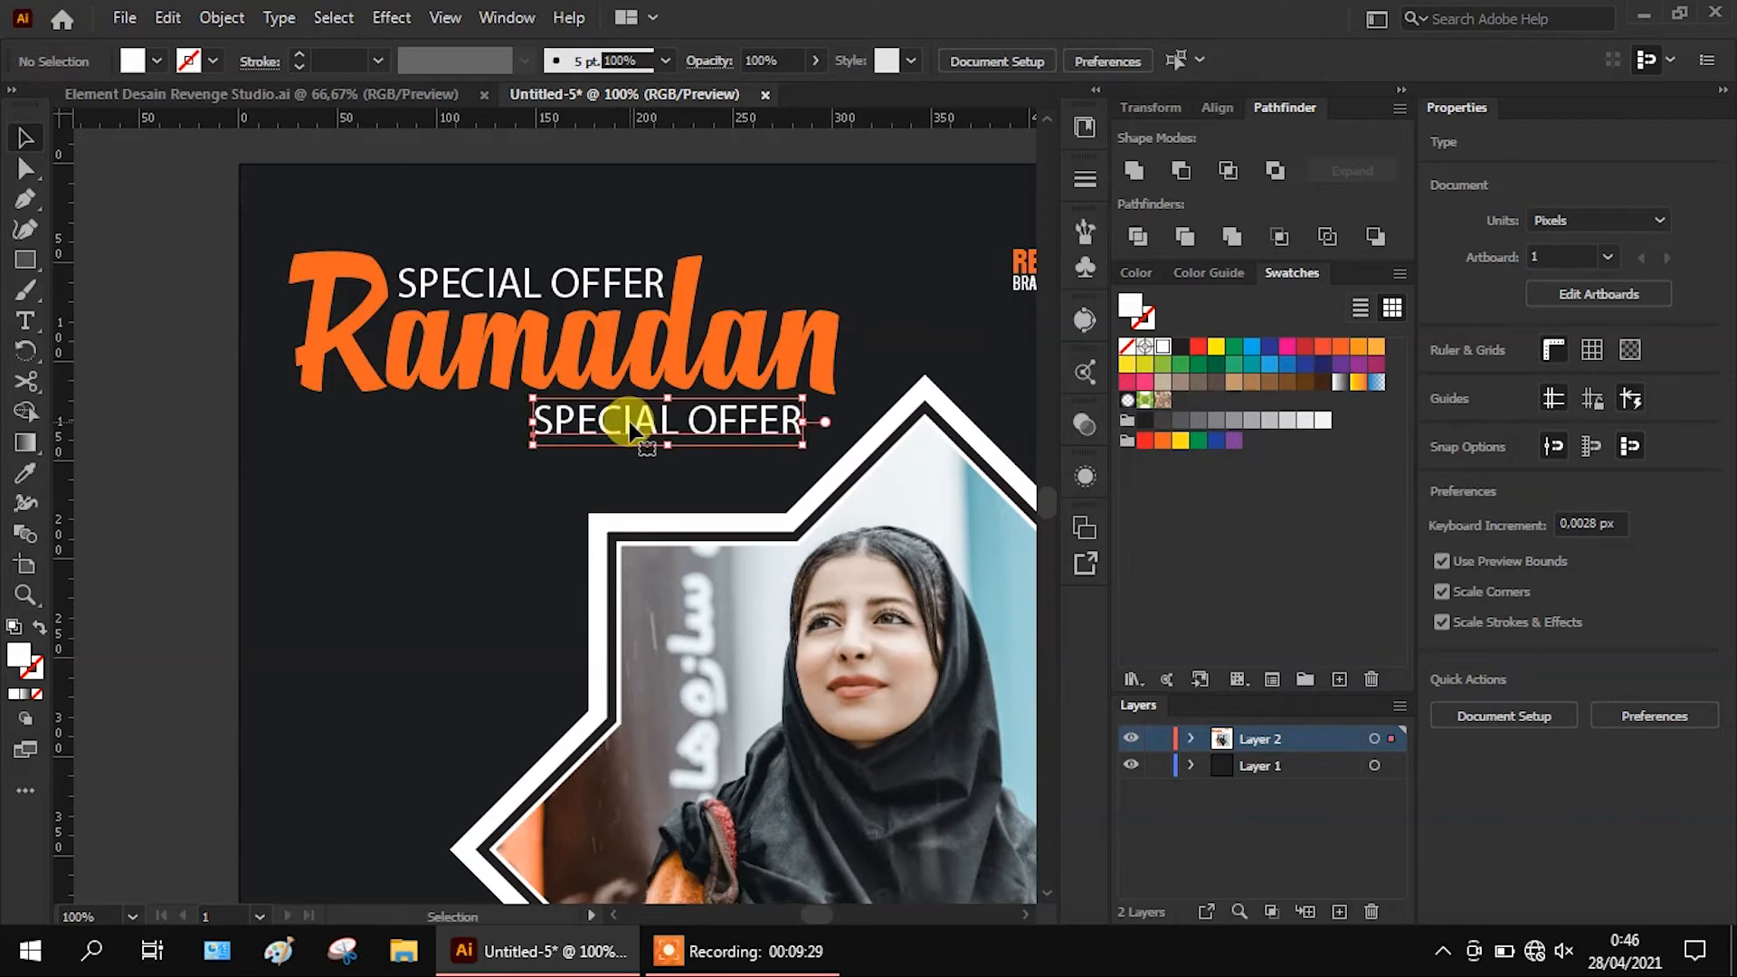
double_click(631, 425)
key(ctrl+a)
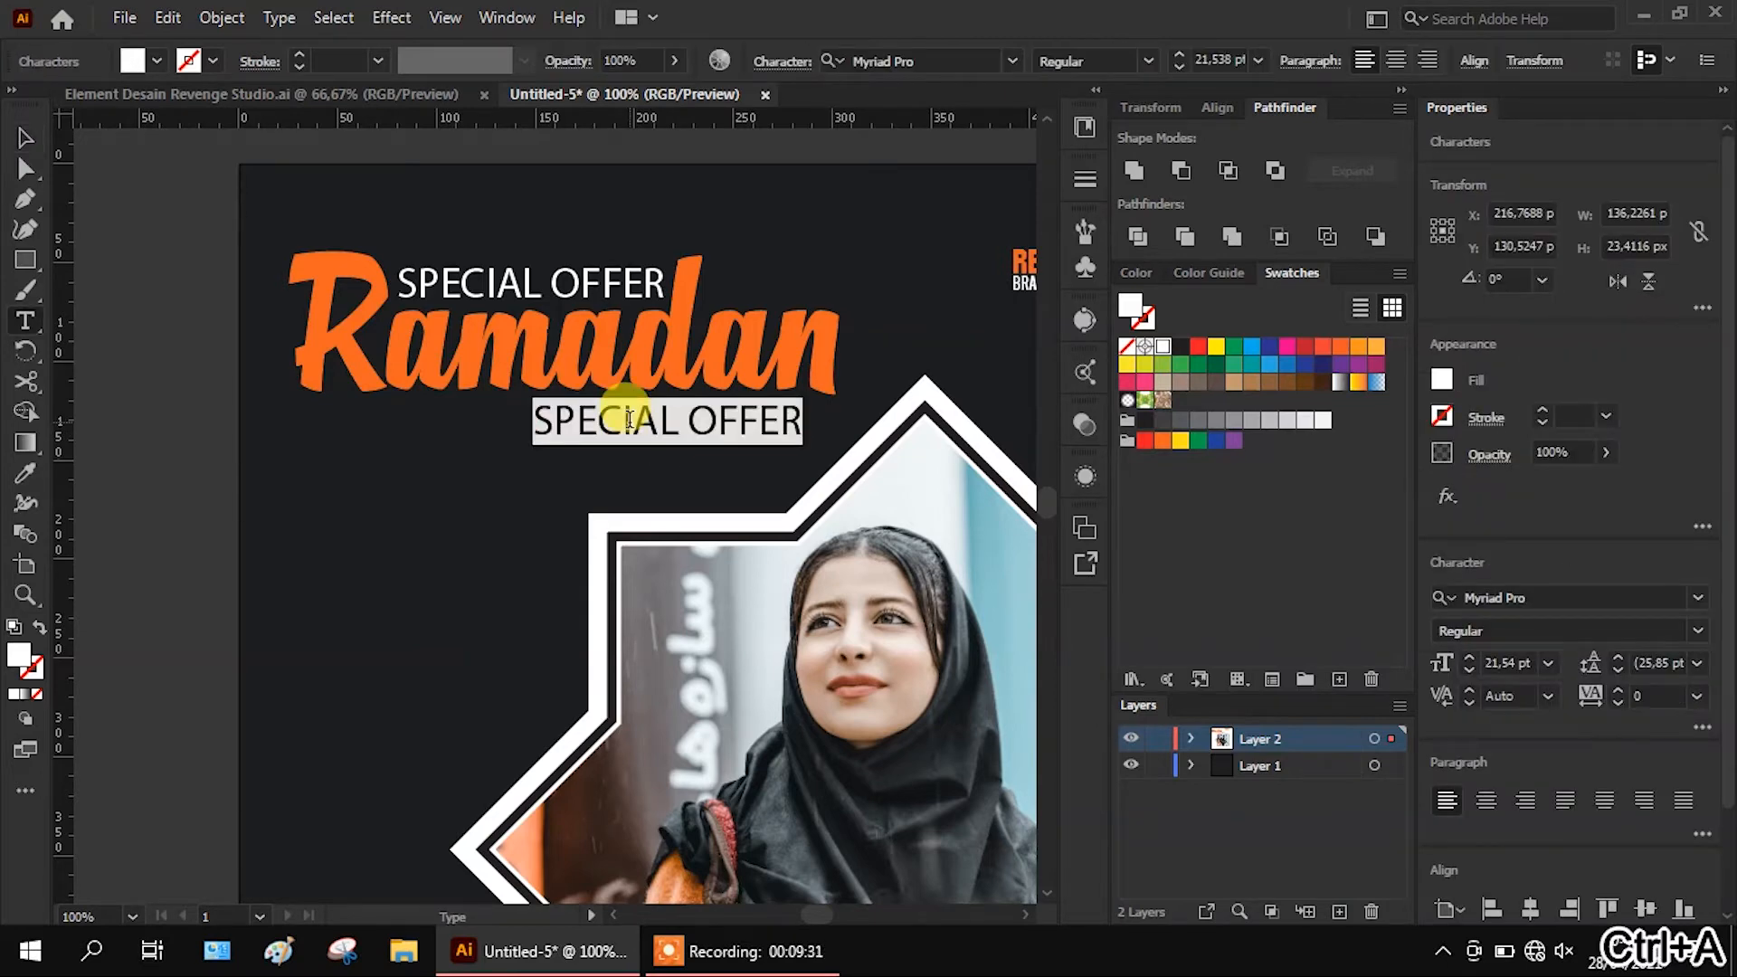
text(MEGA SALE)
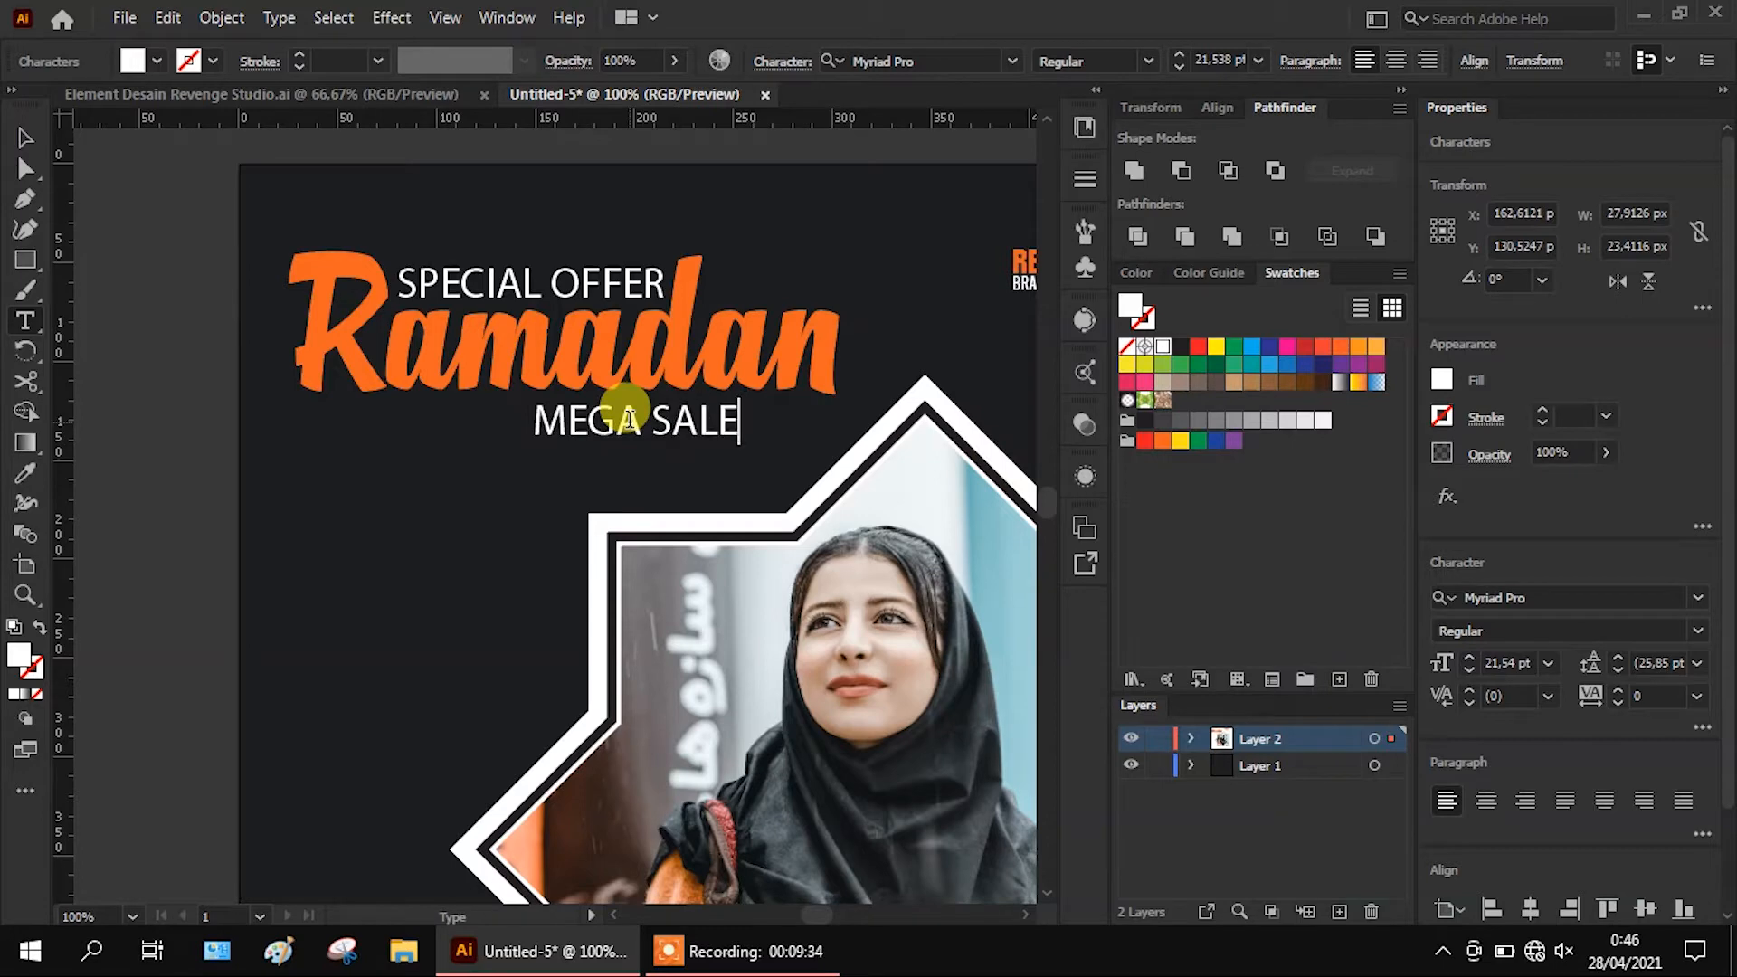
click(25, 137)
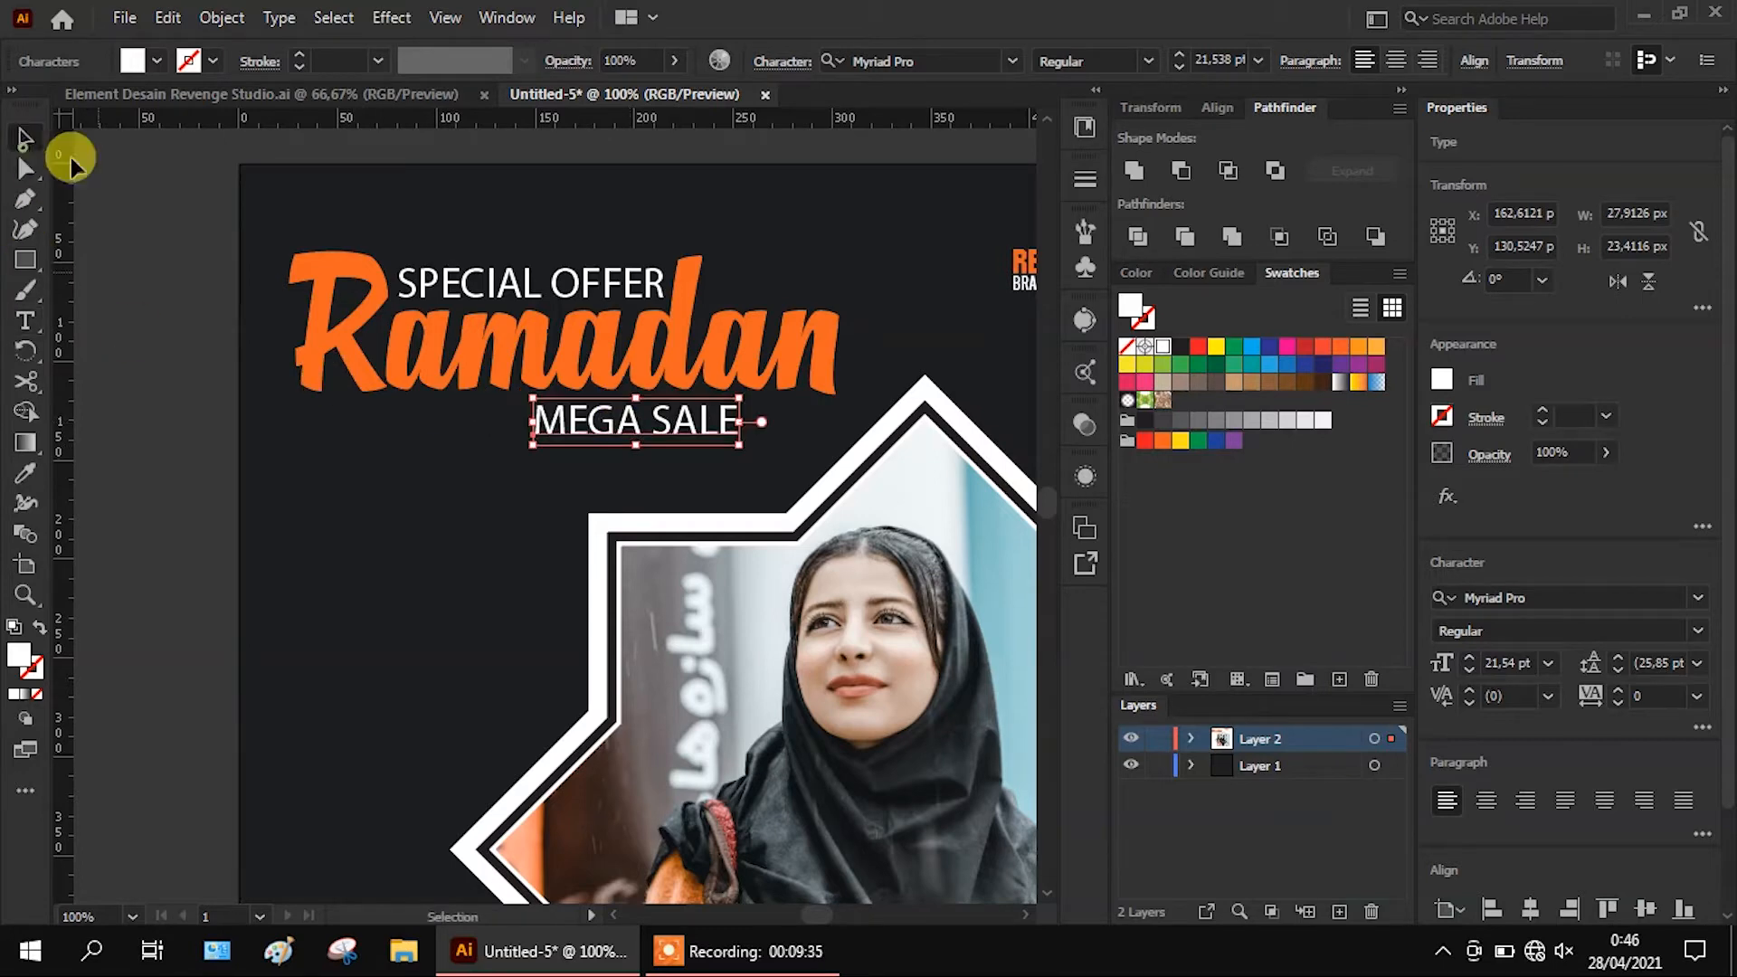
click(1149, 63)
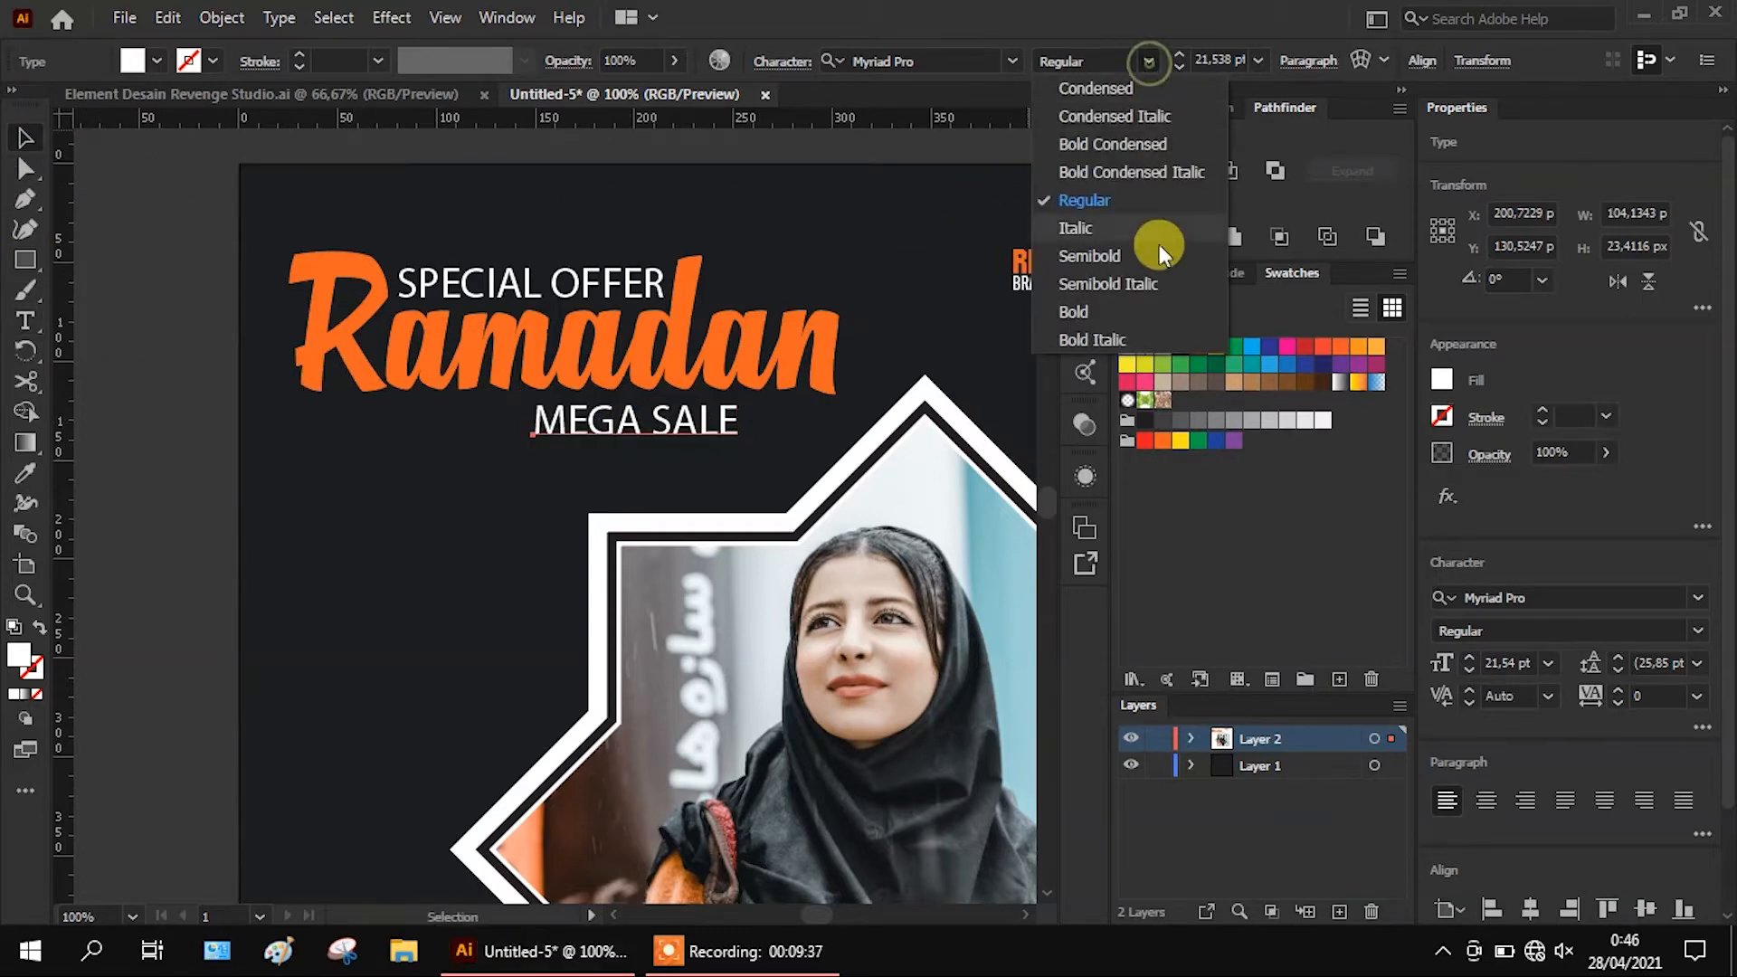
click(1089, 312)
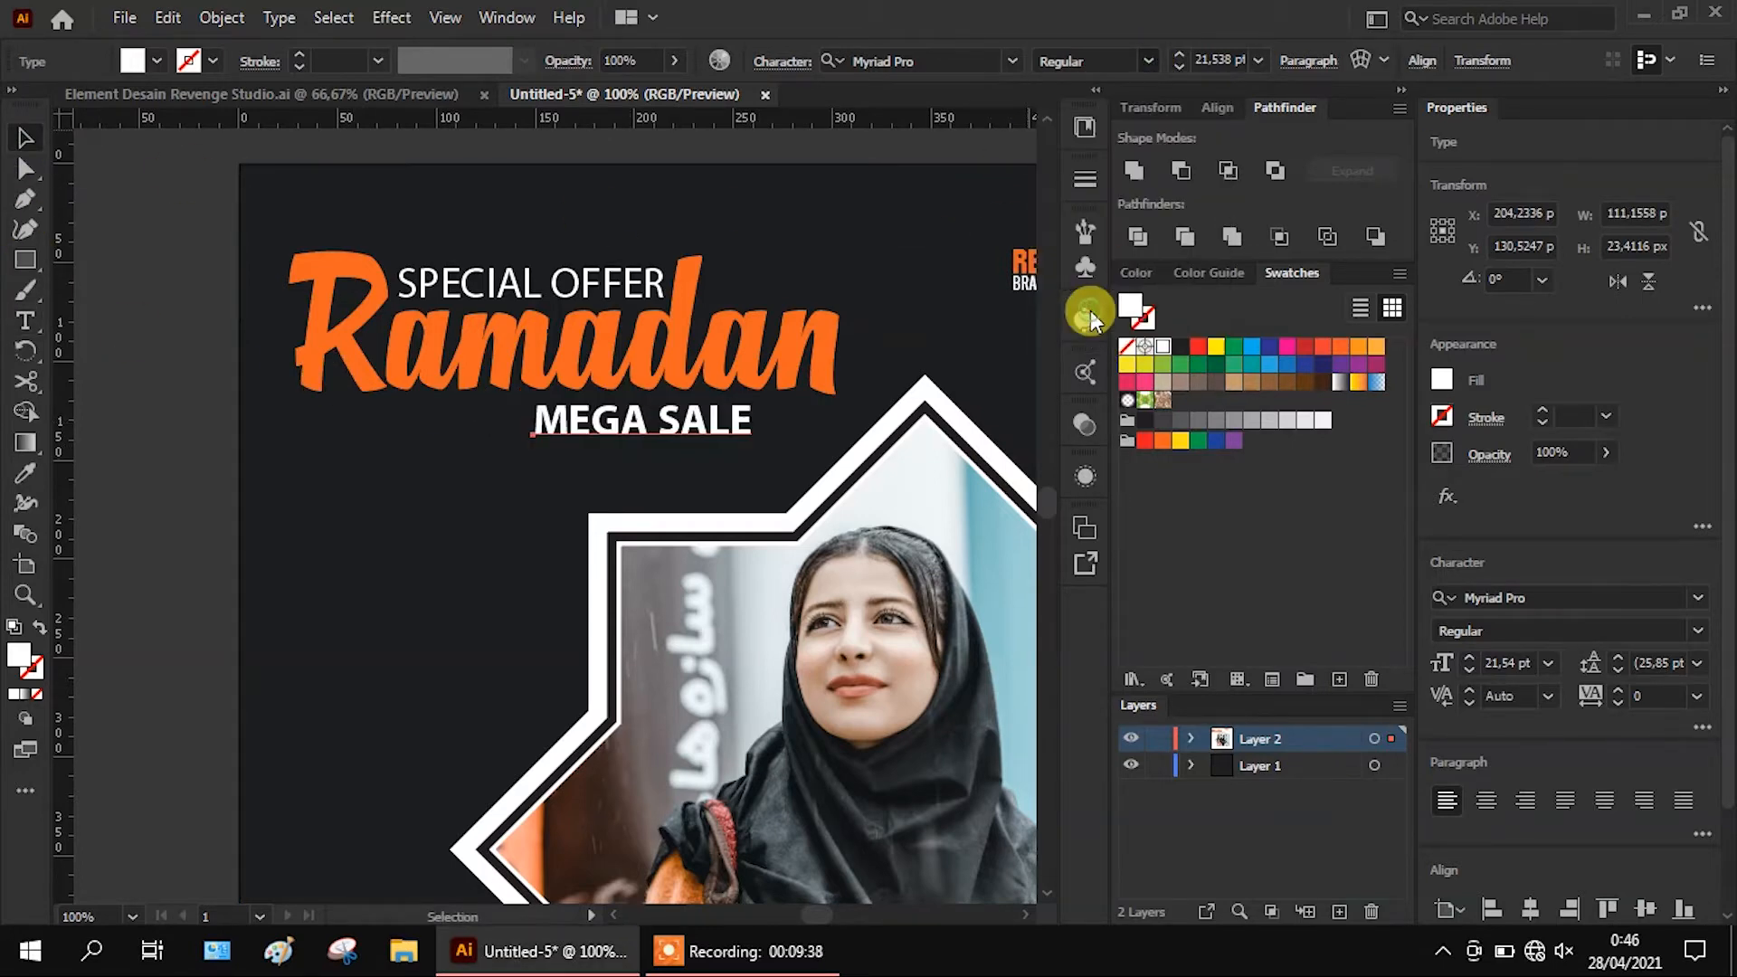
Move MEGA SALE up and to the right so it sits close beneath the end of Ramadan
click(717, 434)
drag(725, 430, 745, 422)
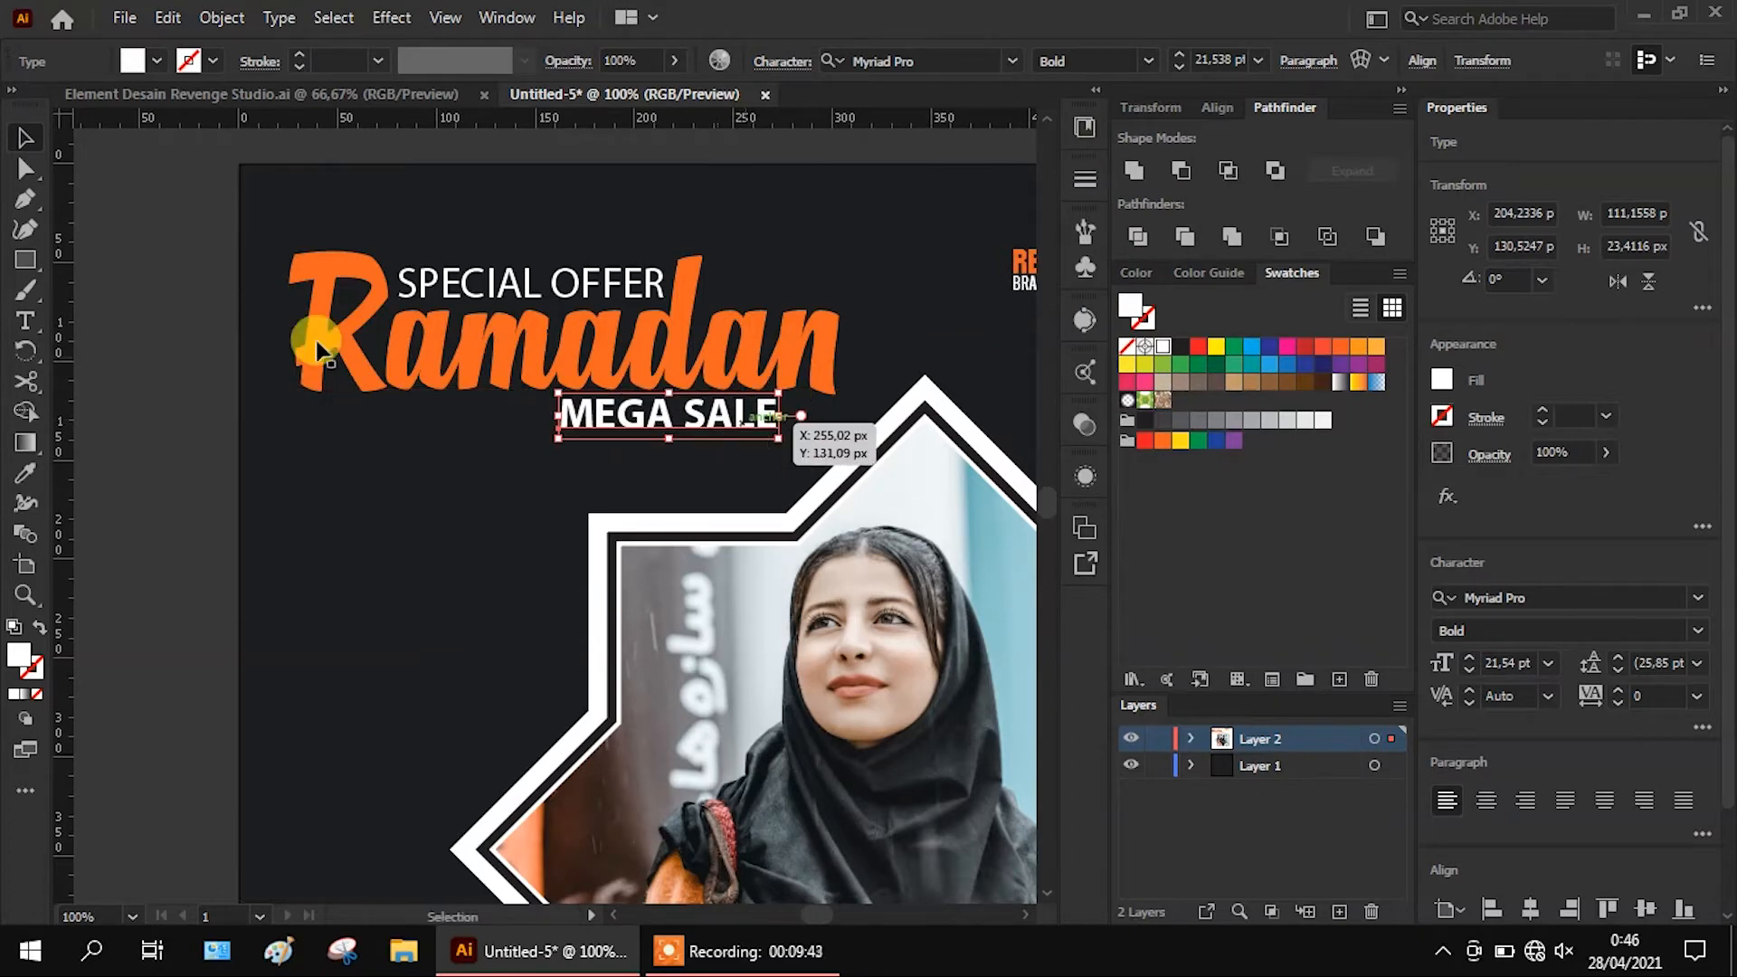
click(172, 349)
Duplicate MEGA SALE into the empty area beside the star frame and replace the copy's text with "ALL NEW"
scroll(302, 353, down, 2)
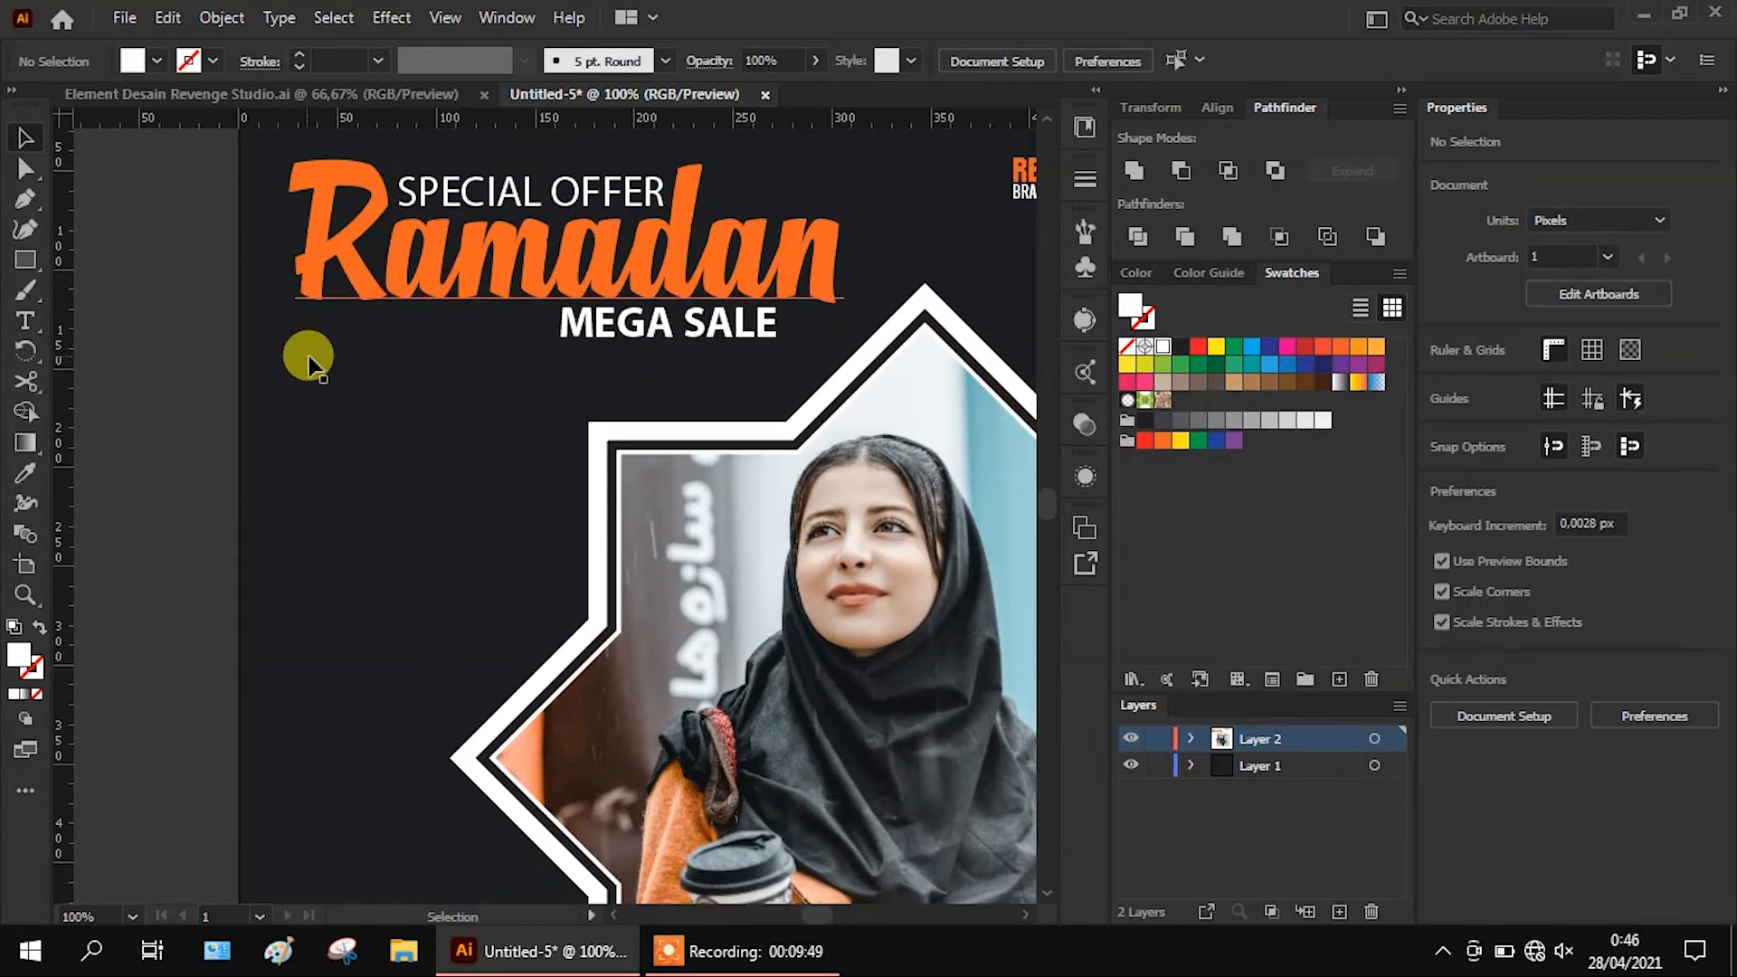
scroll(308, 355, up, 1)
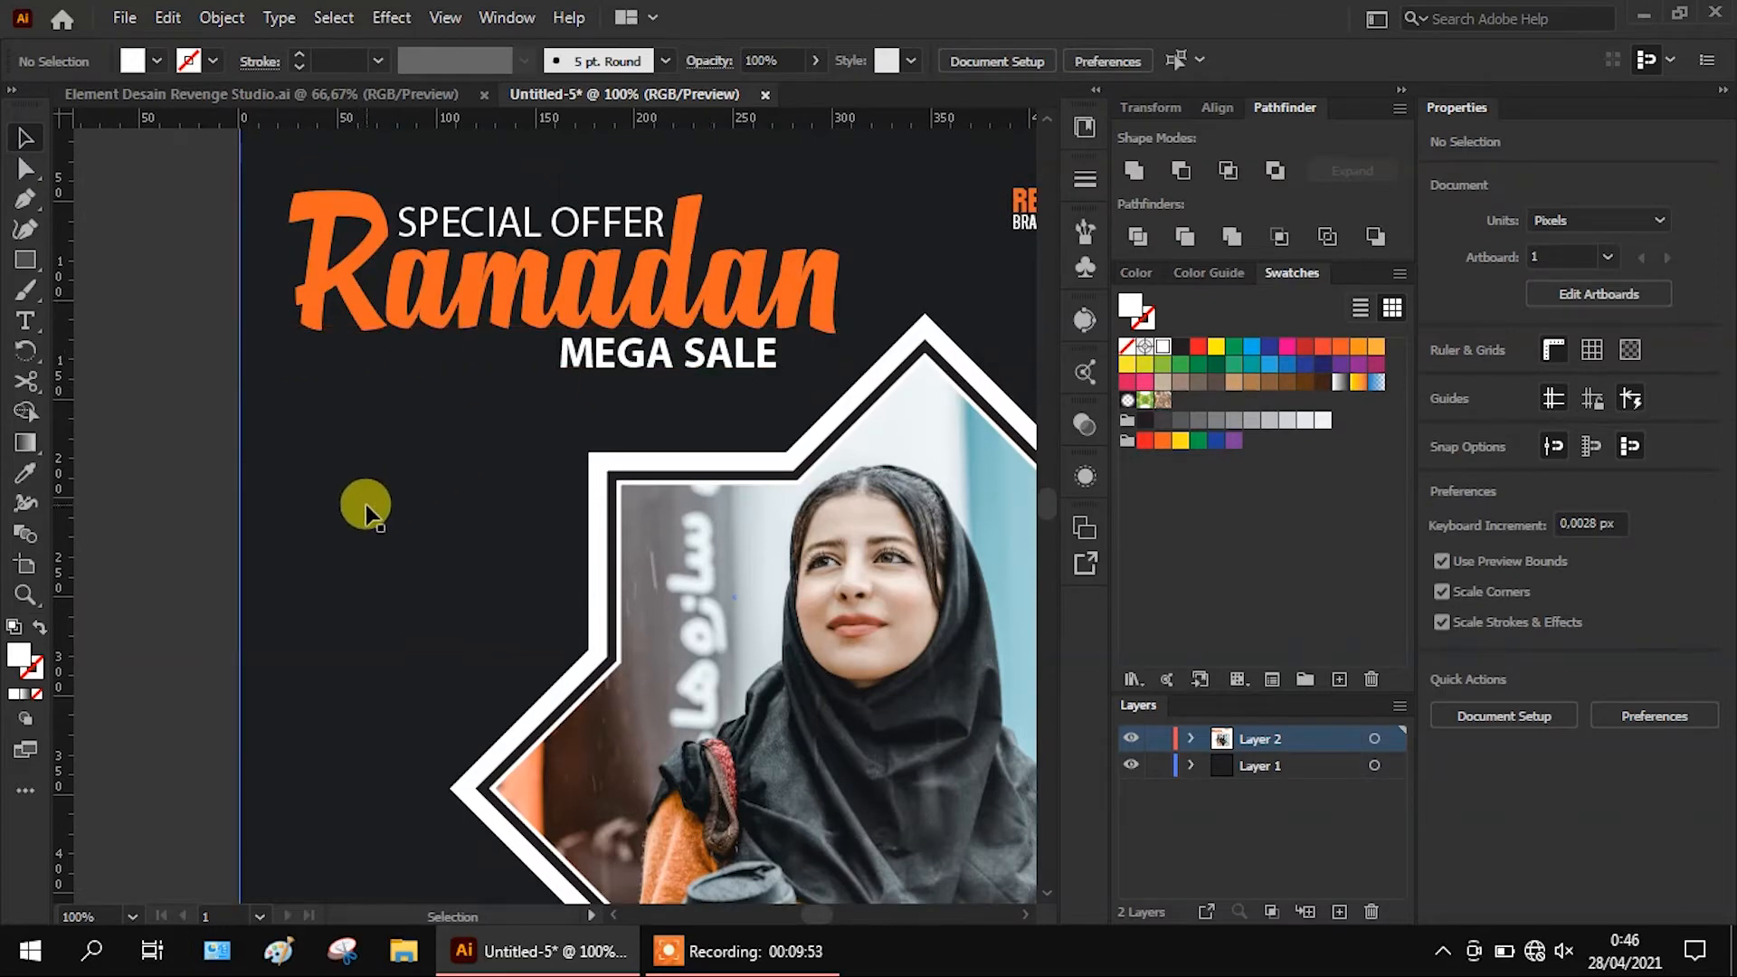
scroll(365, 503, up, 3)
scroll(365, 512, down, 4)
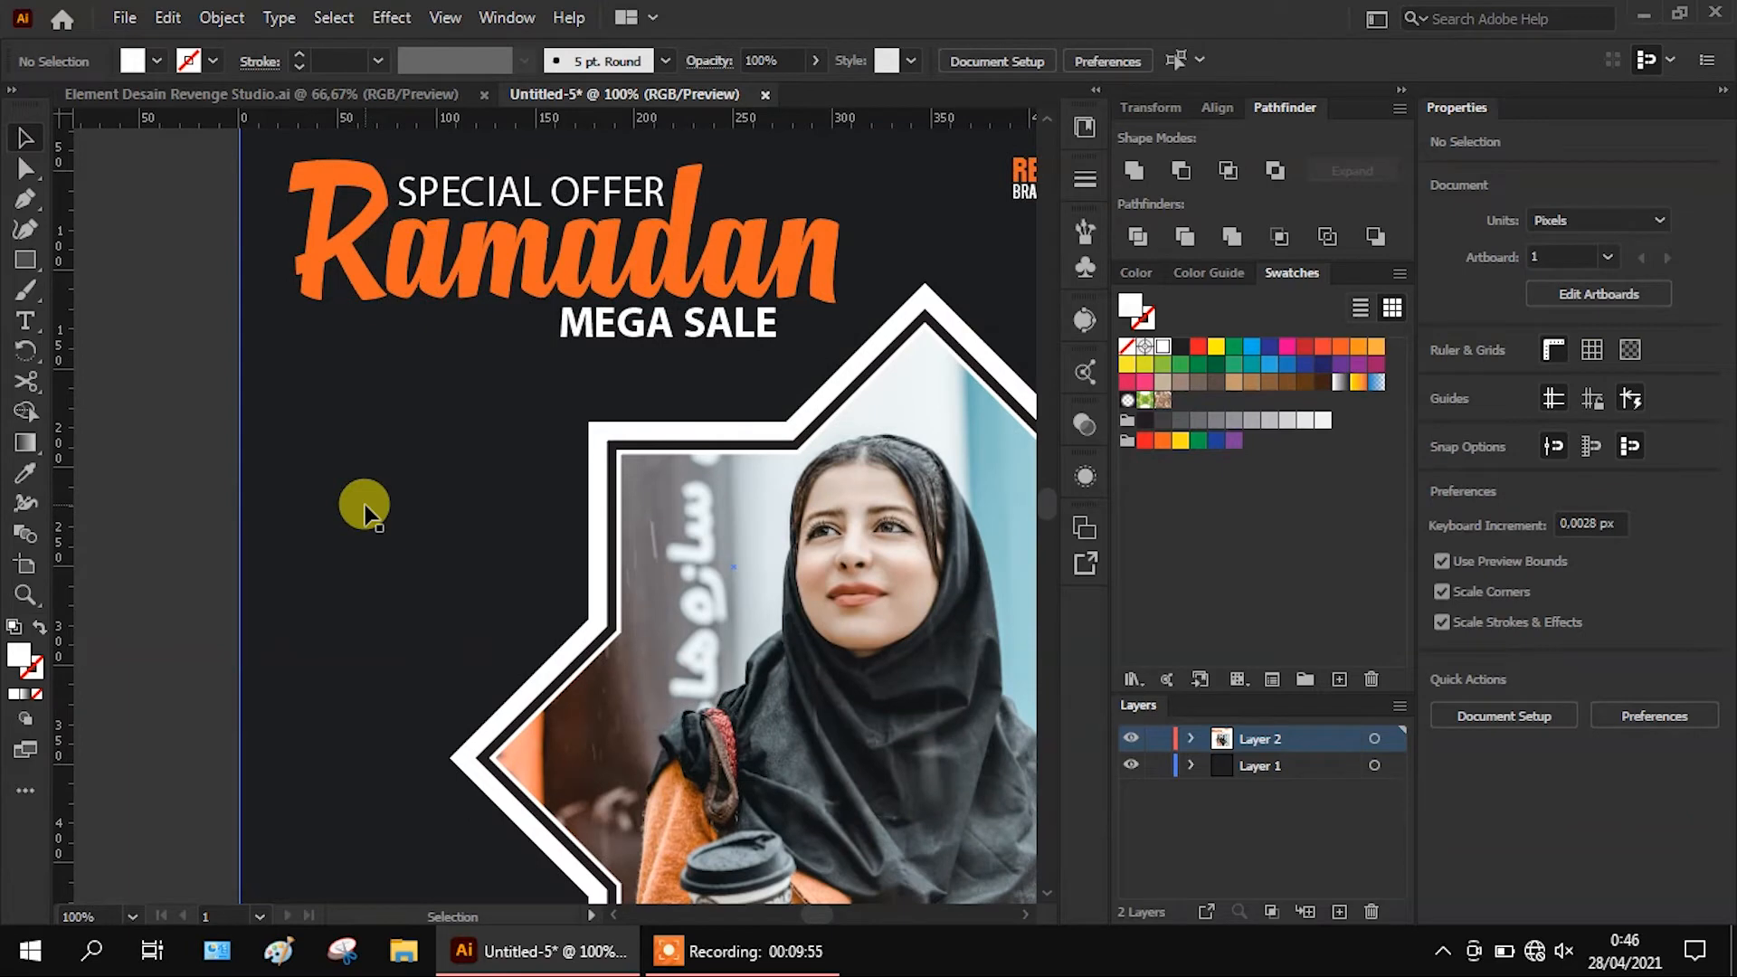
scroll(363, 512, down, 3)
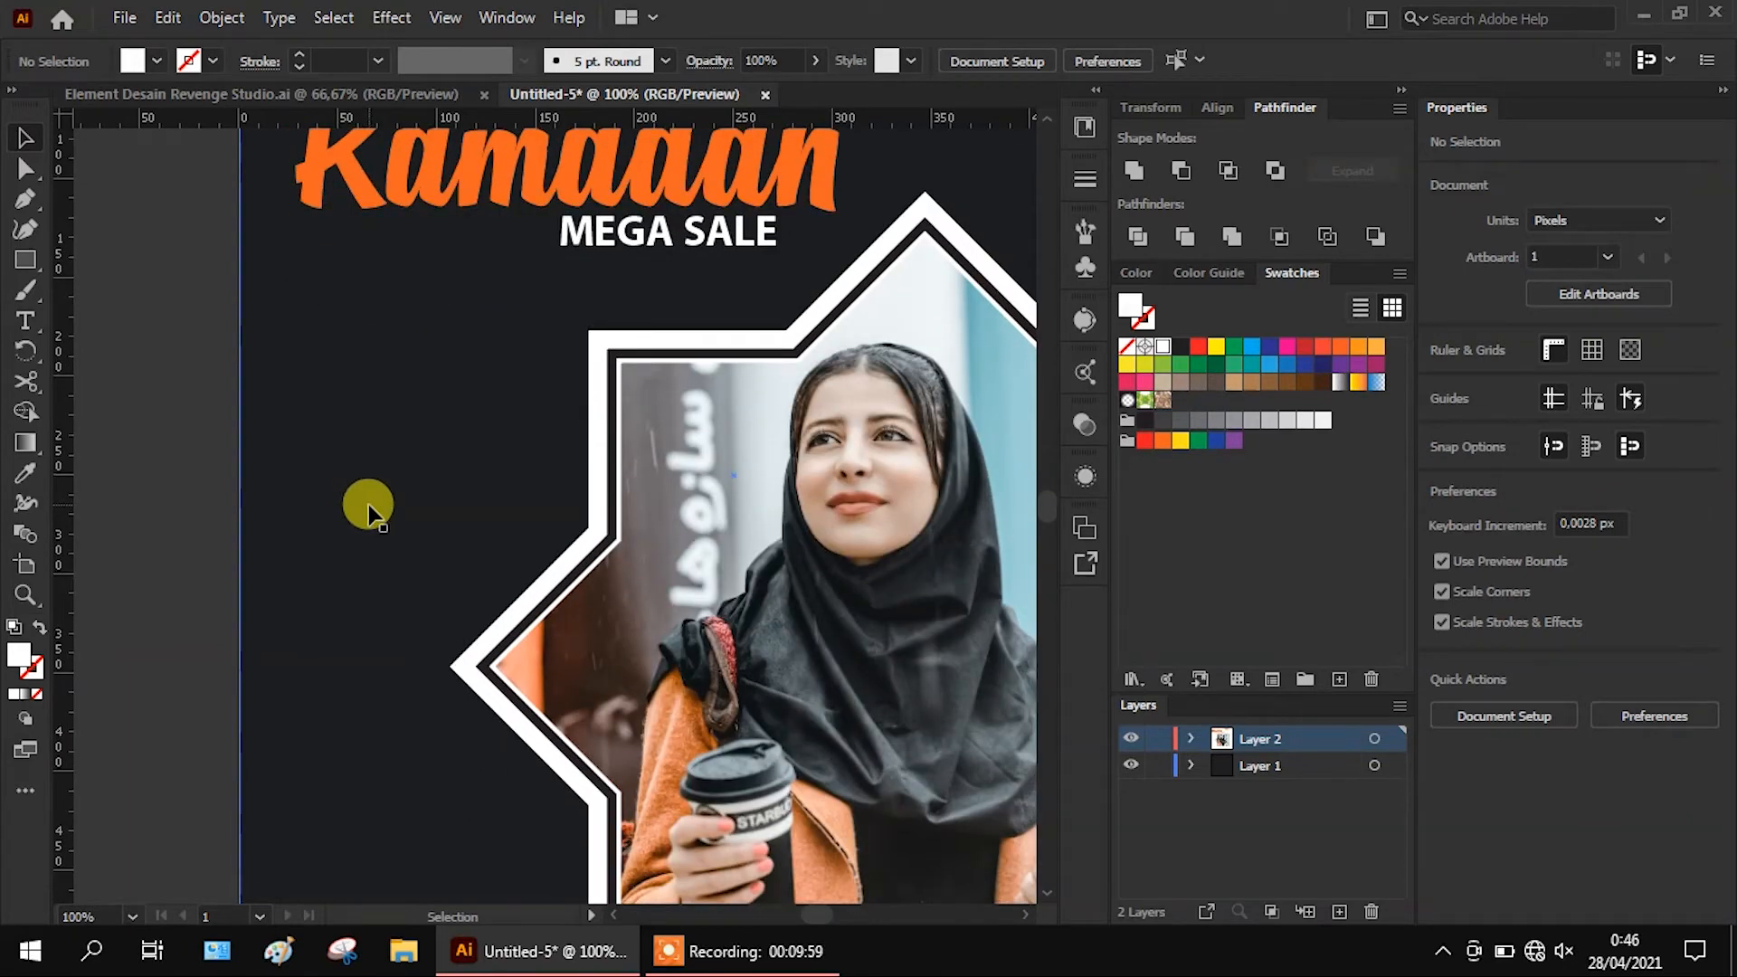
drag(668, 236, 384, 436)
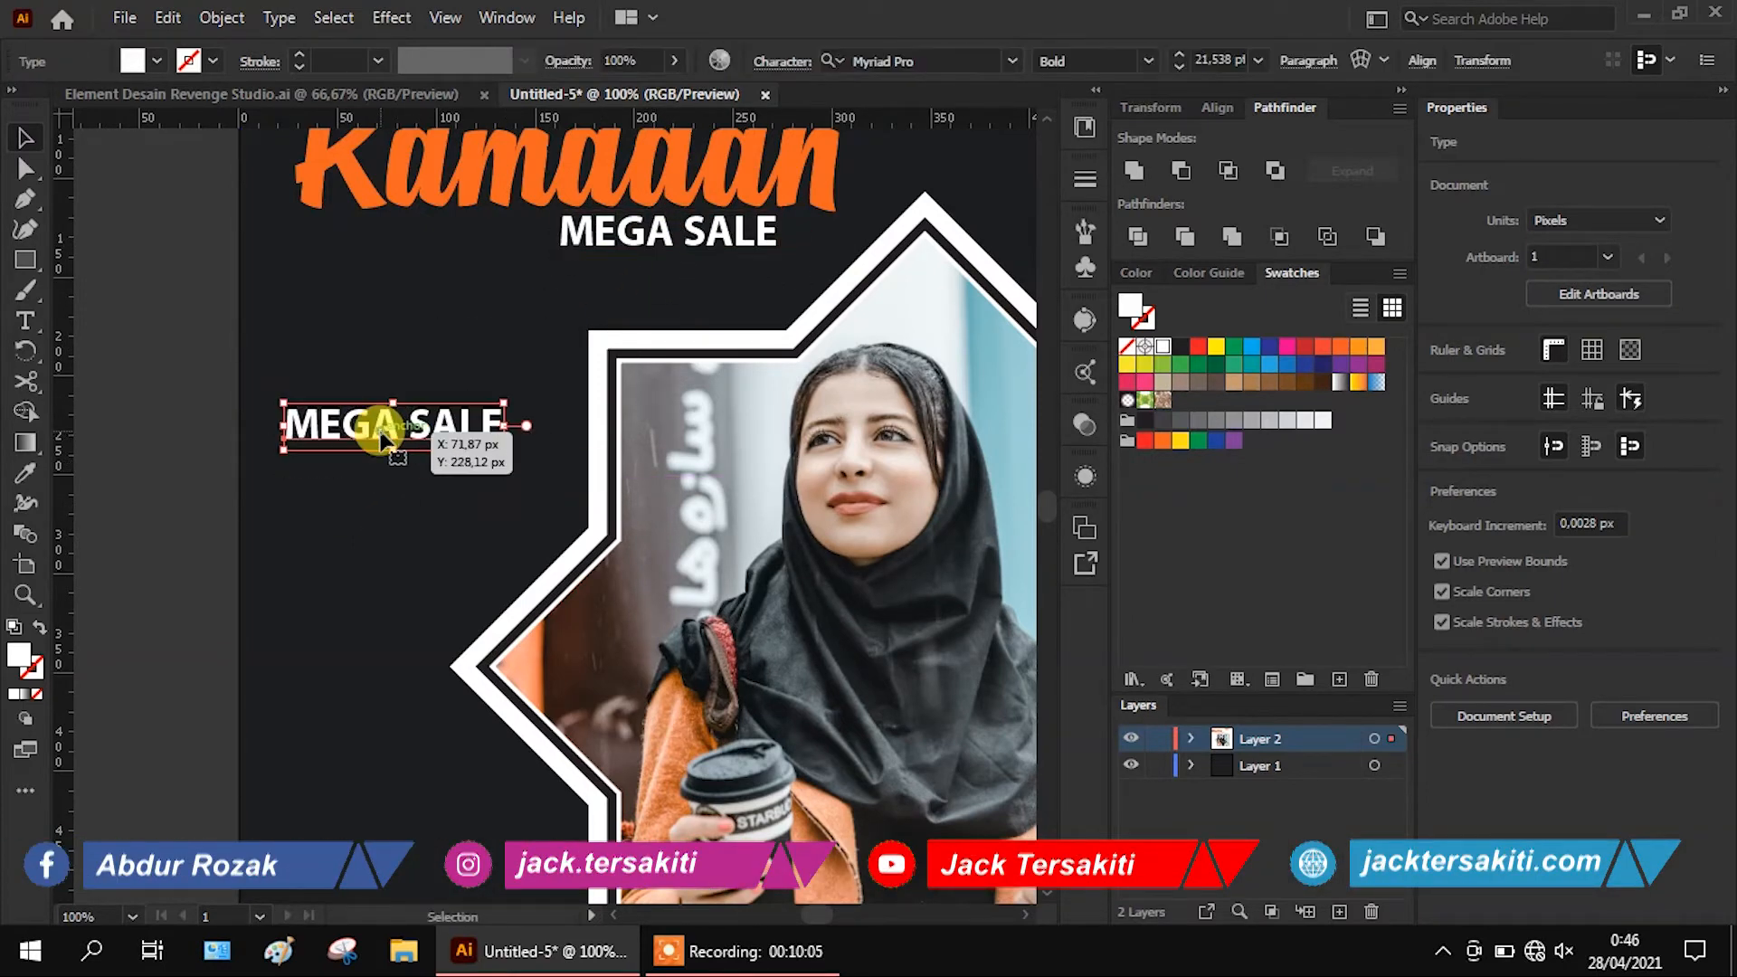
double_click(382, 433)
key(ctrl+a)
text(ALL)
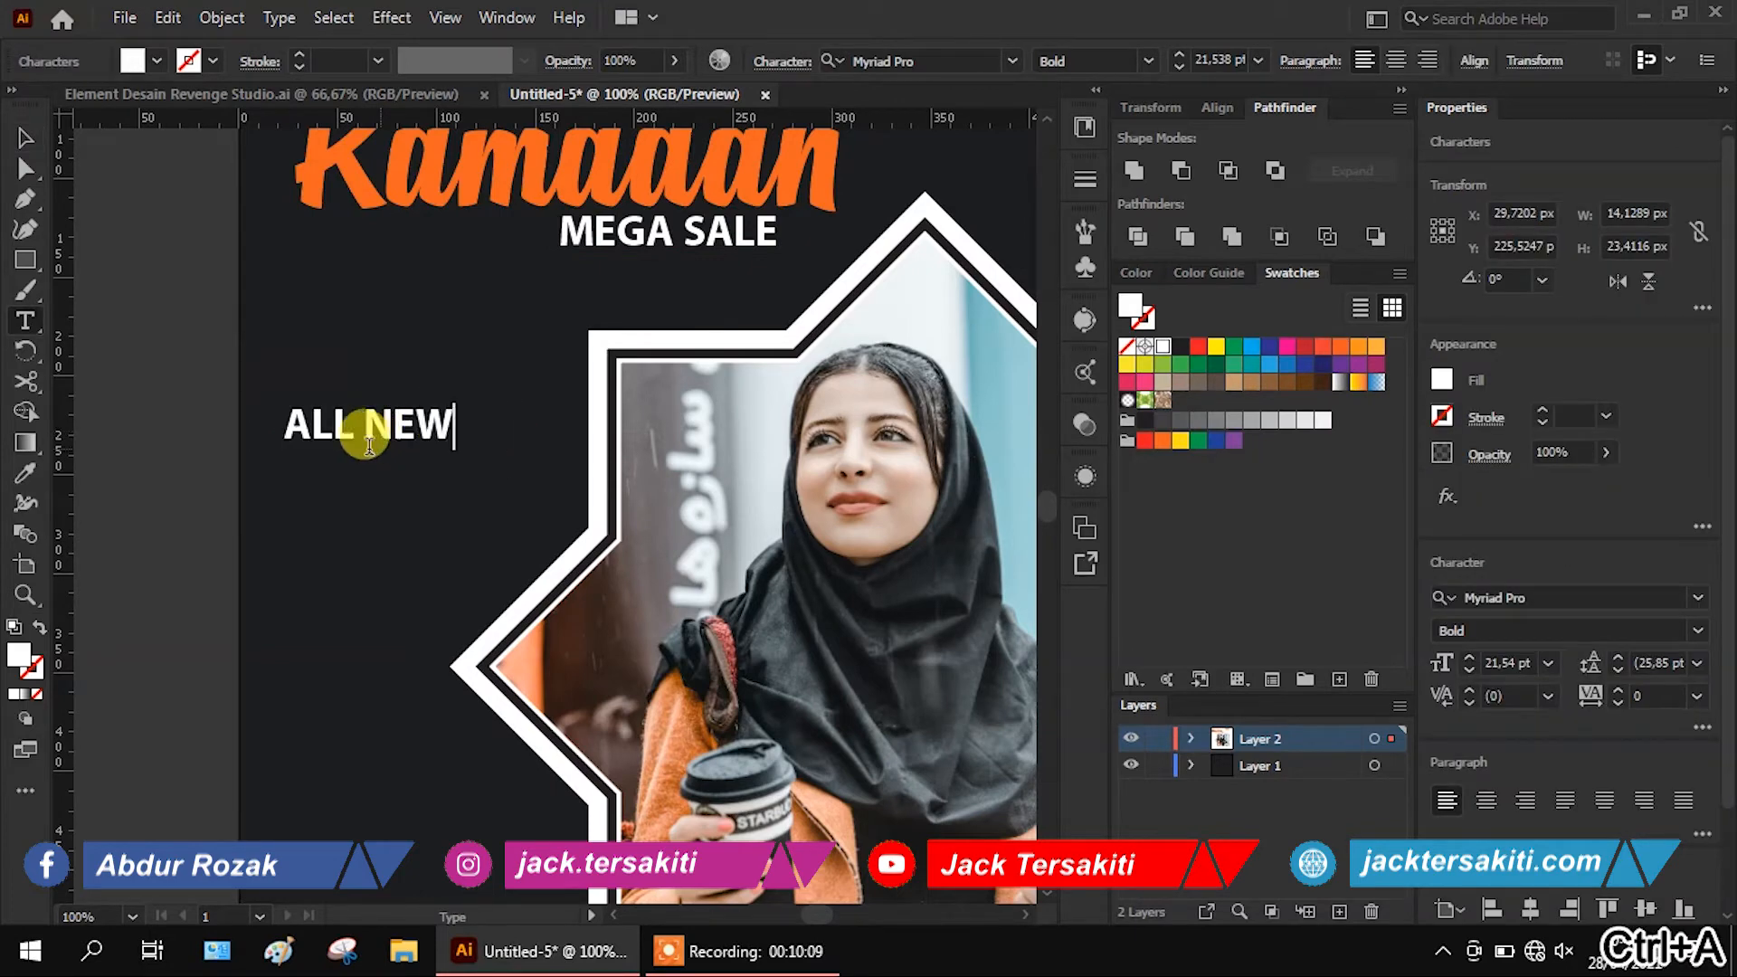
click(37, 157)
Set the word ALL to the Regular style and enlarge the whole ALL NEW text to about 34.4 pt
scroll(361, 446, up, 2)
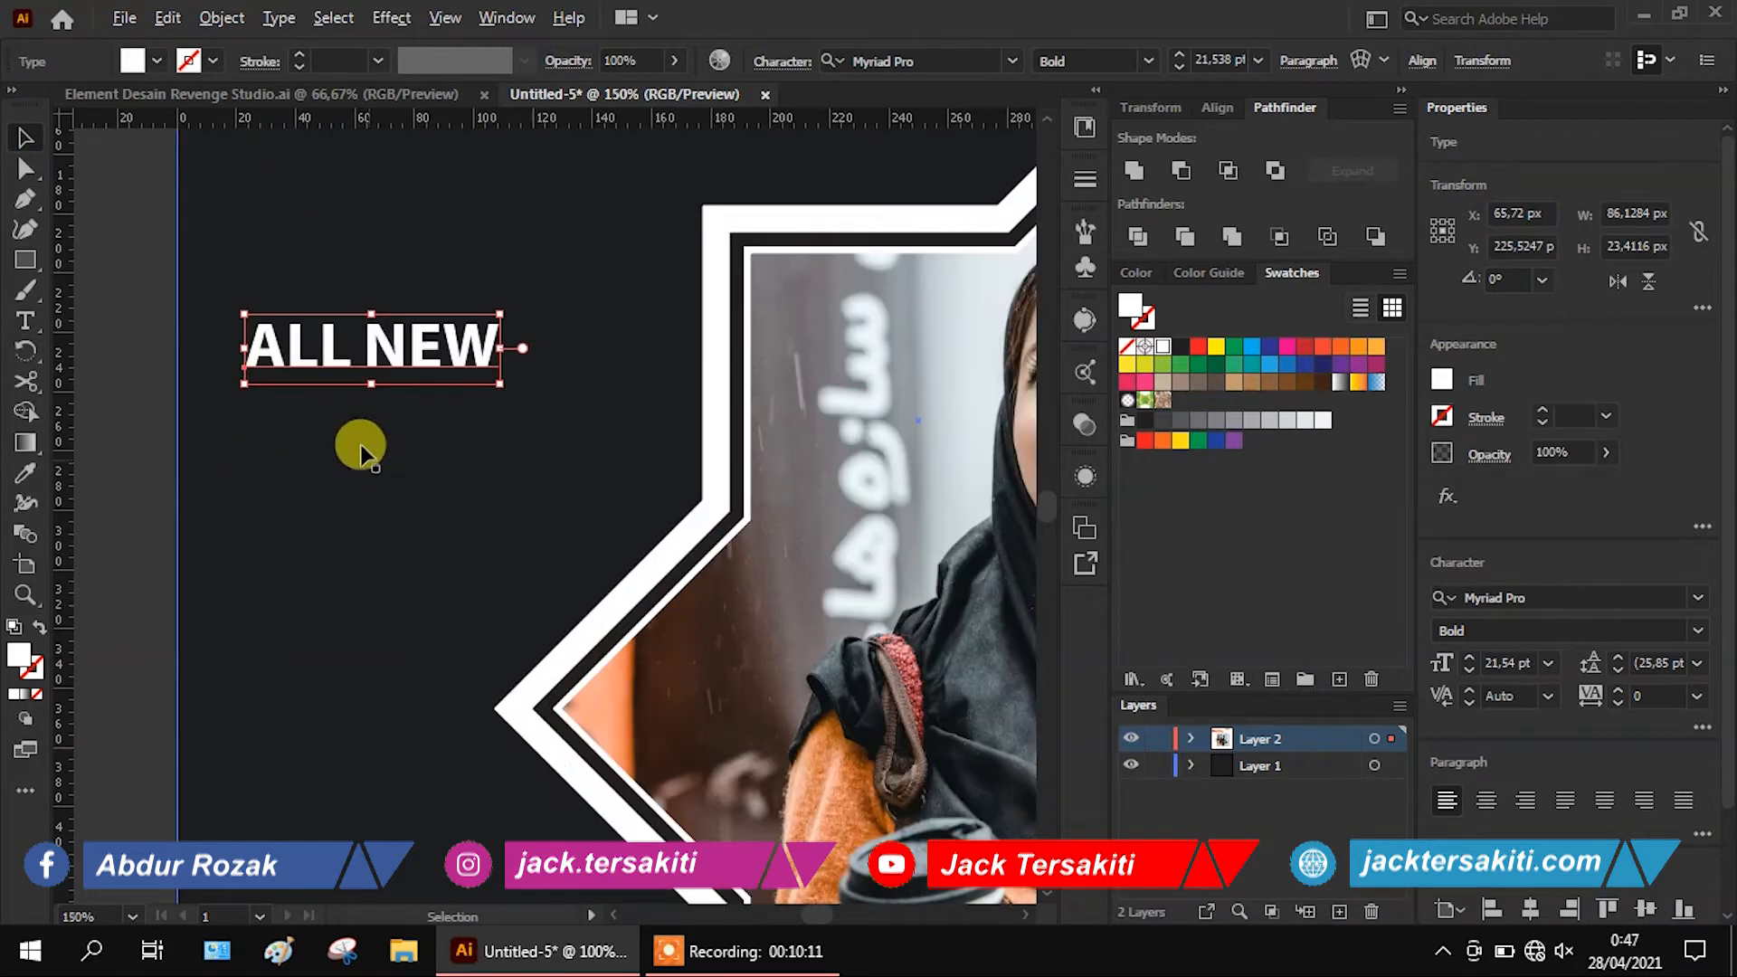
double_click(362, 327)
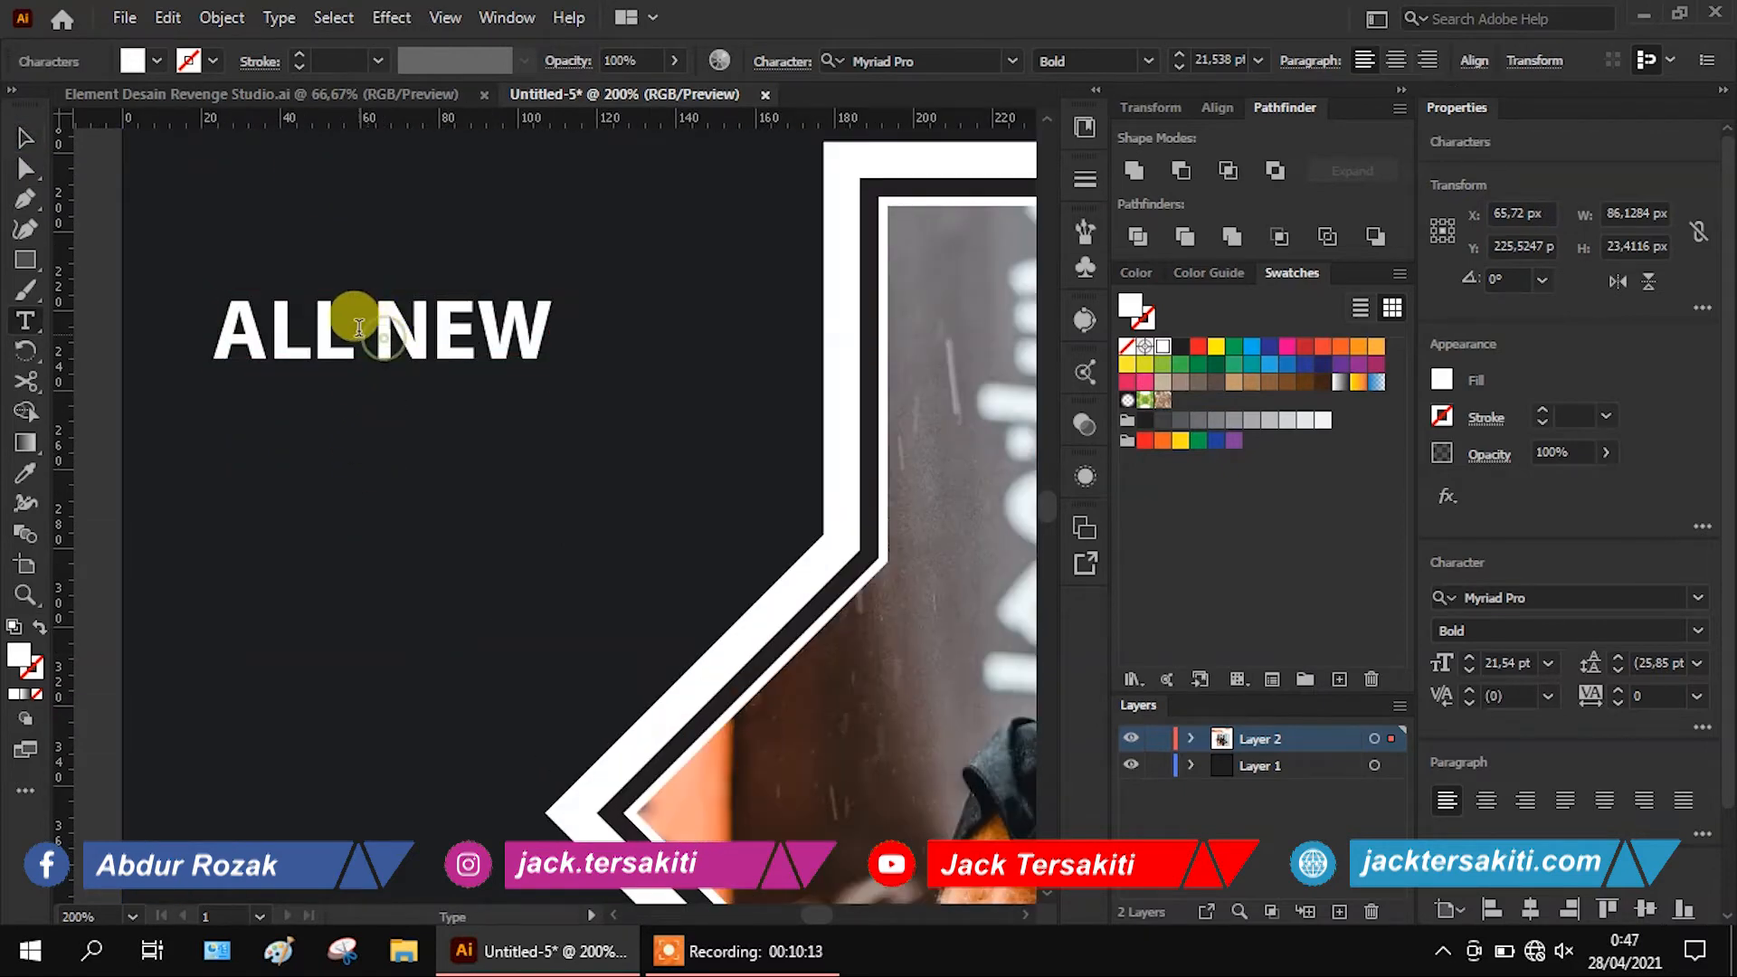
triple_click(358, 329)
drag(357, 326, 216, 317)
click(1147, 63)
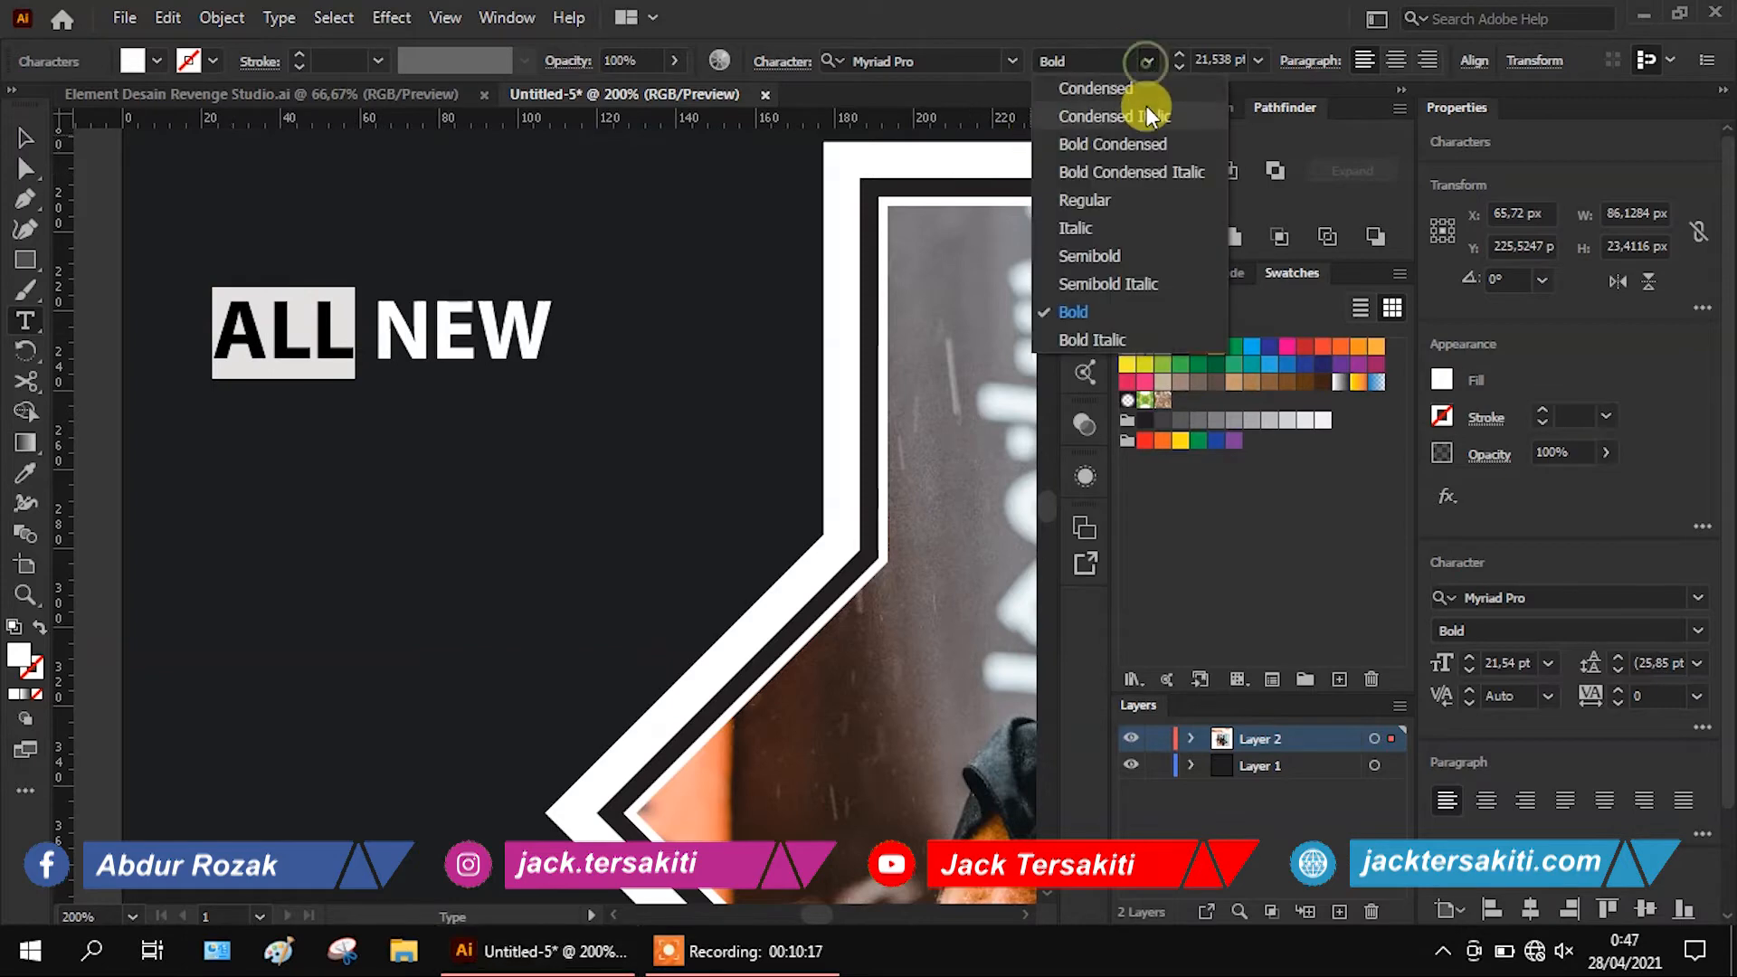
click(1100, 206)
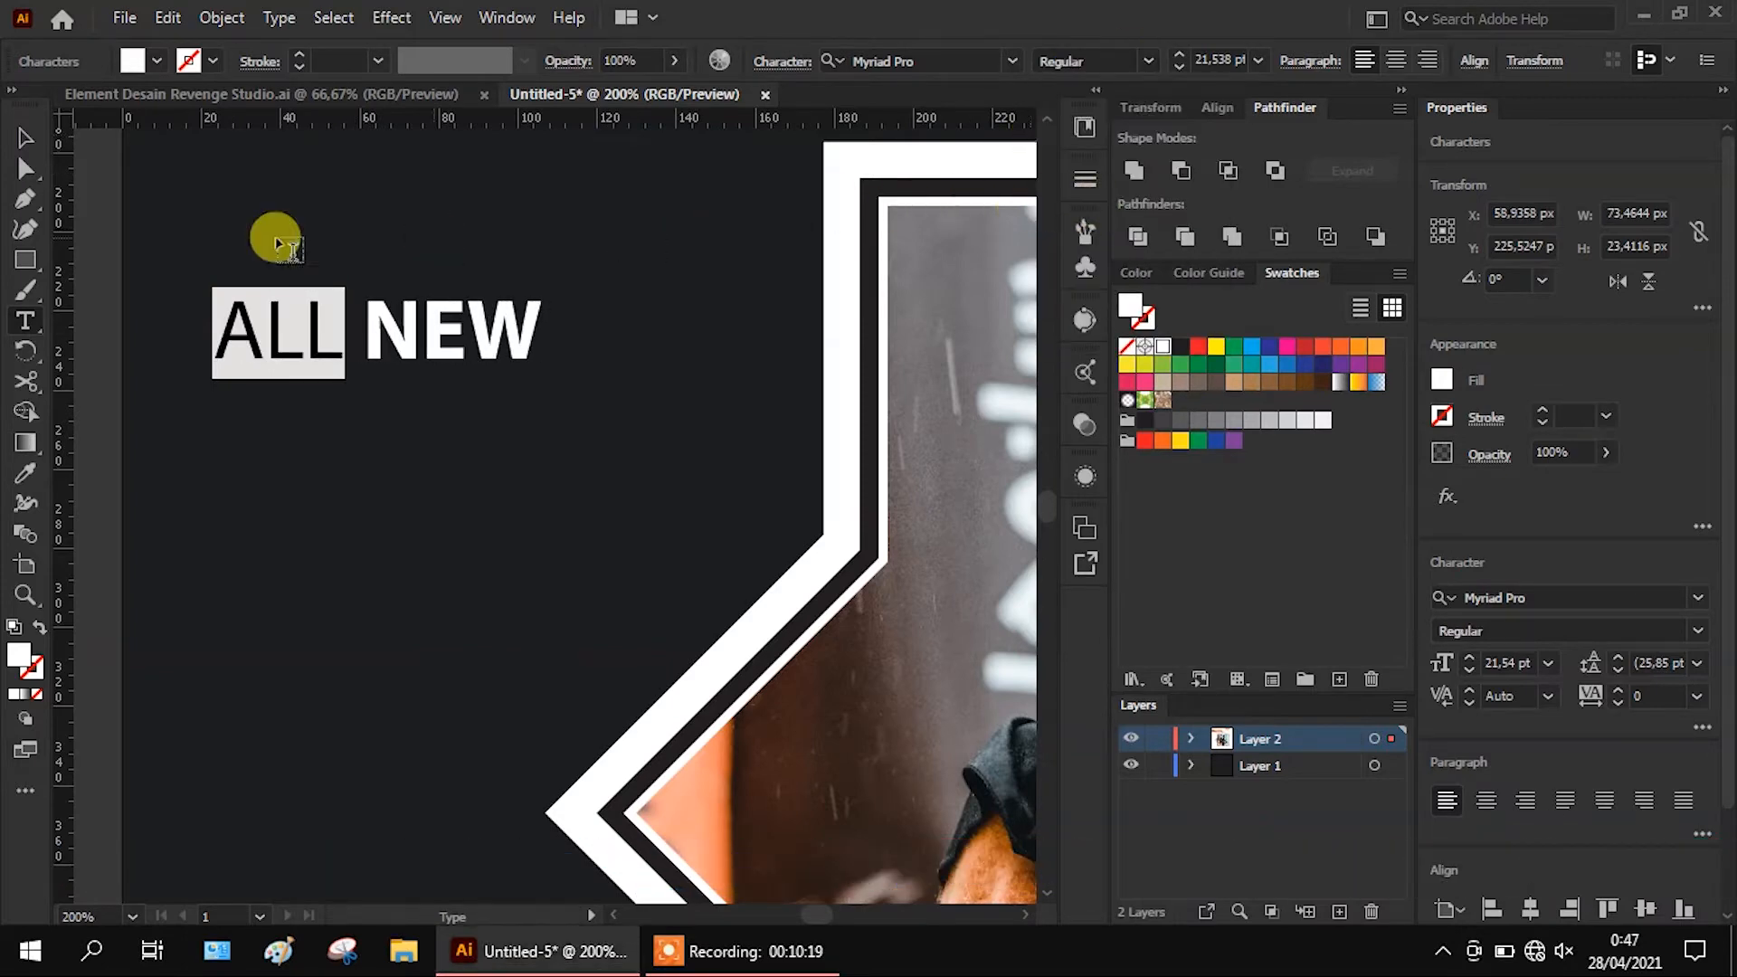
click(19, 134)
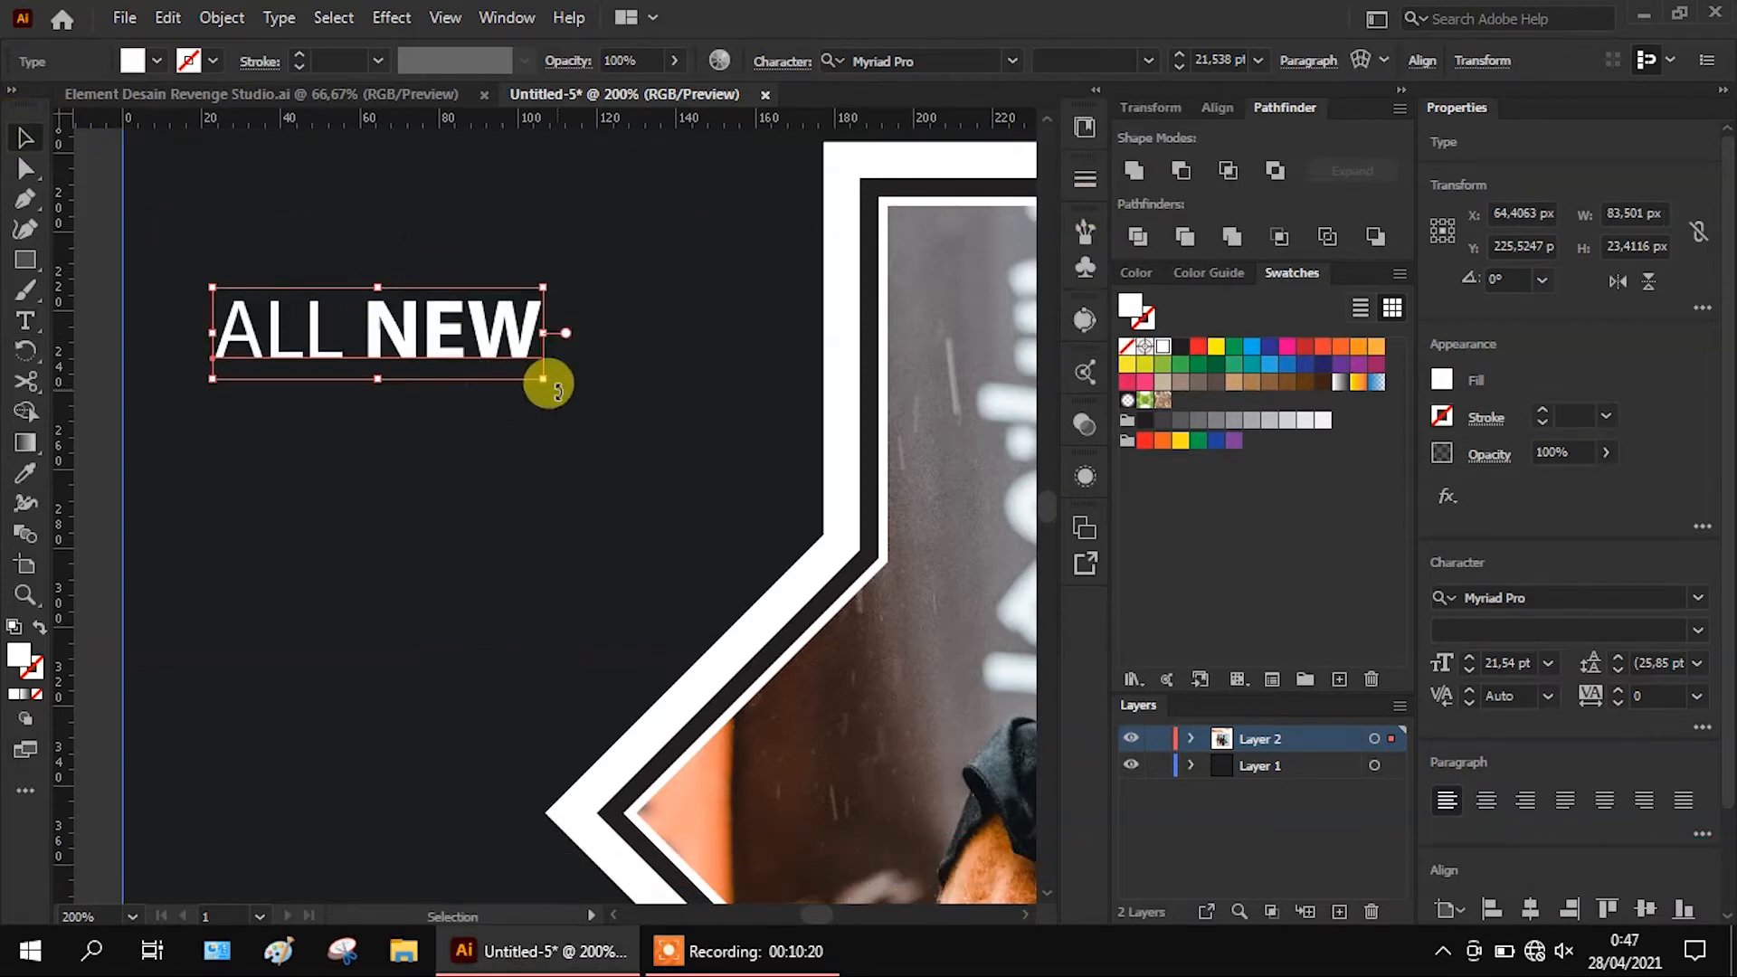
drag(541, 385, 732, 452)
Duplicate ALL NEW directly below itself and replace the copy's text with "PRODUCT"
drag(525, 378, 485, 434)
double_click(485, 431)
key(ctrl+a)
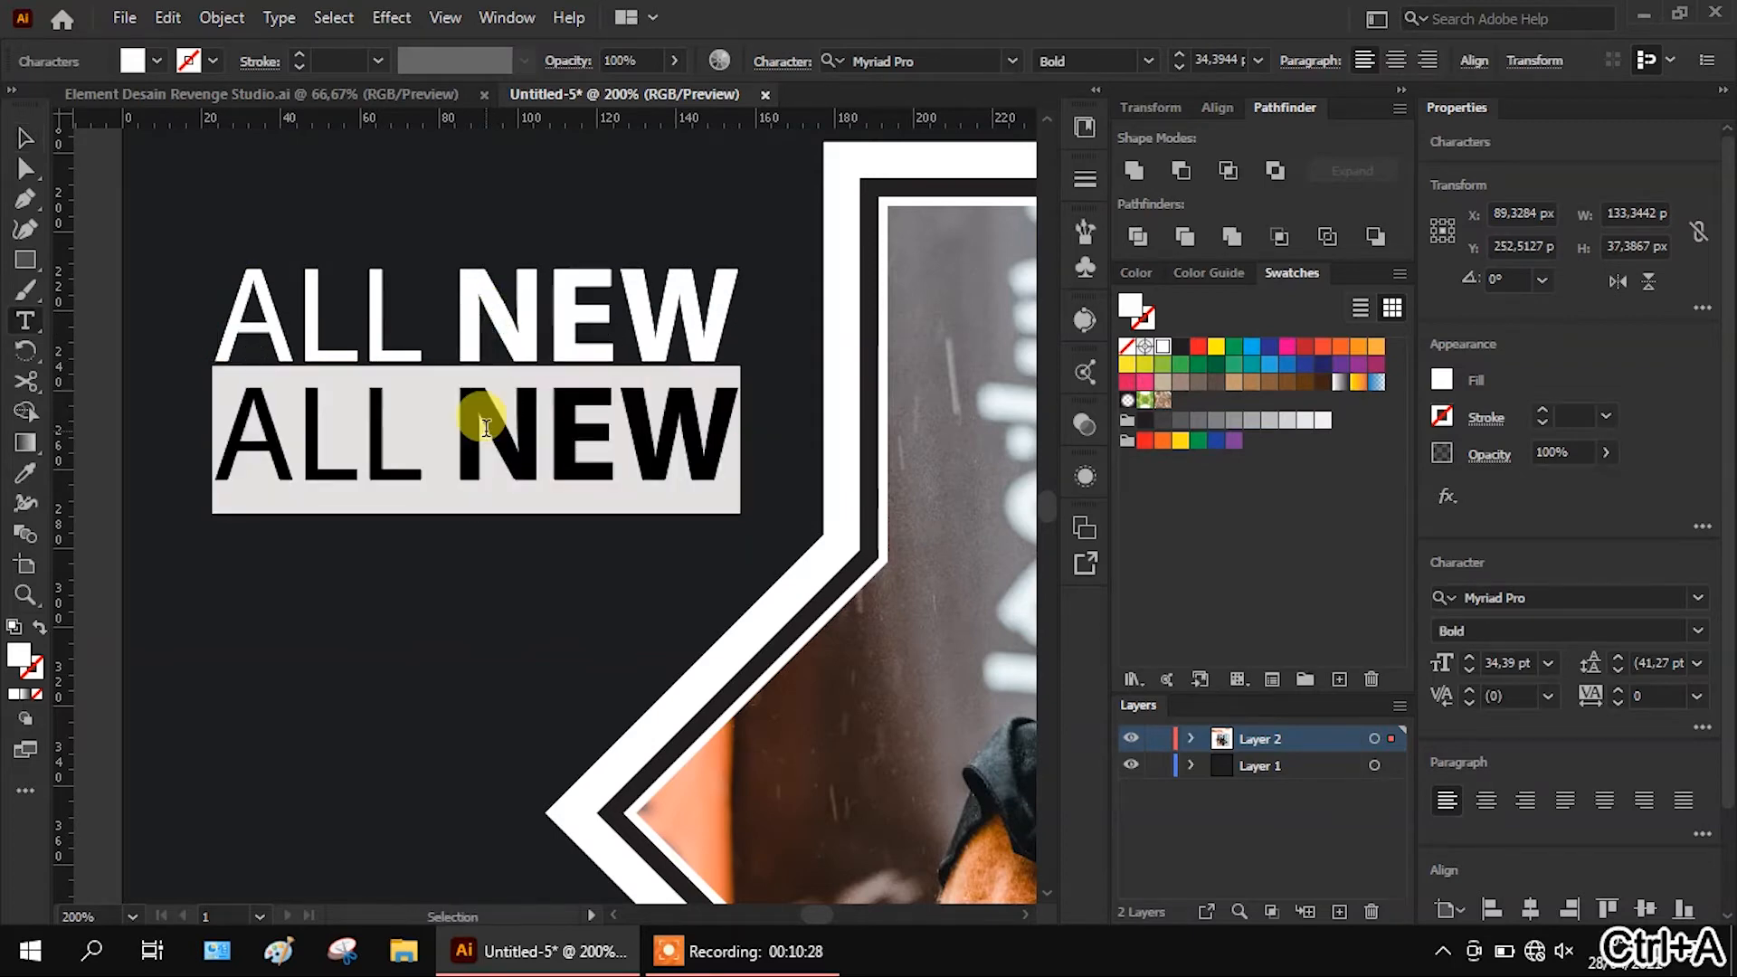
text(PRODUCT)
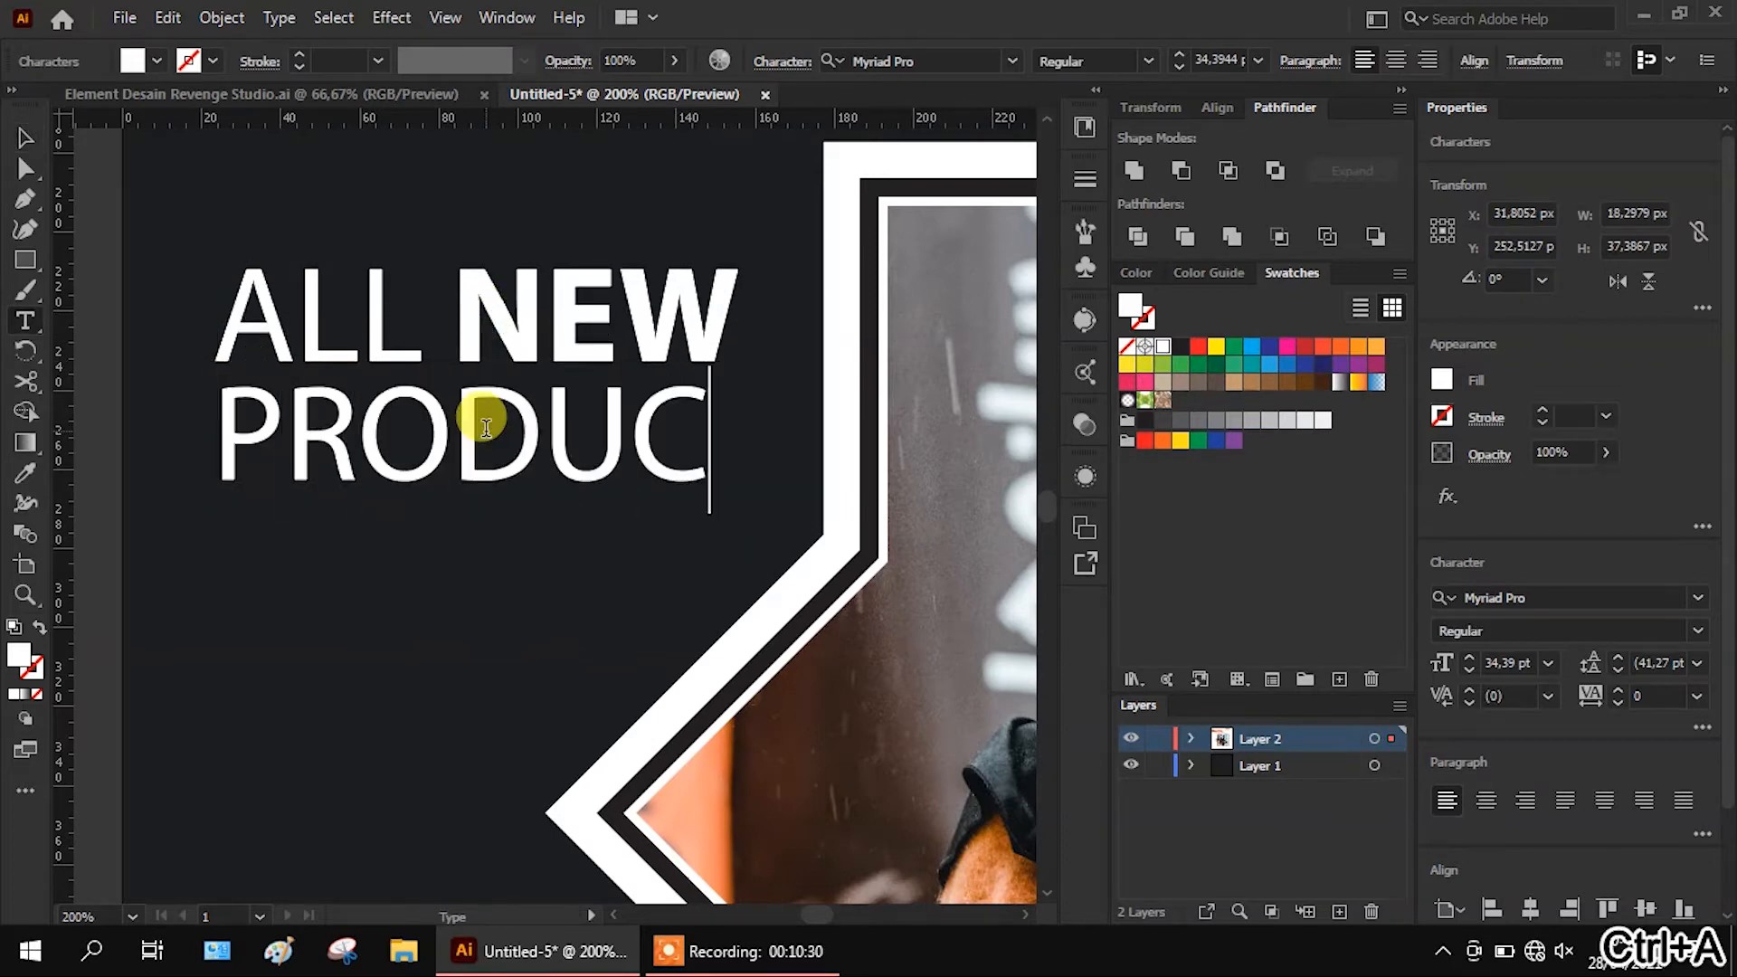
click(25, 136)
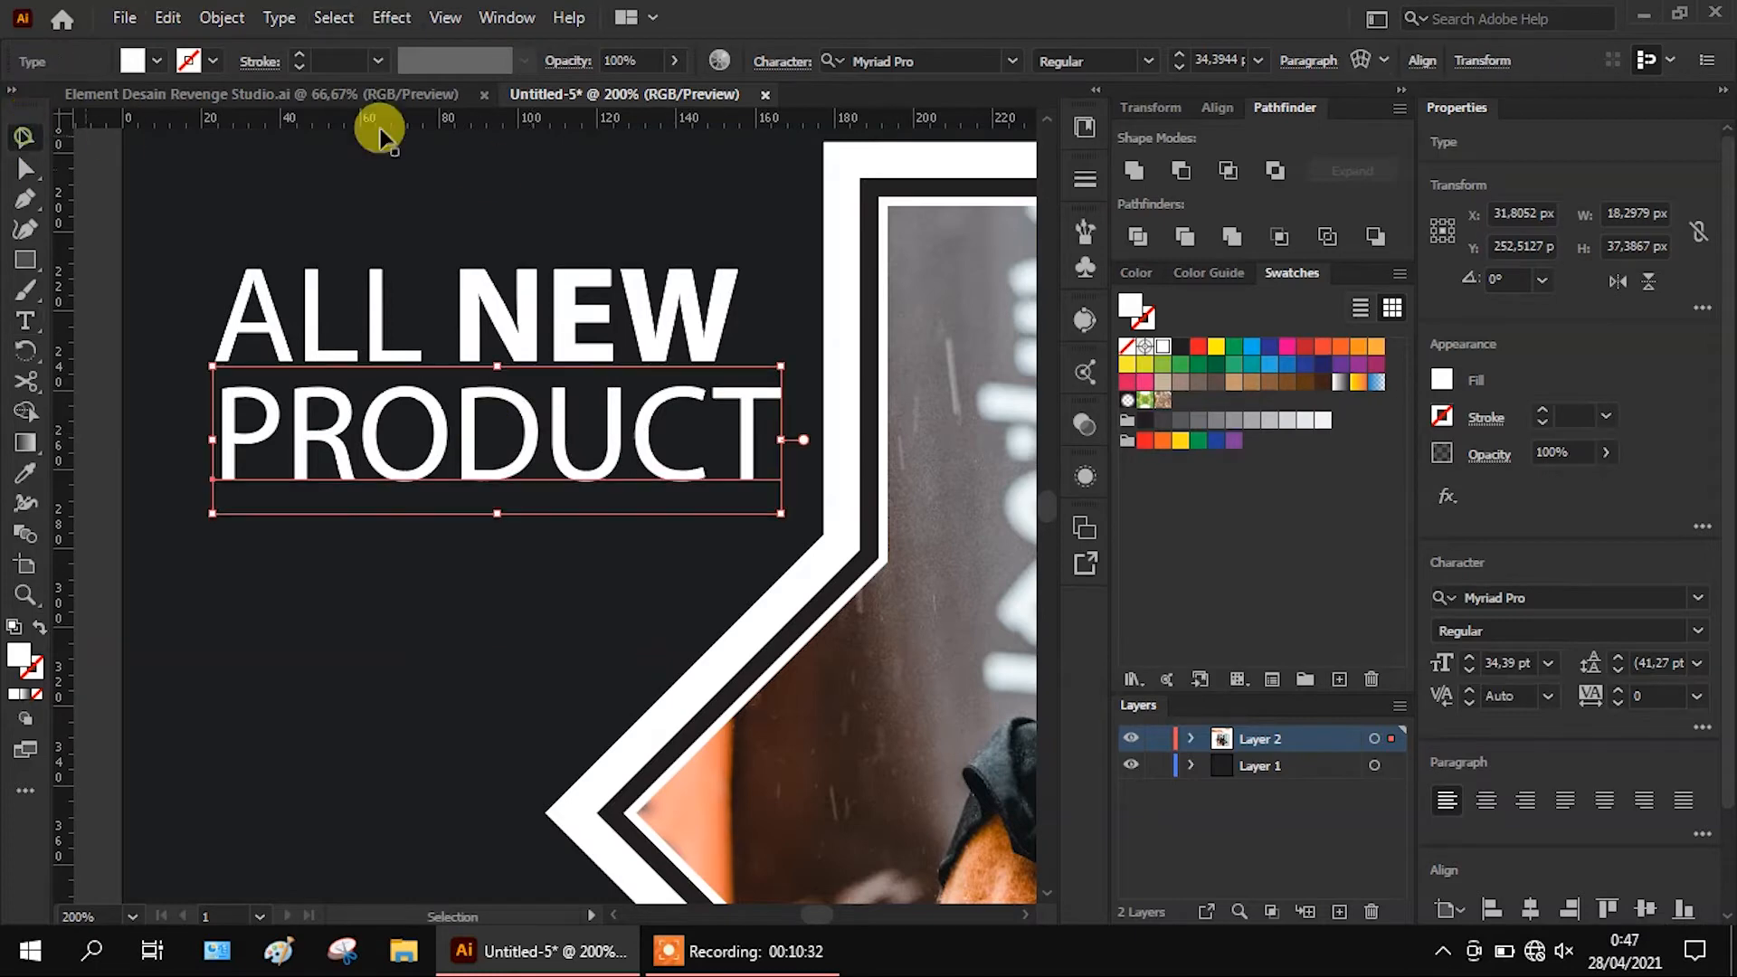
Set PRODUCT to the Bold style and shrink it to about 30.4 pt to match the width of ALL NEW
click(1151, 64)
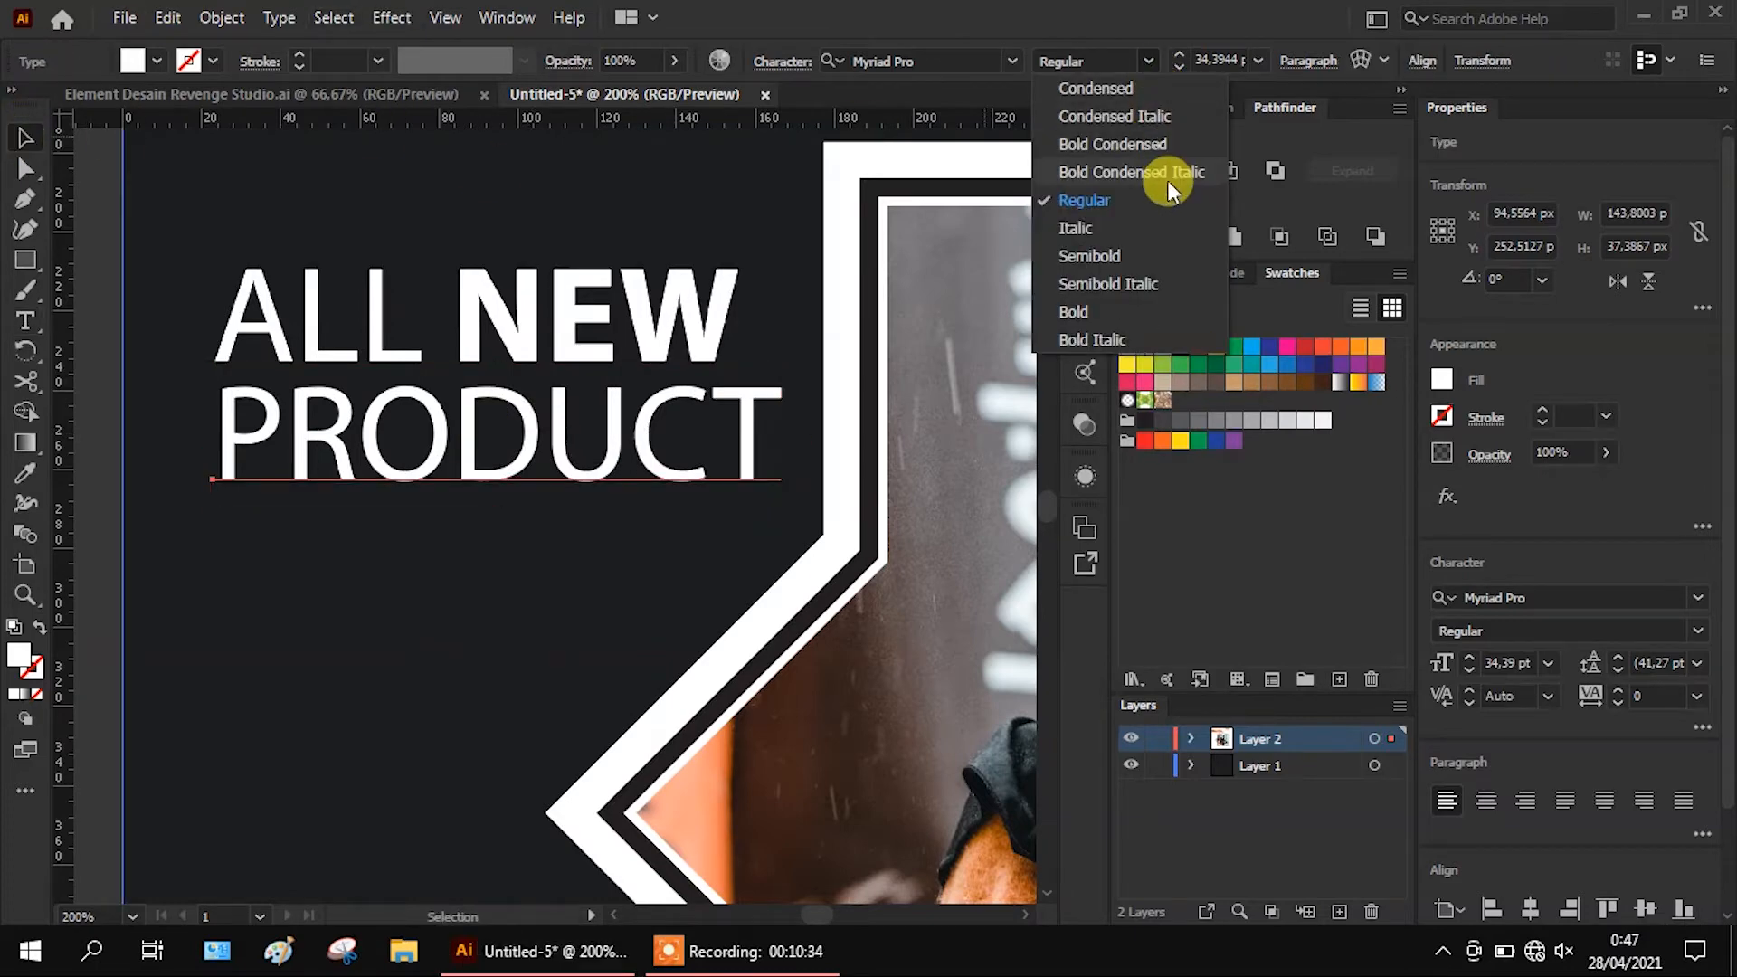
click(1100, 313)
drag(795, 497, 736, 489)
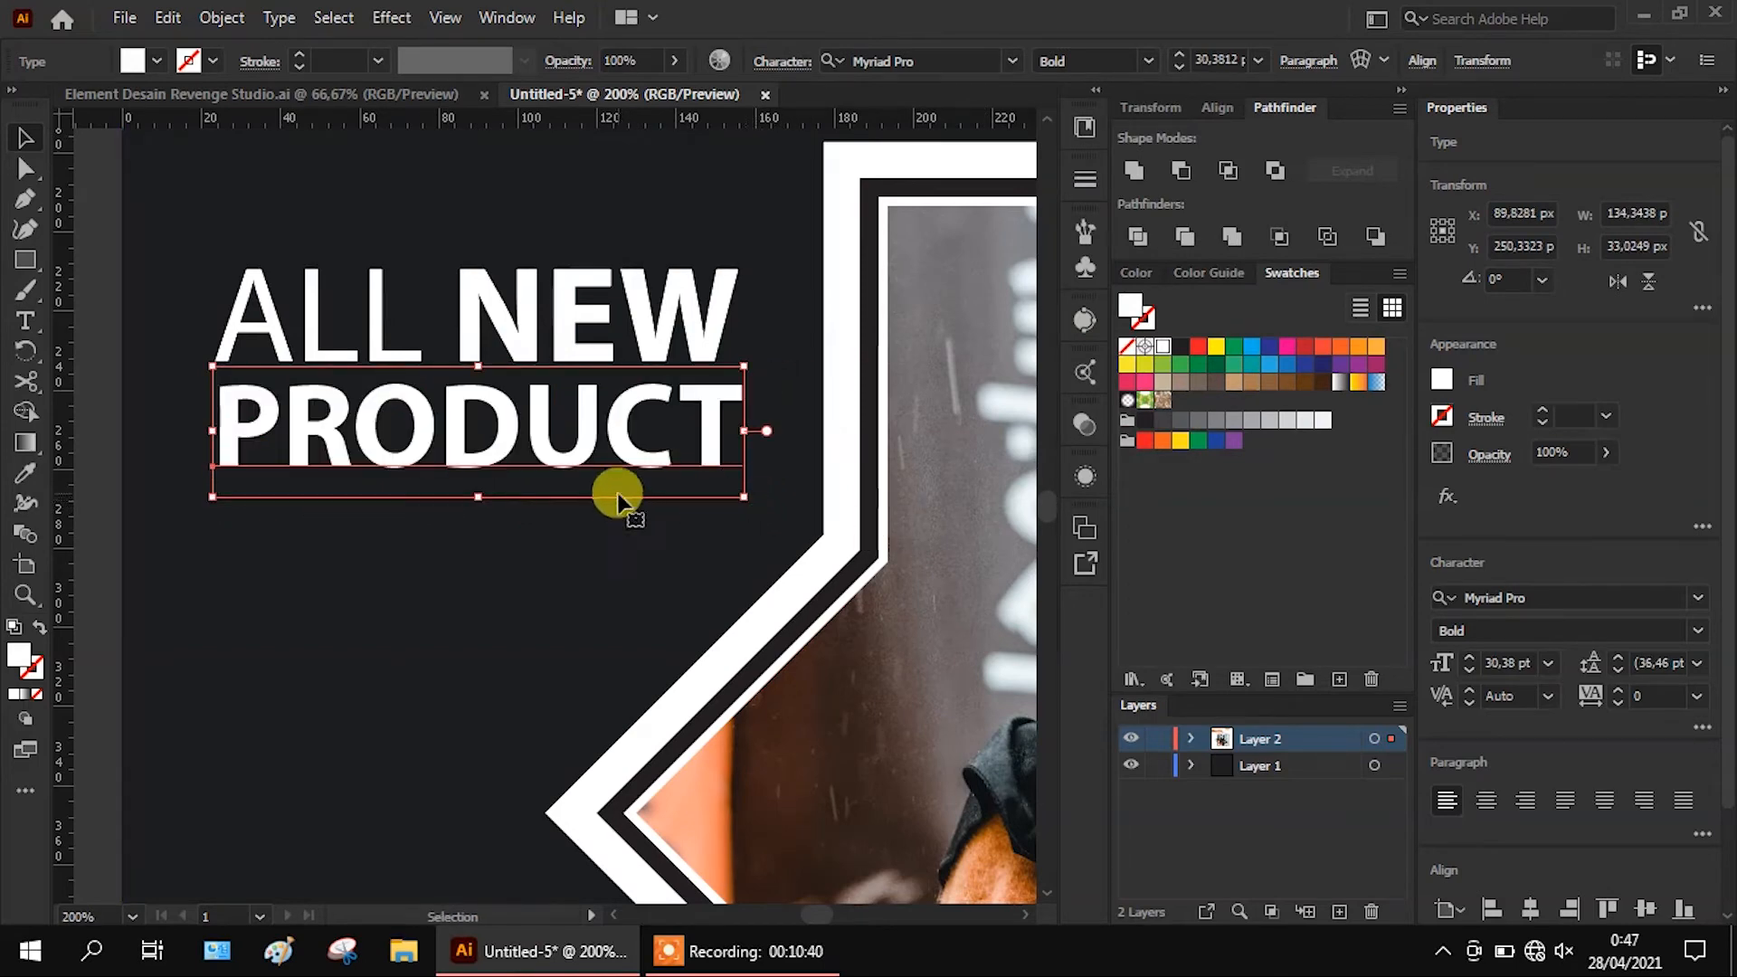
Move ALL NEW and PRODUCT together slightly upward on the artboard
scroll(617, 495, down, 1)
click(357, 535)
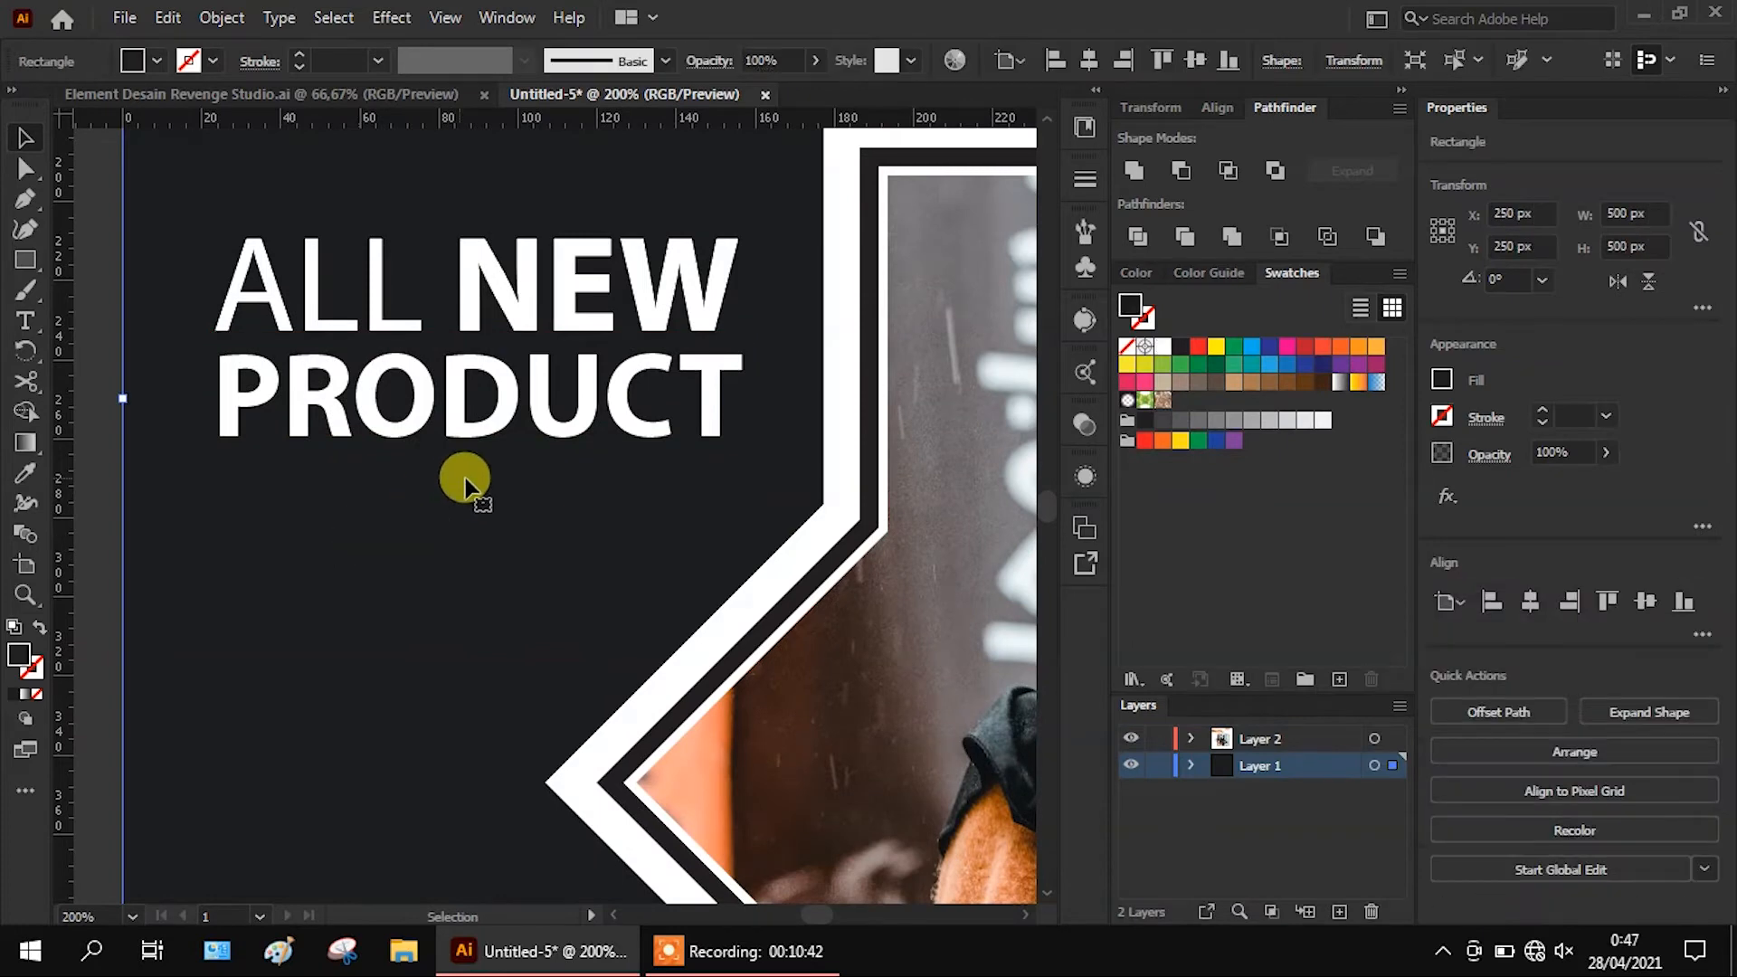
scroll(464, 484, down, 2)
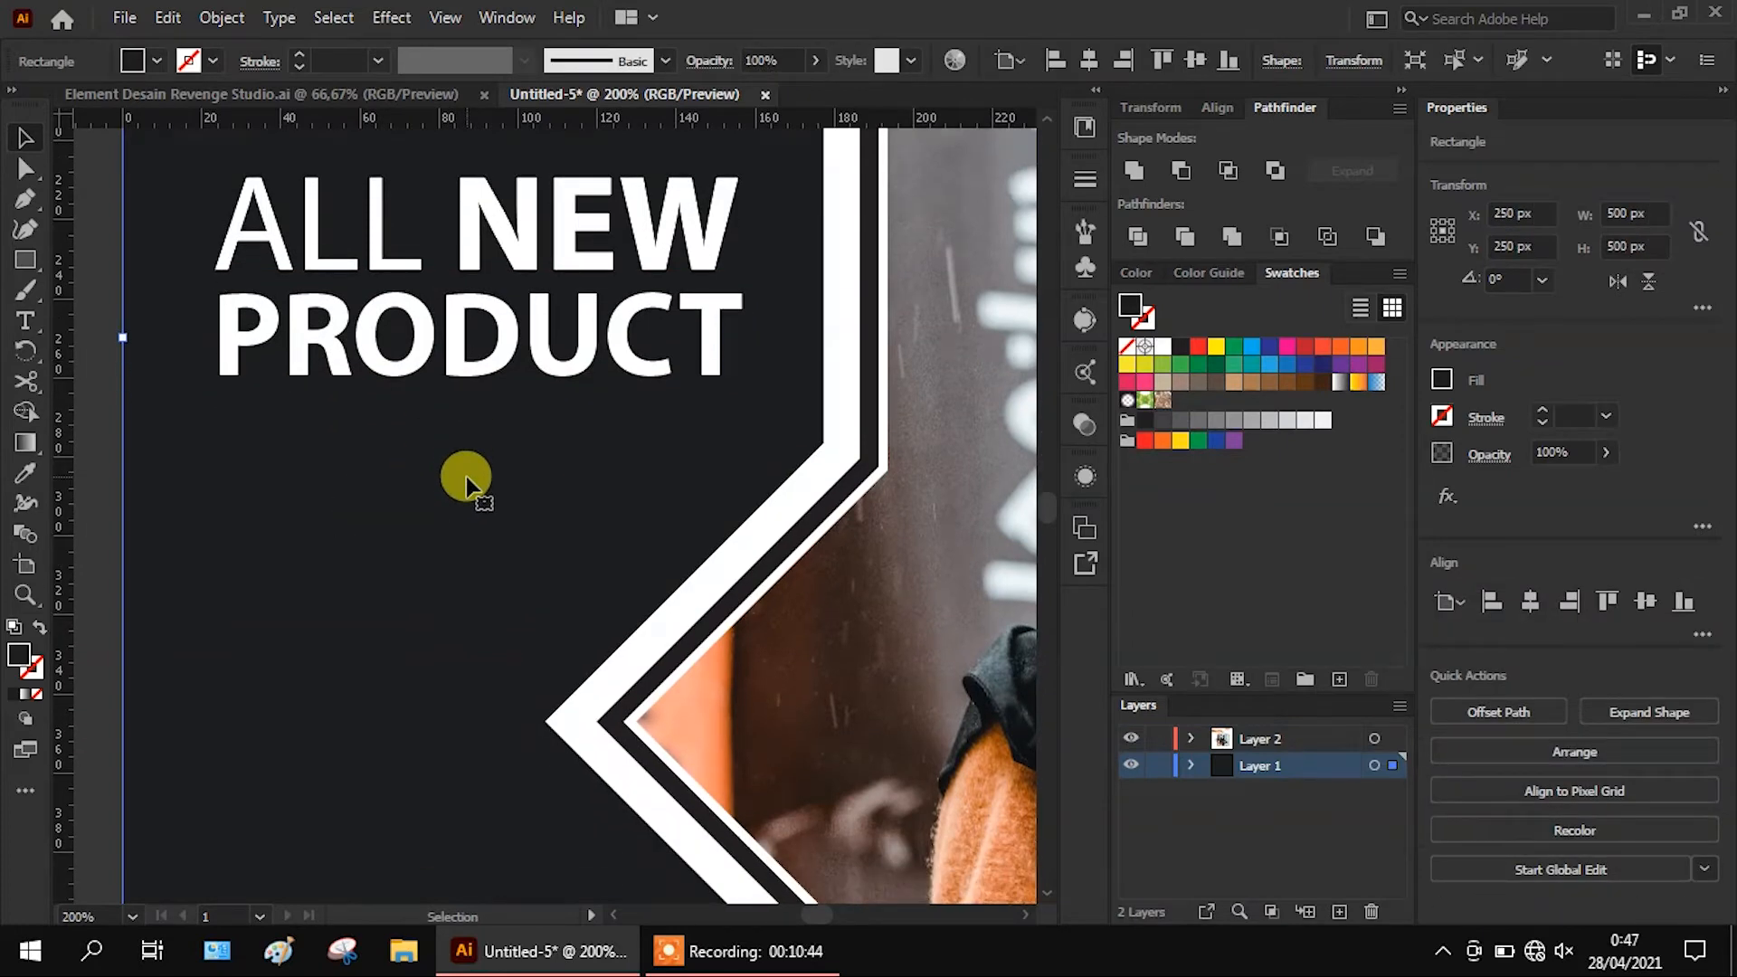
scroll(467, 477, up, 7)
scroll(466, 479, down, 2)
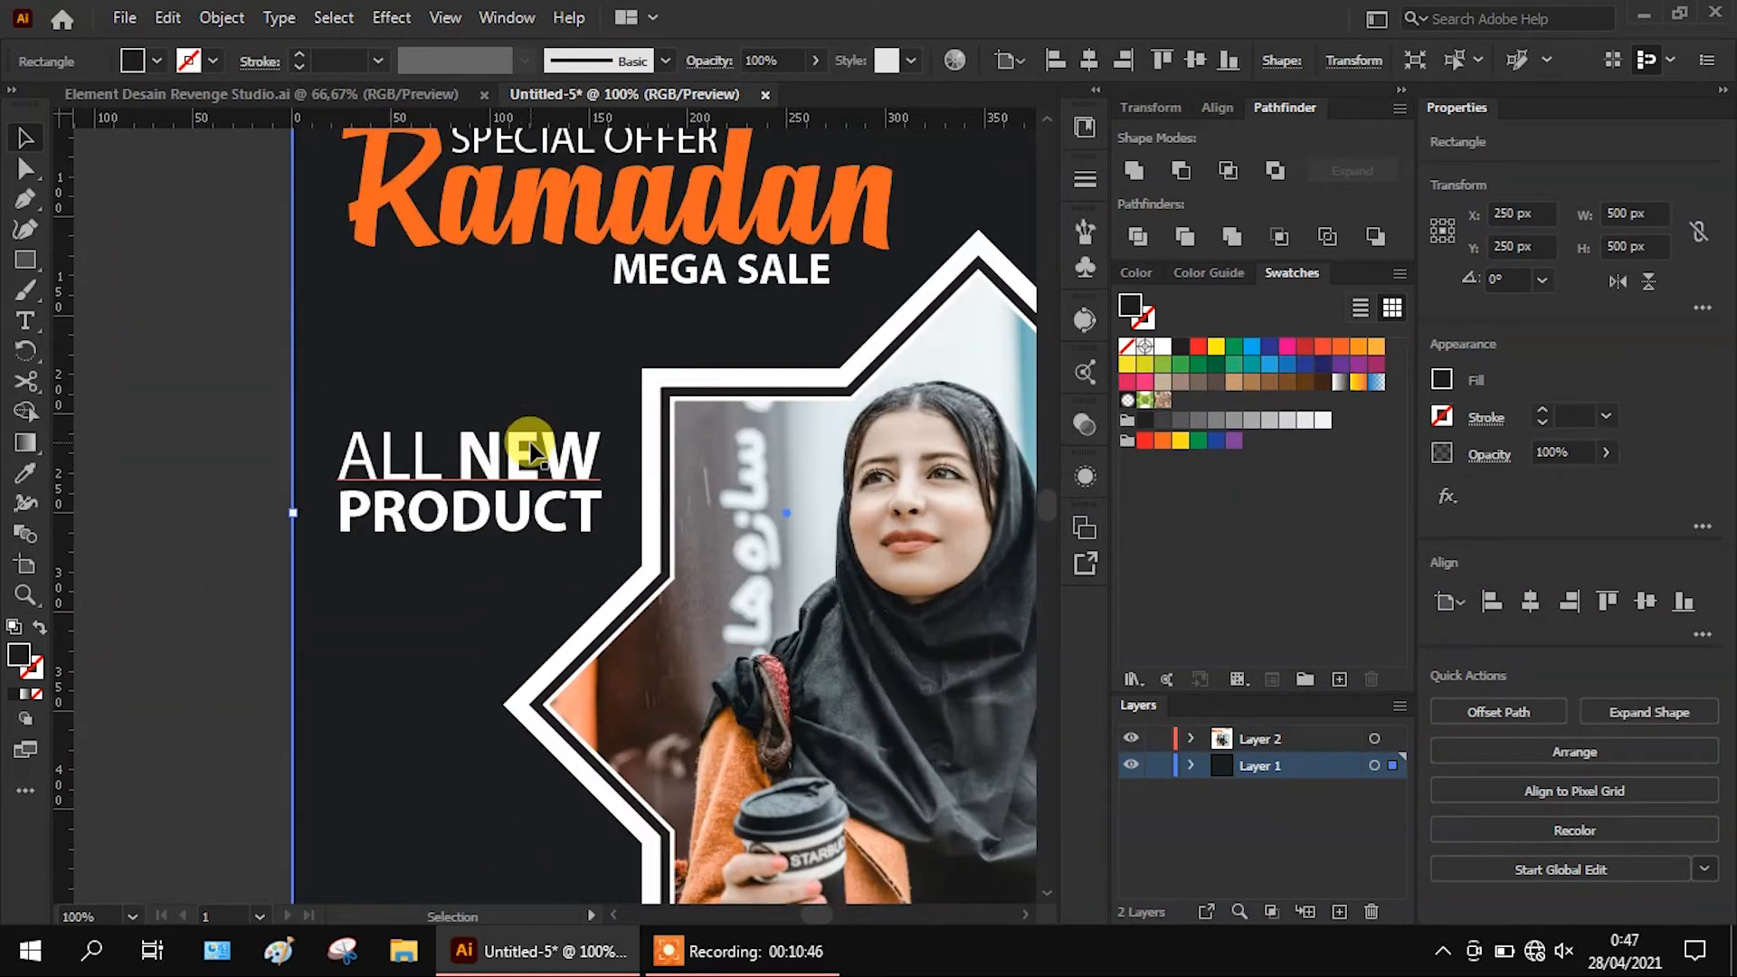
click(532, 449)
drag(540, 531, 411, 493)
click(211, 502)
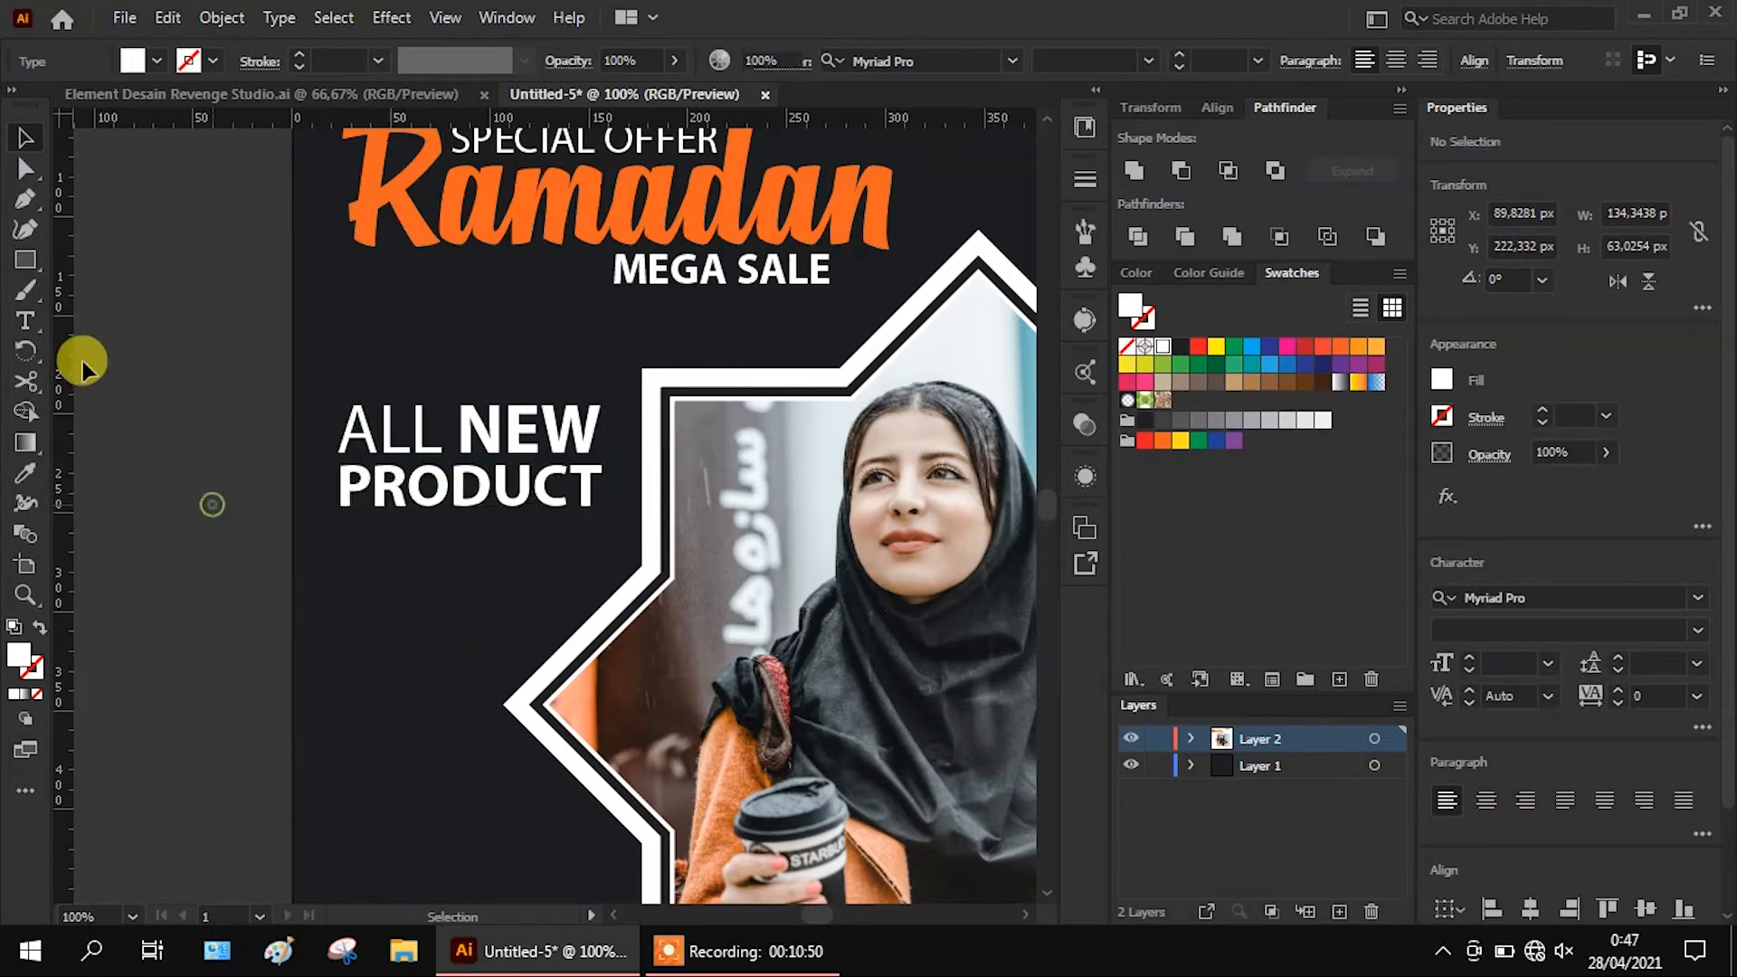
Create a placeholder paragraph box about 129 px wide below PRODUCT, justified with the last line aligned left and filled white
click(25, 321)
scroll(597, 380, down, 2)
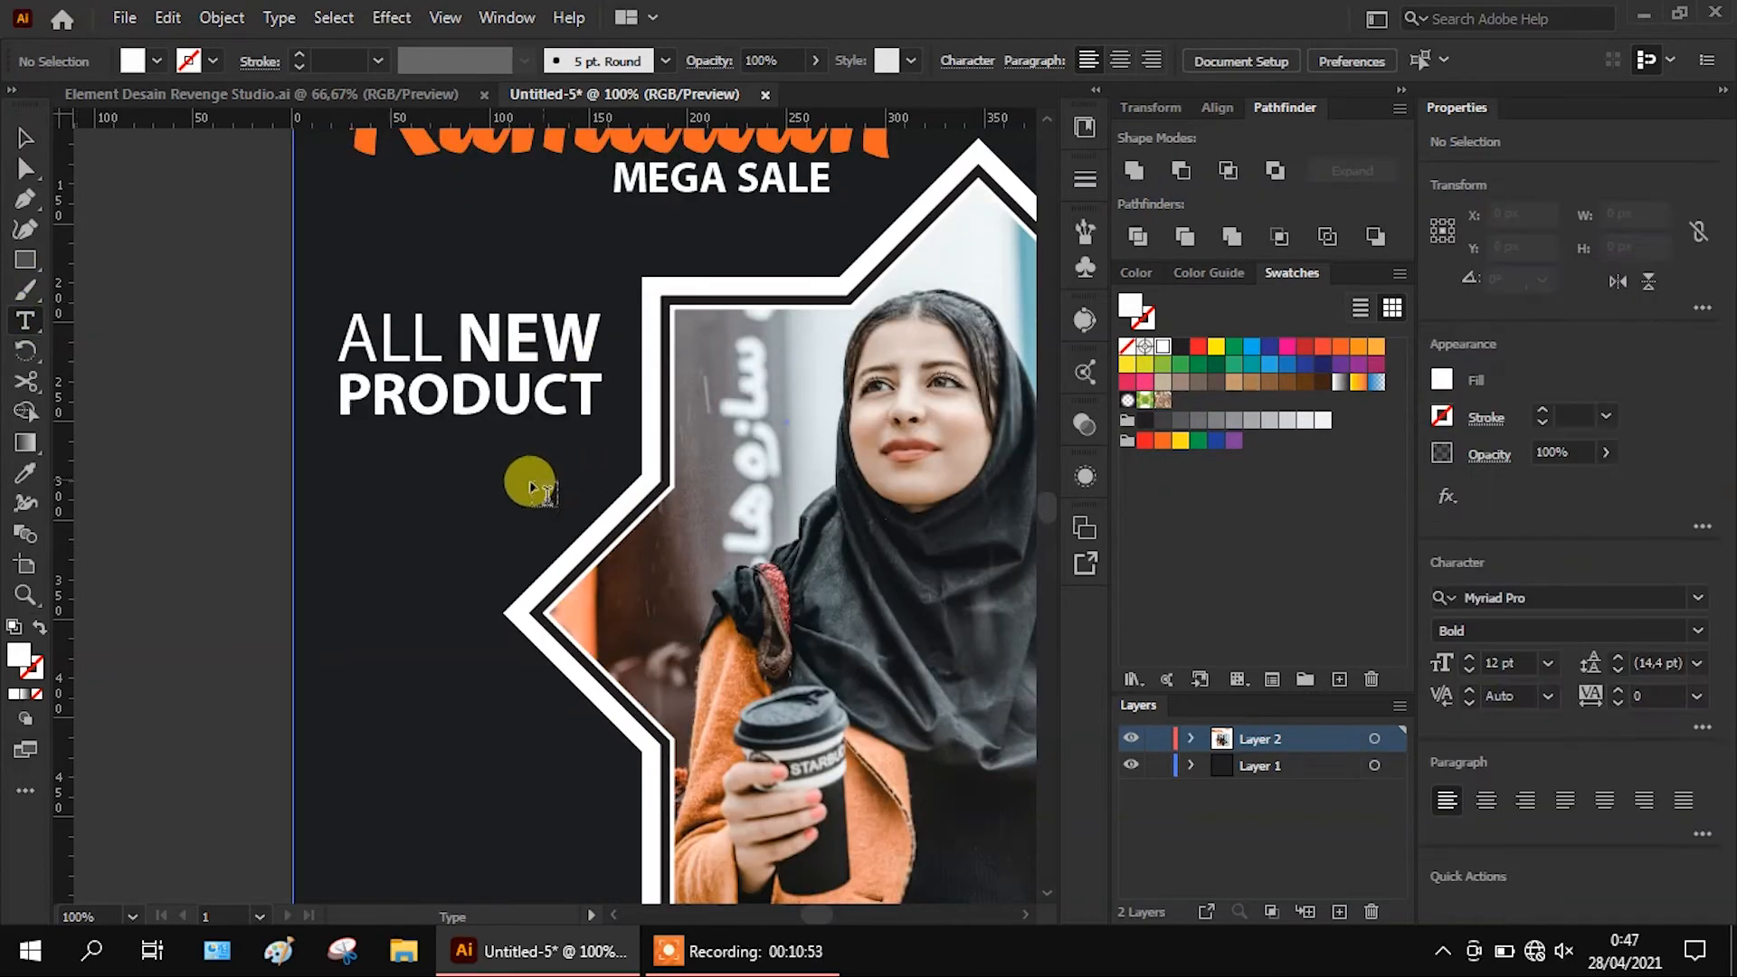
drag(342, 437, 592, 547)
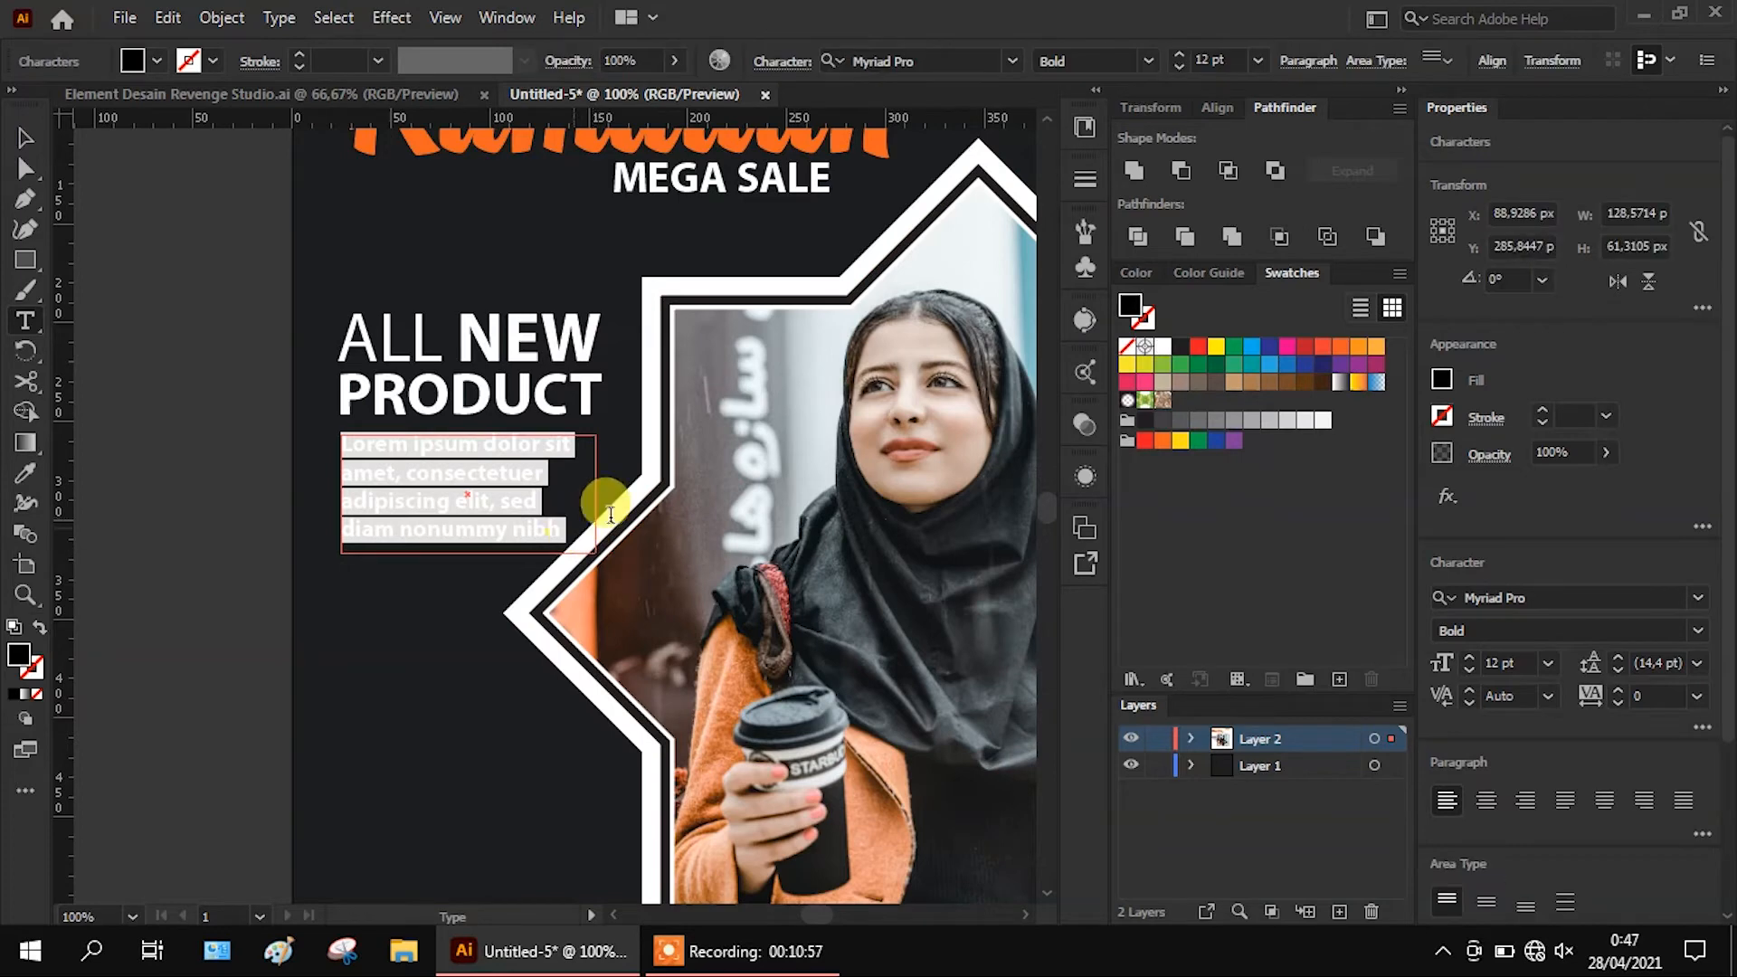
click(1566, 813)
click(1162, 346)
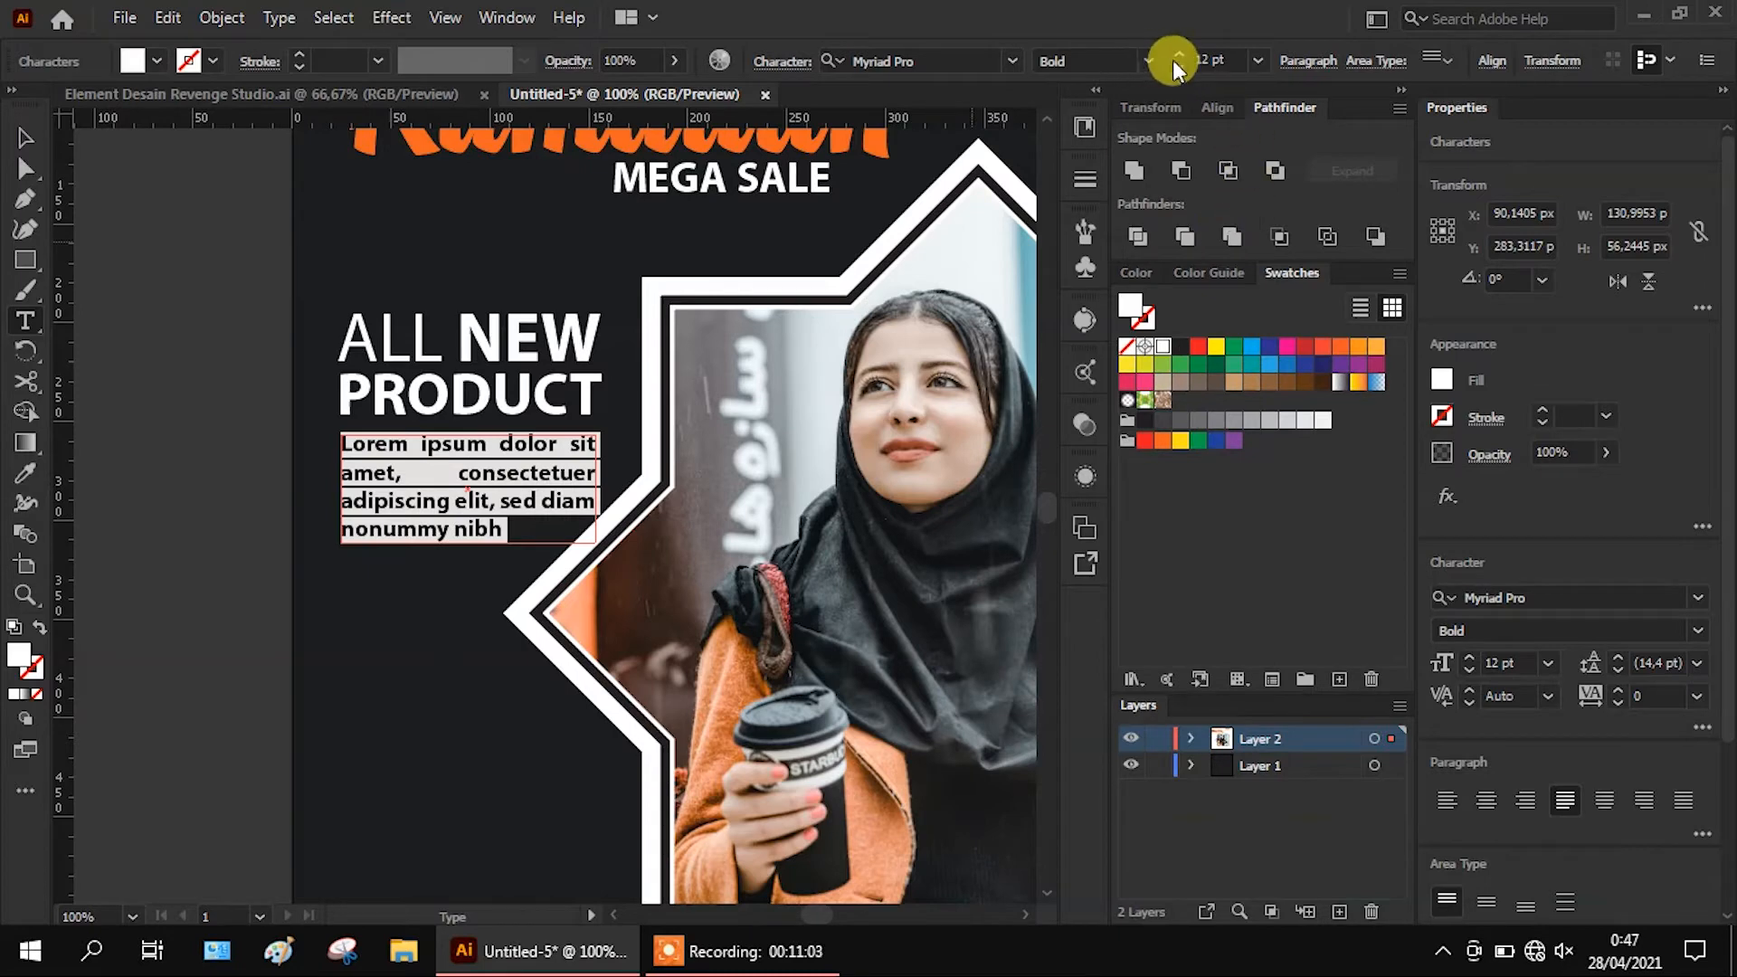
Set the placeholder paragraph to the Regular style at 9 pt
click(1147, 59)
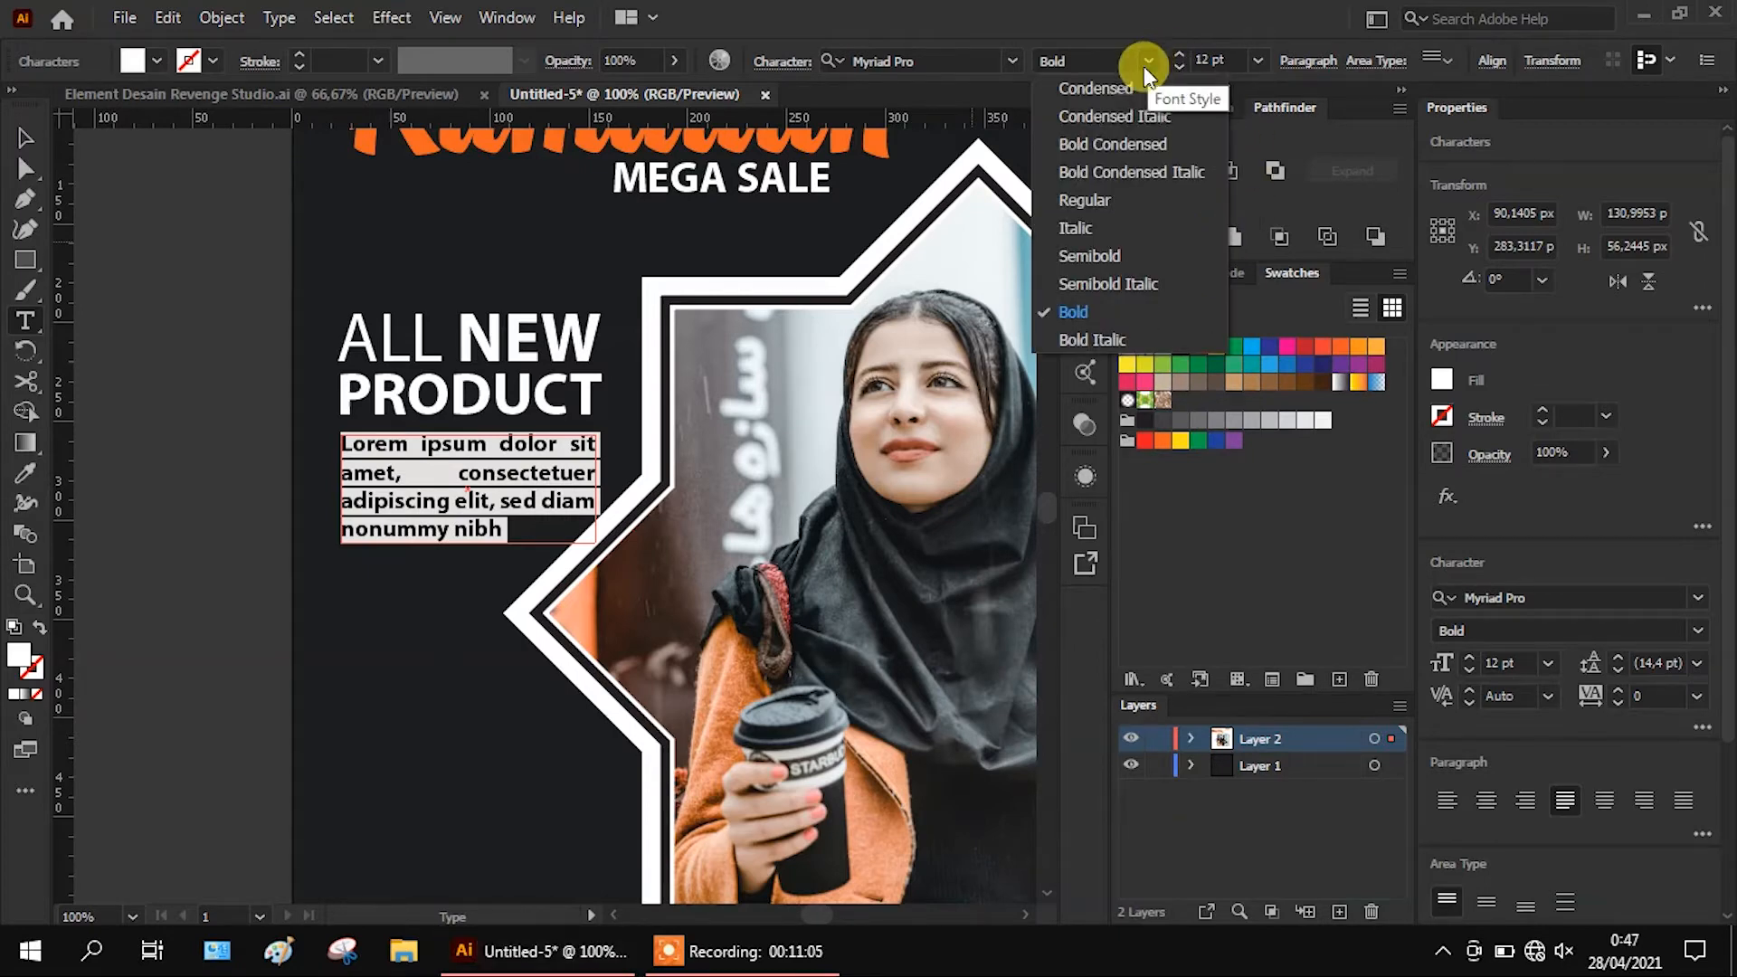
click(1100, 206)
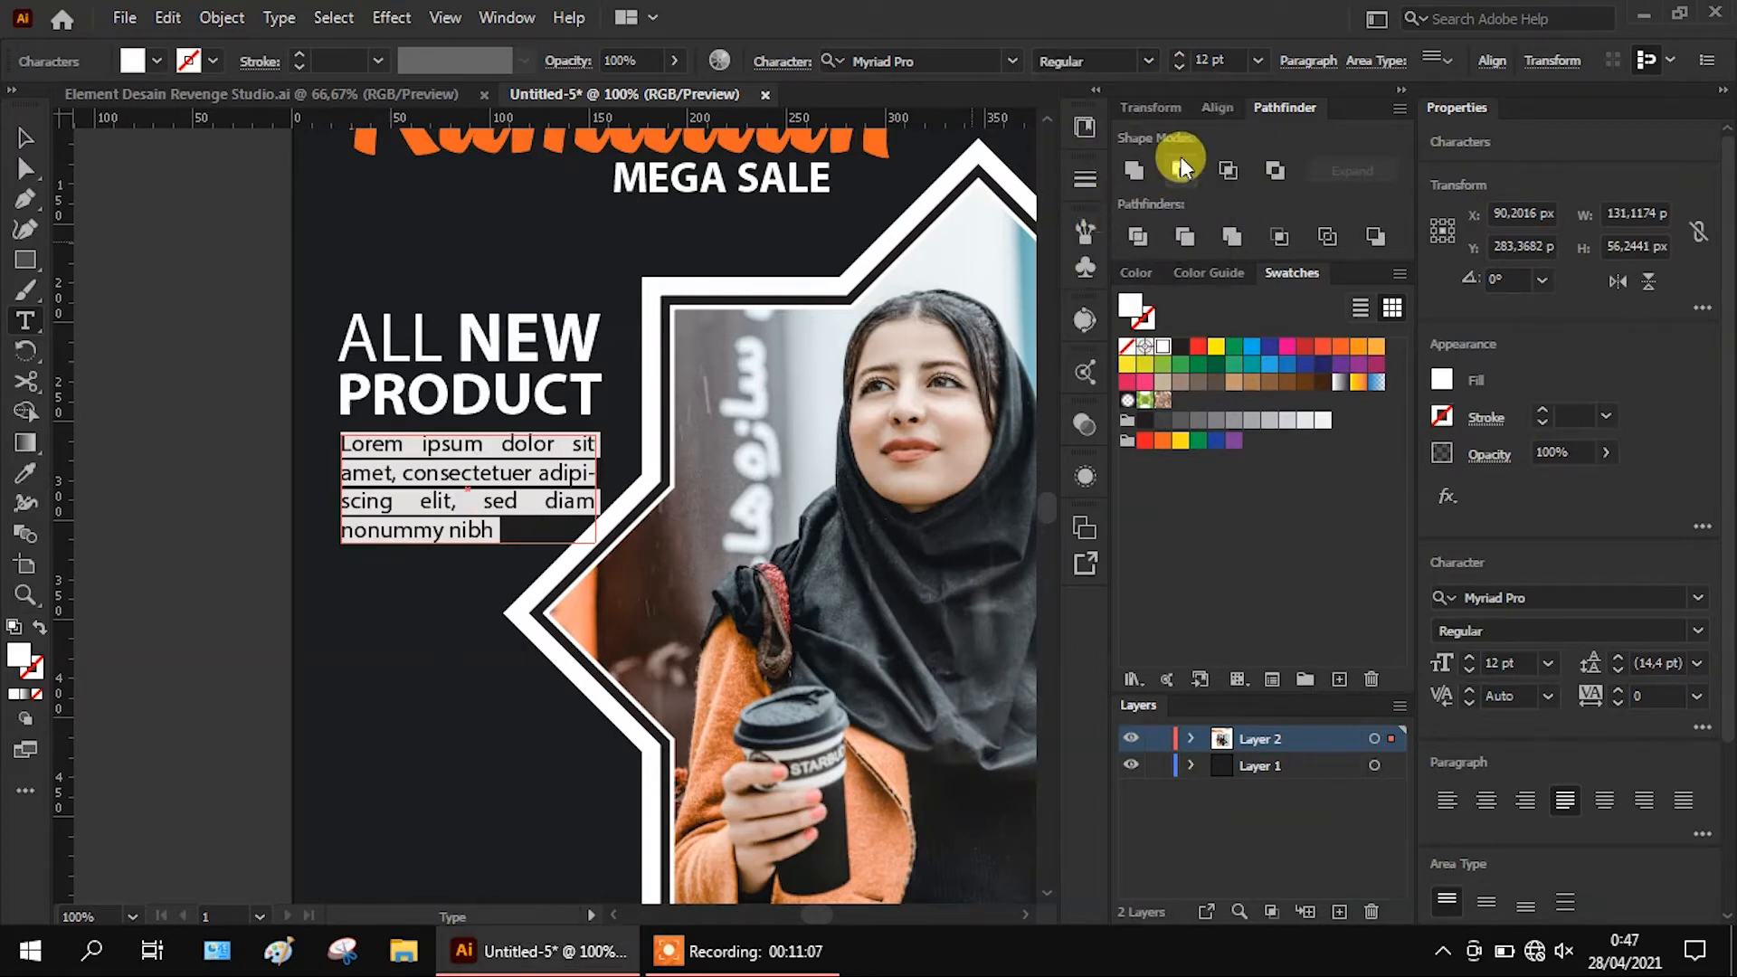
click(1256, 61)
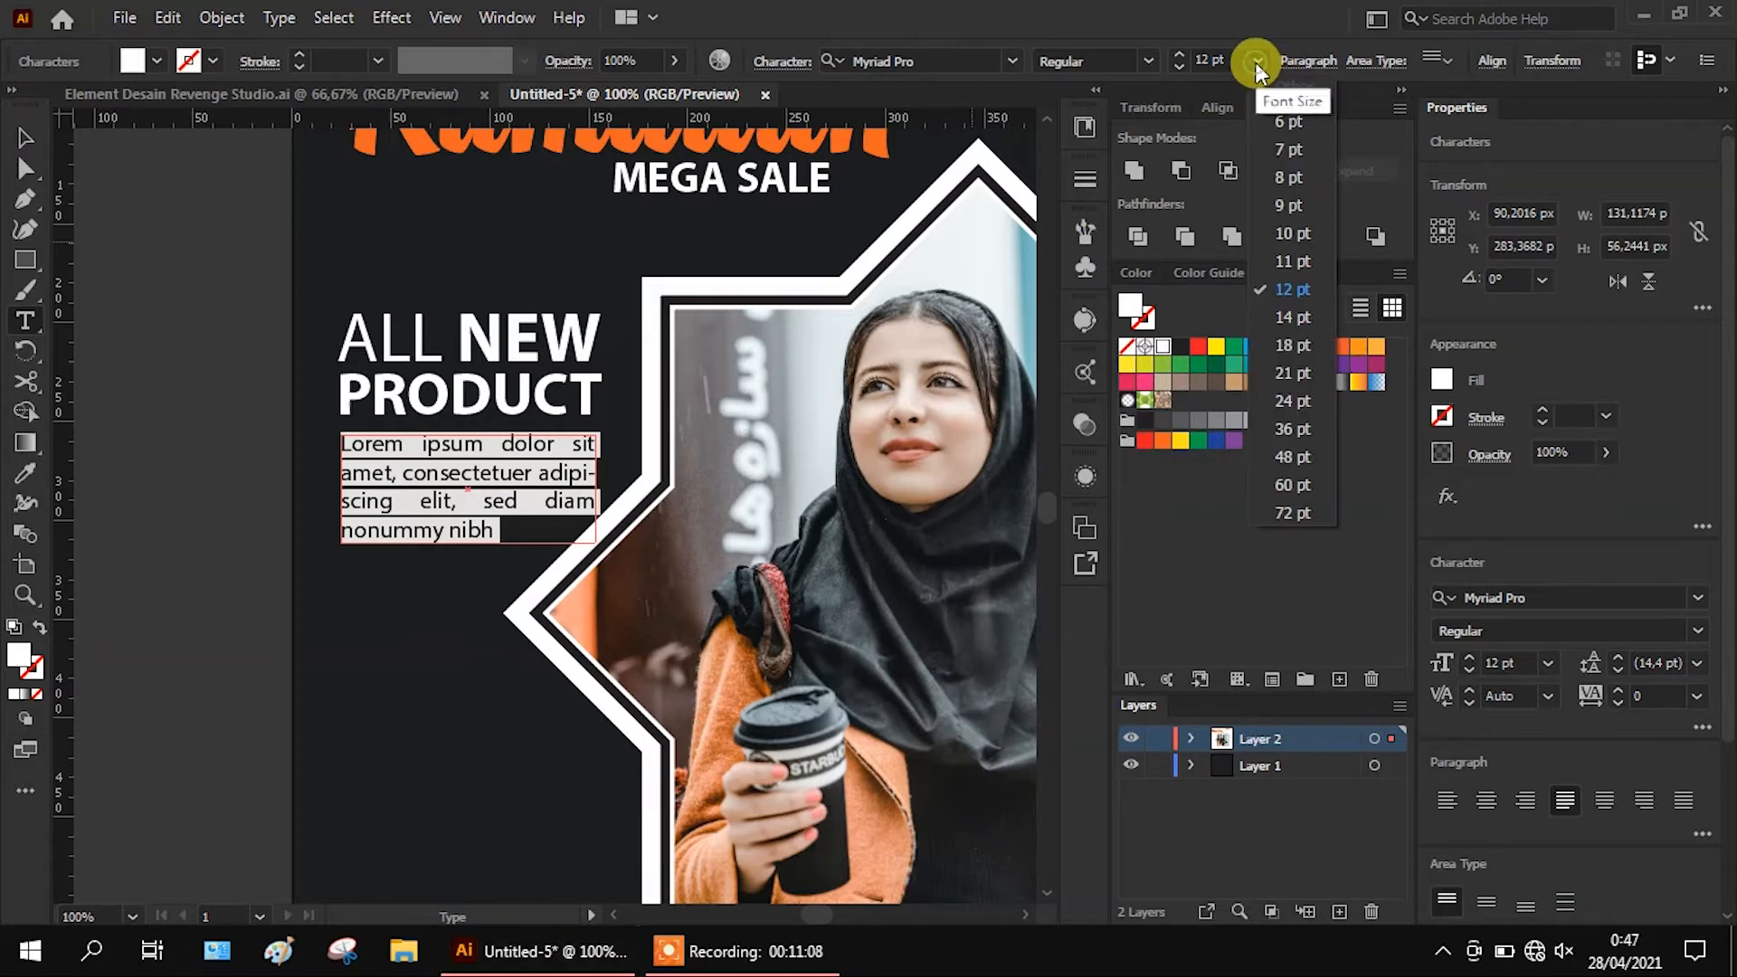
click(1297, 205)
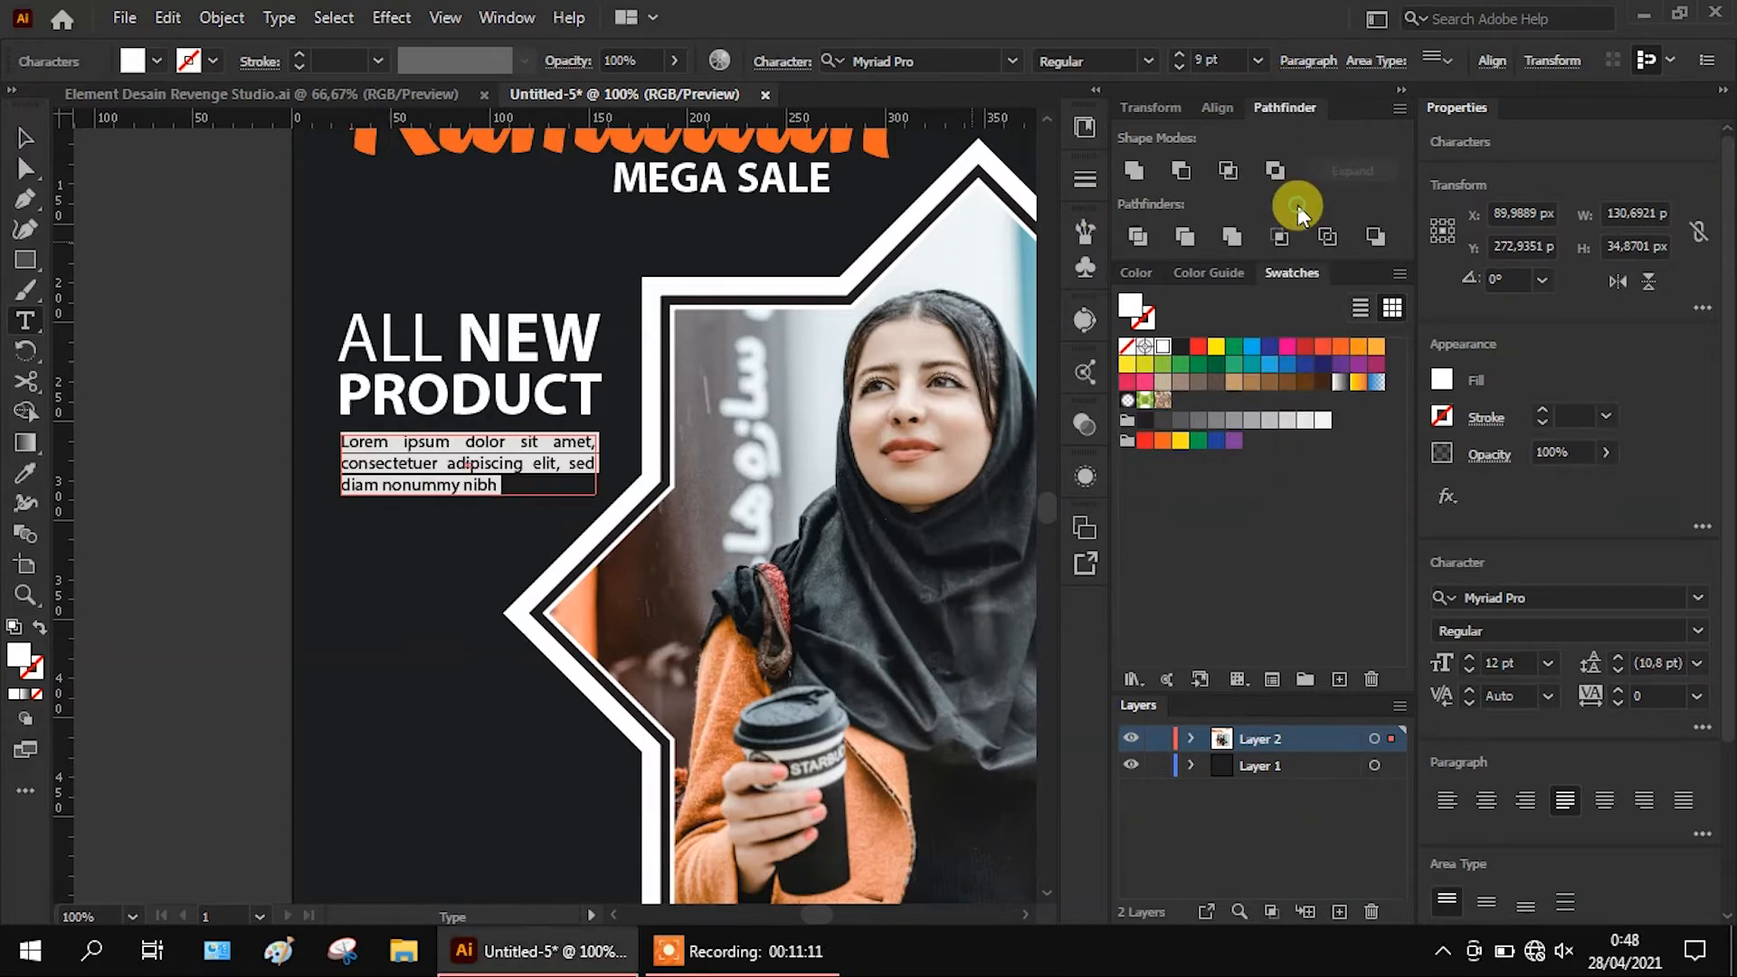
click(26, 137)
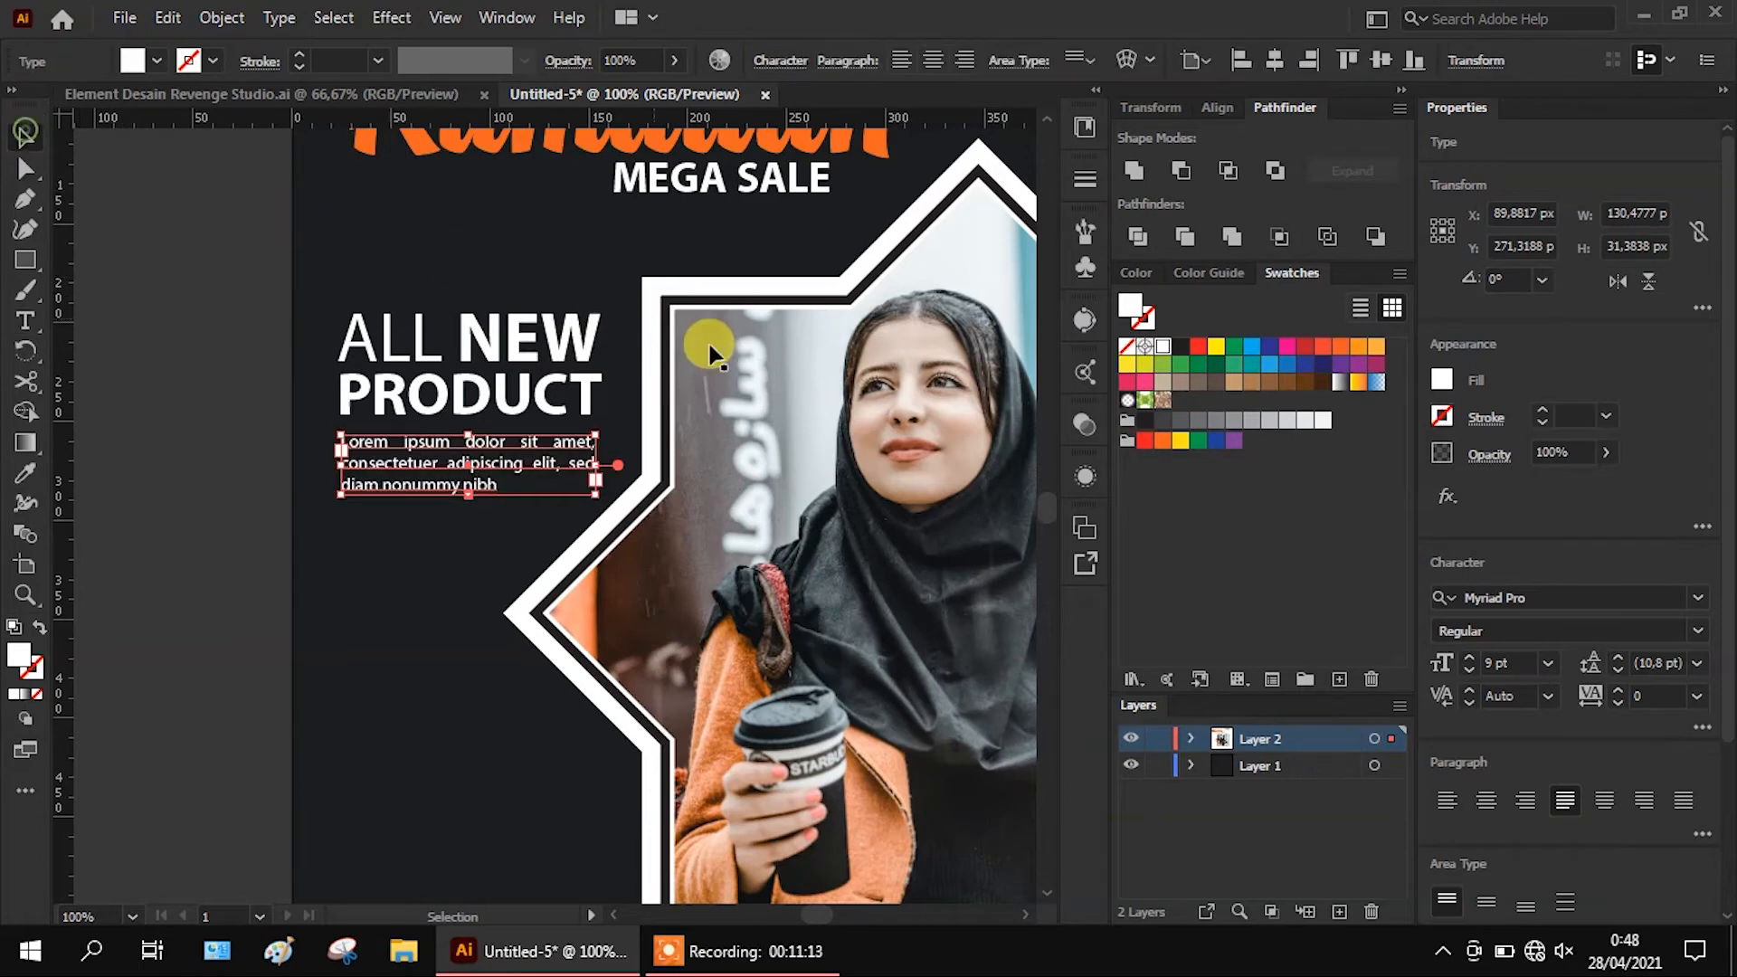
click(172, 471)
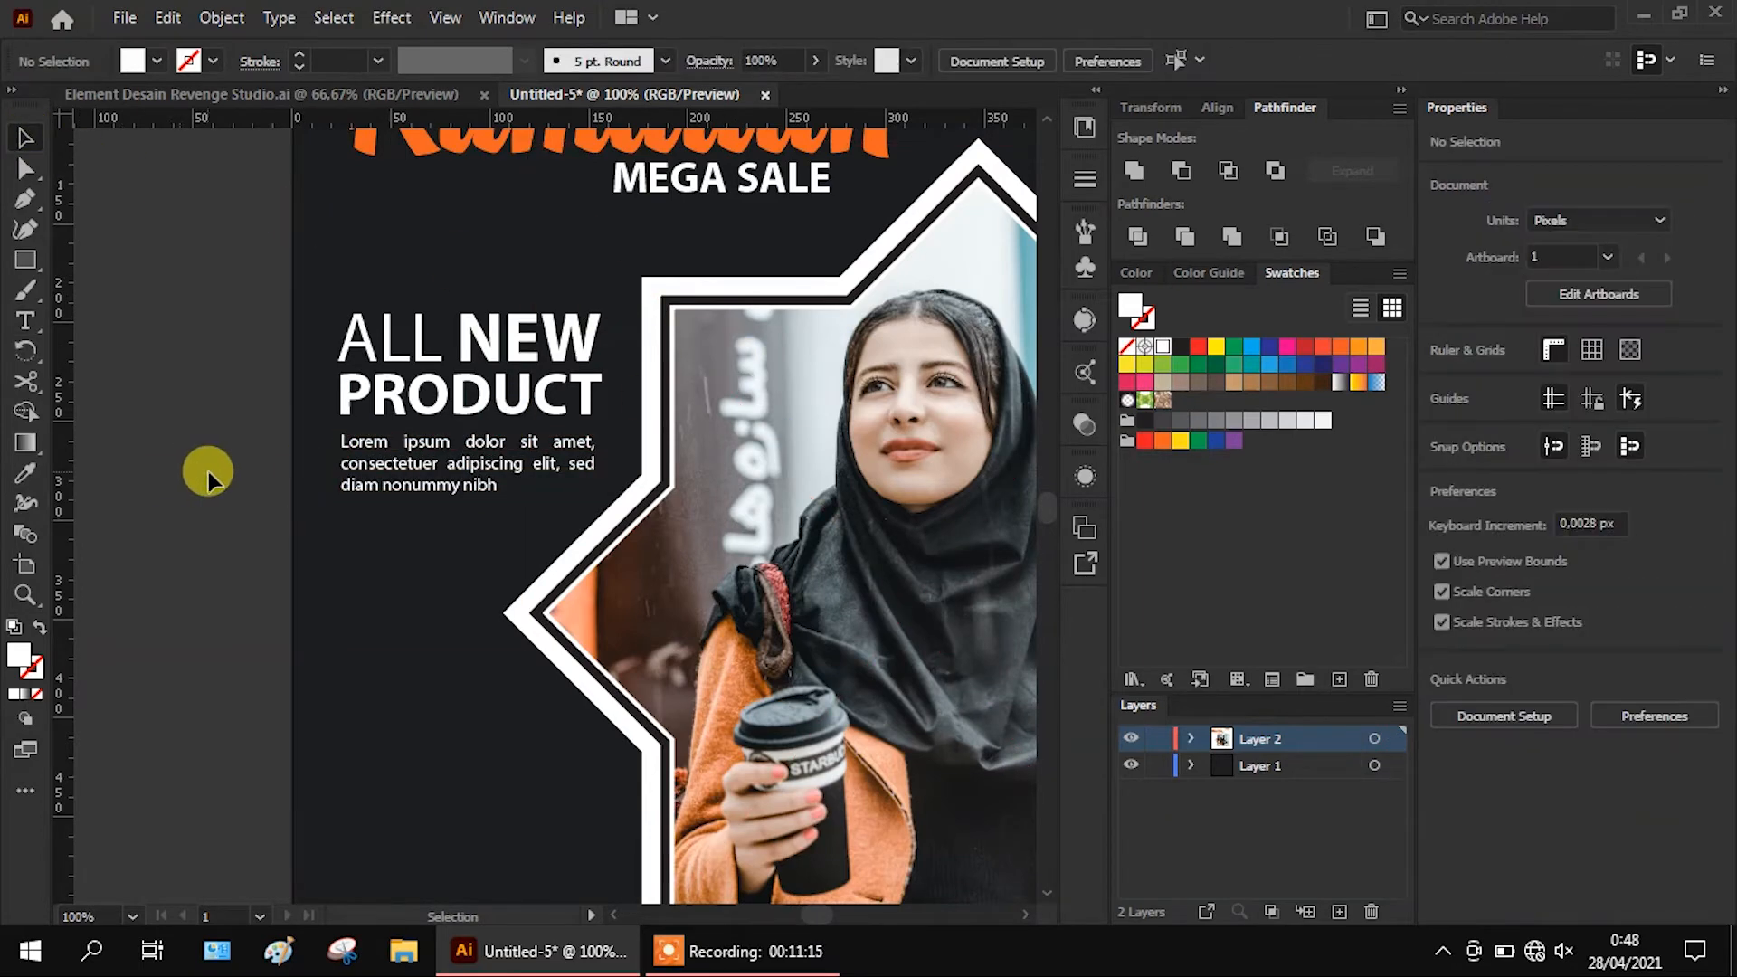
Move the placeholder paragraph slightly down to widen the gap below PRODUCT
scroll(262, 484, down, 1)
drag(487, 432, 488, 459)
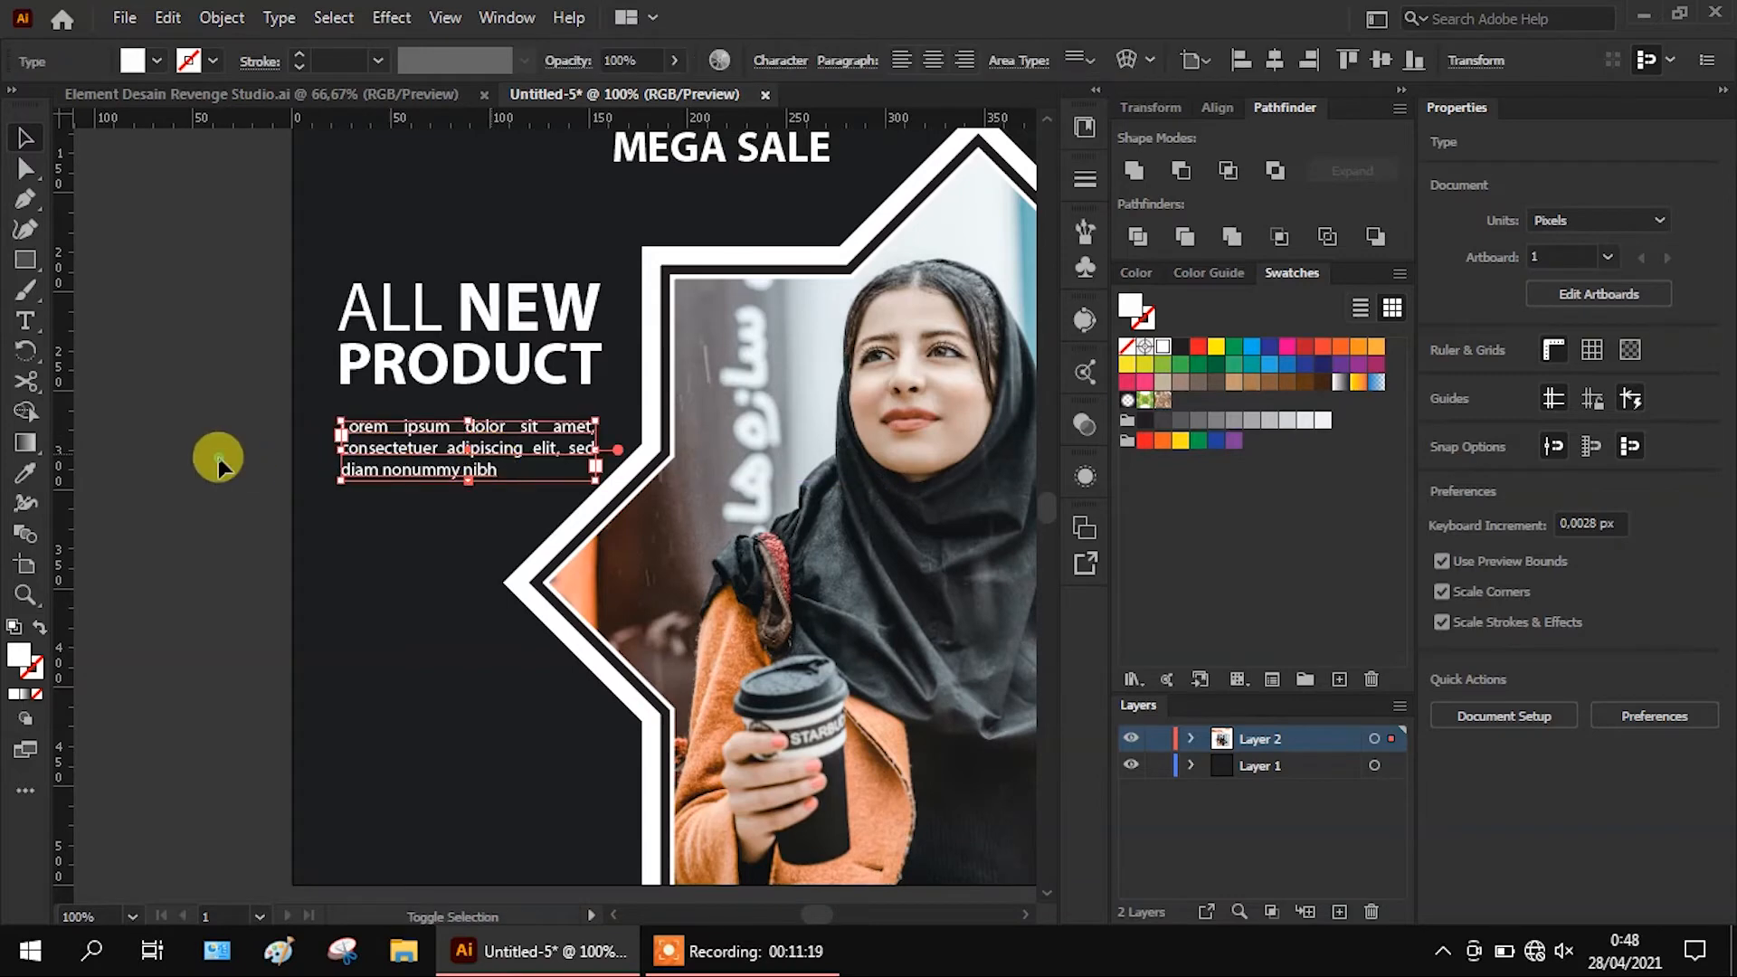
click(378, 481)
Copy the green mosque silhouette from the Element Desain Revenge Studio.ai document and paste it into the sale design
scroll(232, 450, down, 2)
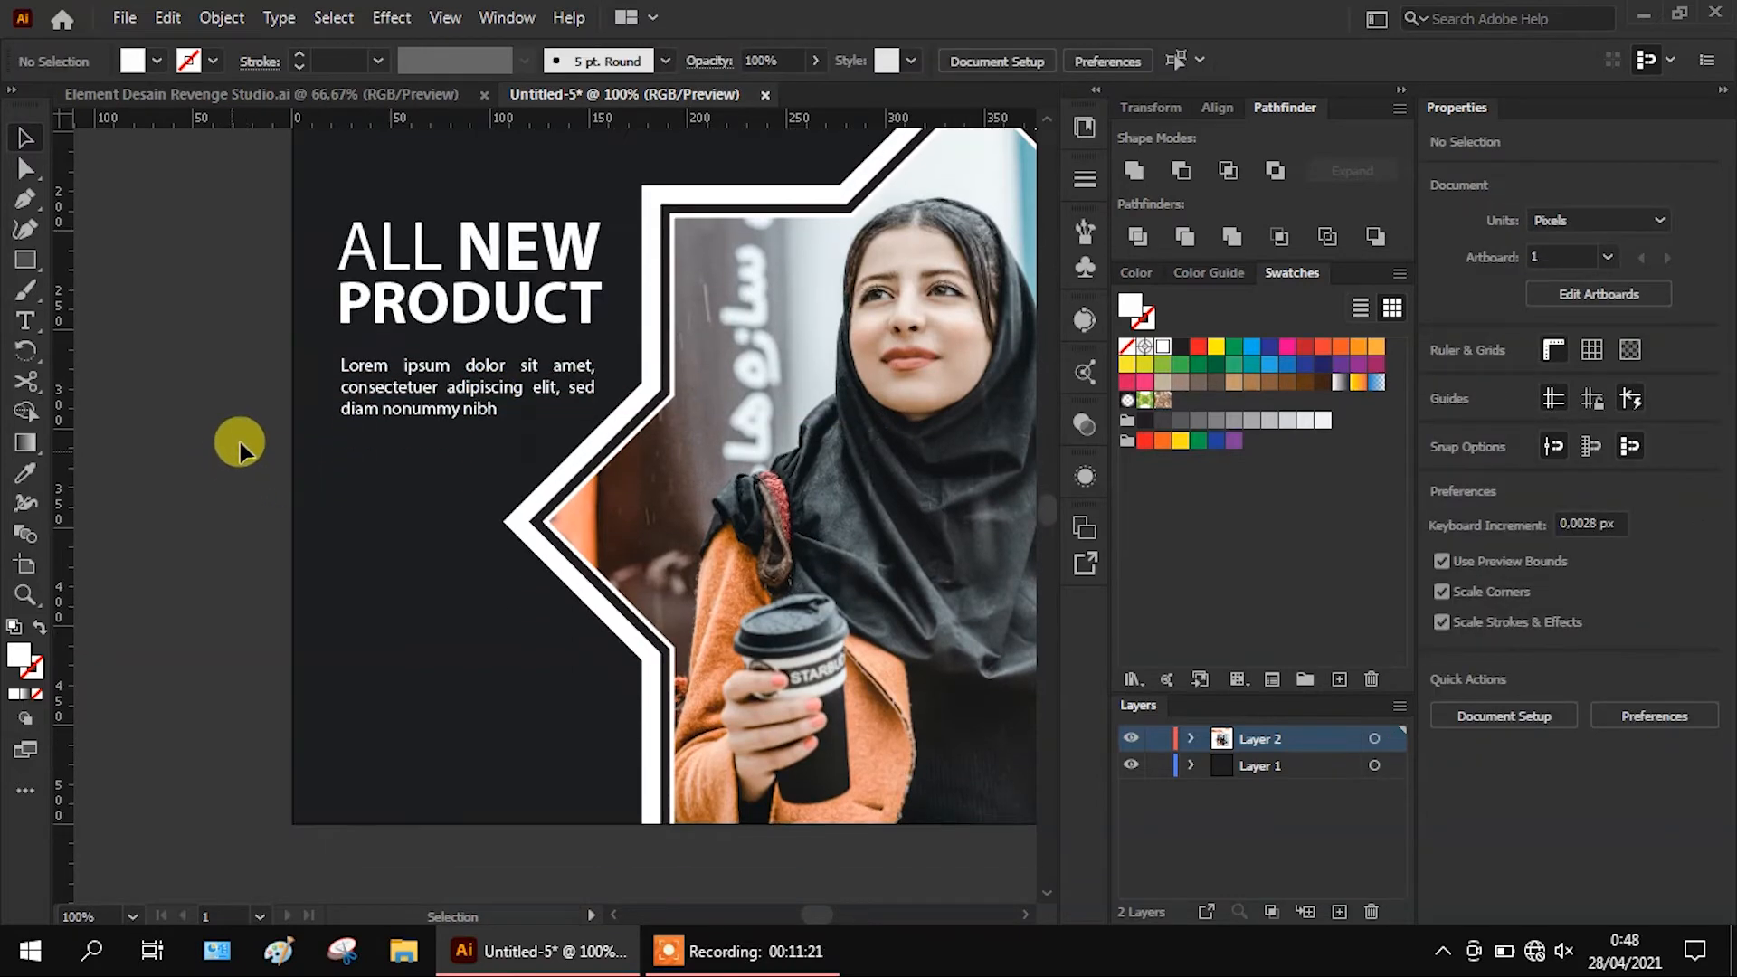
click(395, 93)
click(629, 239)
key(ctrl+c)
click(605, 94)
key(ctrl+v)
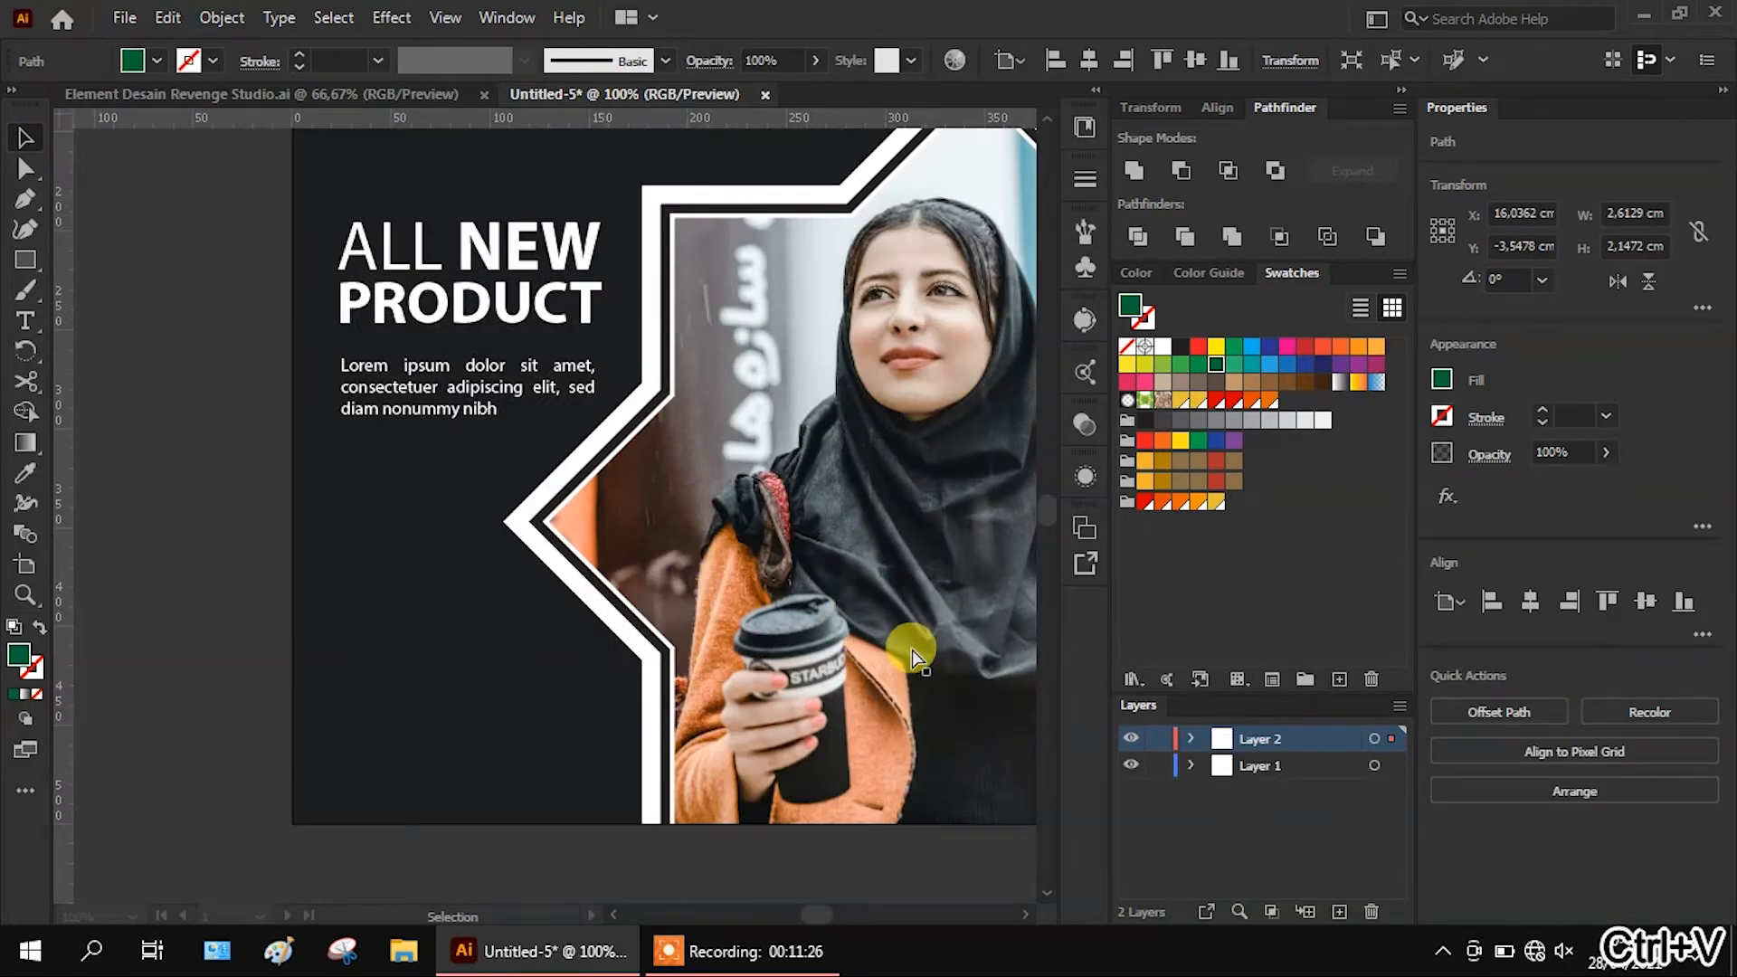
Place the mosque silhouette in the artboard's lower-left corner and align it to the artboard's left edge
click(571, 553)
drag(426, 769, 374, 799)
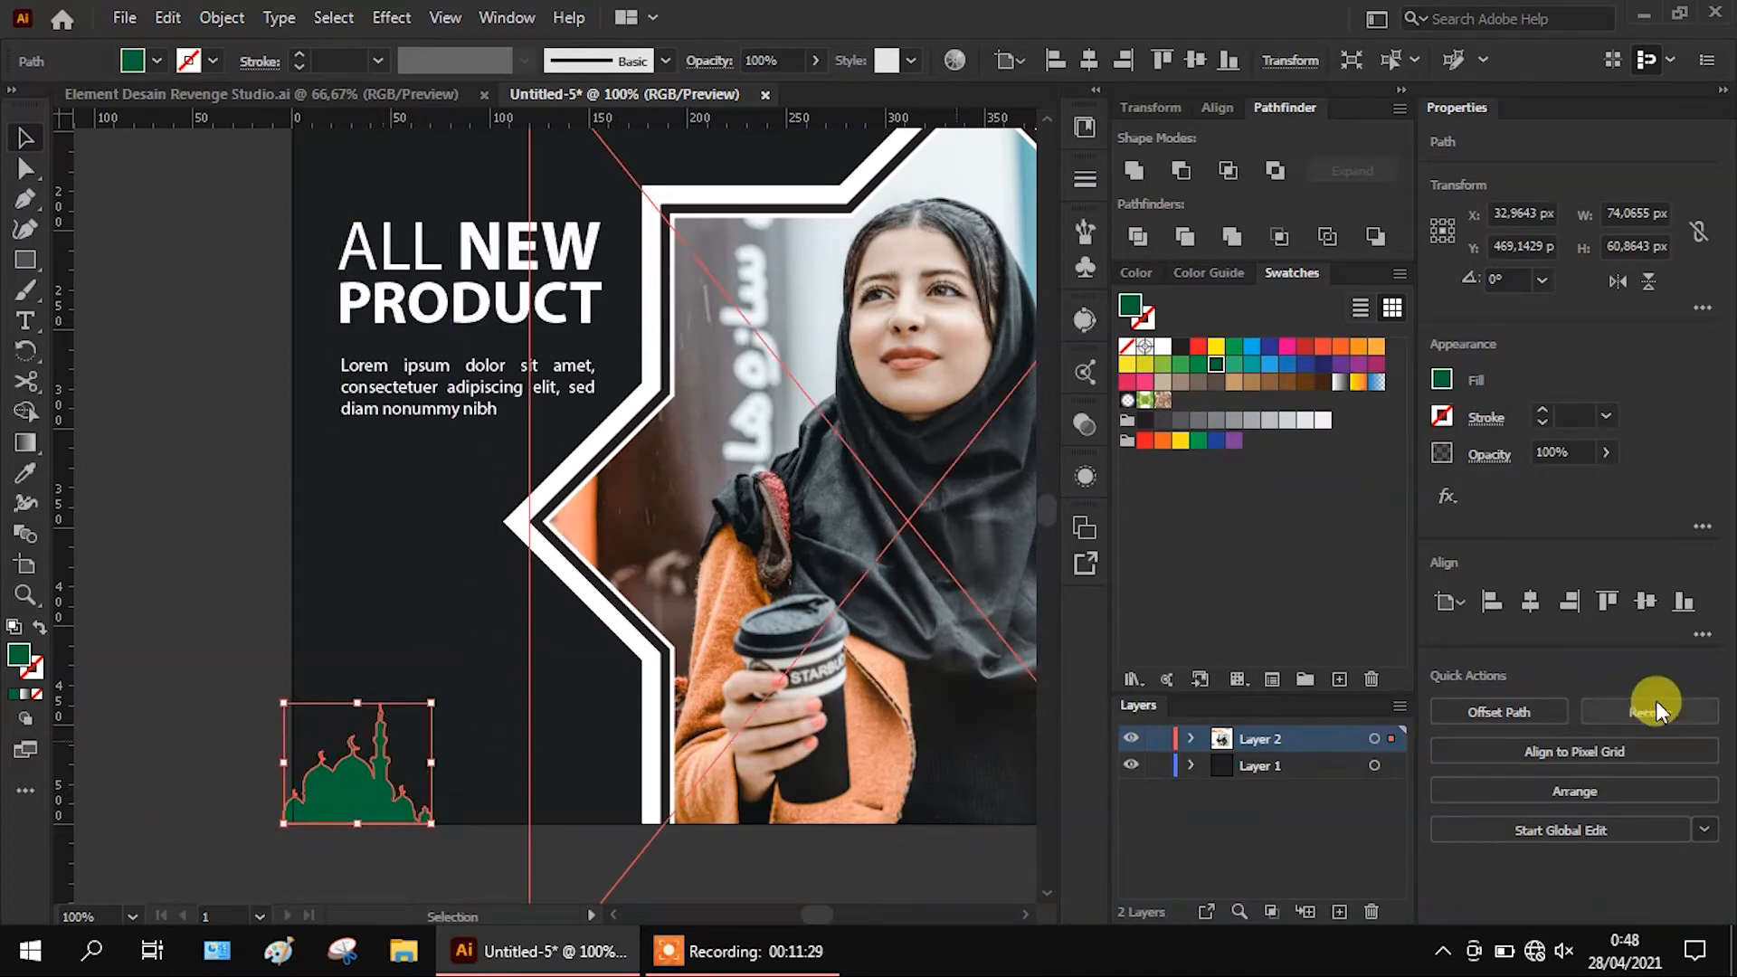
click(1490, 601)
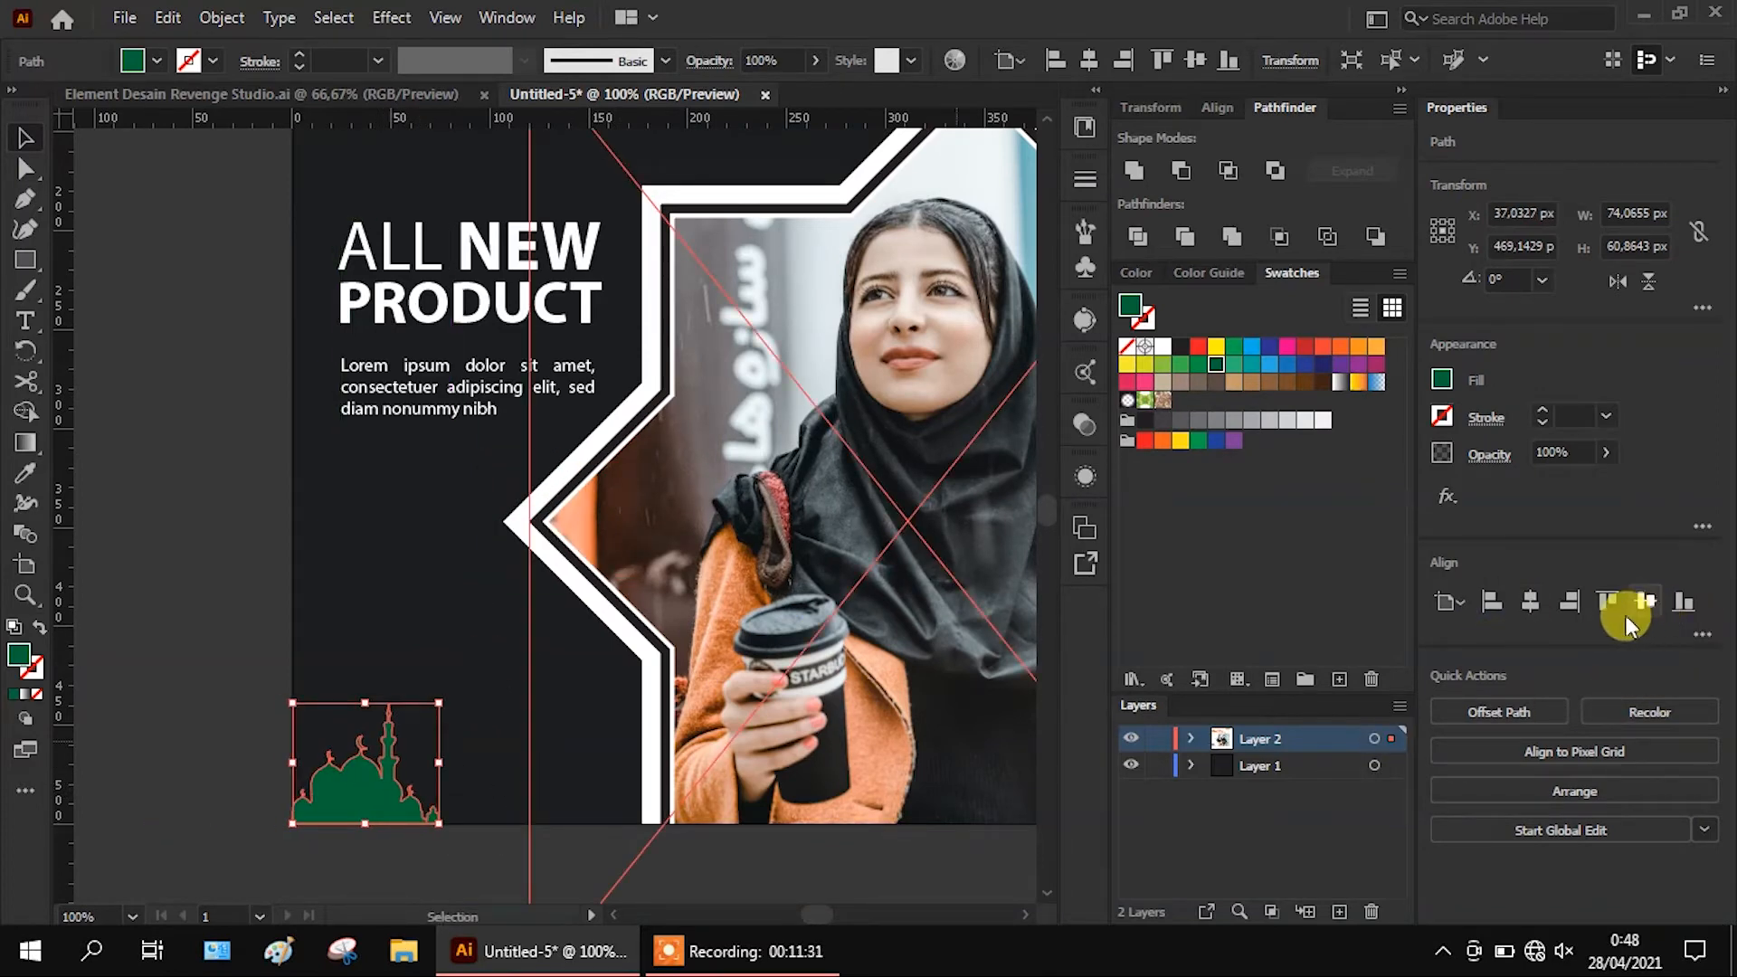
Align the mosque silhouette to the artboard's bottom edge and enlarge it proportionally to about 178 x 146 px
click(1664, 604)
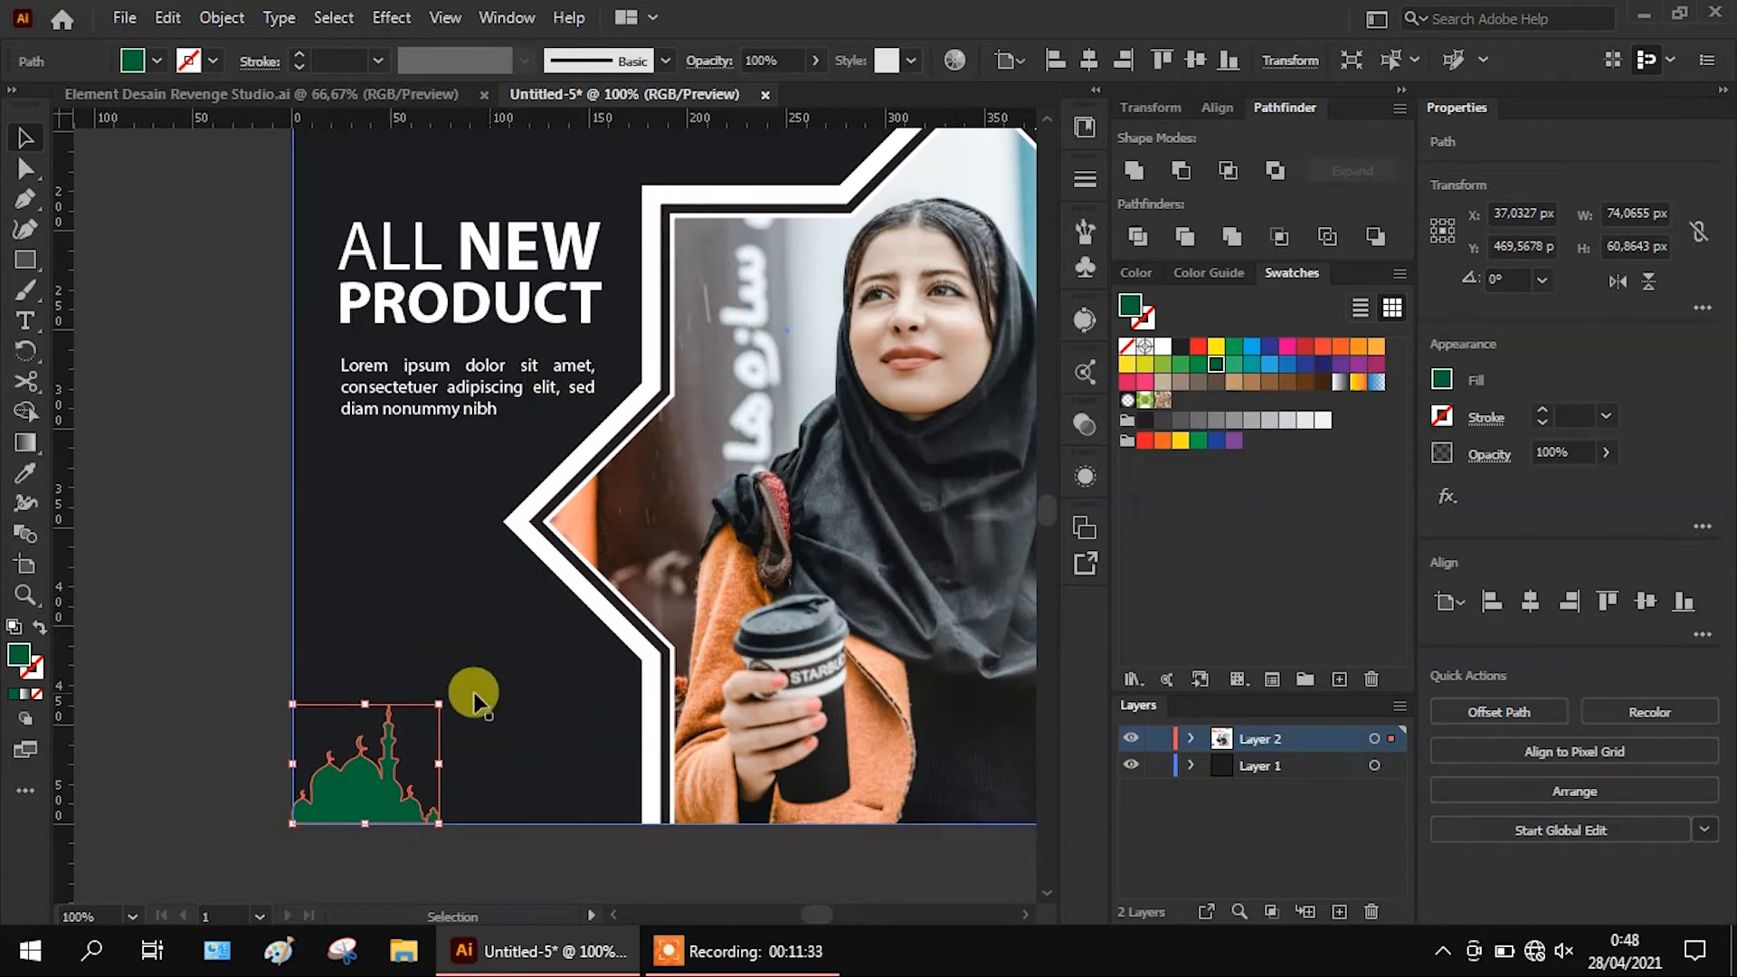
drag(443, 697, 749, 535)
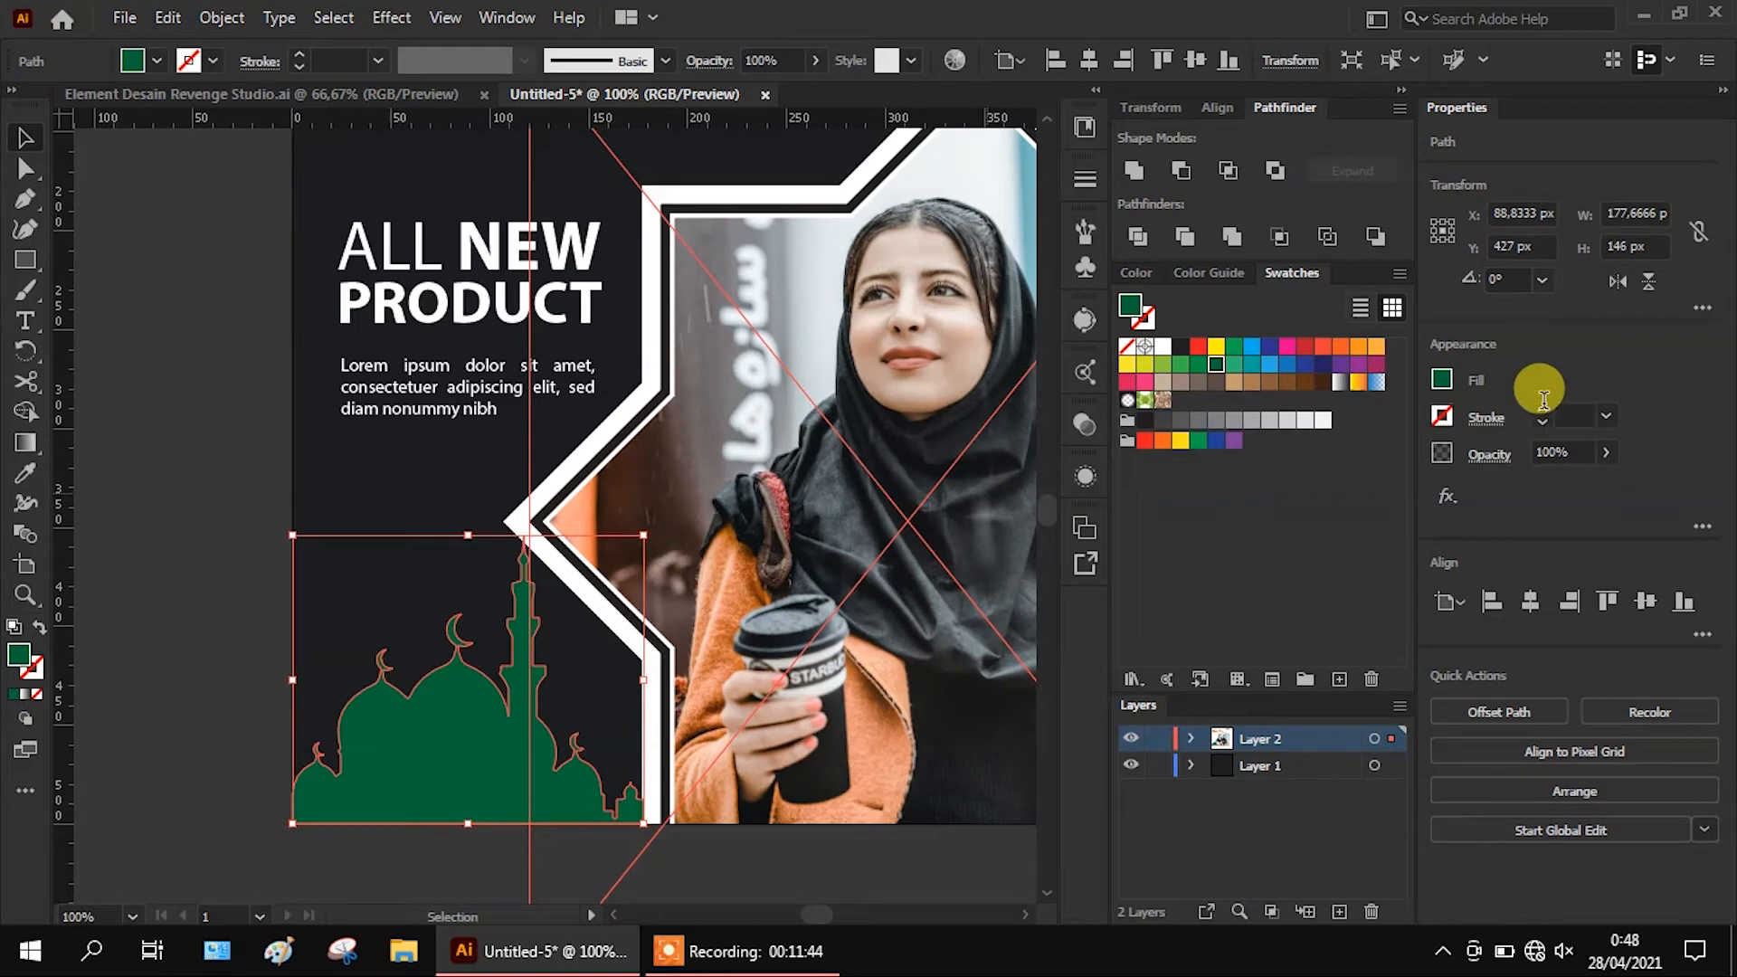
Recolor the mosque silhouette with the orange sampled from the Ramadan headline
click(24, 471)
click(428, 449)
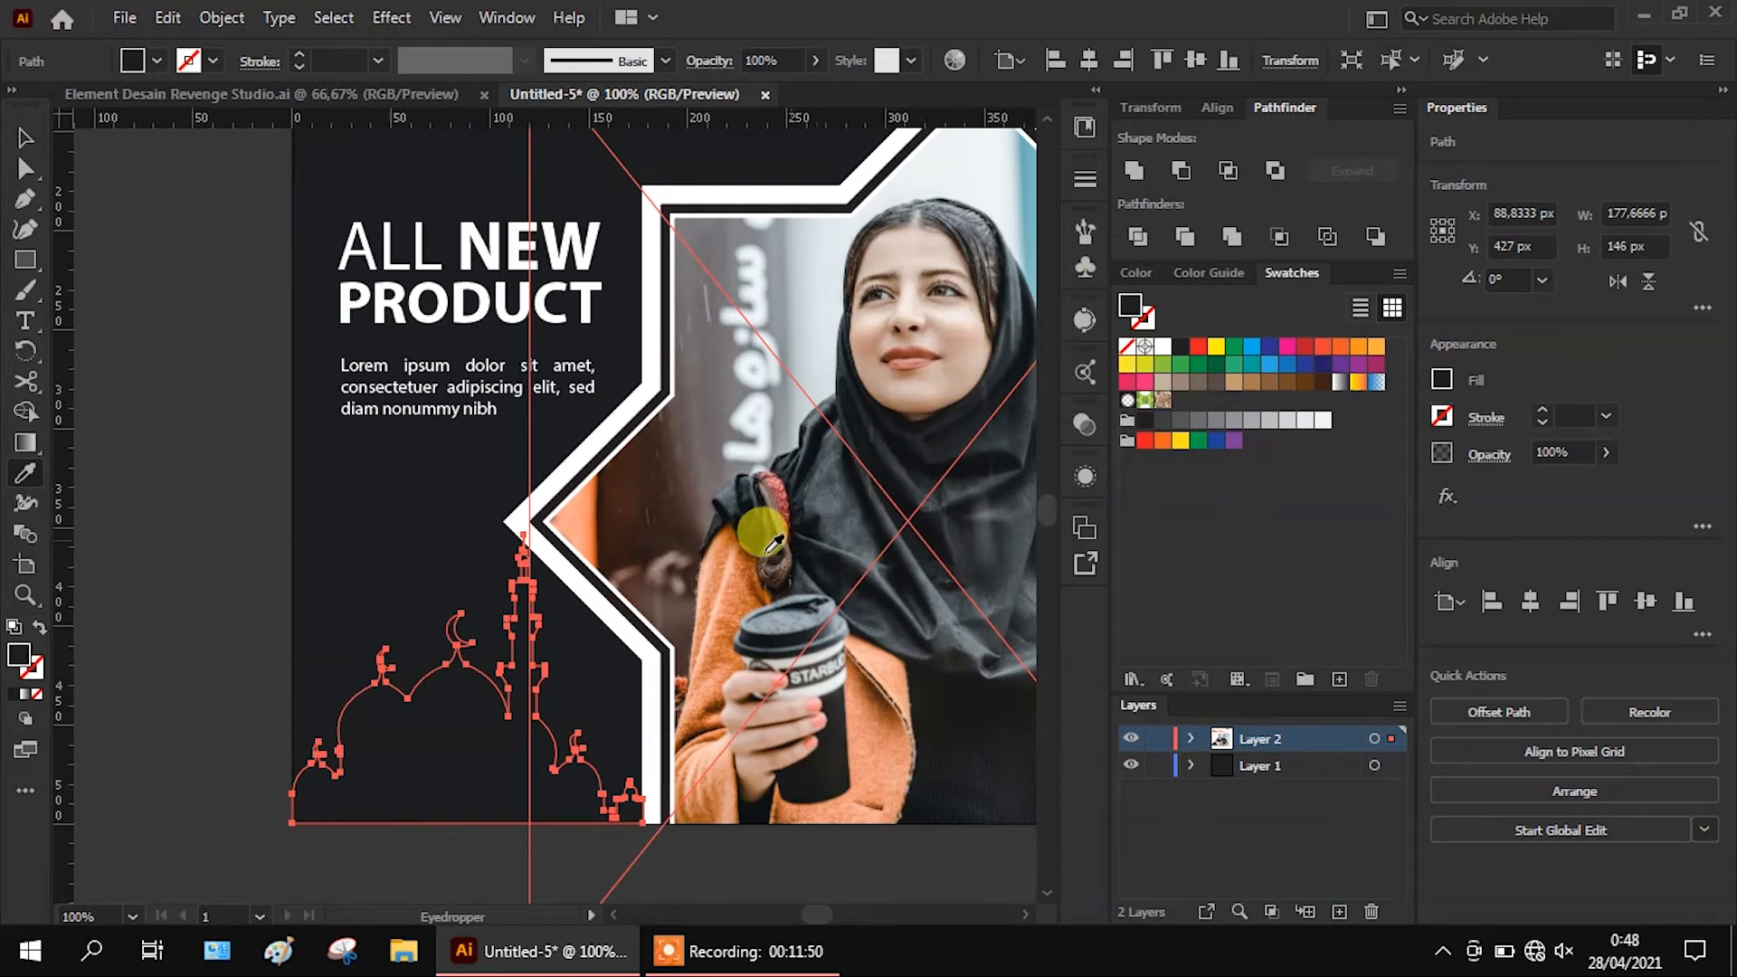
click(729, 558)
click(24, 138)
key(i)
scroll(757, 465, up, 3)
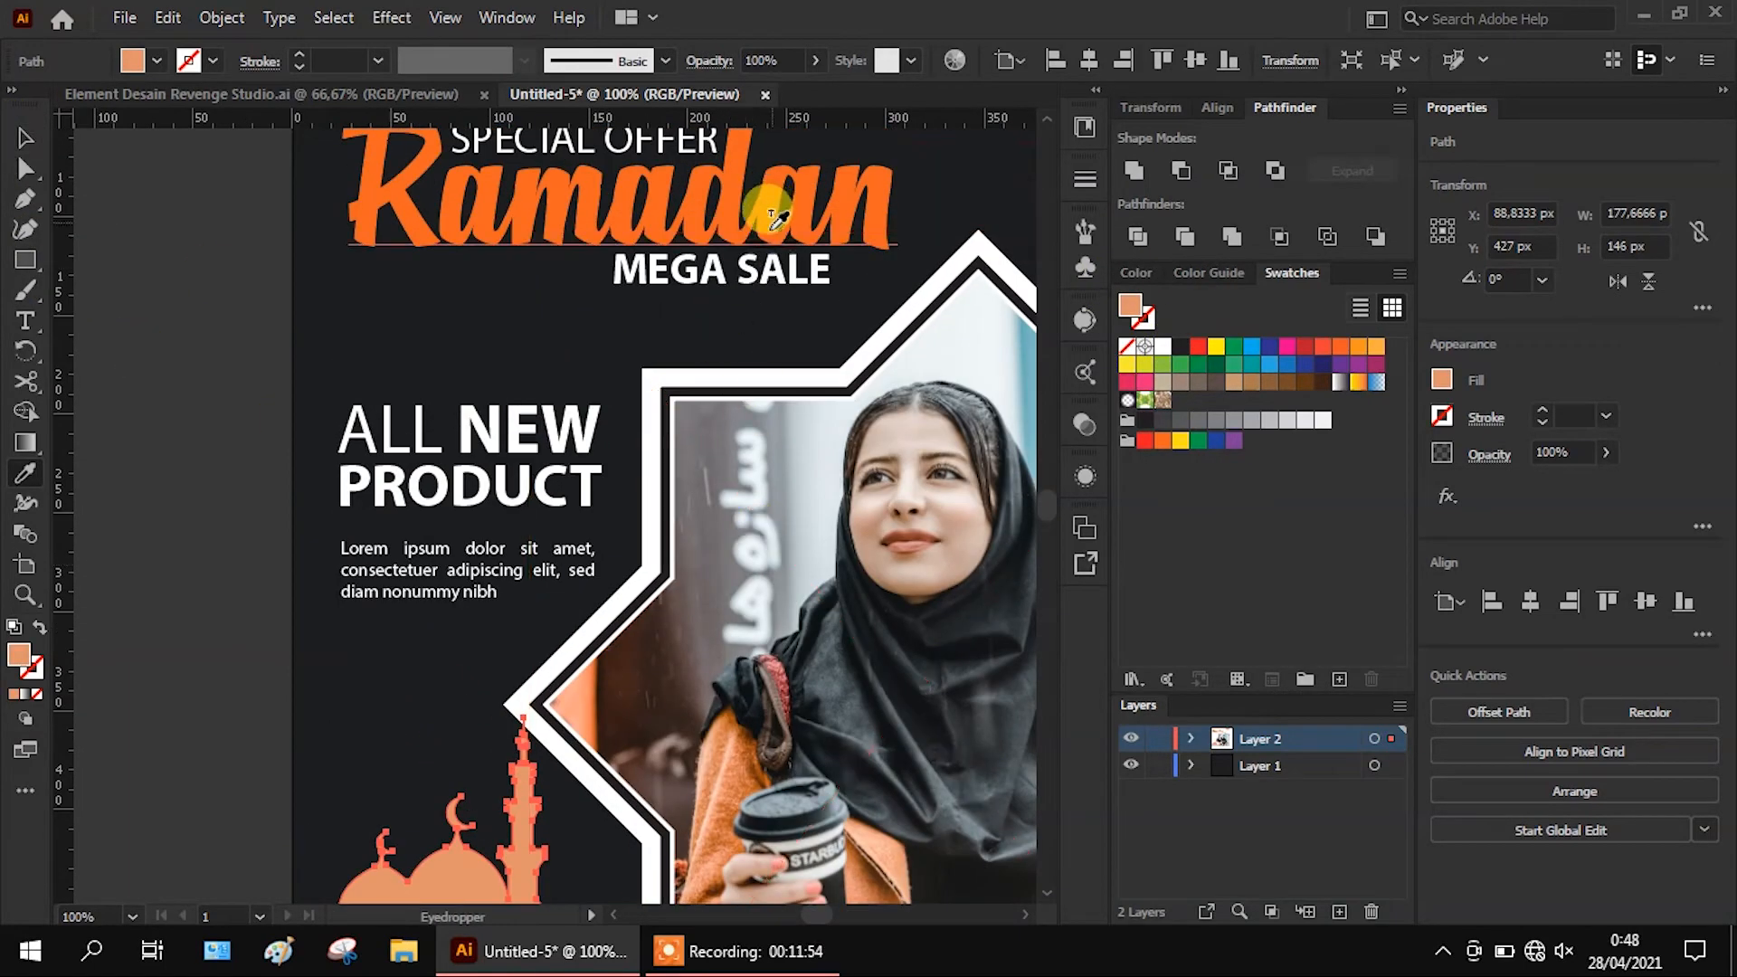
click(775, 213)
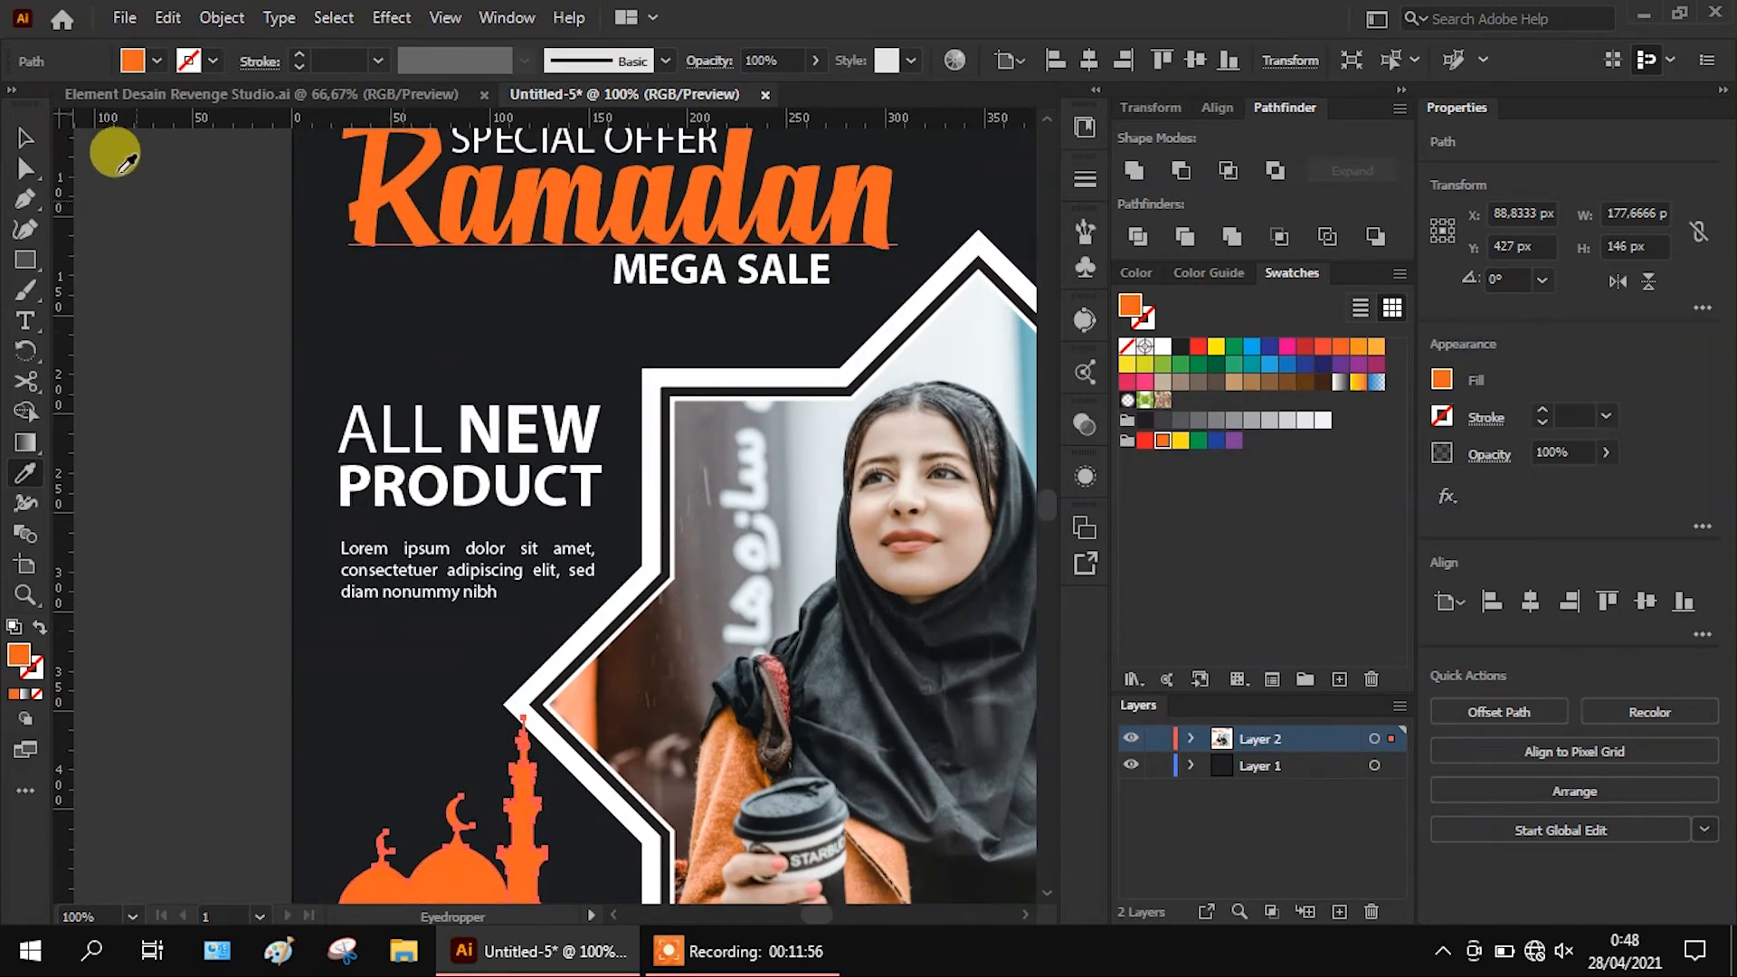
click(25, 138)
click(143, 307)
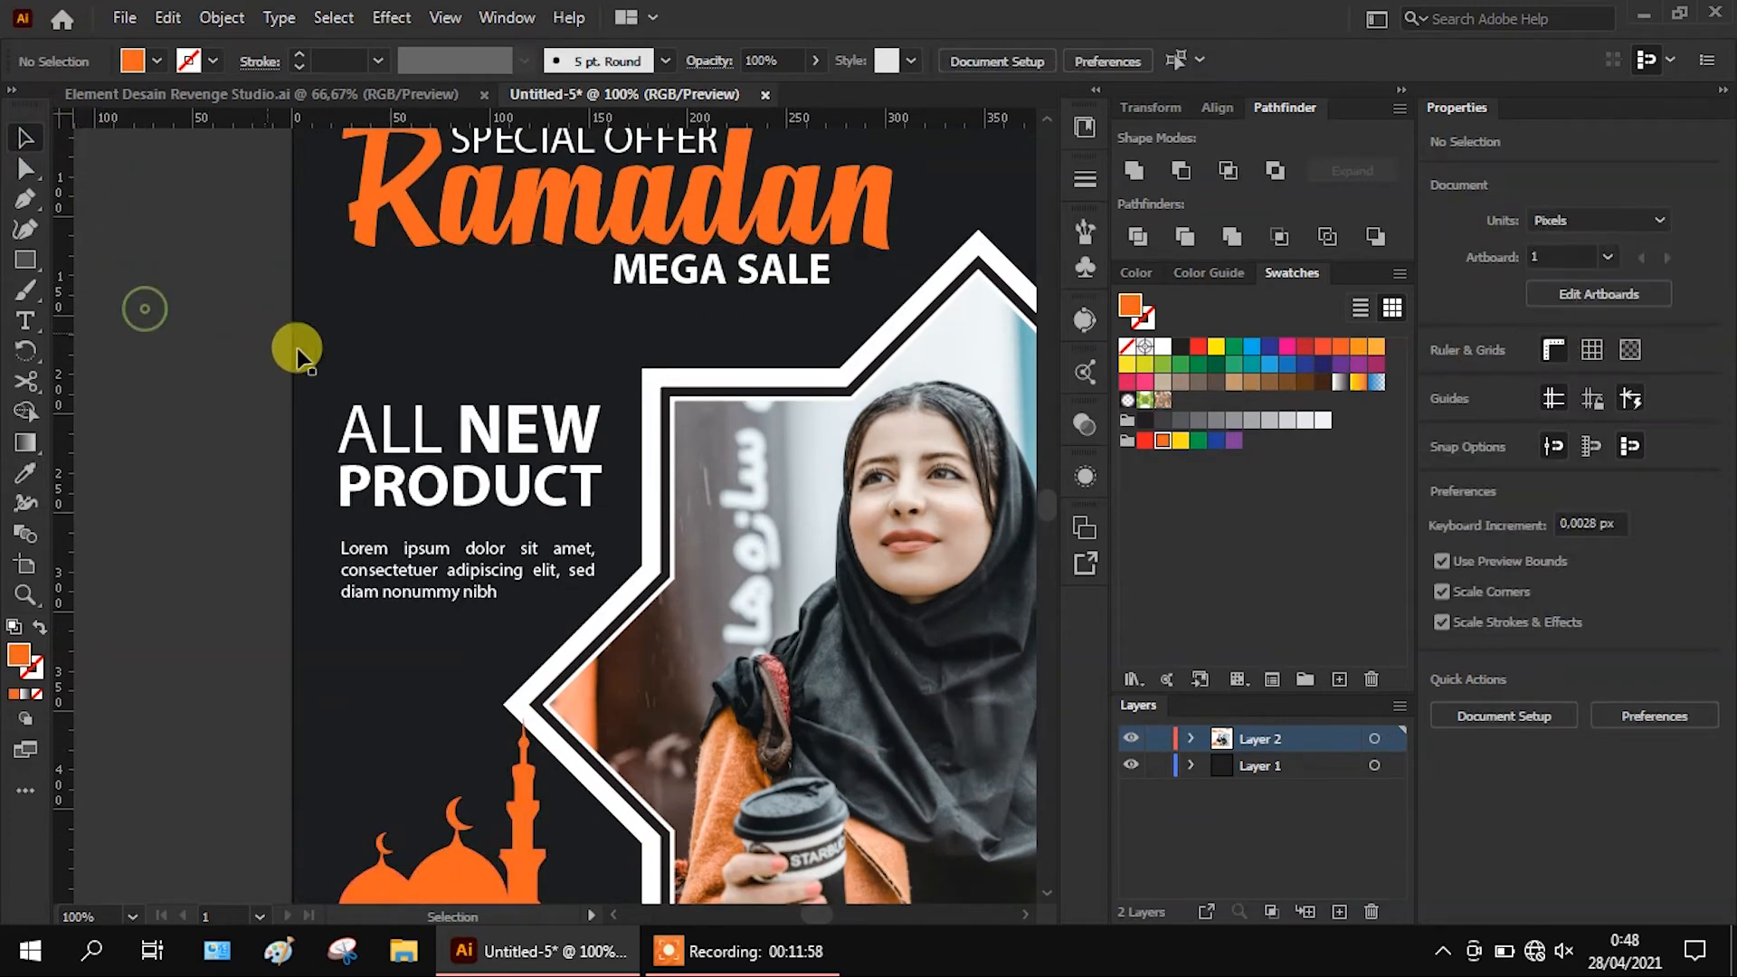
Scale the mosque silhouette down proportionally to 170 px wide, keeping it anchored in the artboard's lower-left corner
scroll(299, 344, down, 1)
scroll(423, 774, up, 1)
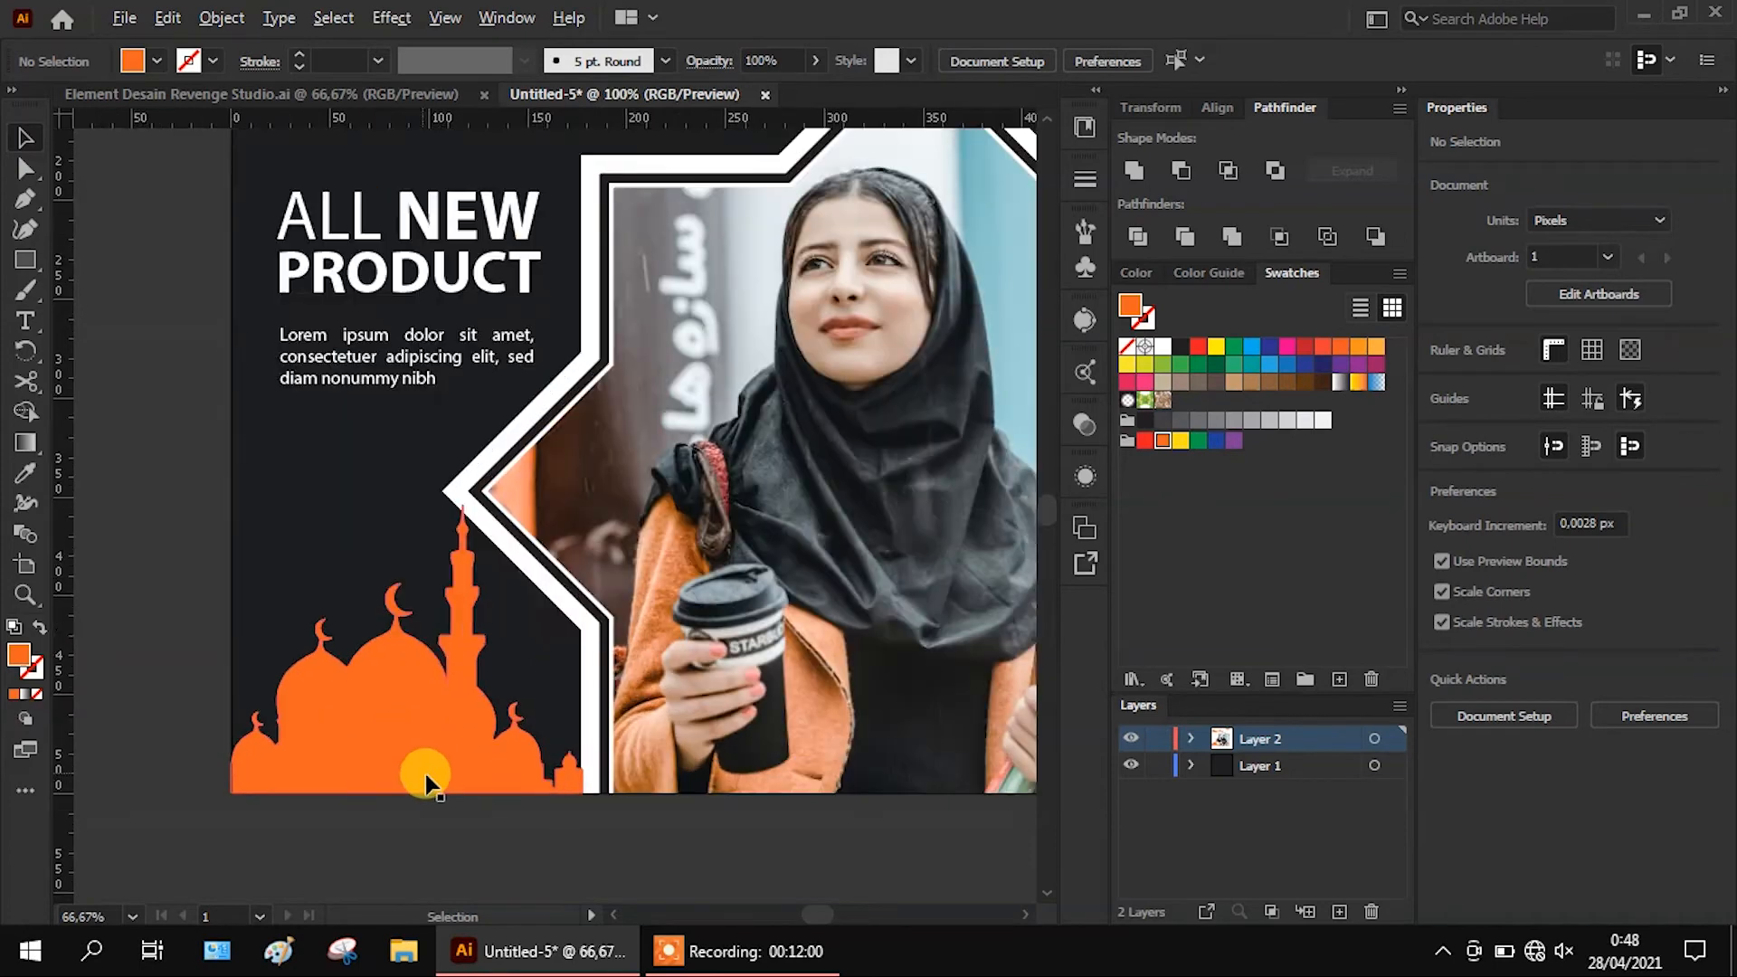
scroll(425, 774, up, 2)
click(425, 705)
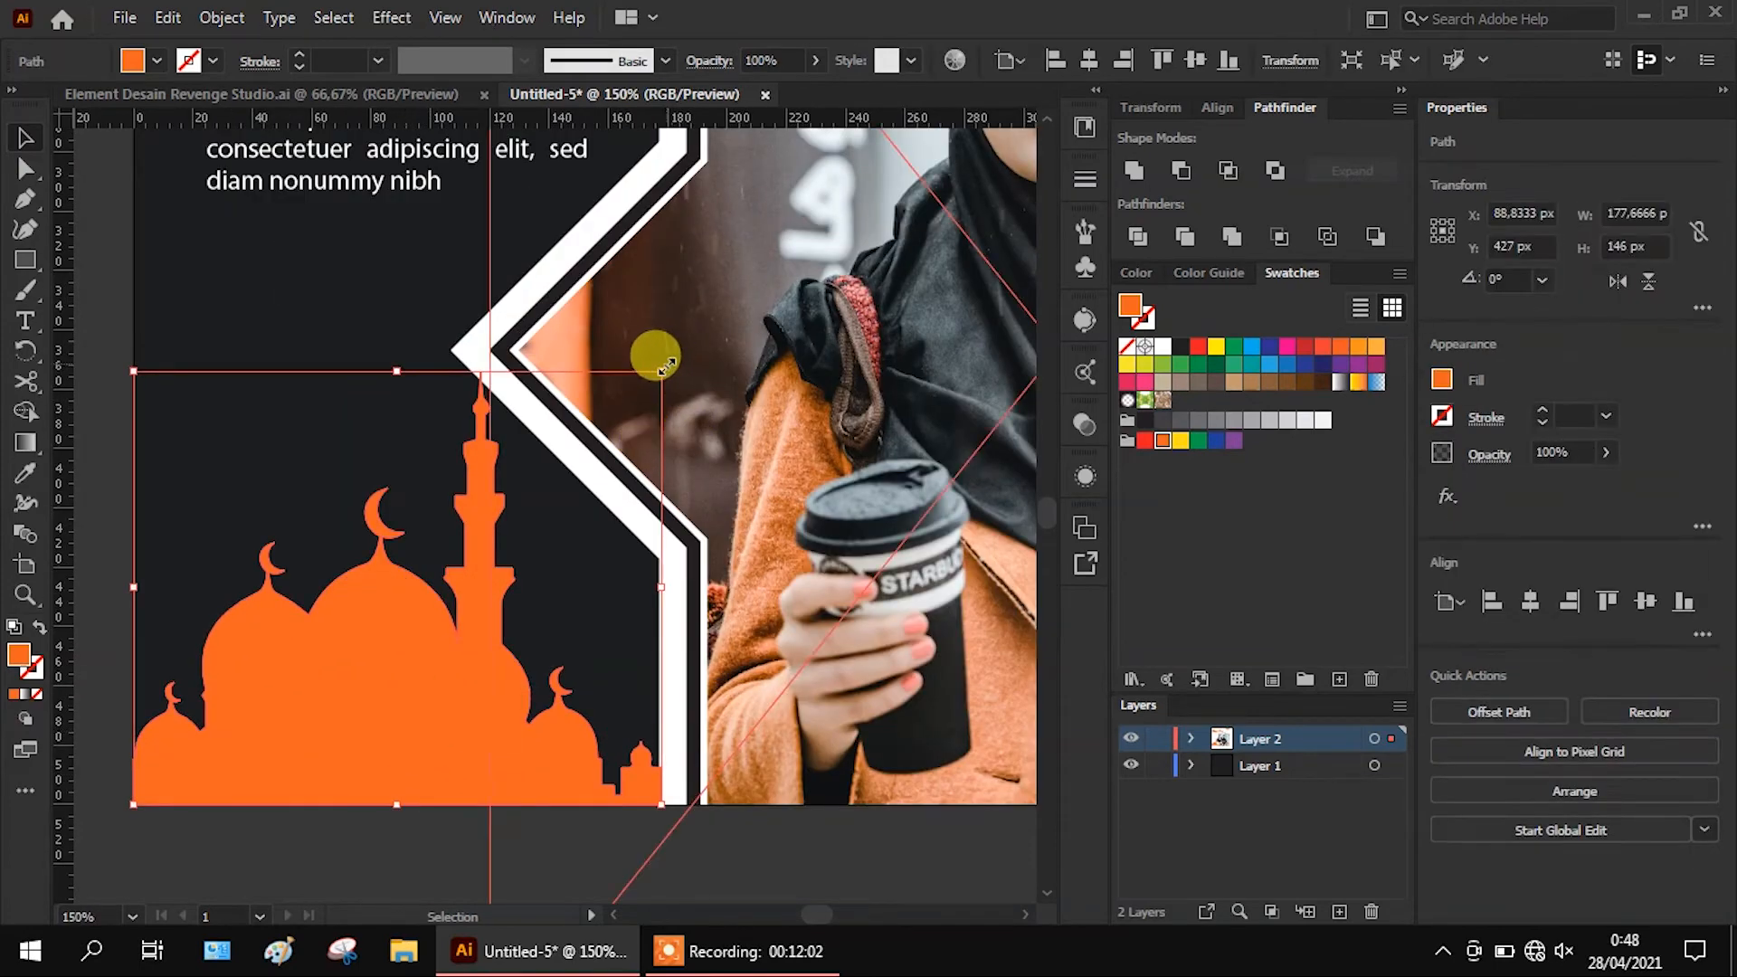
drag(664, 366, 639, 391)
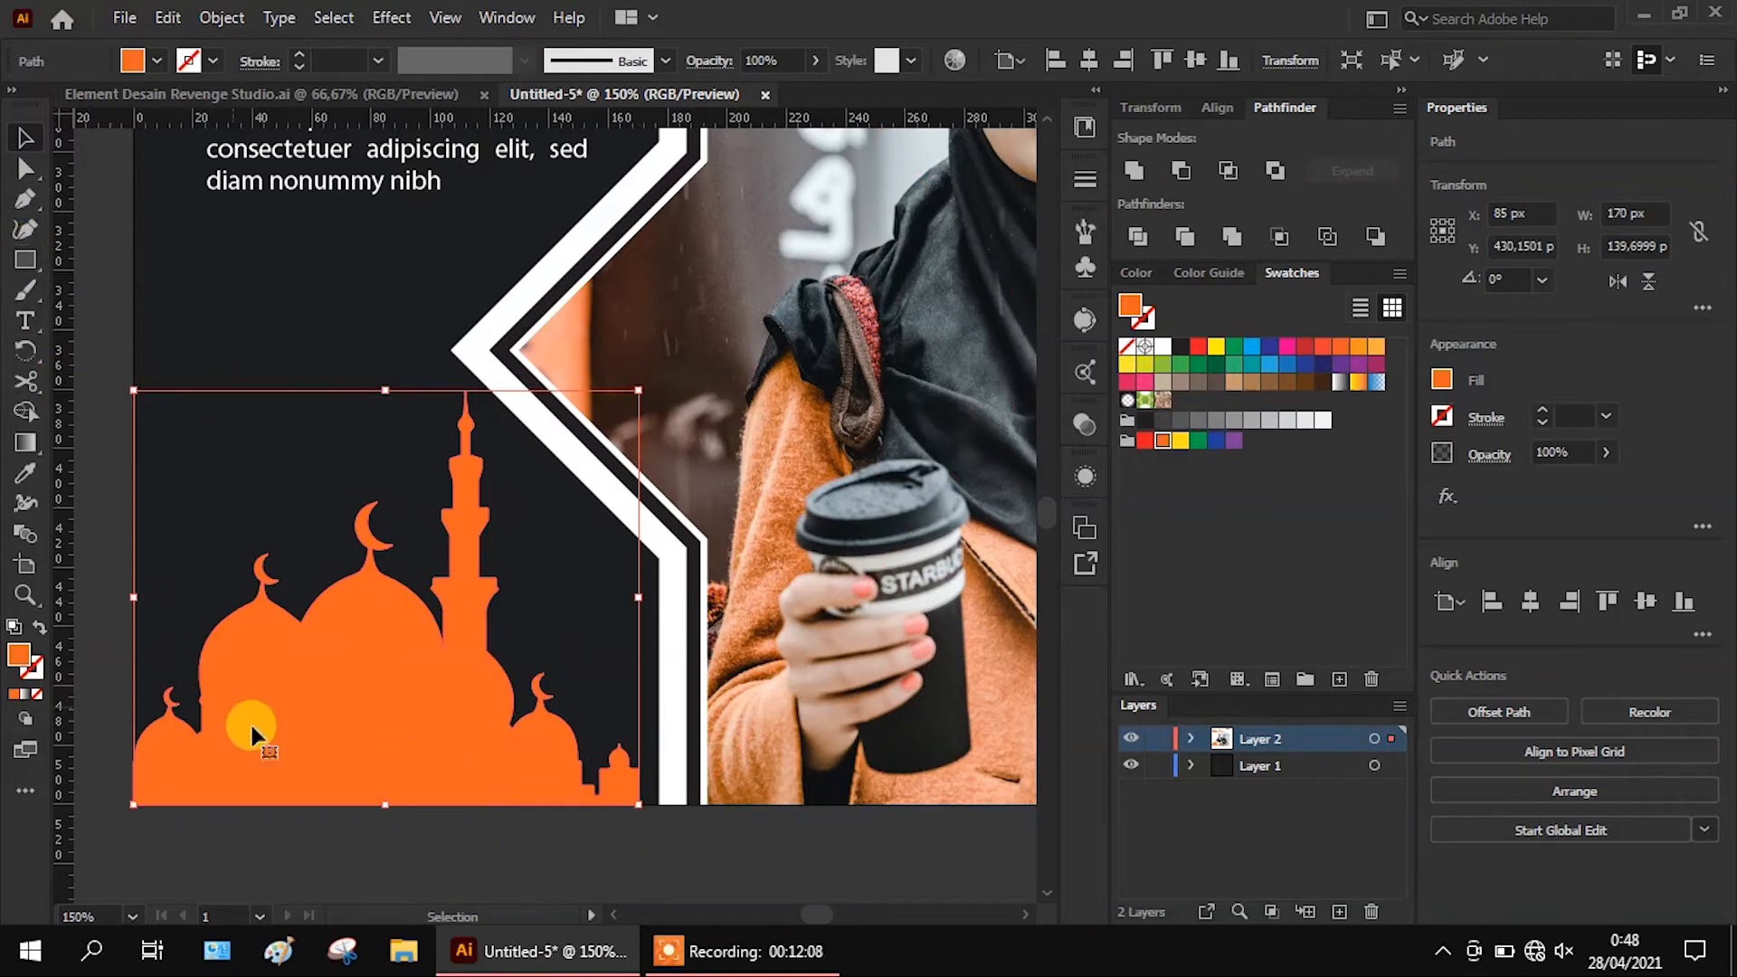
Draw an orange 11 x 5 px rectangle along the artboard's bottom edge, bridging the mosque's right end and the white frame
click(27, 261)
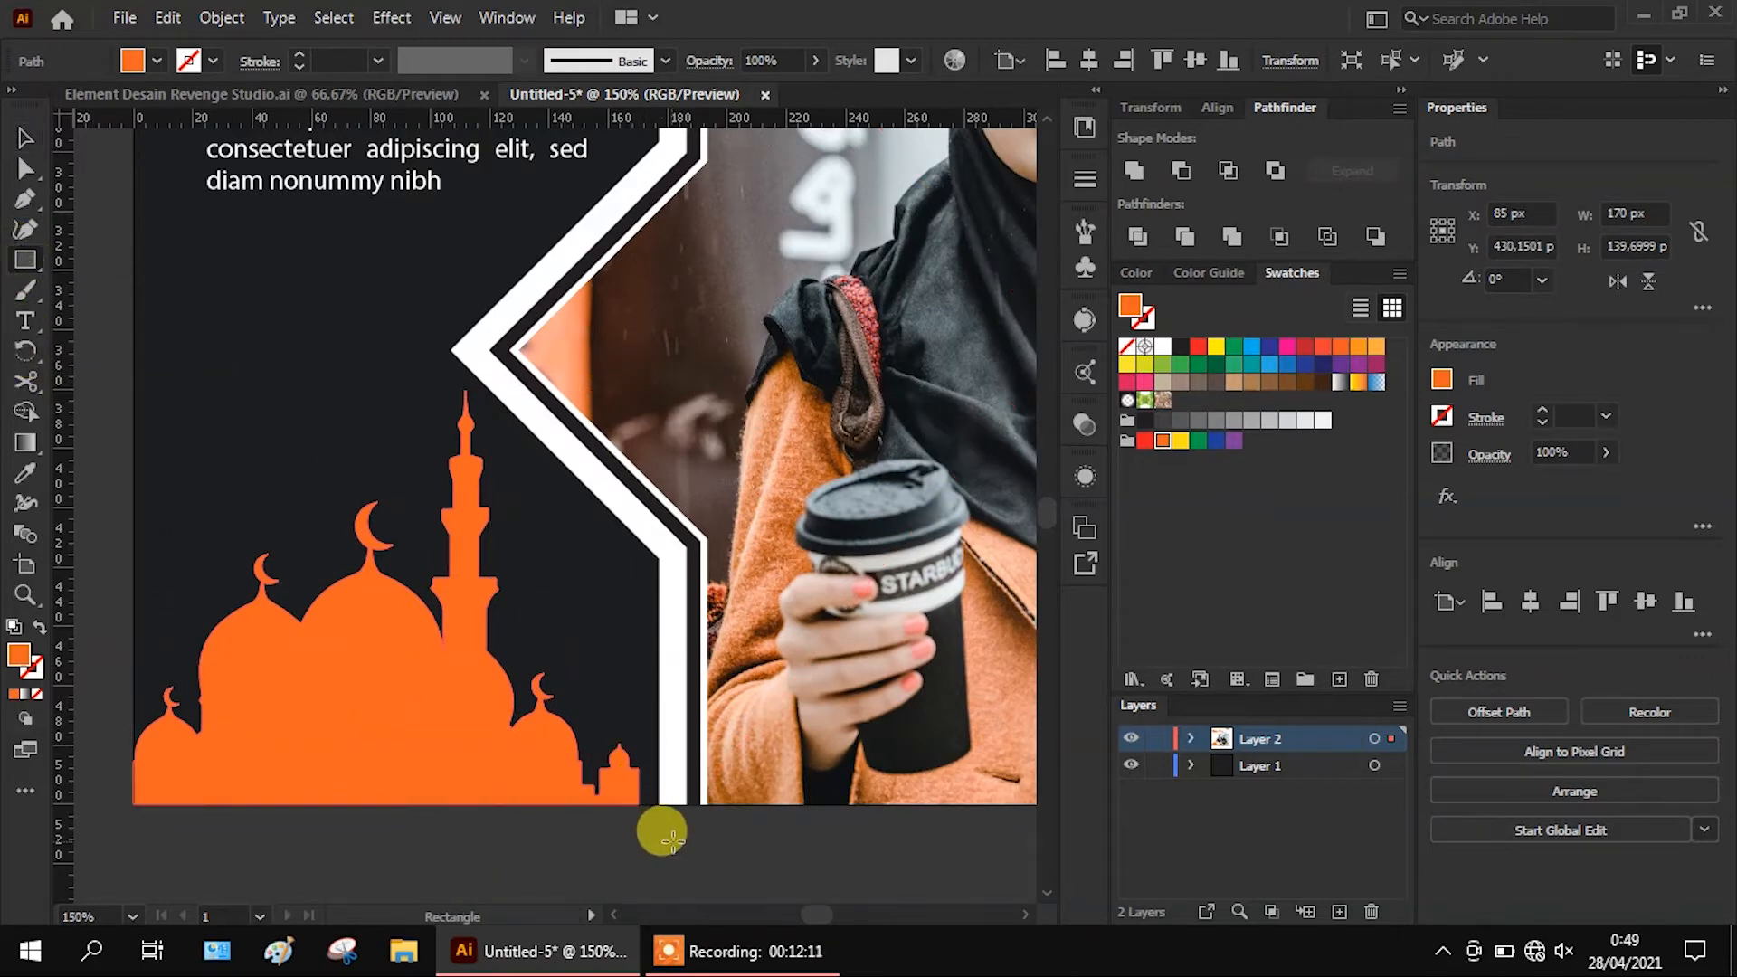
scroll(653, 819, up, 3)
scroll(646, 823, up, 2)
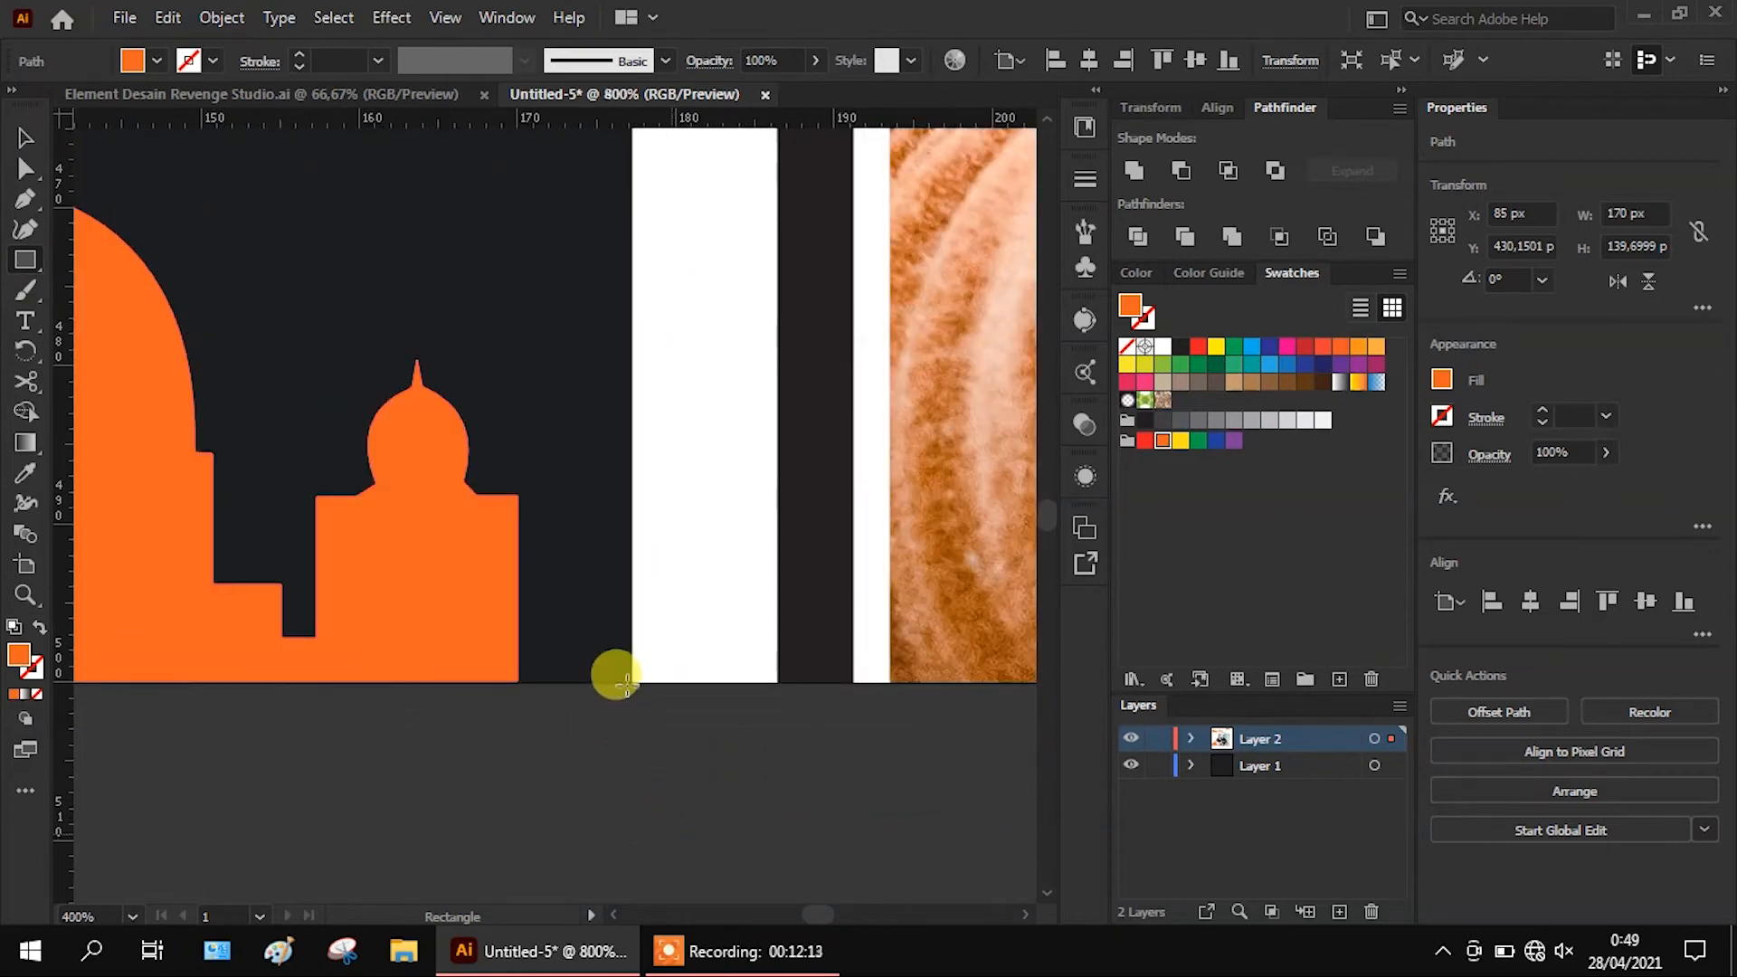
drag(624, 679, 455, 600)
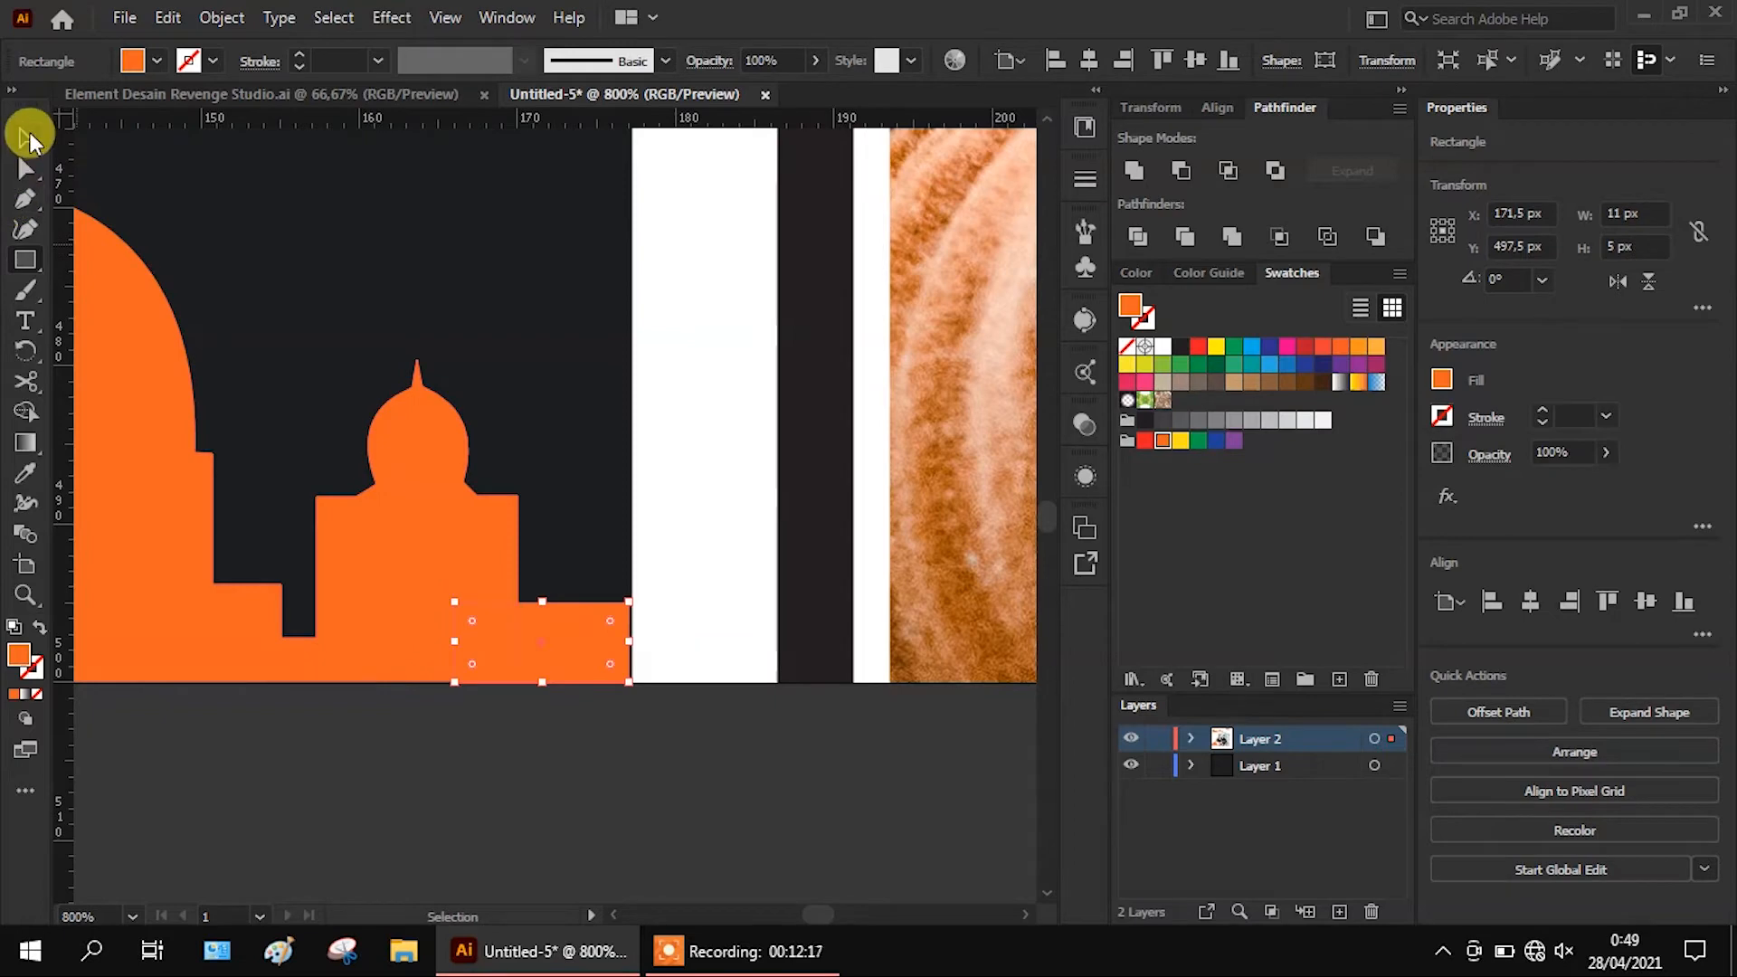
click(27, 138)
Nudge the mosque silhouette down 1 px and realign it to the artboard's bottom edge
click(405, 485)
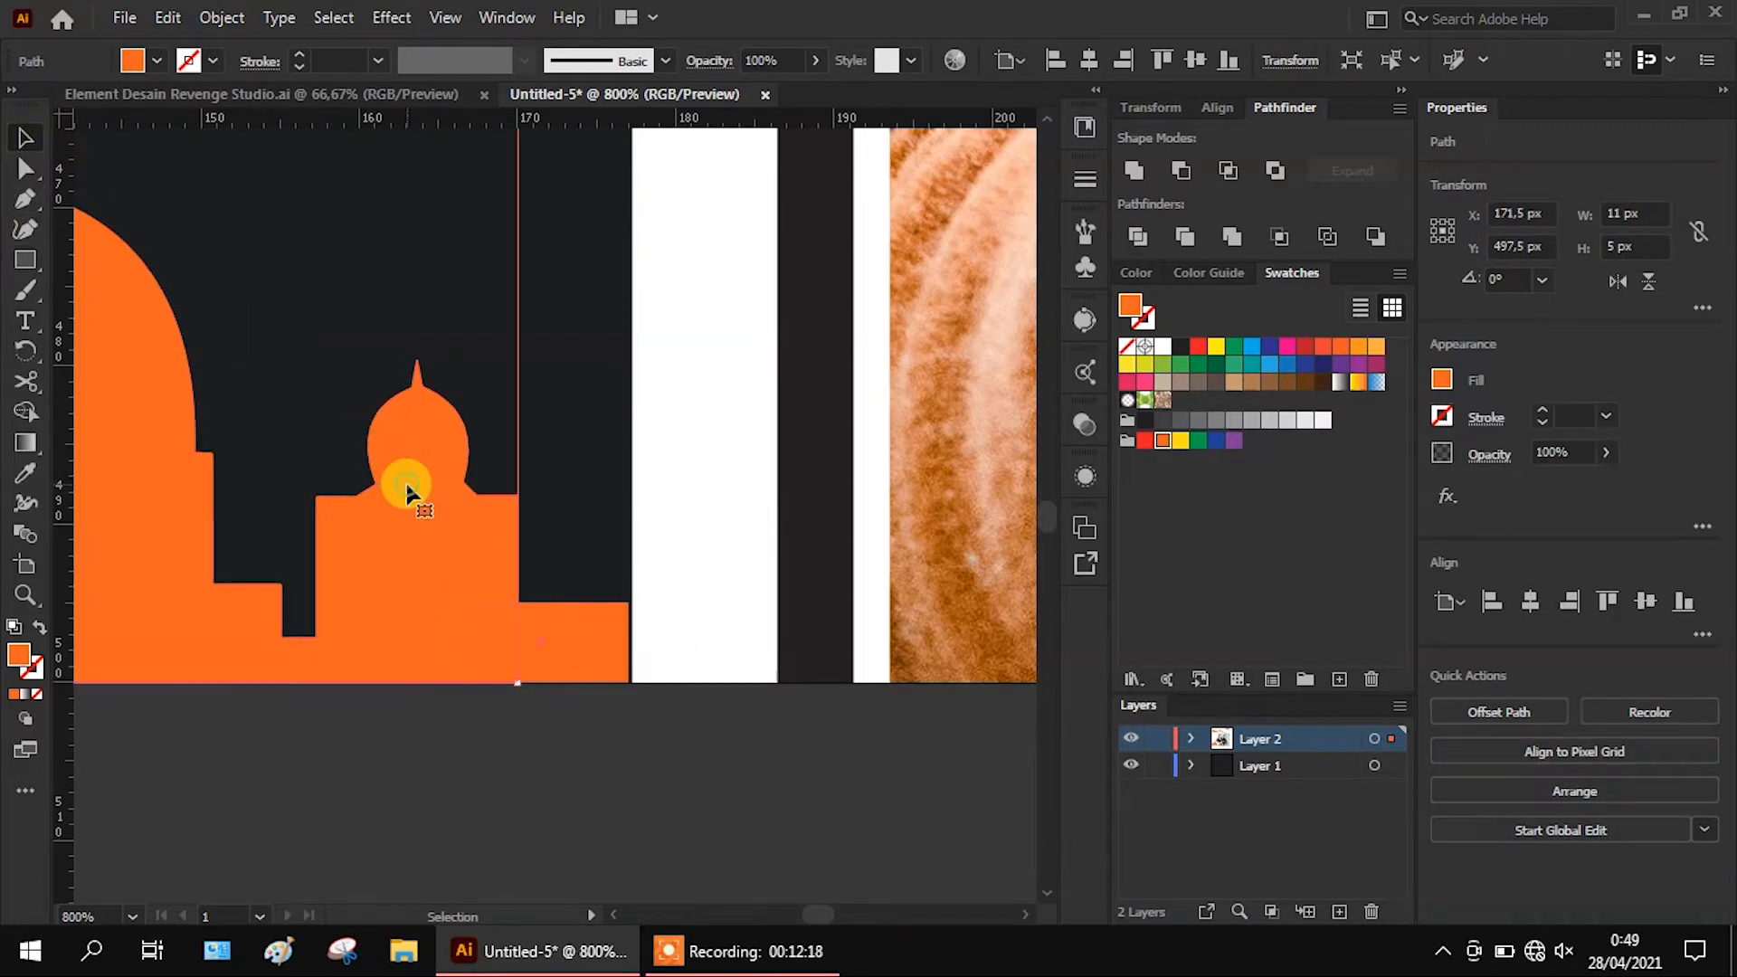
key(Down)
click(536, 780)
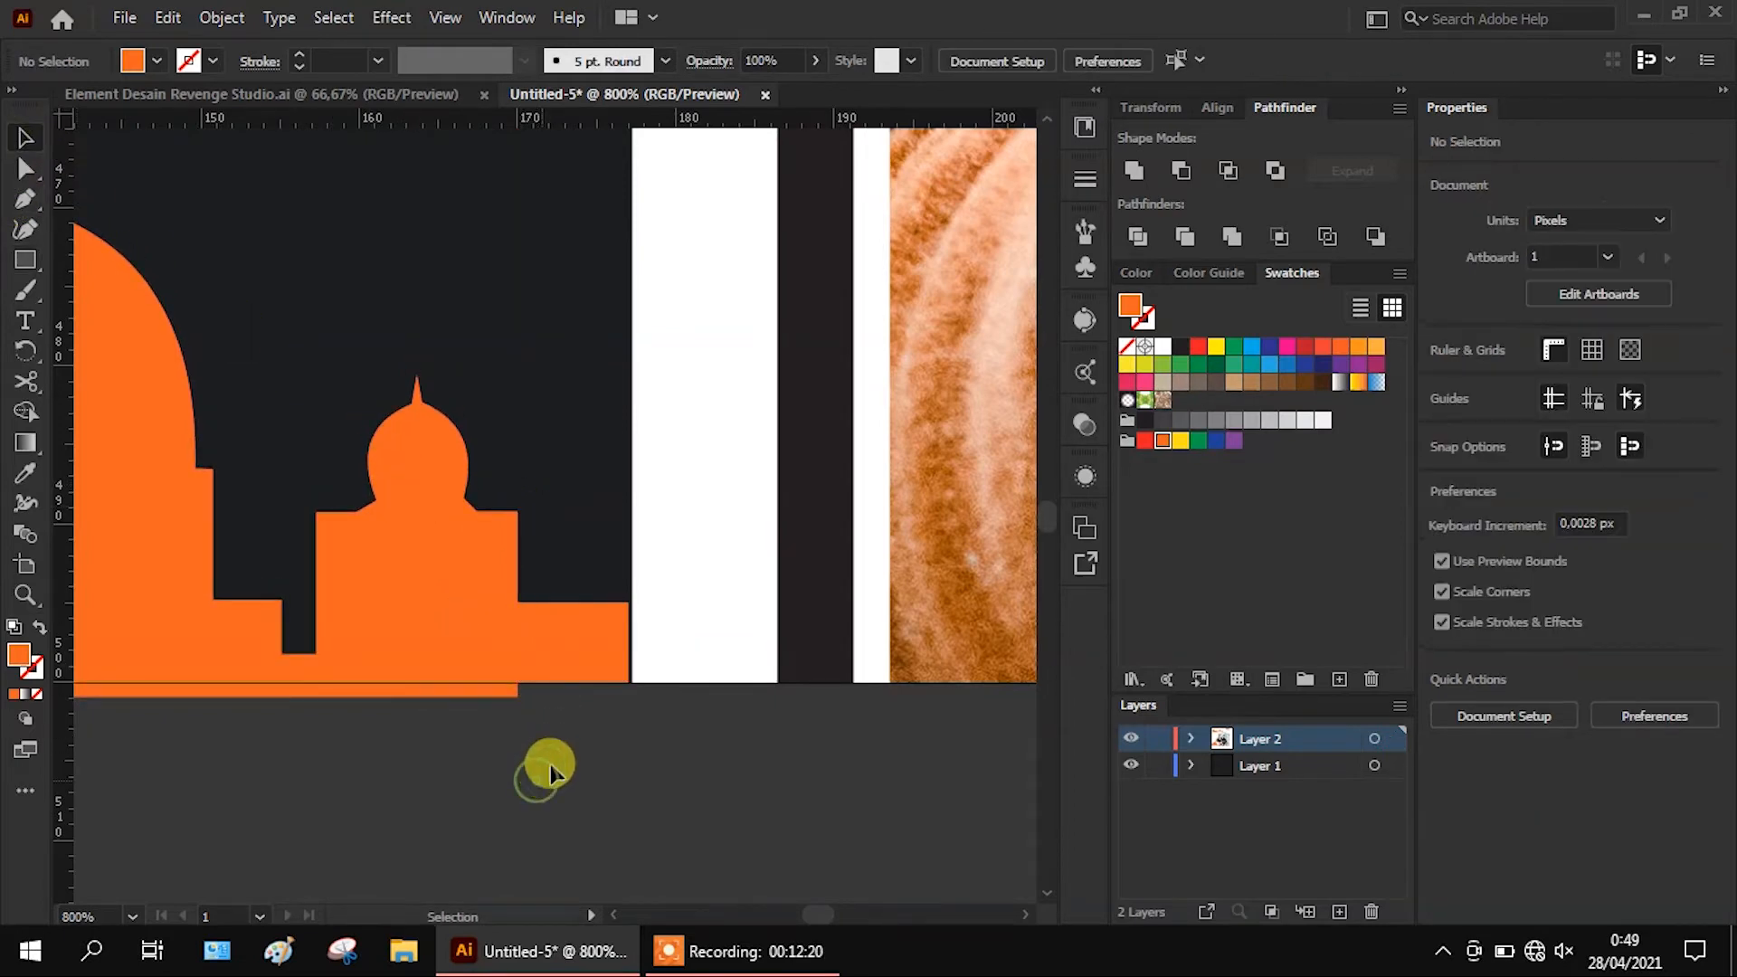
click(487, 598)
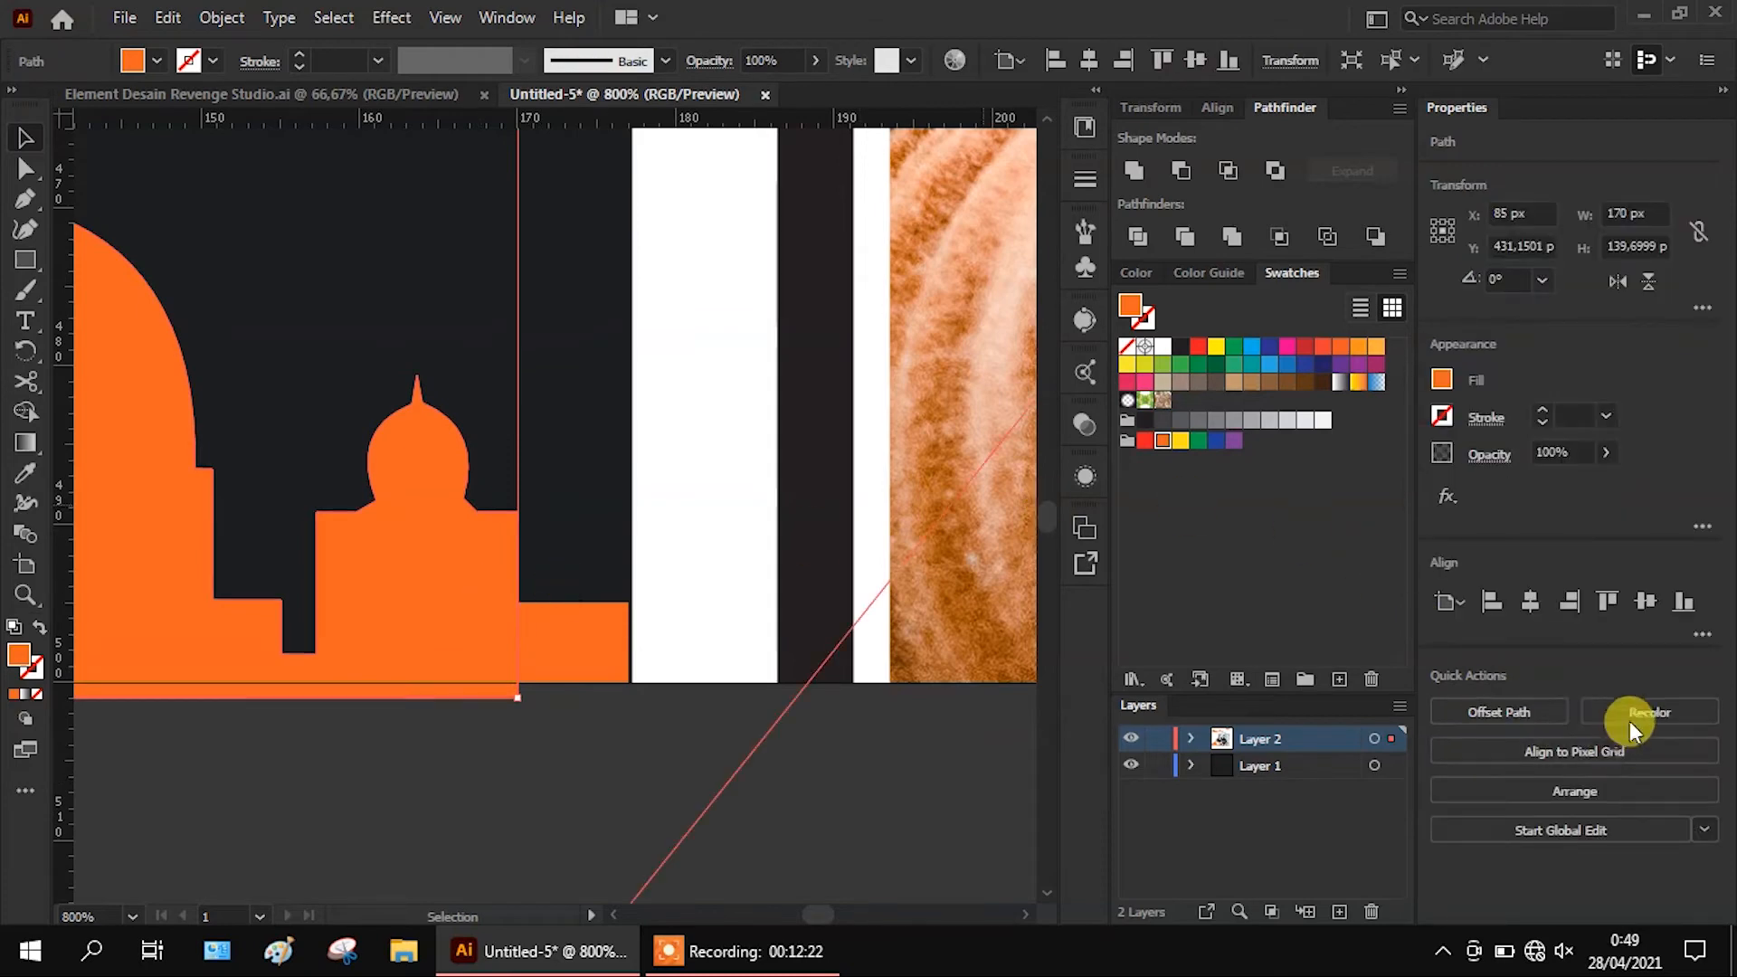
click(1673, 604)
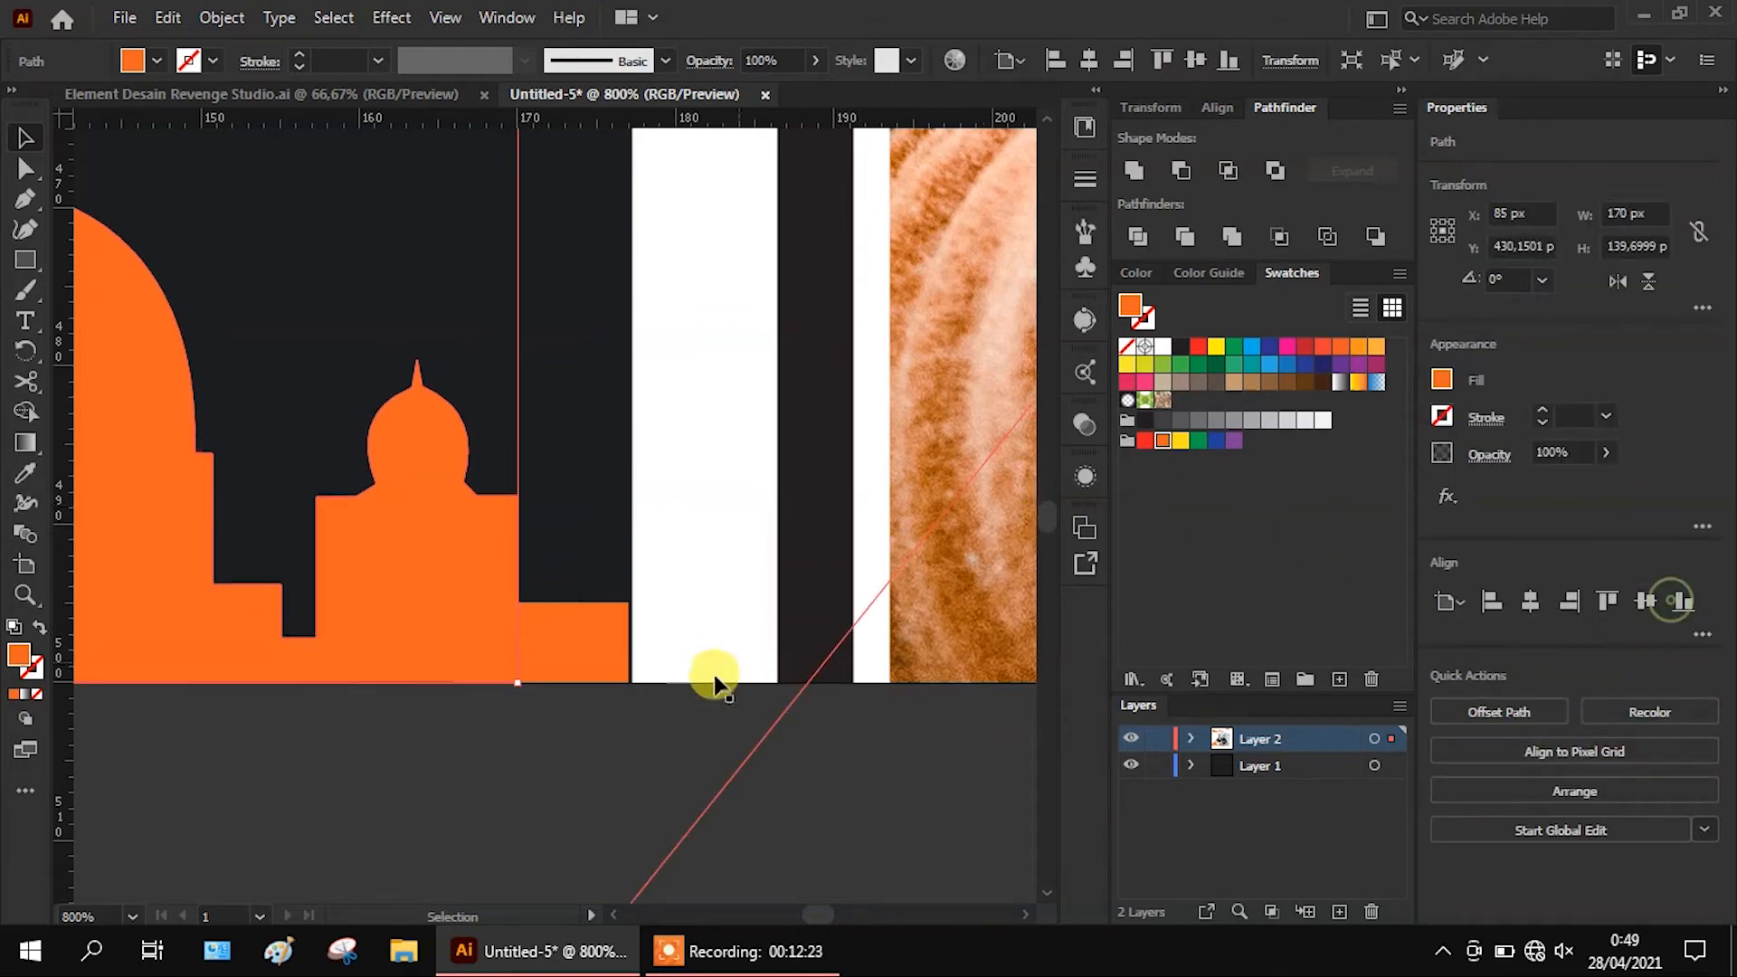
click(645, 744)
Reduce the bridging rectangle's height to 2 px while keeping its base on the artboard's bottom edge
click(550, 642)
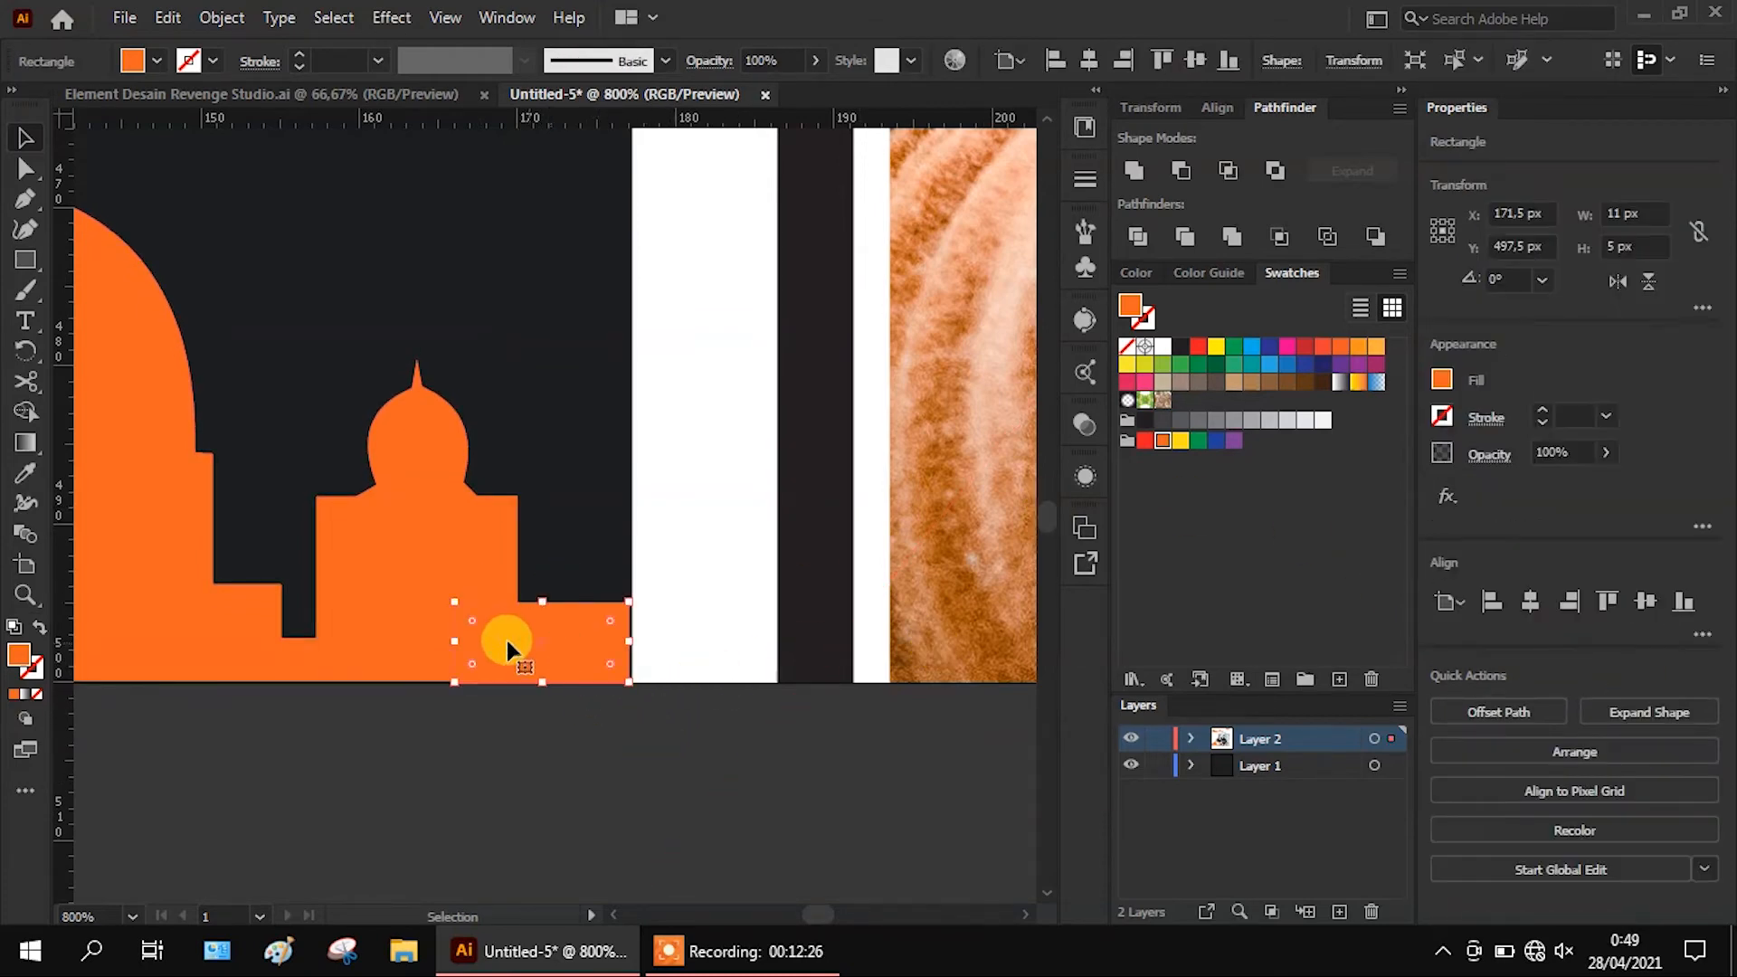
scroll(228, 638, up, 4)
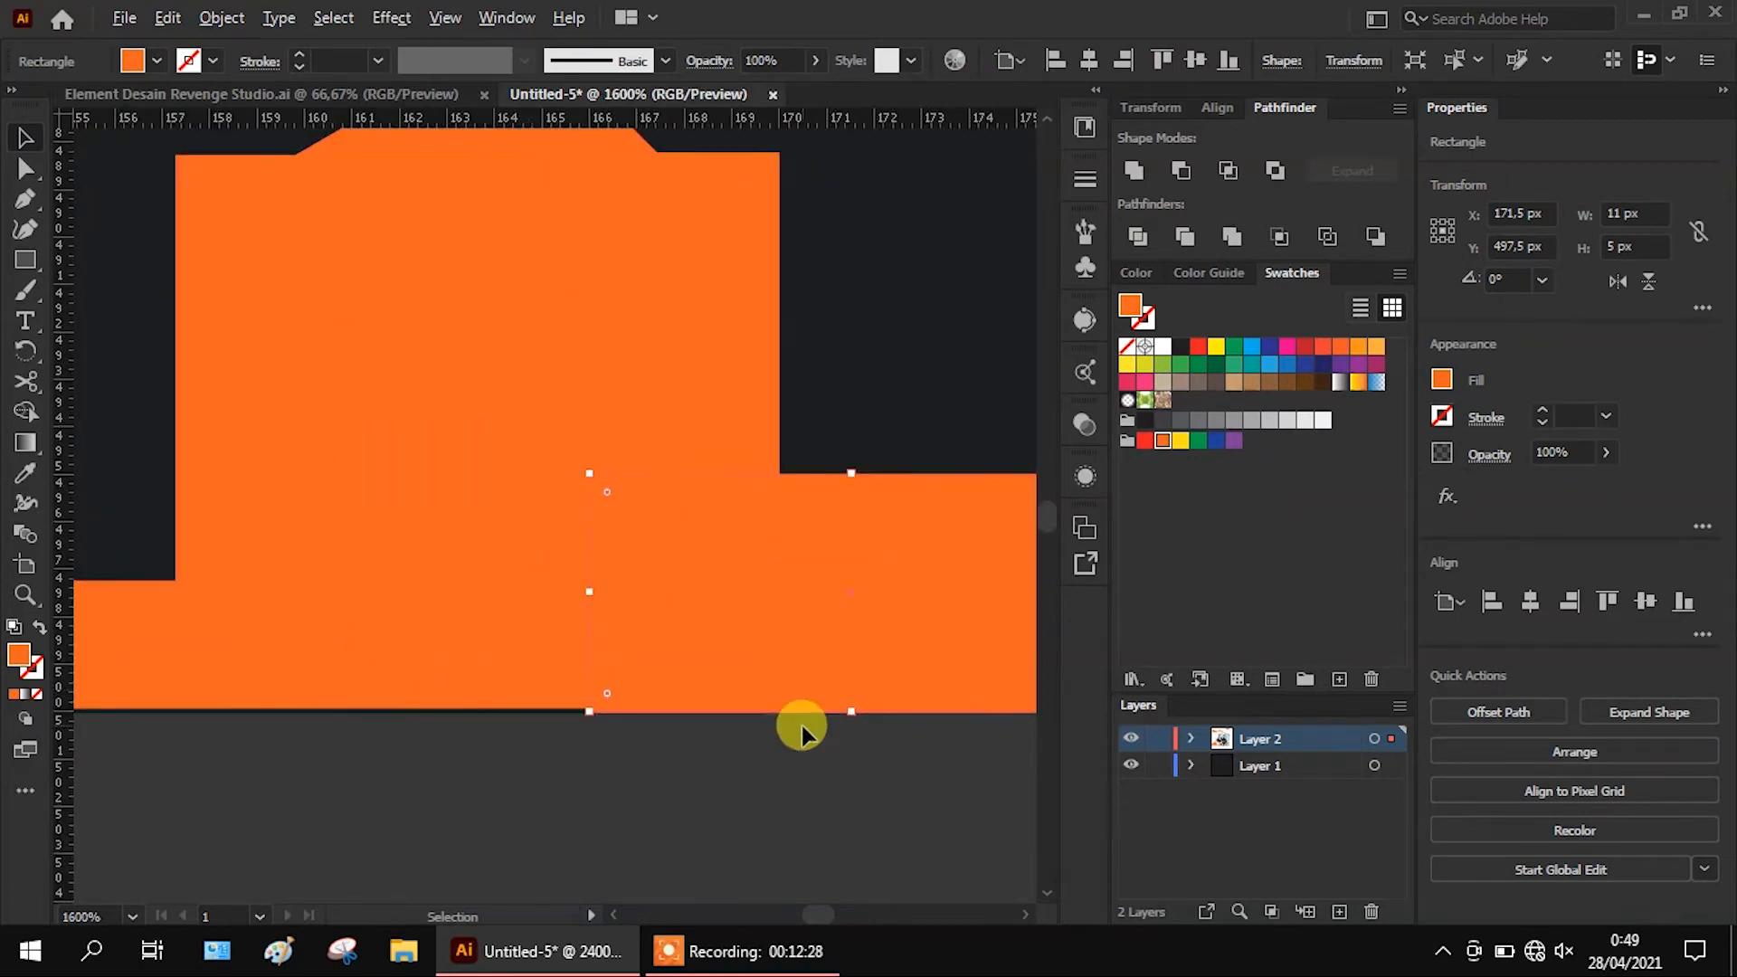
drag(555, 719, 579, 653)
drag(789, 566, 789, 612)
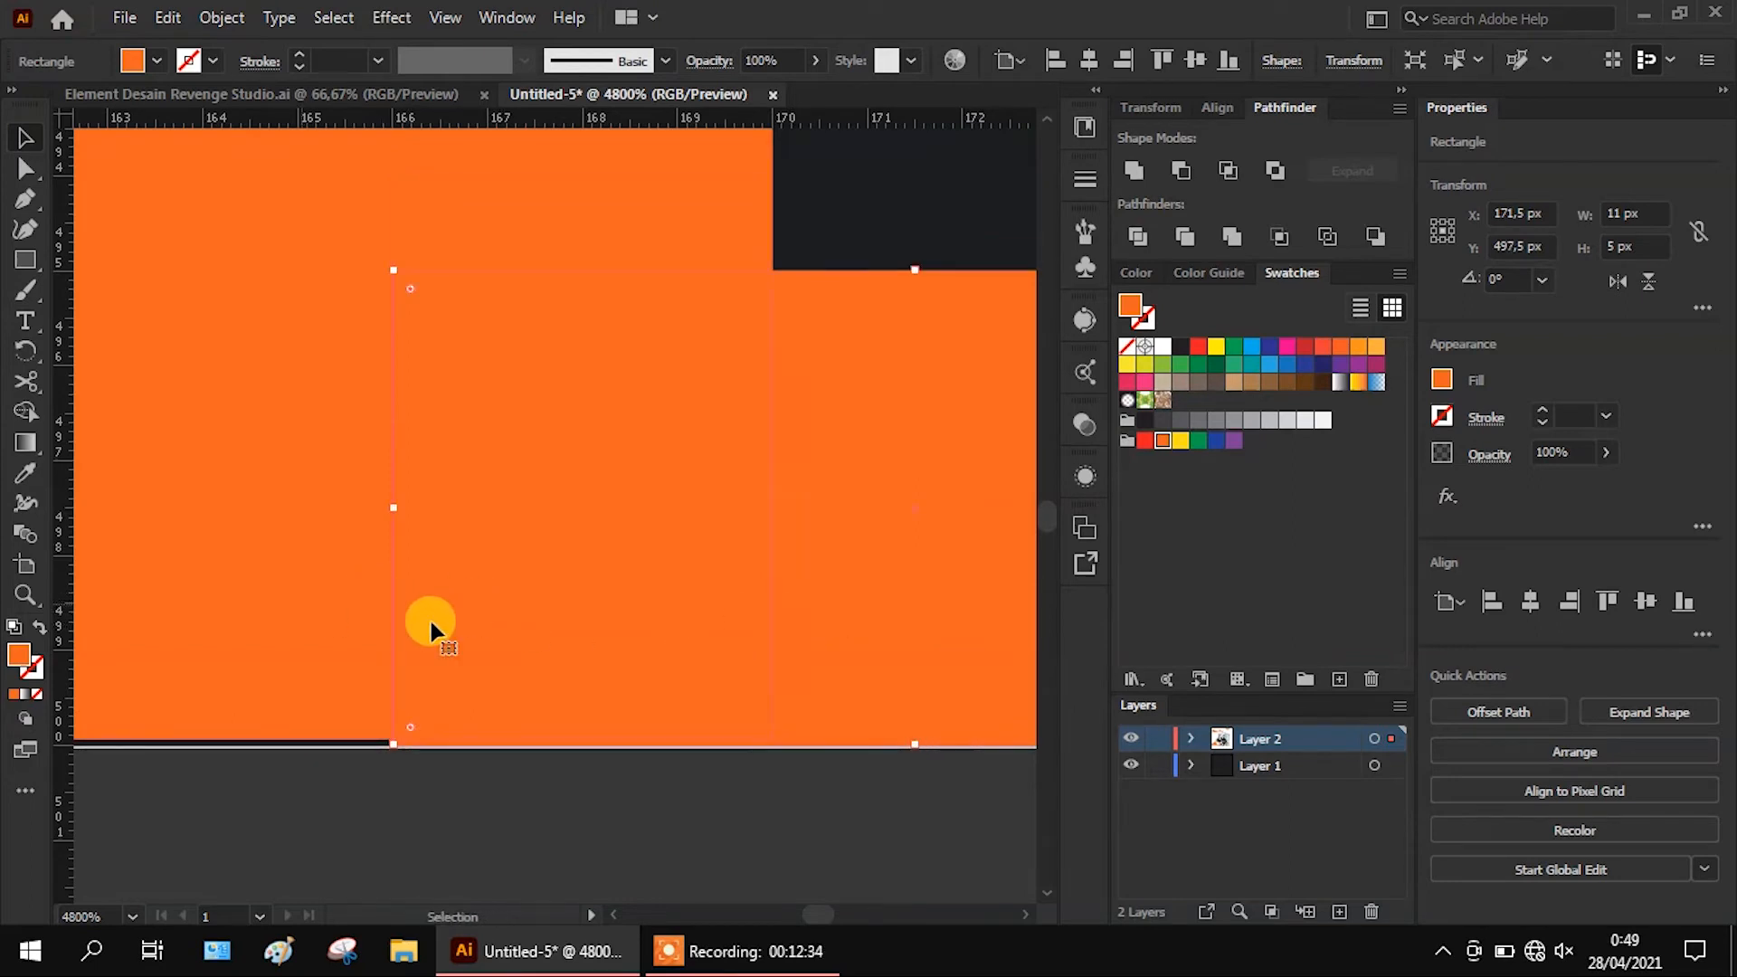
scroll(683, 660, down, 2)
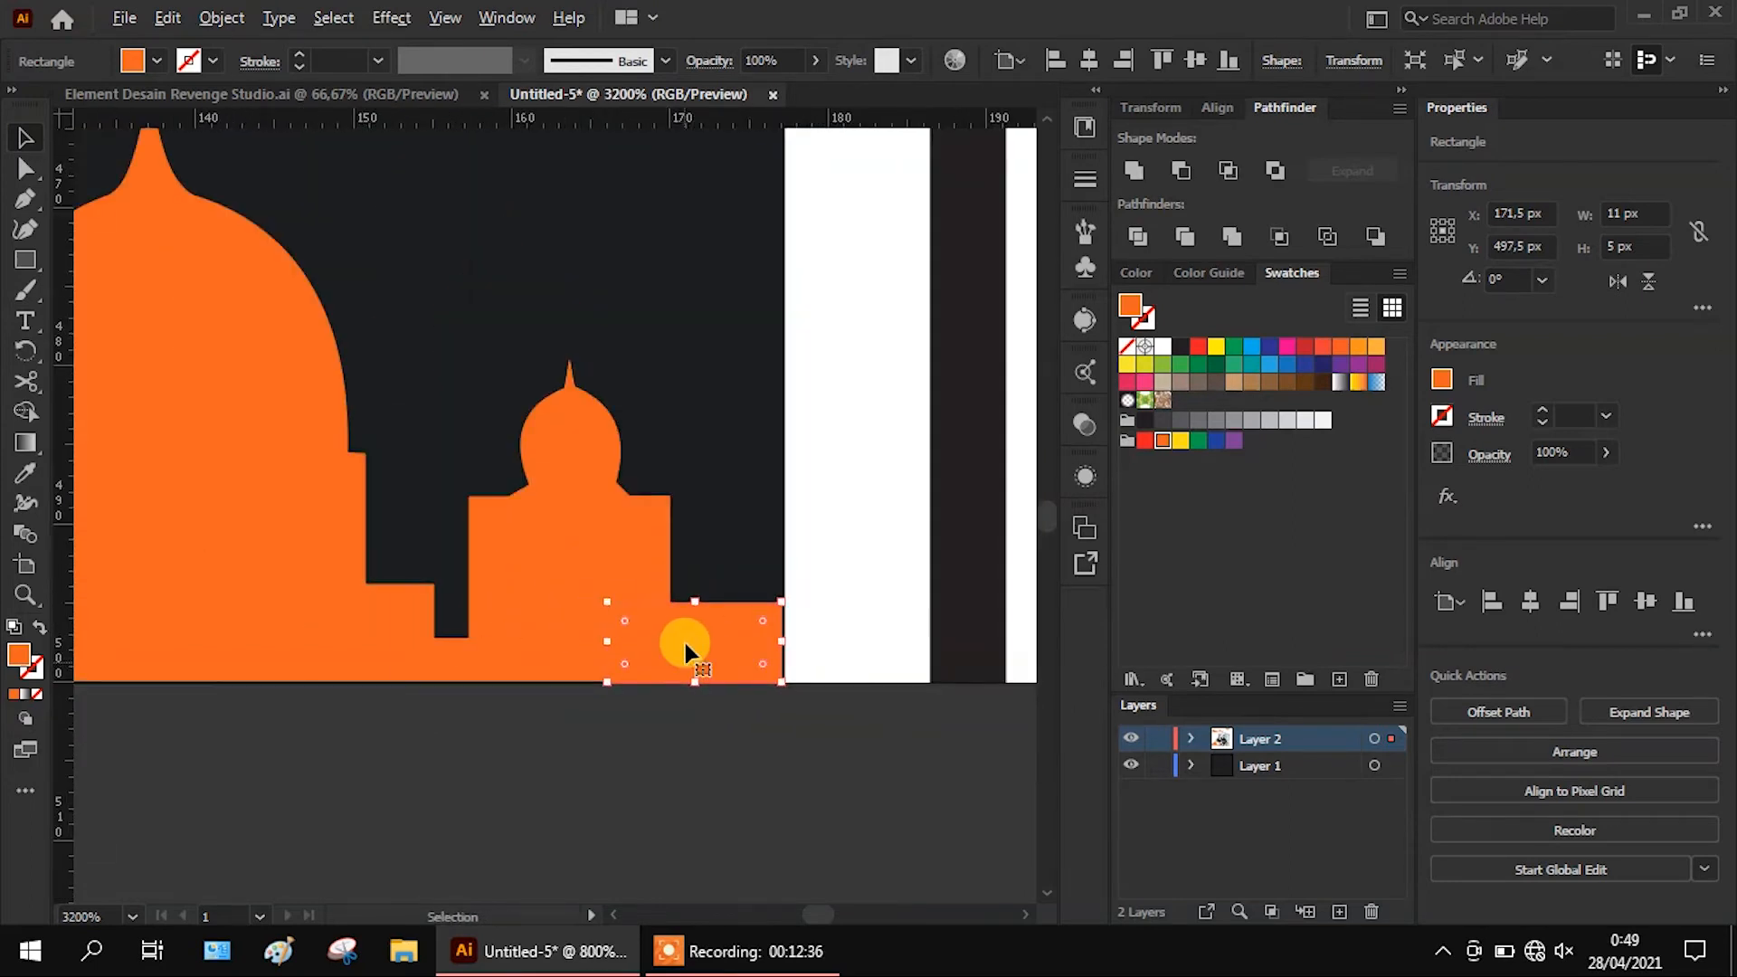
drag(693, 602, 669, 649)
scroll(771, 678, down, 2)
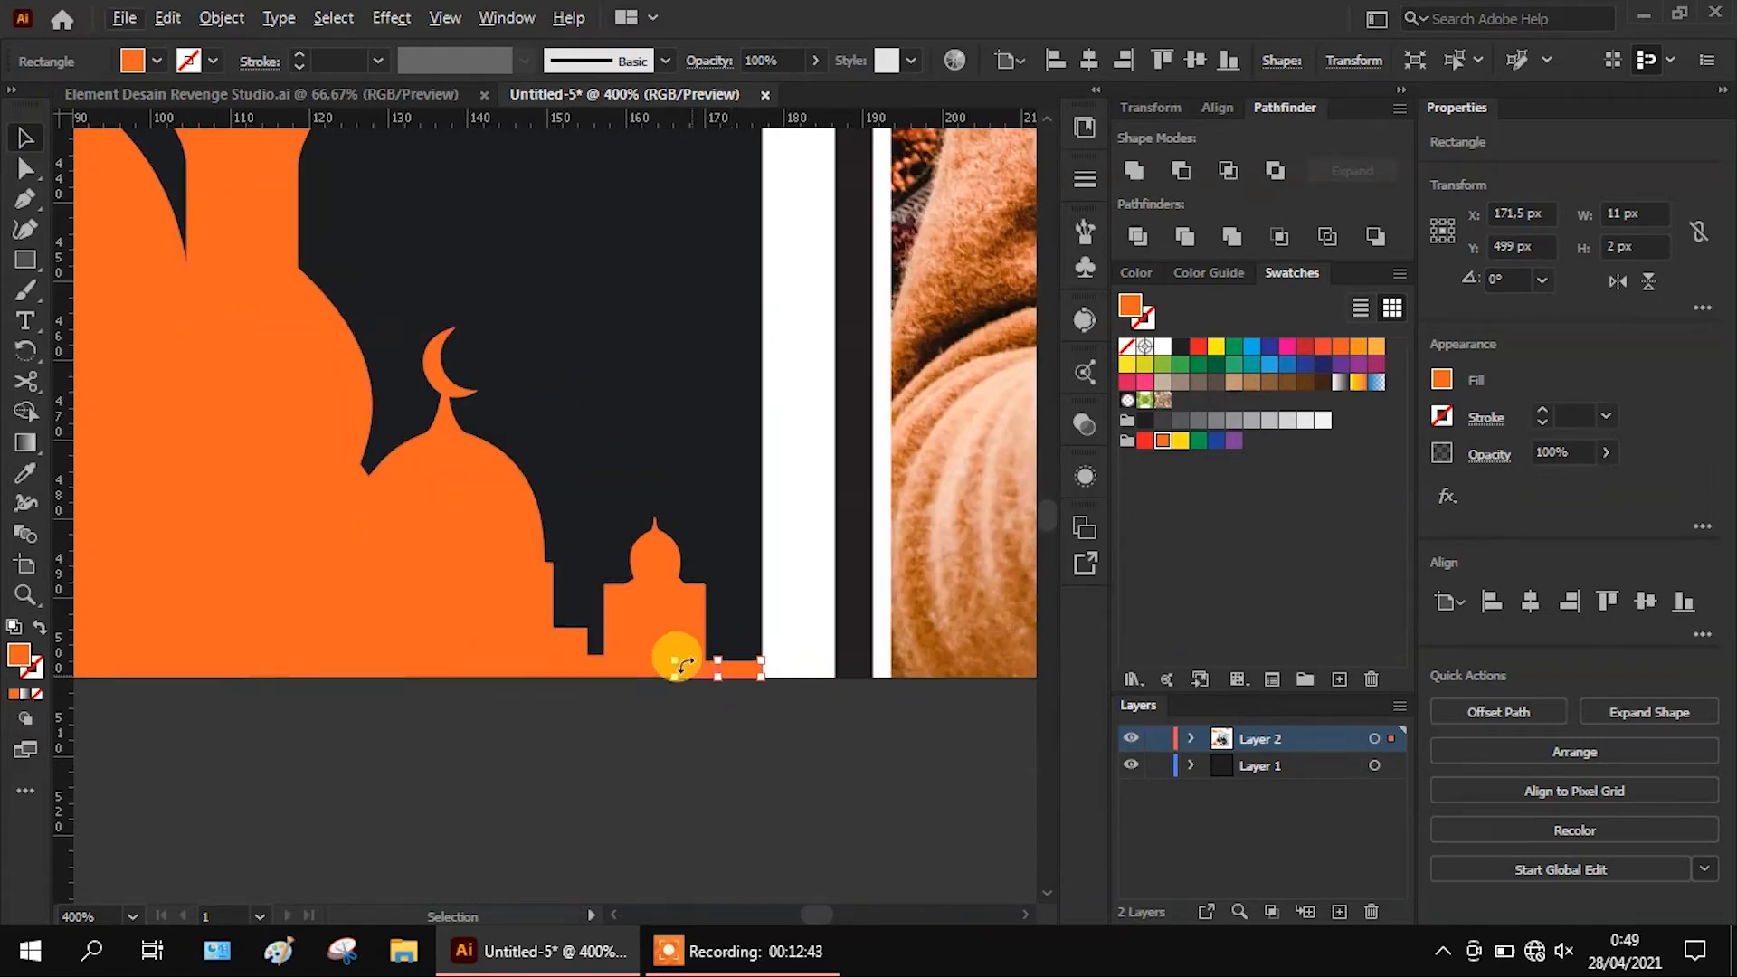
Stretch the thin rectangle leftward to the artboard's left edge, making it 177 px wide
scroll(671, 671, up, 3)
drag(673, 655, 73, 669)
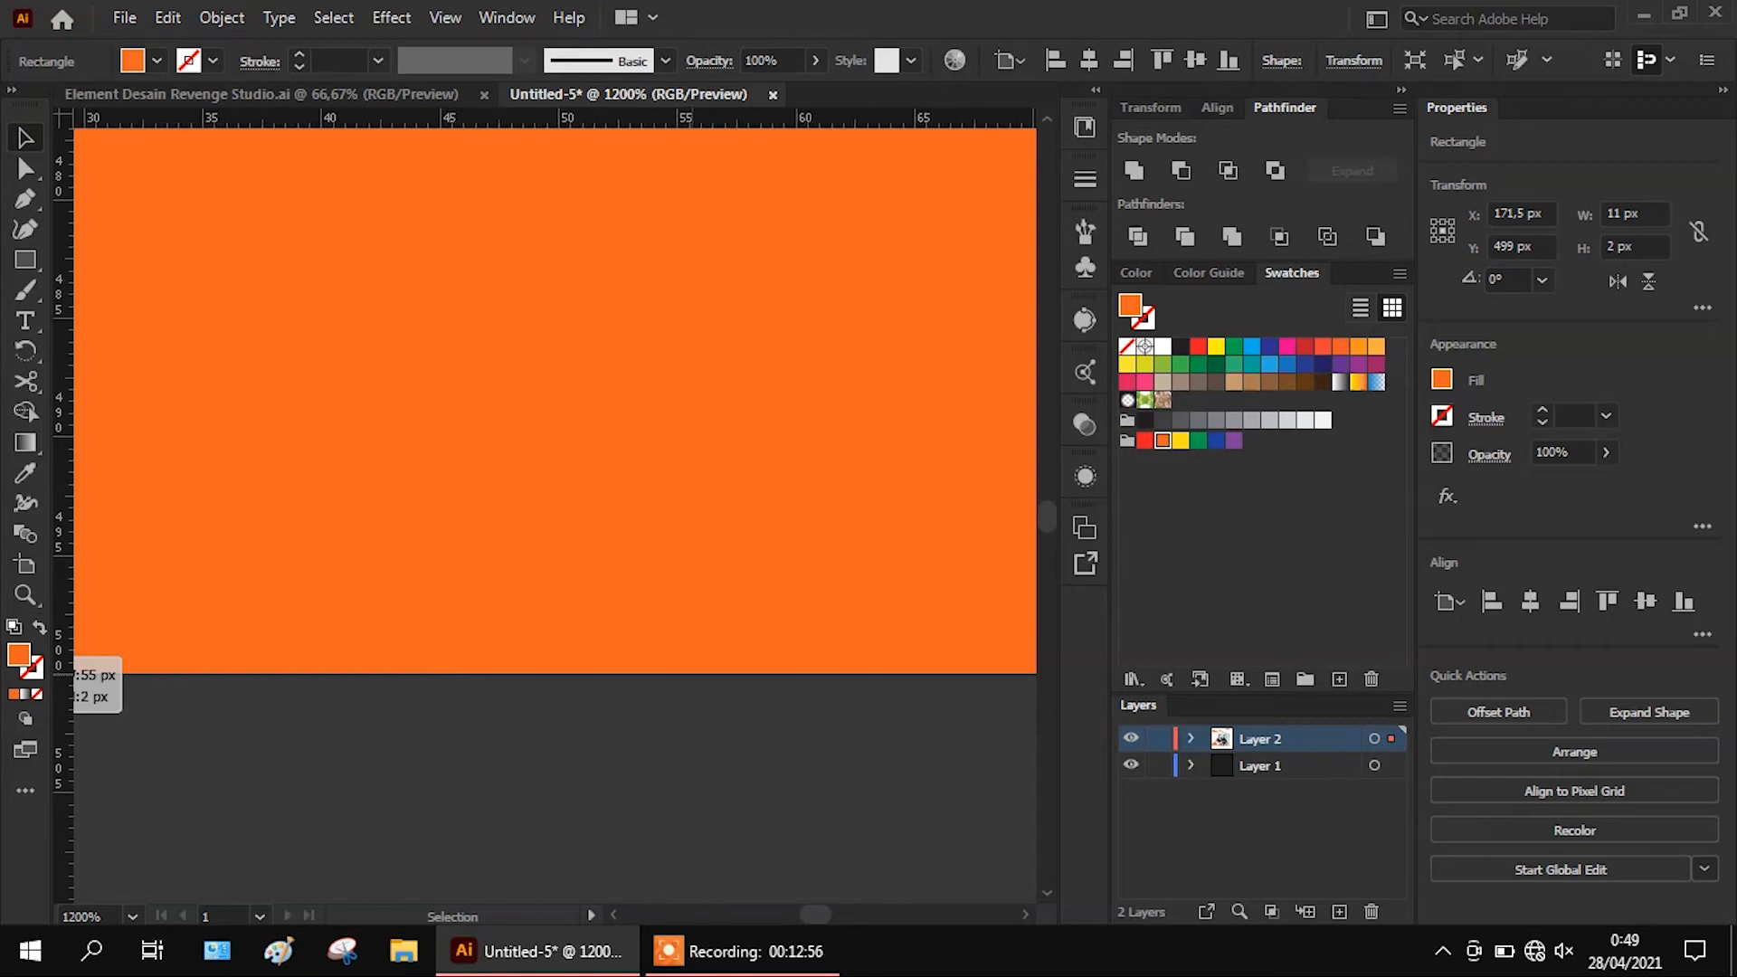
drag(73, 669, 115, 667)
key(ctrl+minus)
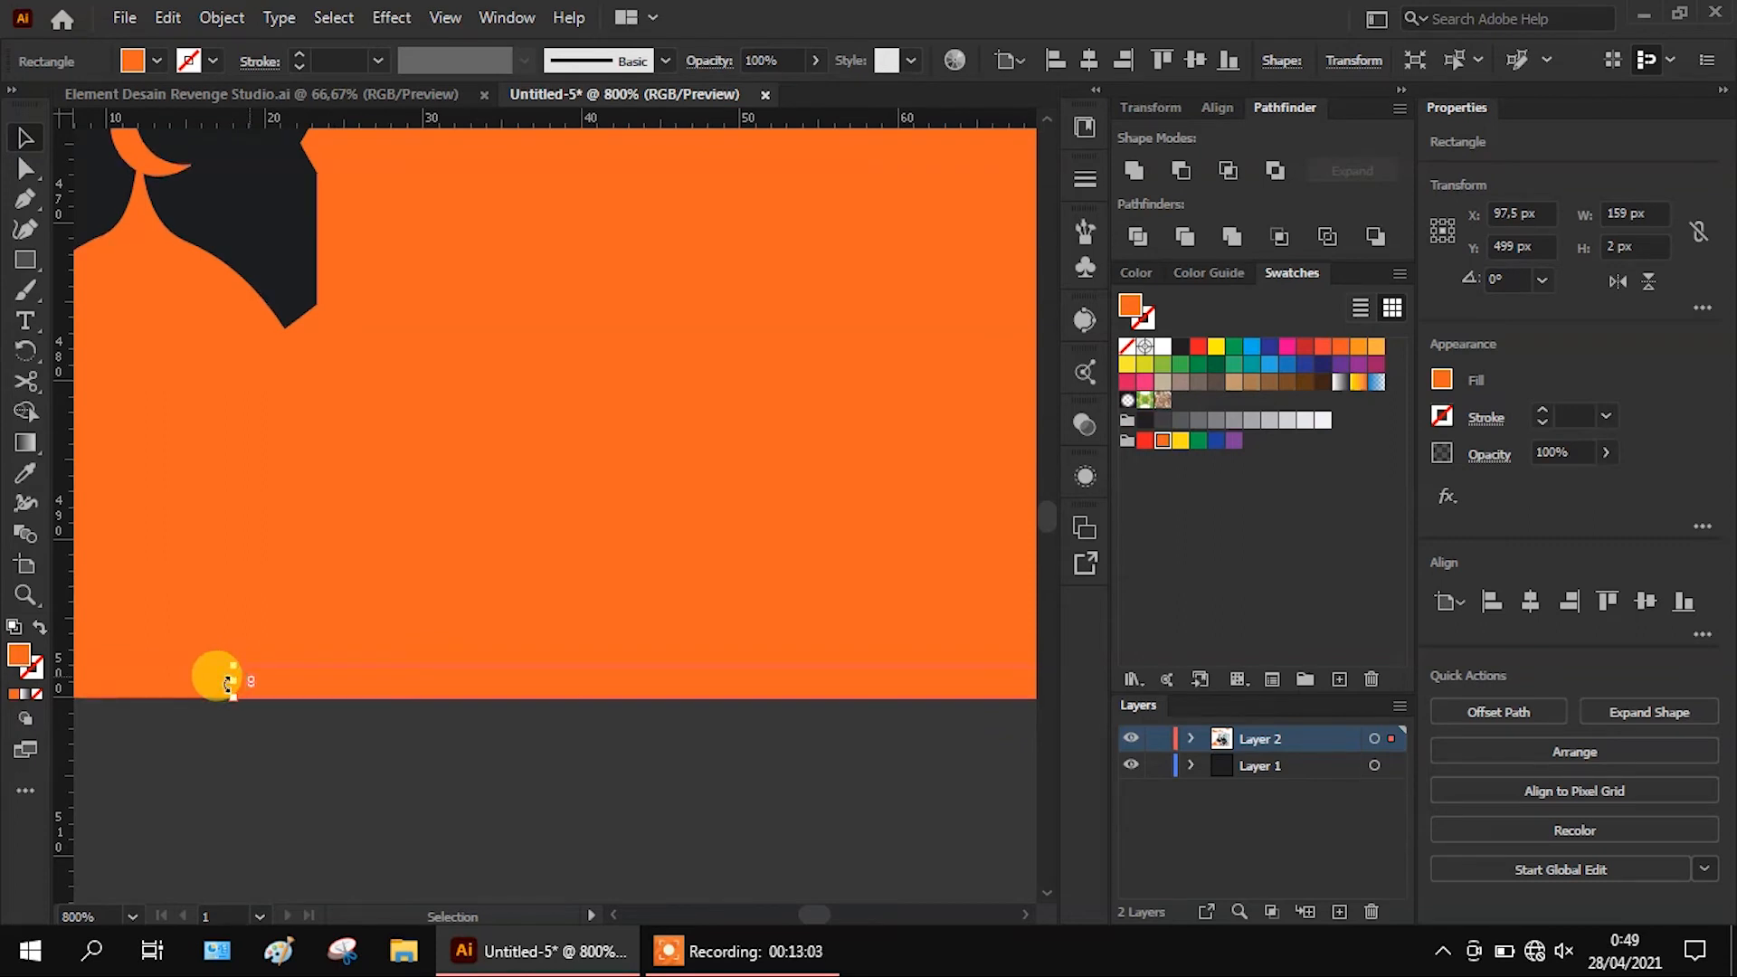
drag(233, 684, 292, 680)
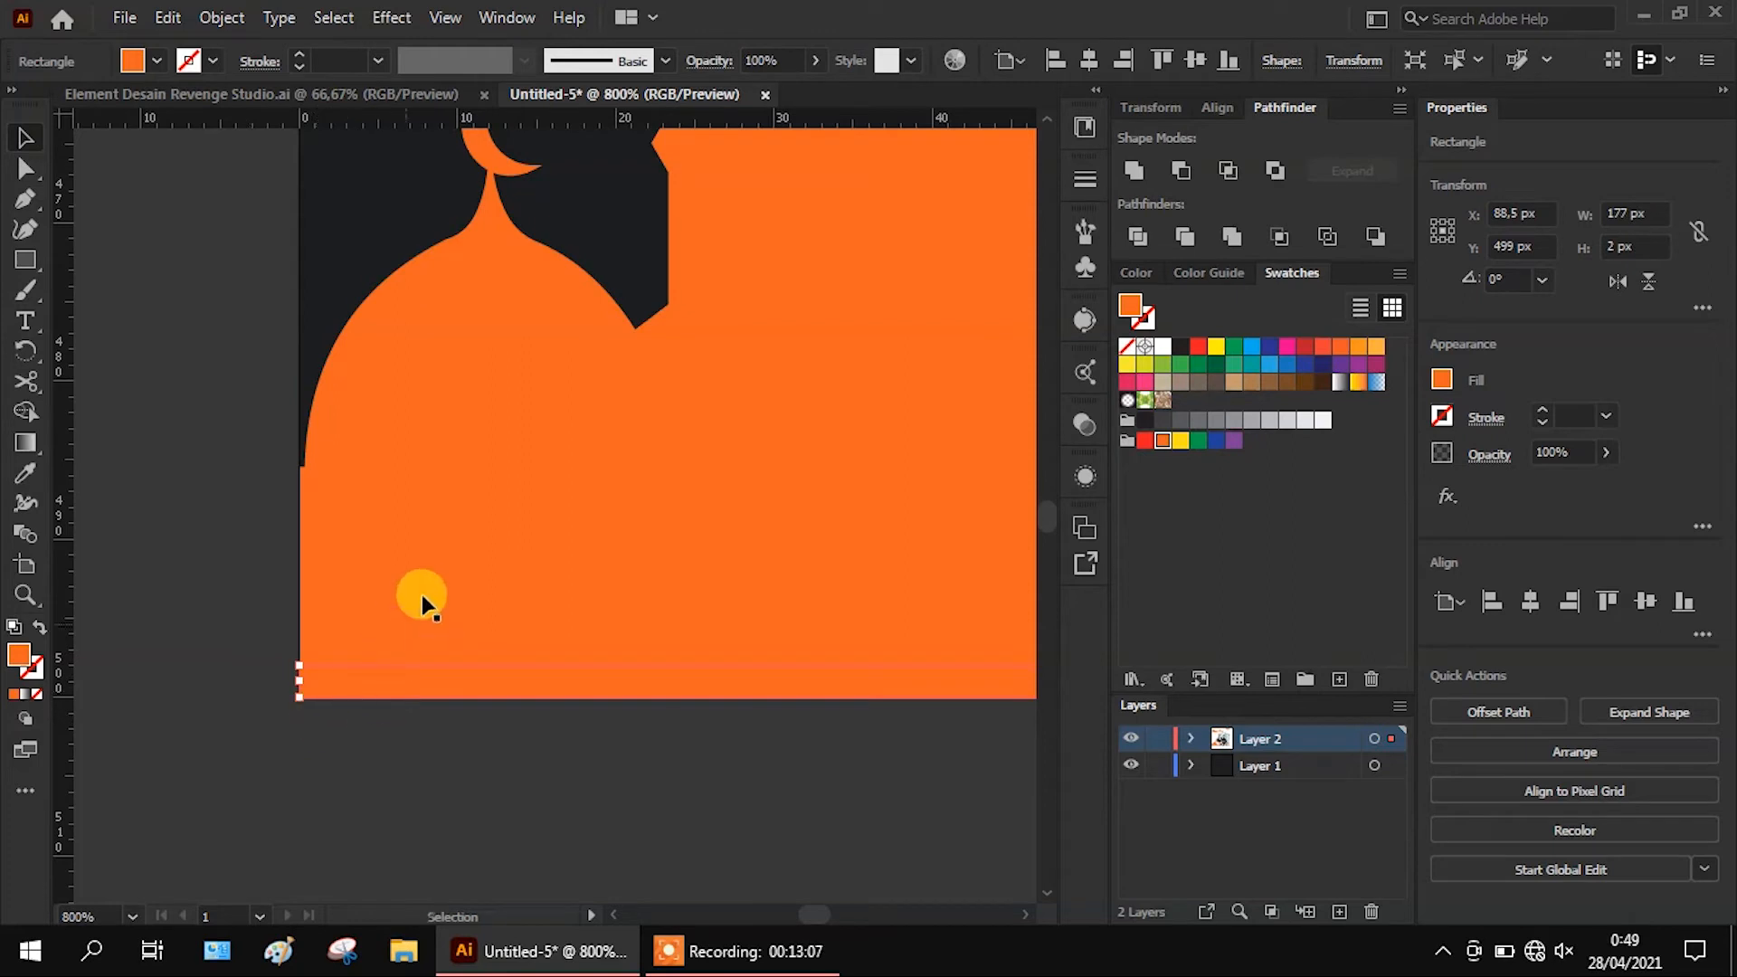
Unite the thin base strip and the mosque silhouette into a single shape
shift+click(540, 554)
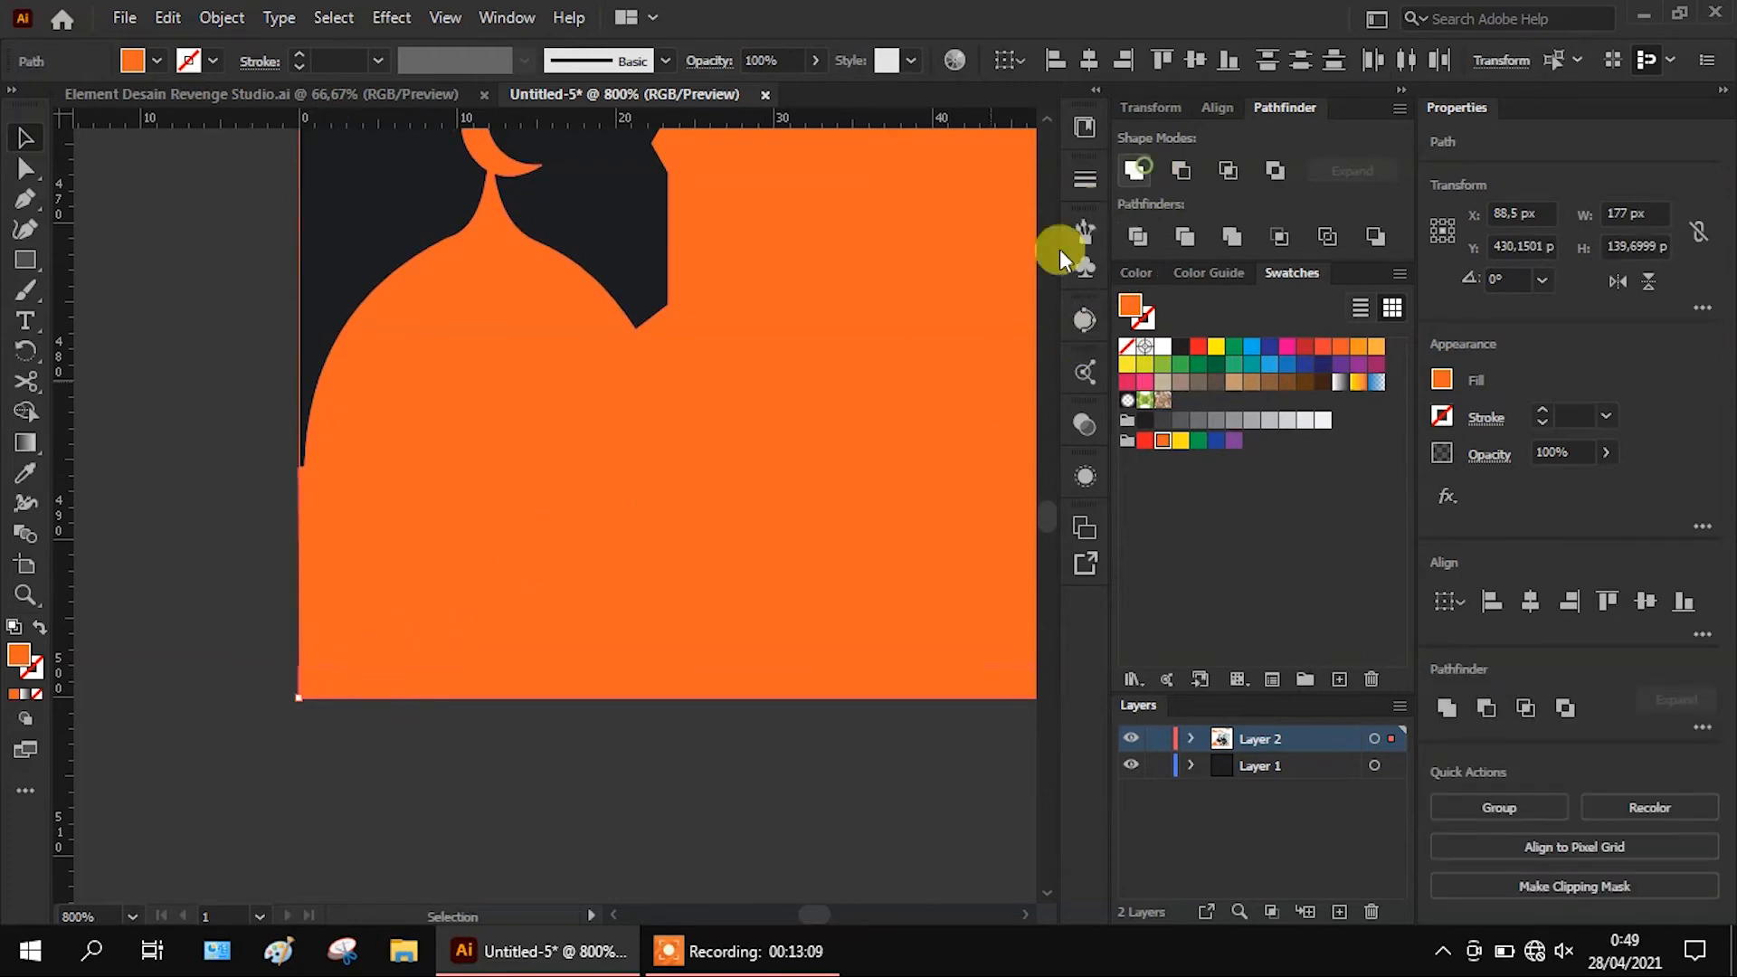
click(519, 777)
scroll(173, 691, down, 2)
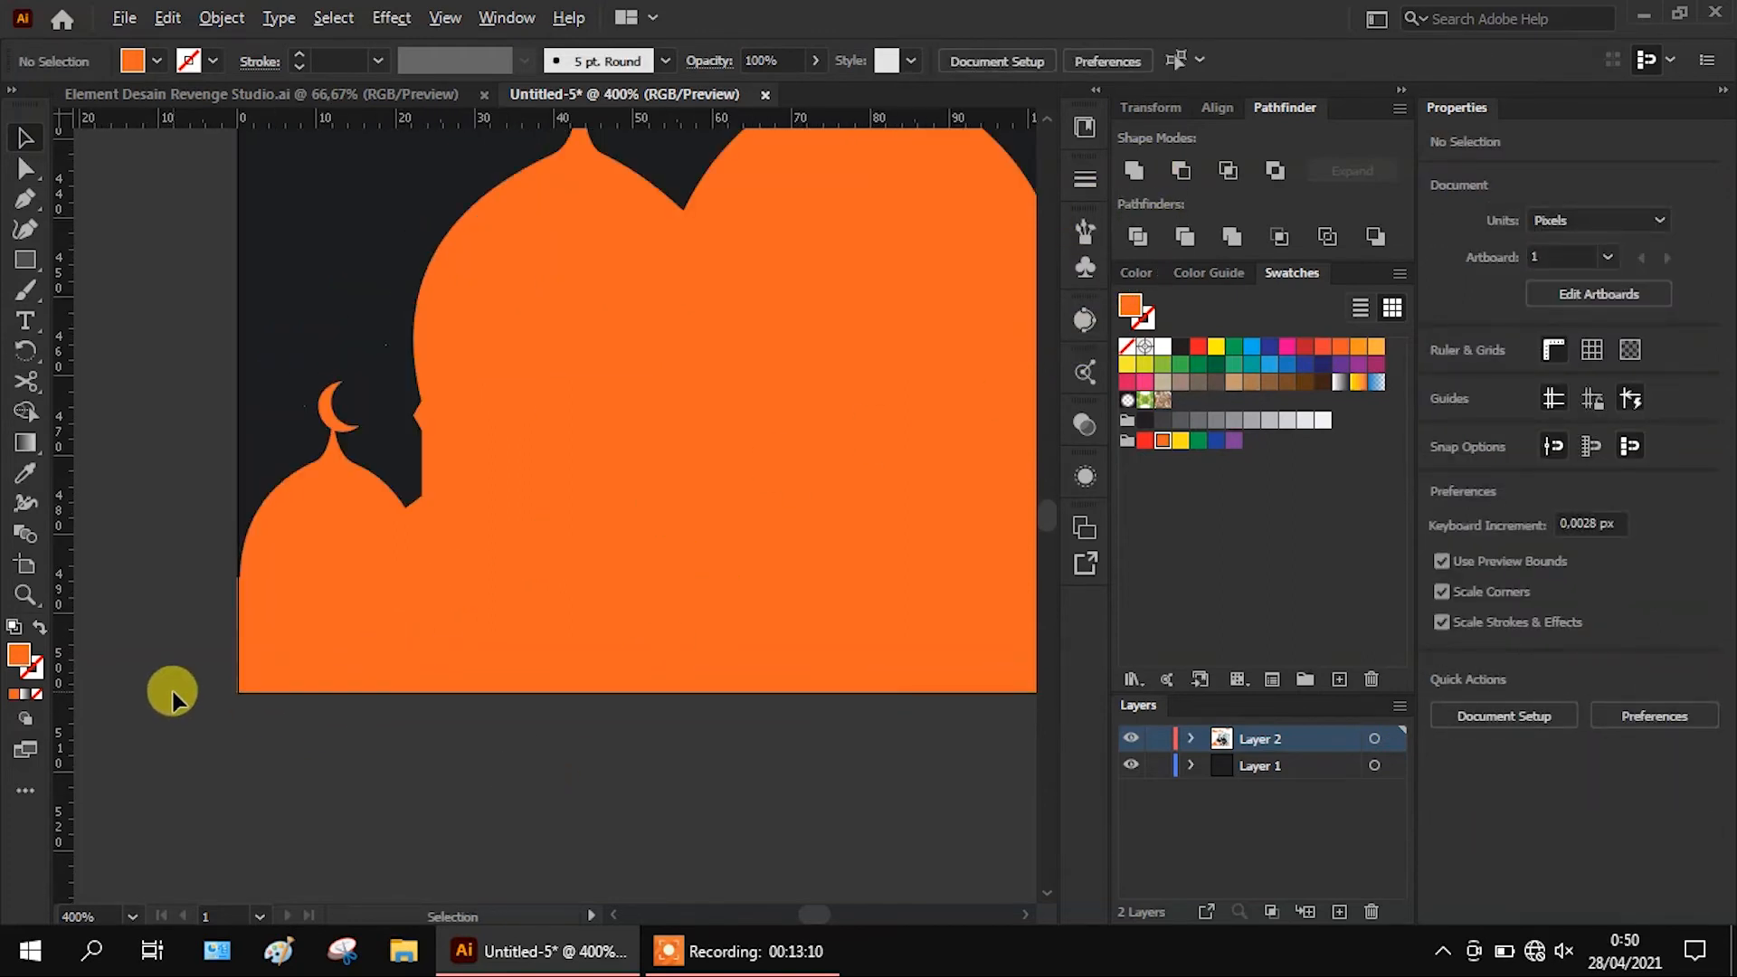
scroll(173, 693, down, 4)
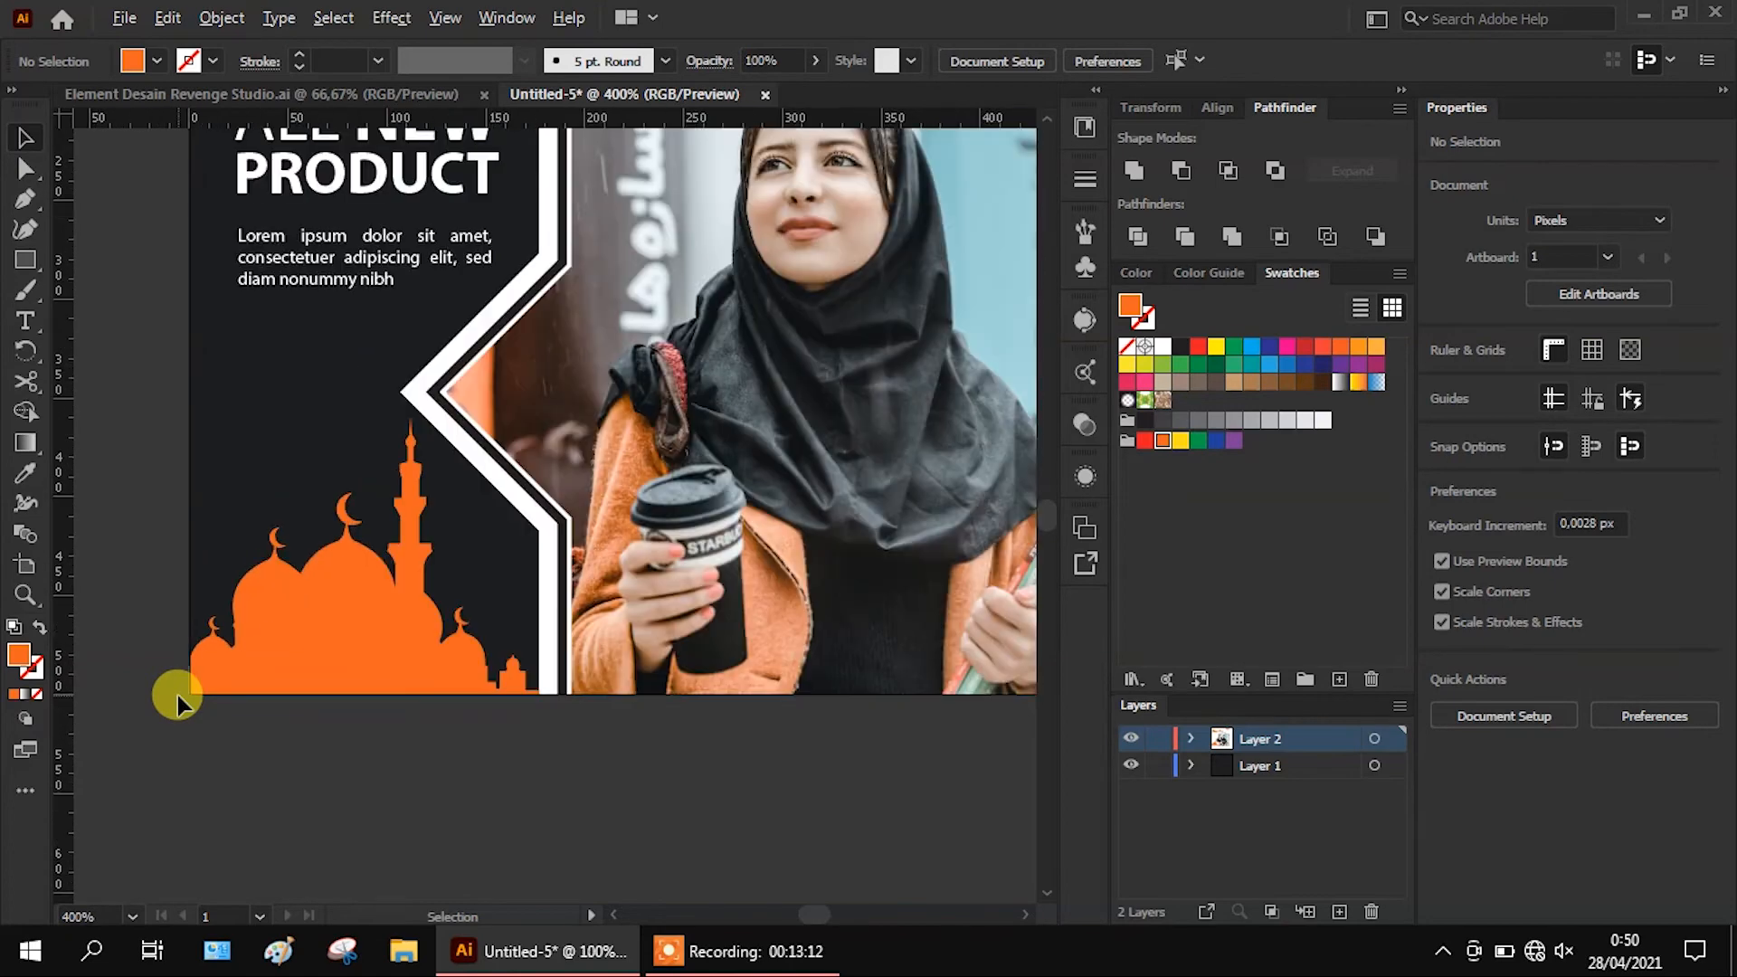
scroll(177, 695, down, 5)
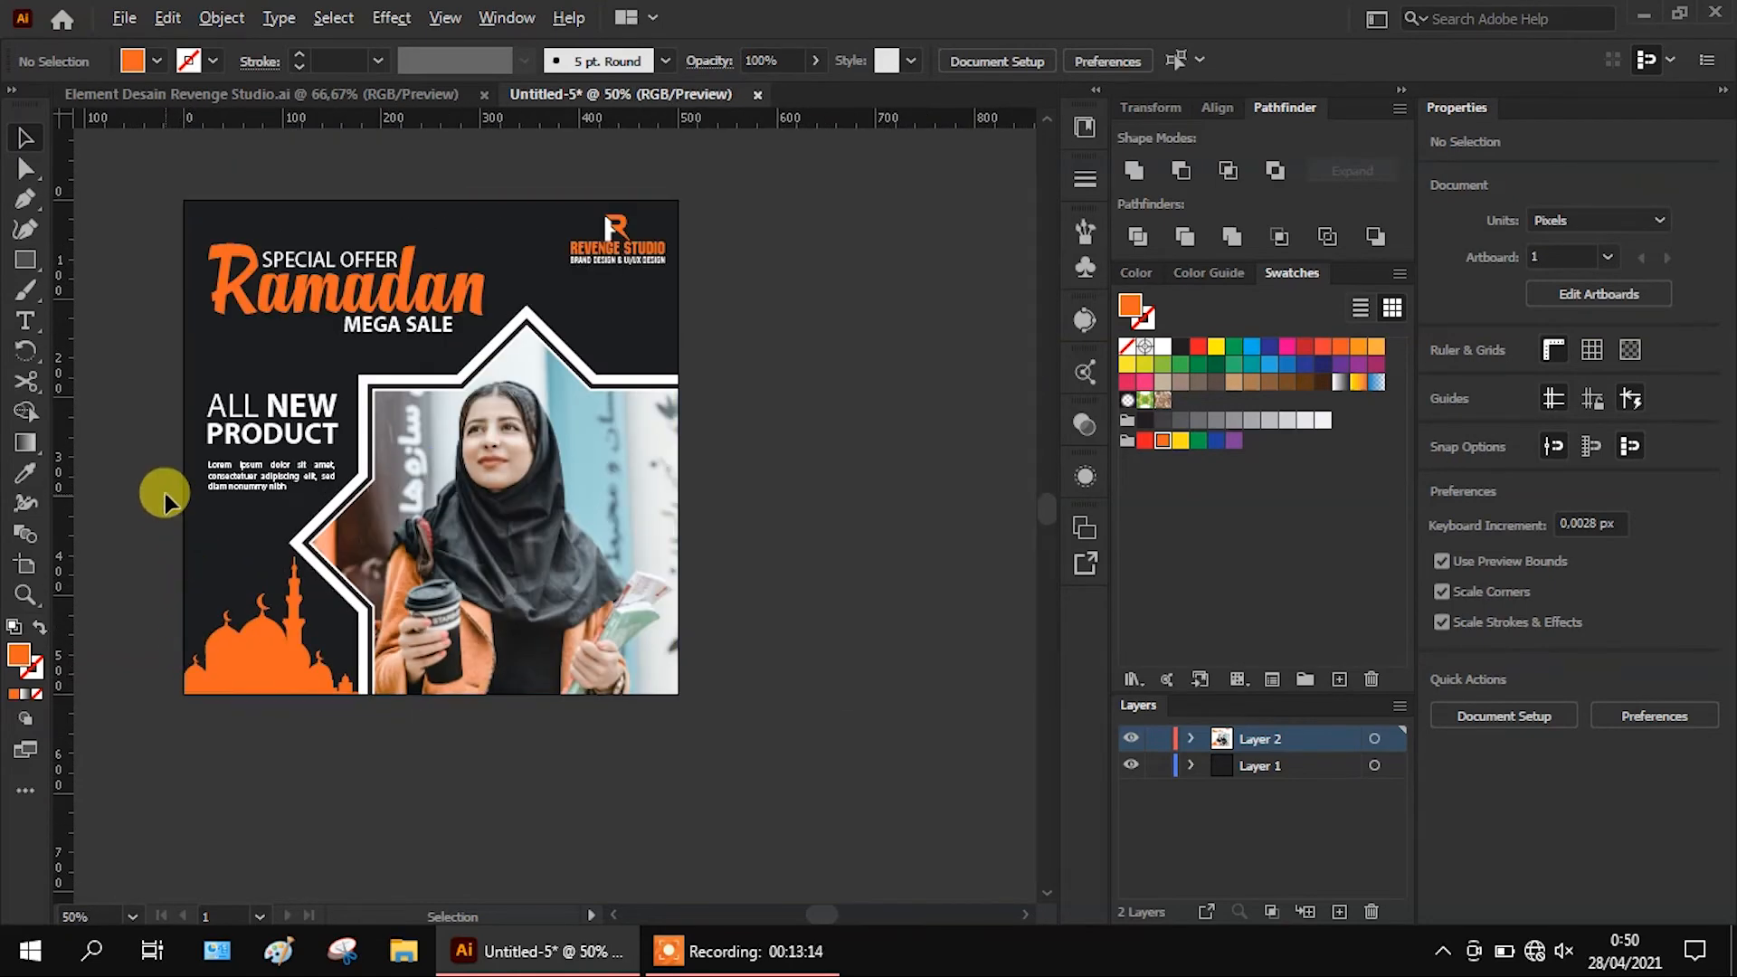
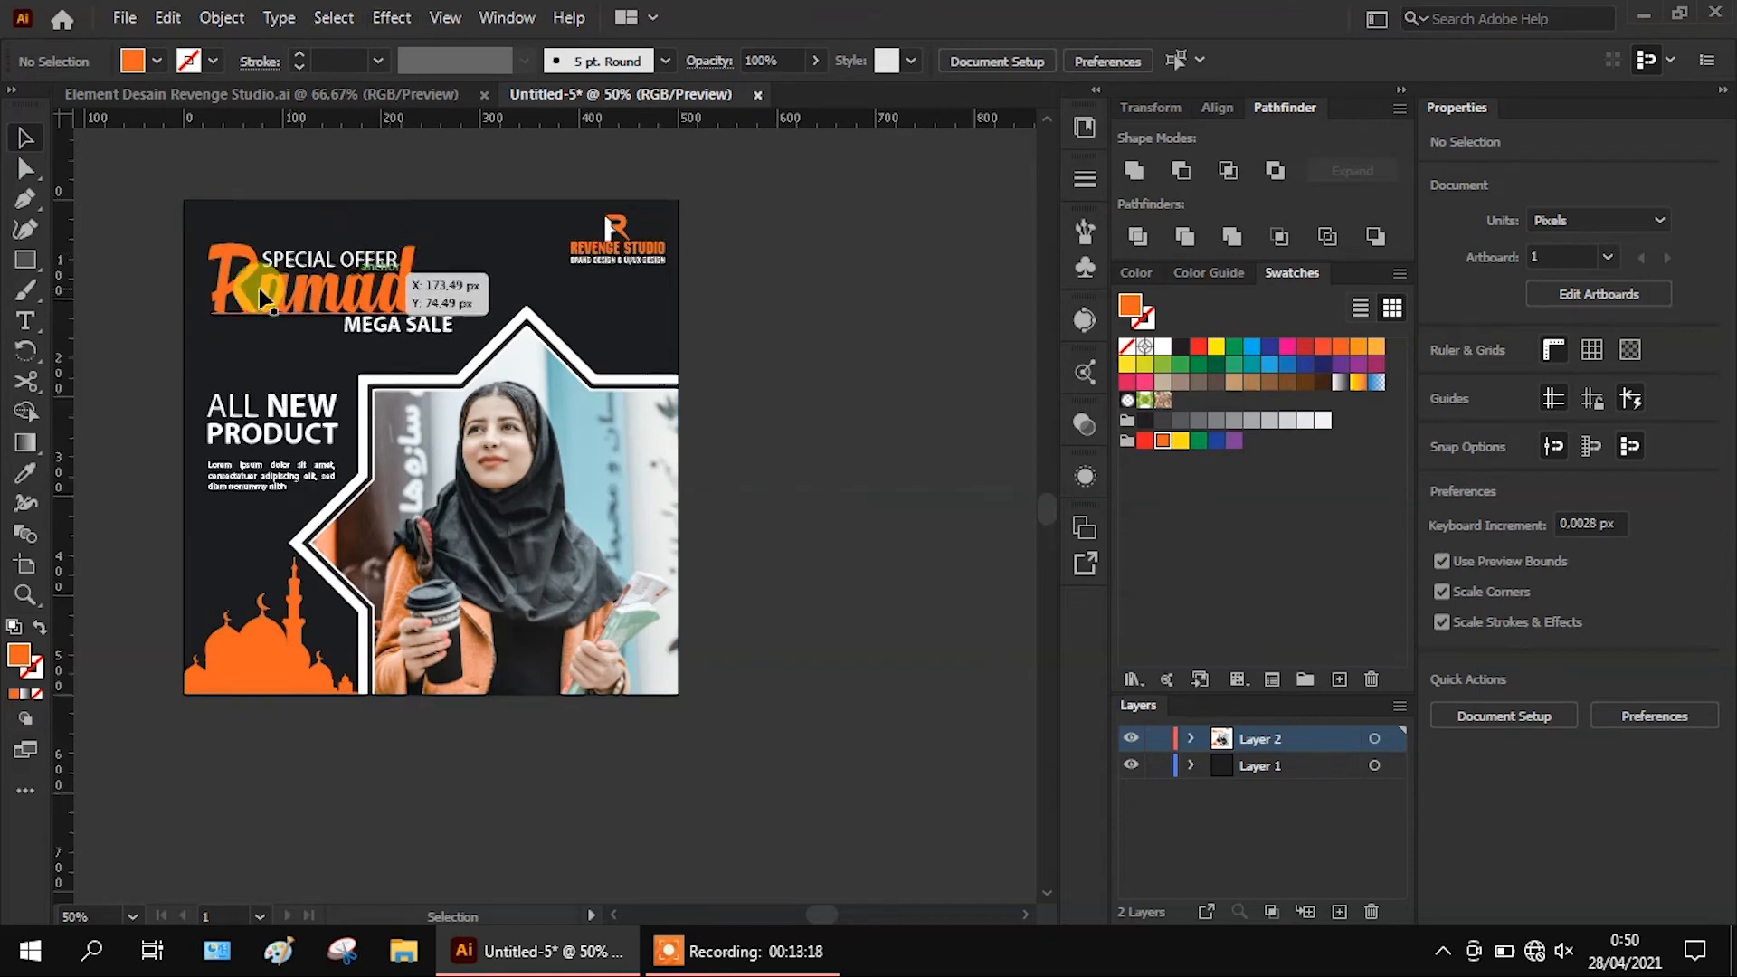
scroll(258, 287, up, 1)
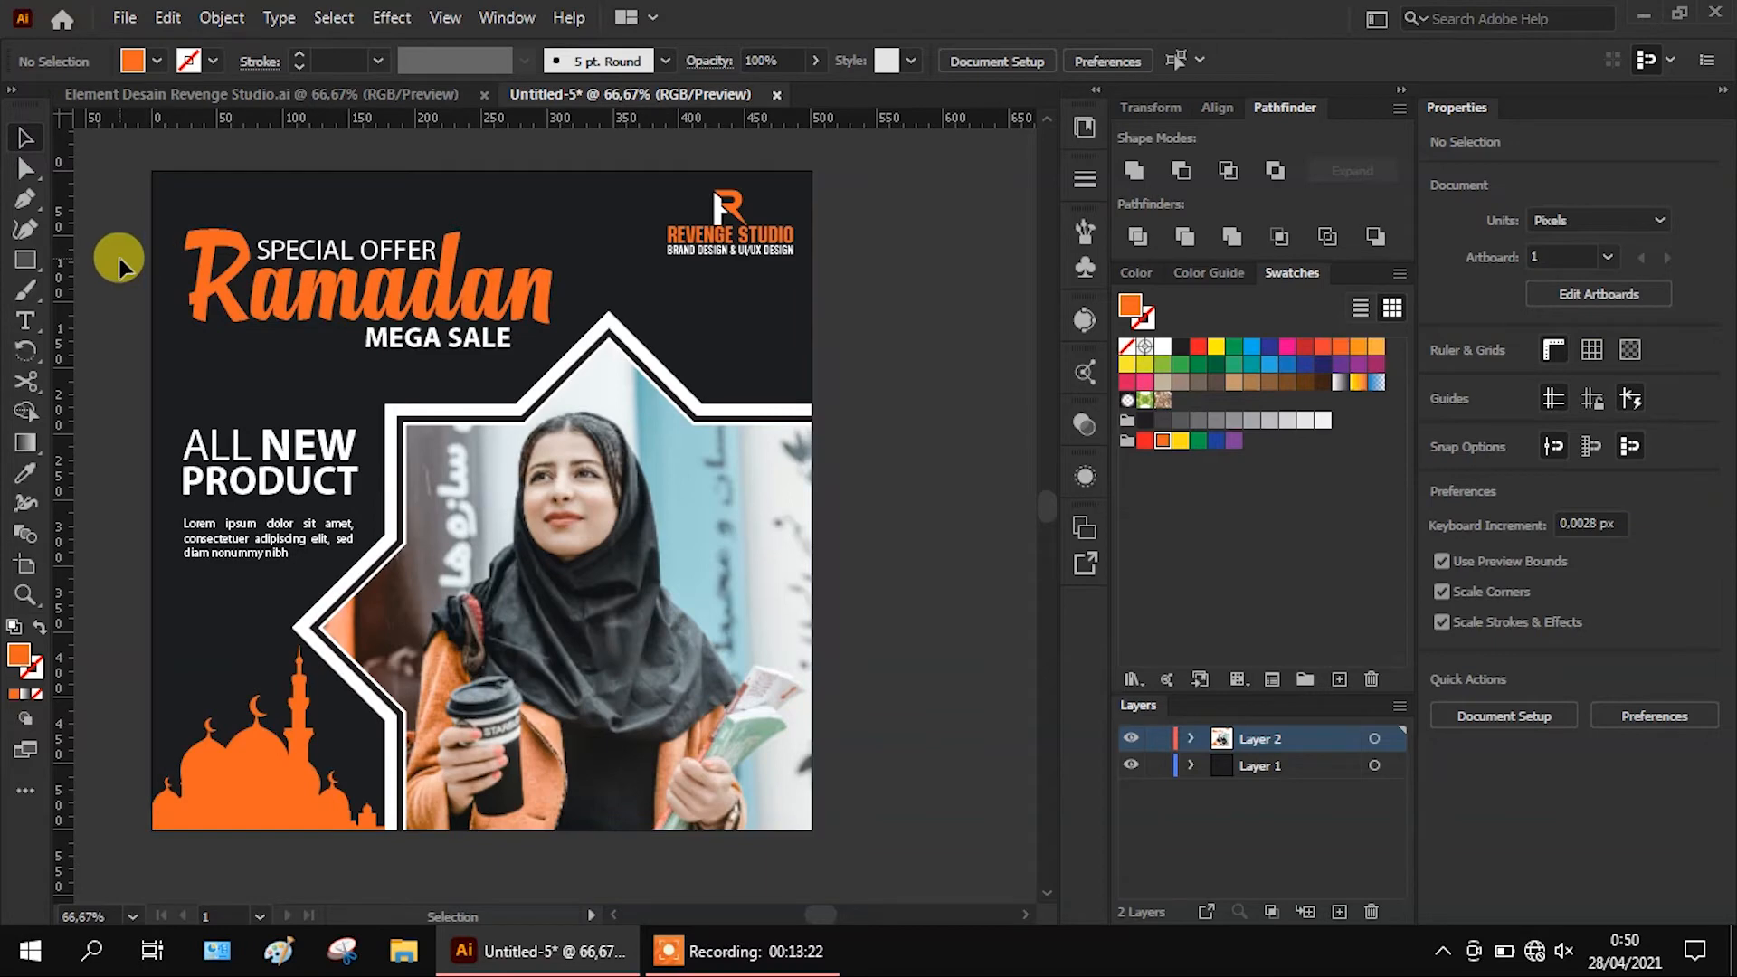
Copy the crescent moon with stars from the Element Desain Revenge Studio.ai document and paste it into the sale design
click(188, 94)
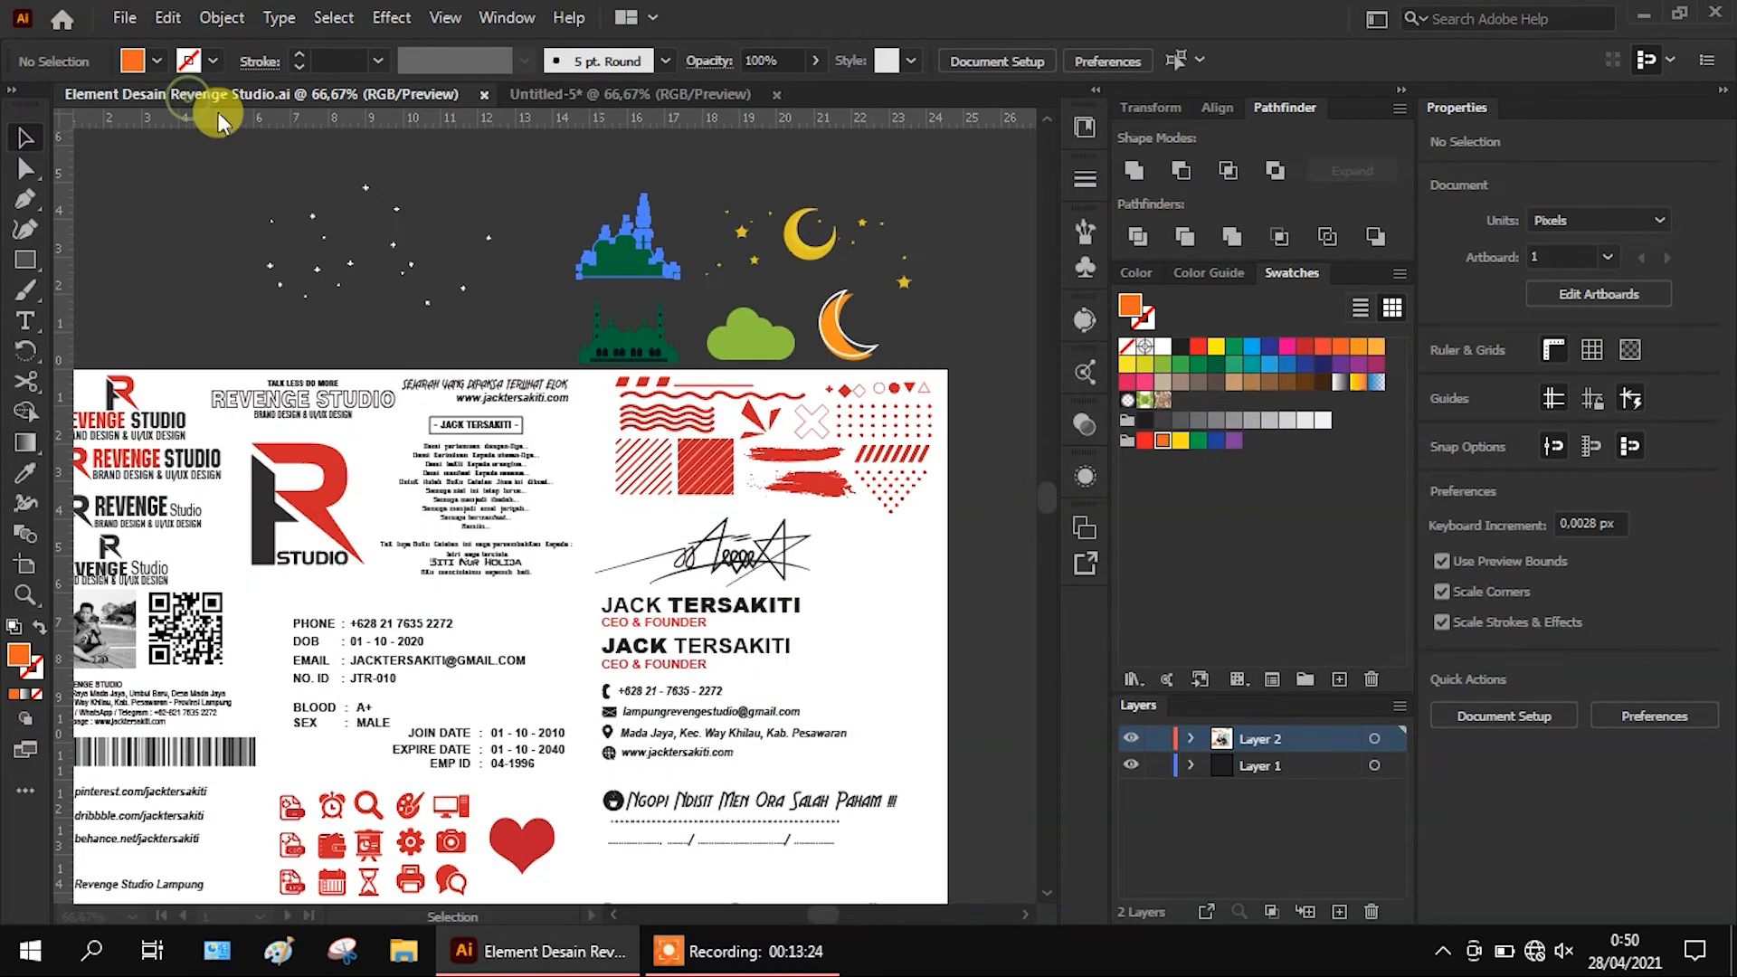
click(633, 244)
drag(702, 170, 924, 288)
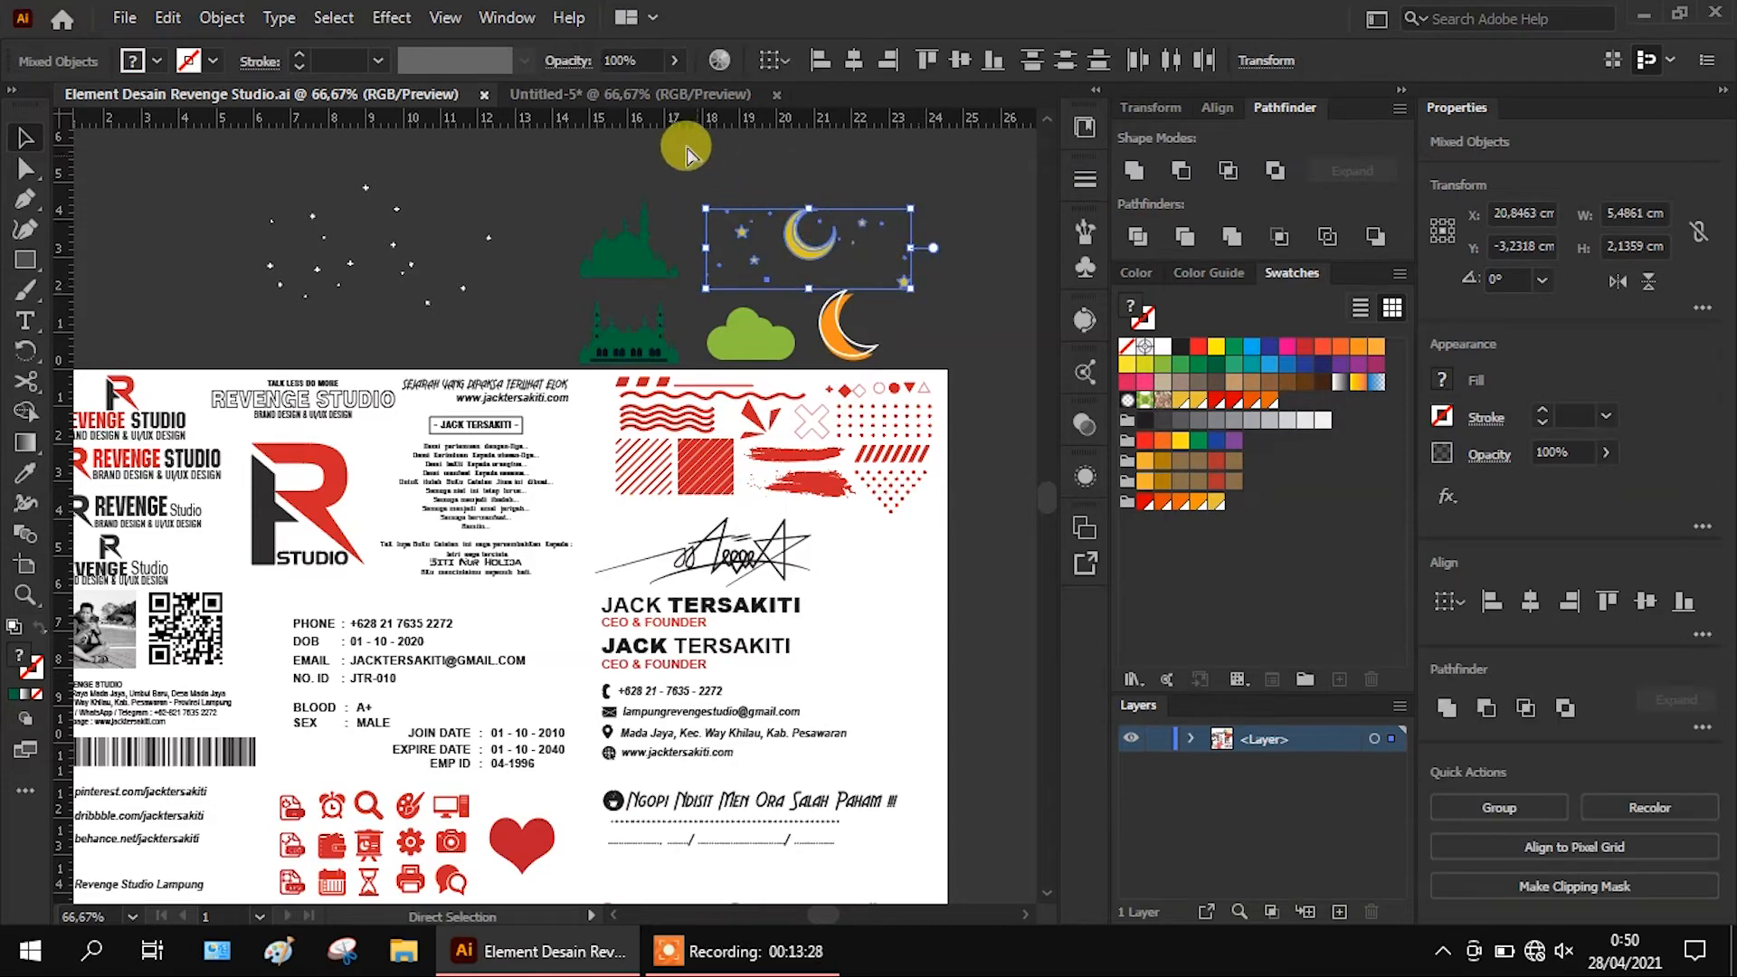
key(ctrl+c)
click(601, 94)
key(ctrl+v)
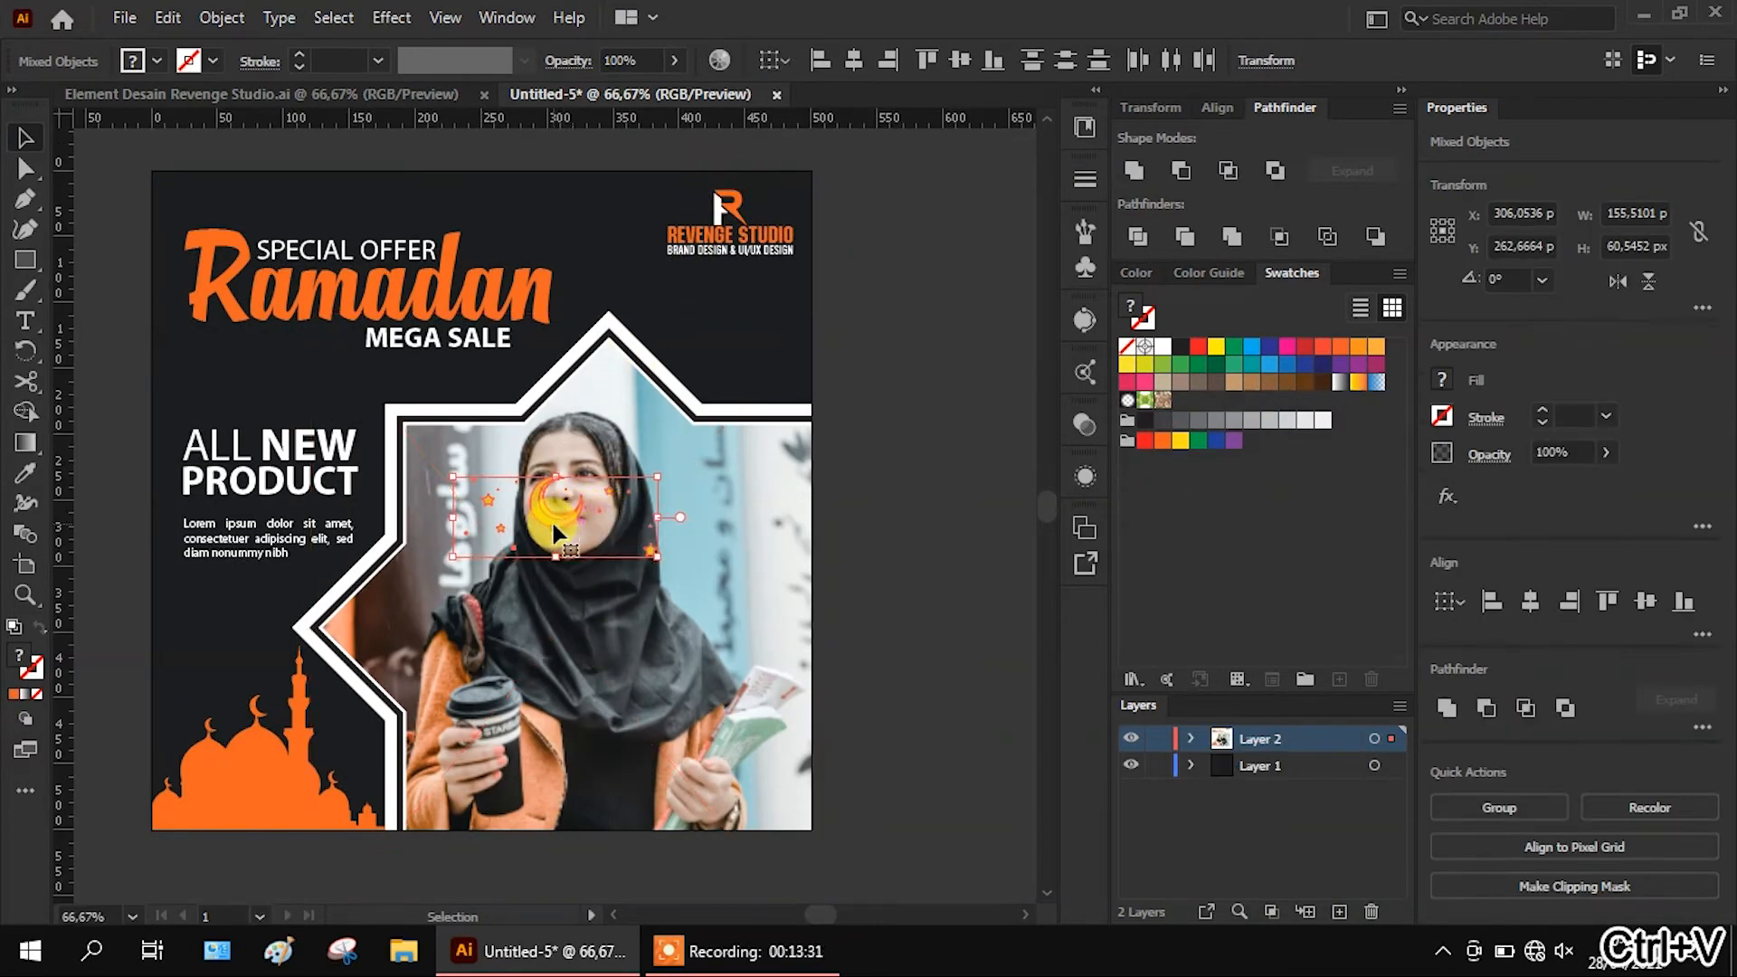
Move the crescent moon and stars into the dark area between the Revenge Studio logo and the photo frame
drag(551, 519, 704, 360)
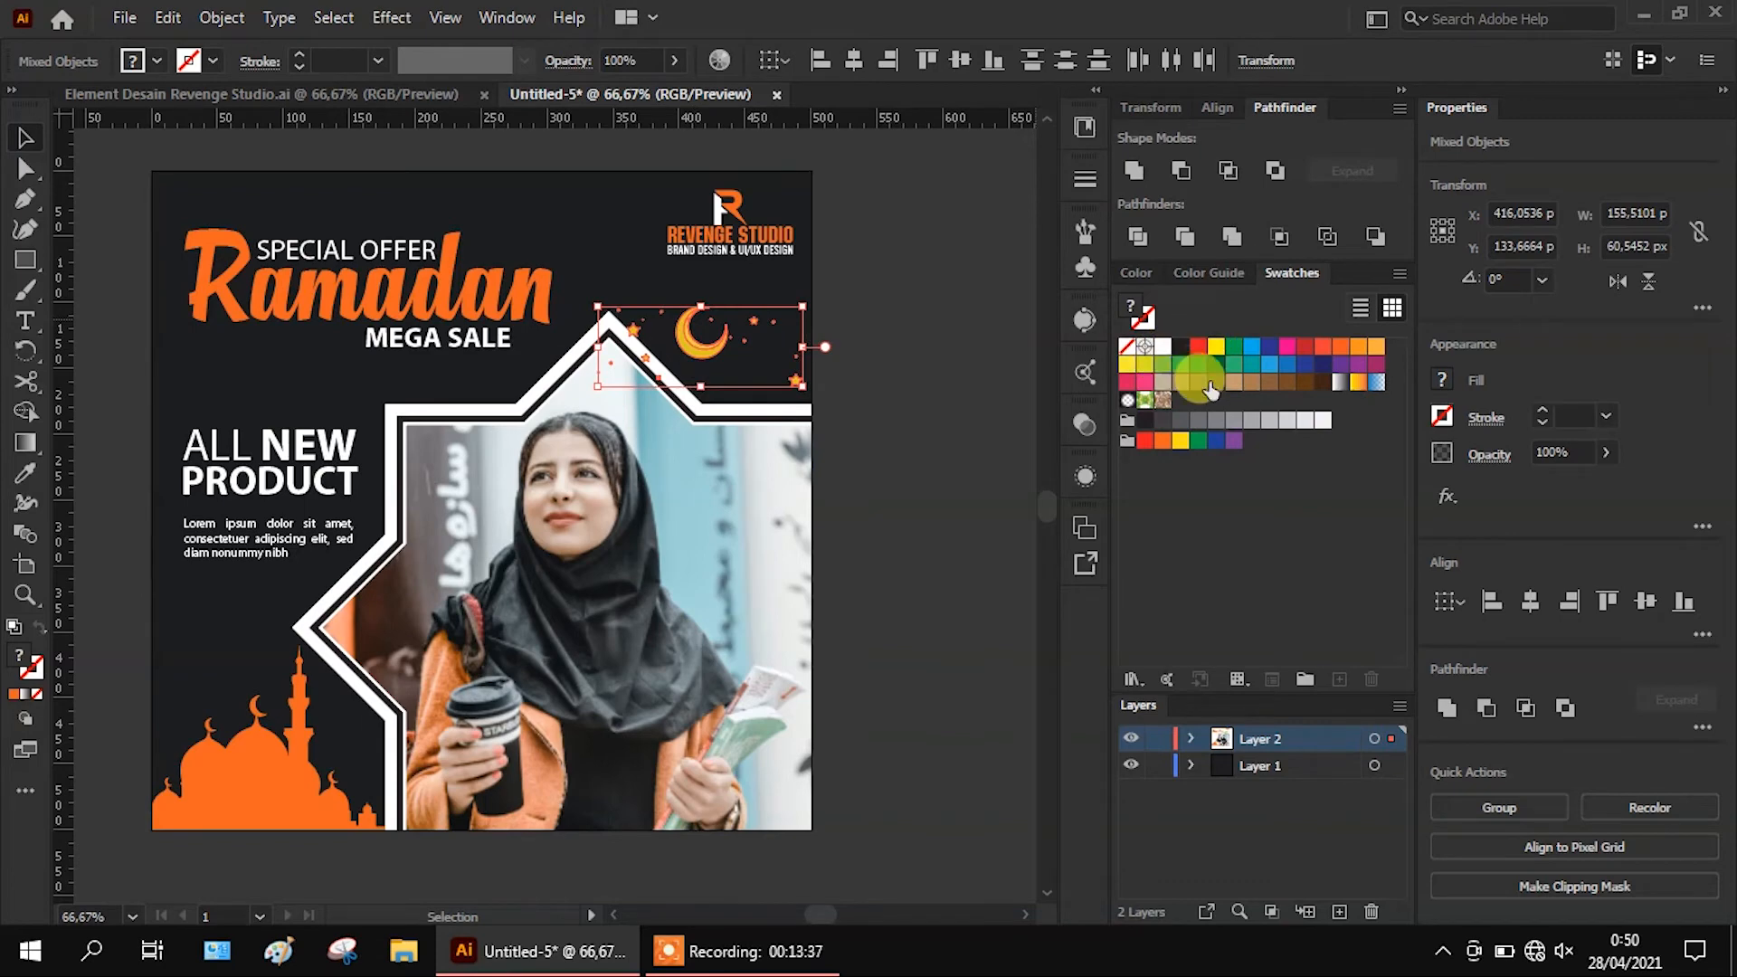
click(884, 361)
scroll(822, 330, up, 2)
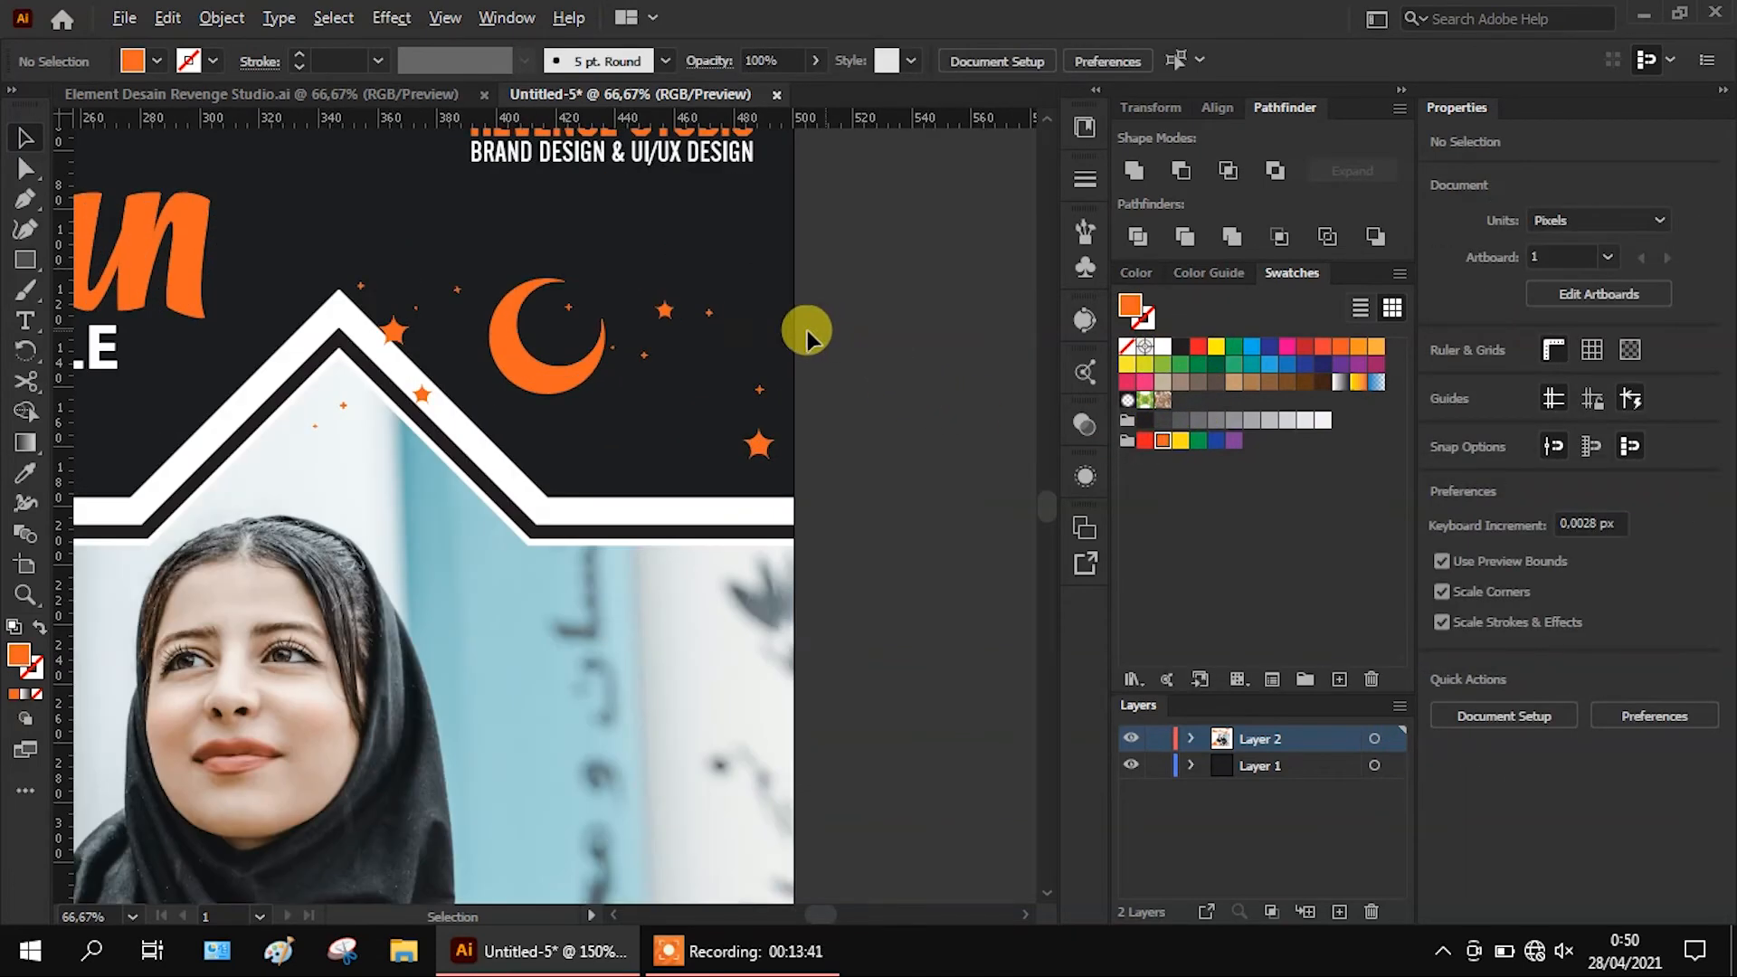
Recolour the inner shape of the crescent moon to the darker orange DE7C00
click(558, 369)
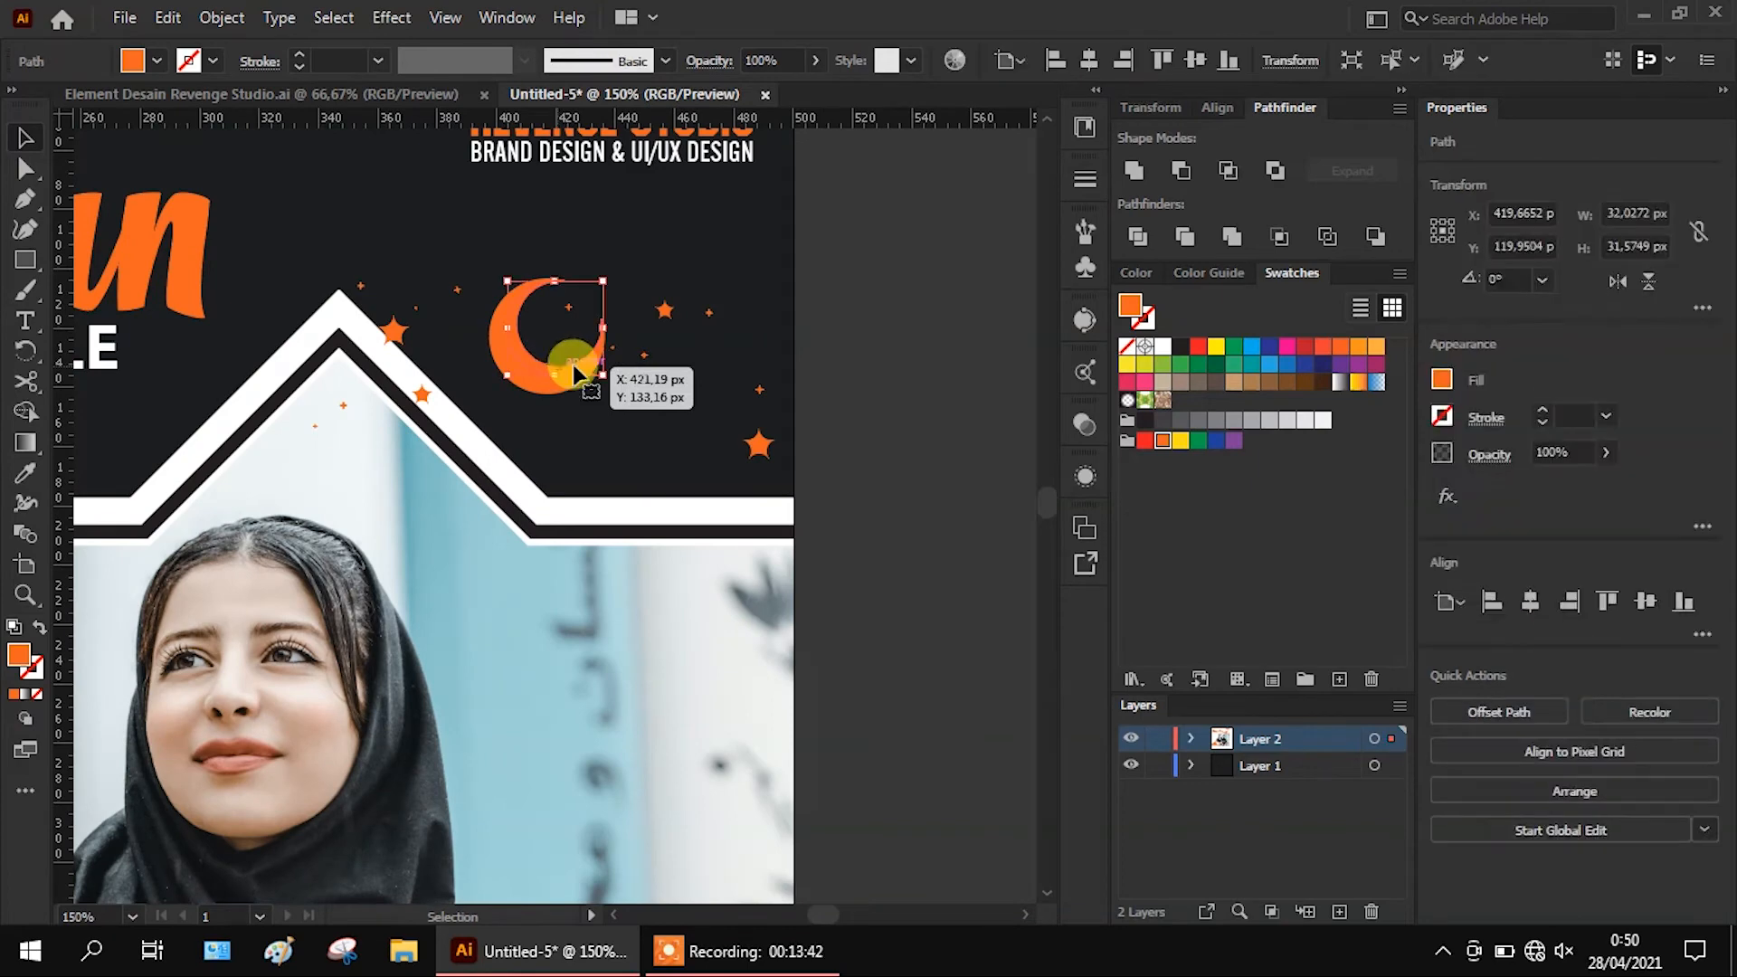
click(1136, 271)
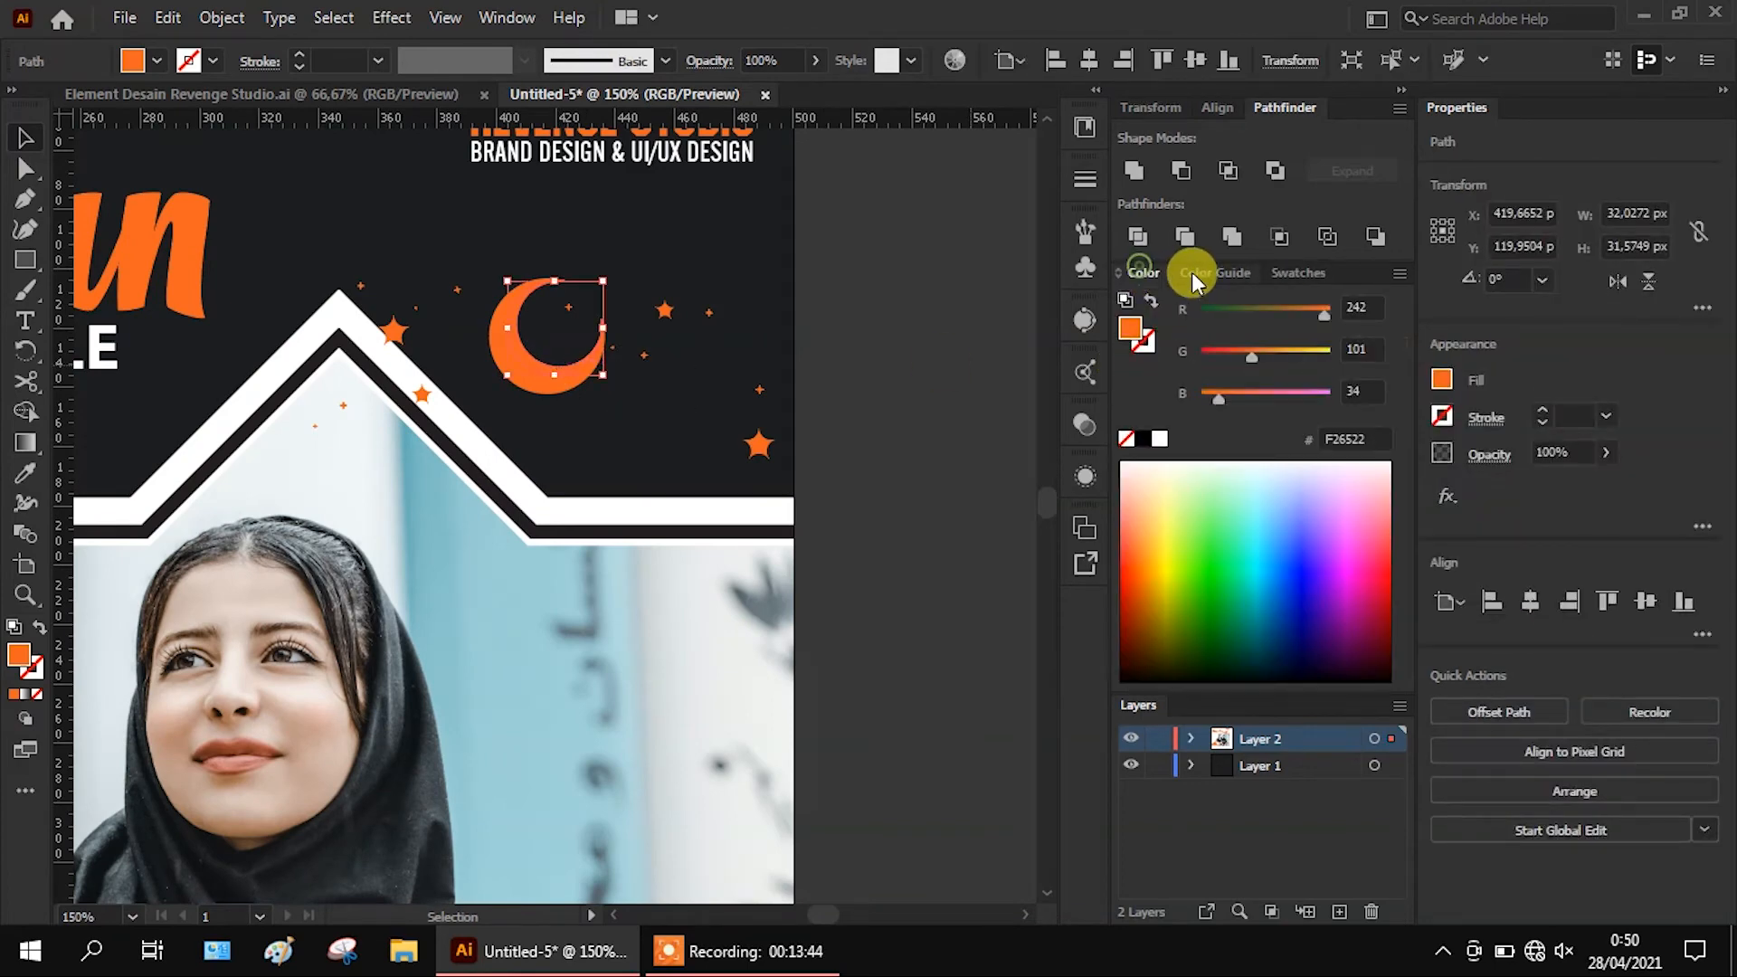
drag(1217, 400, 1174, 391)
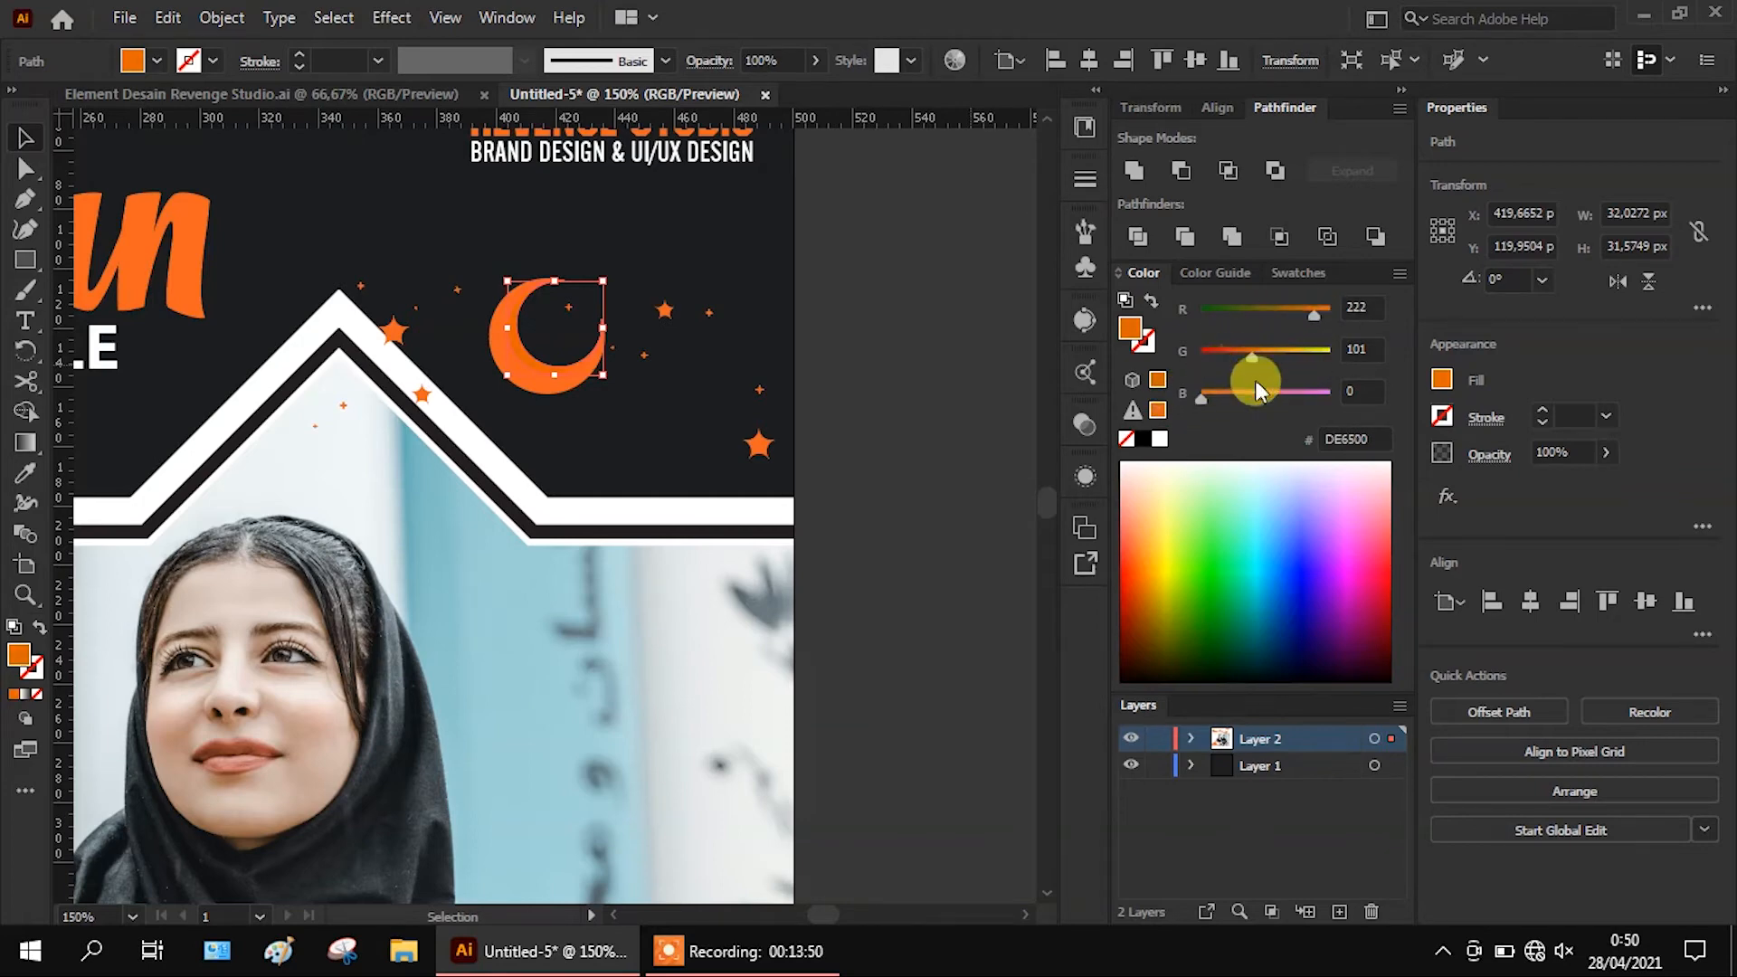
drag(1262, 362, 1264, 357)
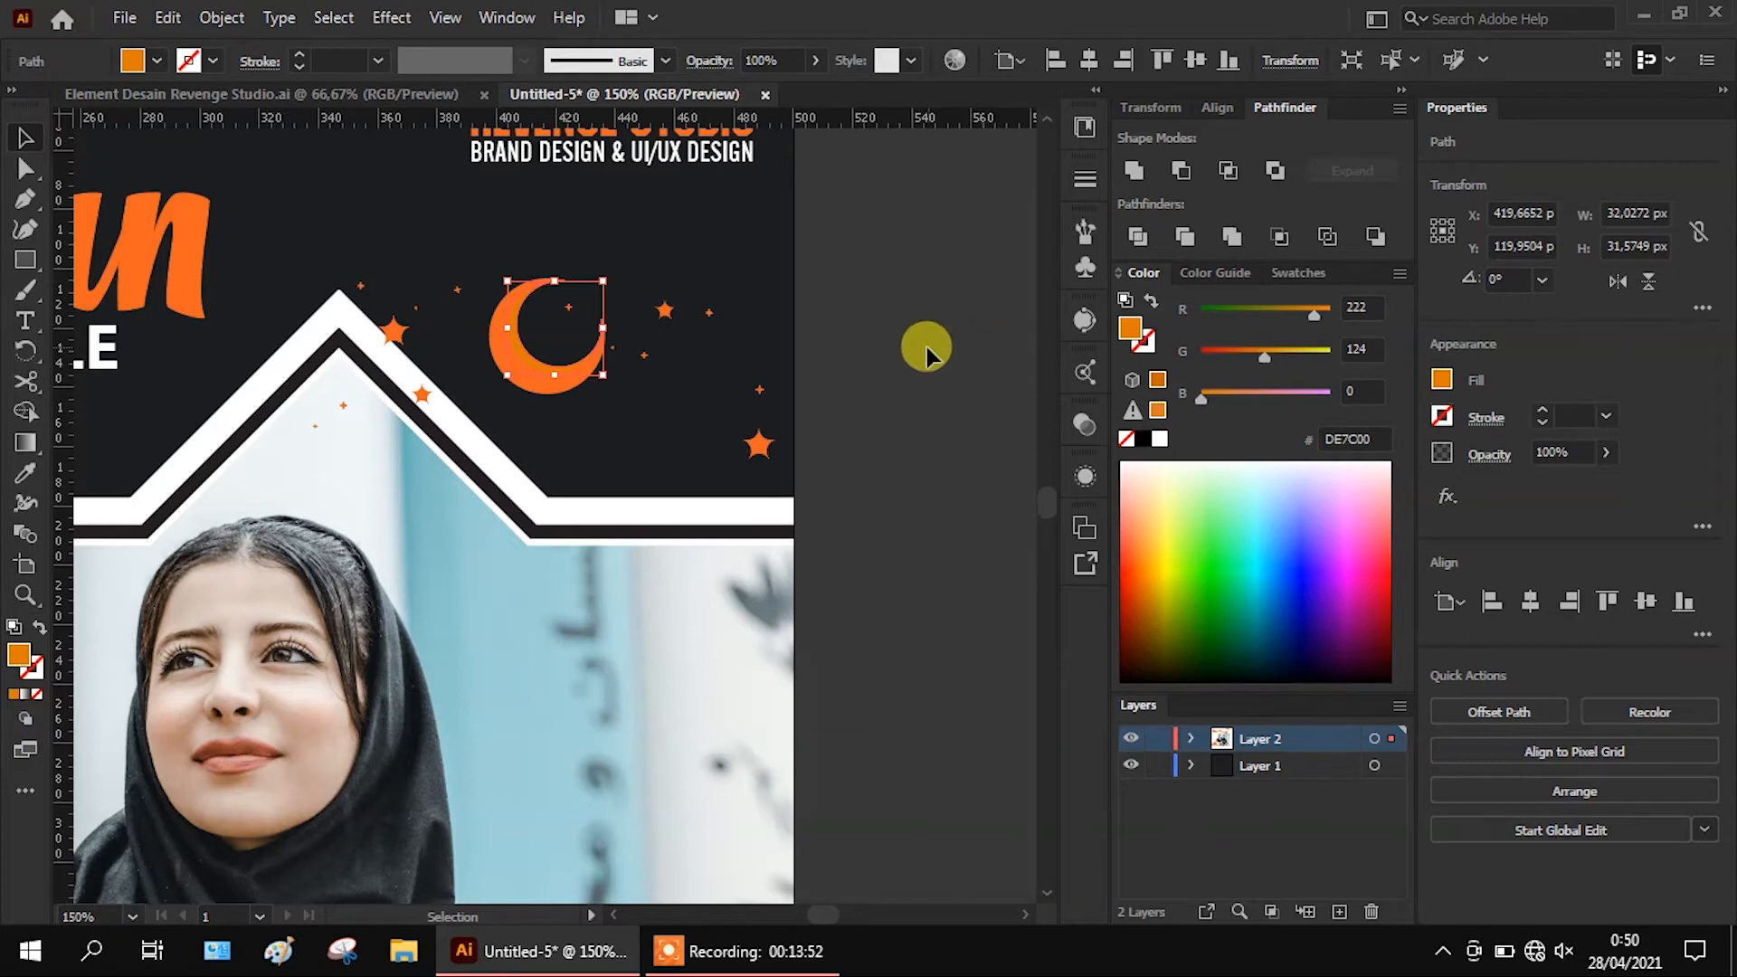
click(877, 347)
Draw an orange circle about 189.5 px in diameter over the photo's lower-right corner
scroll(873, 349, down, 2)
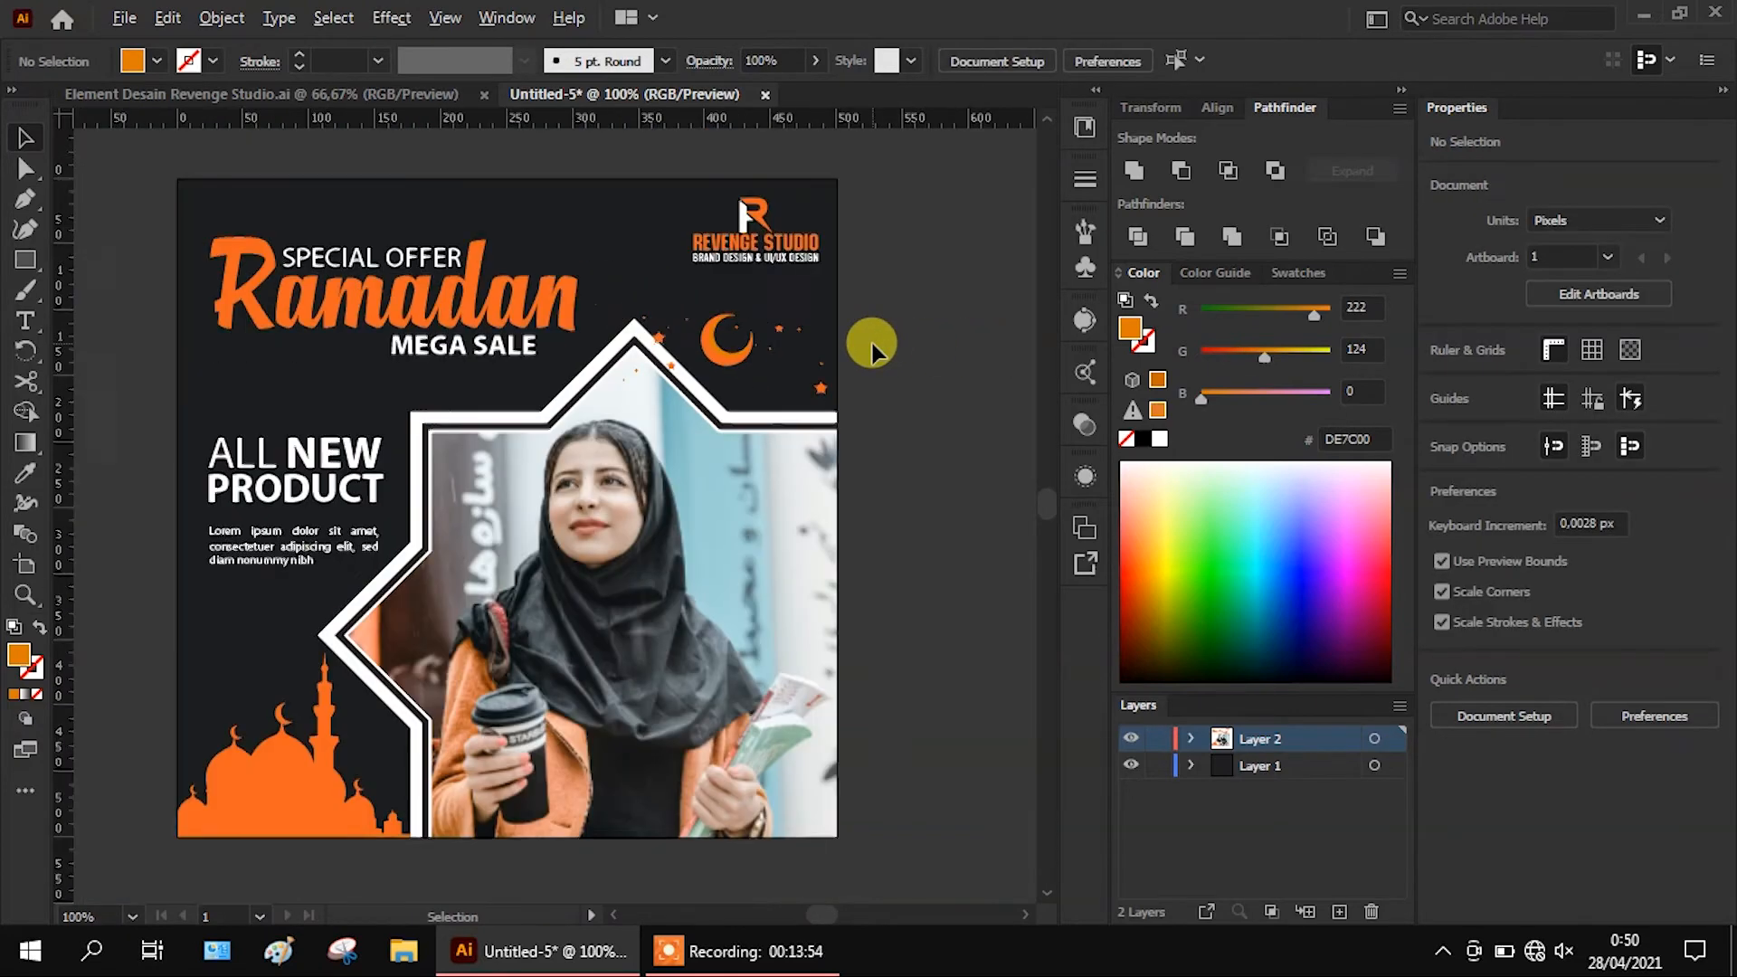
scroll(811, 408, down, 1)
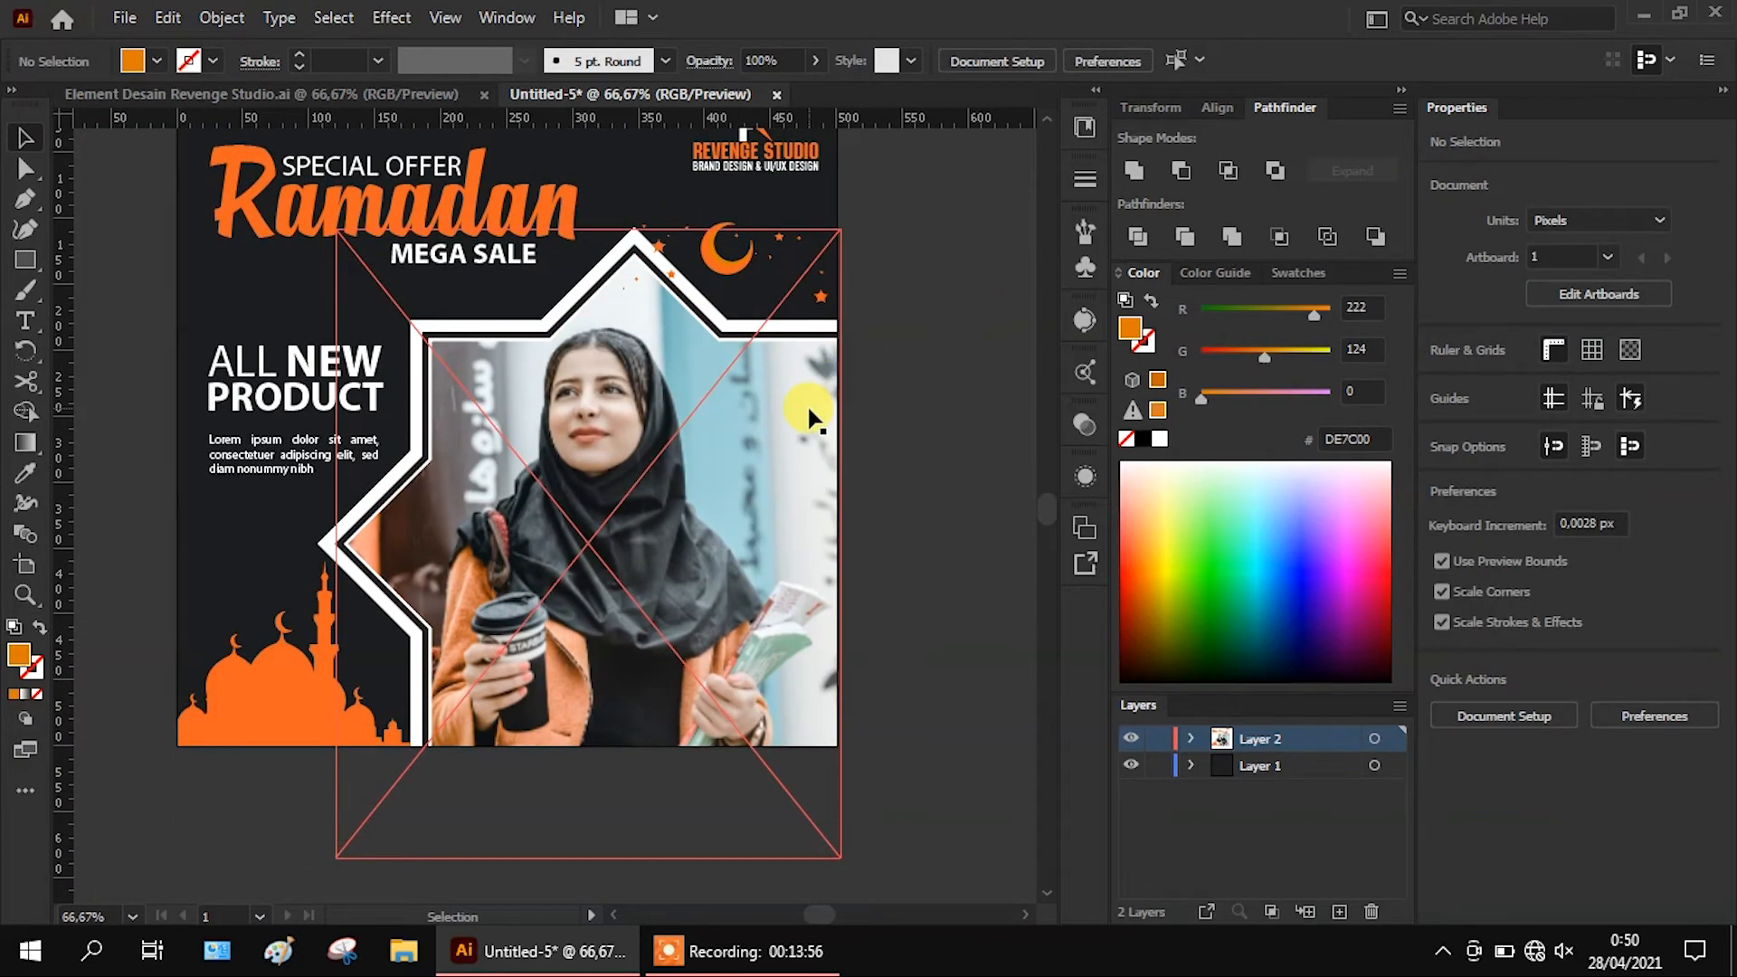
scroll(66, 237, down, 1)
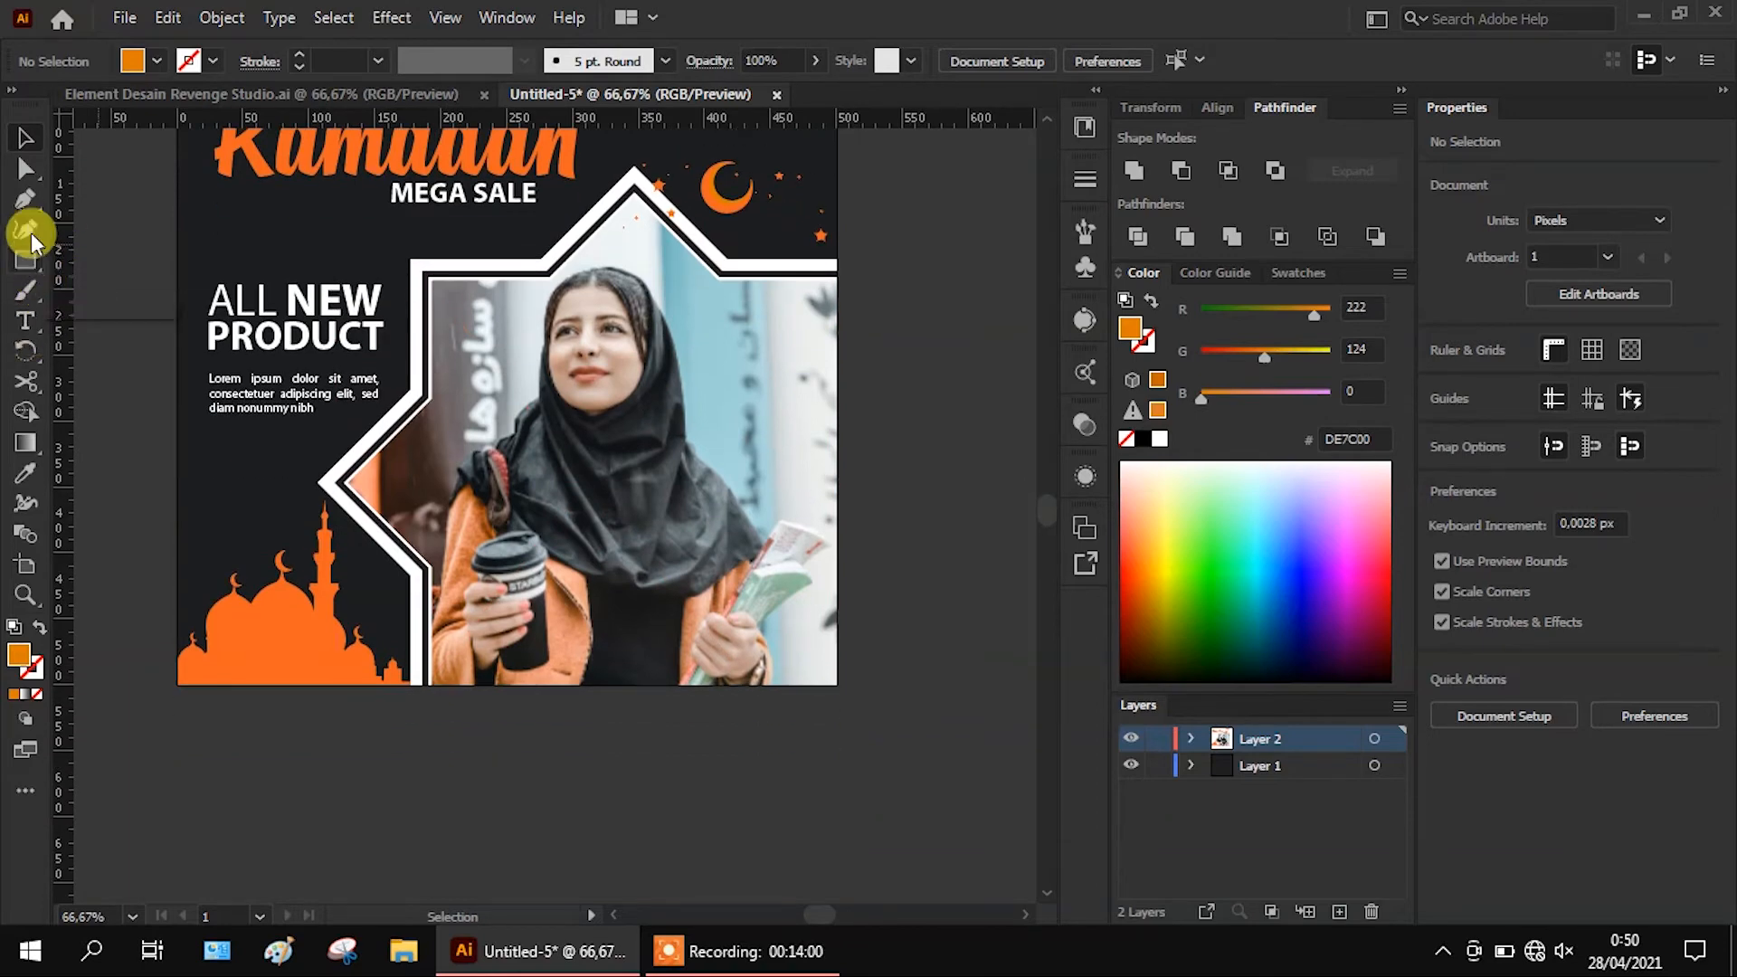
drag(27, 260, 91, 284)
drag(717, 557, 890, 703)
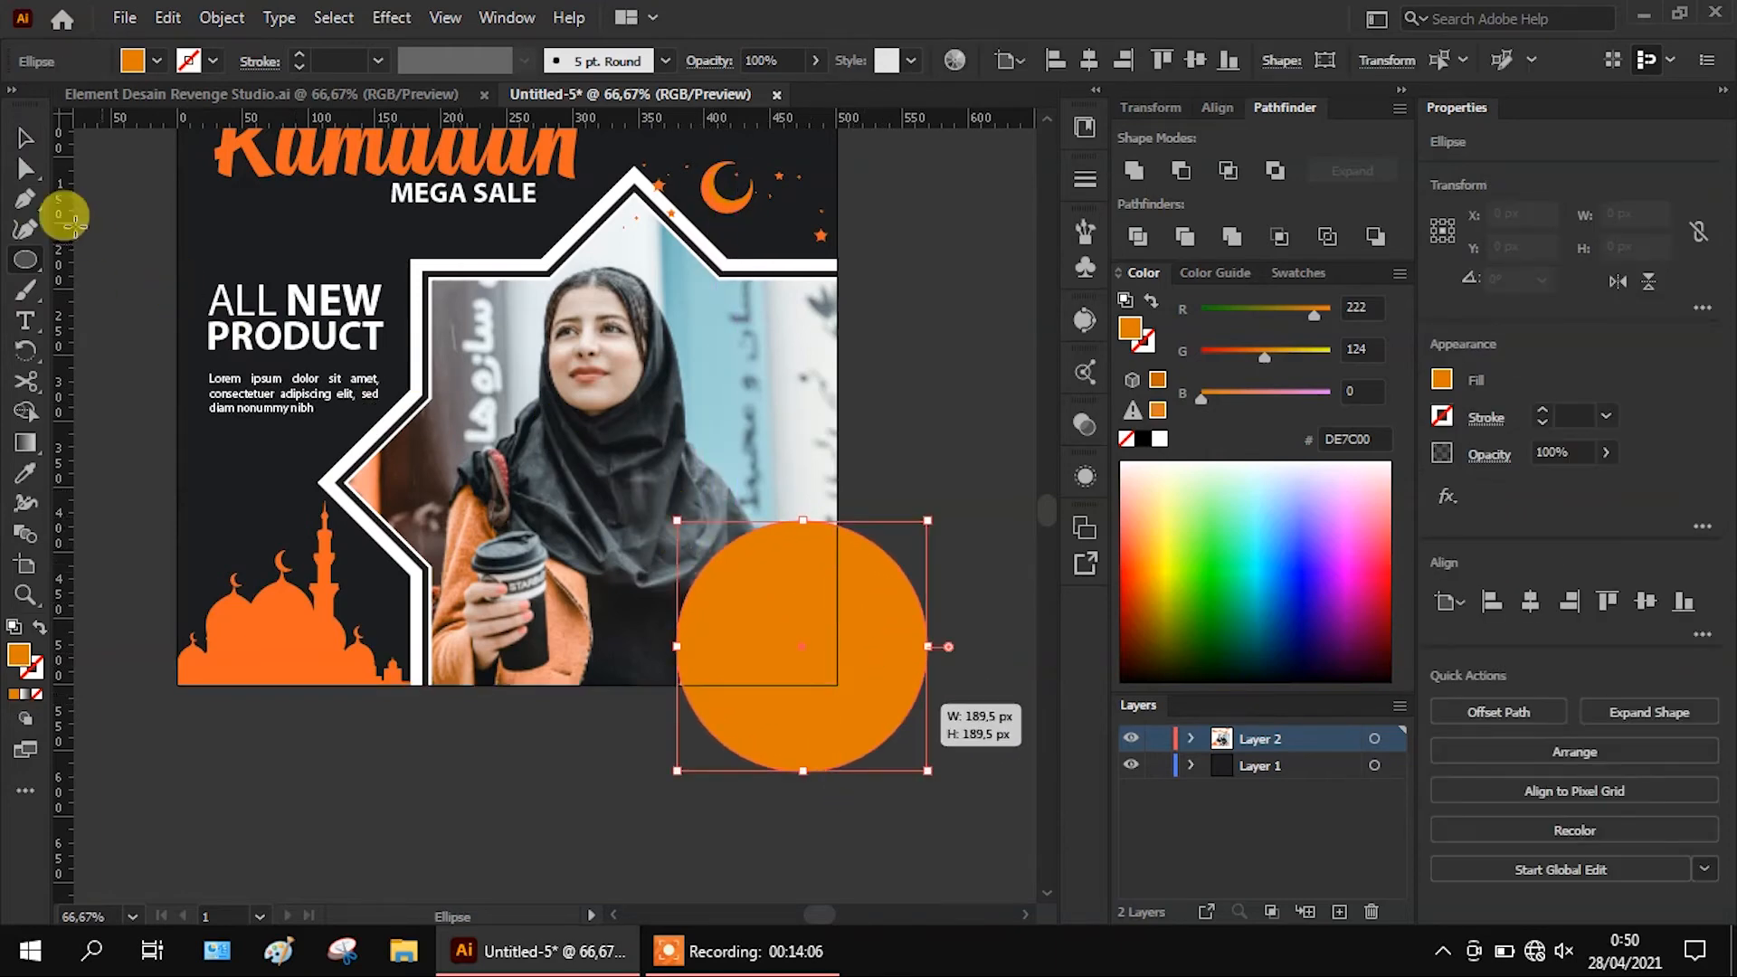
Scale the circle to about 180 px and place it so it overlaps the artboard's lower-right corner
click(25, 139)
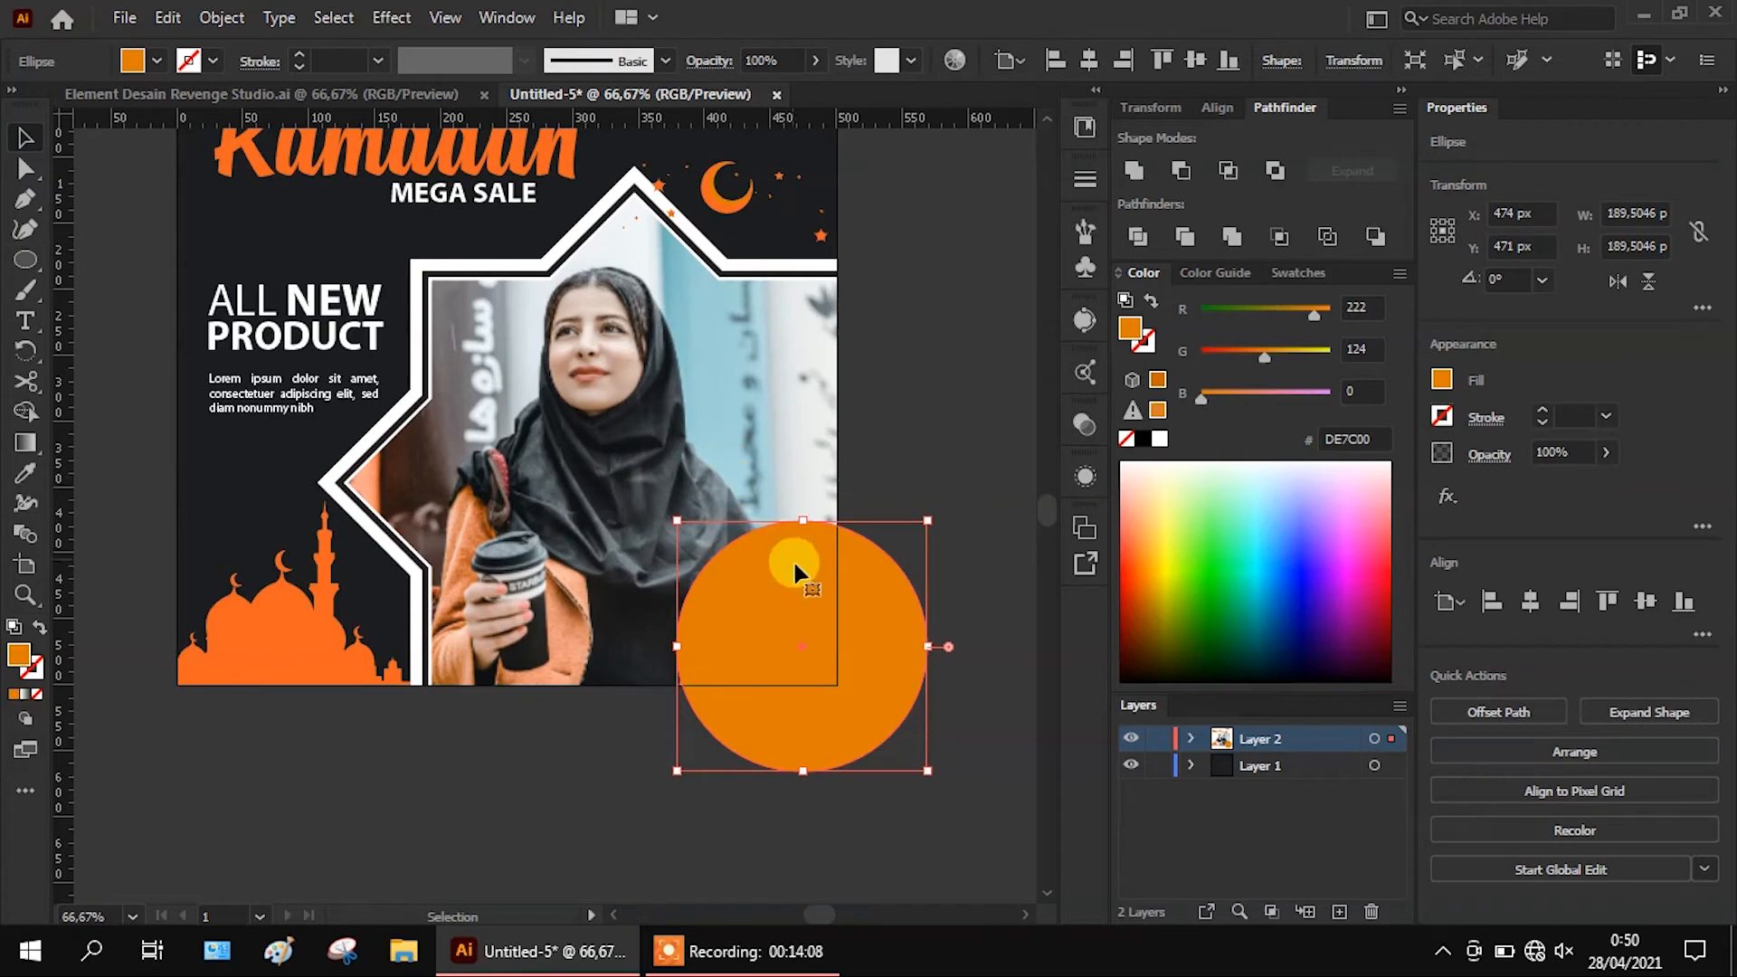
drag(678, 521, 666, 511)
drag(788, 573, 829, 621)
drag(707, 561, 559, 418)
drag(682, 532, 735, 574)
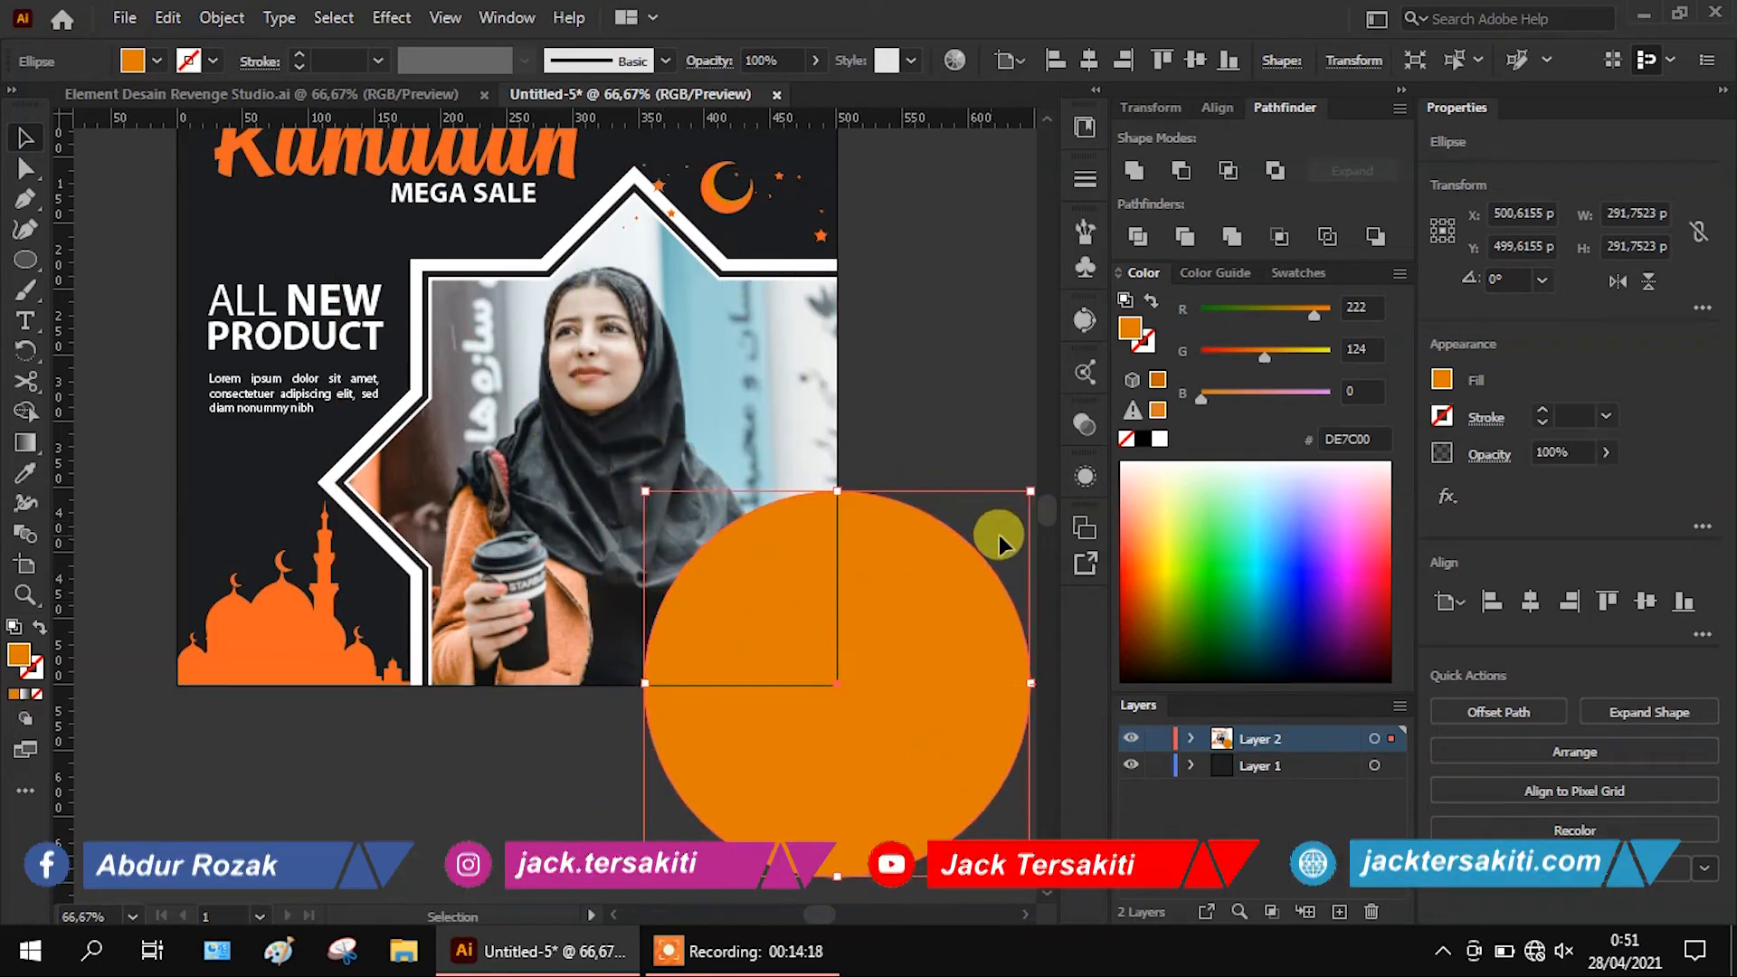
drag(1030, 876, 882, 728)
drag(765, 635, 780, 665)
Match the circle's fill to the orange of the mosque silhouette with the Eyedropper
click(25, 469)
click(253, 601)
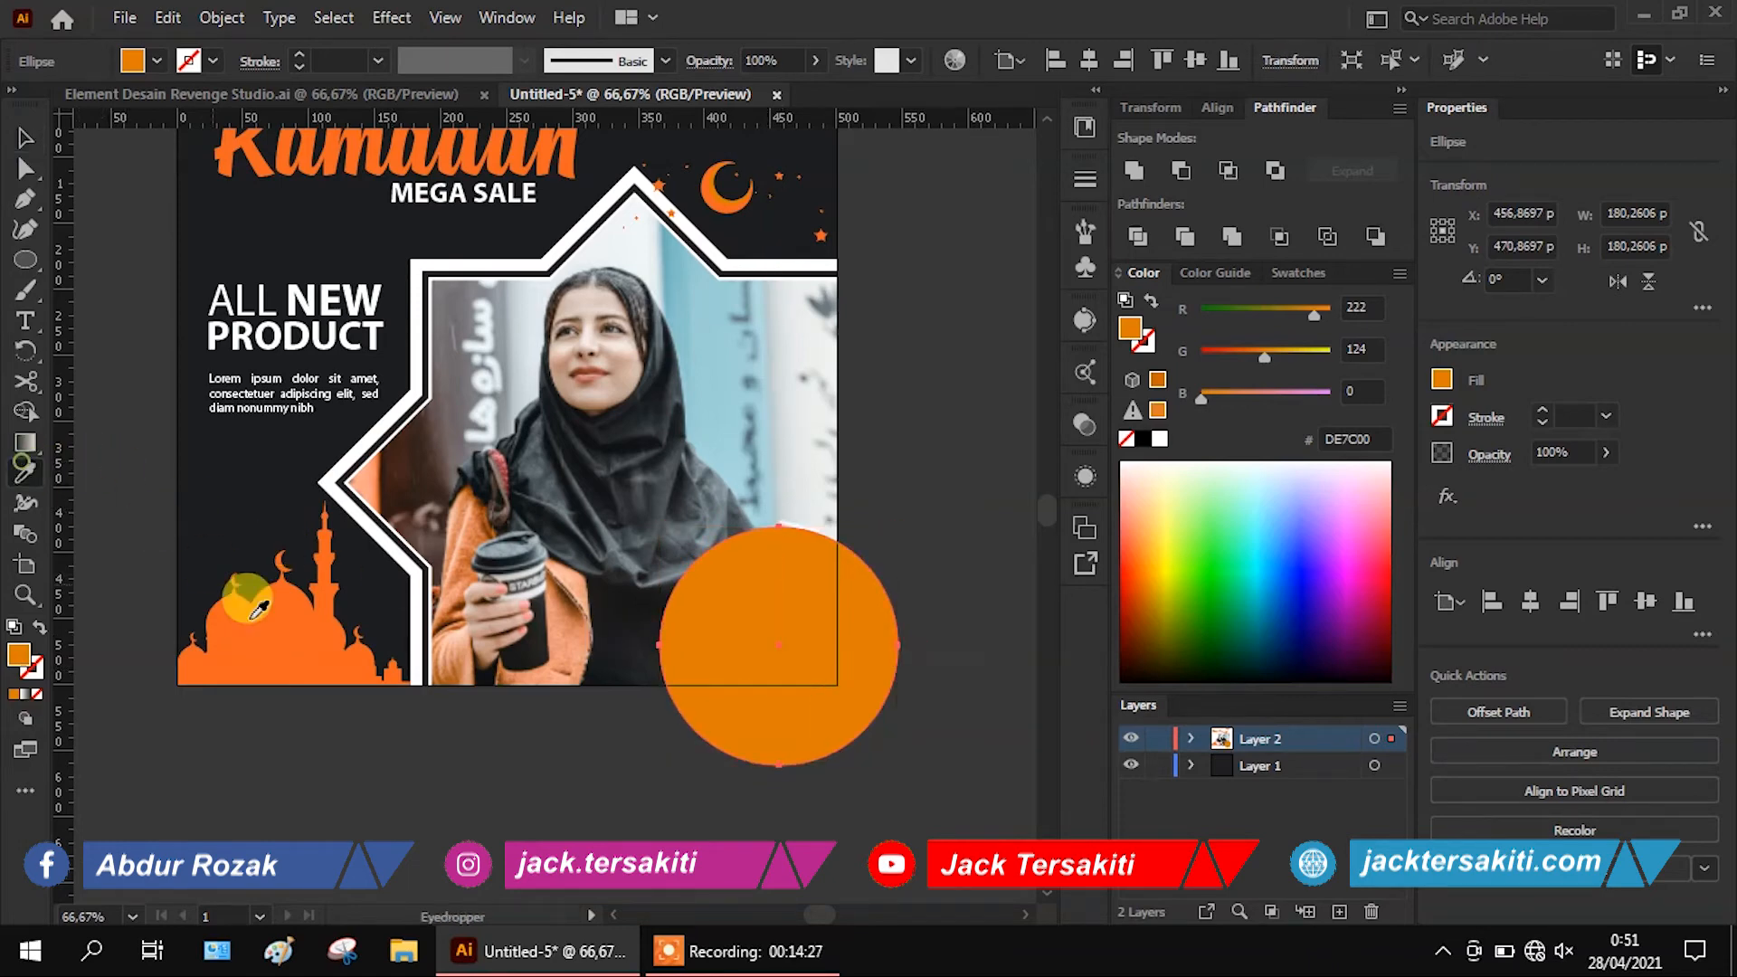
click(25, 137)
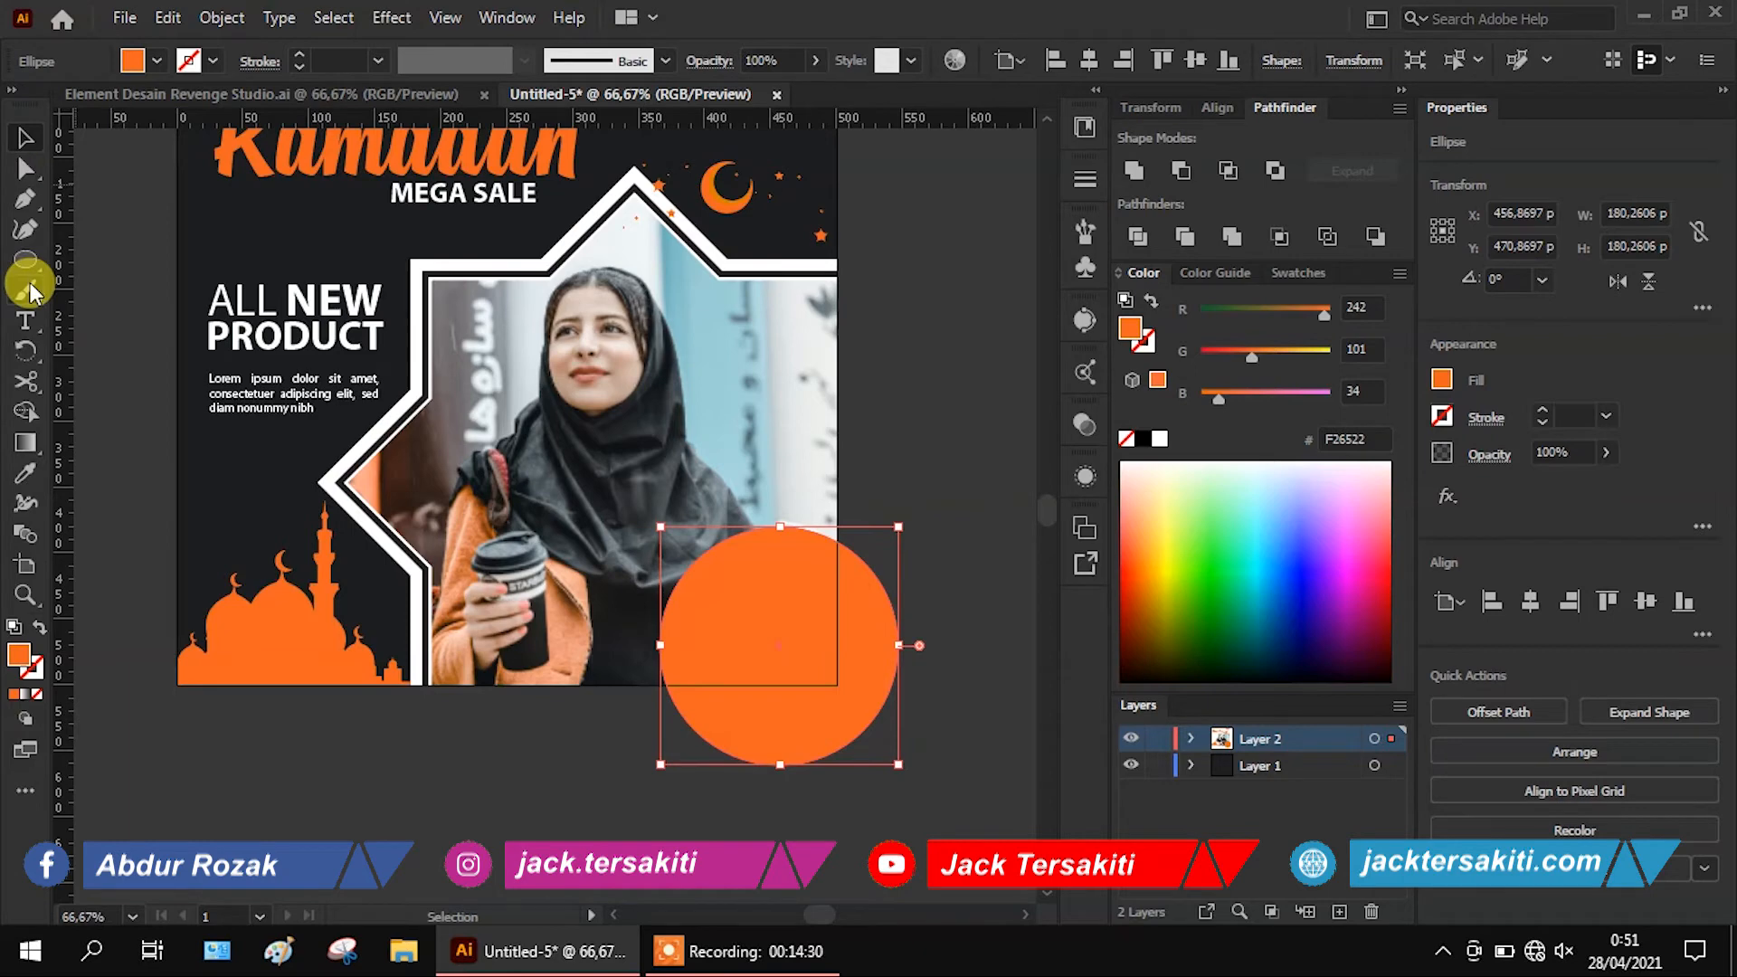
Draw a closed Pen shape along the artboard's right and bottom edges, covering the circle's parts that lie outside the artboard
click(25, 197)
click(836, 459)
click(837, 684)
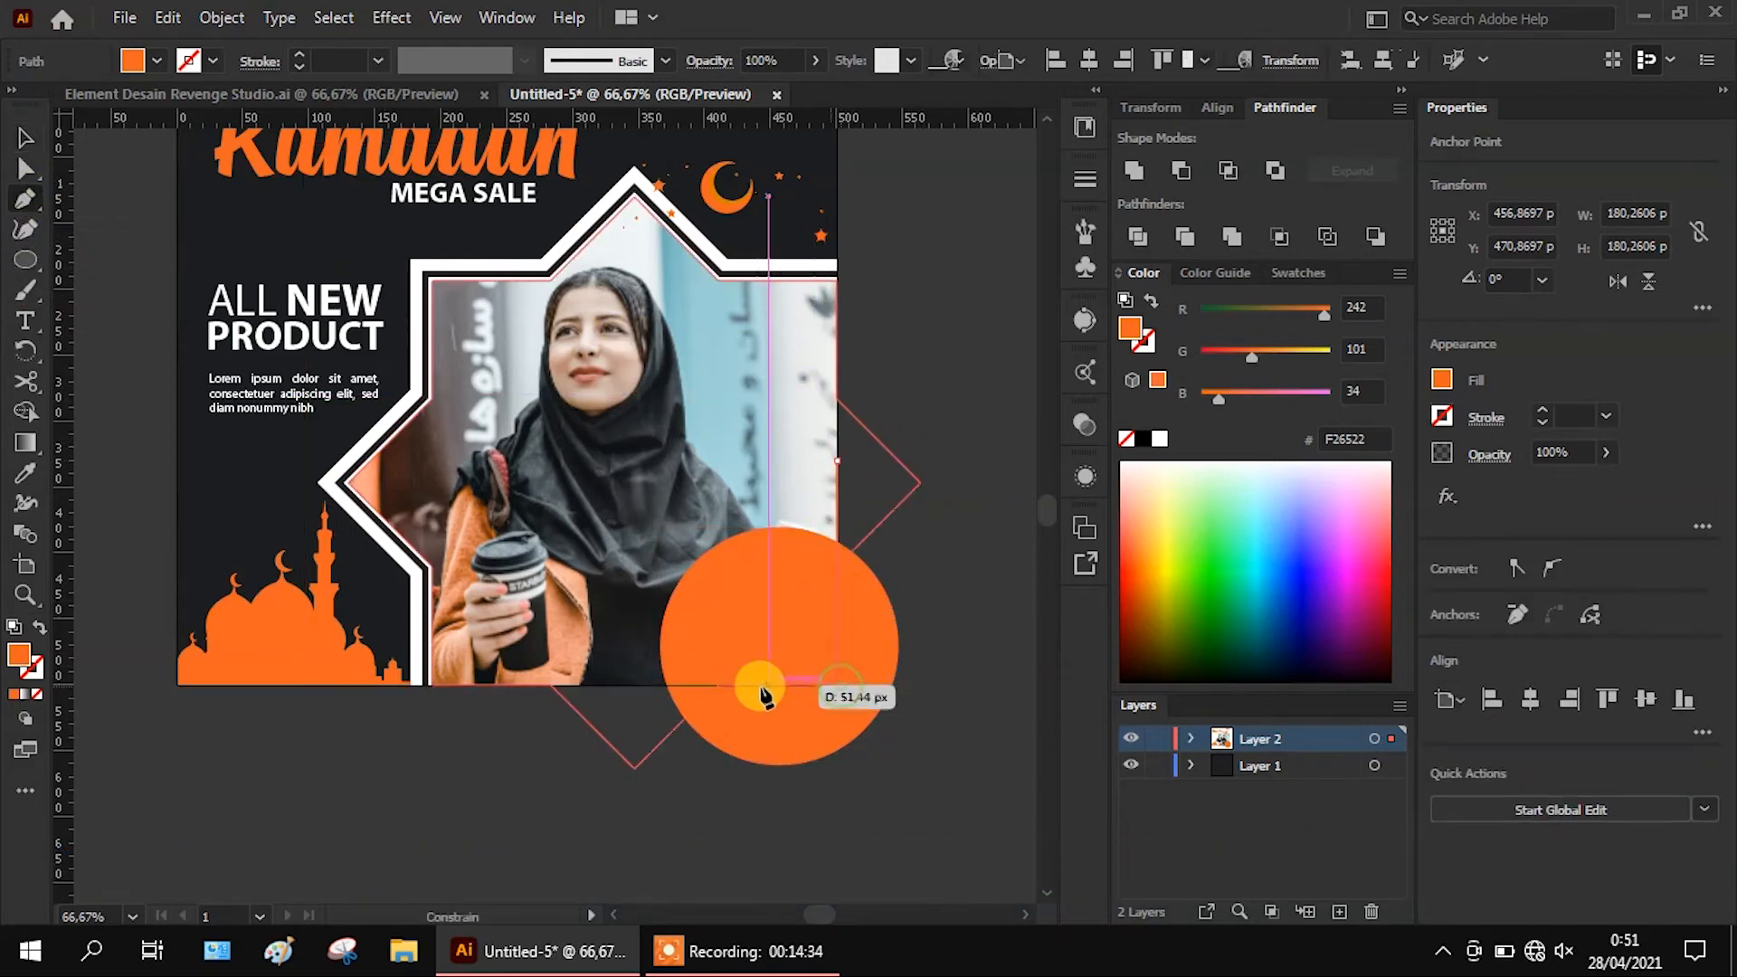
click(623, 685)
click(751, 815)
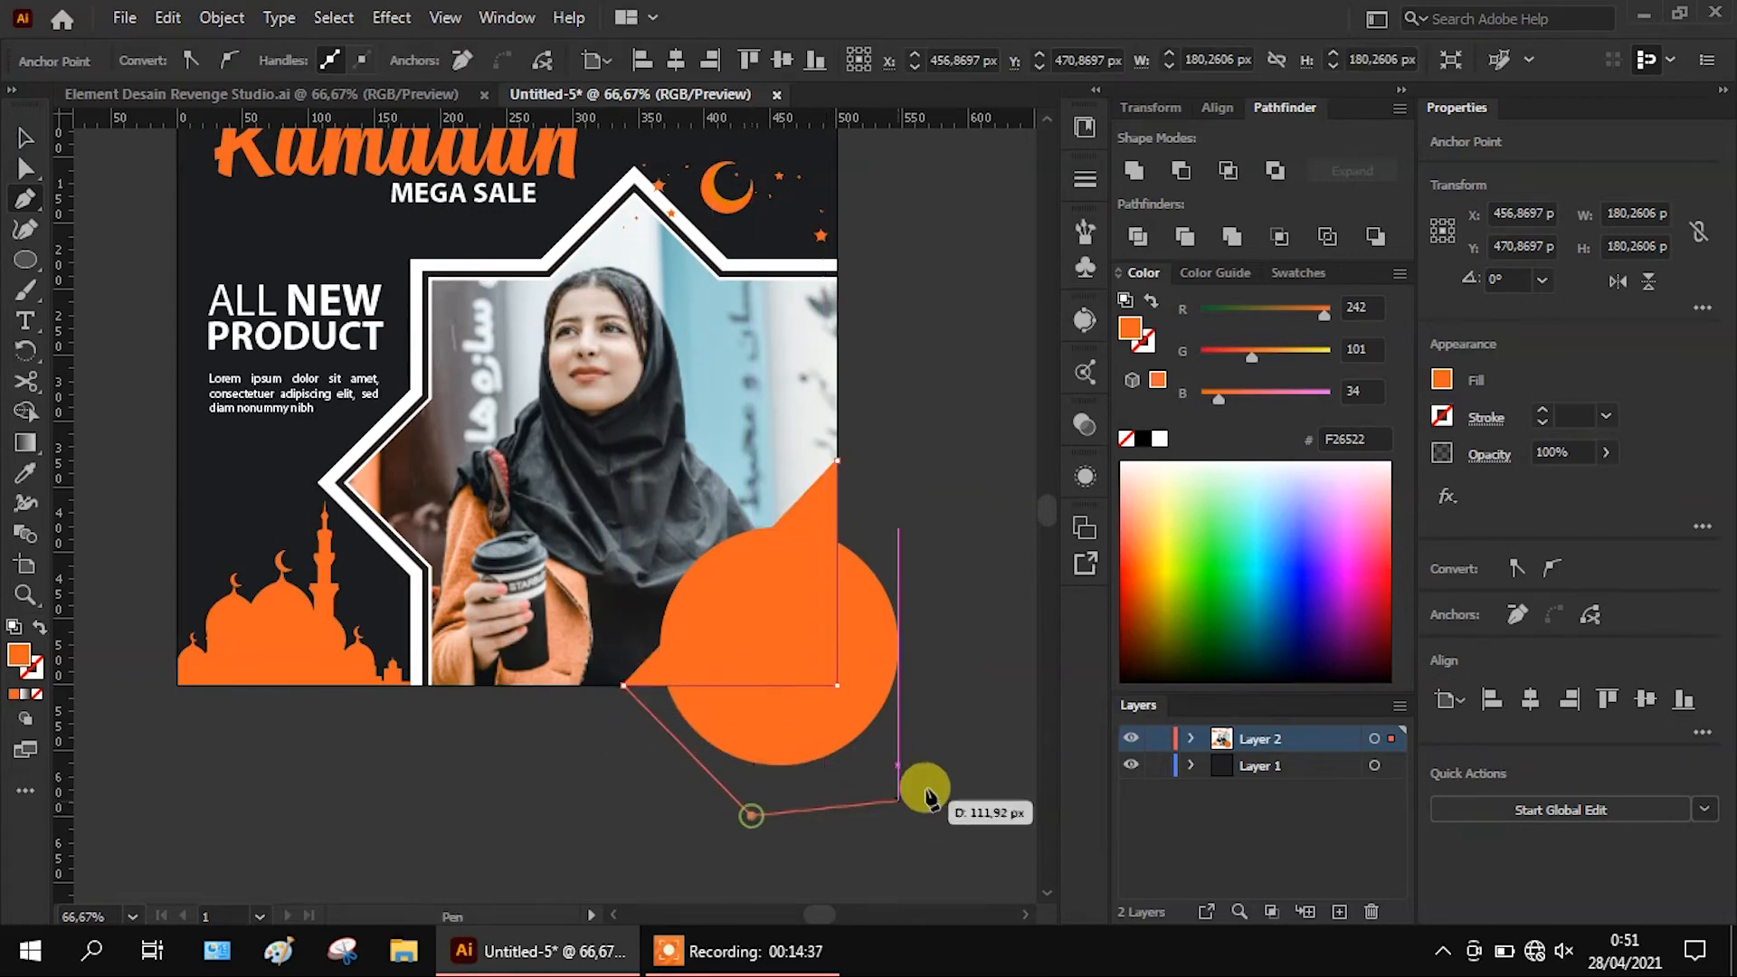
click(950, 765)
click(986, 591)
click(835, 461)
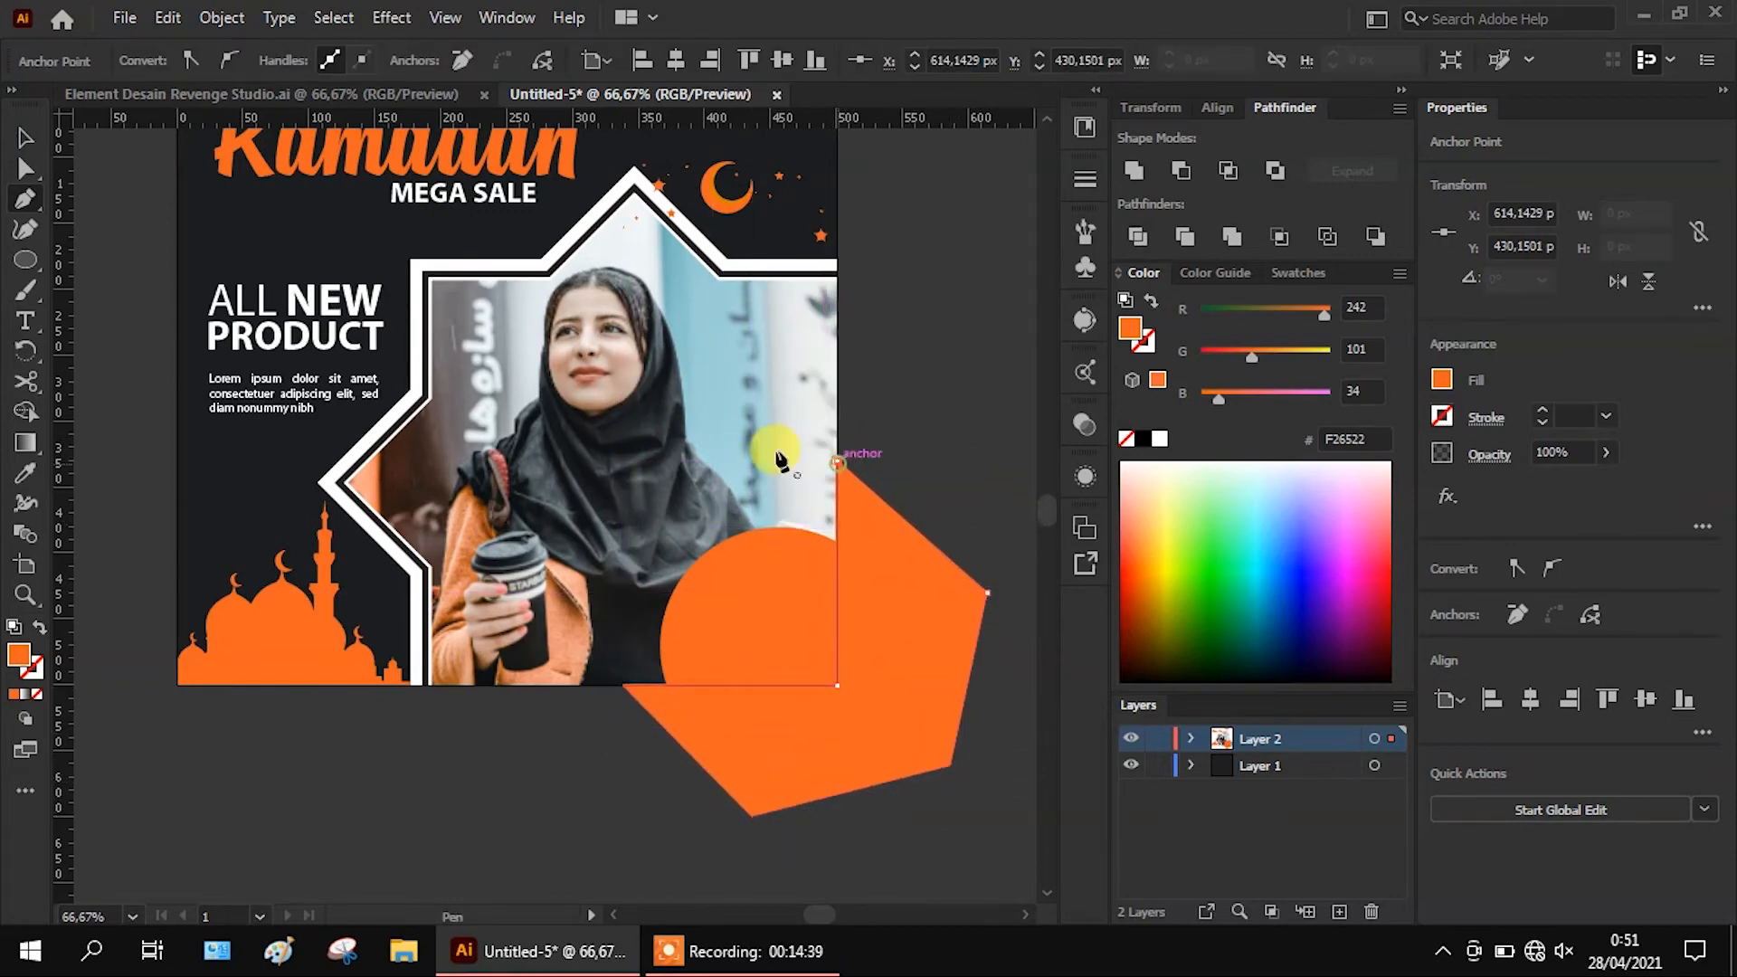
Subtract the Pen shape from the circle, cutting the circle off at the artboard's edges
click(25, 138)
click(740, 624)
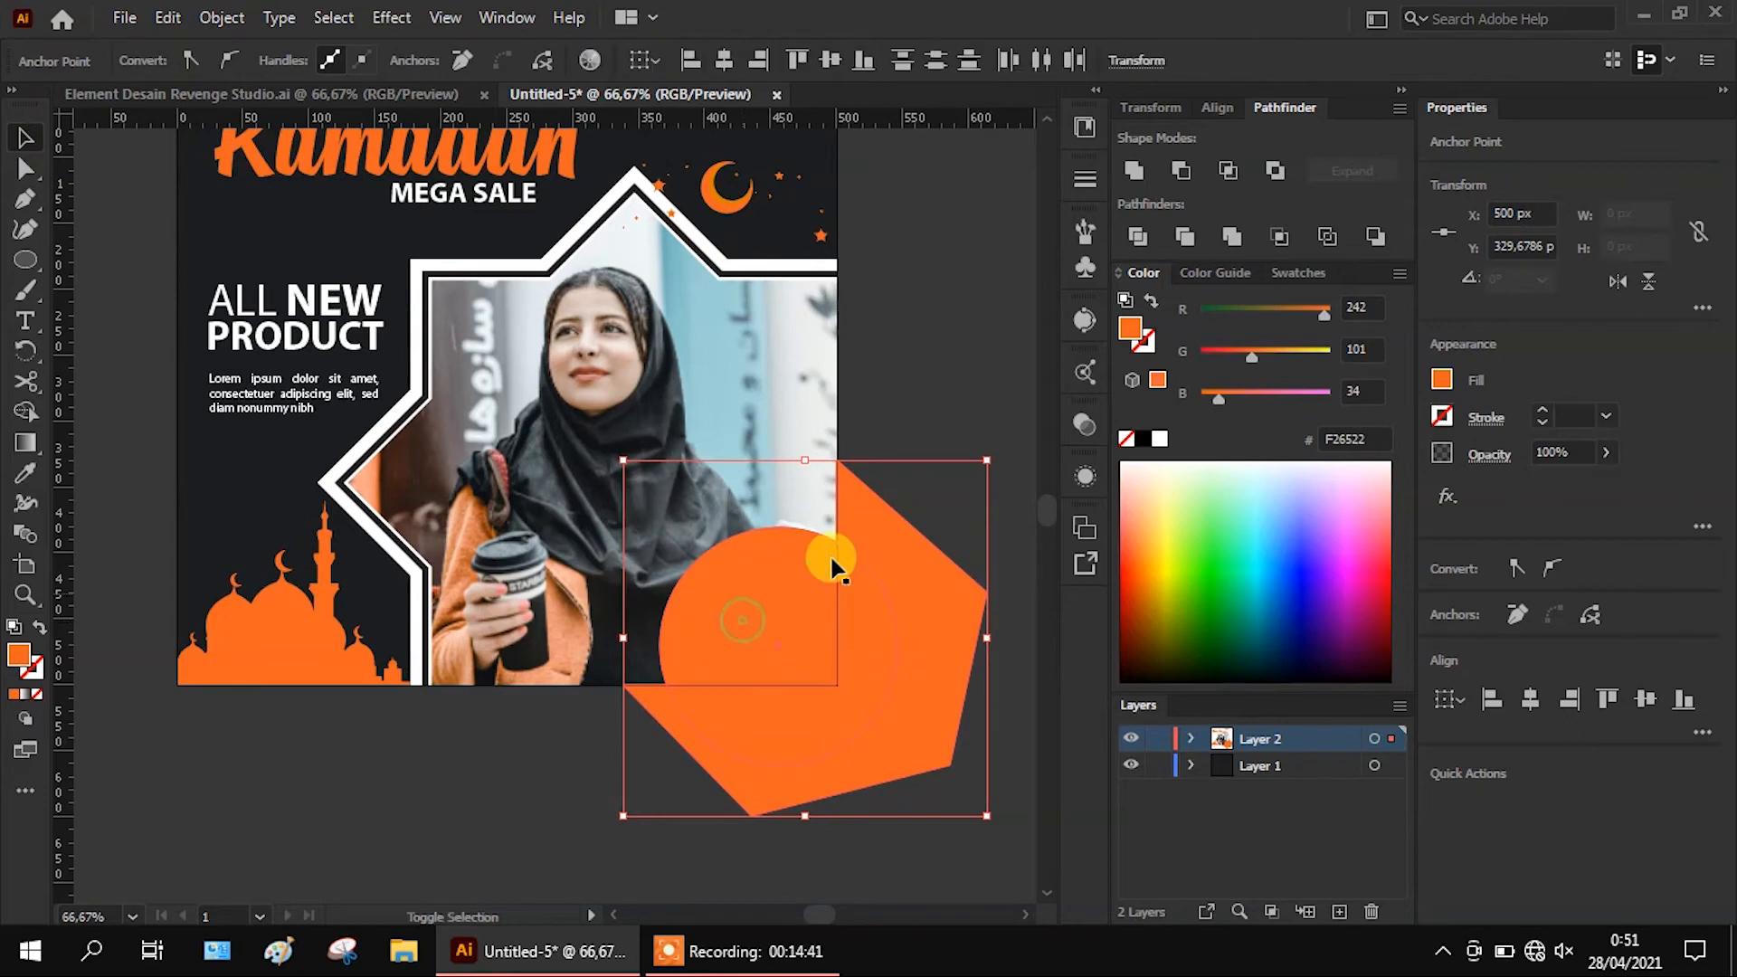
click(1179, 171)
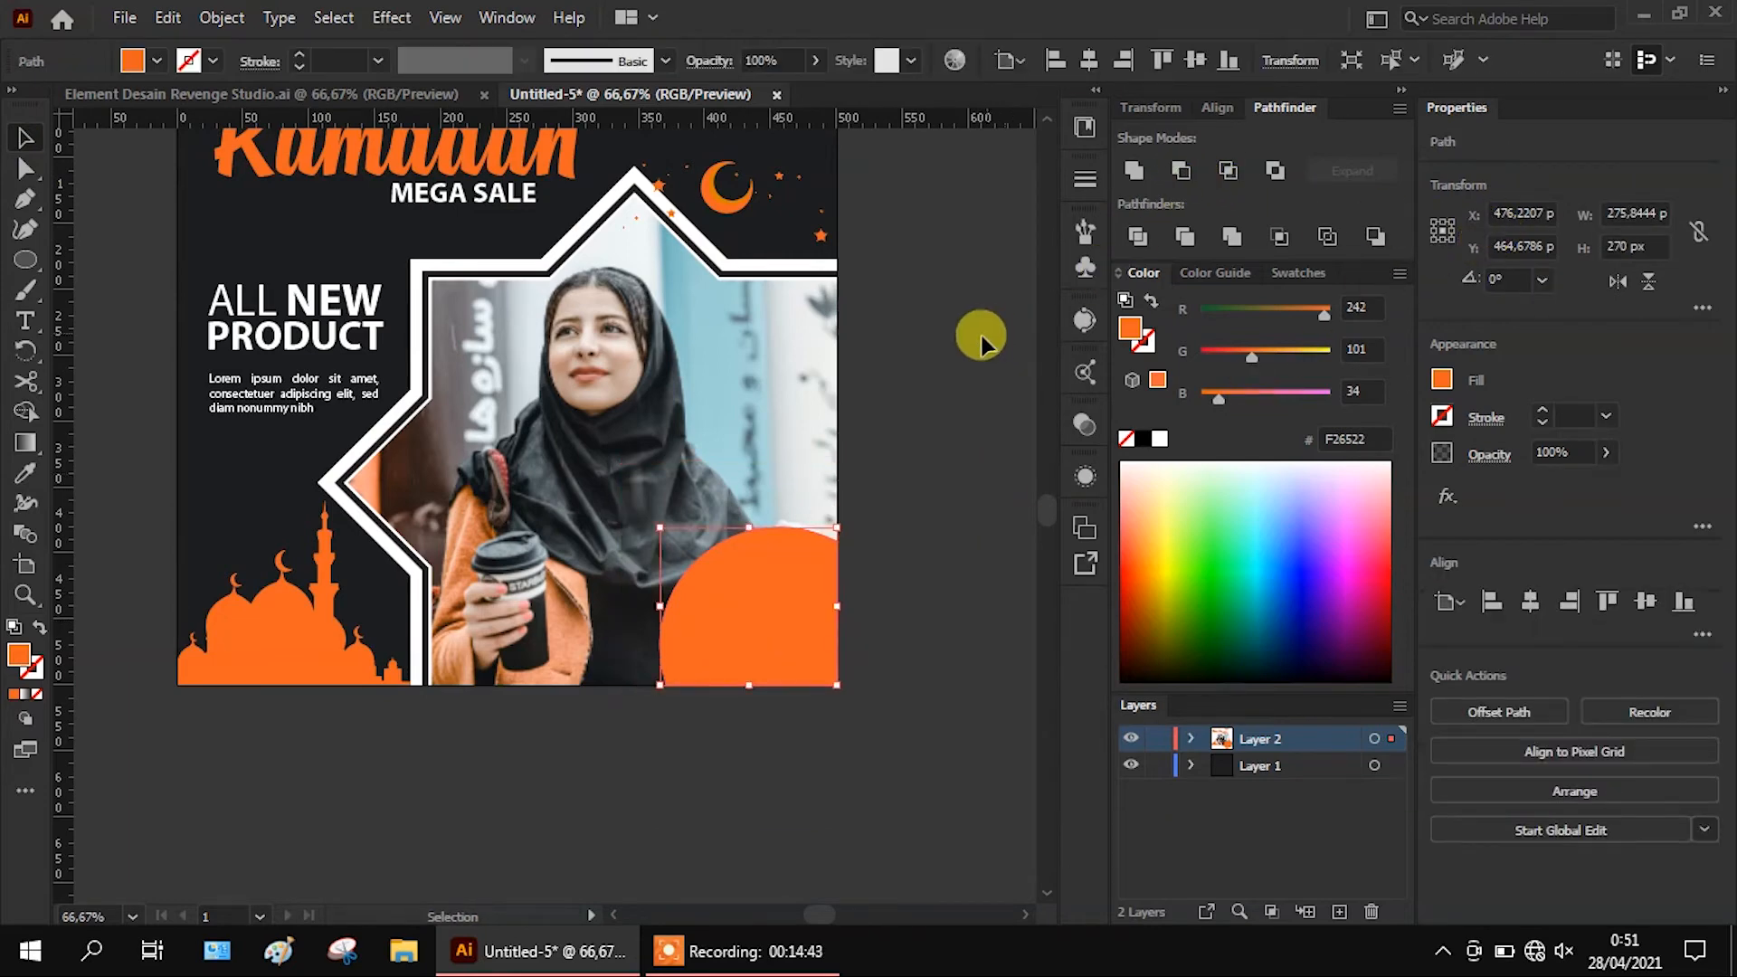
click(941, 335)
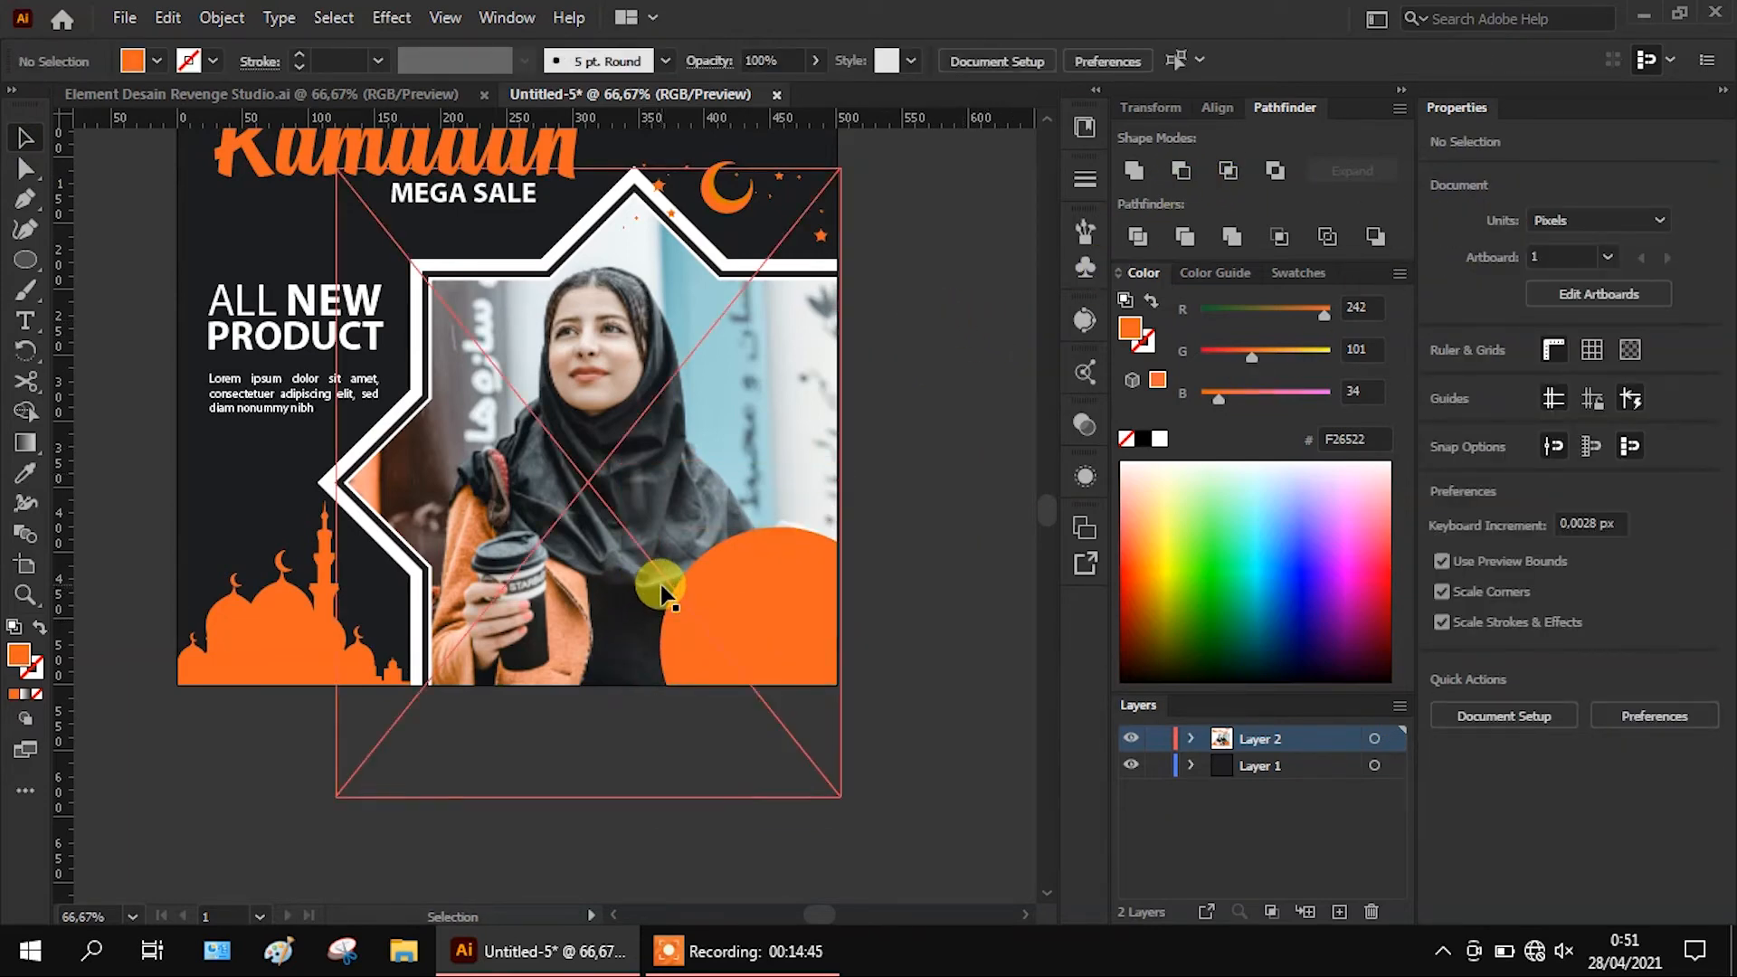
Draw an orange rounded rectangle of 90 x 25 px near the artboard's bottom edge, between the coffee cup and the circle
scroll(612, 624, up, 1)
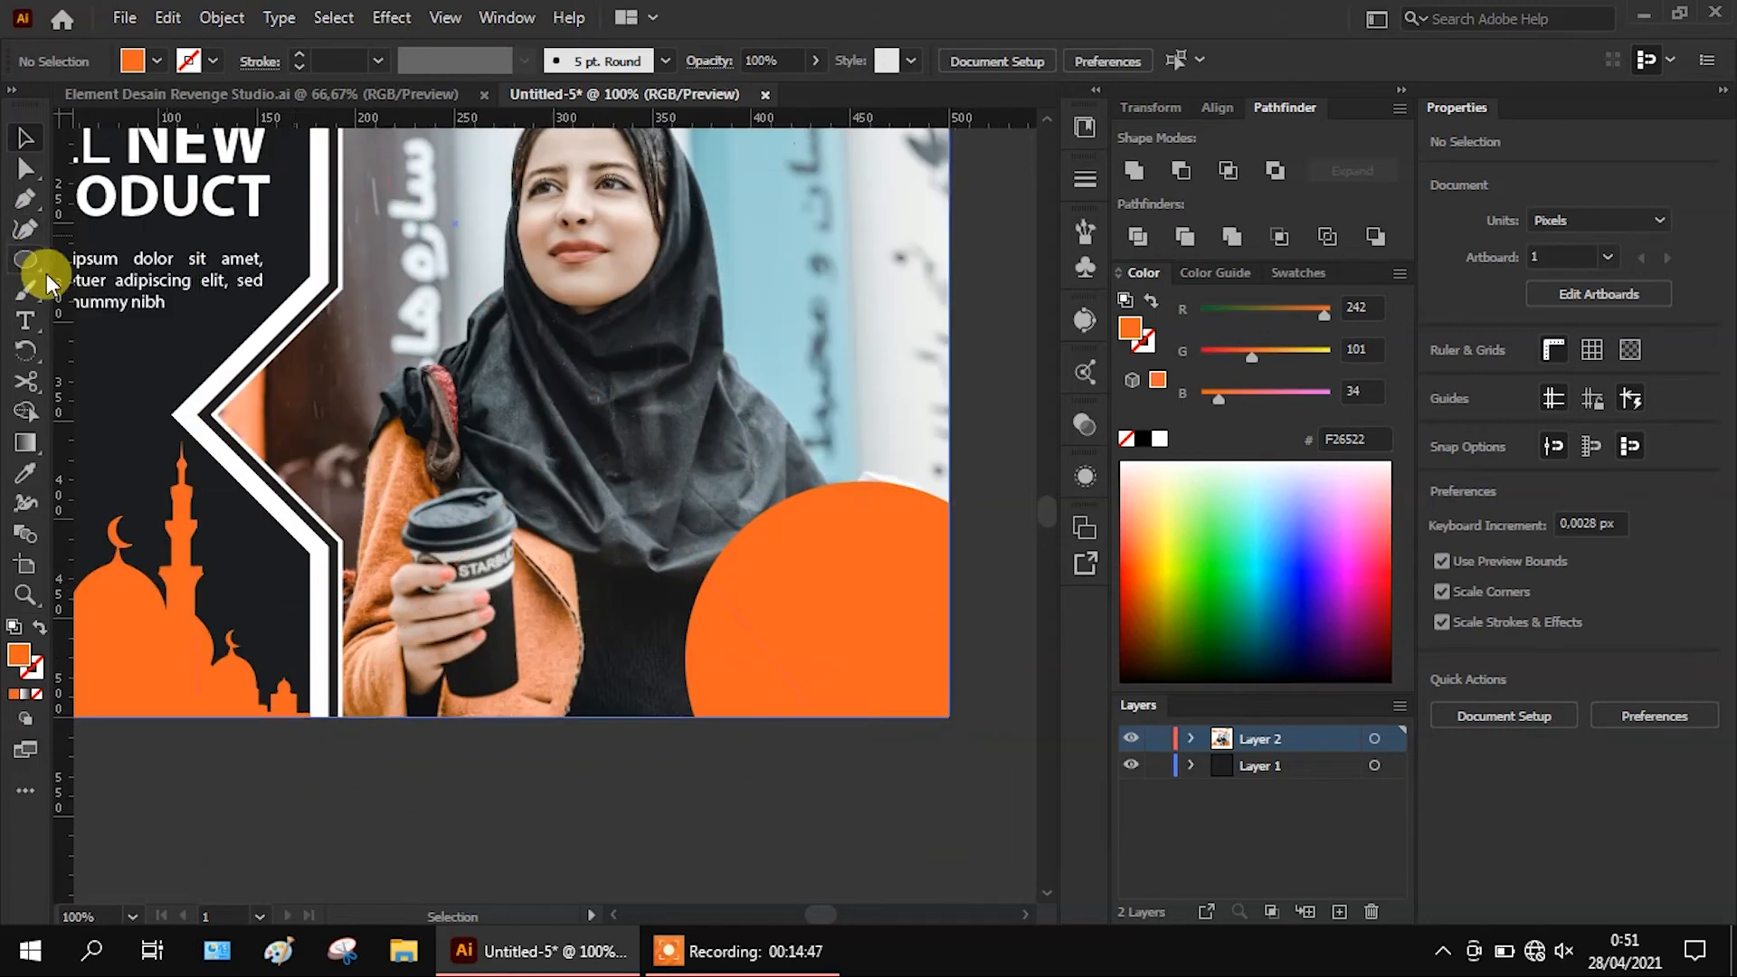
drag(24, 264, 89, 258)
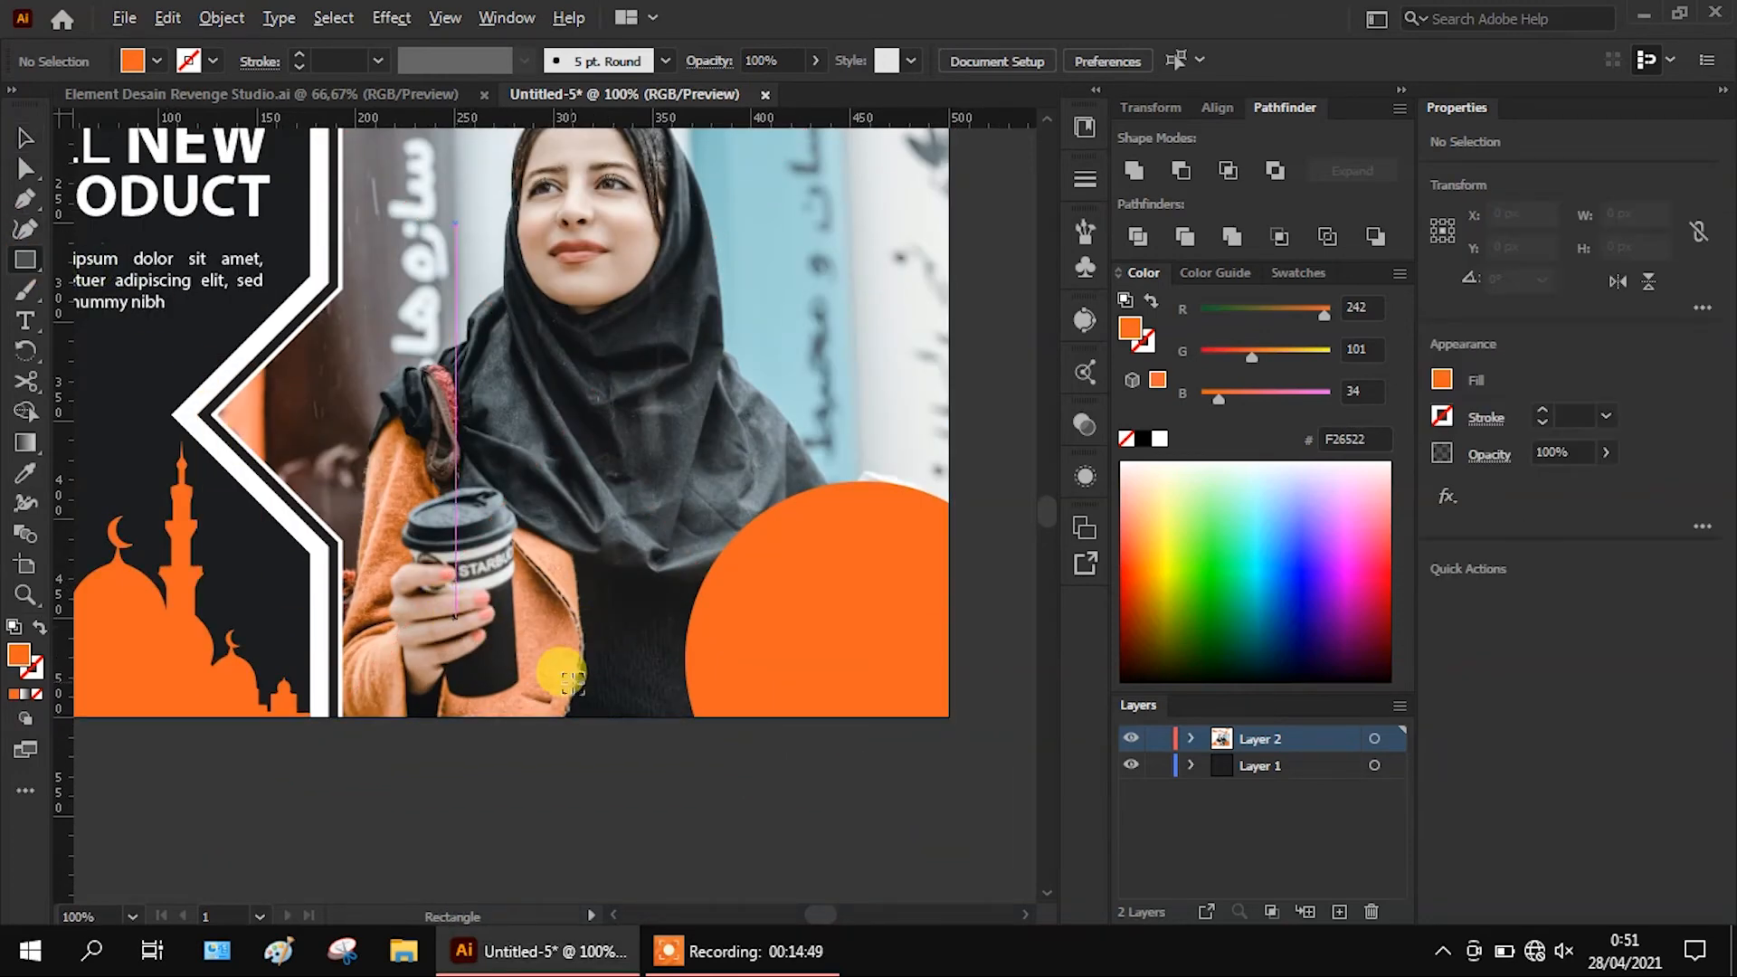
scroll(588, 694, up, 1)
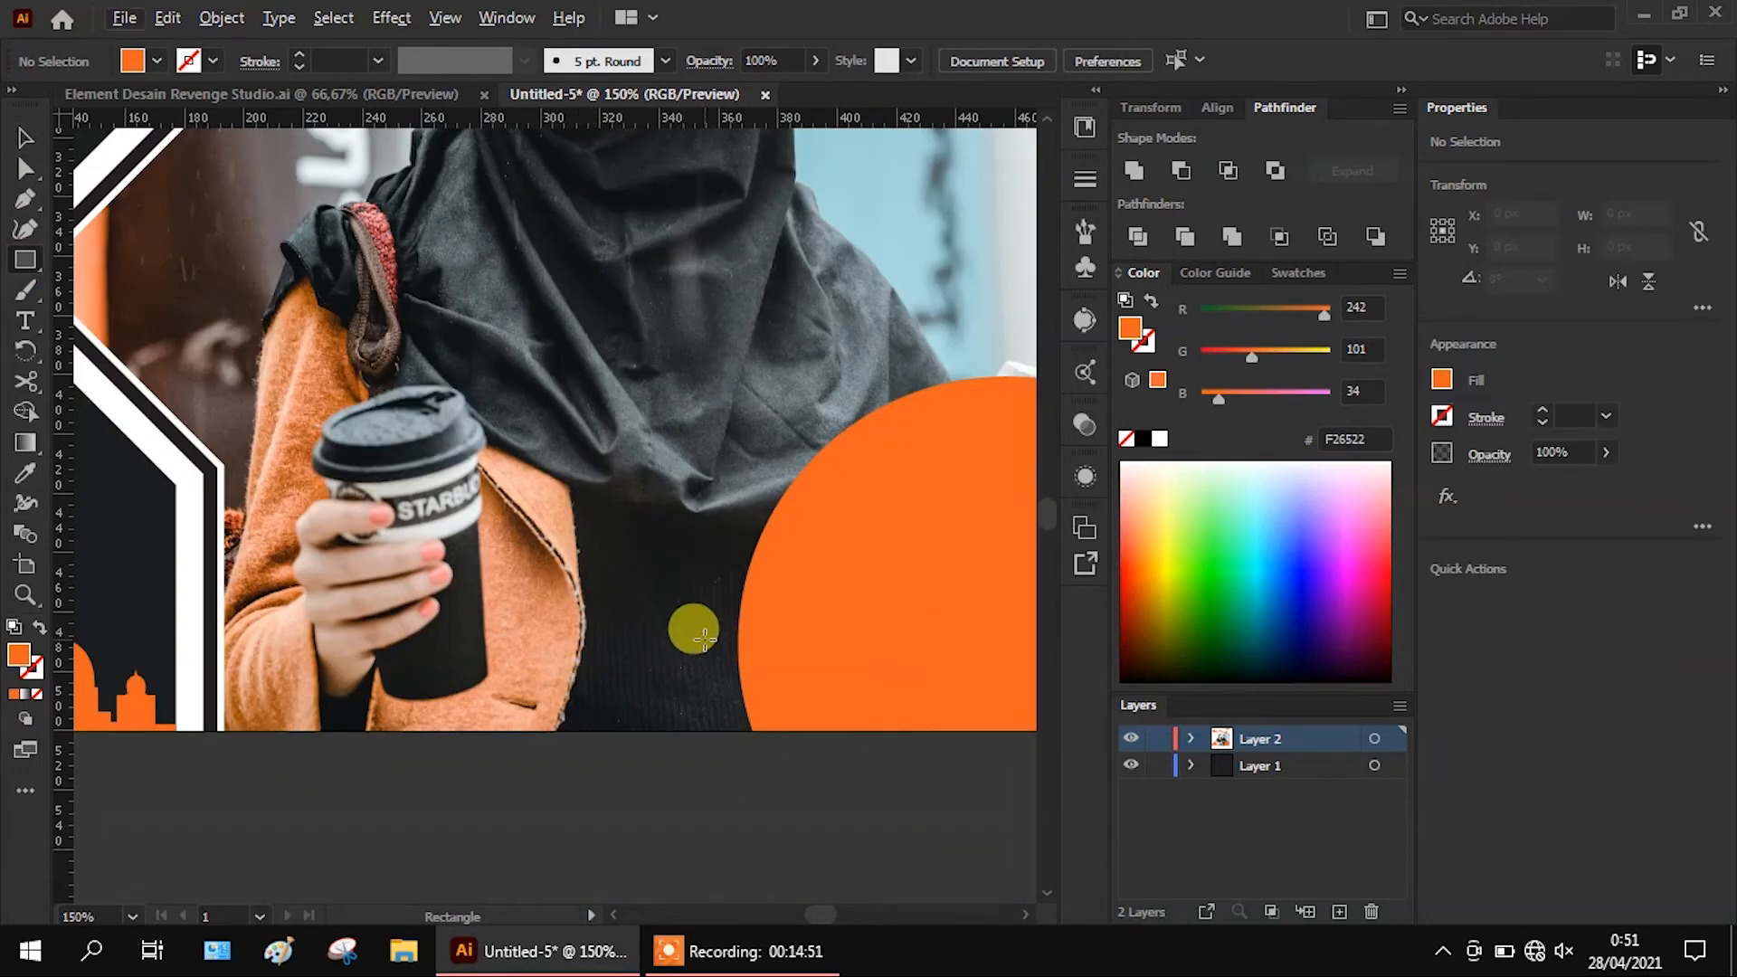
mouse_move(676, 636)
mouse_down()
mouse_move(574, 654)
mouse_move(431, 724)
mouse_move(410, 709)
mouse_move(561, 681)
mouse_up()
click(20, 137)
scroll(602, 570, down, 1)
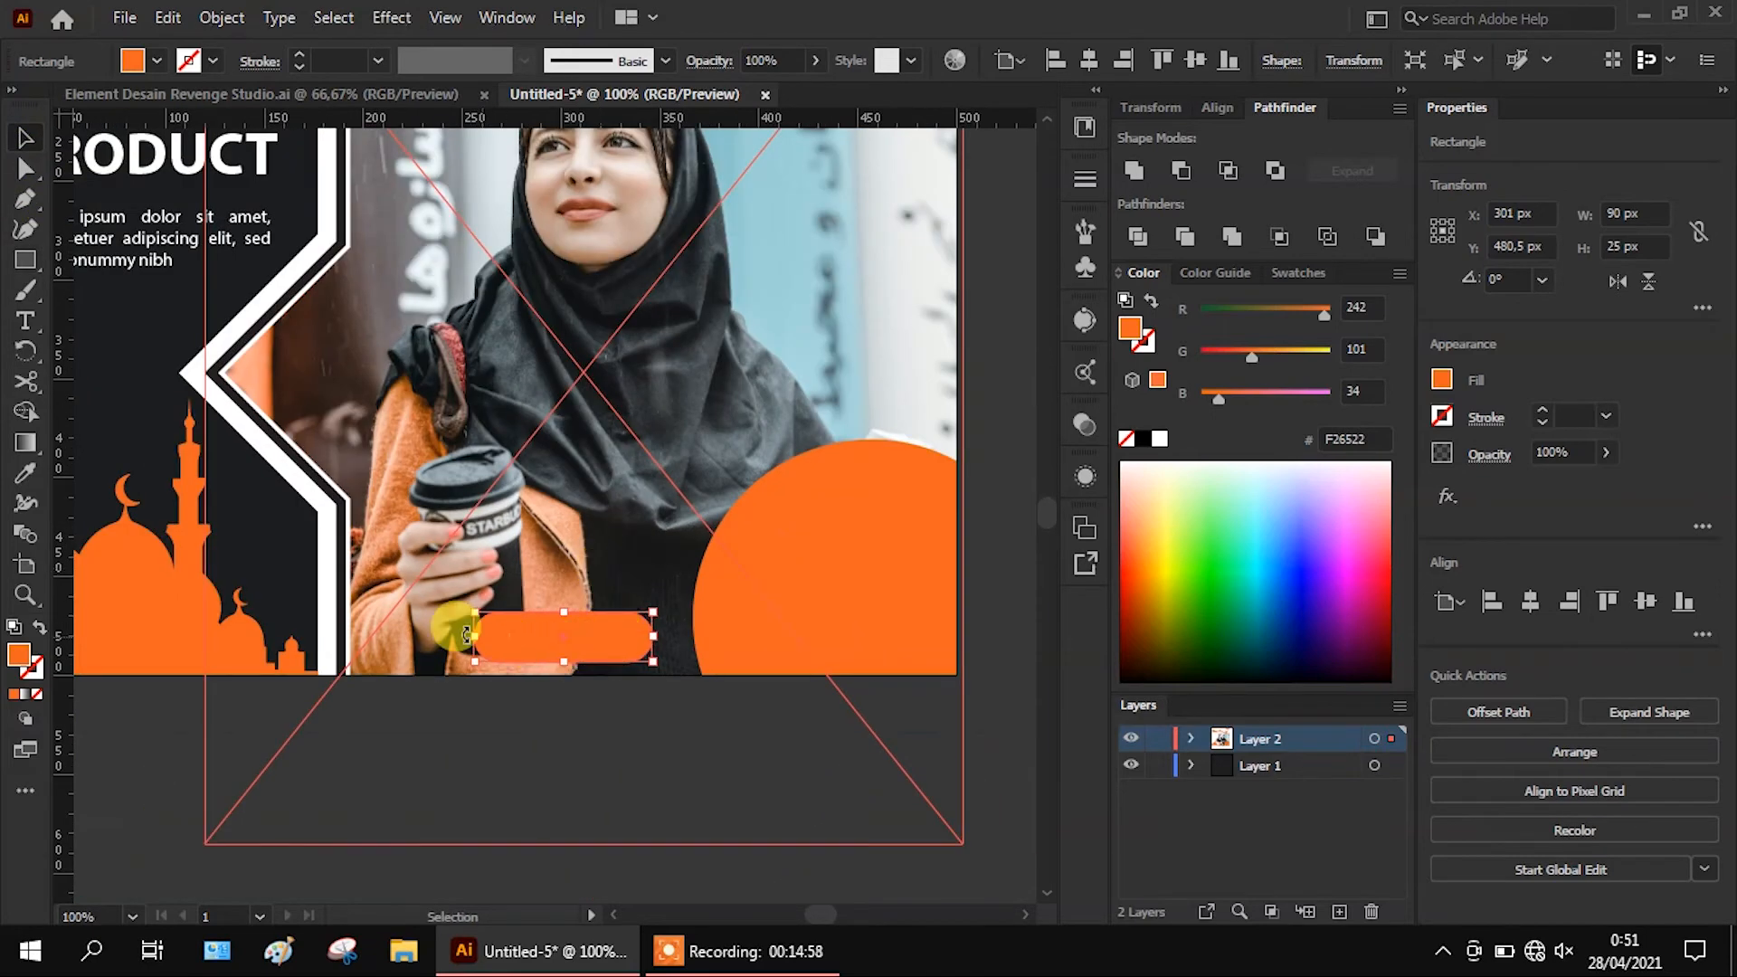
Narrow the orange rounded rectangle and position it just beside the large orange circle
drag(466, 636, 707, 622)
scroll(624, 652, up, 1)
click(676, 747)
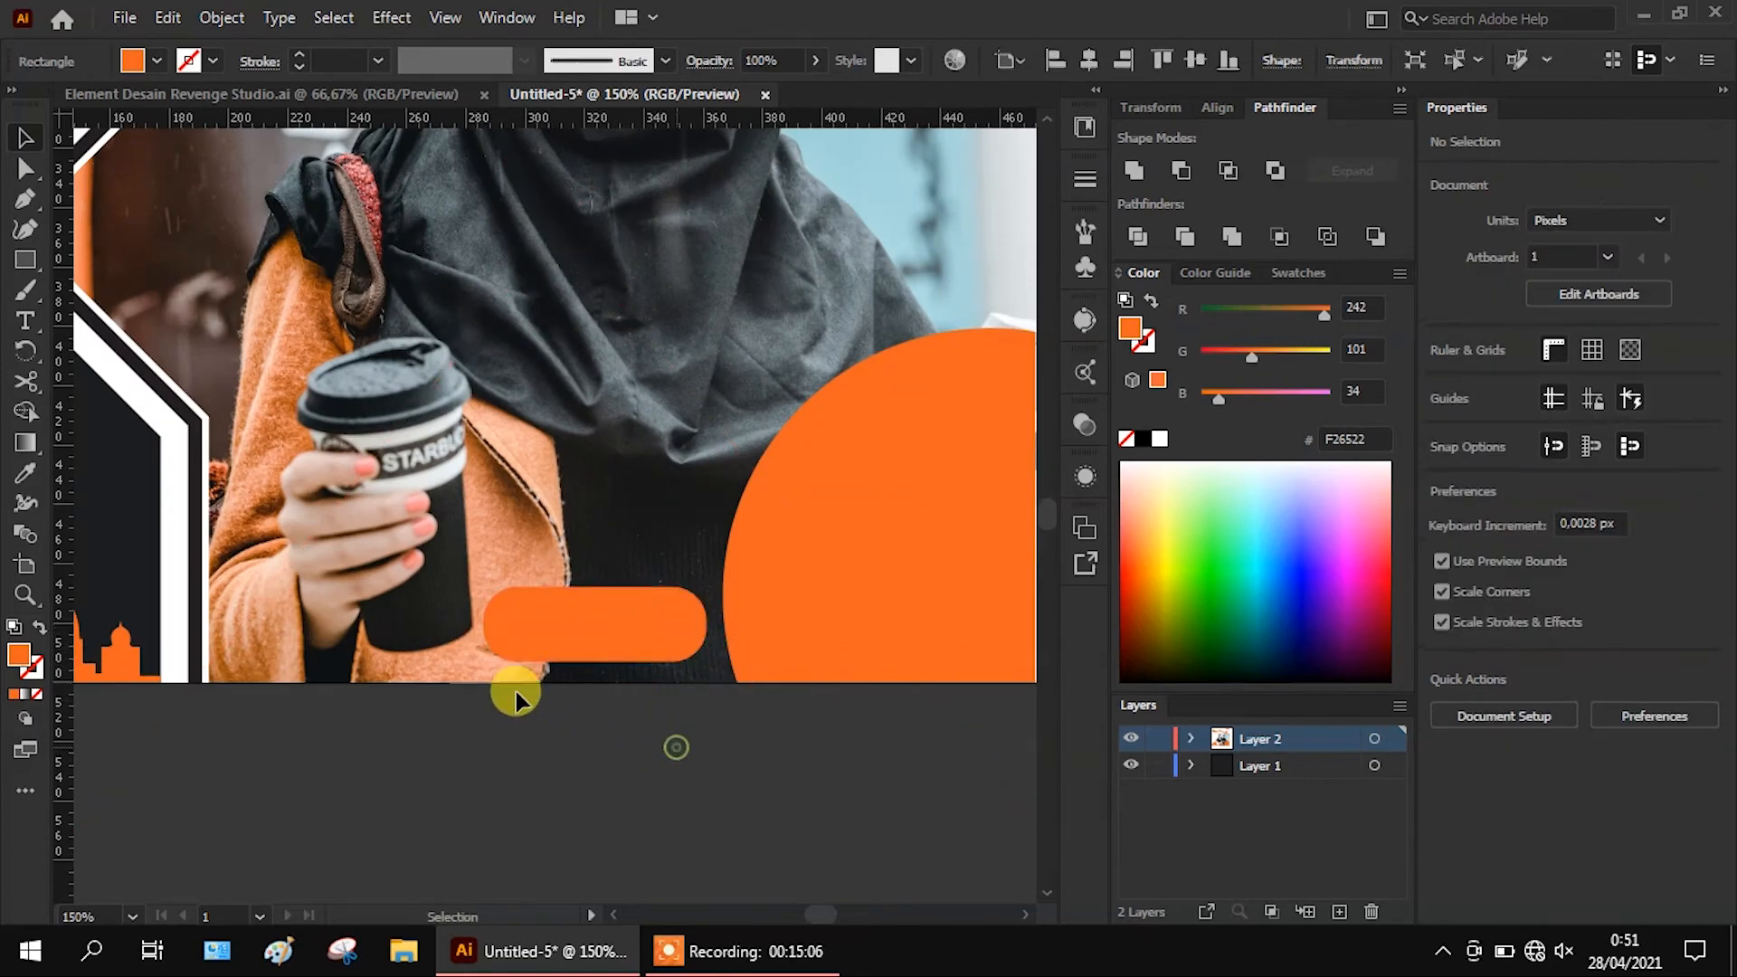
scroll(519, 729, down, 1)
scroll(551, 738, up, 1)
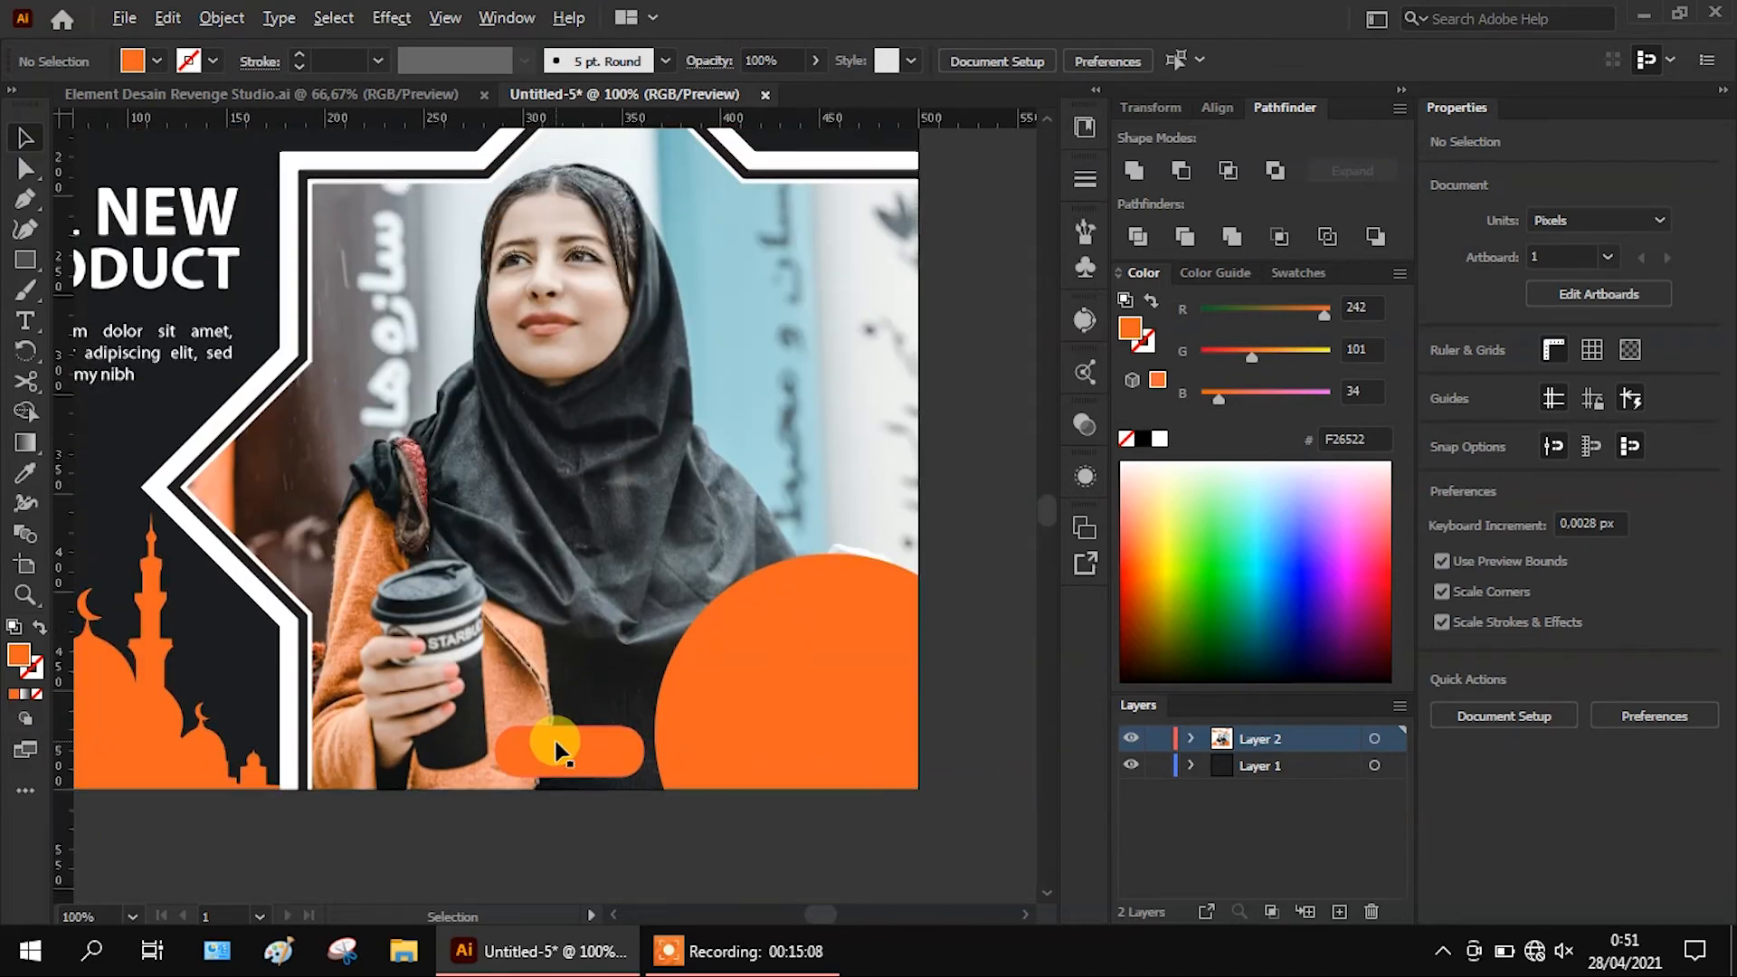
Duplicate the PRODUCT headline beside the orange circle, outside the artboard, and bring the copy to the front
scroll(551, 745, down, 2)
drag(349, 521, 795, 715)
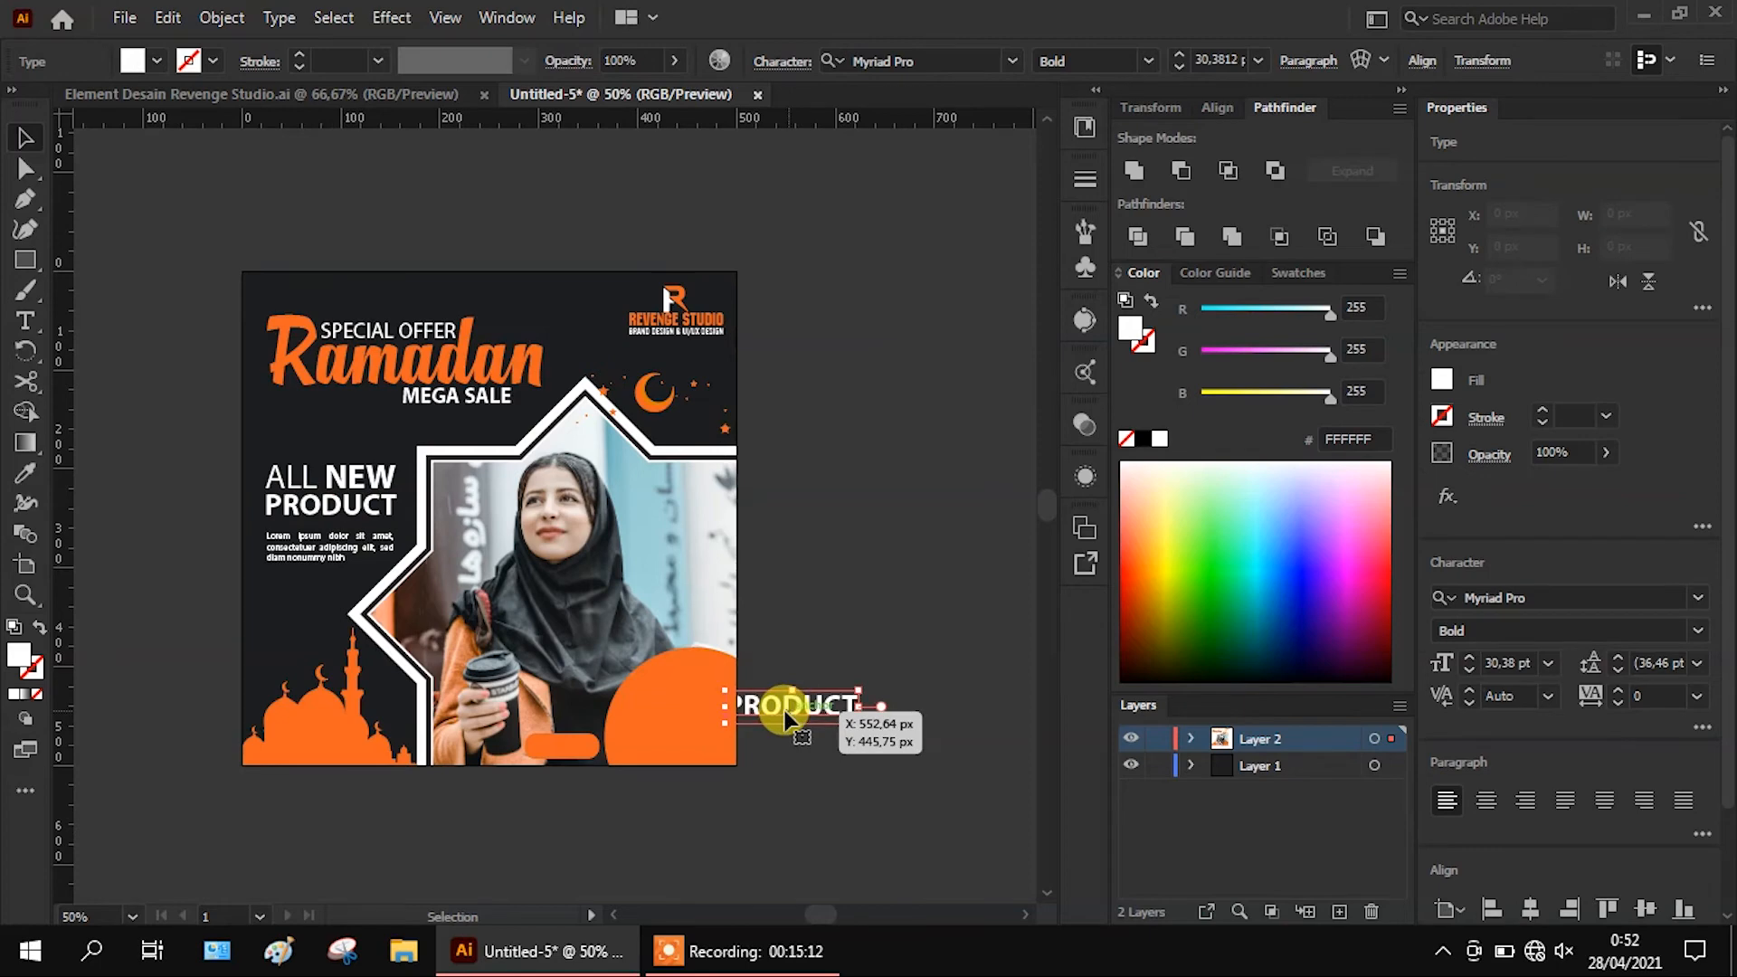
right_click(787, 710)
mouse_move(1040, 579)
click(1209, 579)
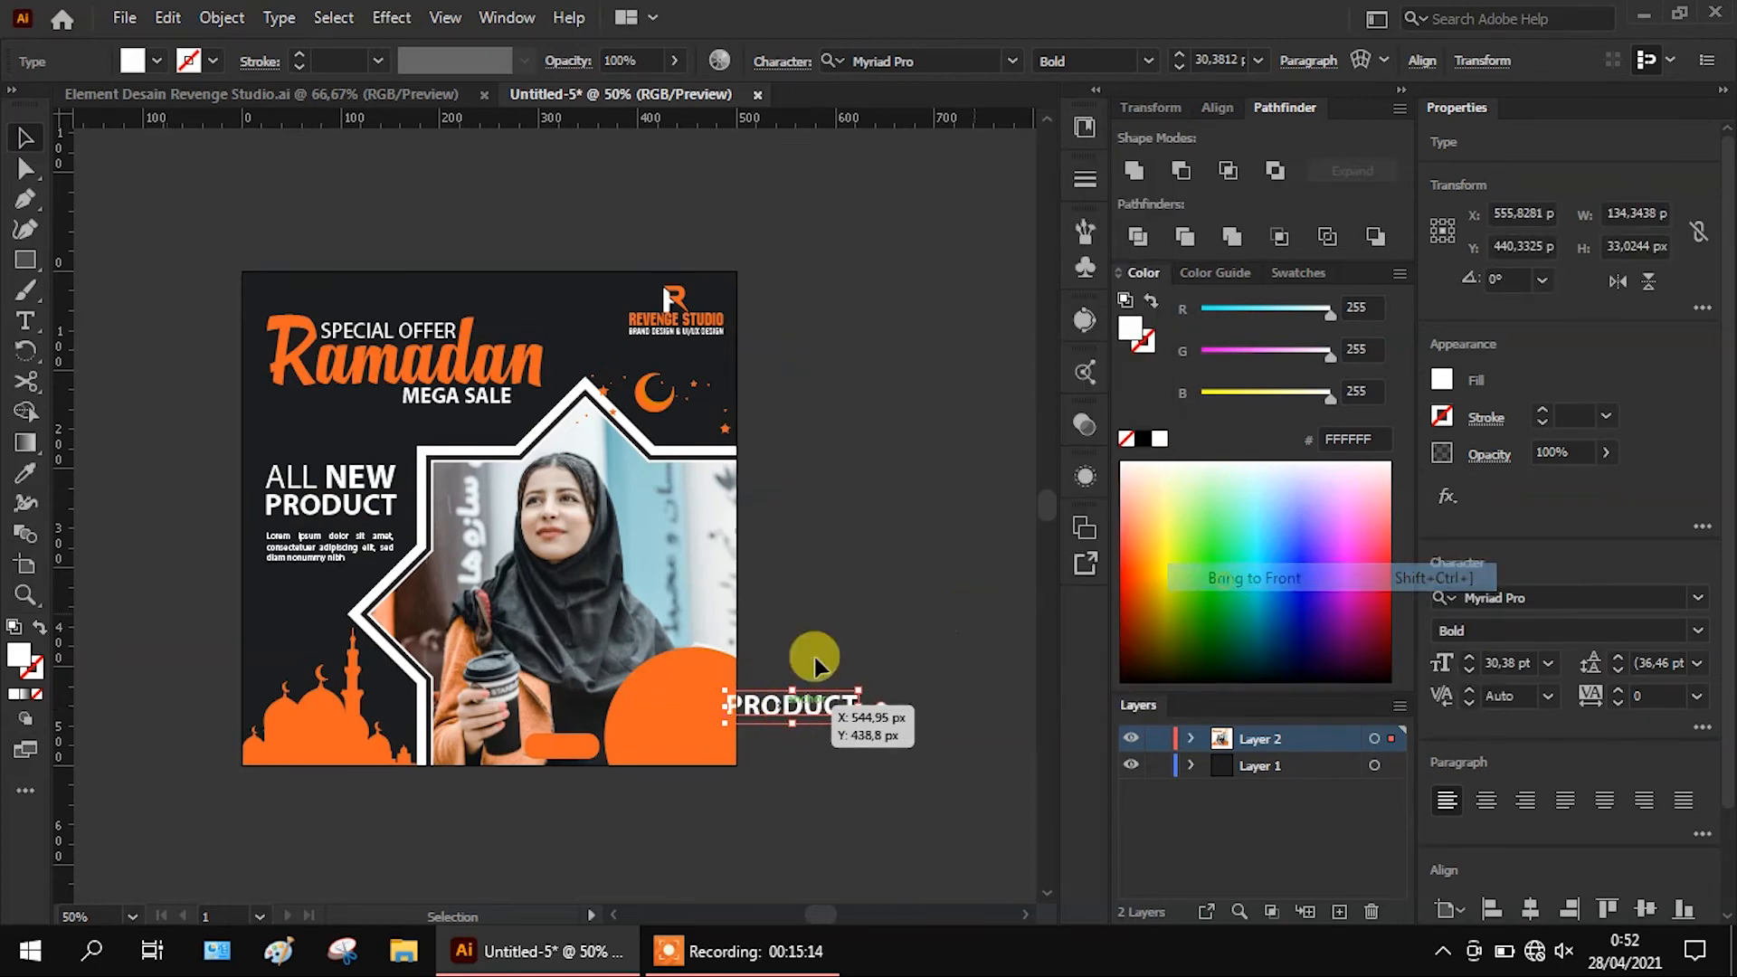
Copy the PRODUCT text onto the orange rounded button and replace its wording with "SHOP NOW"
scroll(687, 737, up, 1)
scroll(690, 733, up, 1)
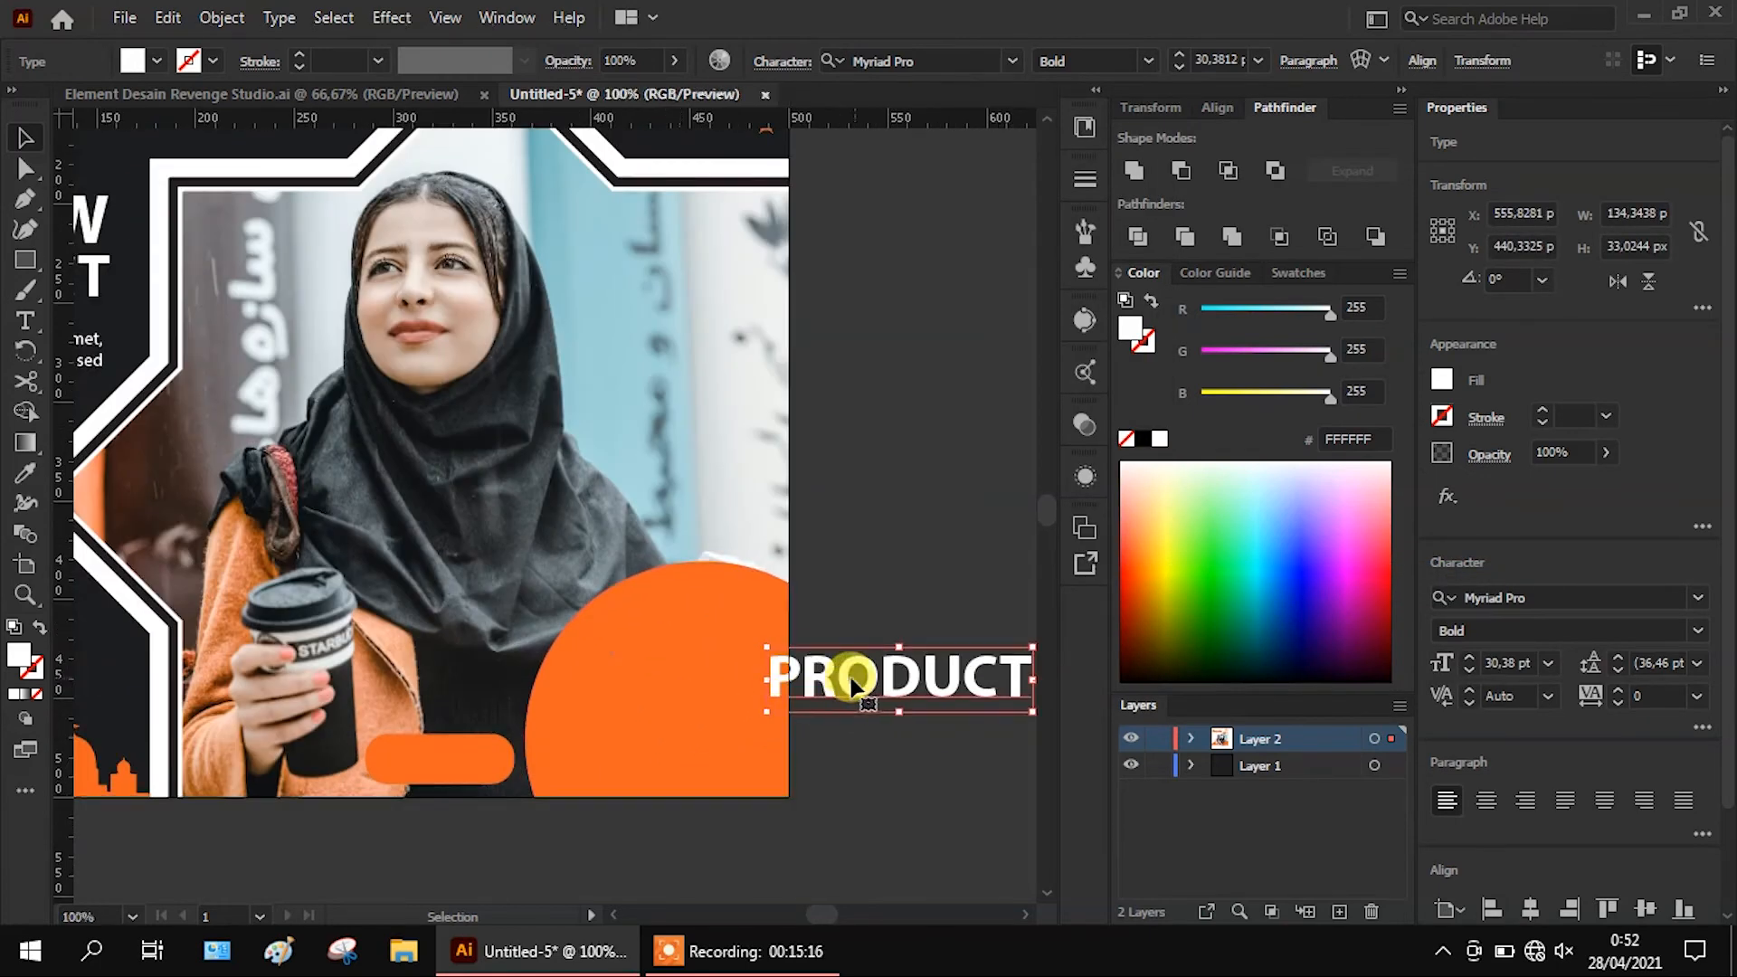
drag(830, 685, 457, 780)
double_click(457, 774)
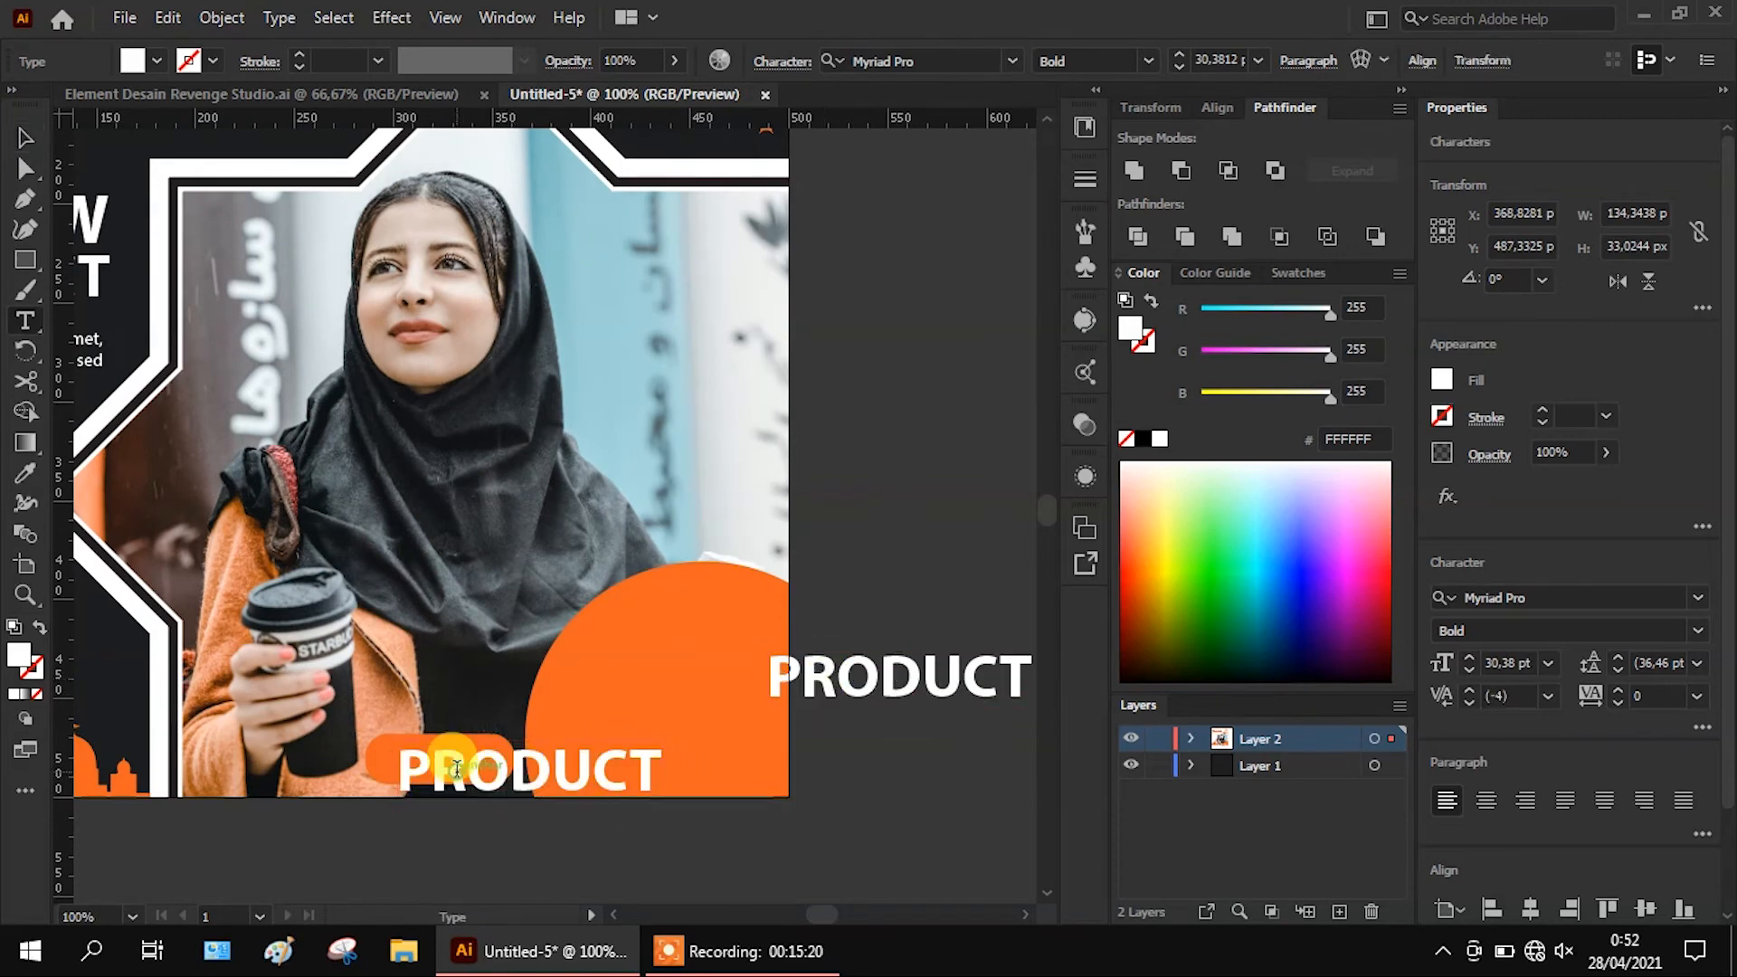
key(ctrl+a)
text(S)
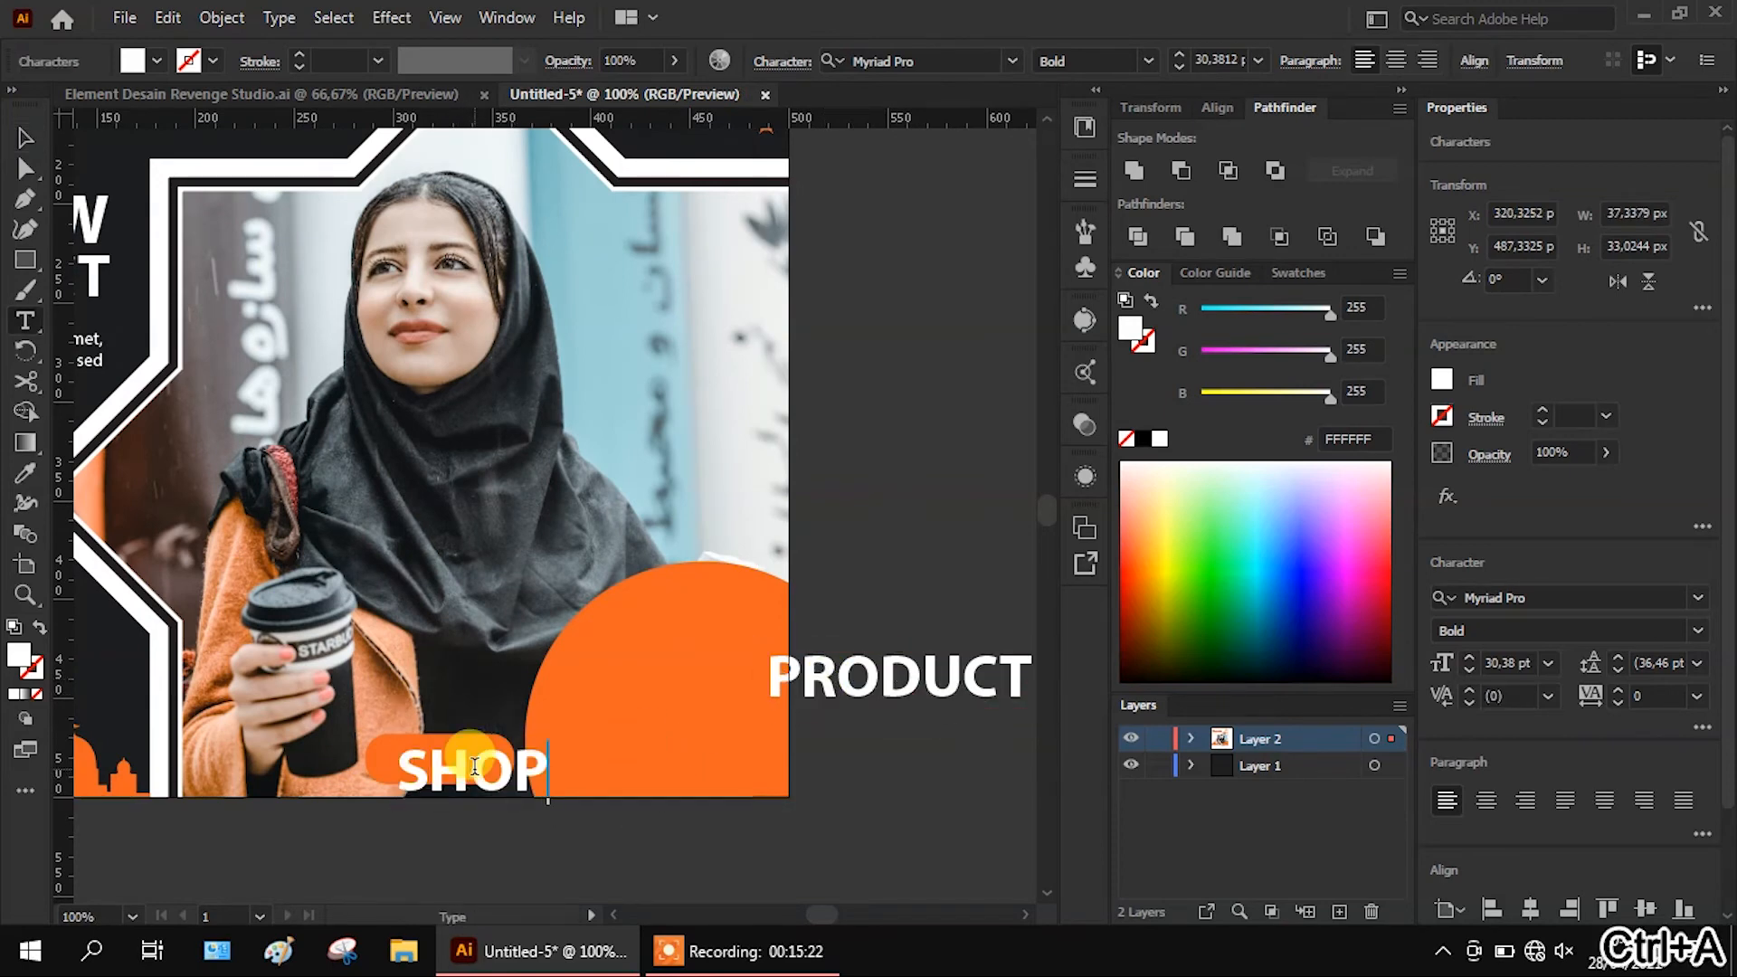
text(HOP NOW)
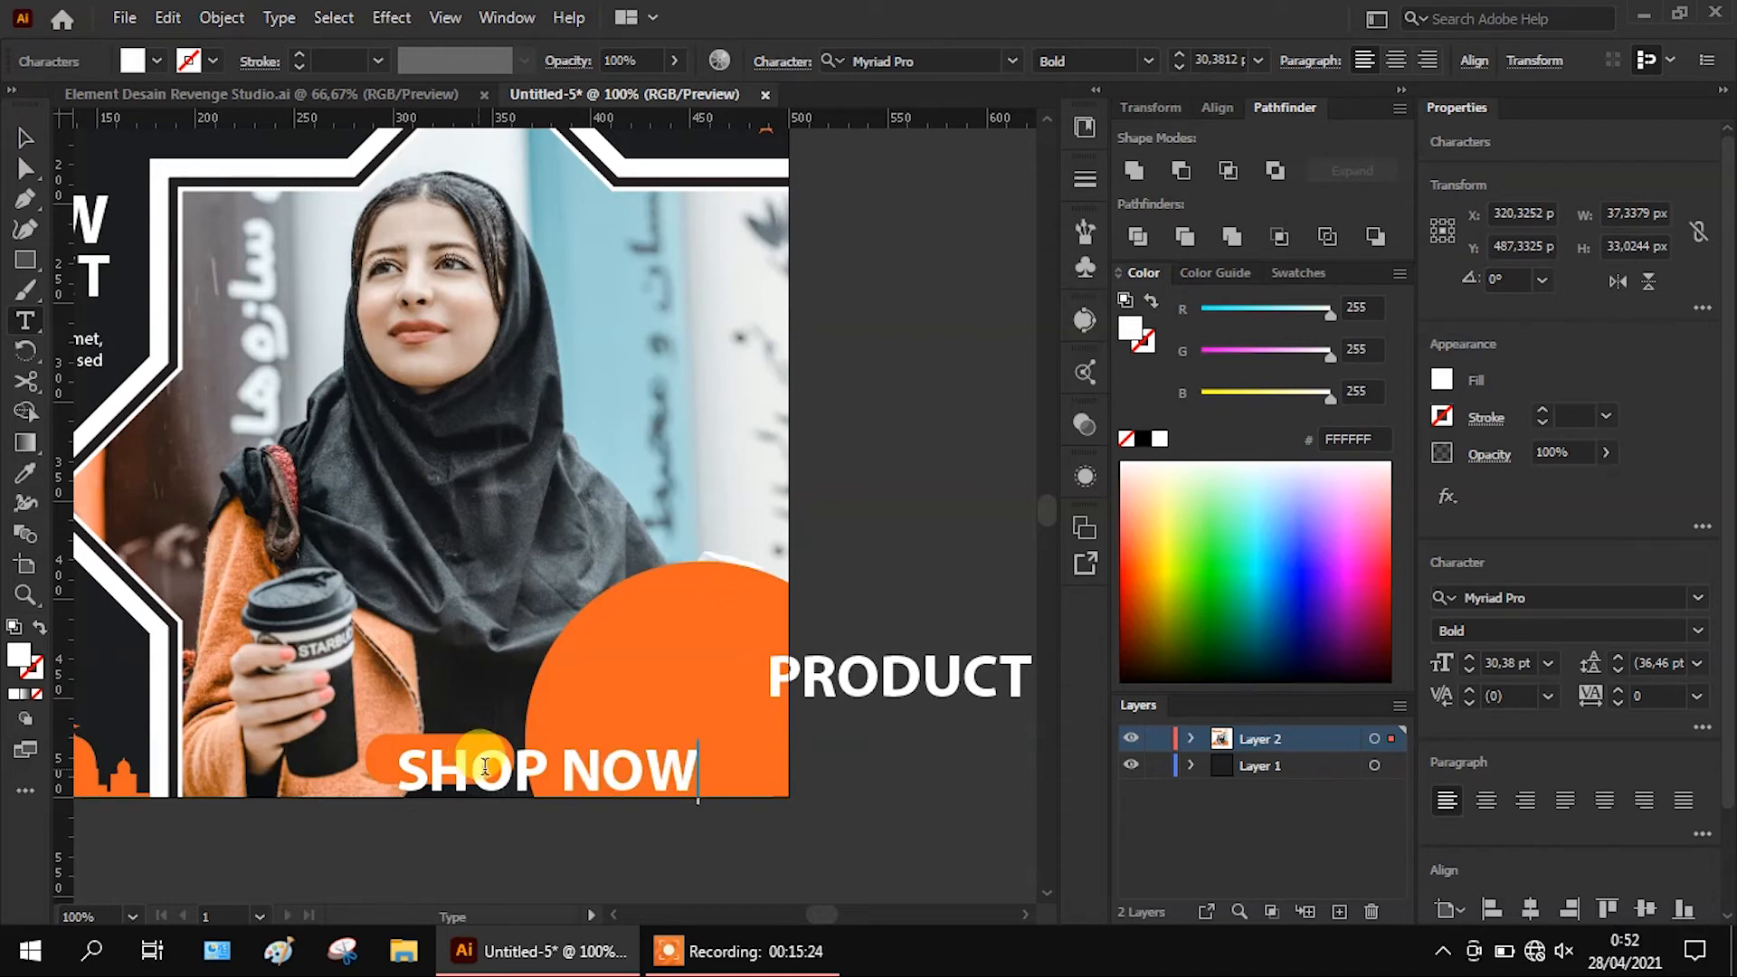
Scale the SHOP NOW text to about 63 px wide so it fits inside the orange button
click(25, 131)
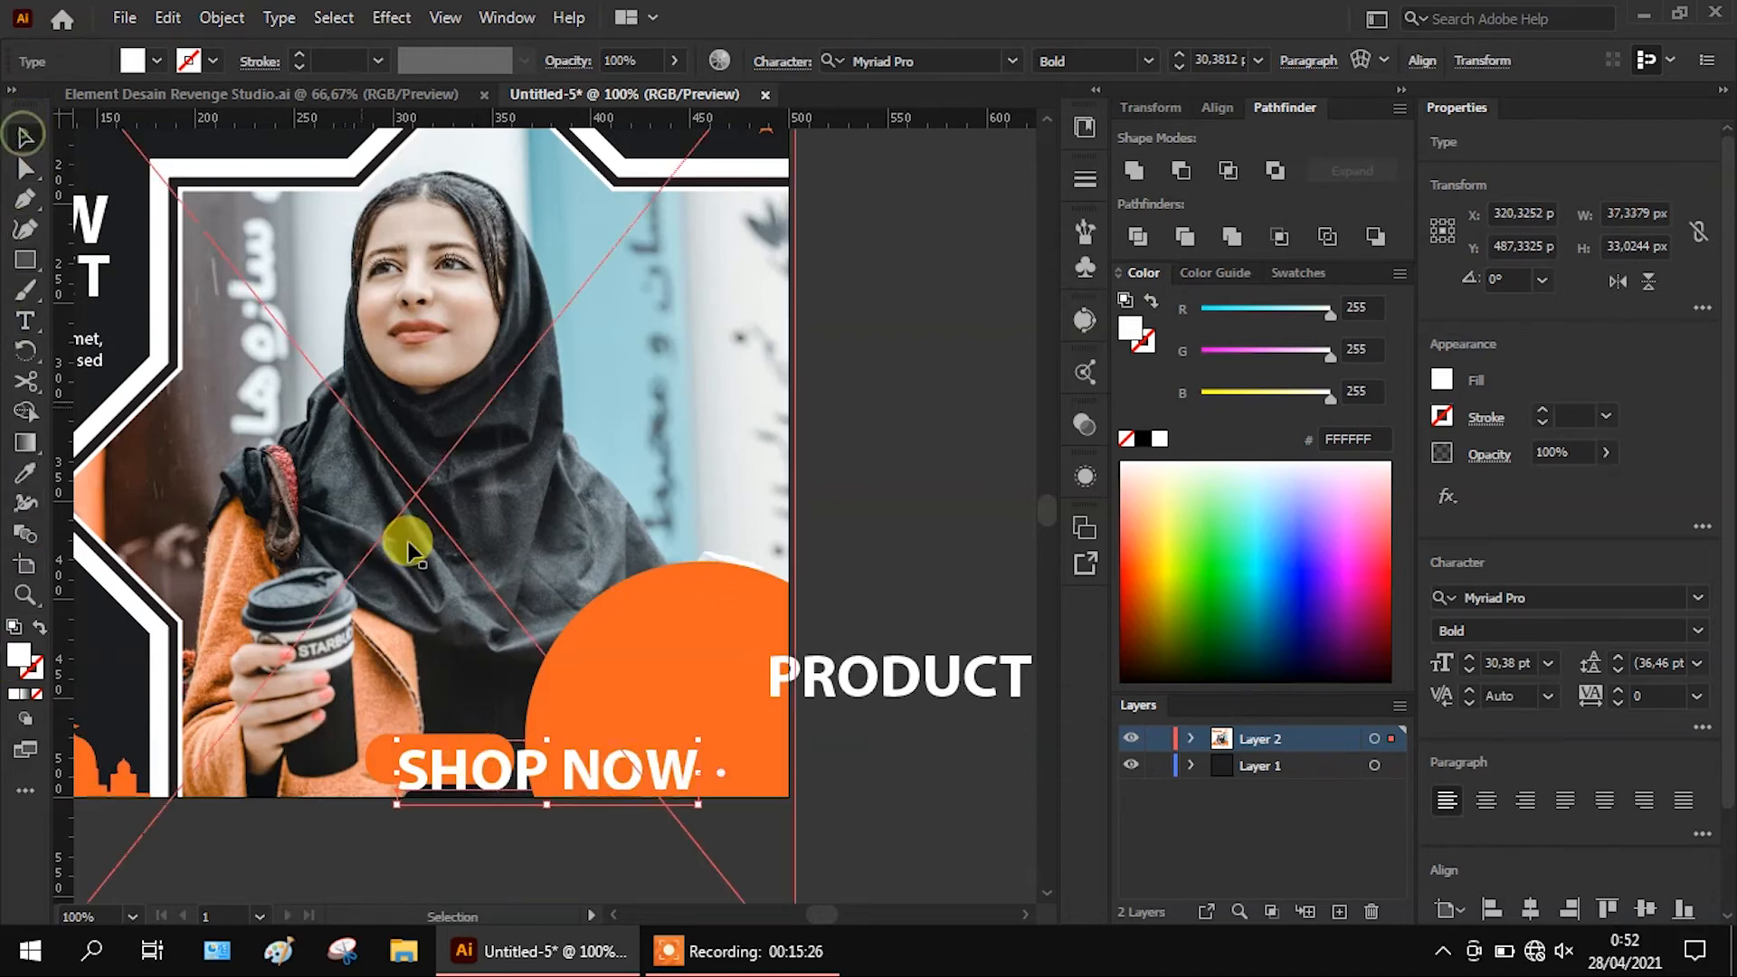
scroll(563, 821, up, 1)
drag(760, 796, 469, 730)
scroll(351, 758, up, 2)
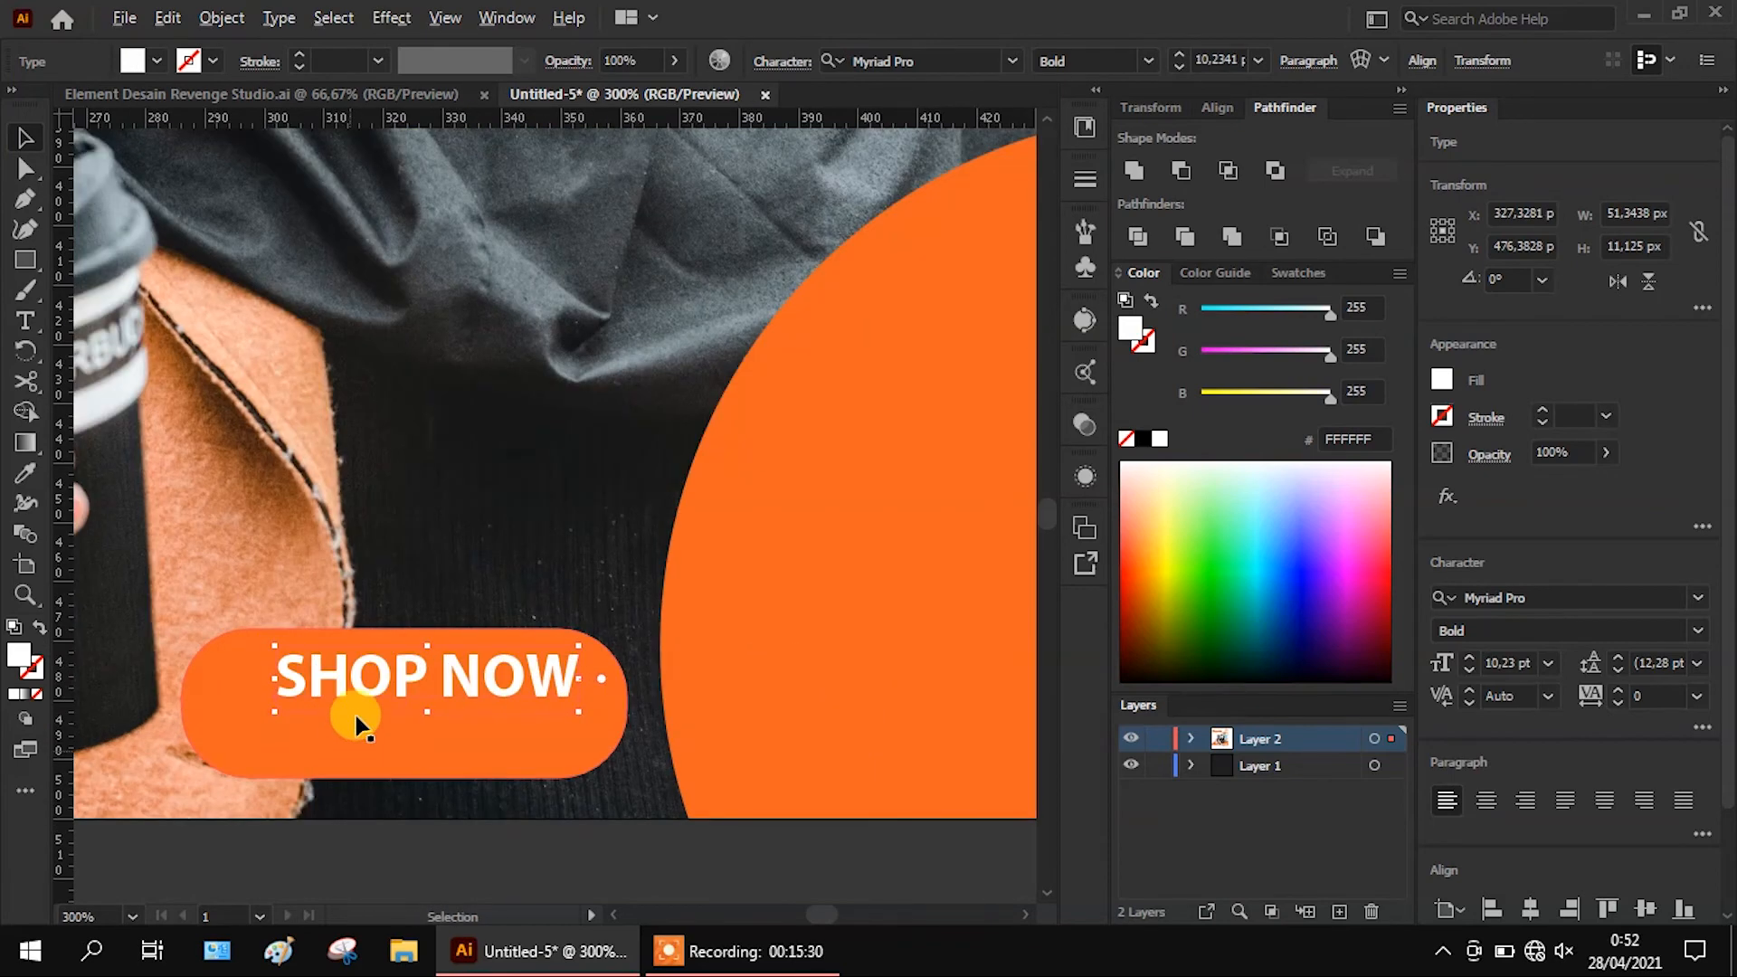
drag(282, 714, 211, 725)
mouse_move(575, 724)
mouse_down()
mouse_move(540, 689)
mouse_move(543, 719)
mouse_up()
Nudge the SHOP NOW text horizontally to centre it within the orange button
key(Right)
key(Right)
key(Right)
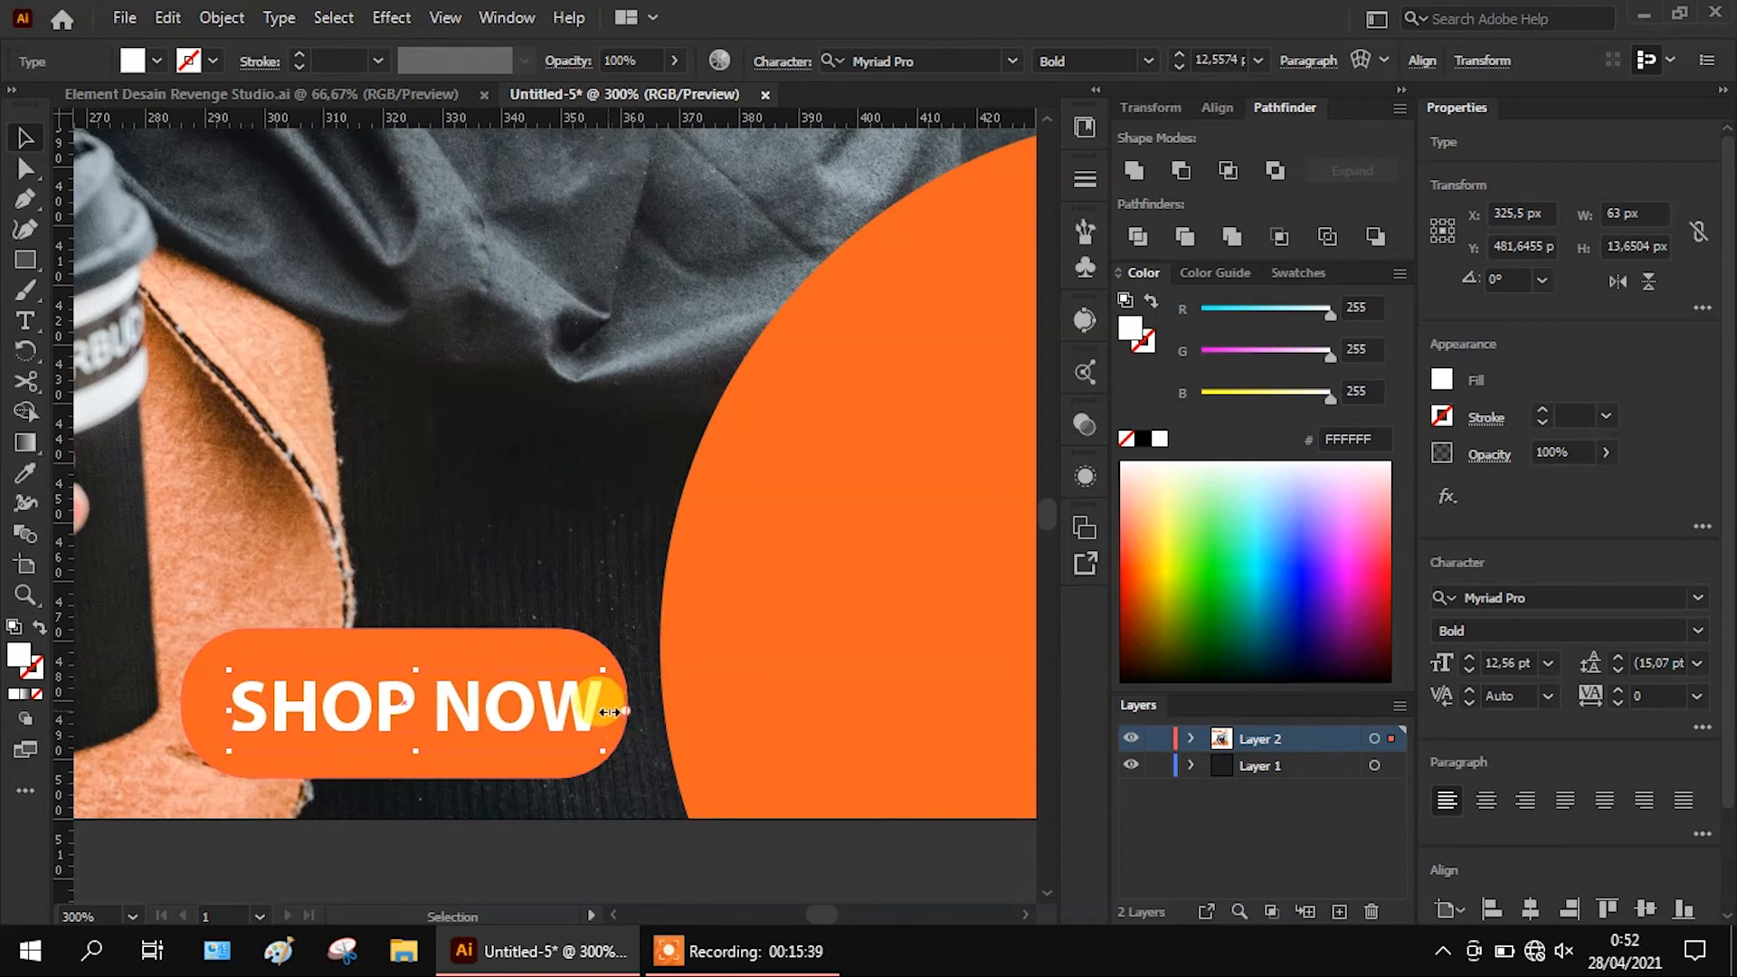
key(Left)
key(Left)
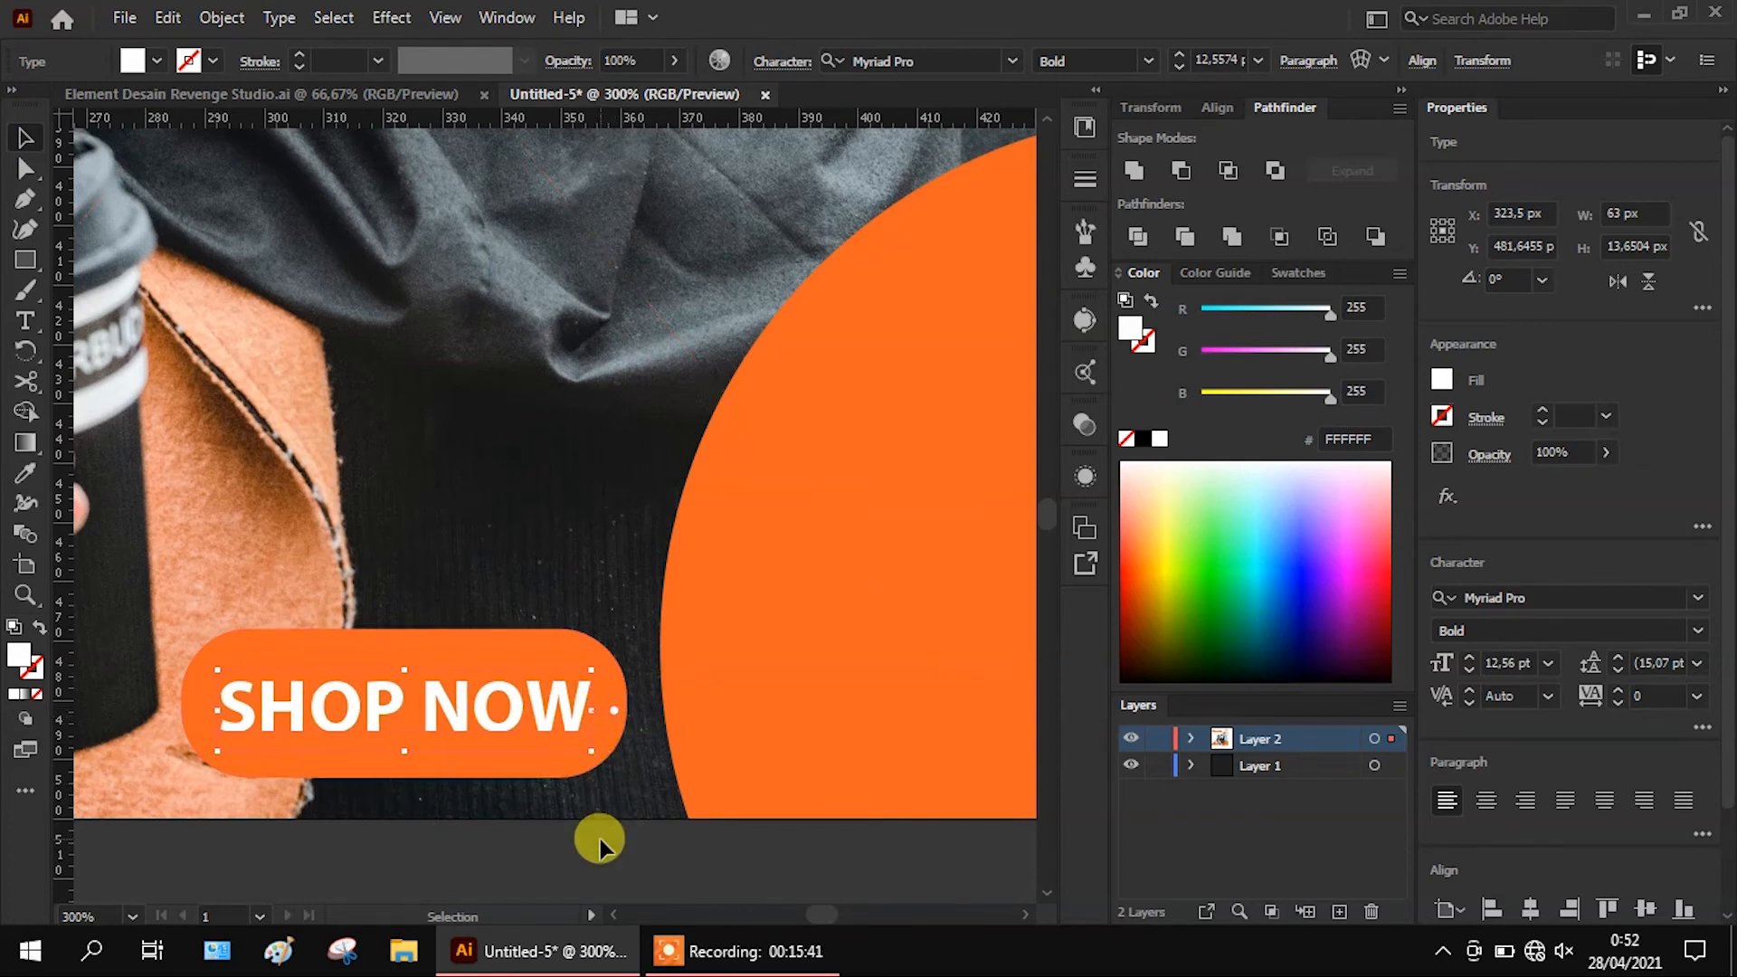
click(576, 846)
scroll(349, 816, down, 1)
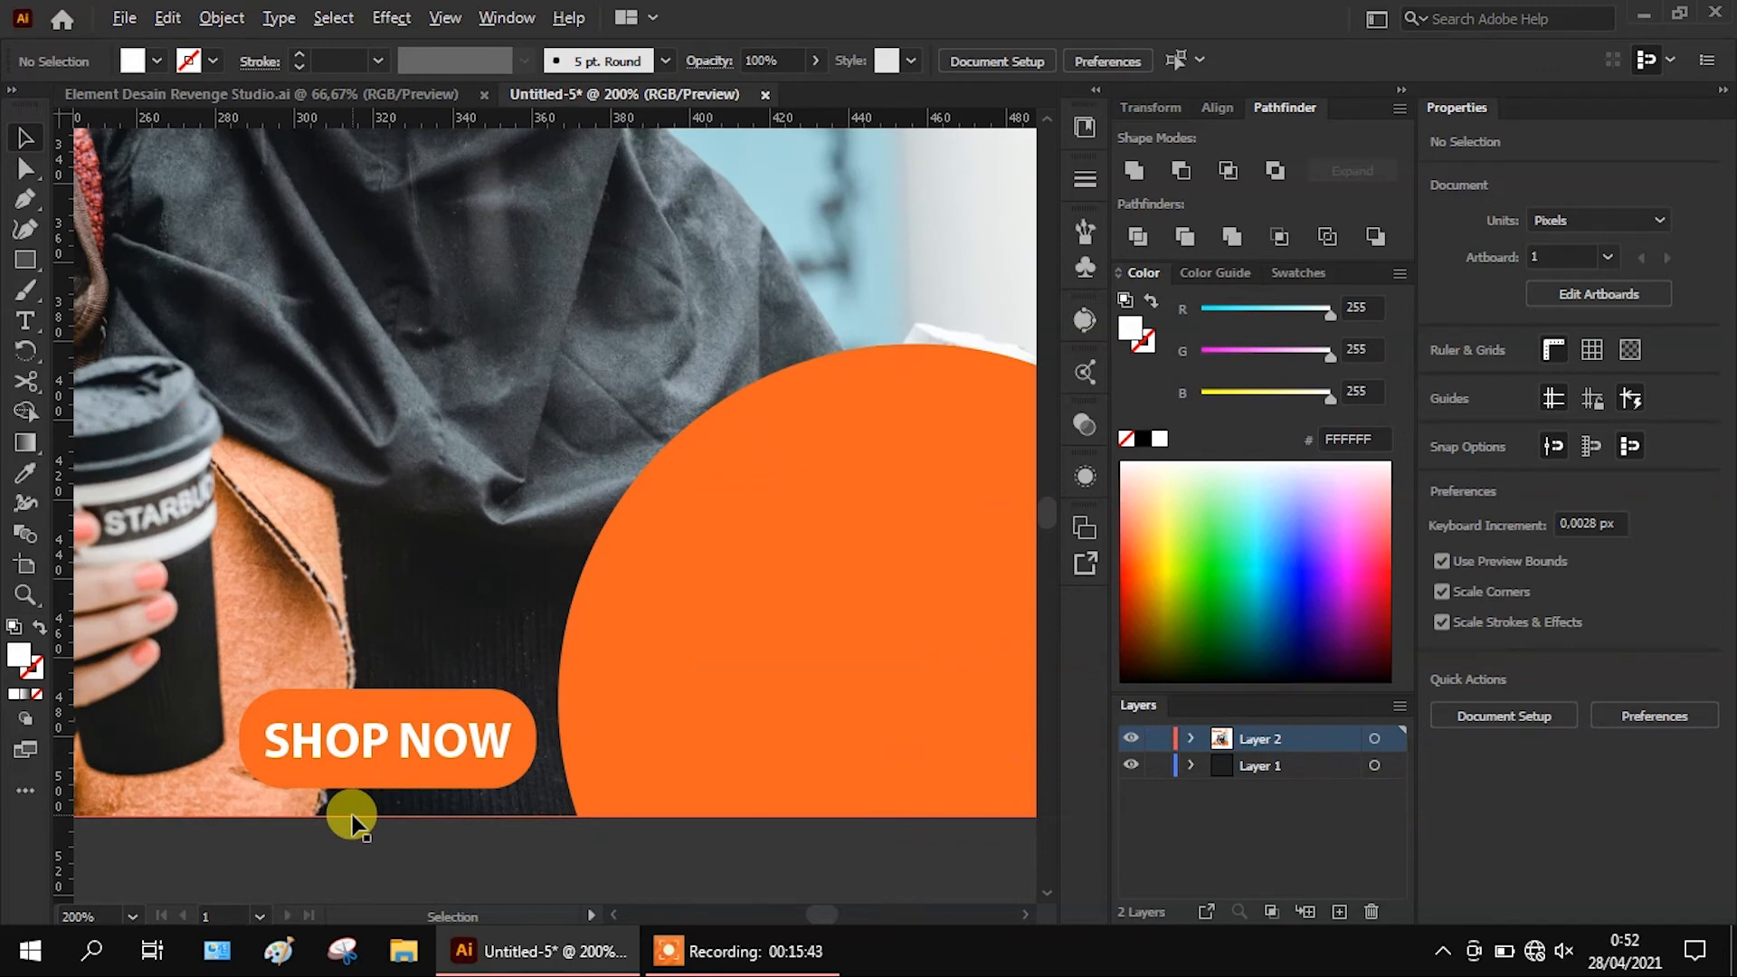
Replace the wording of the PRODUCT copy with "75%" and enlarge it to about 107 px wide inside the orange circle
scroll(351, 819, down, 1)
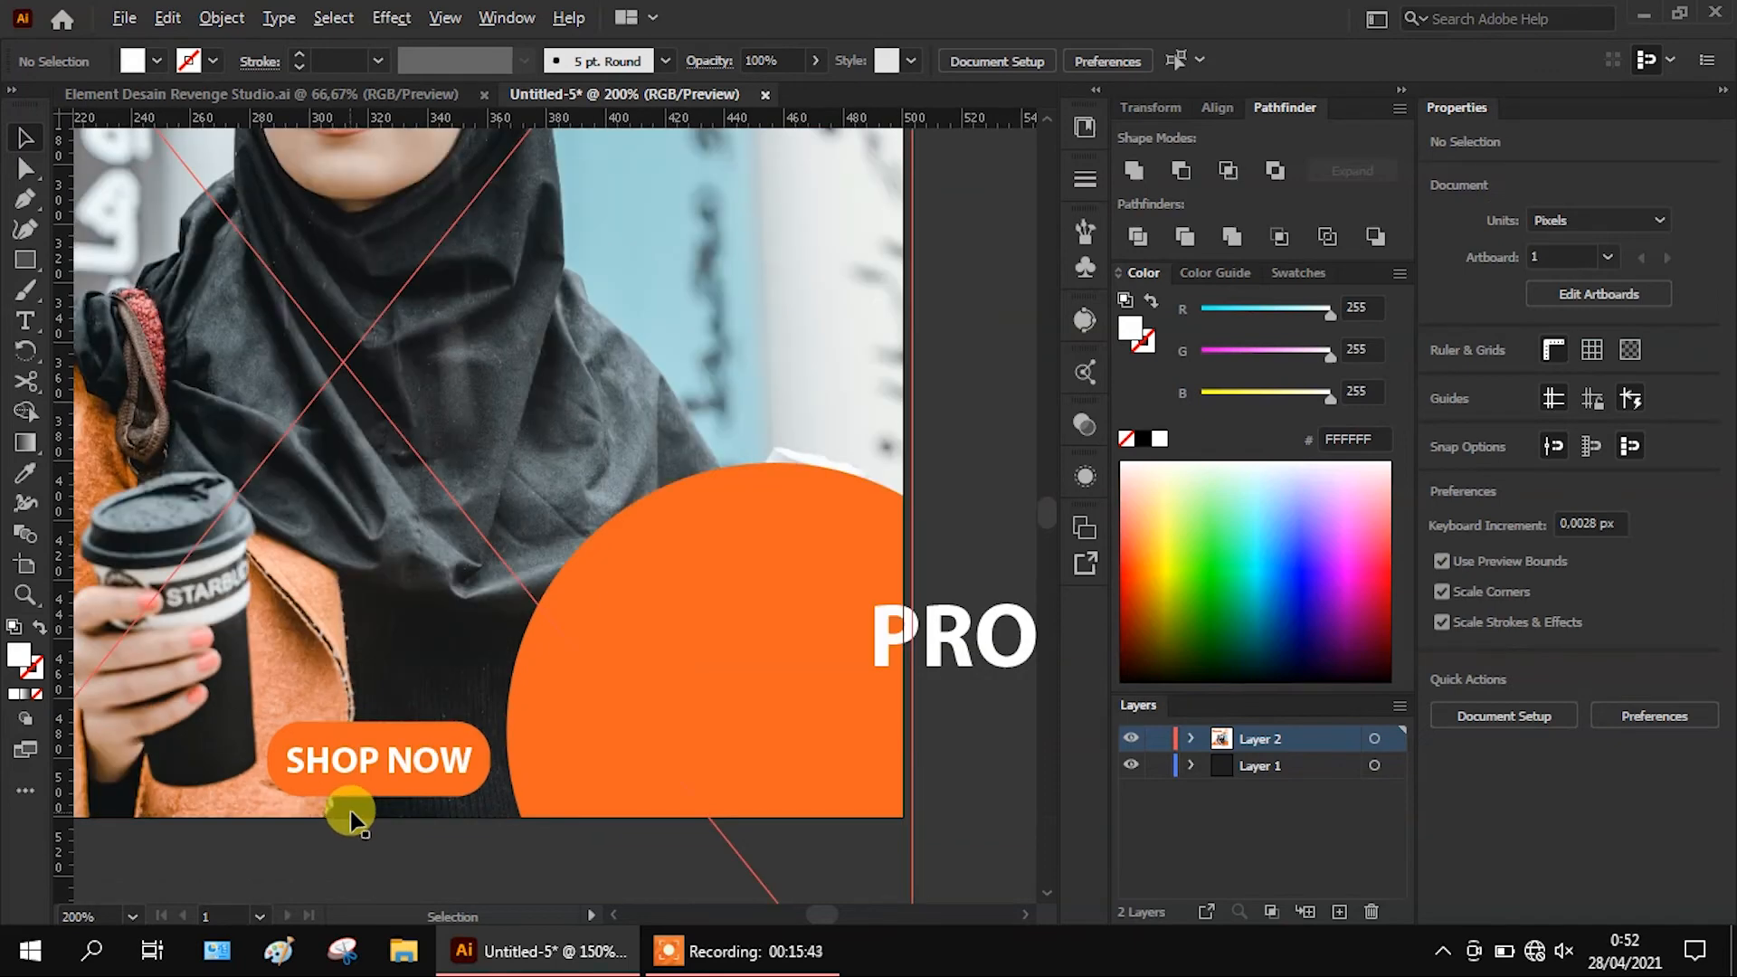
click(942, 643)
double_click(943, 643)
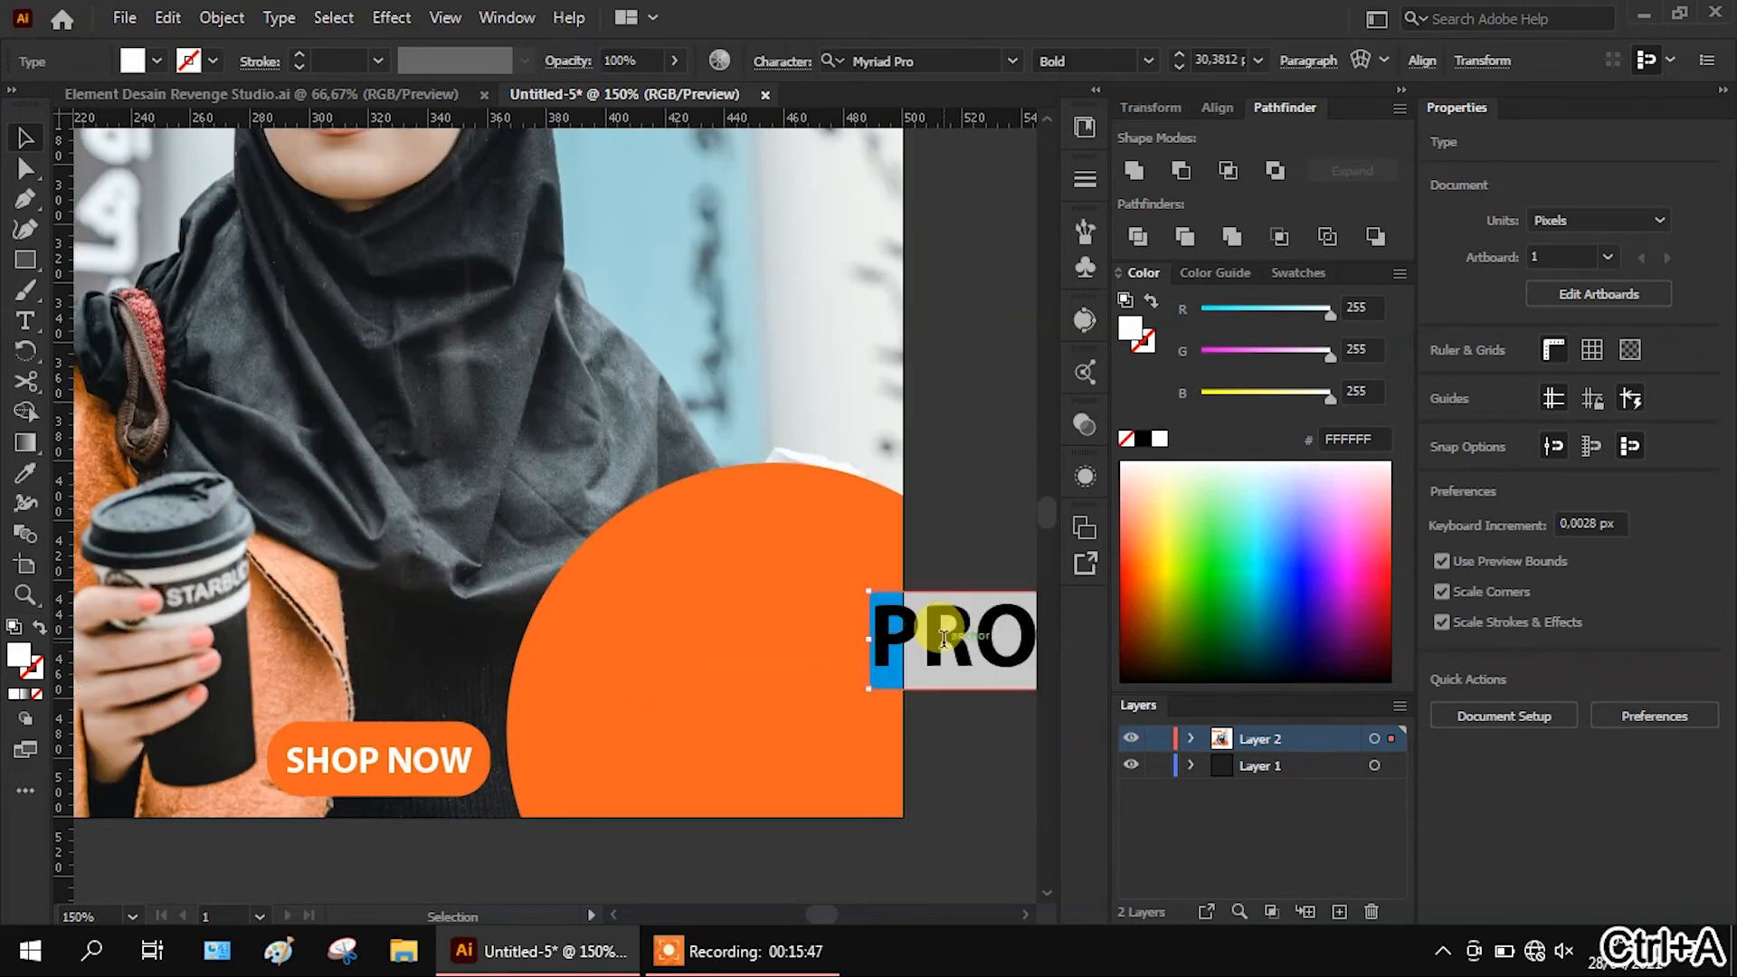
text(75)
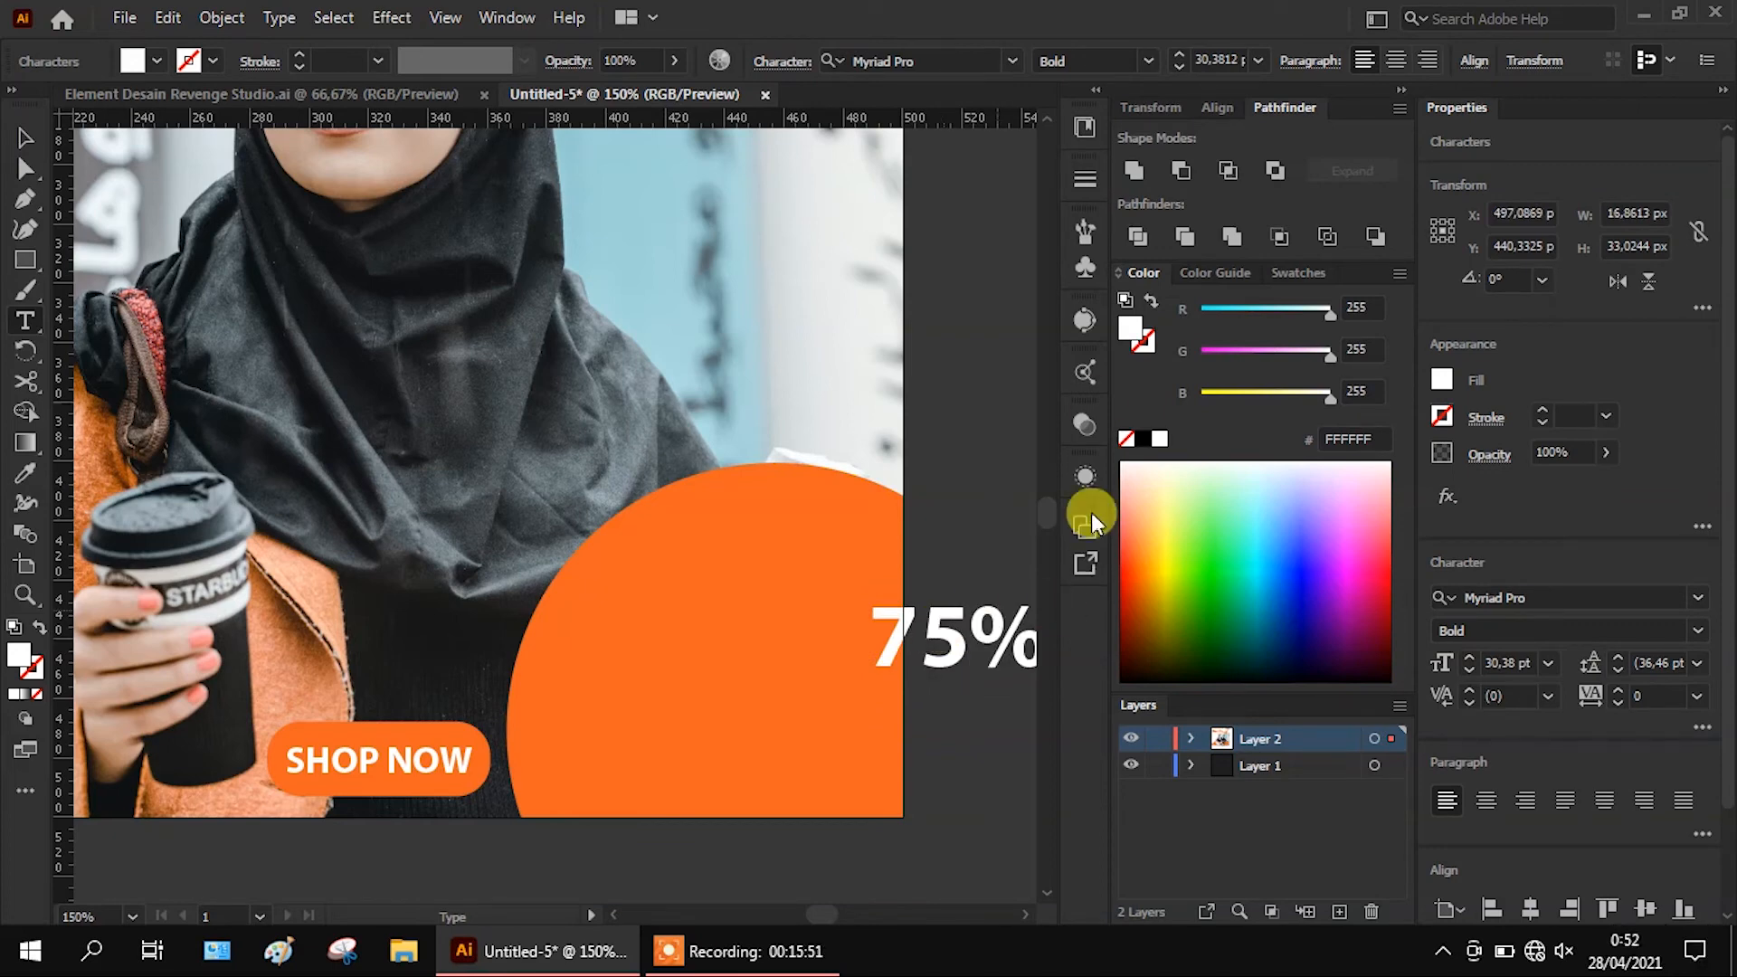
click(27, 136)
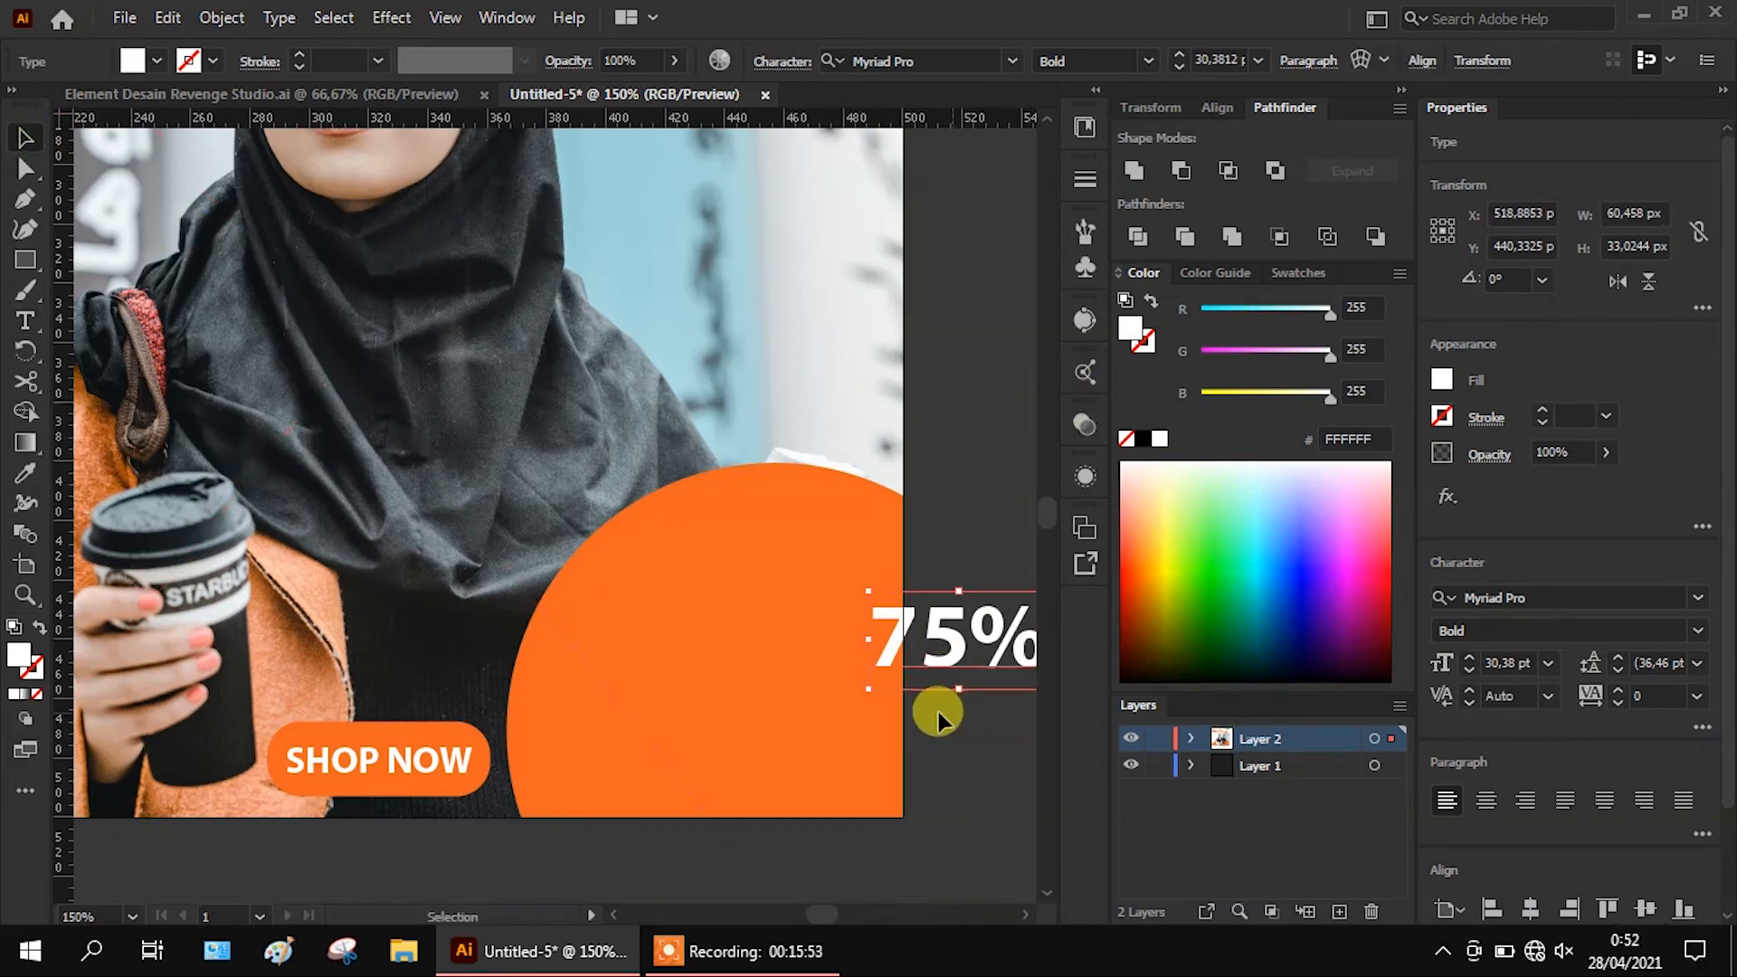
drag(864, 686, 730, 770)
drag(850, 673, 777, 677)
Duplicate the SHOP NOW text beneath the 75% in the orange circle and replace its wording with "LIMITED TIME"
drag(461, 765, 714, 759)
double_click(711, 760)
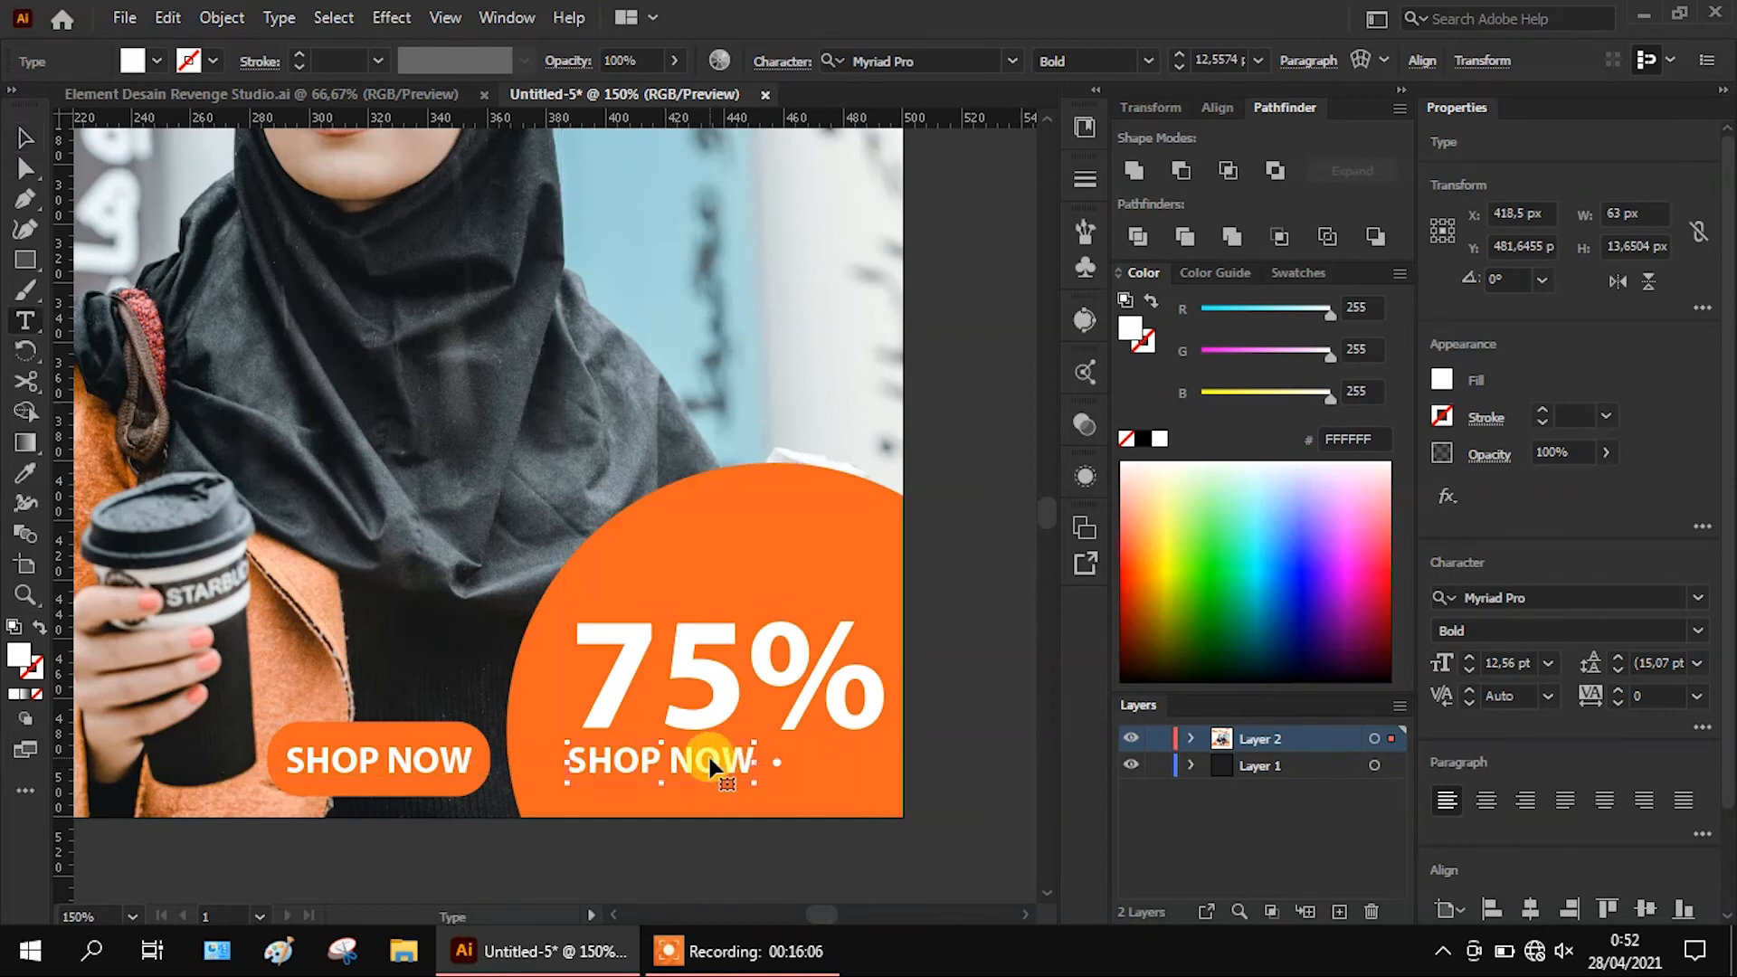
key(ctrl+a)
text(AL)
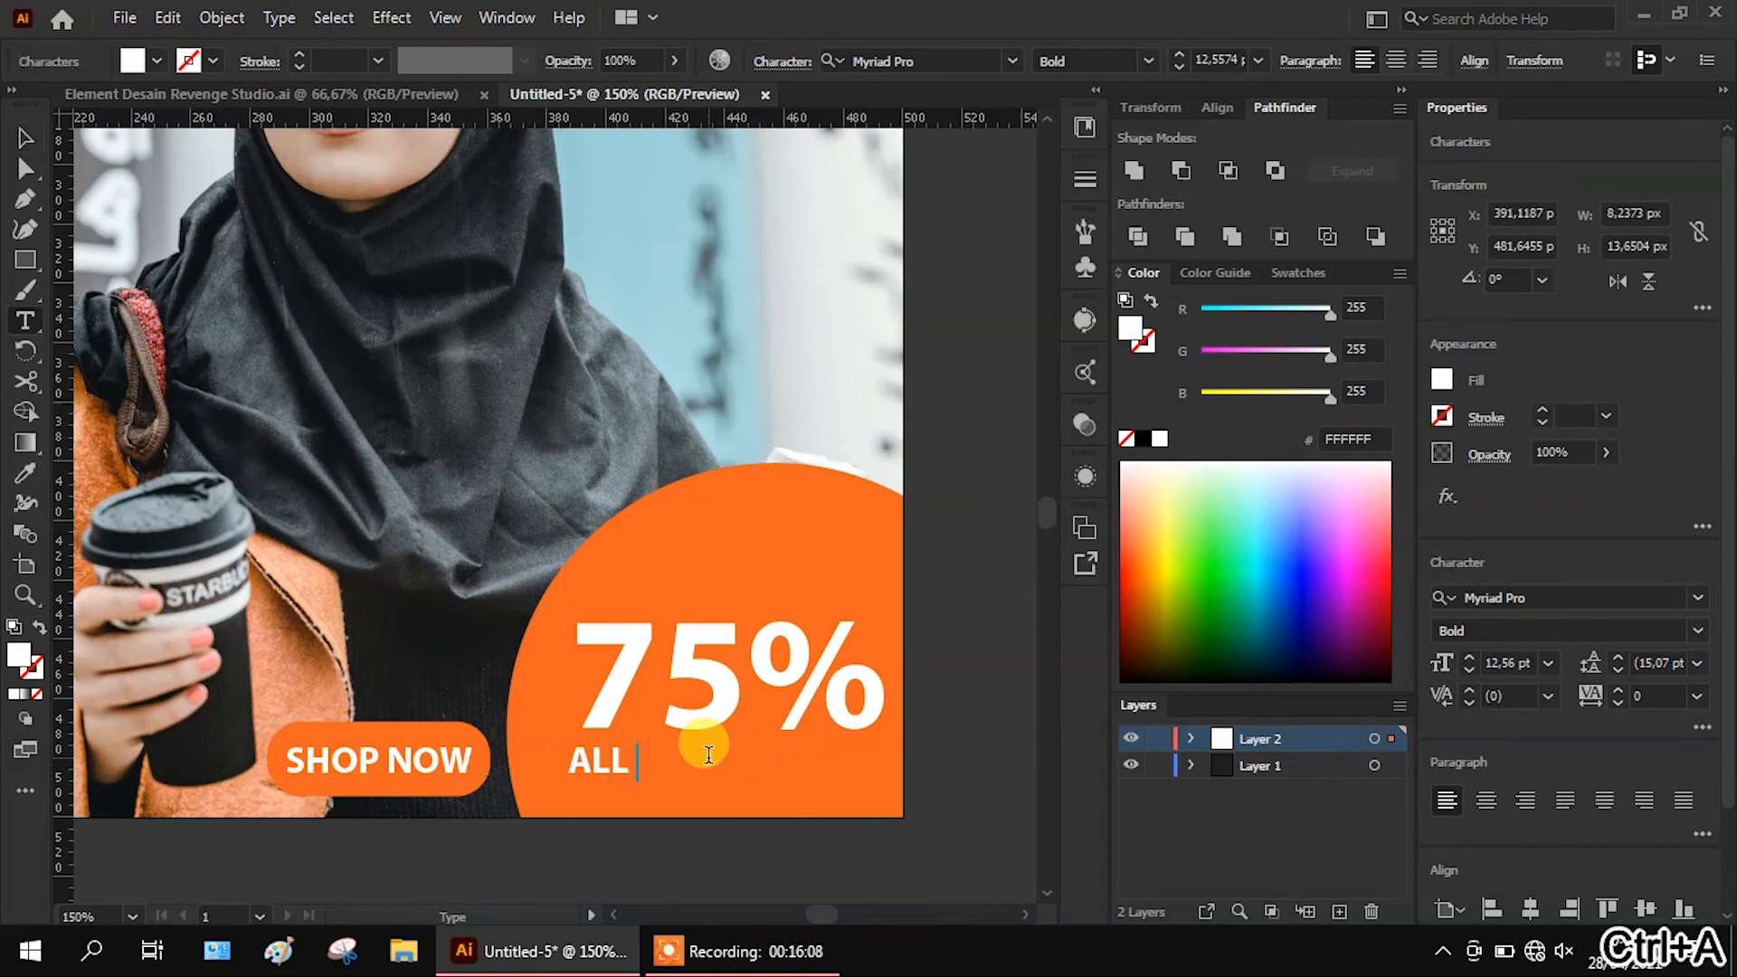
key(ctrl+a)
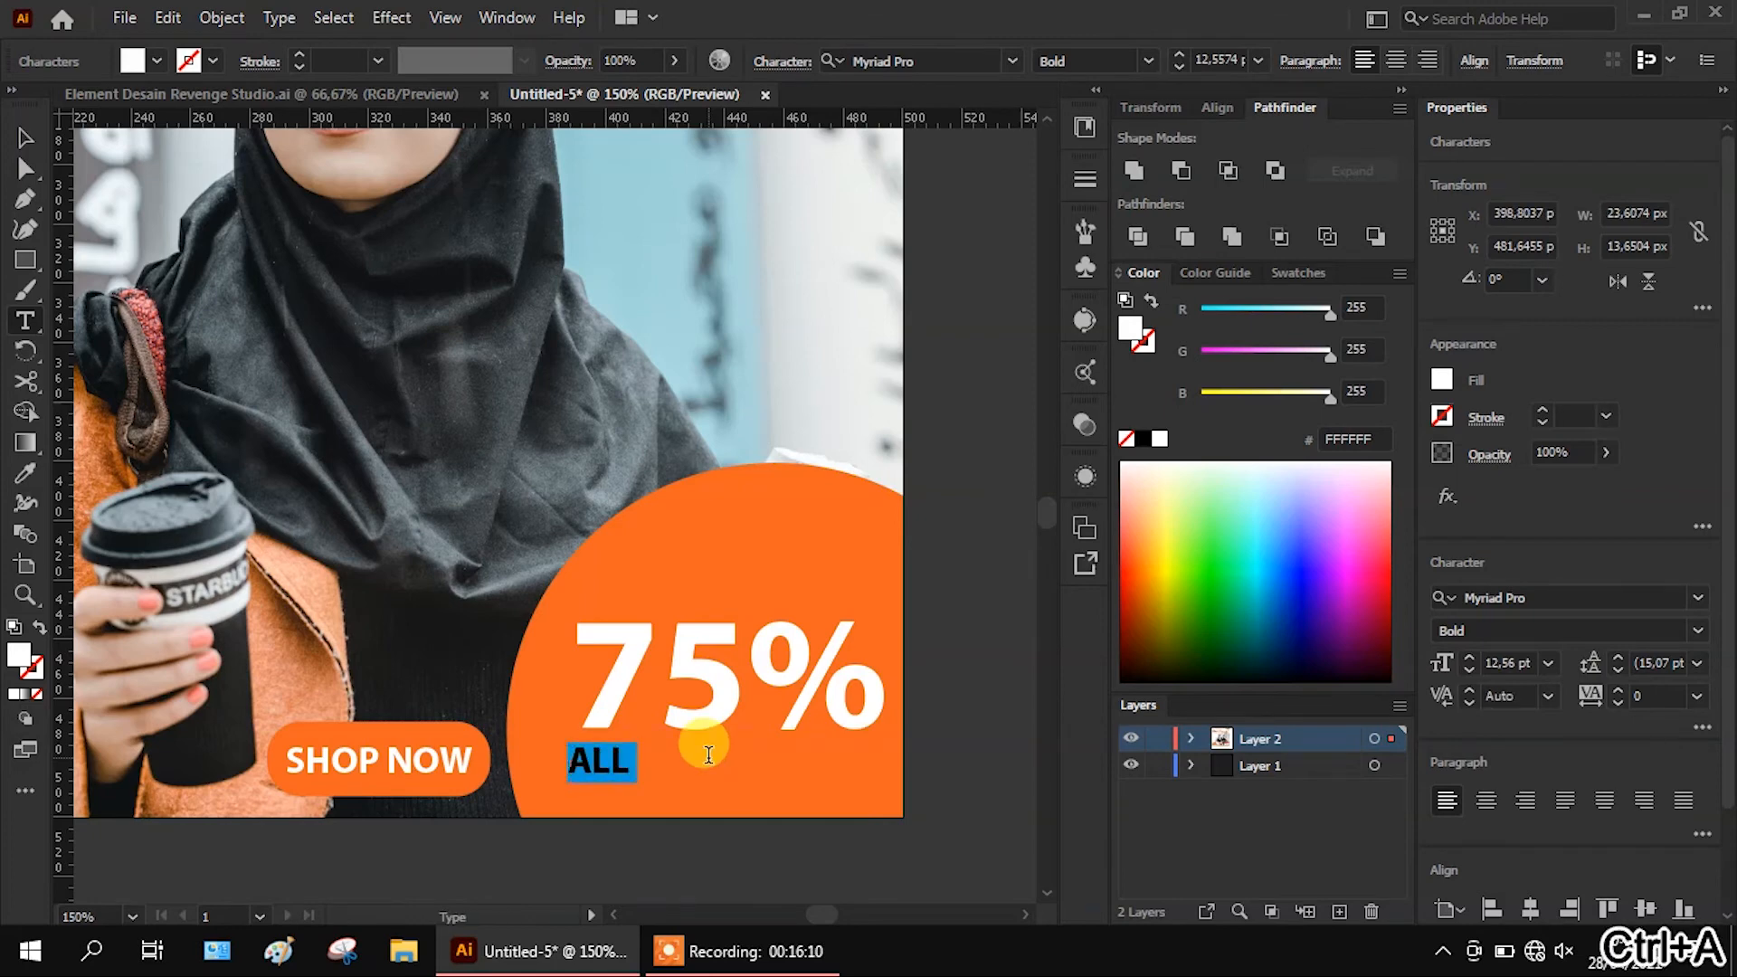
text(LIMITED )
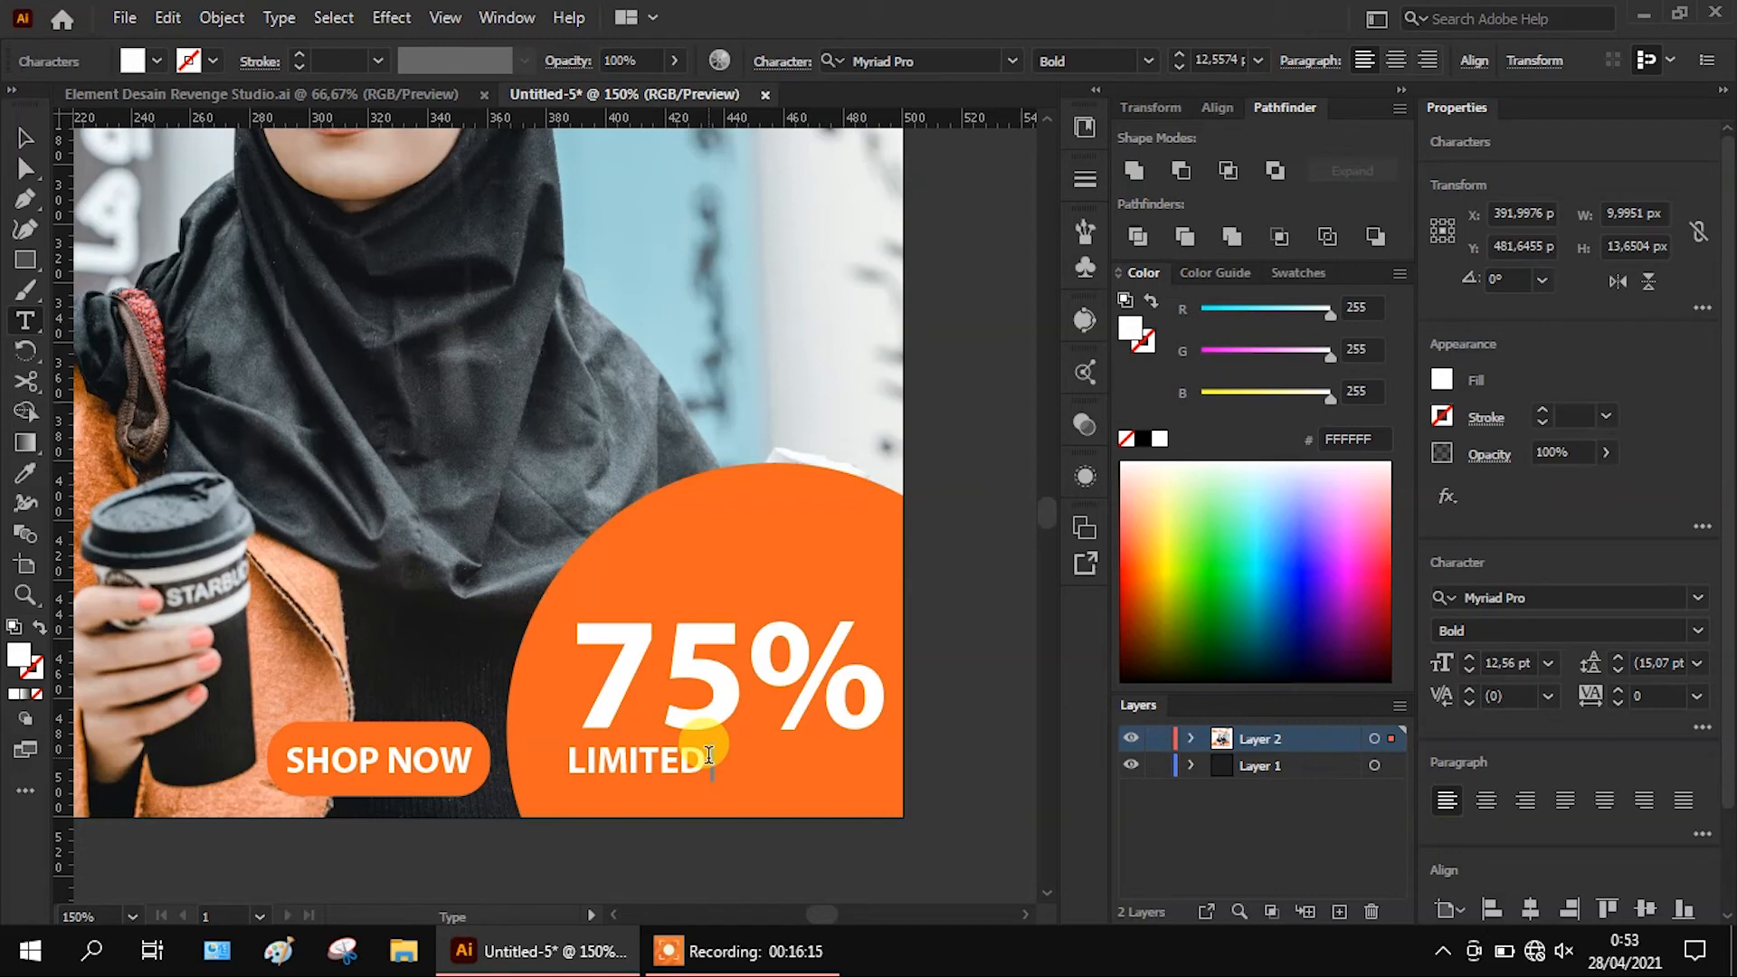
text(TIME)
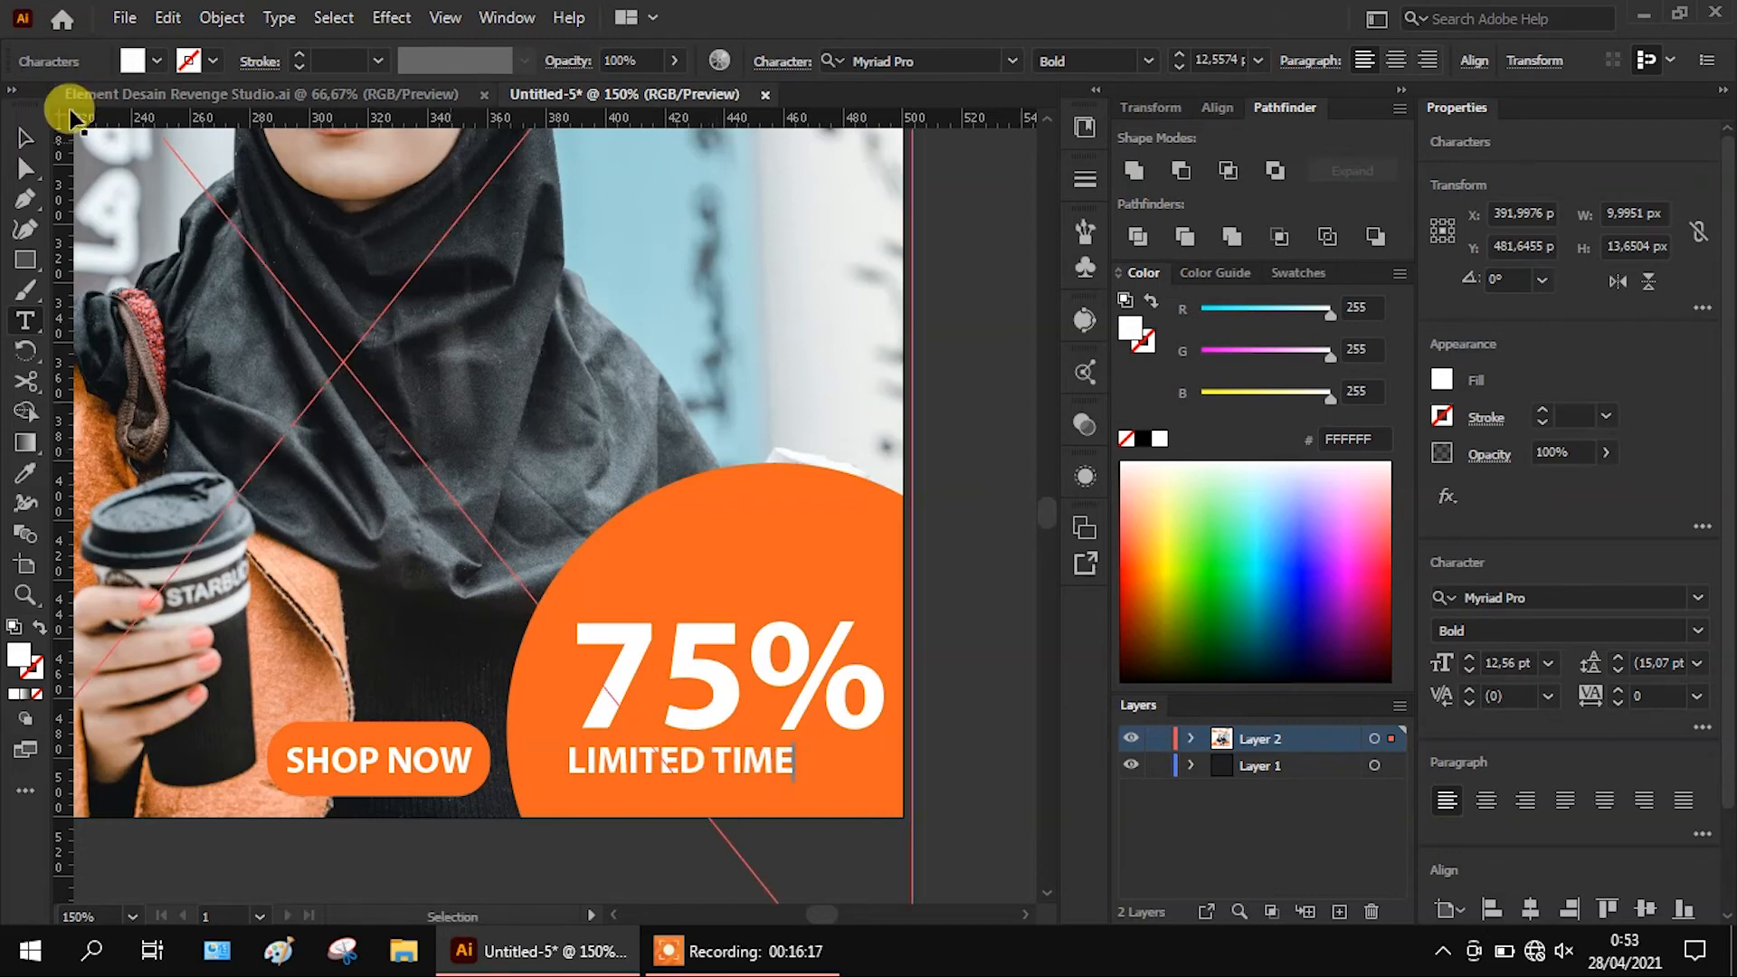
click(23, 138)
Set the tracking of the LIMITED TIME text to 200
click(1696, 695)
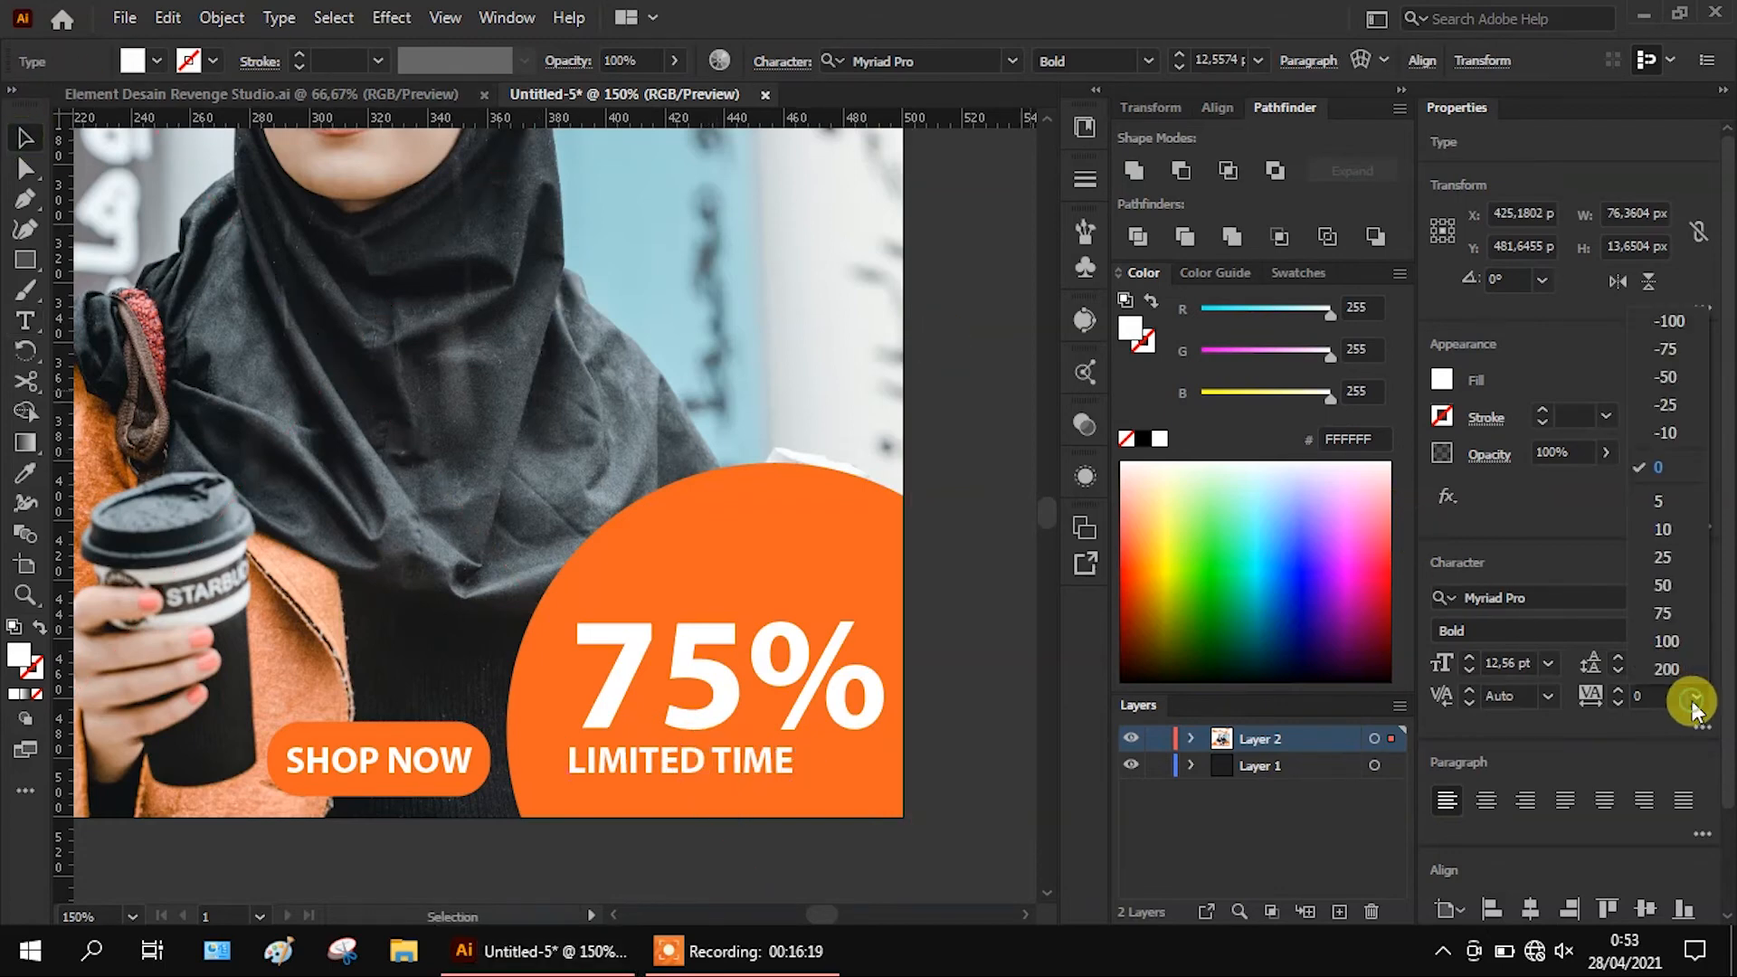
click(1680, 676)
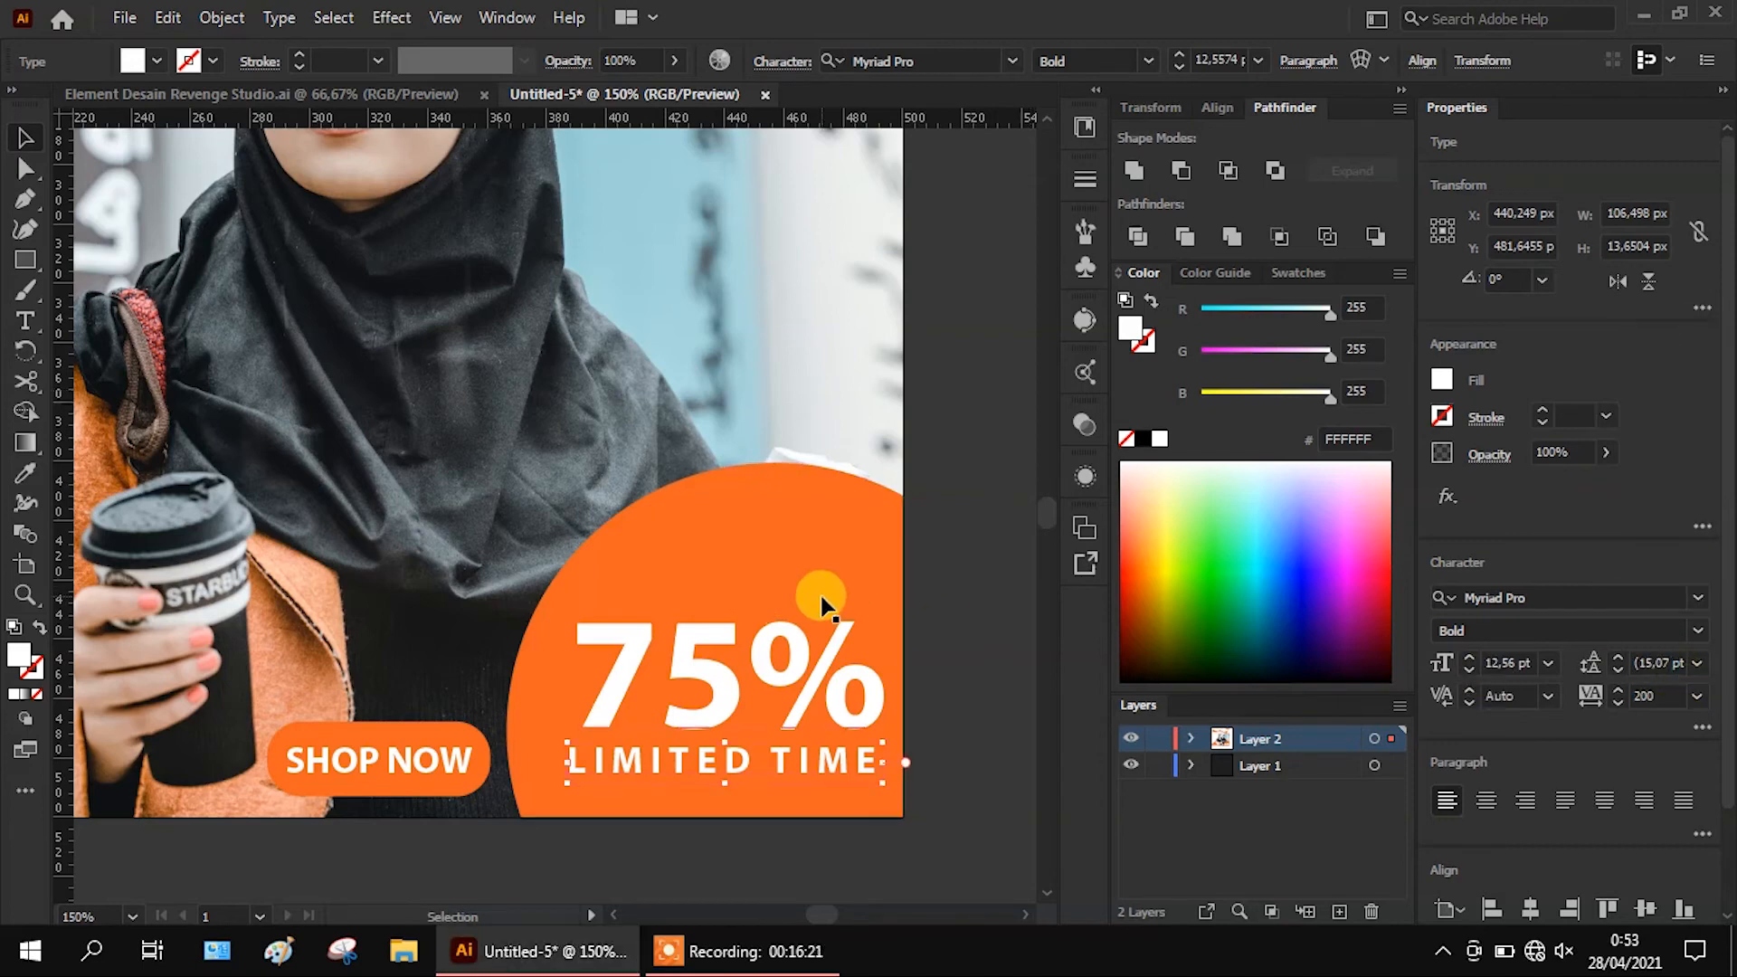
click(995, 556)
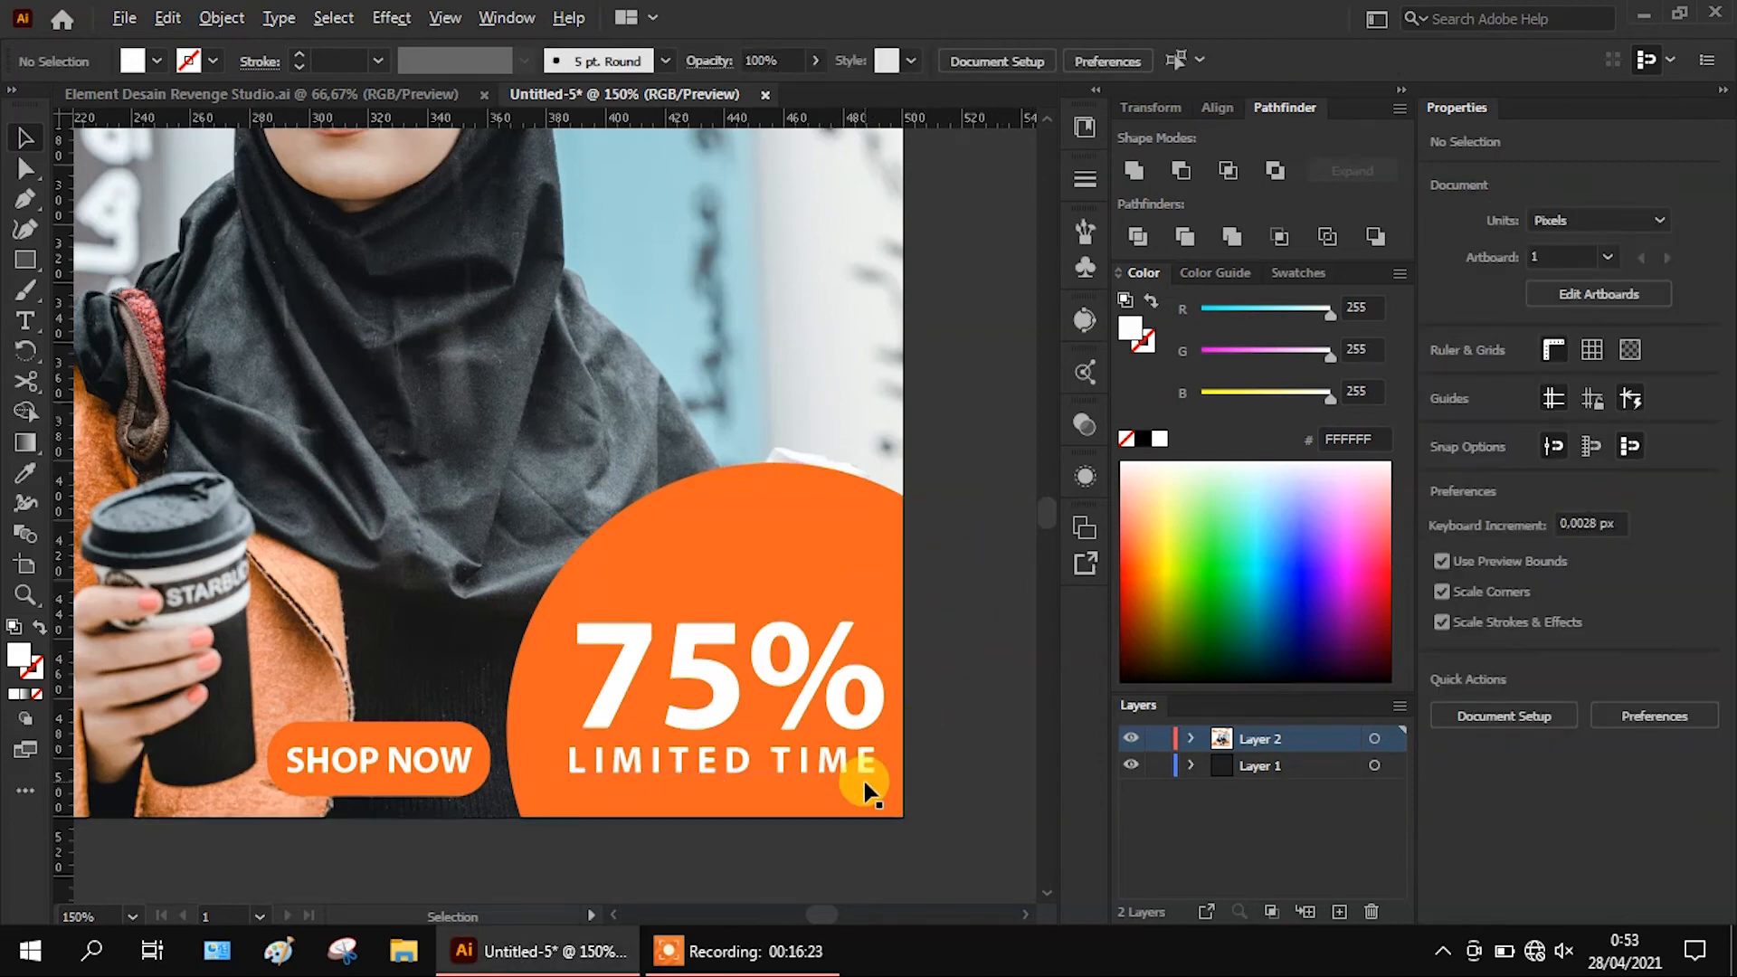
Scale the LIMITED TIME text up slightly to about 109 px wide beneath the 75%
scroll(866, 792, up, 1)
click(870, 767)
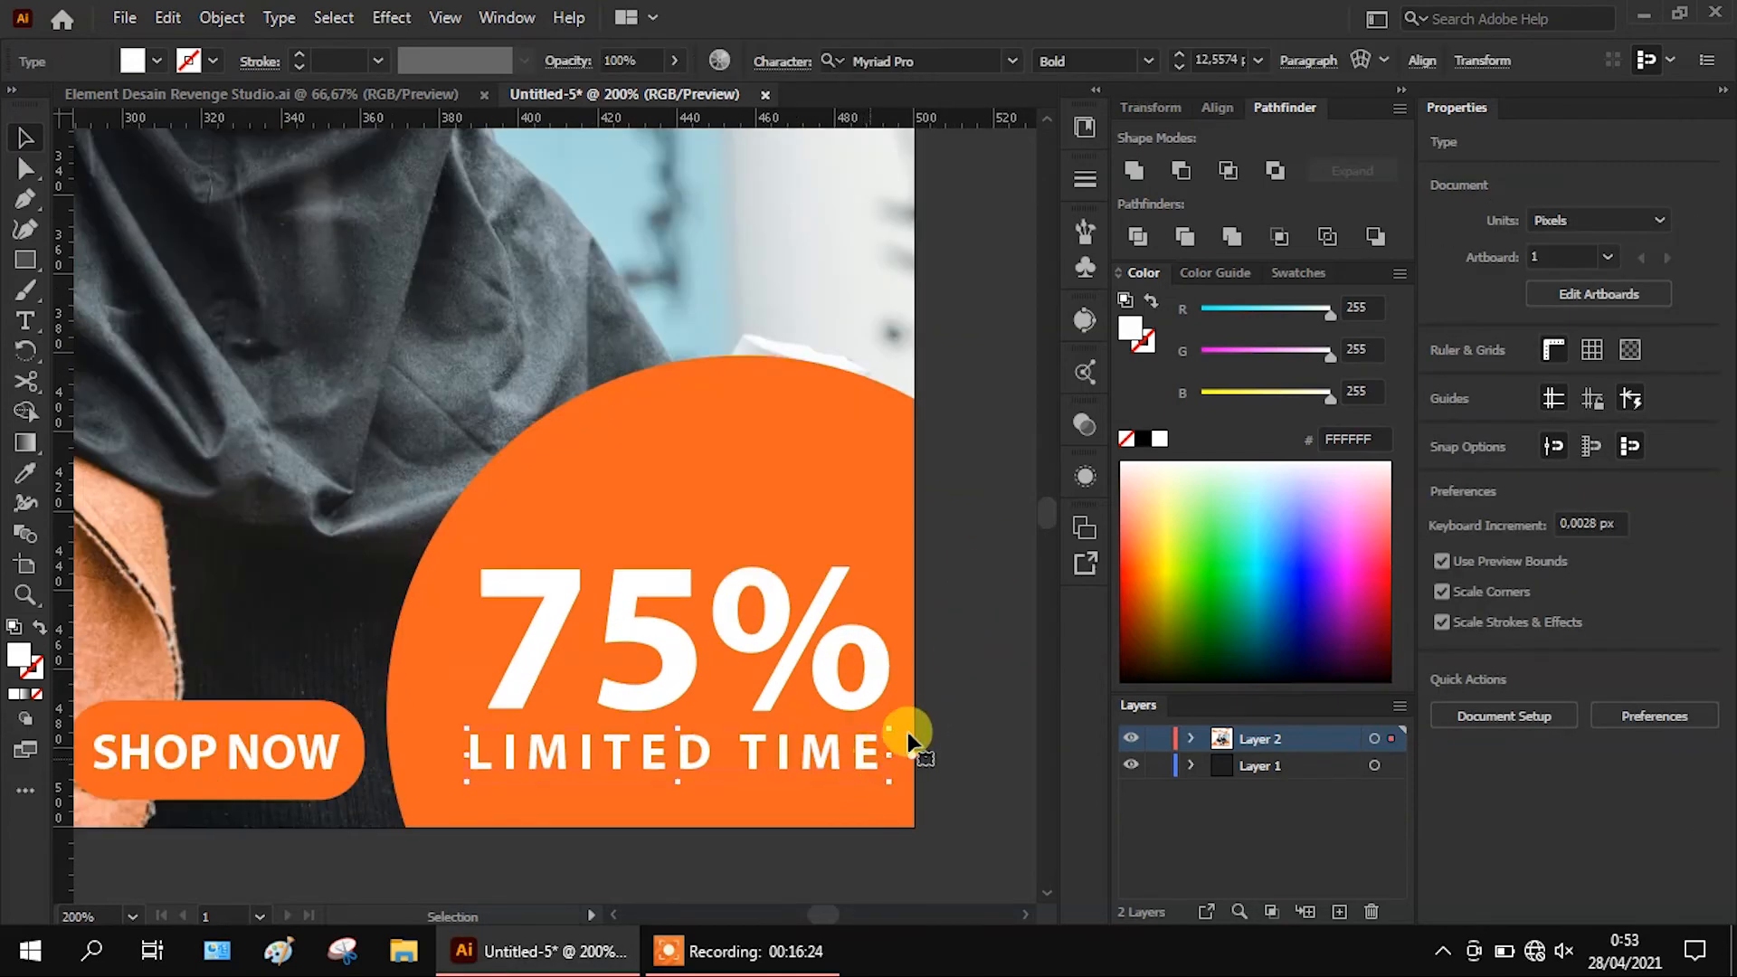
scroll(904, 734, up, 1)
drag(900, 793, 908, 793)
click(1004, 655)
Move the 75% and LIMITED TIME texts together slightly upward within the orange circle
scroll(981, 654, down, 1)
scroll(981, 655, down, 2)
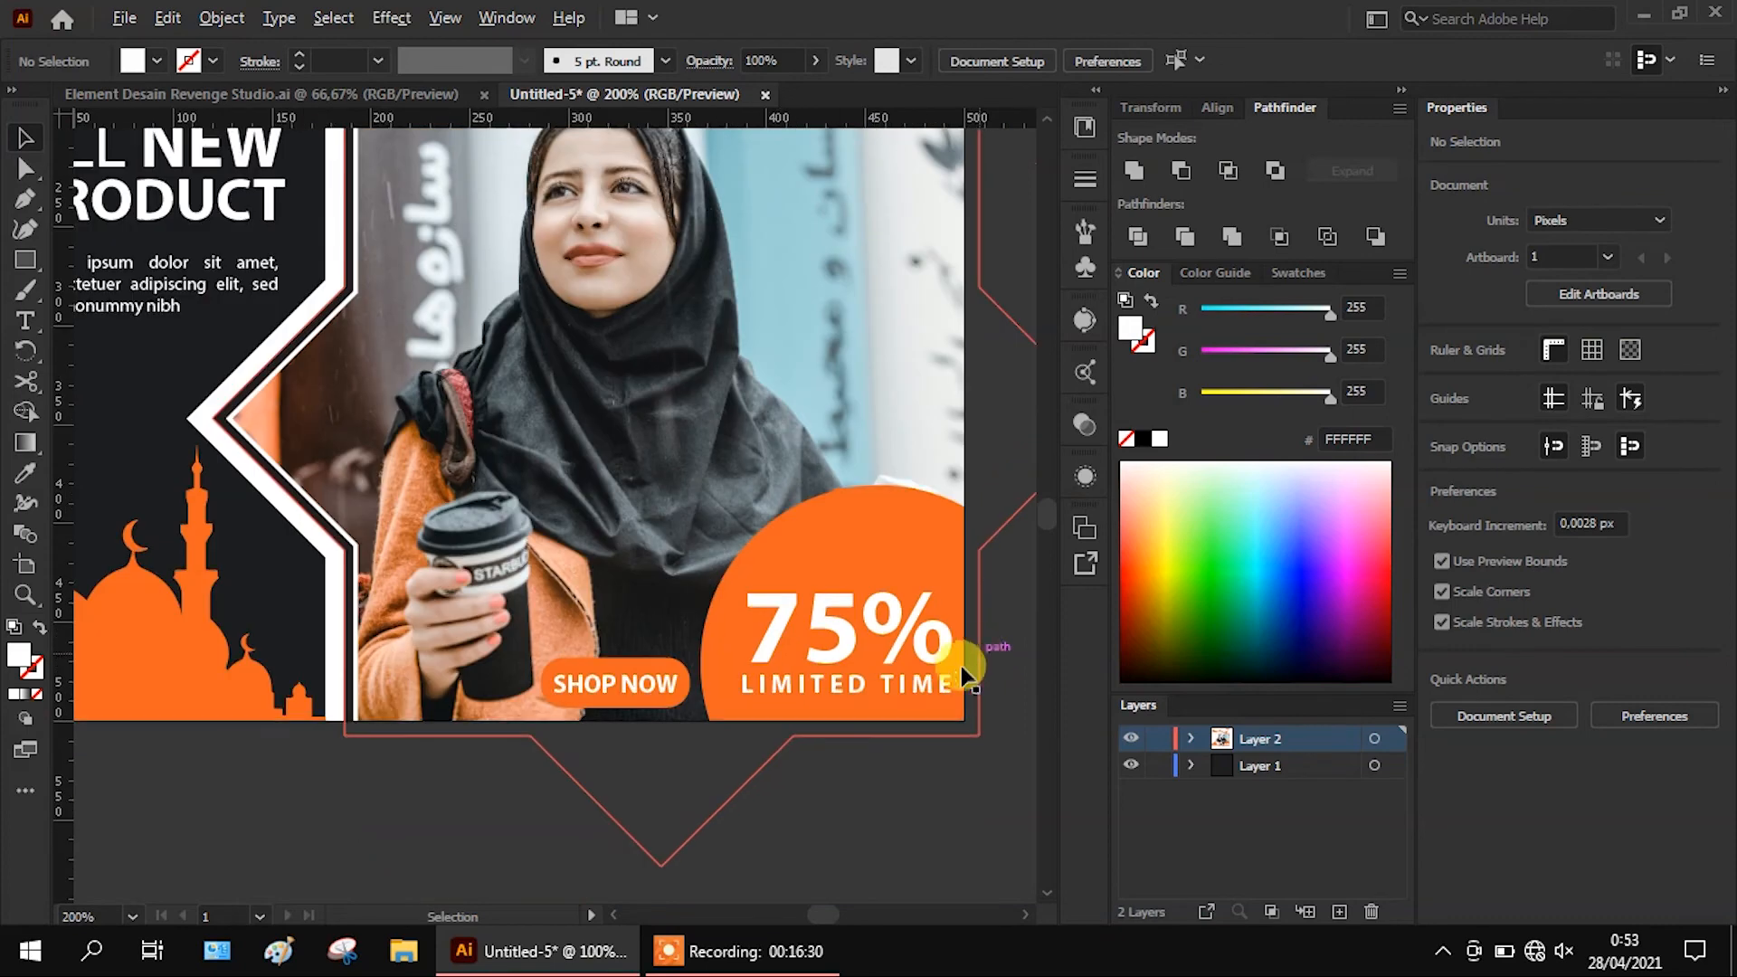
drag(906, 671, 898, 669)
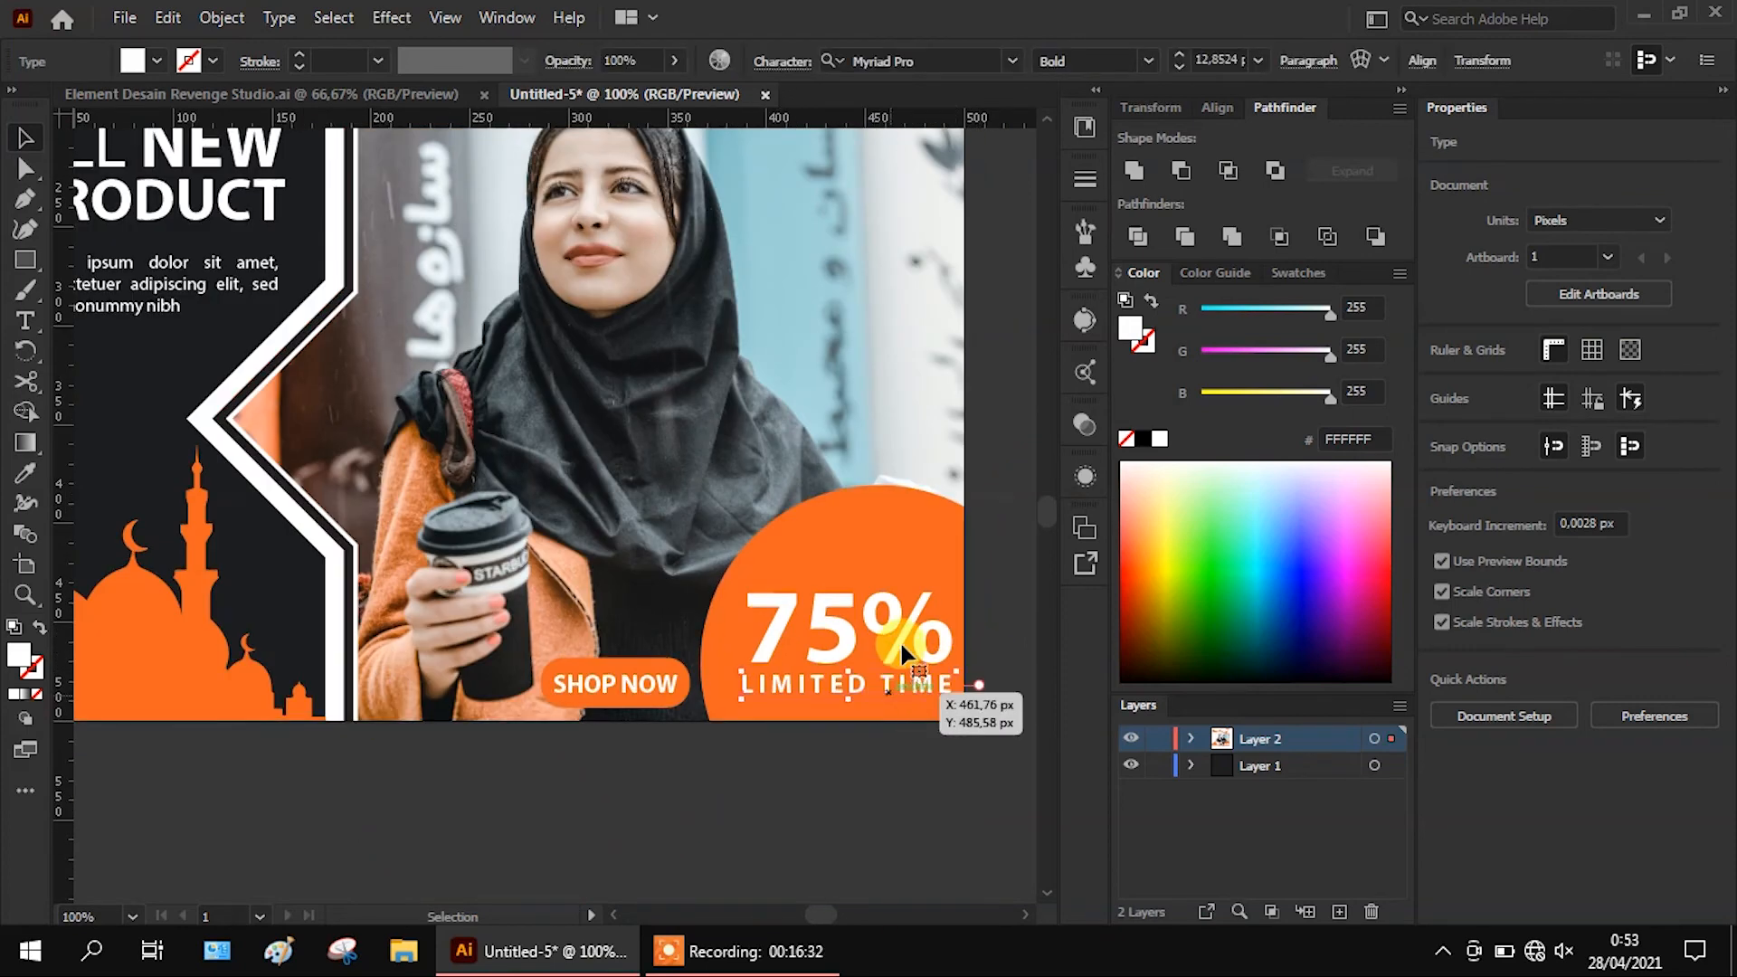
shift+click(906, 632)
mouse_move(912, 610)
mouse_down()
mouse_move(913, 594)
mouse_move(909, 617)
mouse_up()
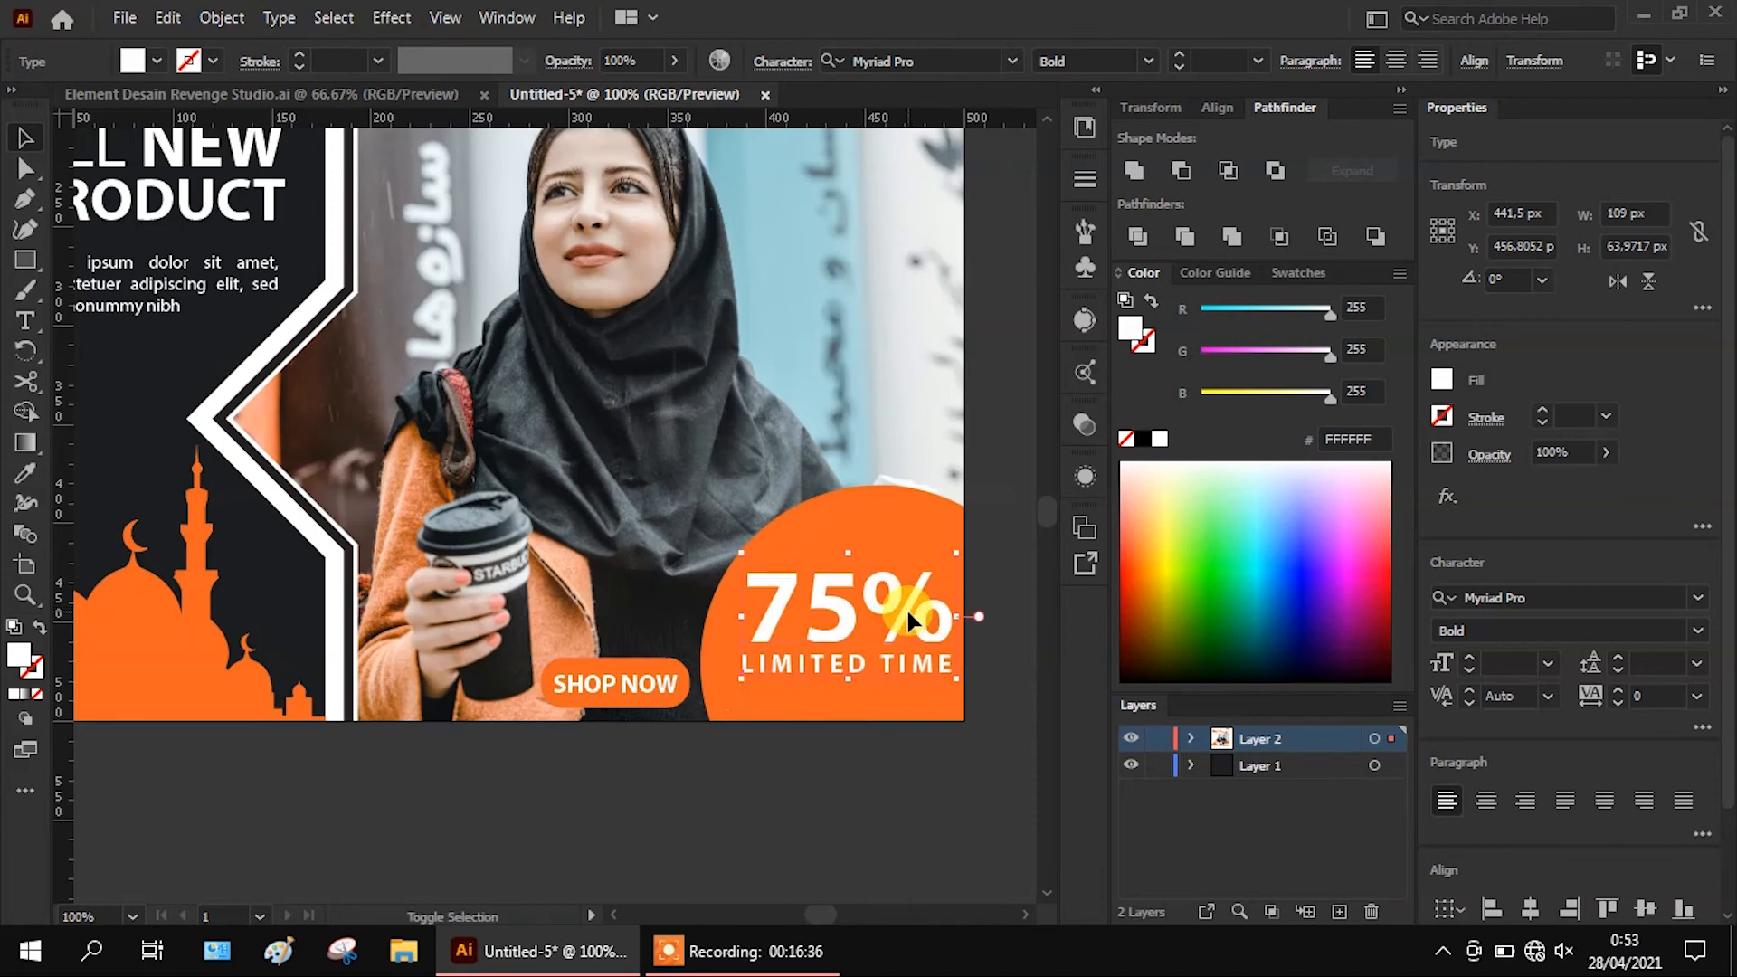
click(1009, 560)
key(ctrl+minus)
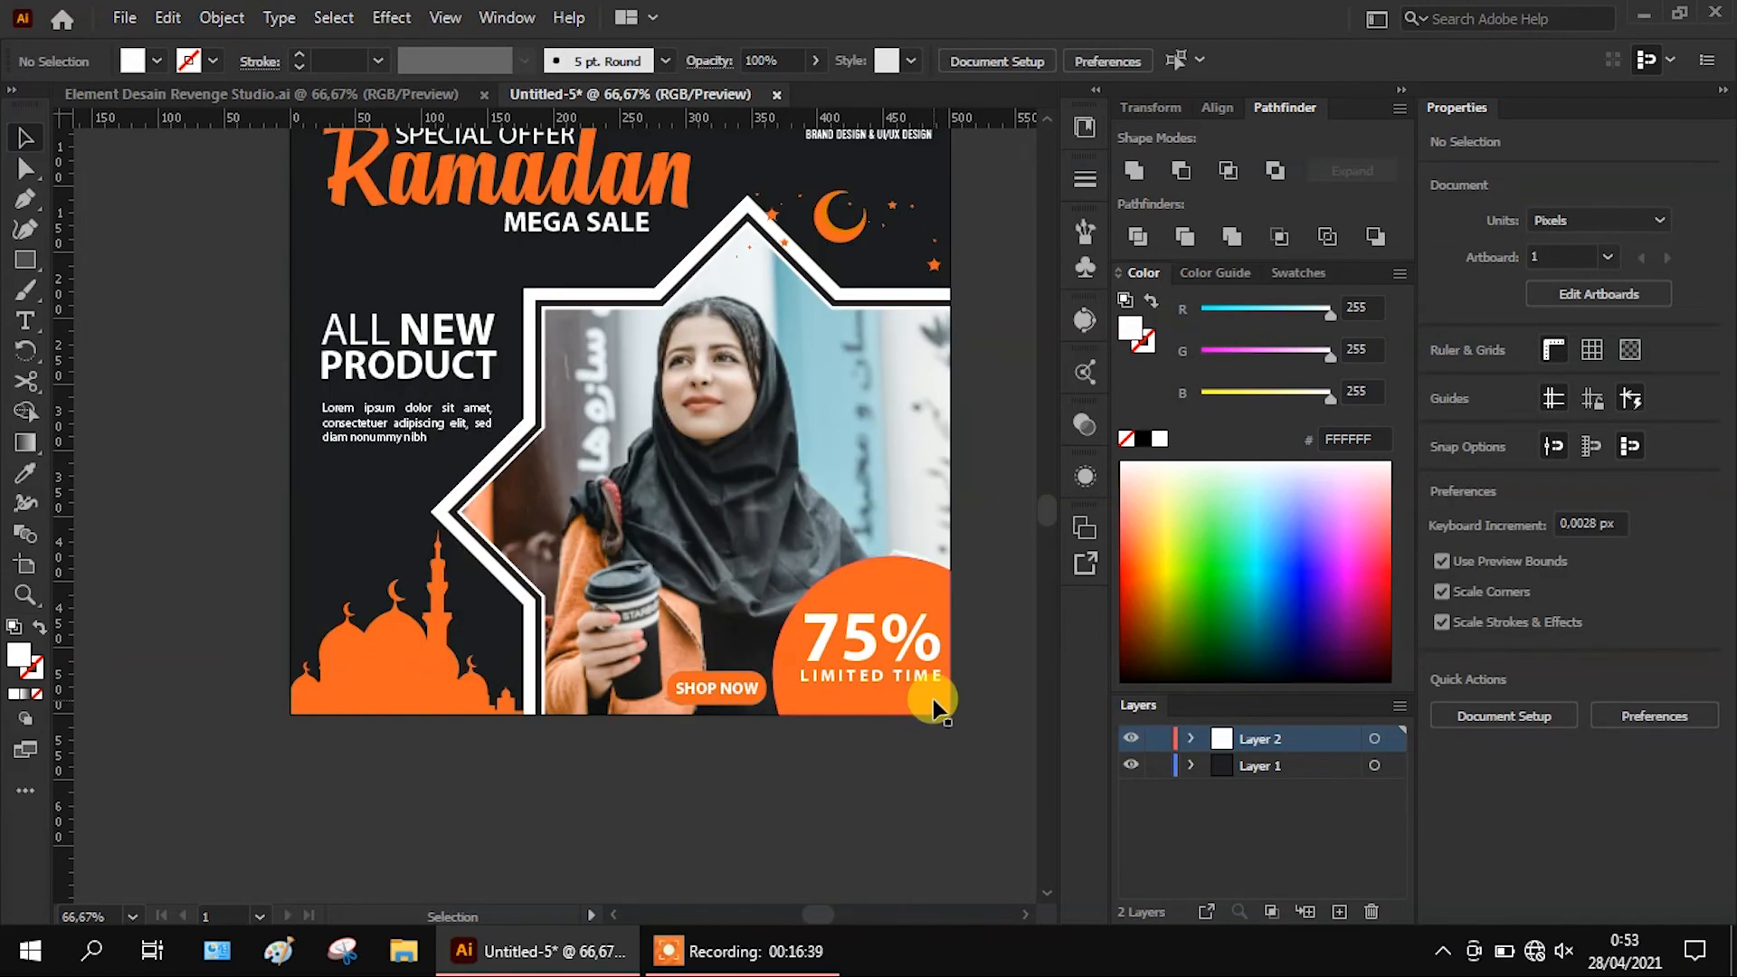
click(931, 602)
drag(952, 556, 957, 561)
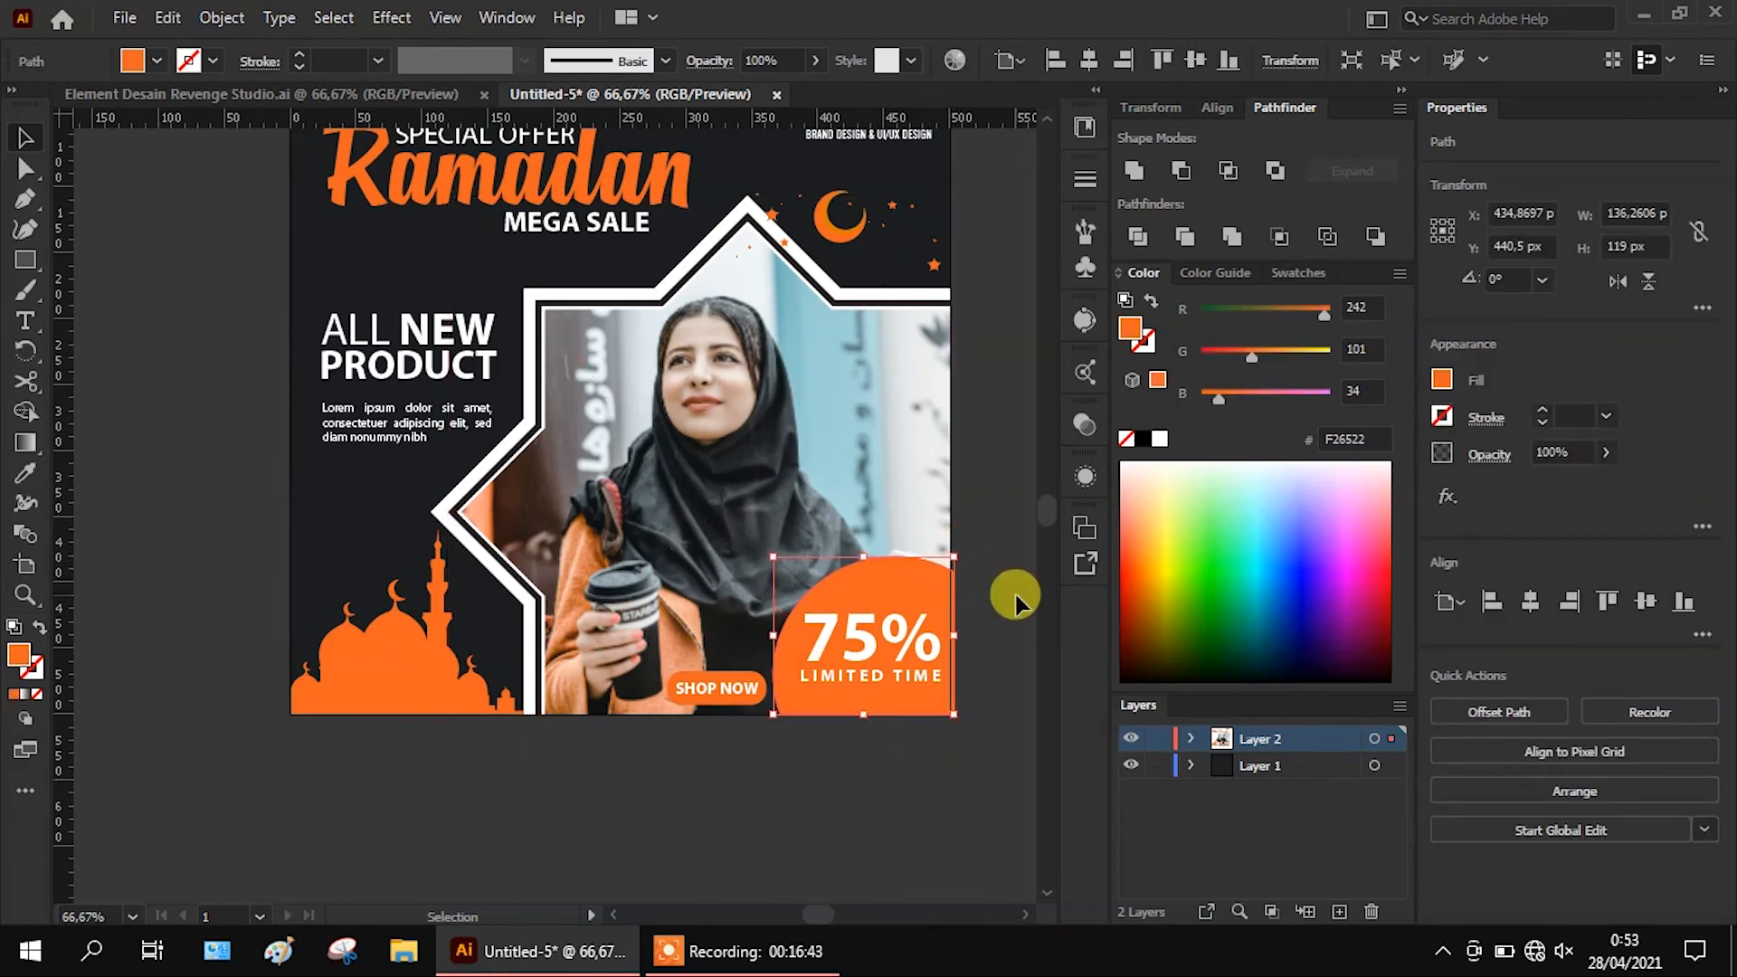
click(1016, 589)
key(ctrl+z)
click(1002, 590)
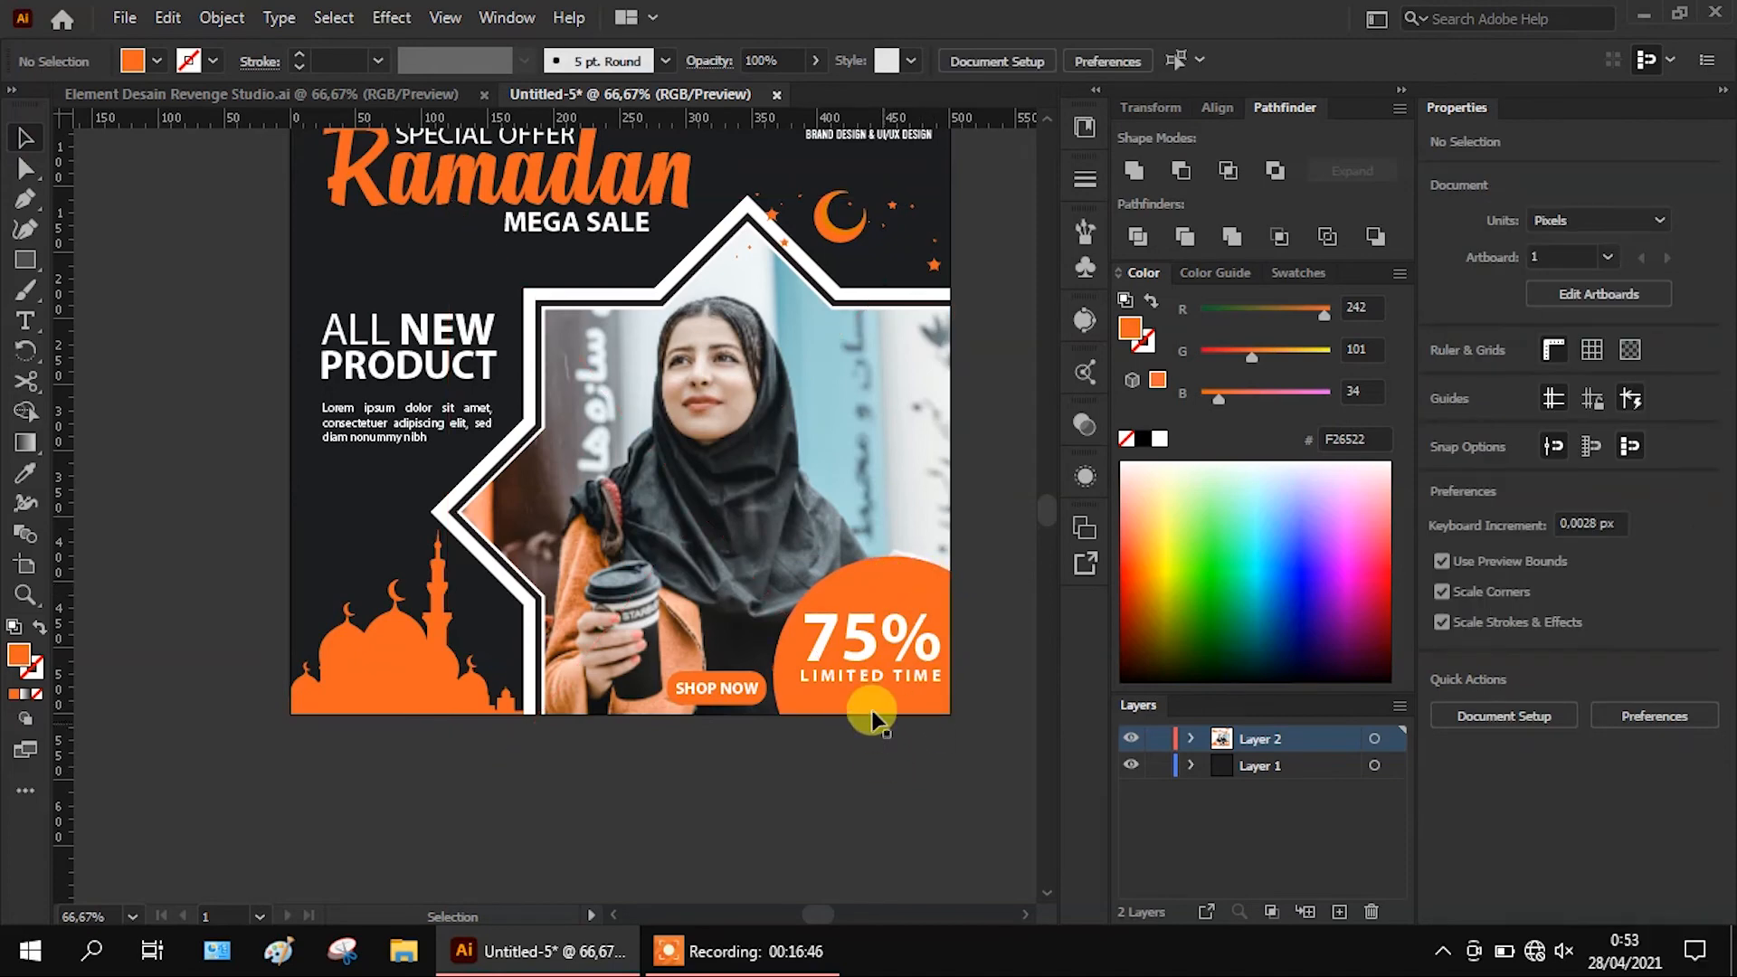
Recolour the 75% and LIMITED TIME texts with the dark colour sampled from the artboard background, 1B1E1F
drag(866, 651, 871, 674)
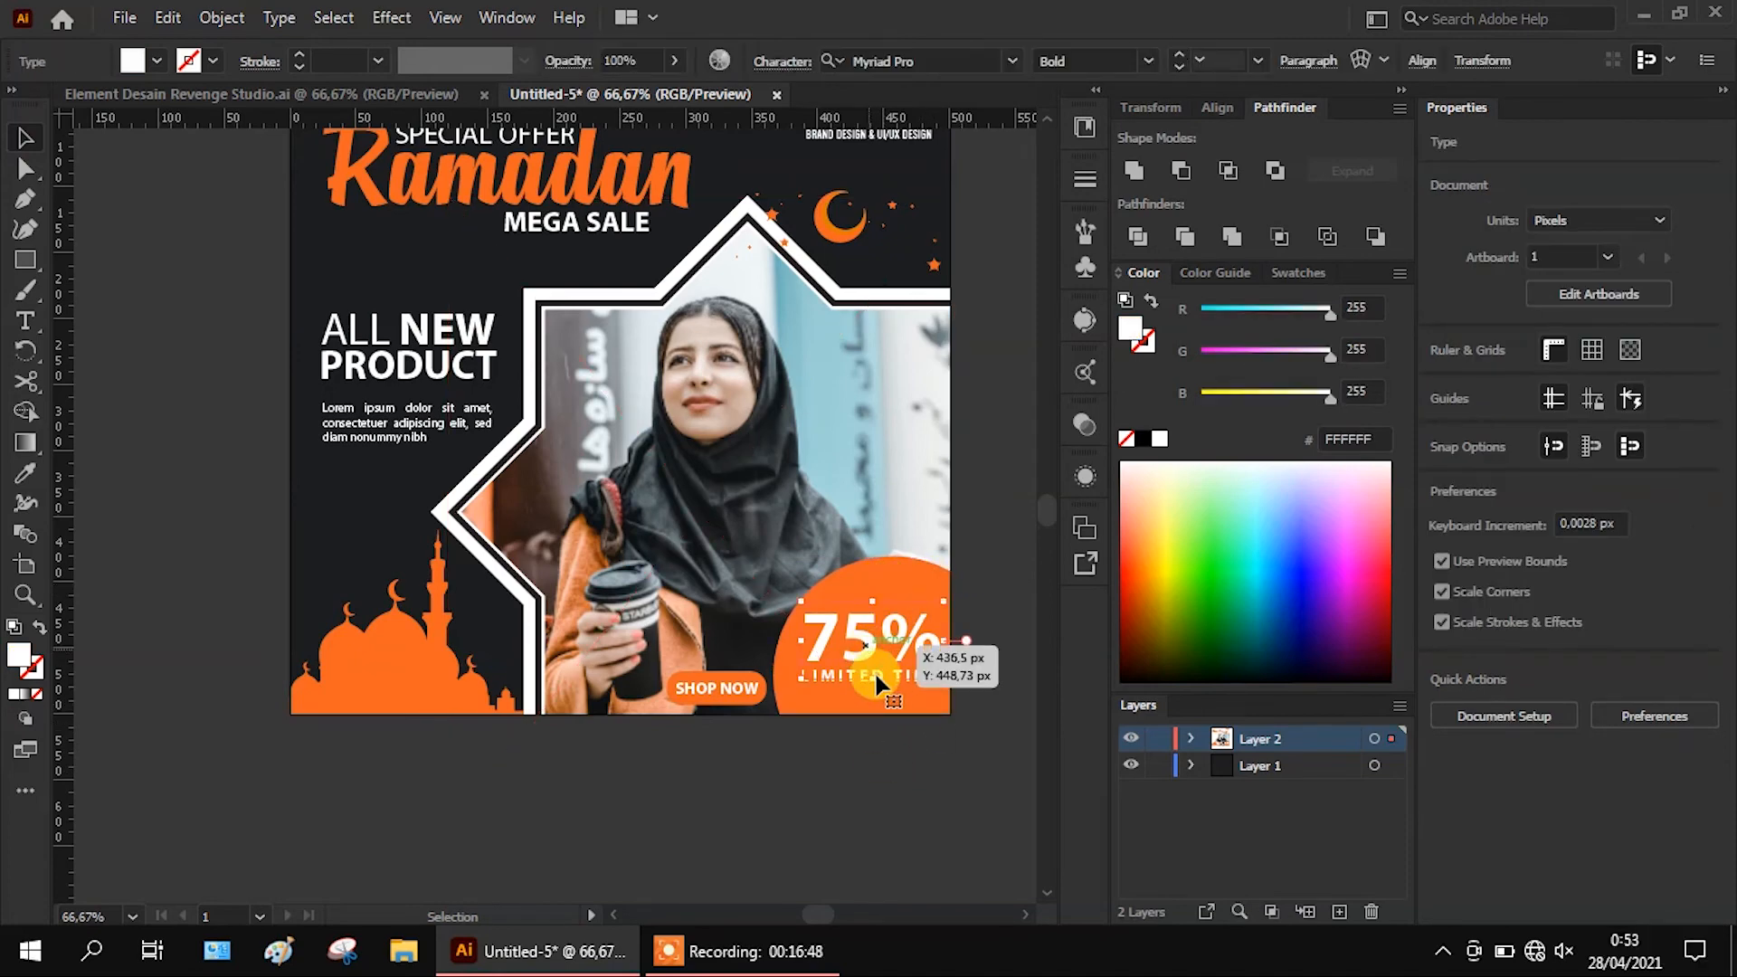
click(986, 659)
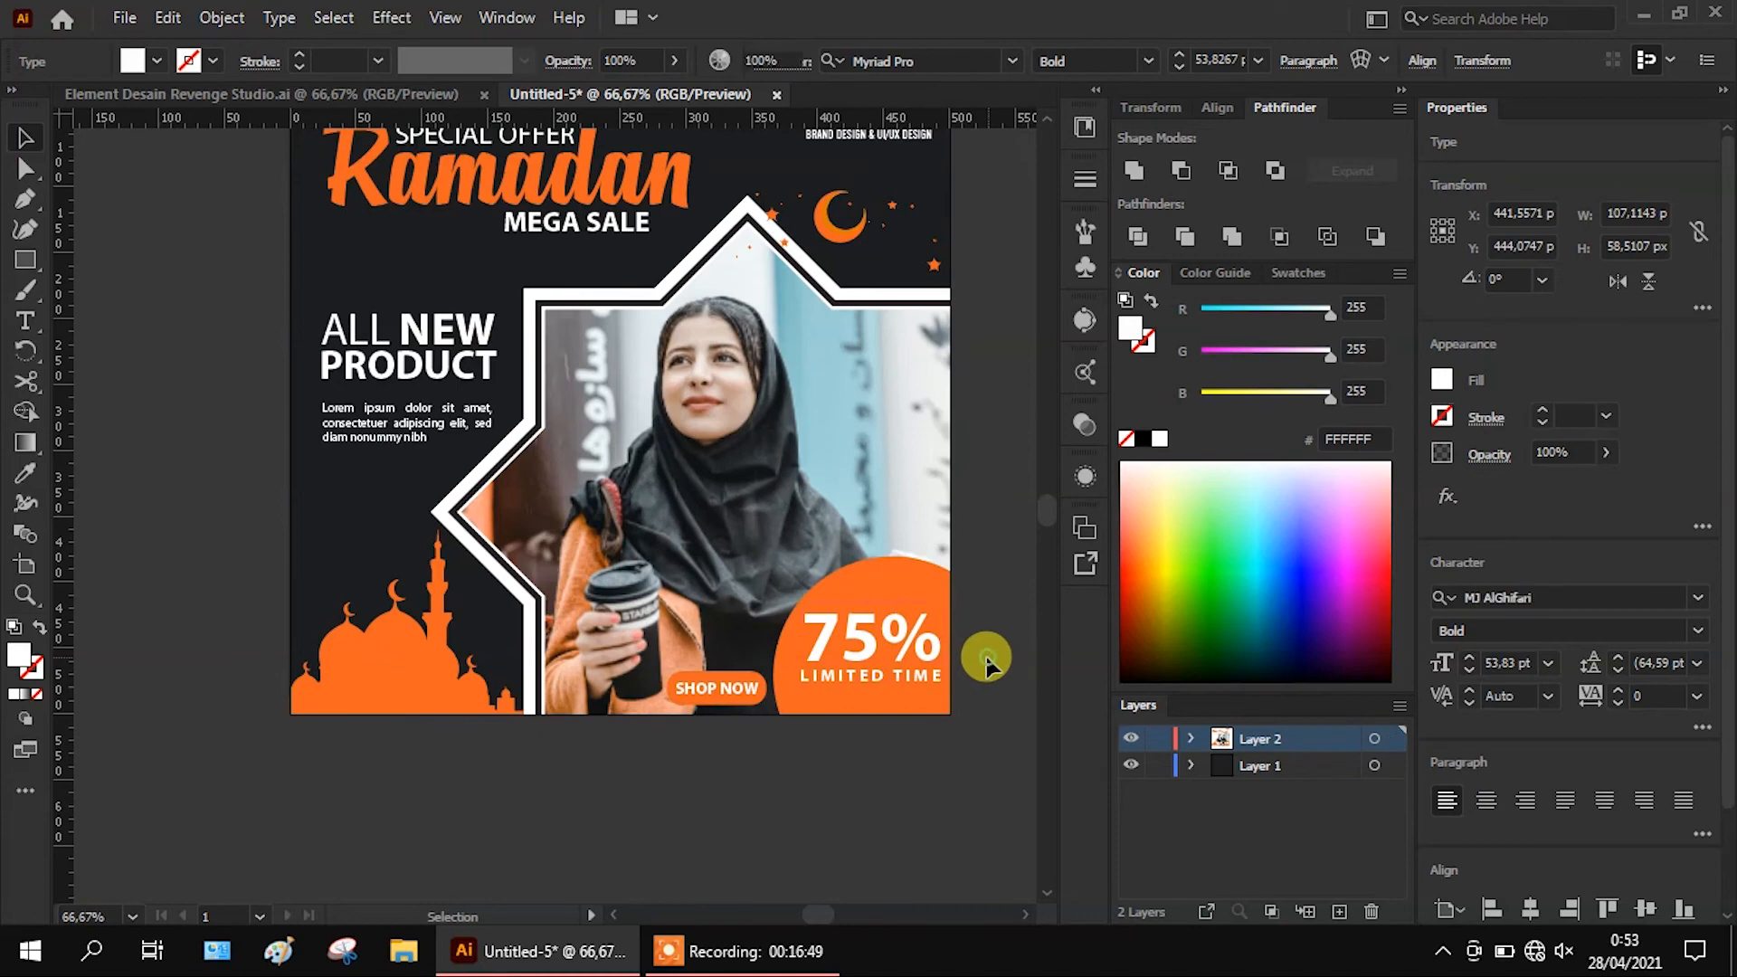
click(933, 682)
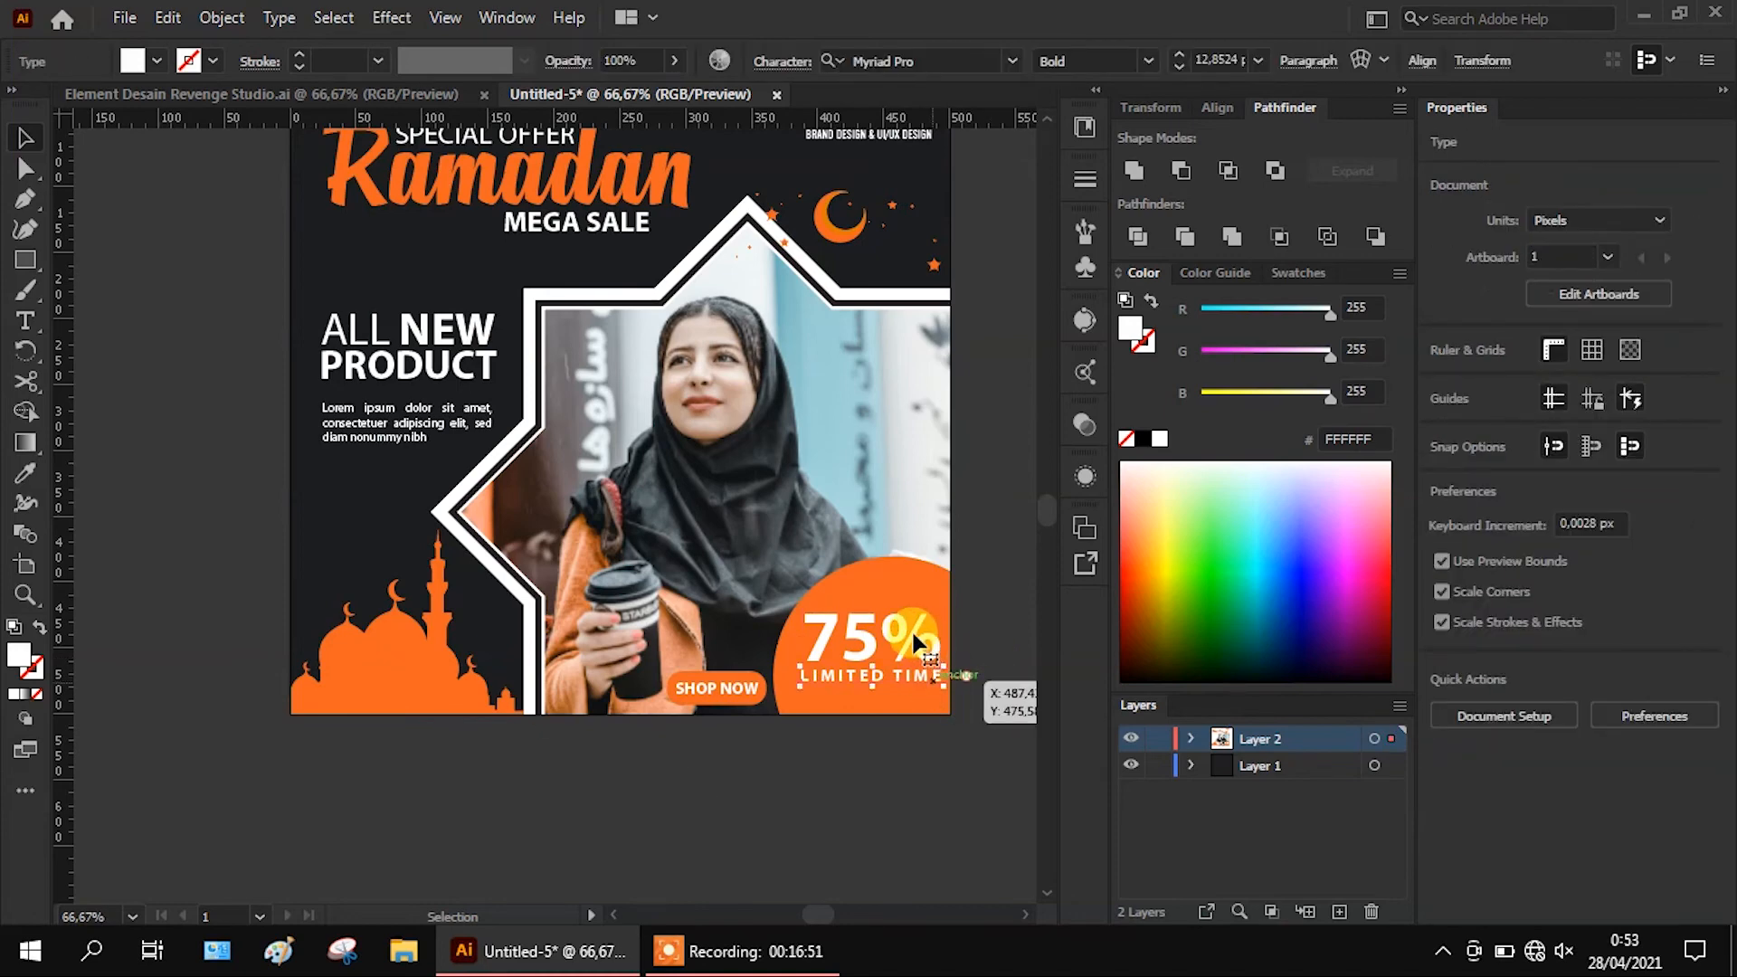
shift+click(915, 638)
click(22, 479)
click(322, 469)
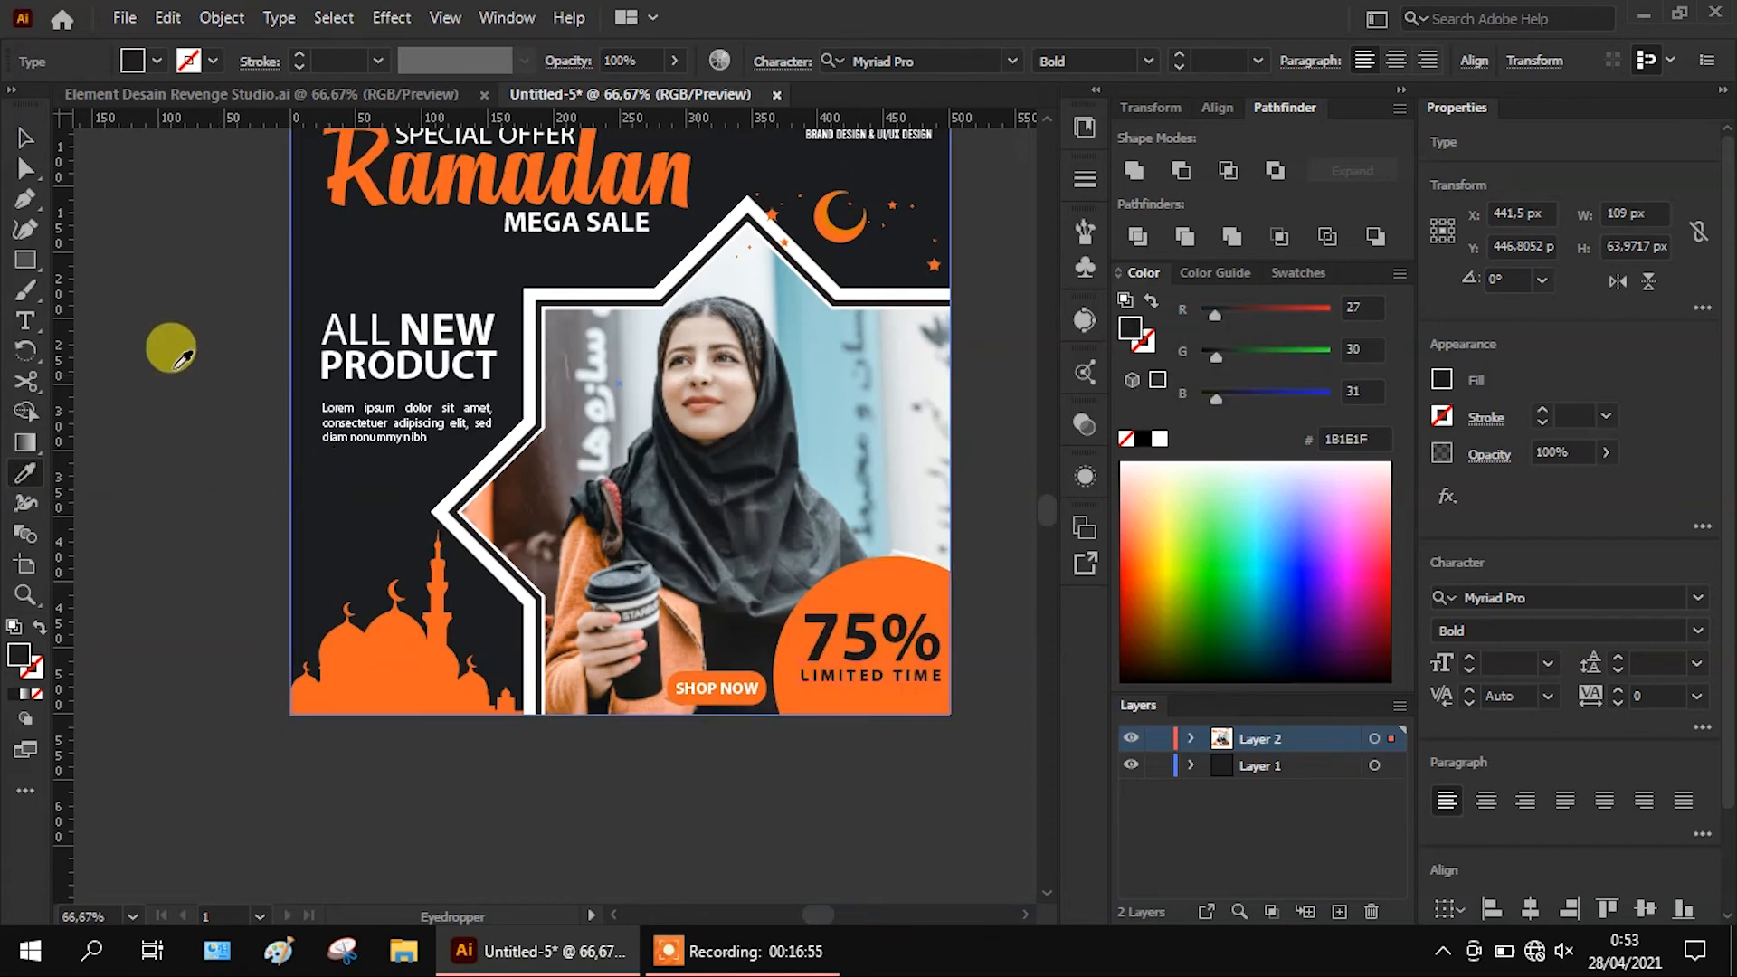
click(28, 139)
click(159, 358)
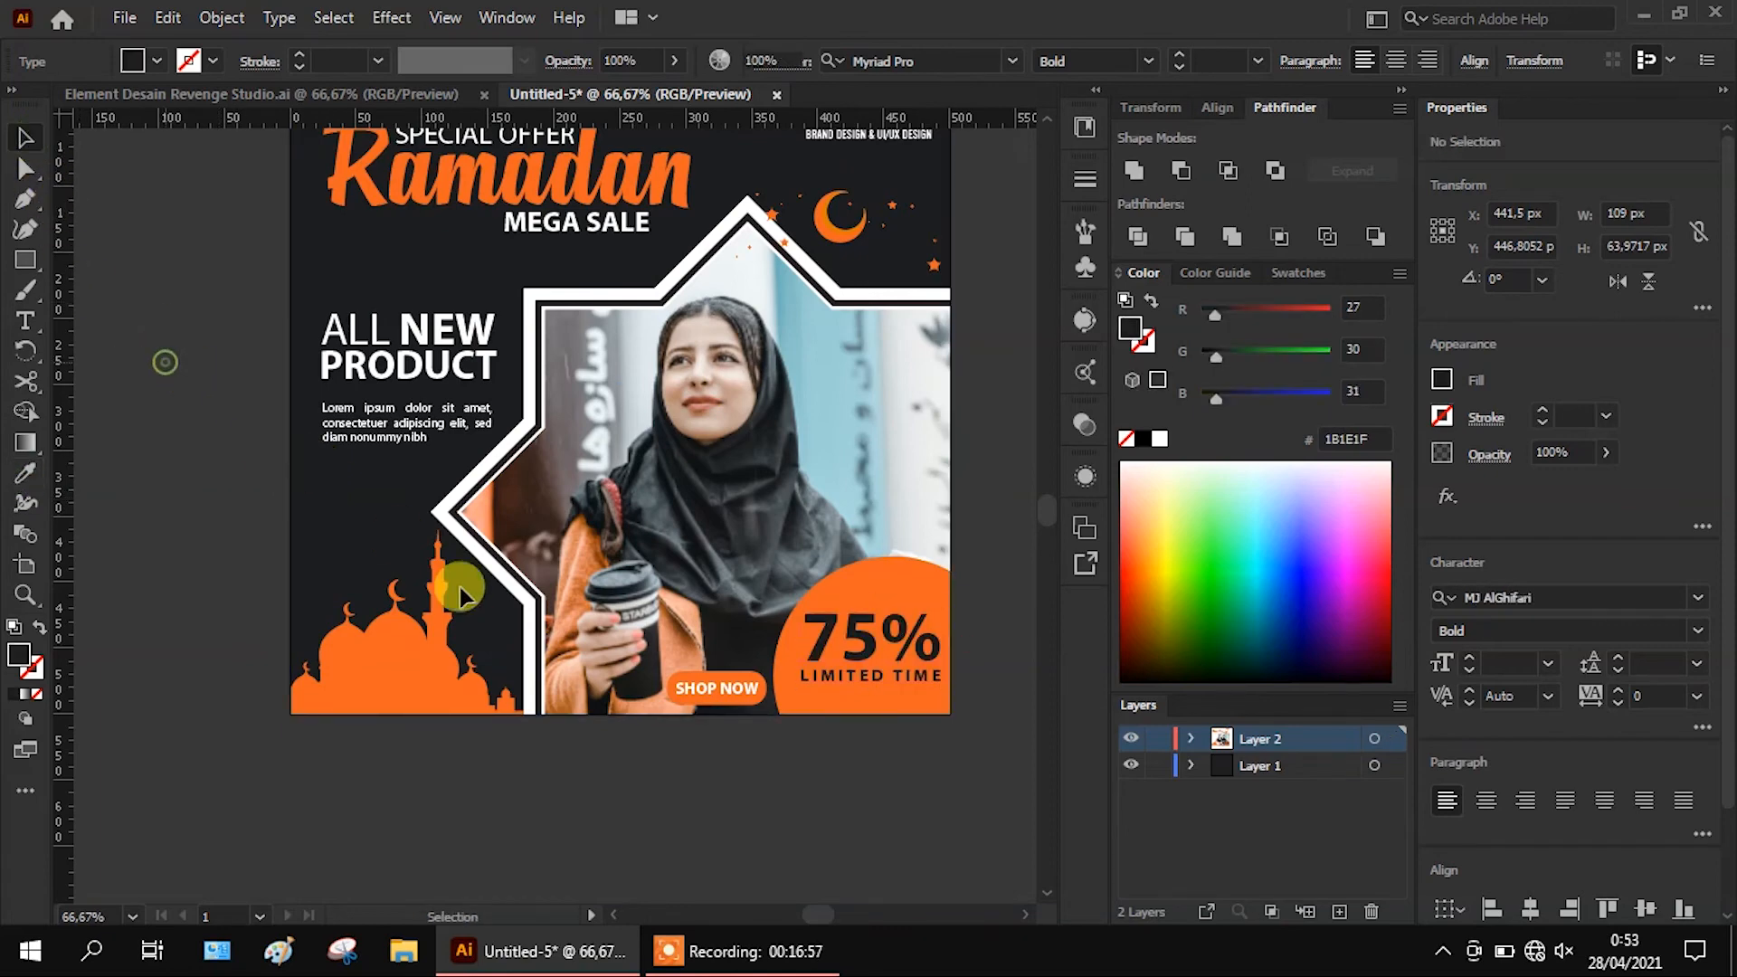
Recolour the SHOP NOW button text with the sampled dark background colour, 1B1E1F
click(715, 692)
click(25, 472)
click(328, 474)
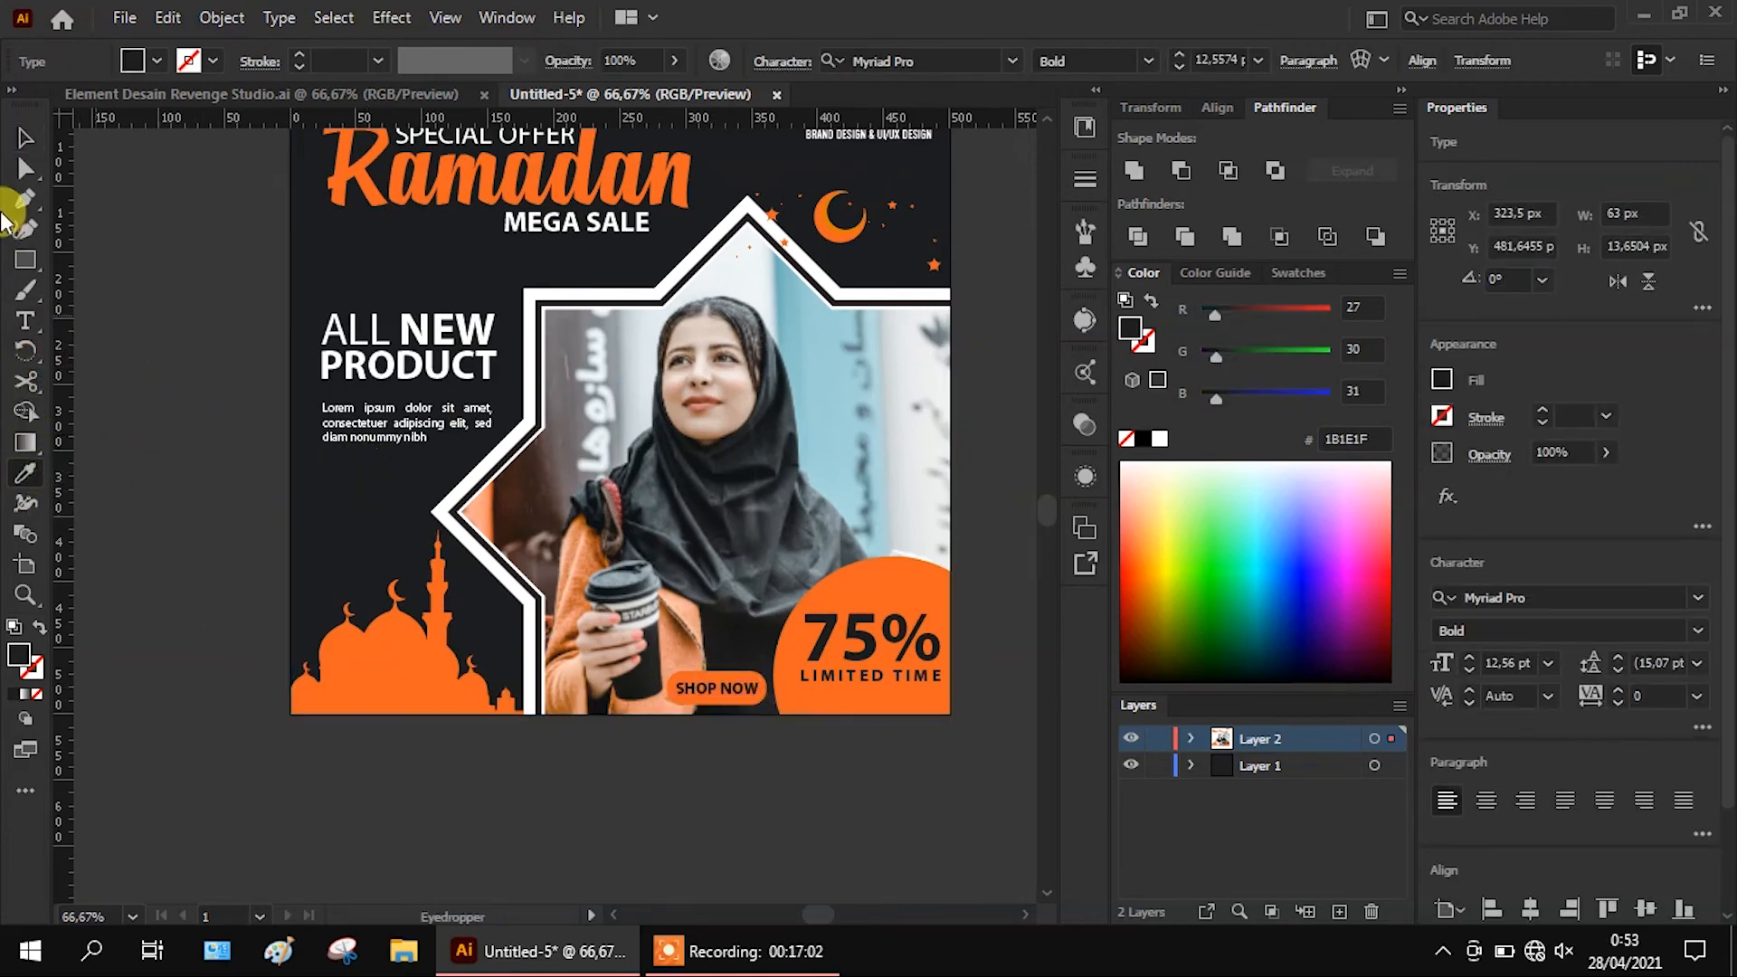
click(24, 137)
click(101, 278)
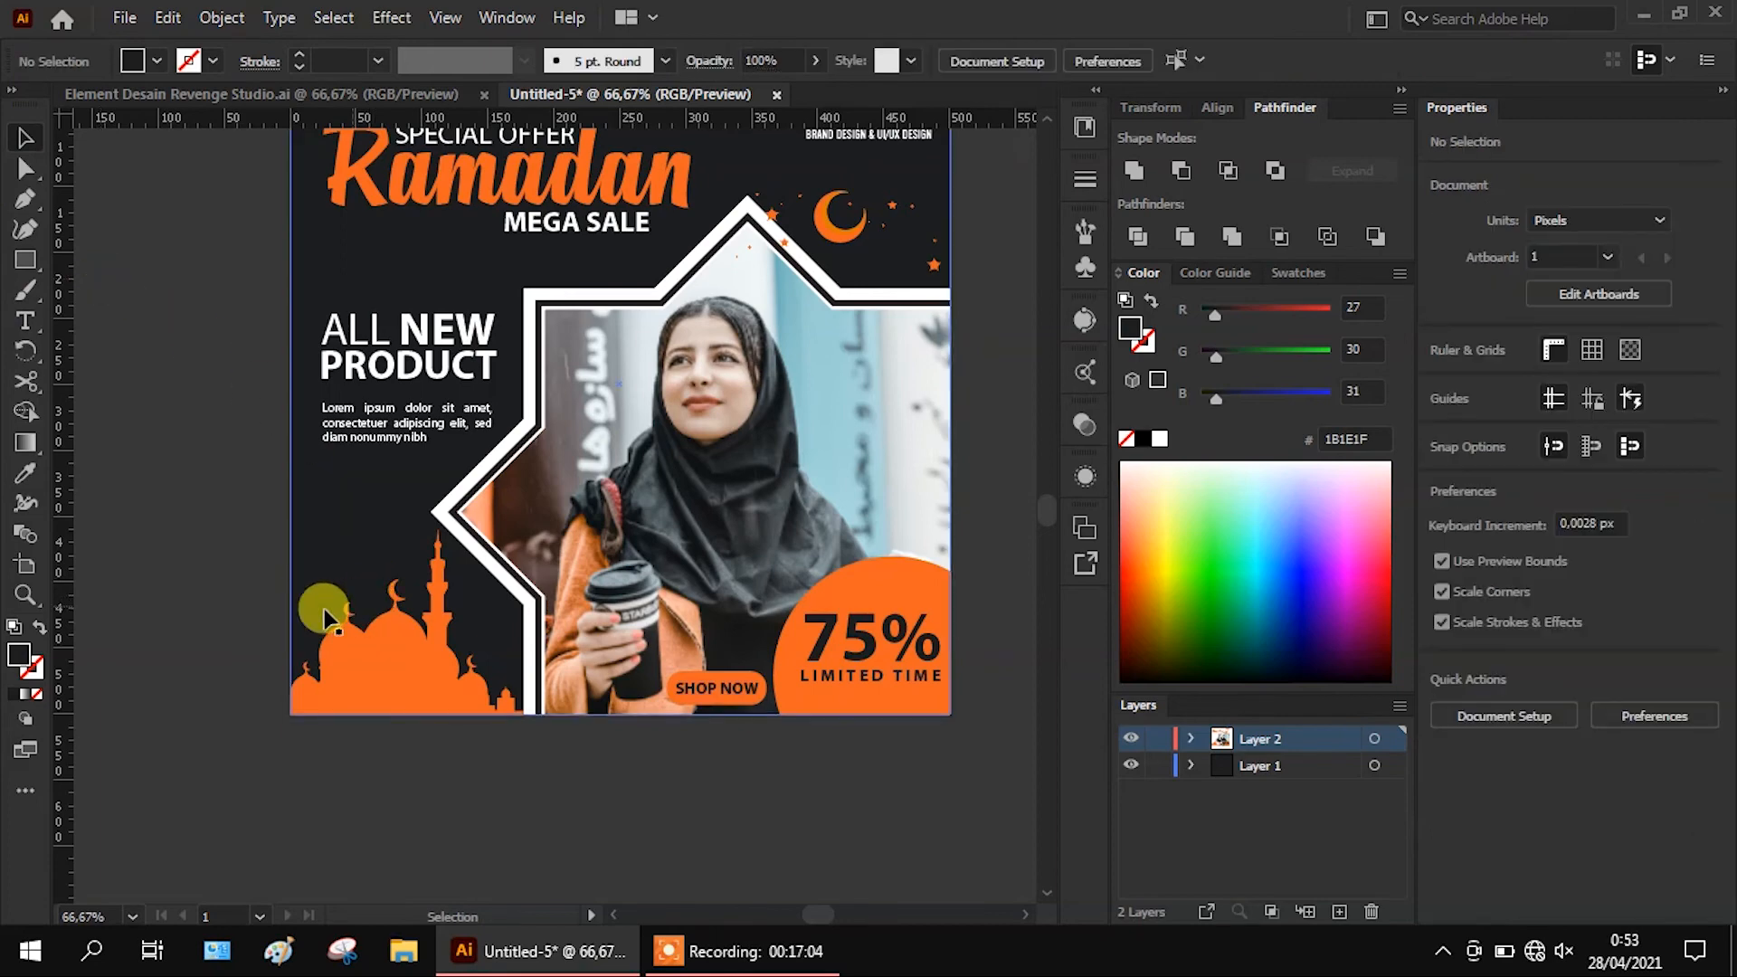
Set the fill of the 75% text back to white (FFFFFF)
scroll(244, 609, up, 3)
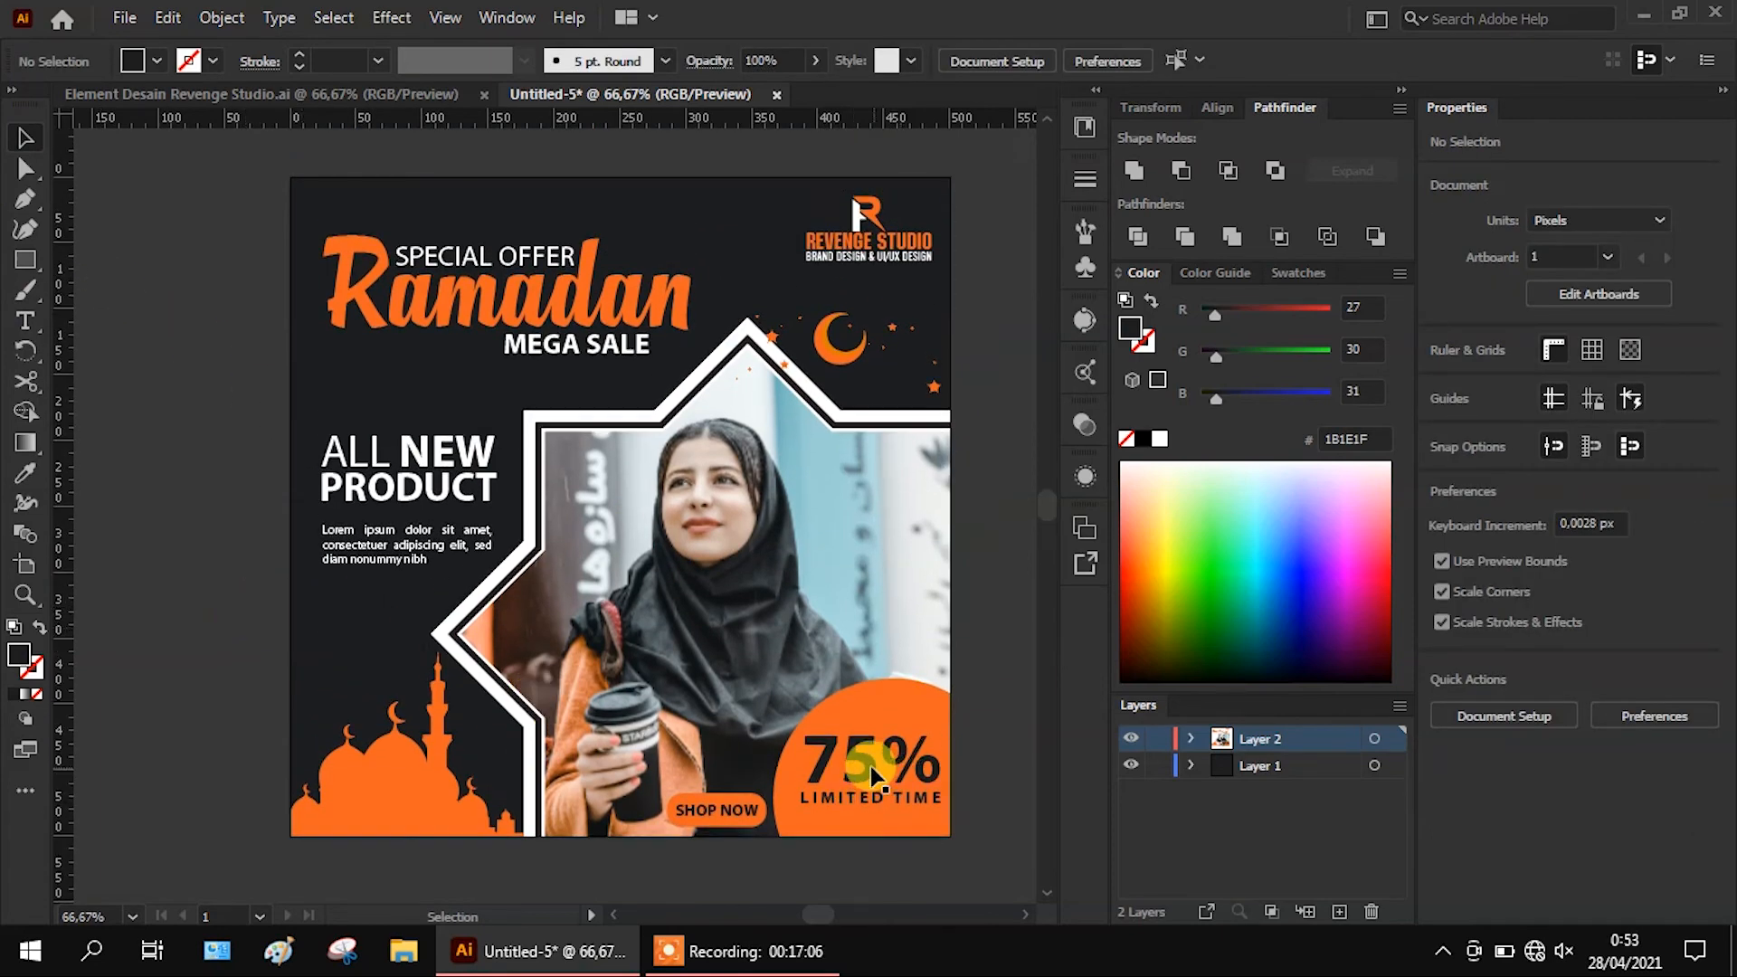
click(900, 780)
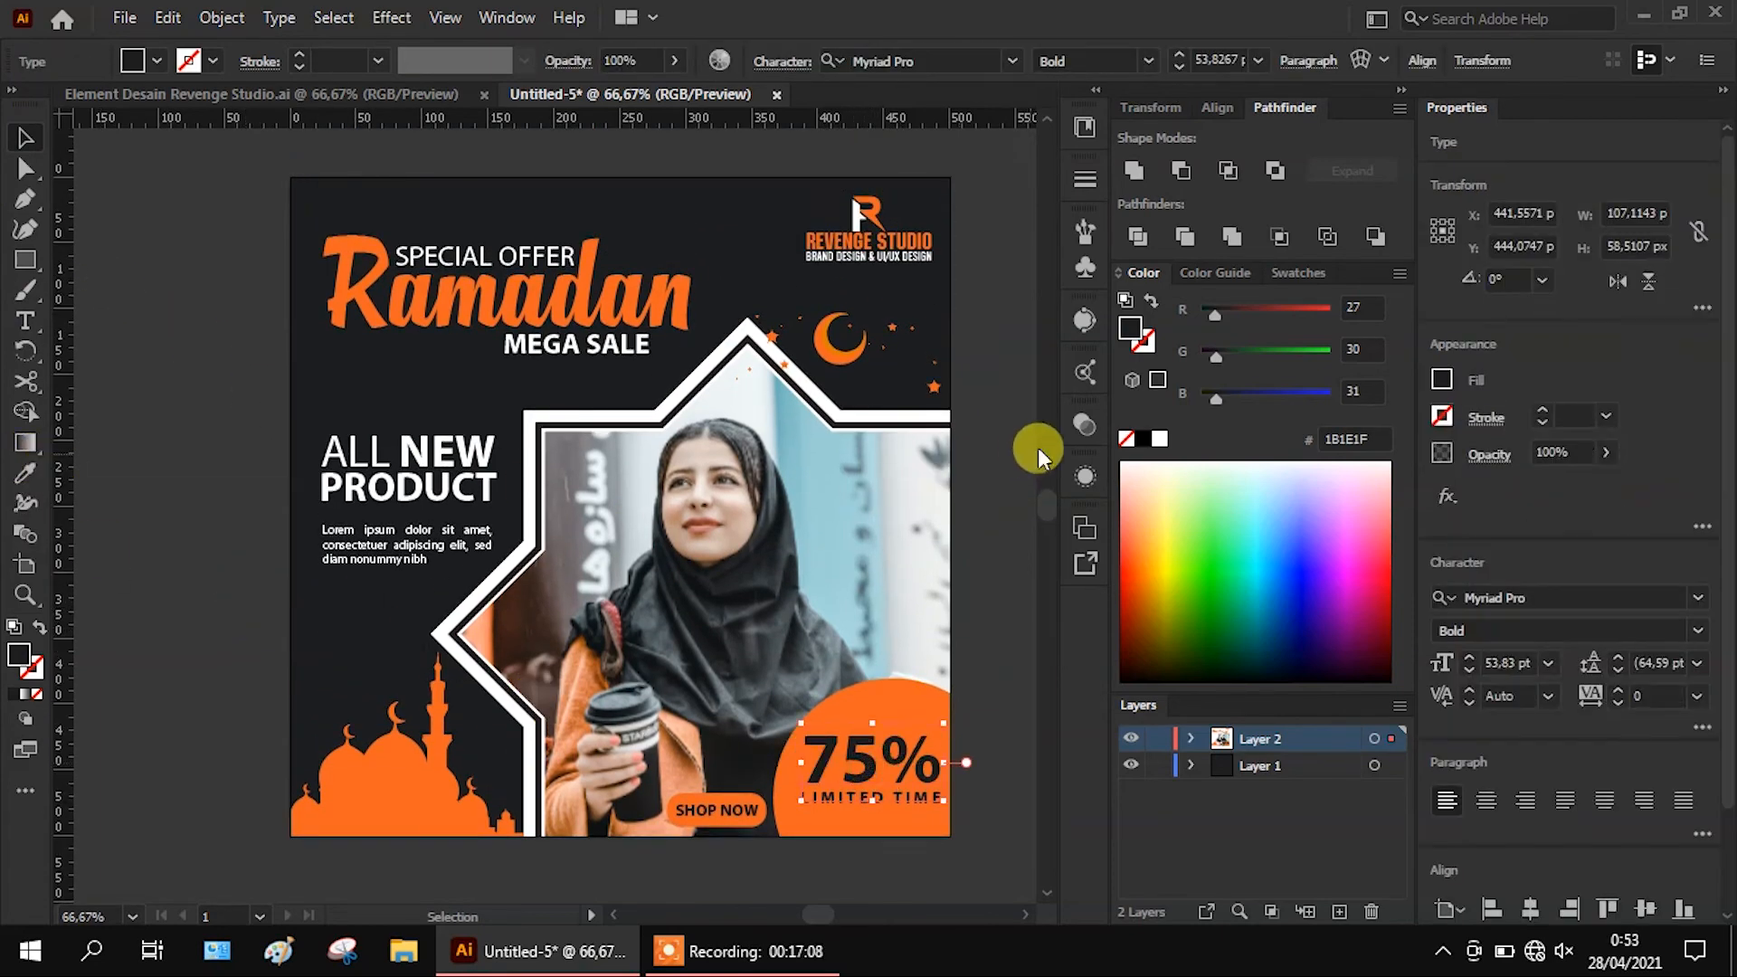
click(1158, 439)
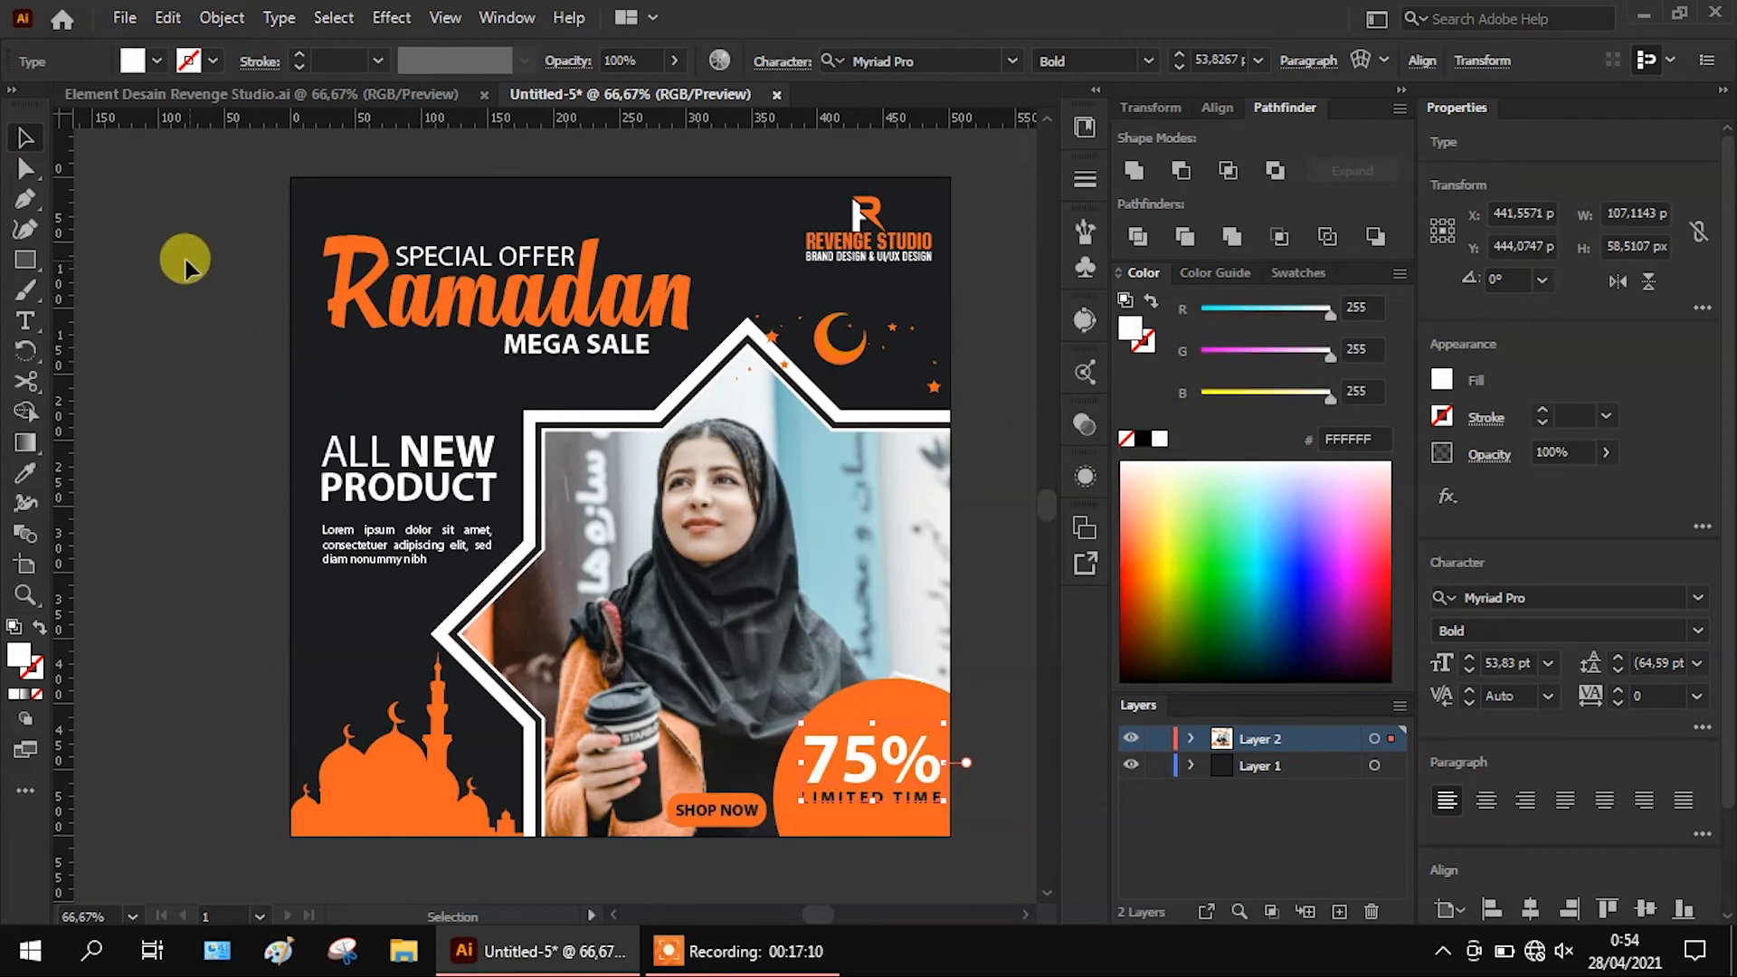
click(27, 135)
click(127, 240)
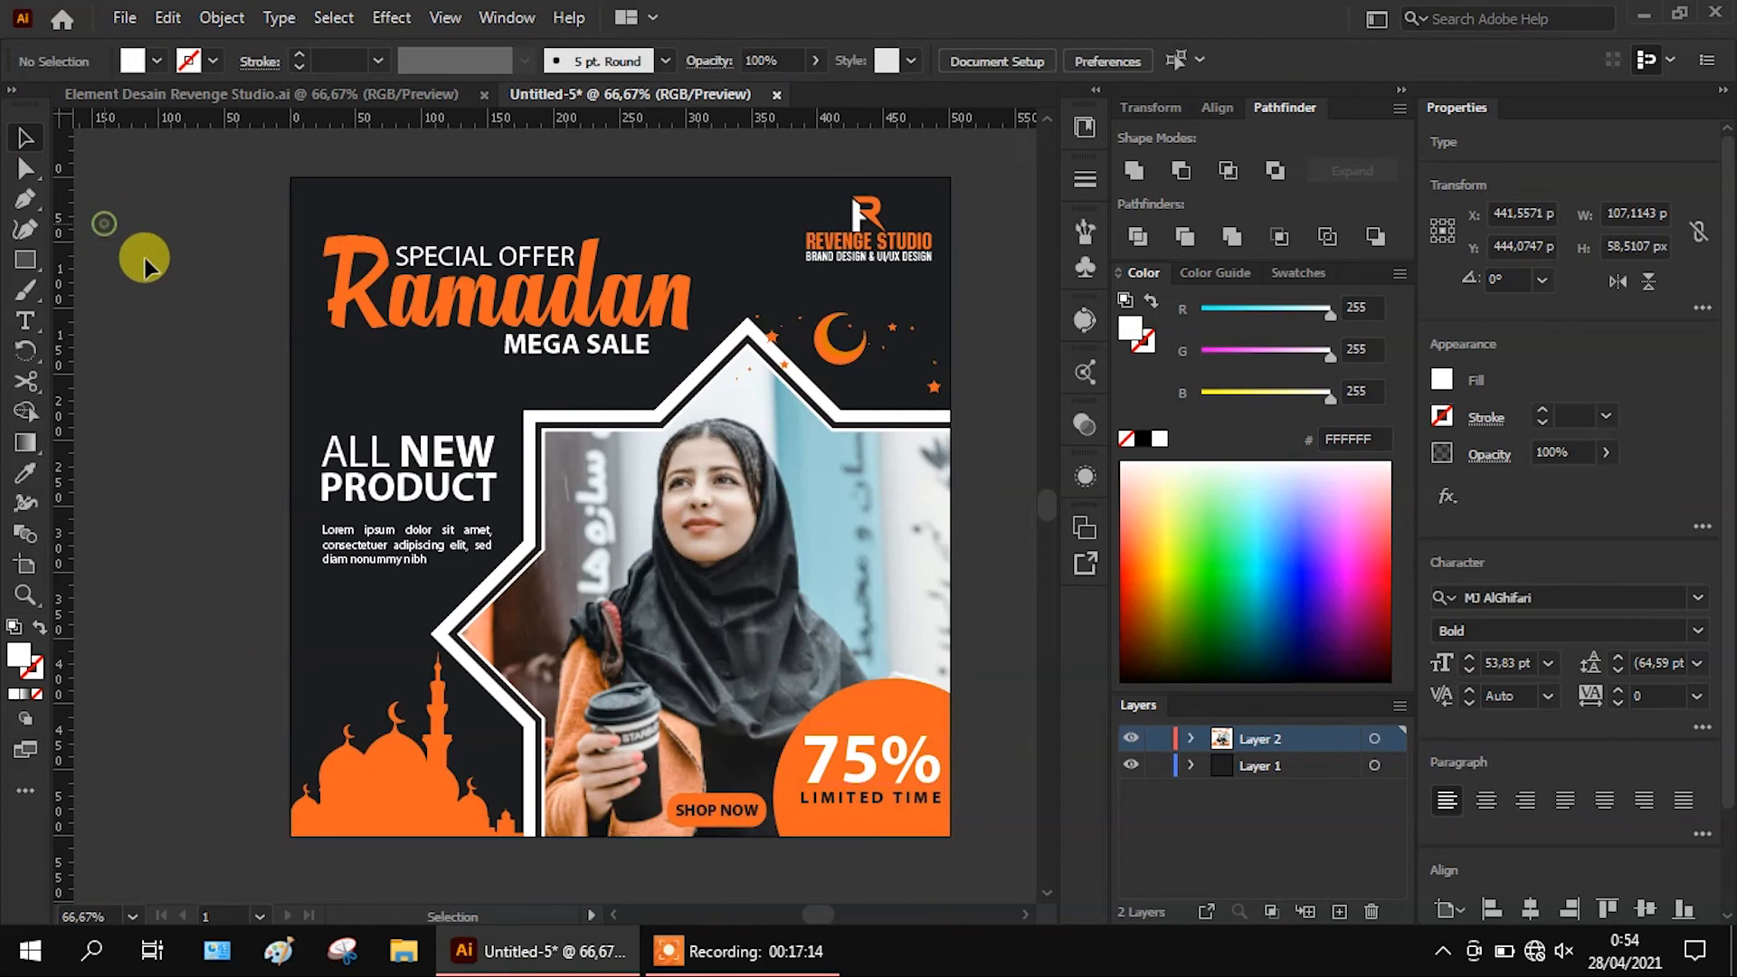
scroll(178, 280, up, 1)
scroll(177, 284, down, 1)
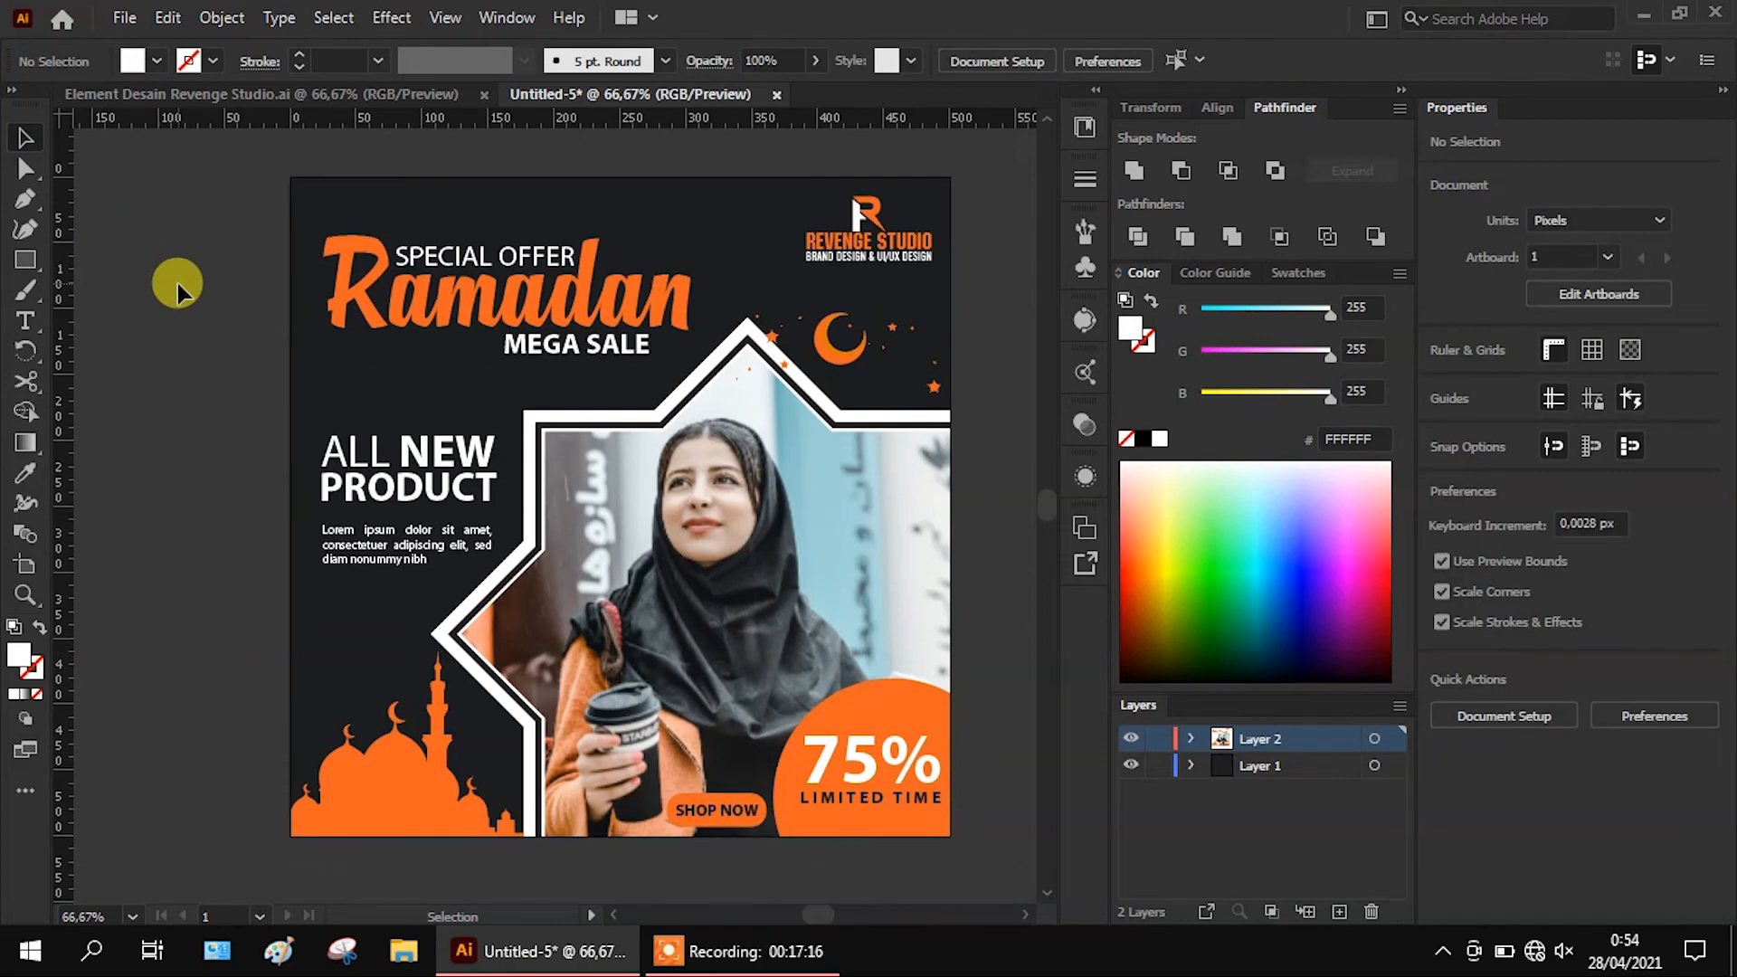
Start saving the document under a new name and browse to the Instagram Post Ramadan Sale folder within Desain Post Sosial Media
click(124, 19)
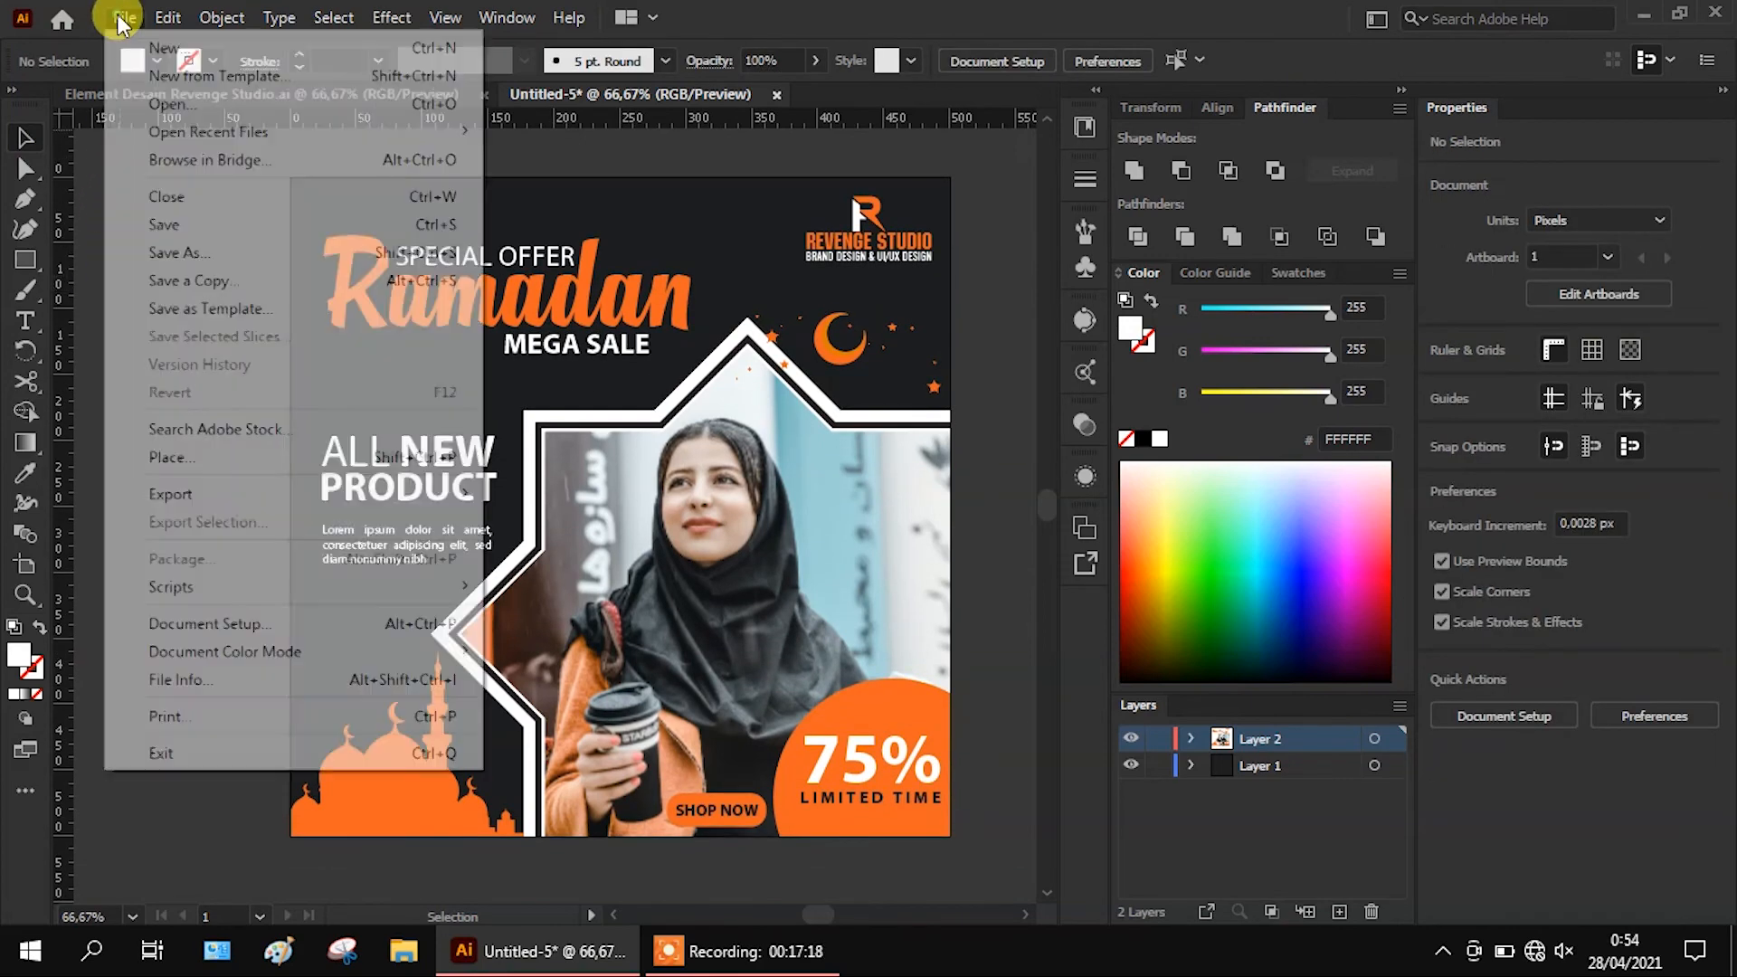
click(219, 247)
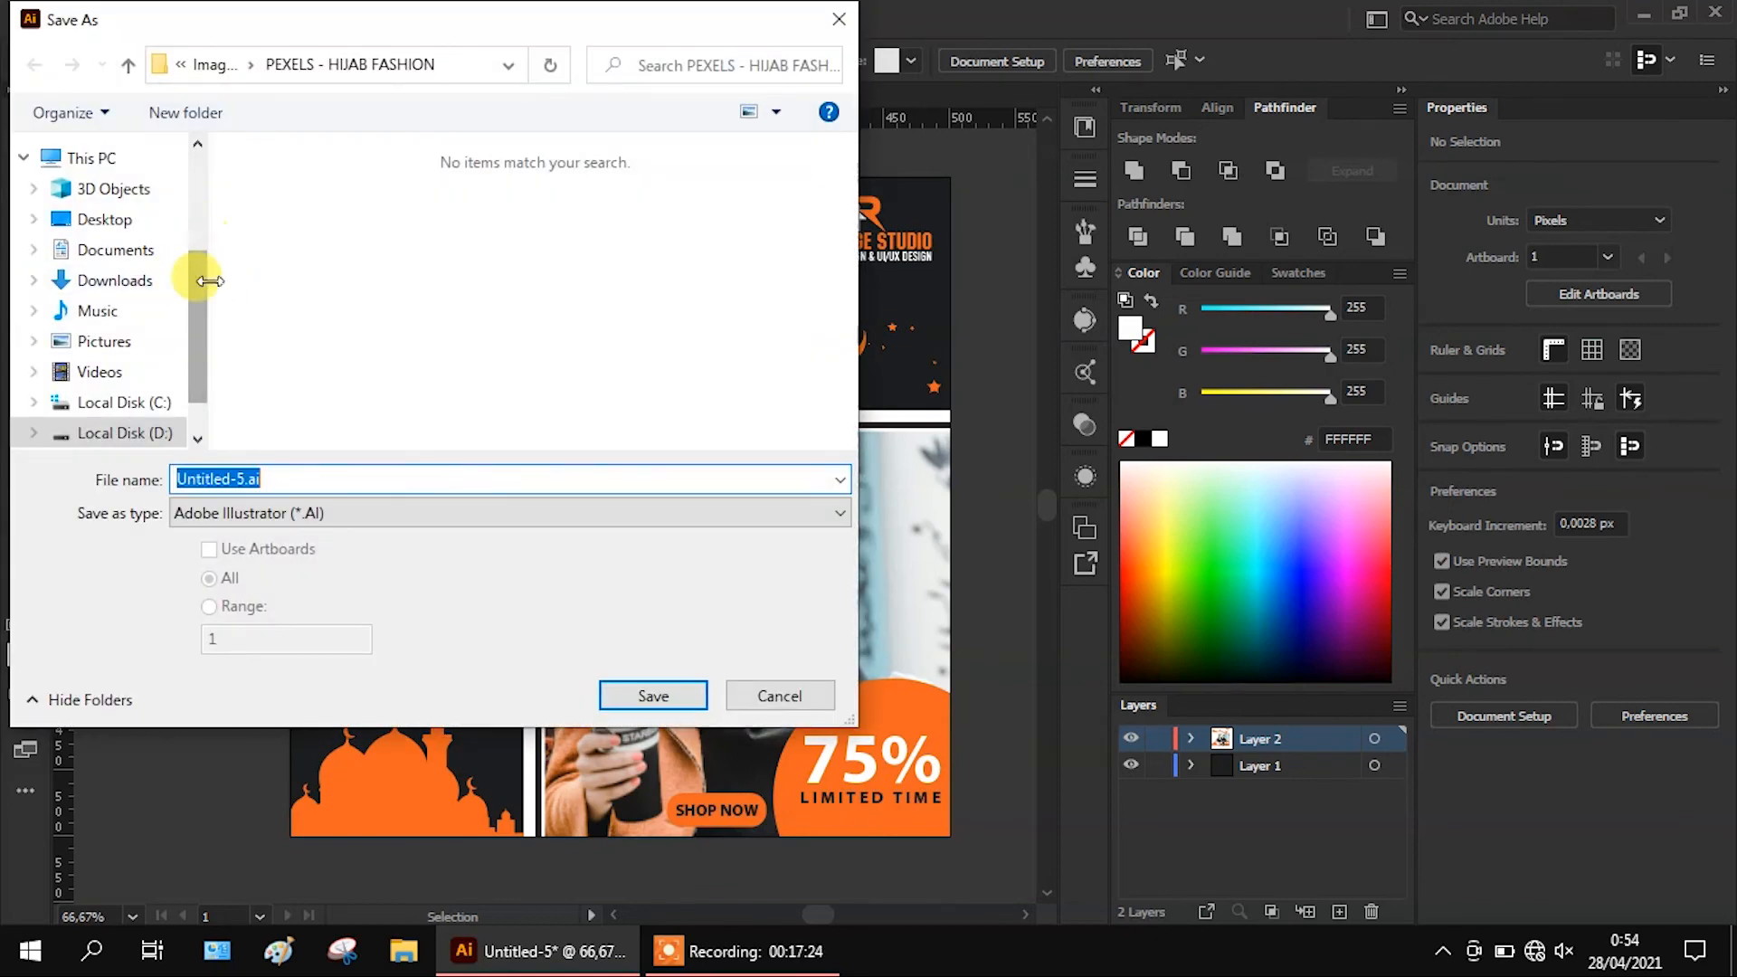
drag(201, 286, 203, 172)
click(126, 230)
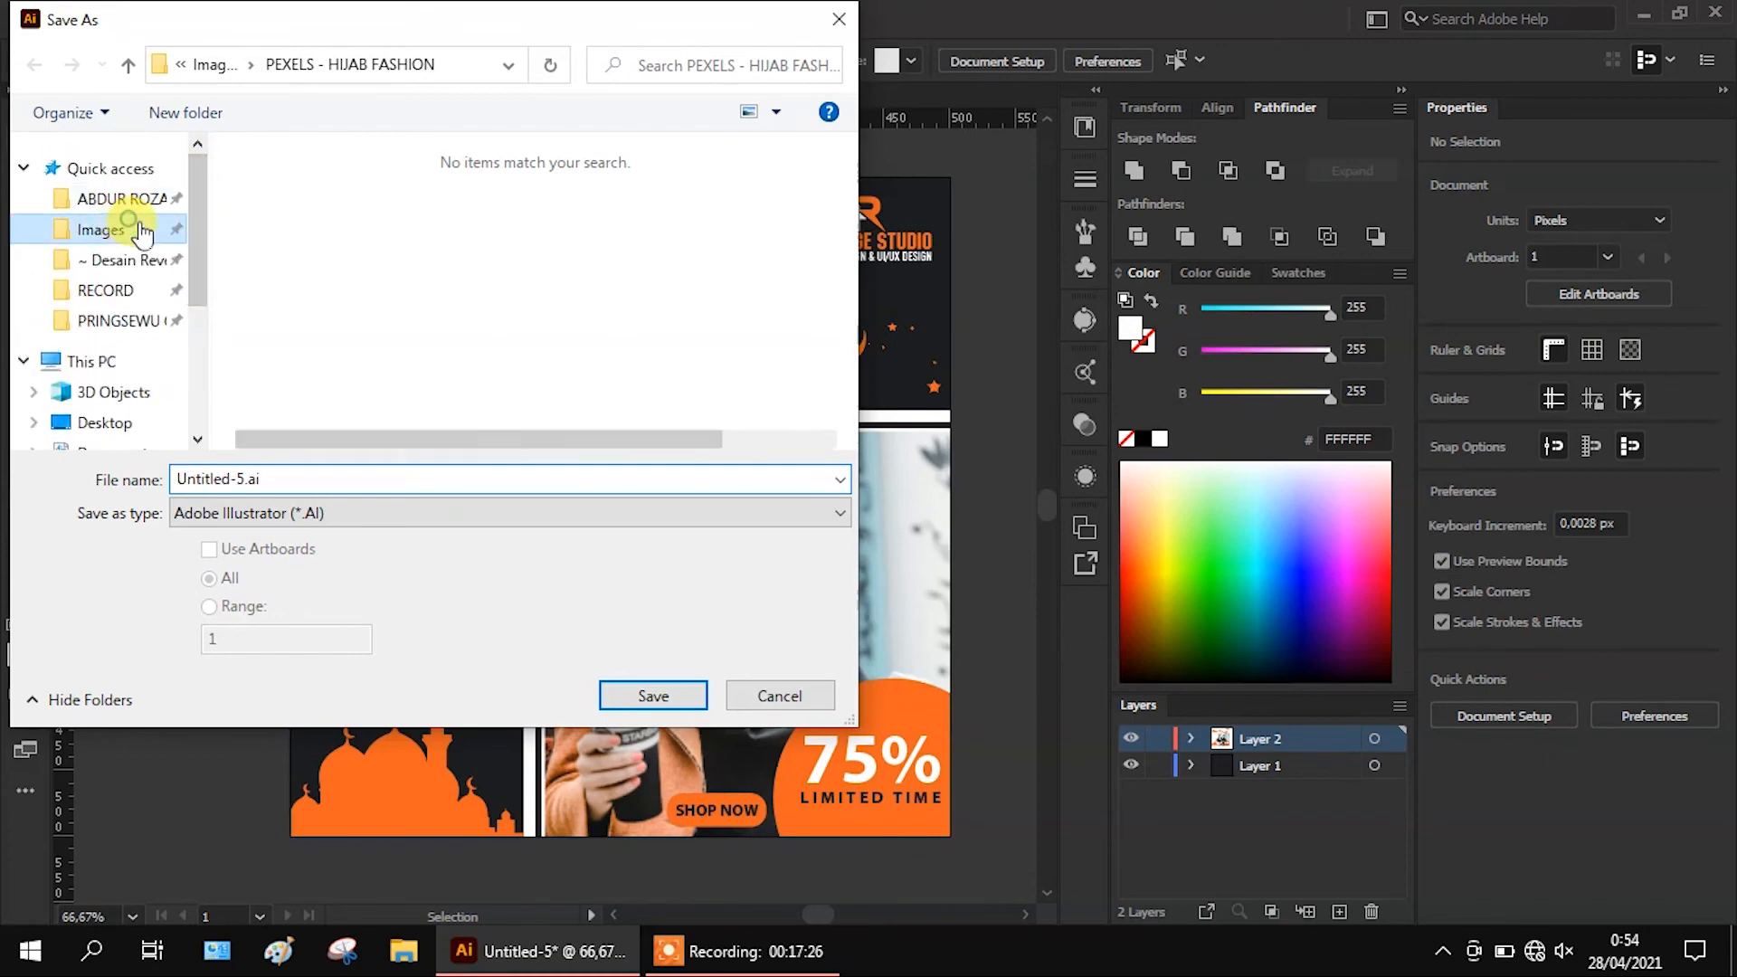
scroll(492, 349, down, 2)
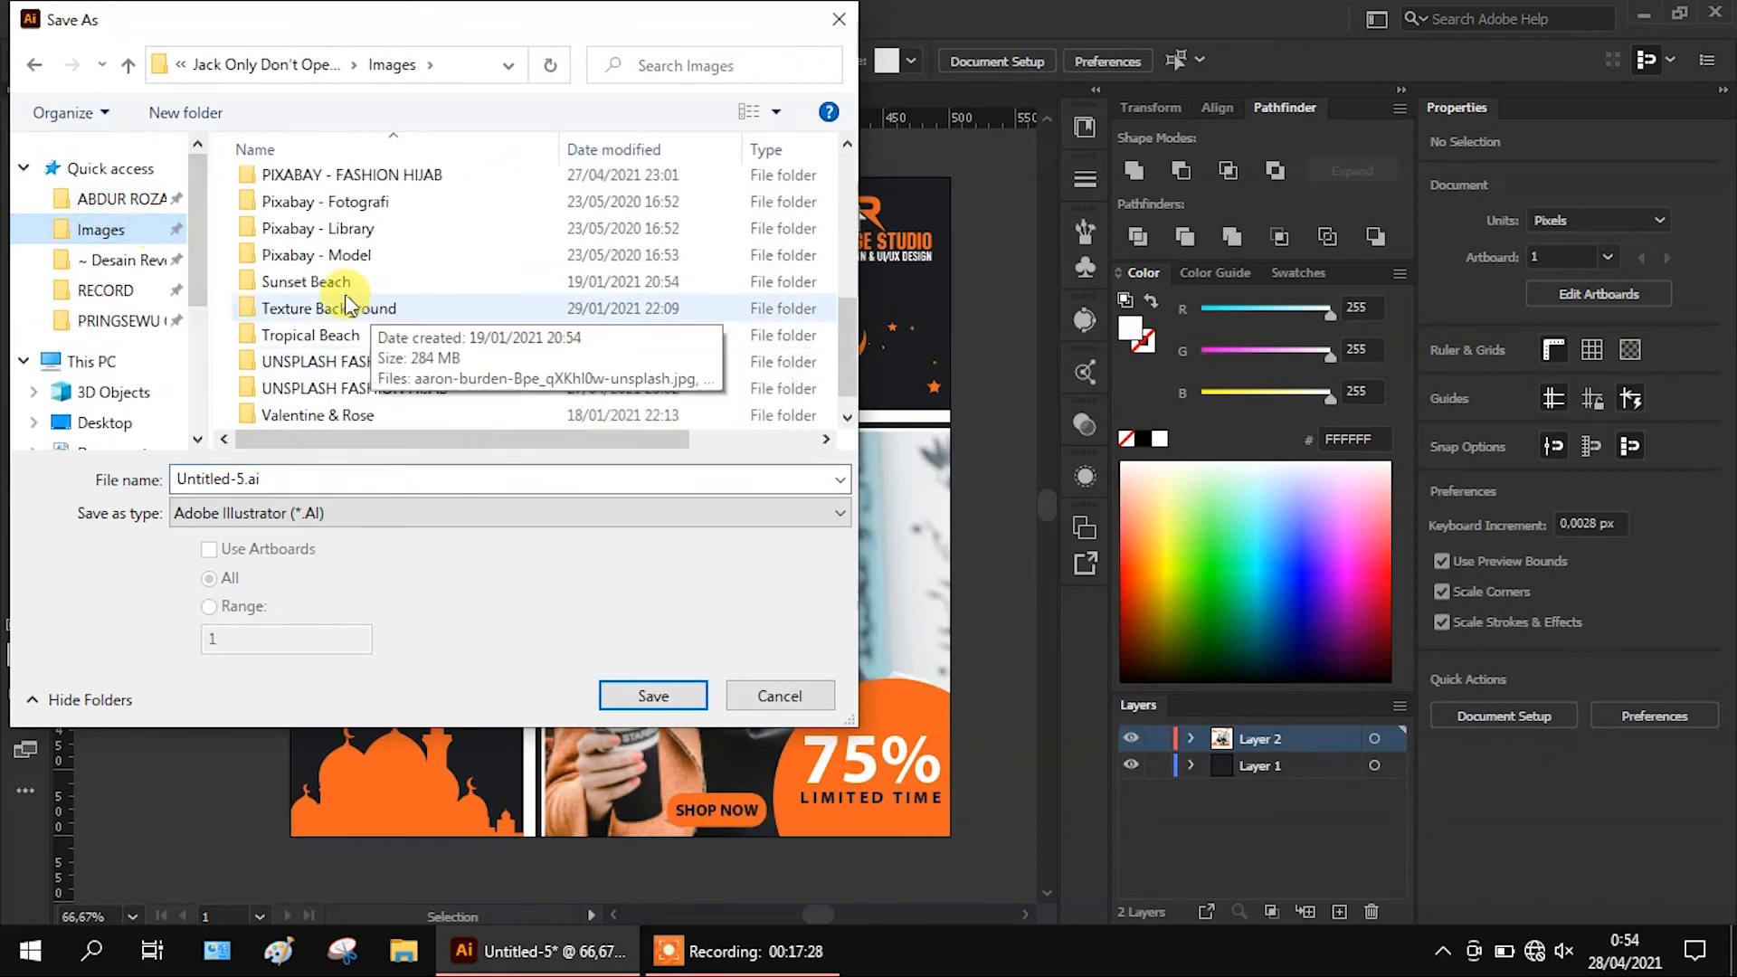
click(126, 261)
scroll(398, 250, down, 10)
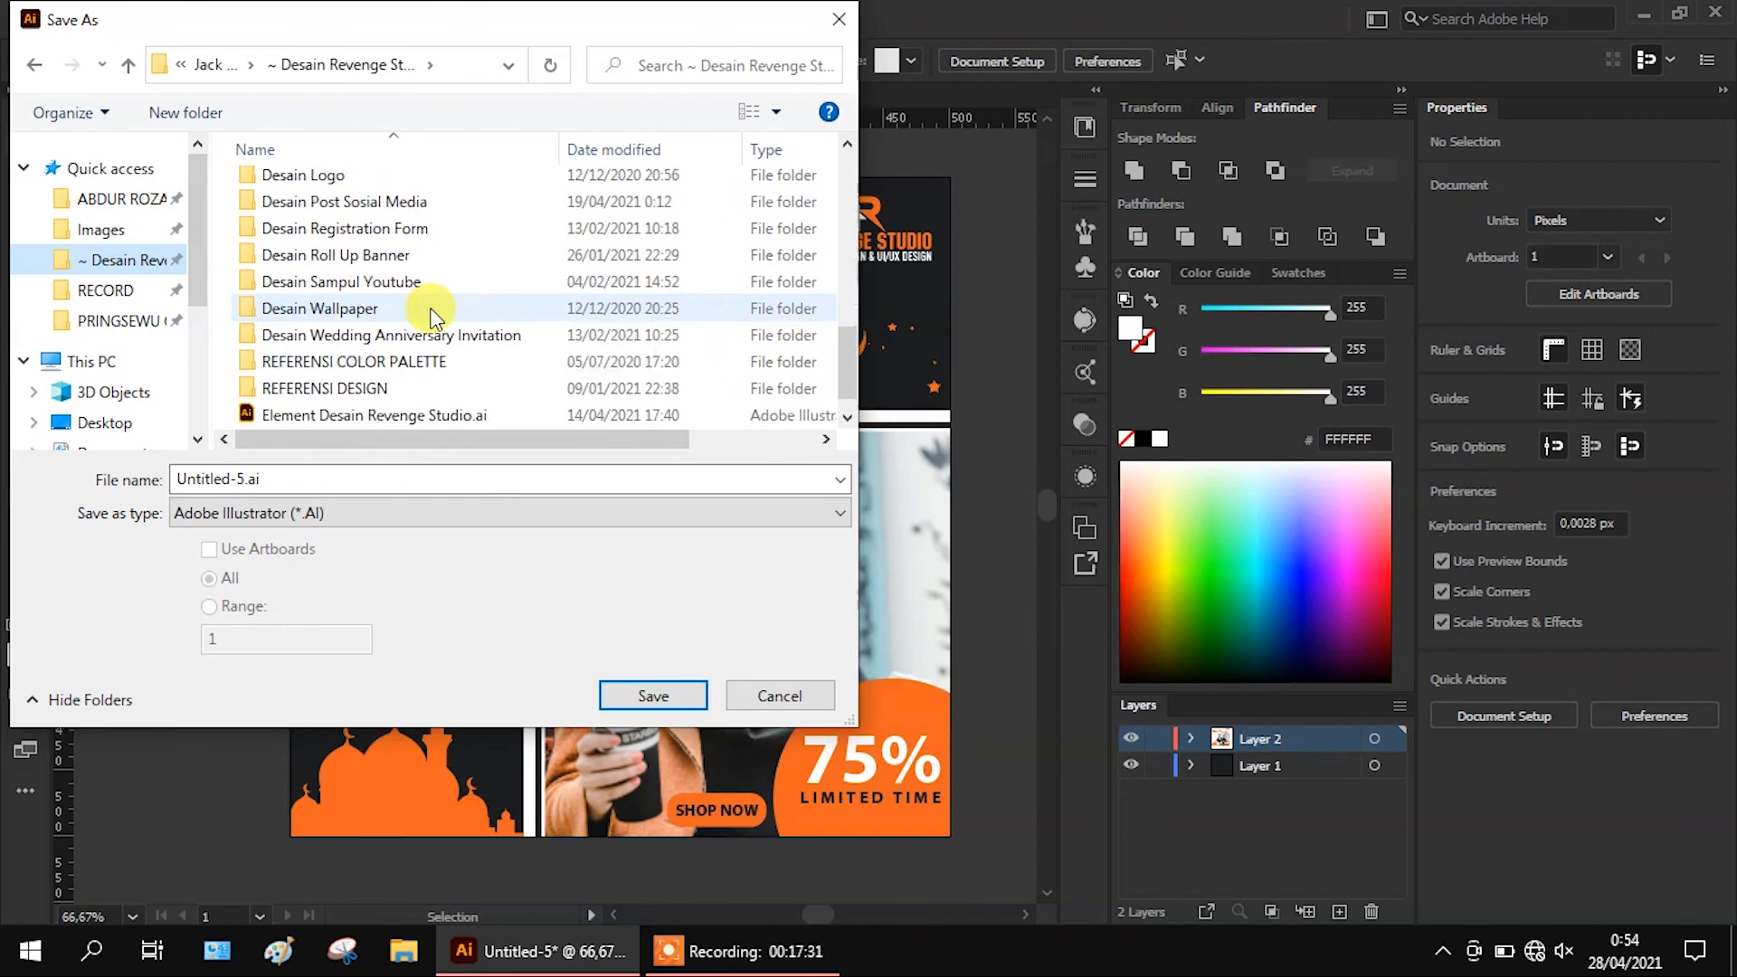
double_click(411, 200)
double_click(412, 190)
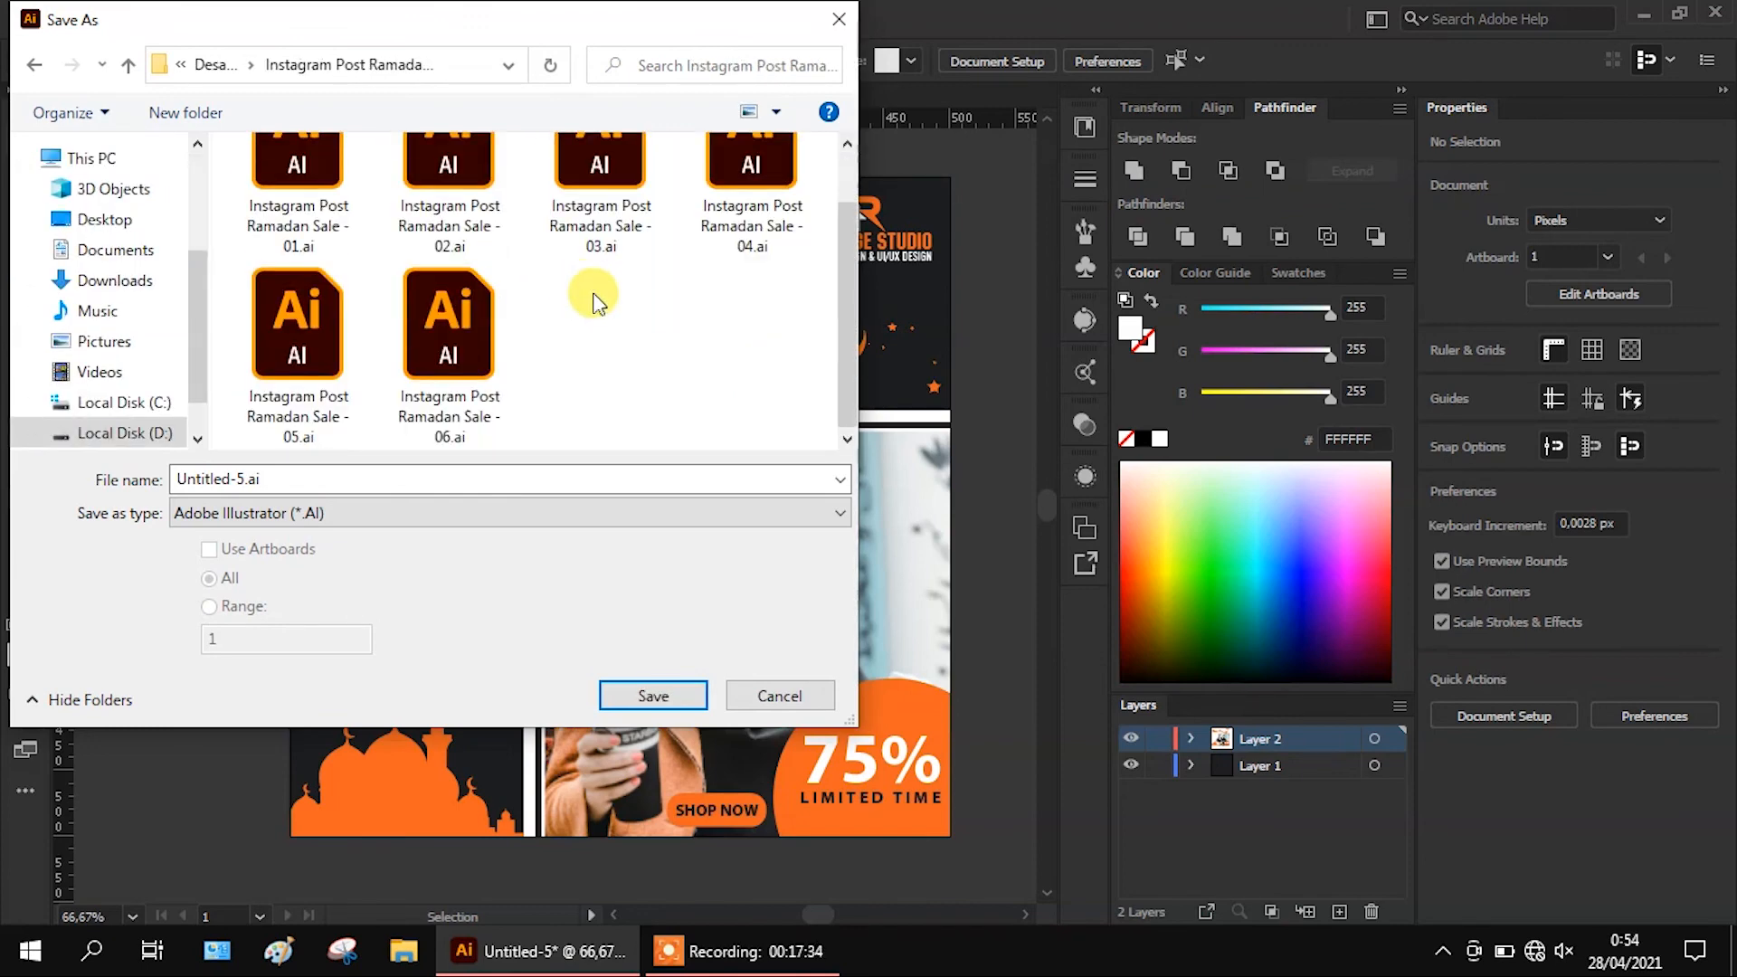
Save the design as Instagram Post Ramadan Sale - 07.ai in Illustrator 2020 format with Create PDF Compatible File turned off
click(440, 425)
click(445, 479)
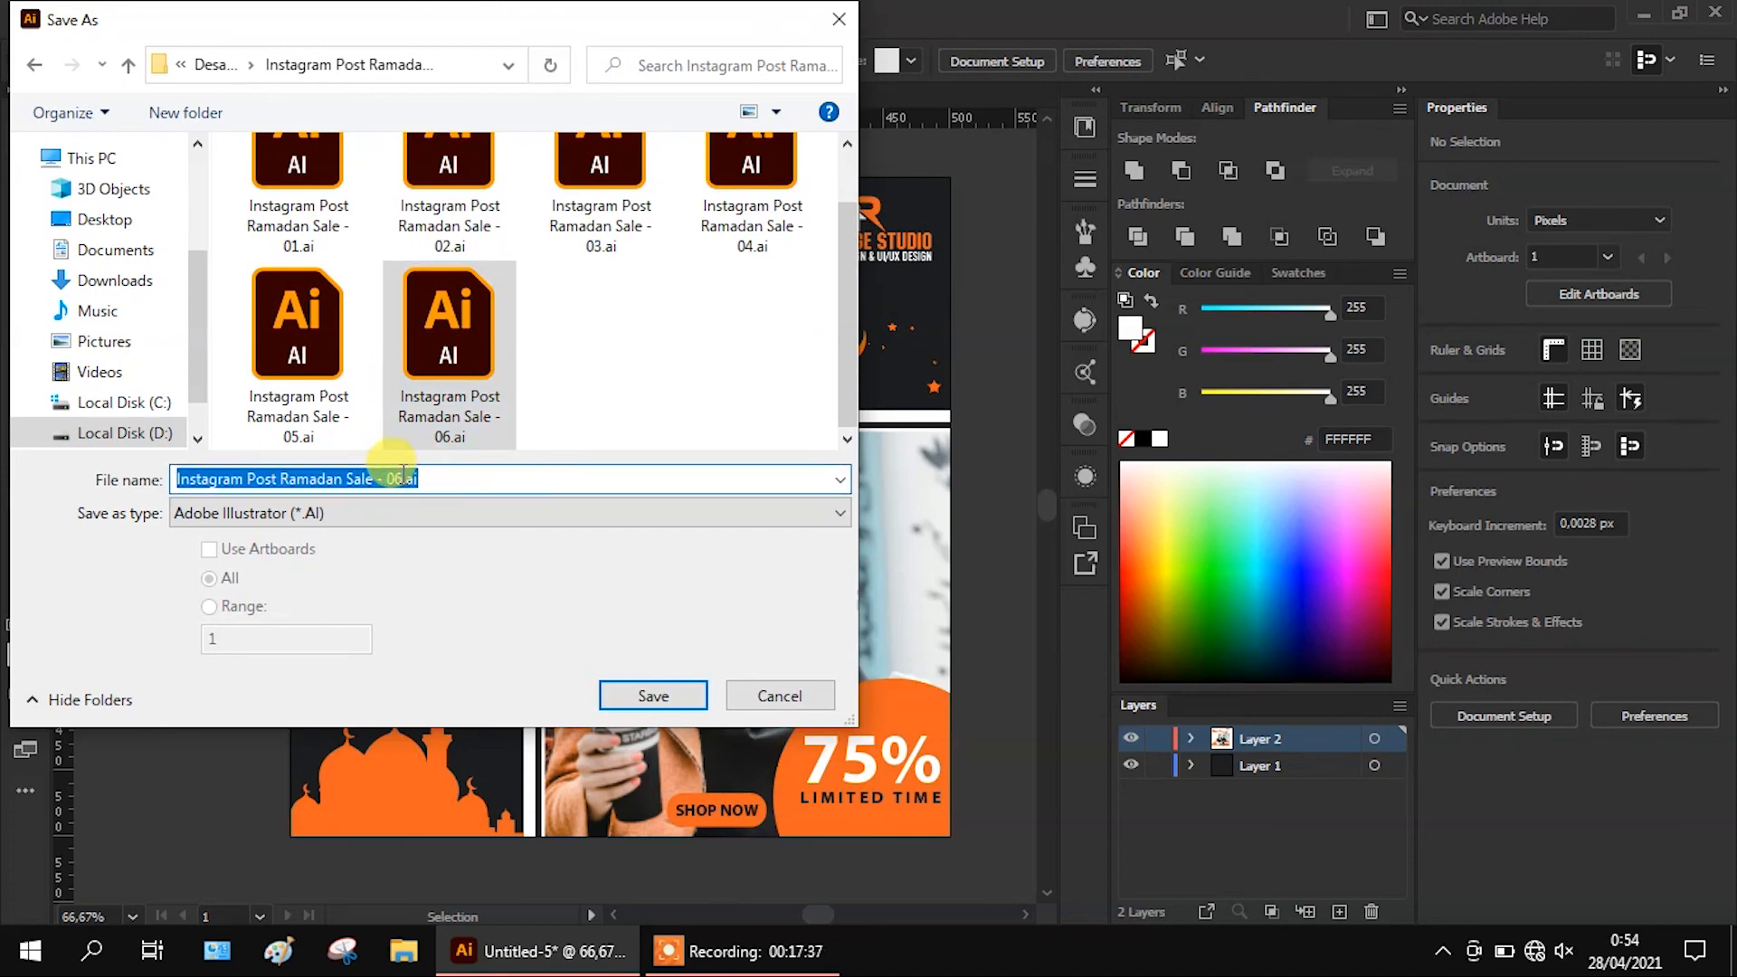
click(401, 477)
key(BackSpace)
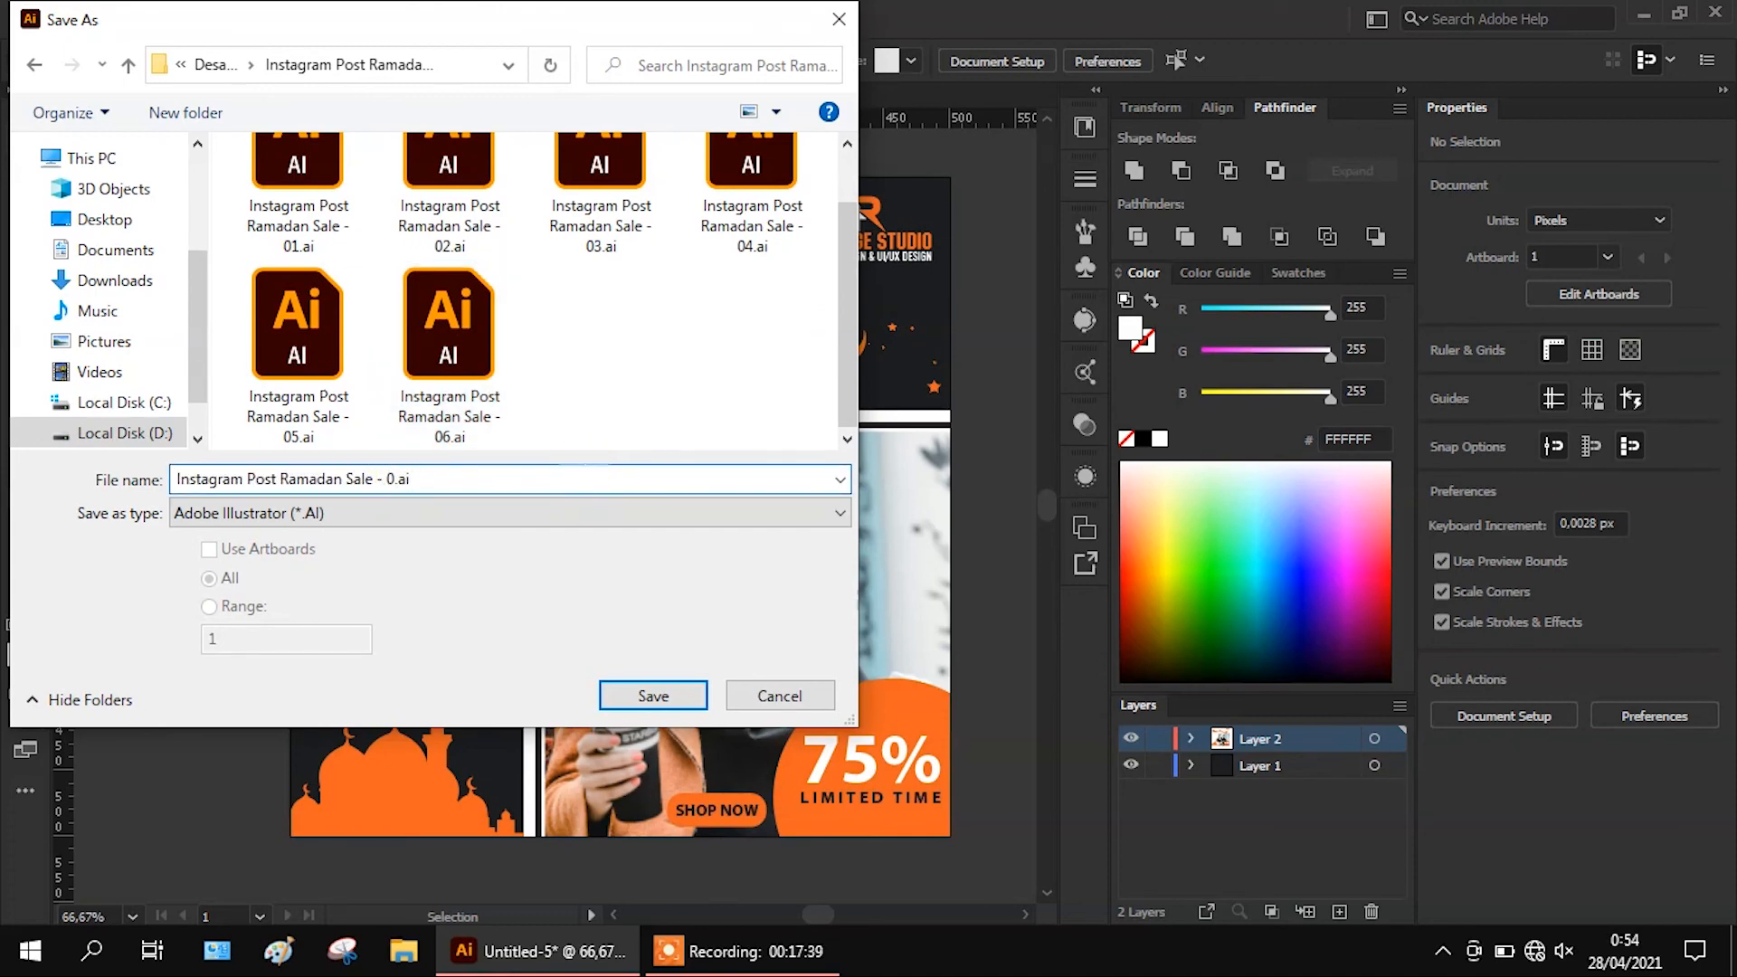
click(683, 700)
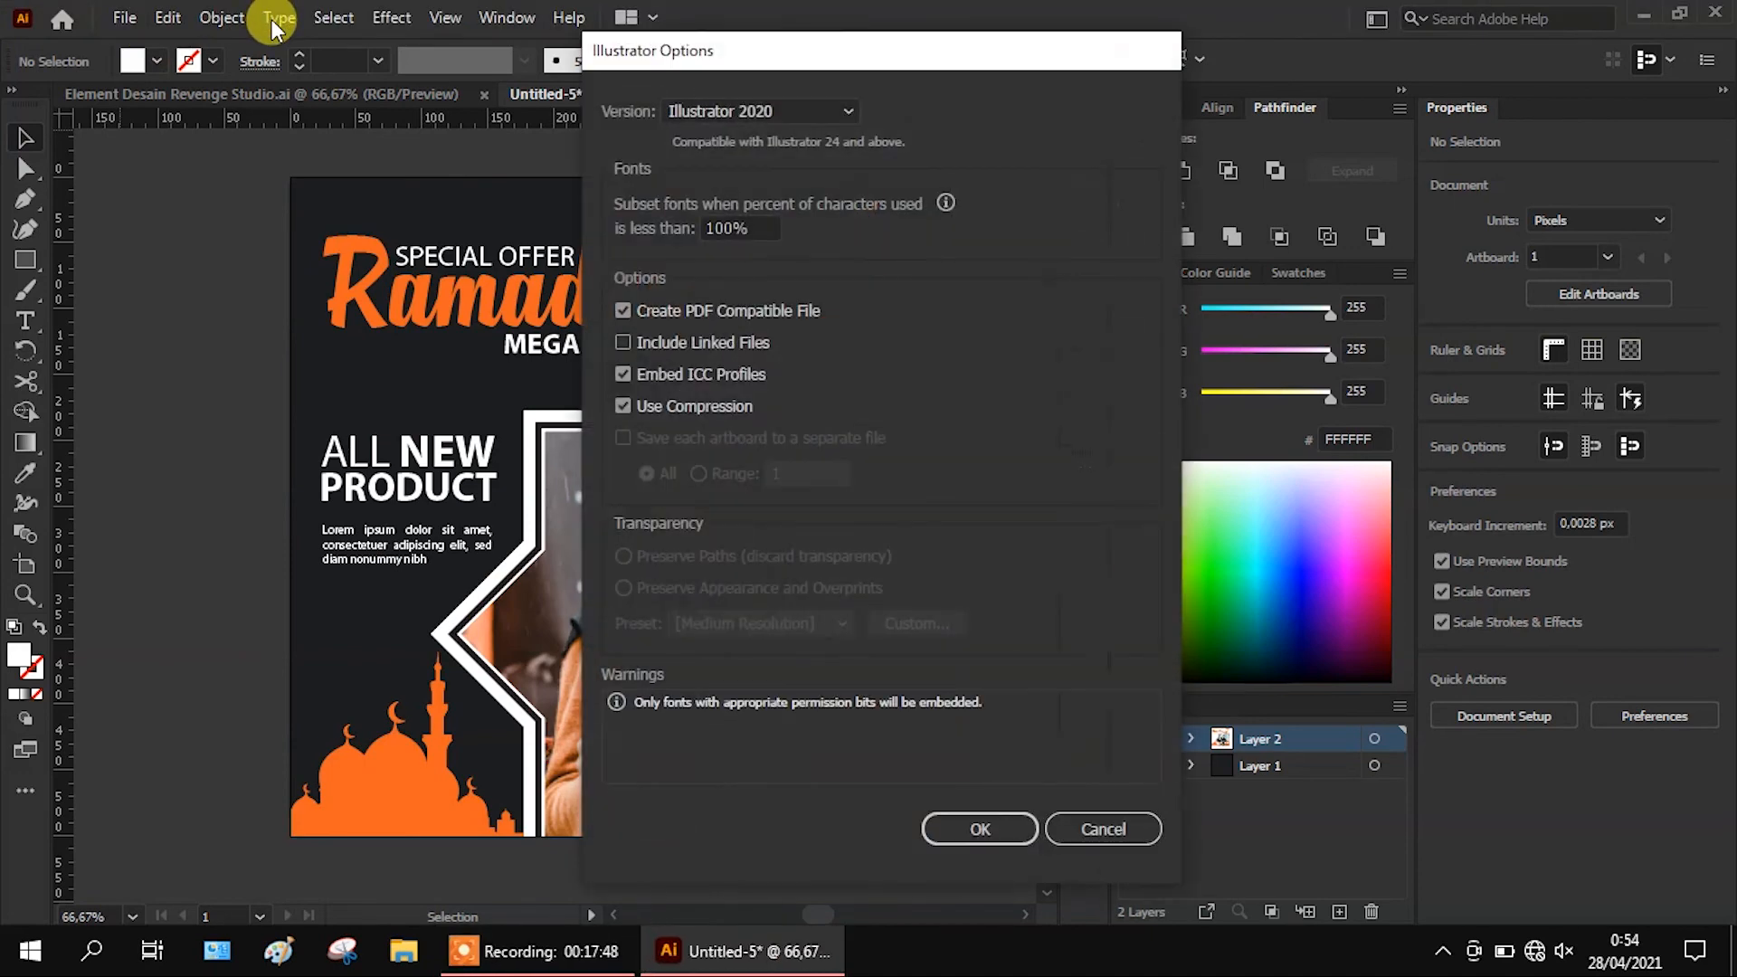
click(695, 313)
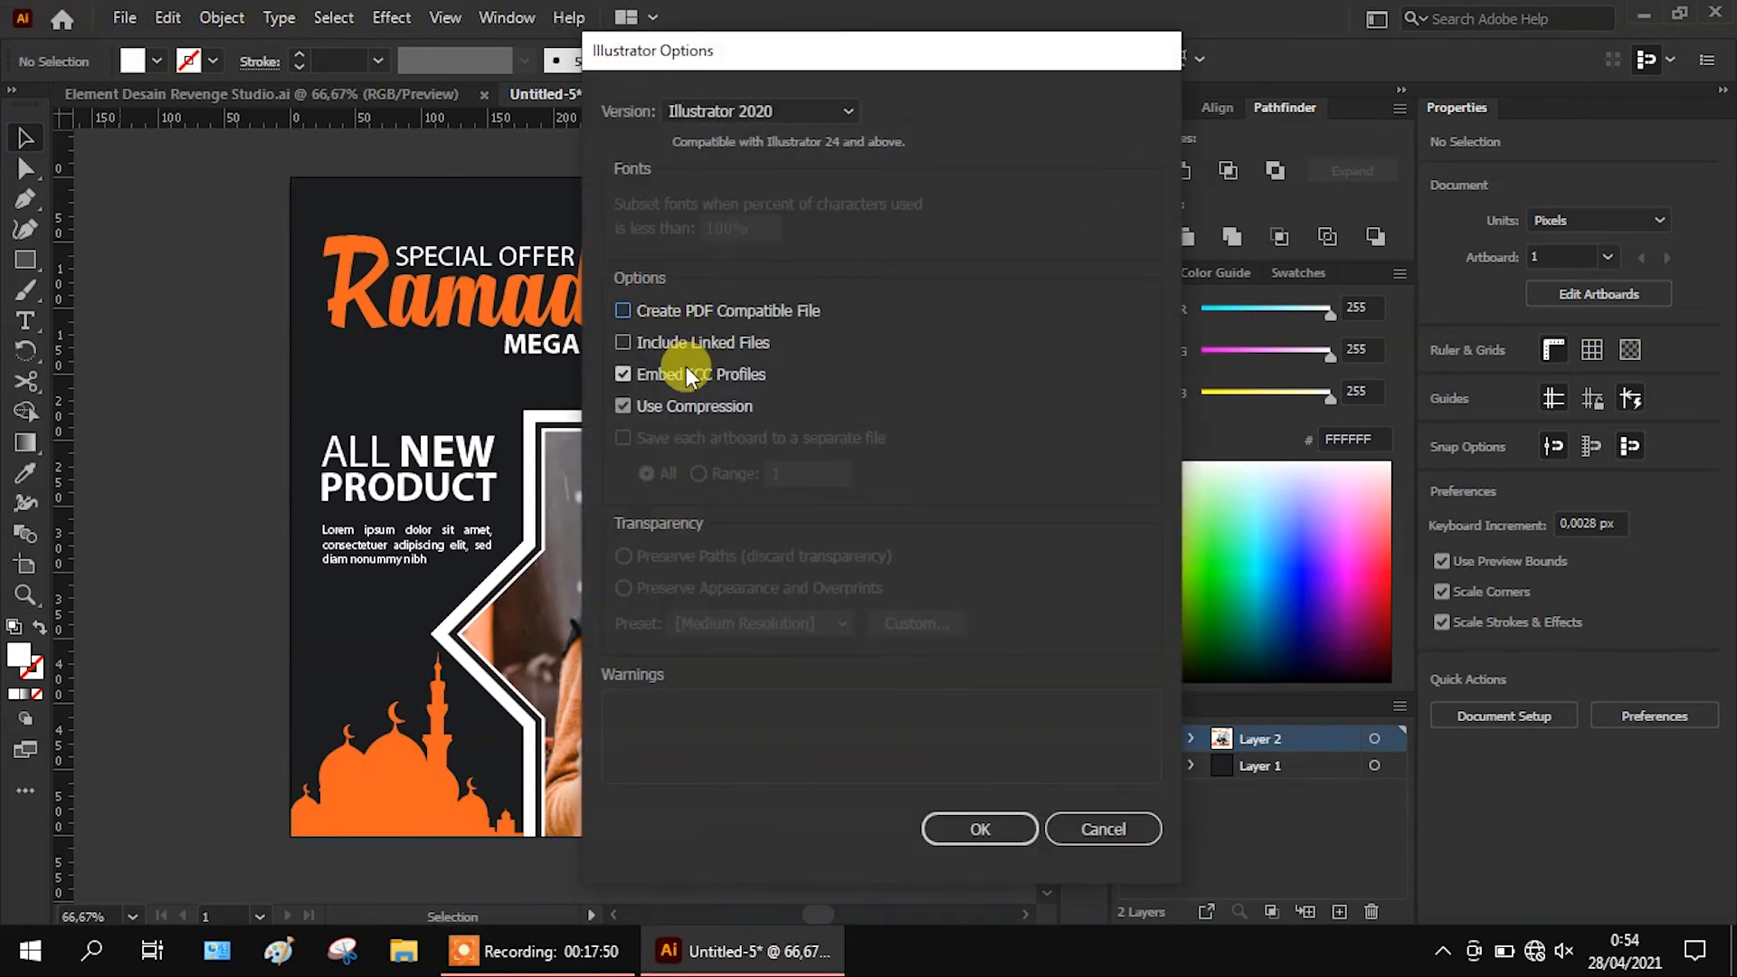
click(946, 825)
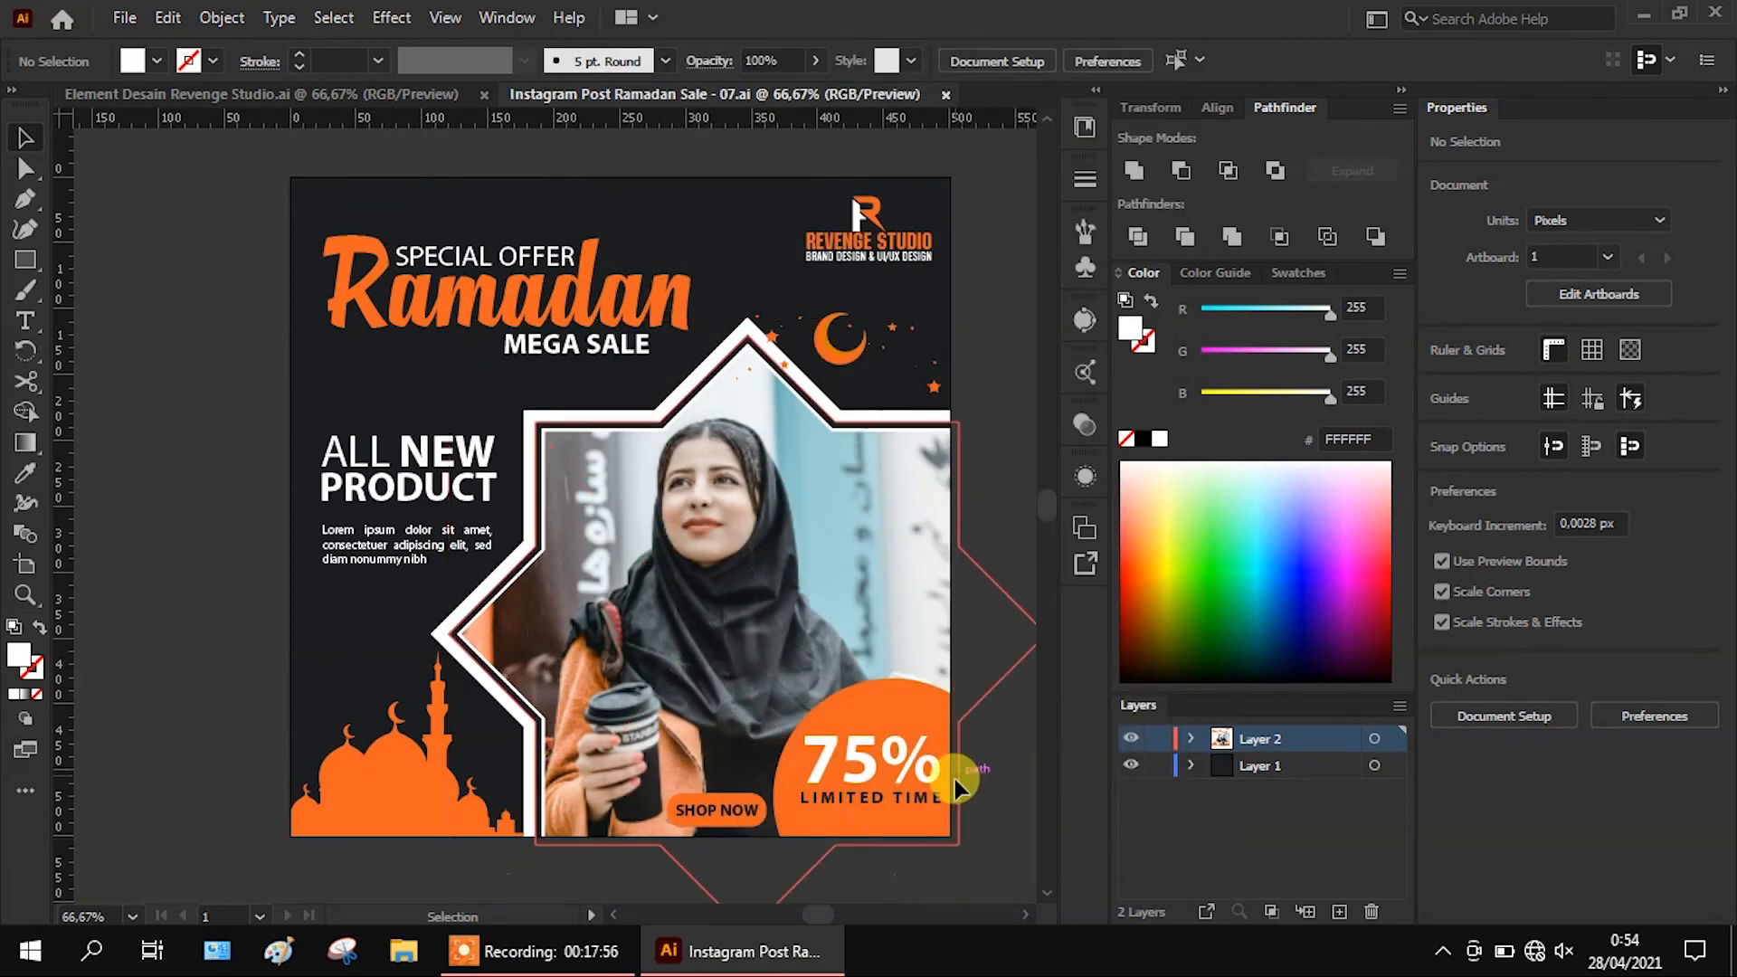
Export the design as Instagram Post Ramadan Sale - 07.png at Medium (150 ppi) resolution with a transparent background colour
click(125, 27)
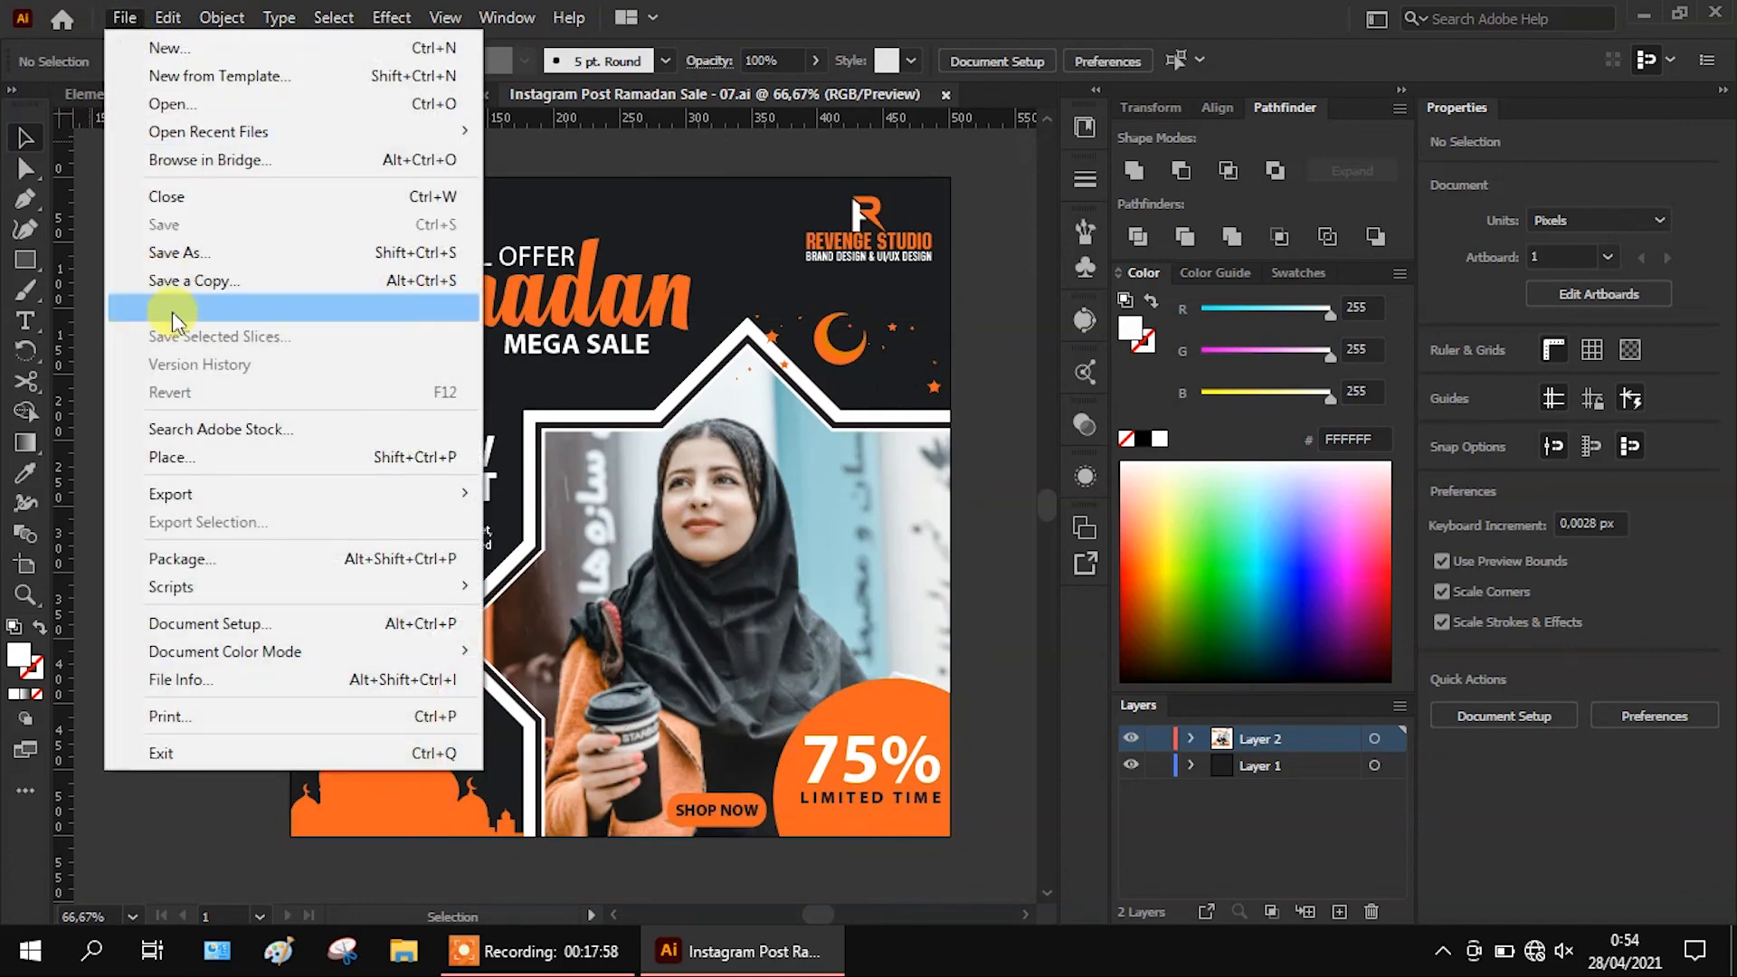
mouse_move(457, 493)
click(549, 523)
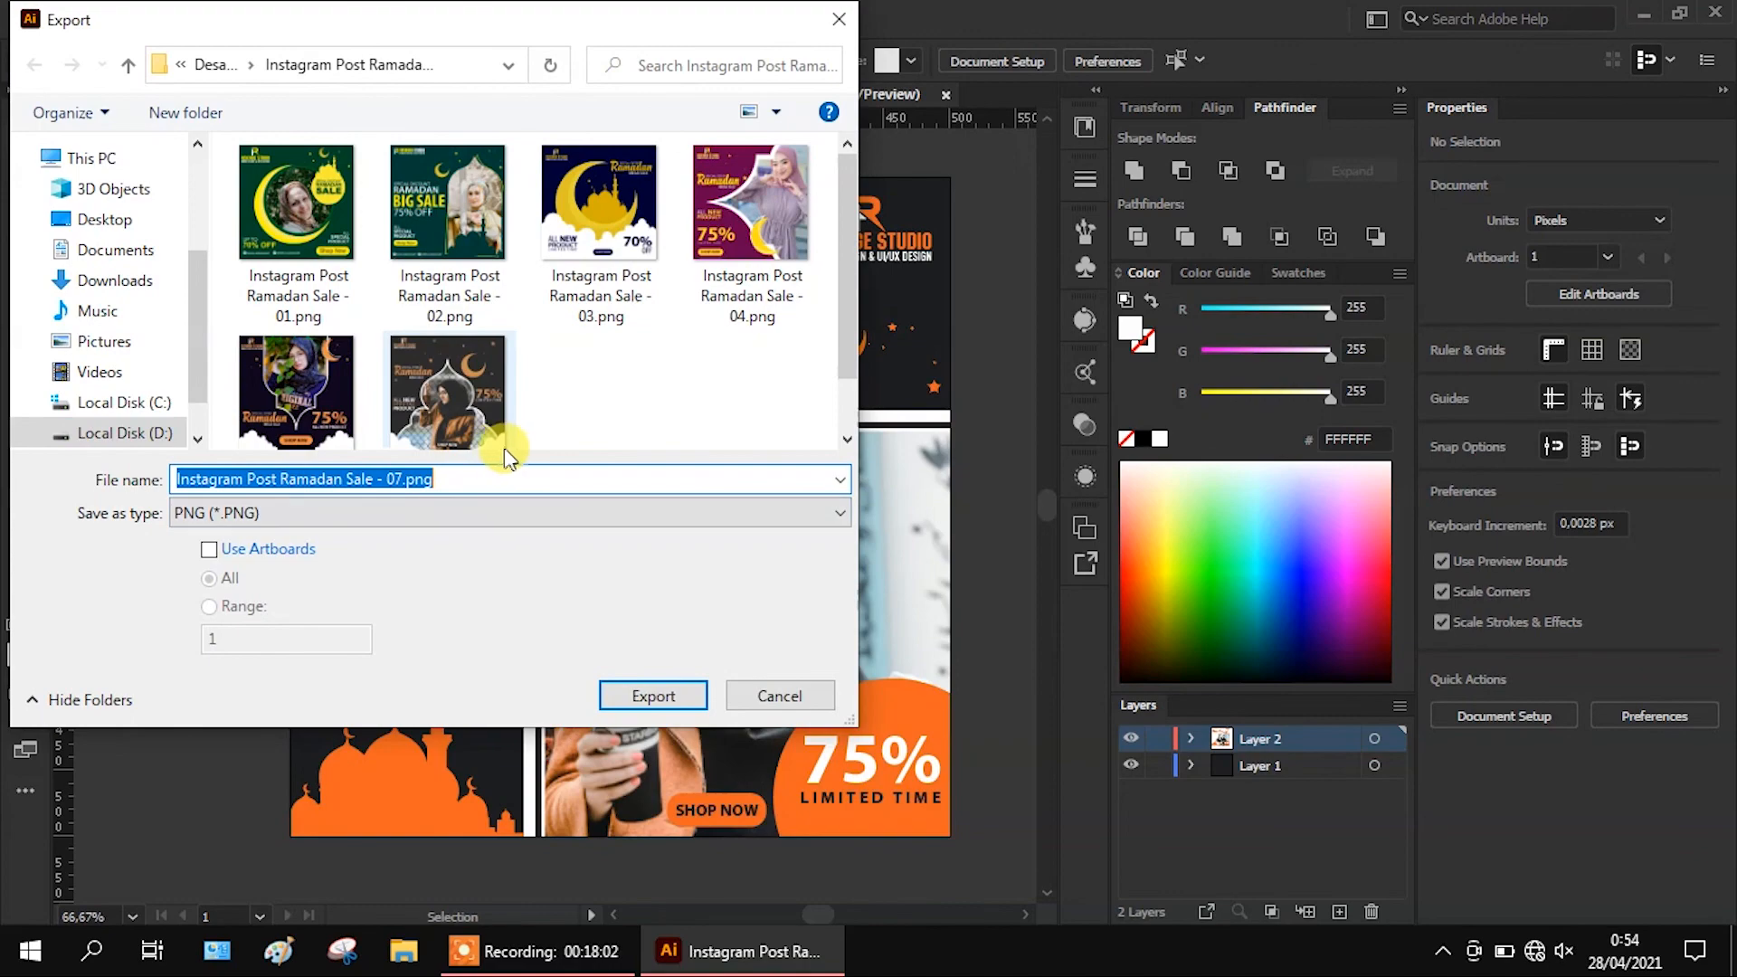
scroll(671, 448, down, 1)
click(652, 695)
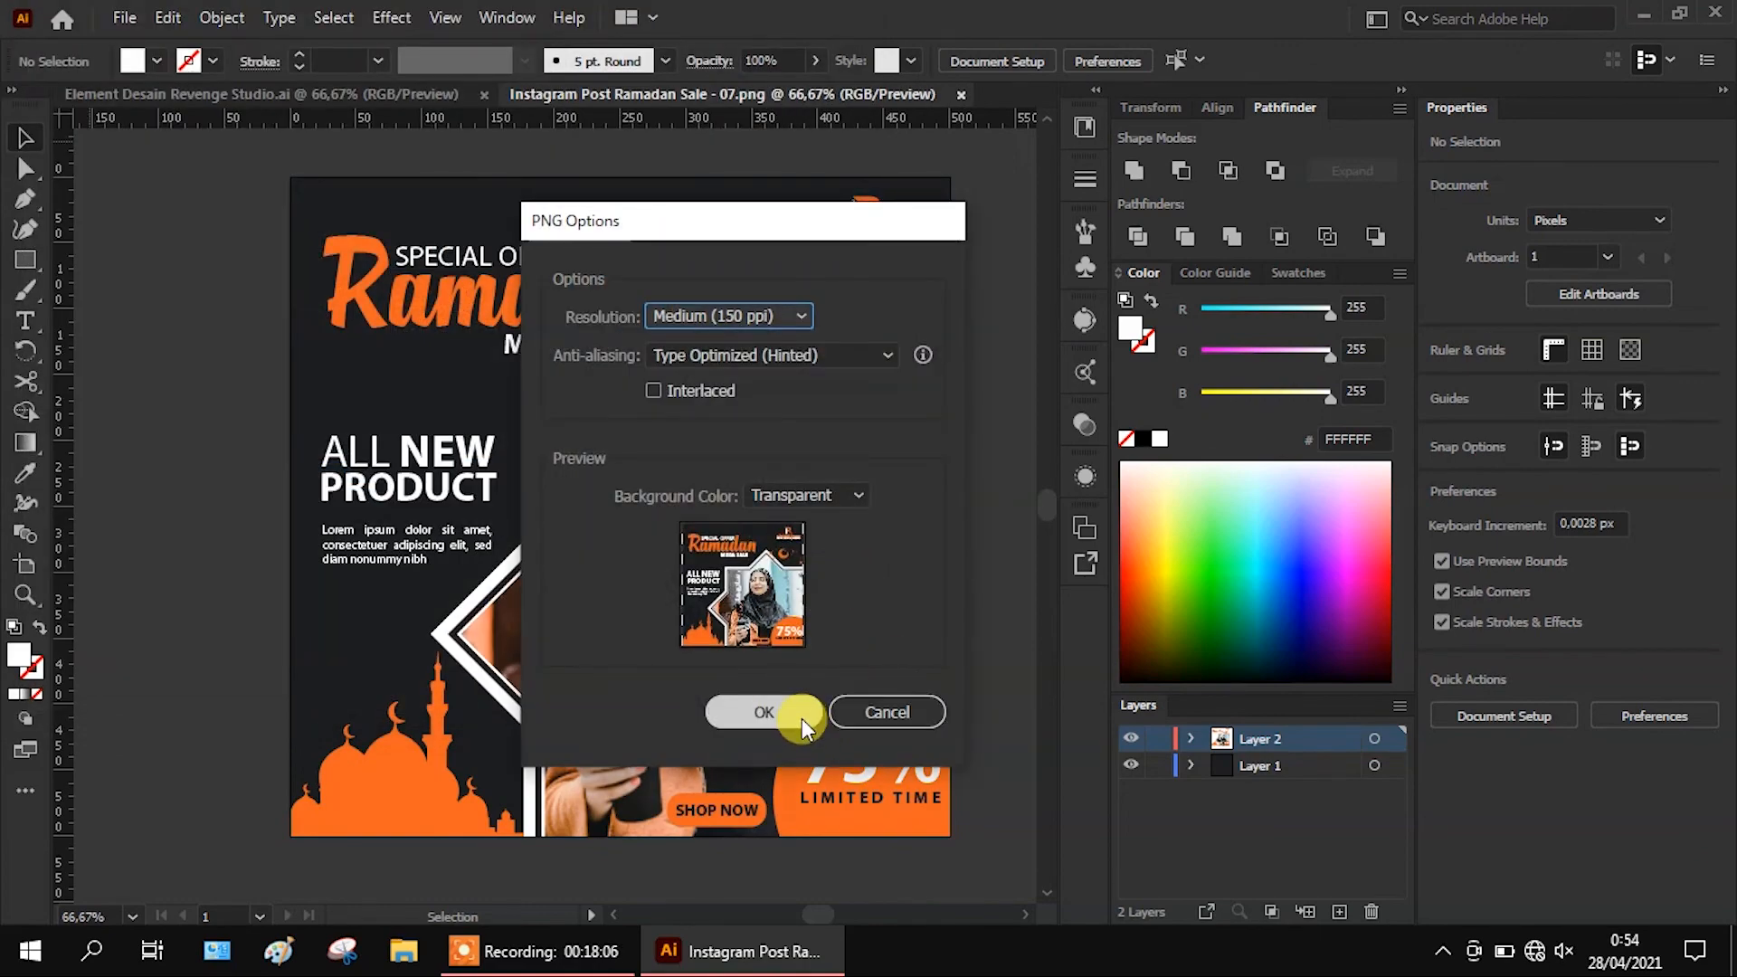
click(802, 718)
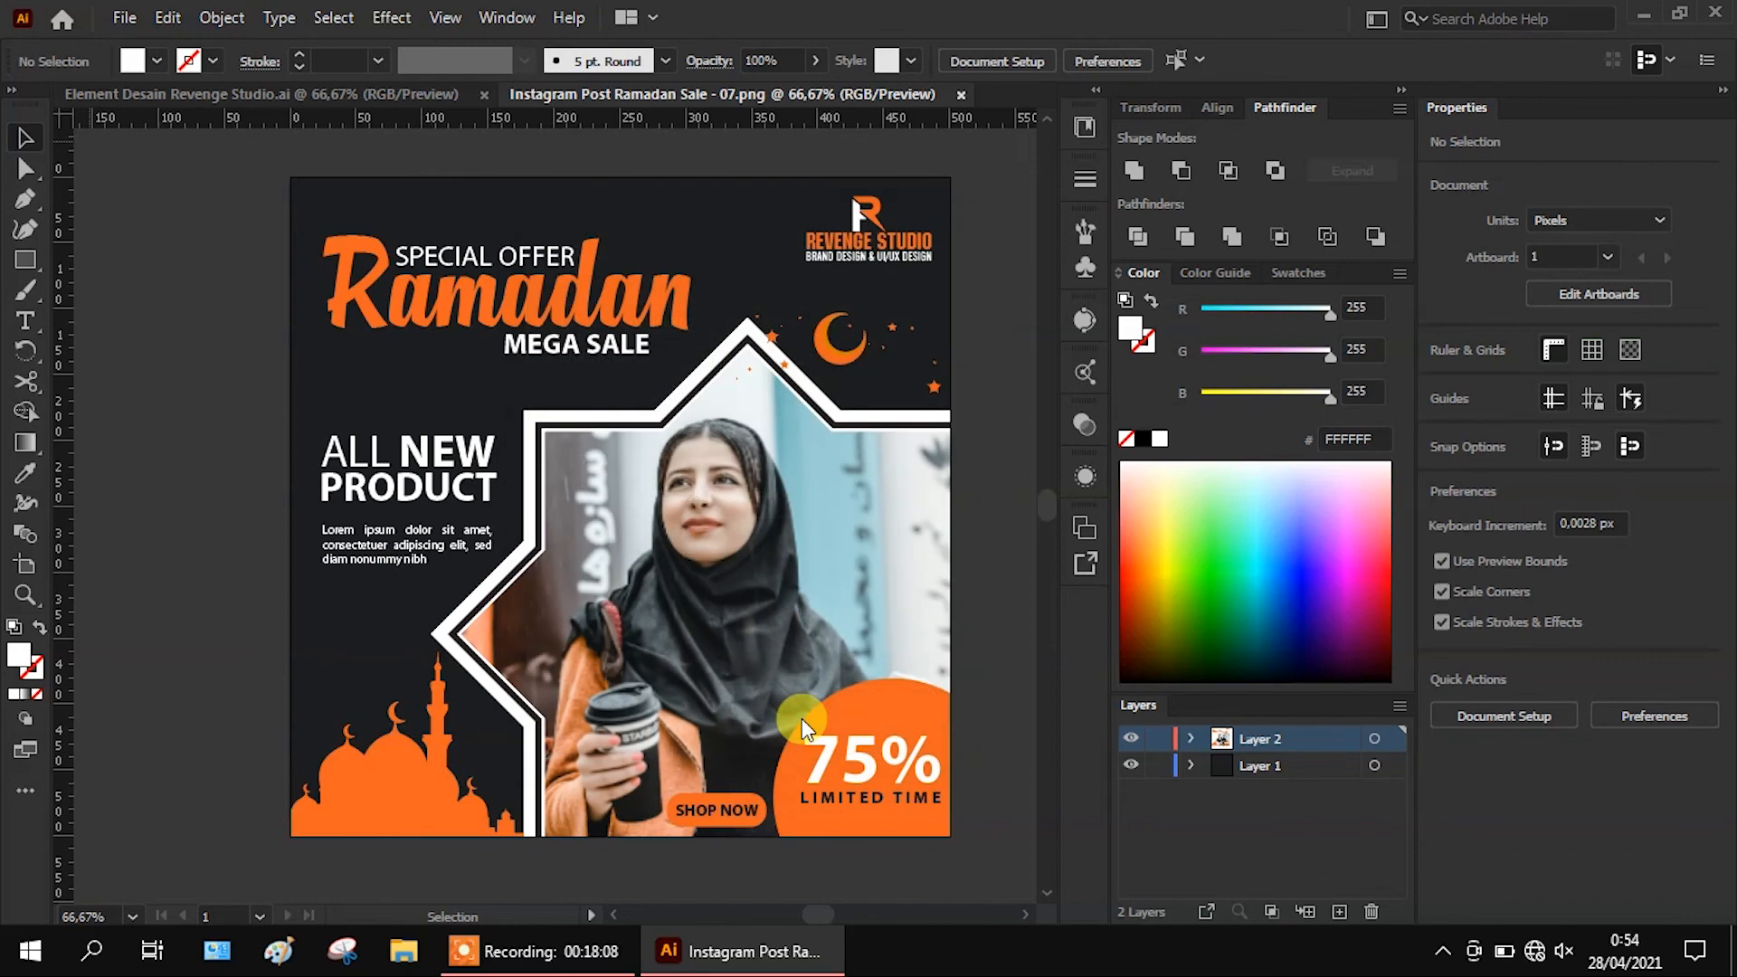
Switch to File Explorer and open the Instagram Post Ramadan Sale folder inside ~ Desain Revenge Studio > Desain Post Sosial Media
click(398, 951)
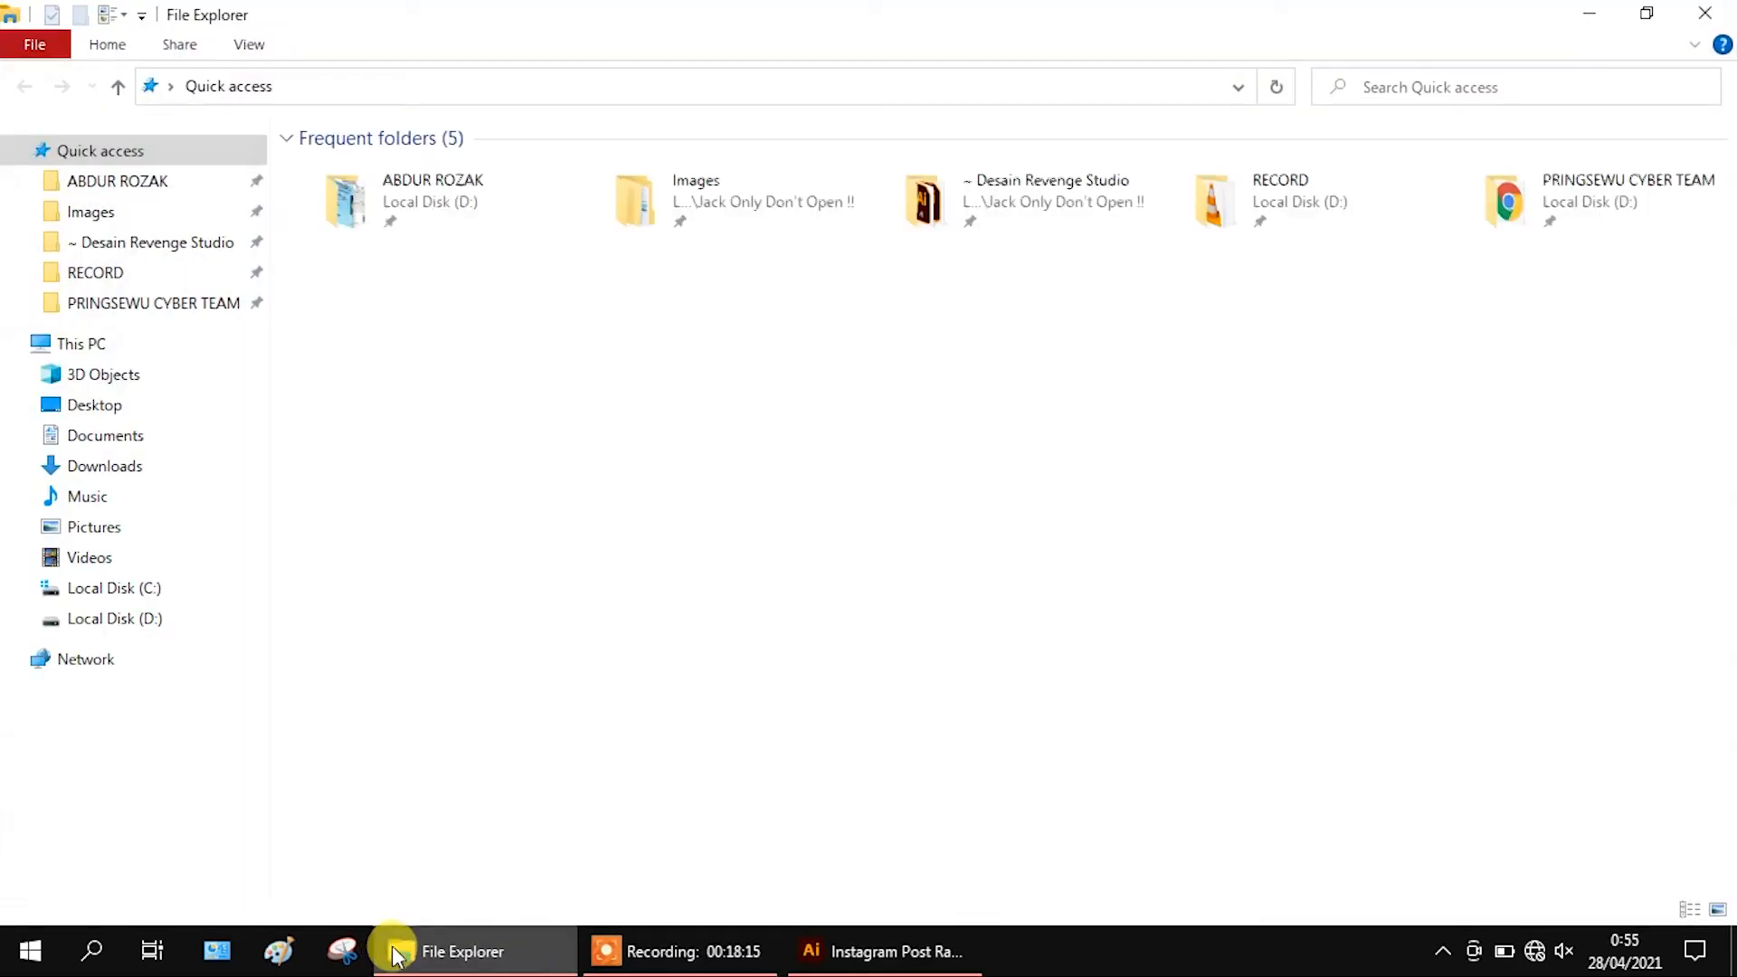
click(184, 253)
click(463, 781)
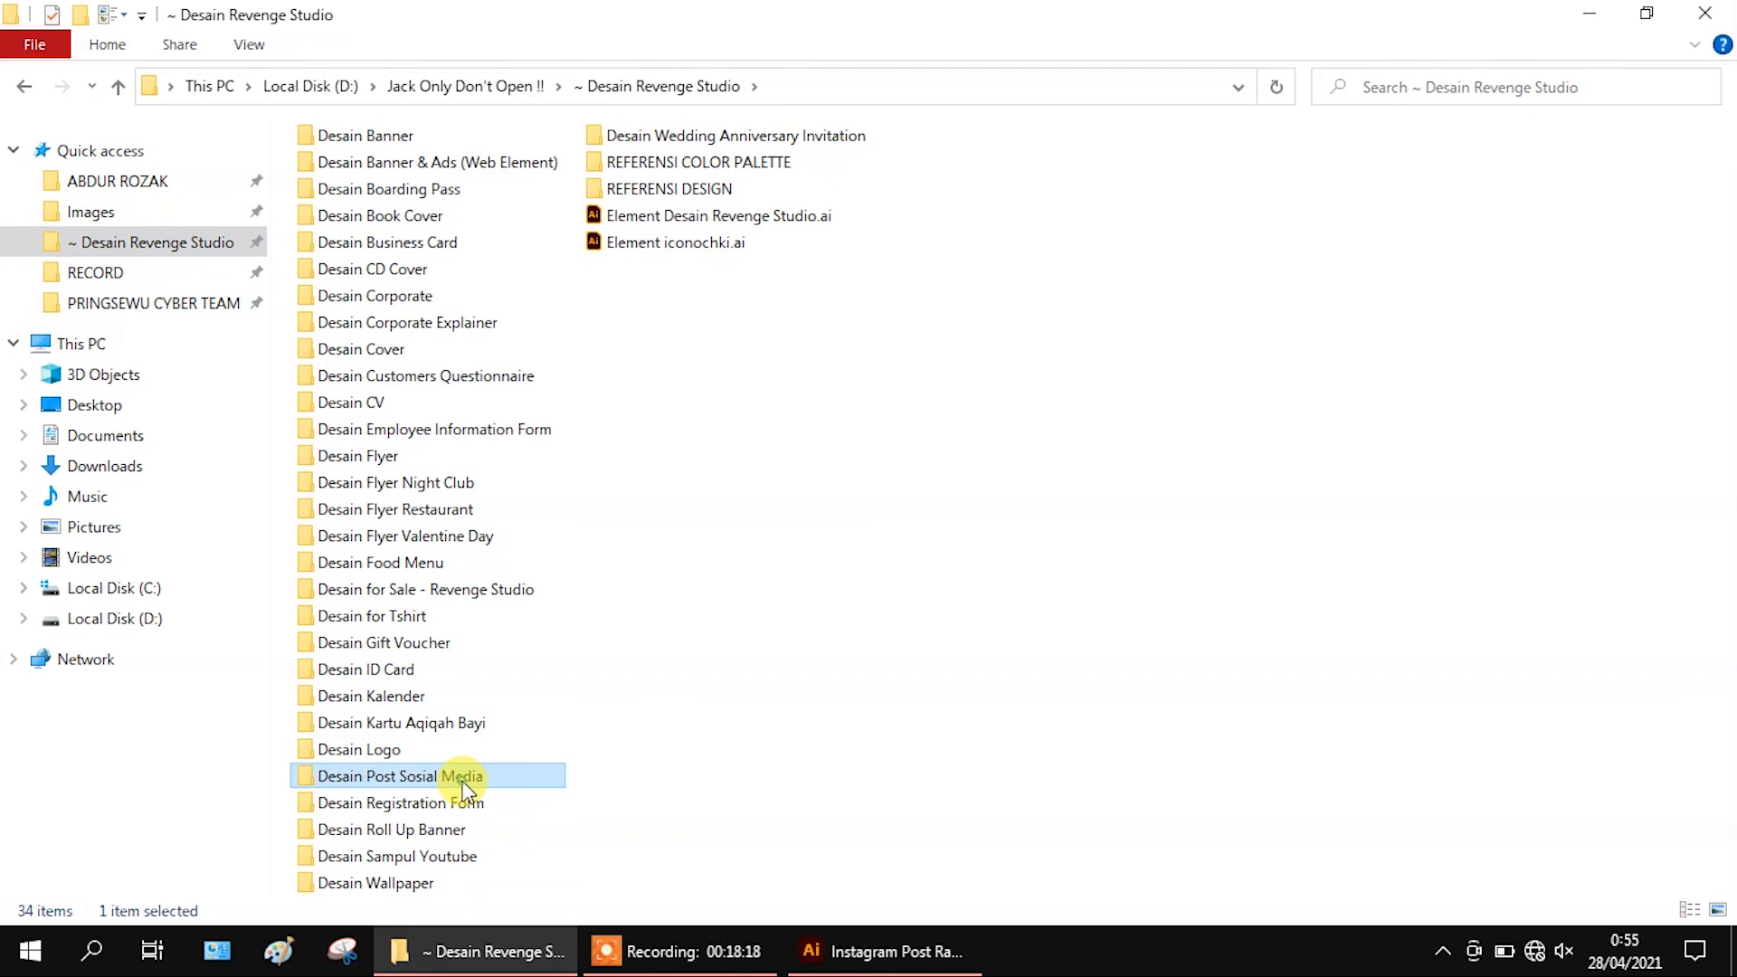
double_click(462, 781)
double_click(514, 171)
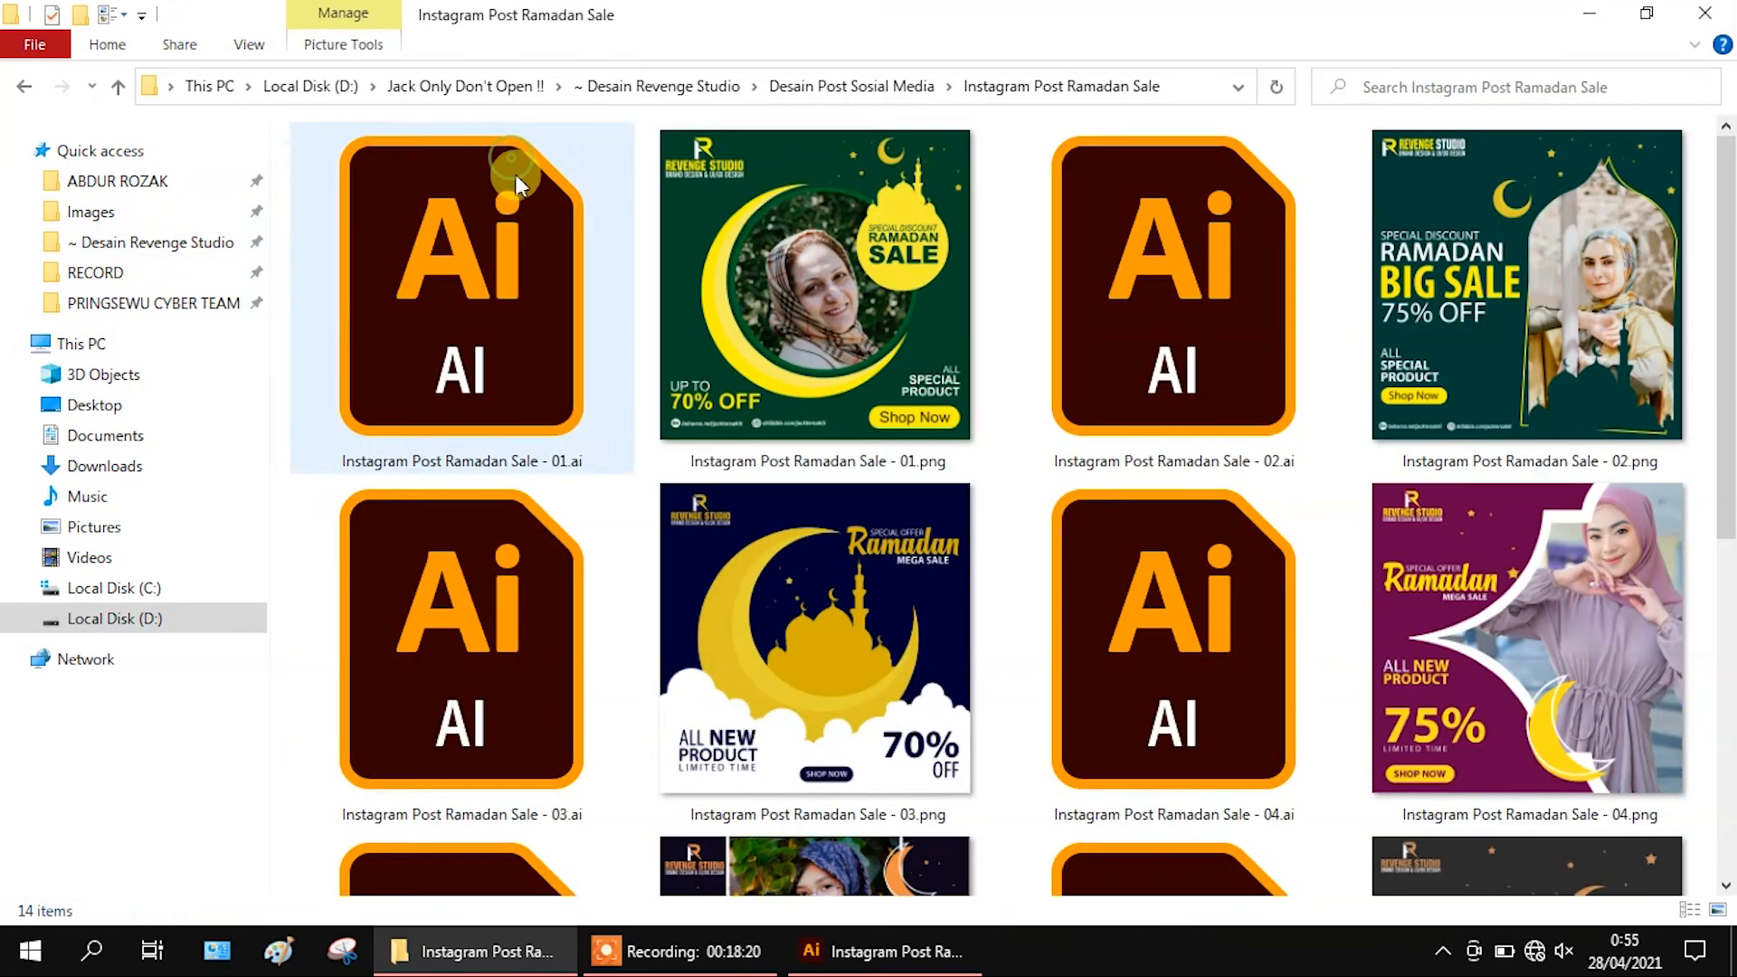
Open the exported Instagram Post Ramadan Sale - 07.png in the image viewer to check it
scroll(1492, 814, down, 5)
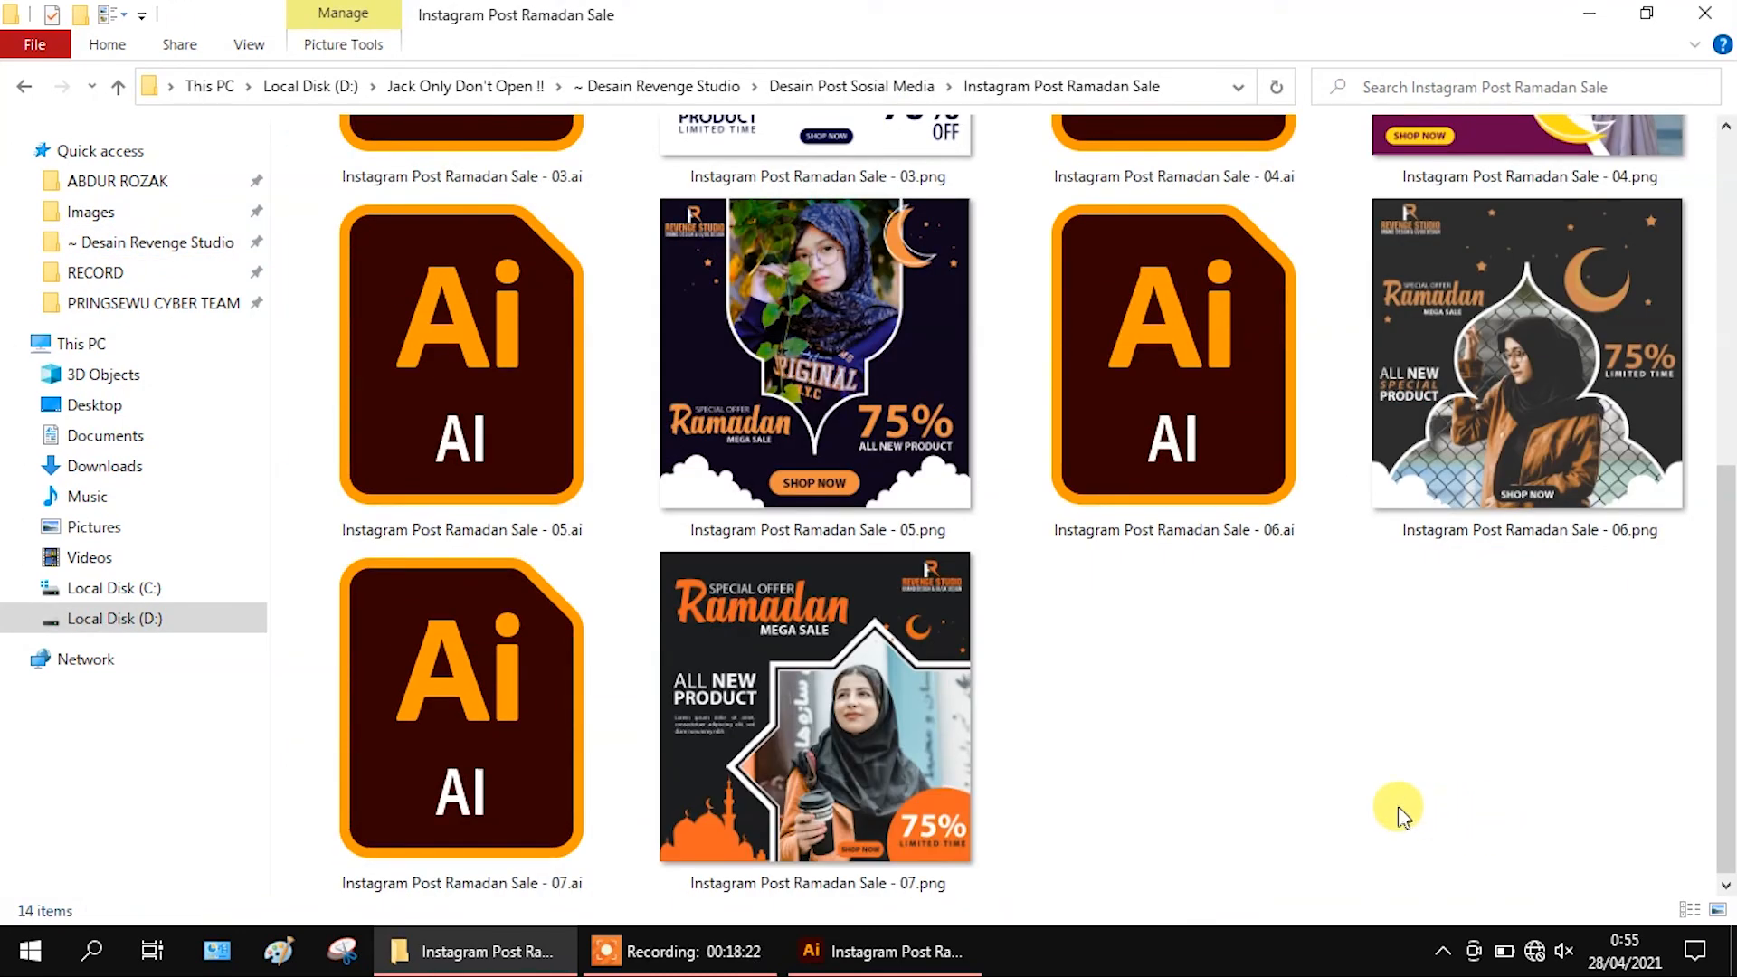
click(912, 699)
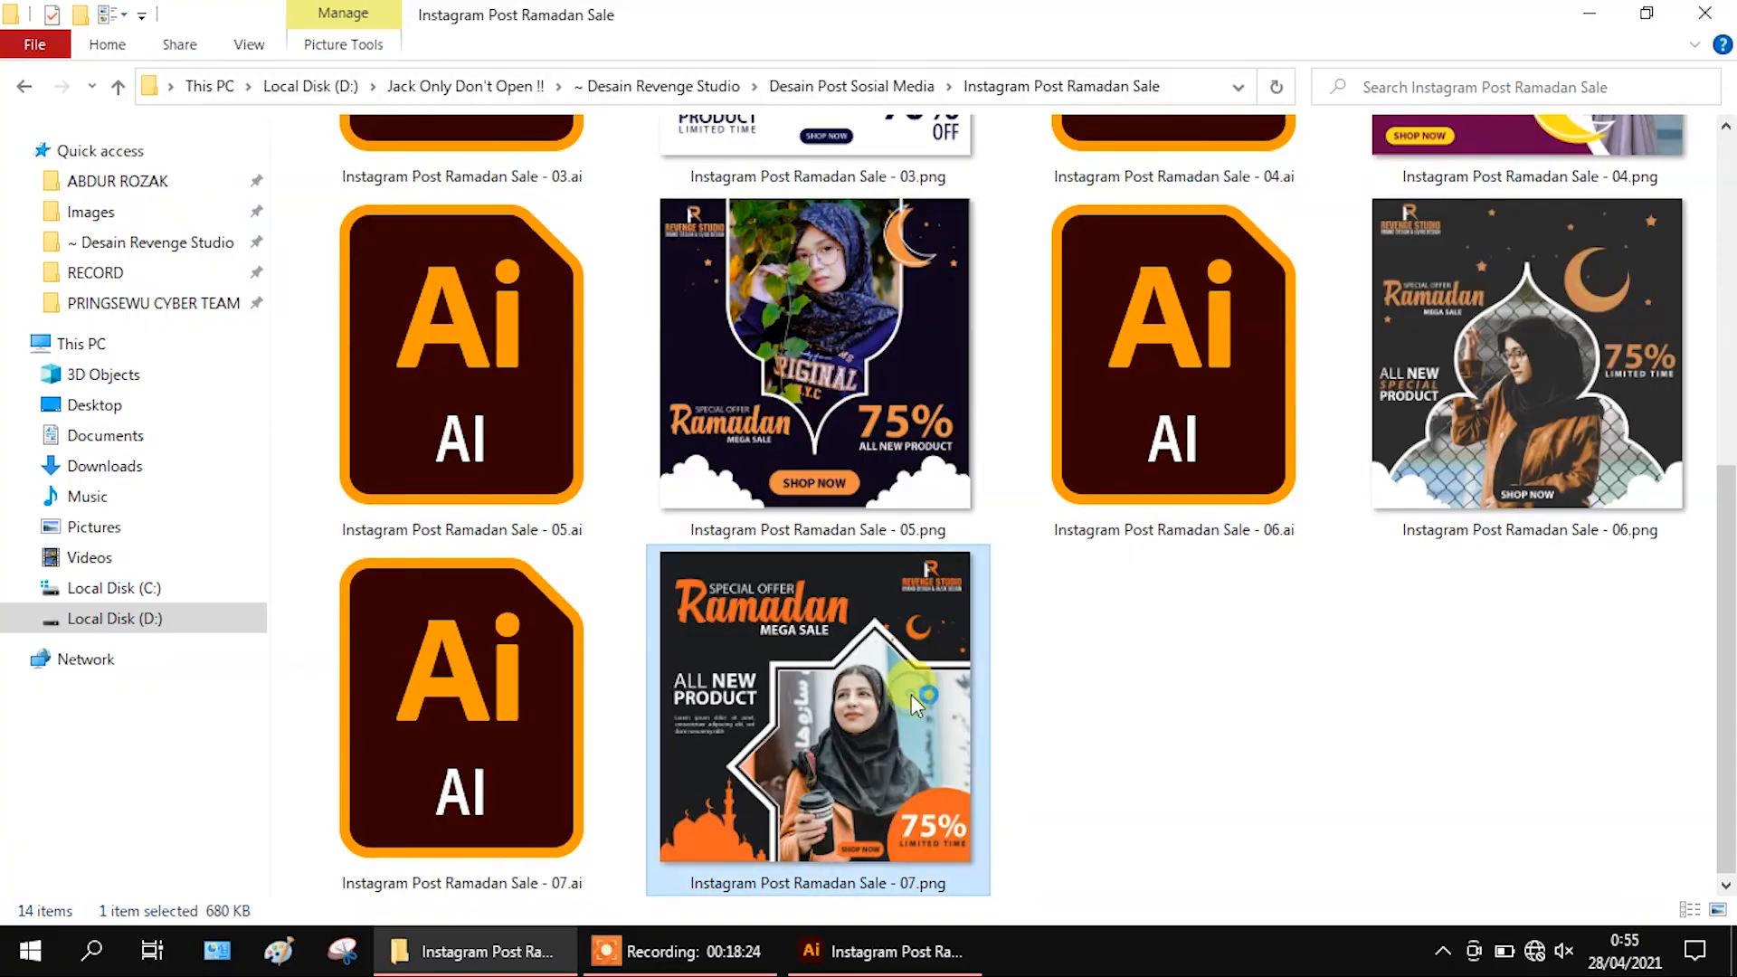
double_click(910, 693)
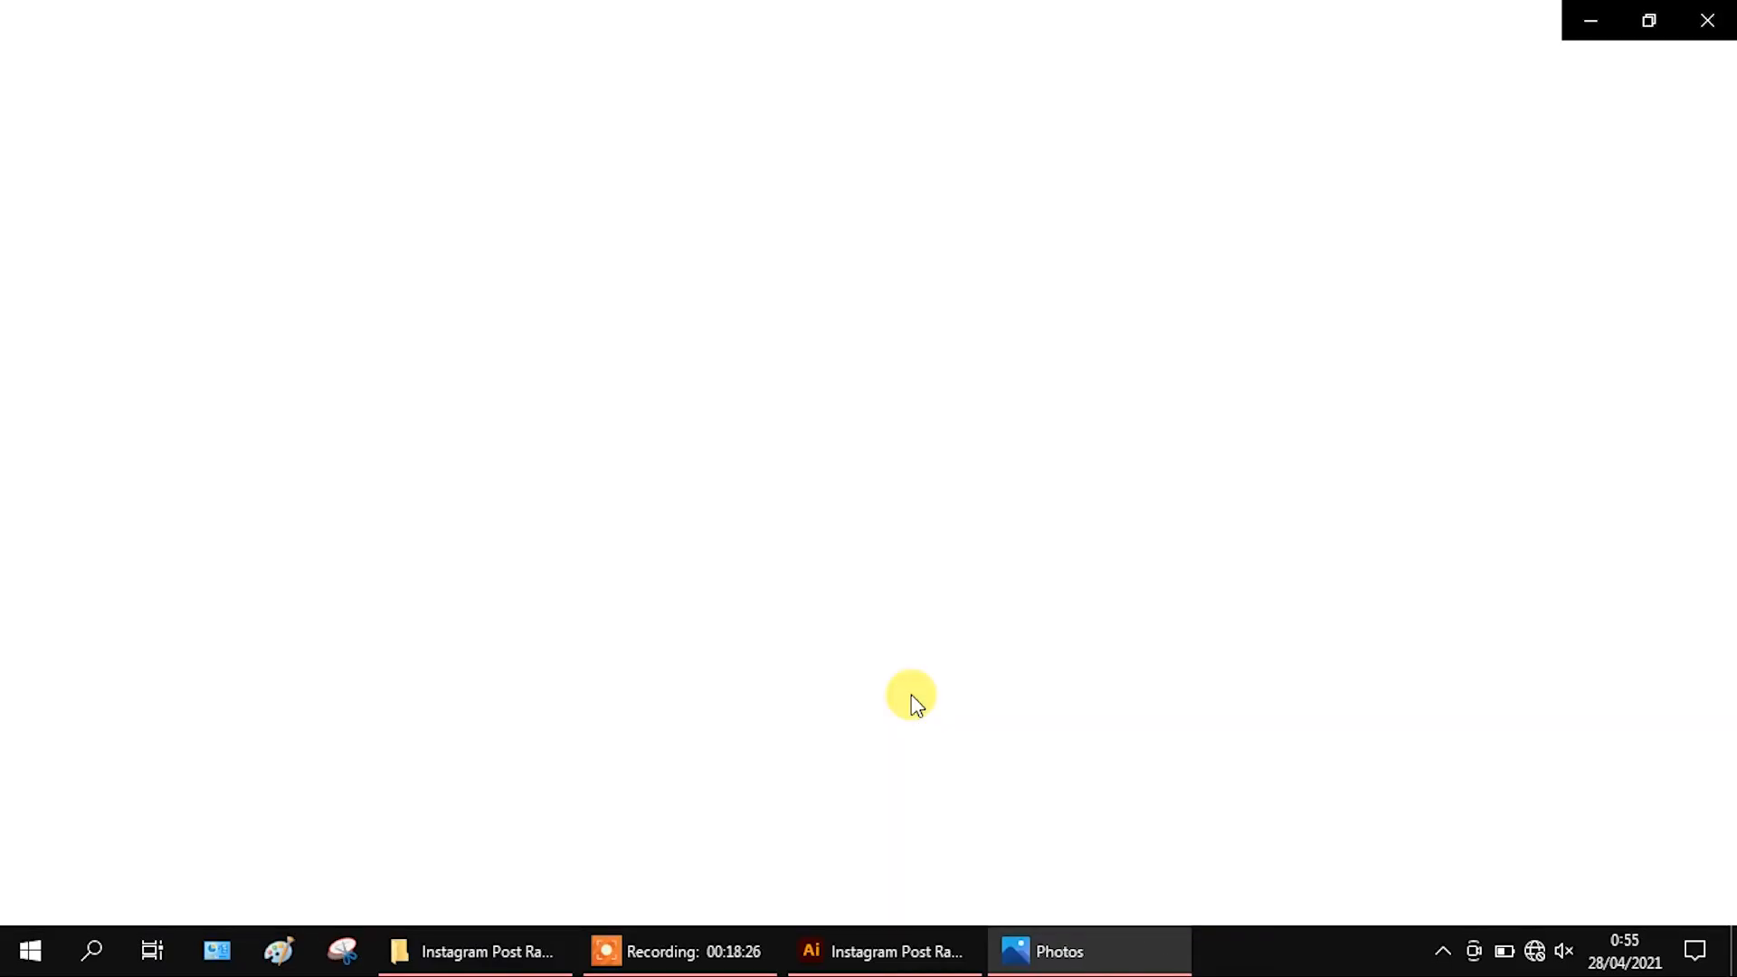